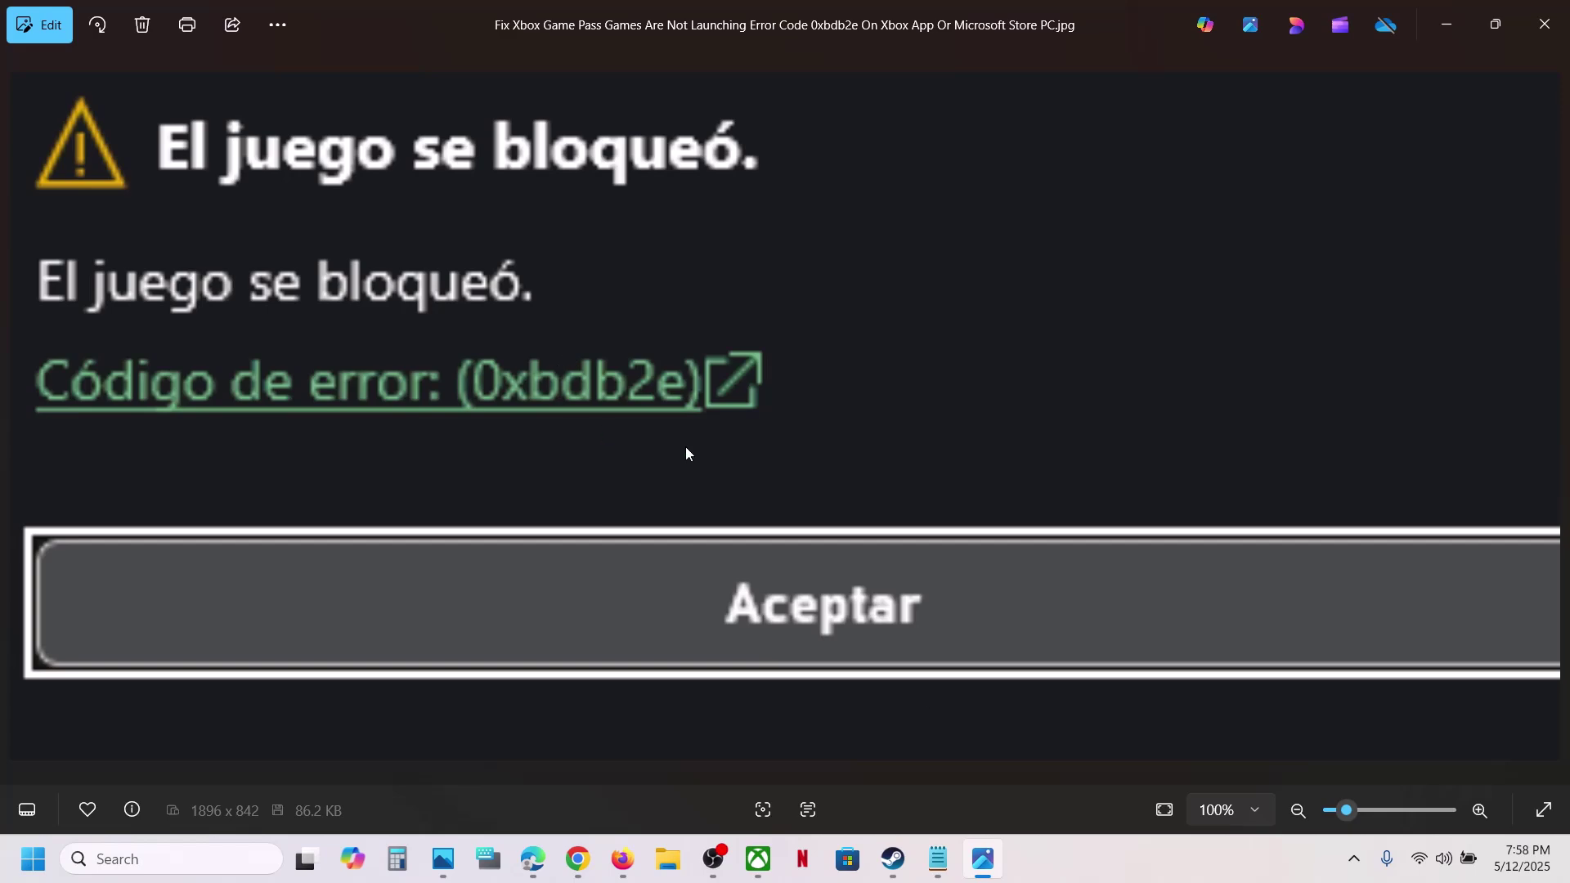
- Copy the xbox-live-status link from the Word notes and bring up the Xbox Status page in Chrome
left_click(758, 860)
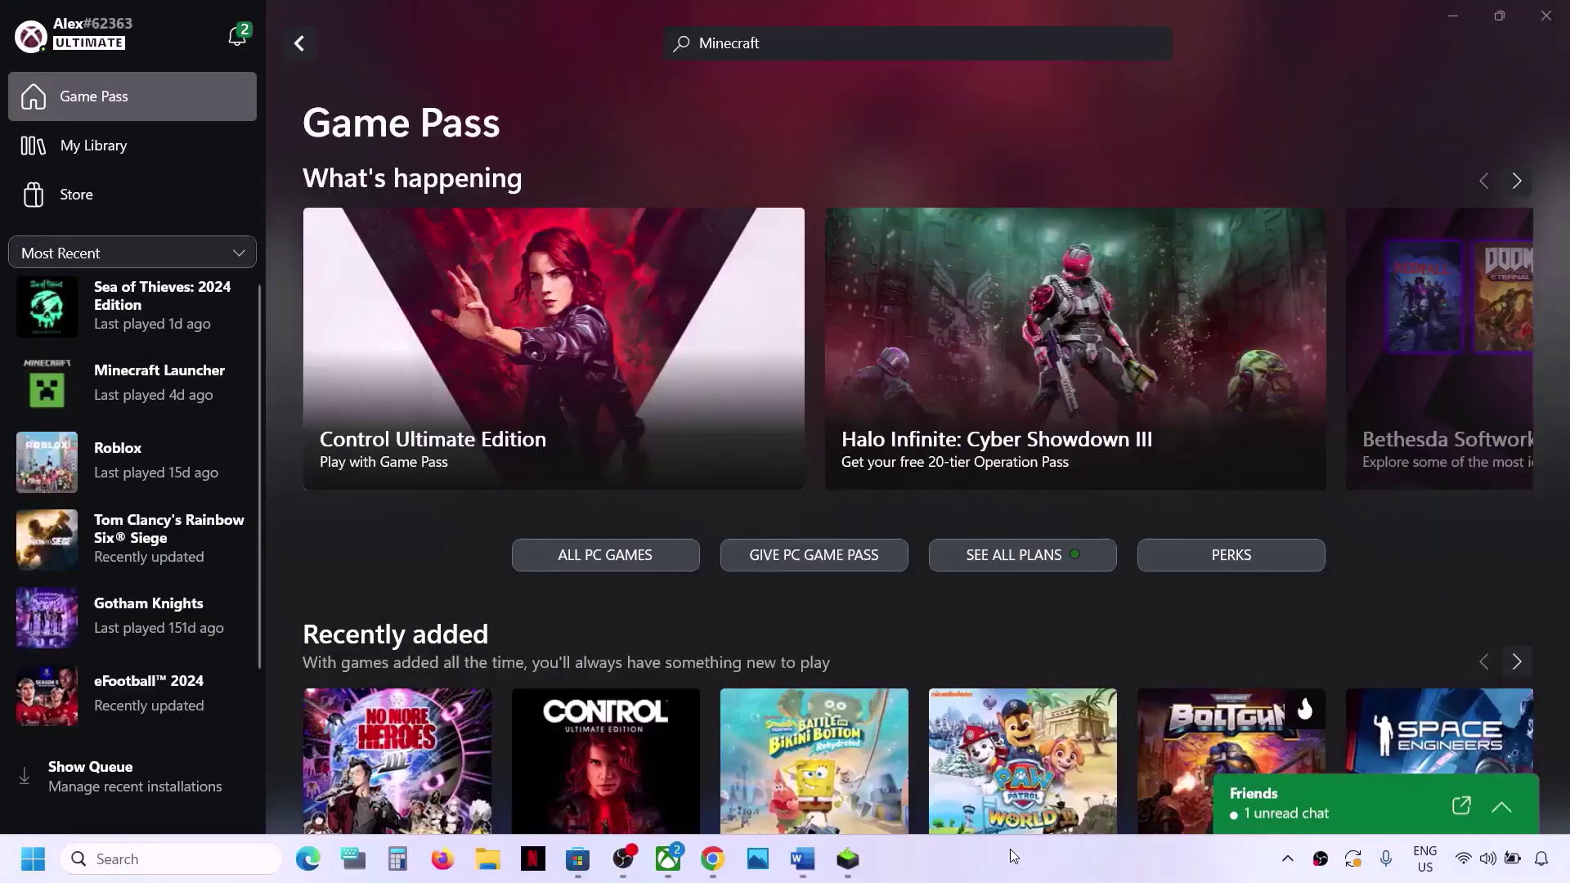
left_click(802, 858)
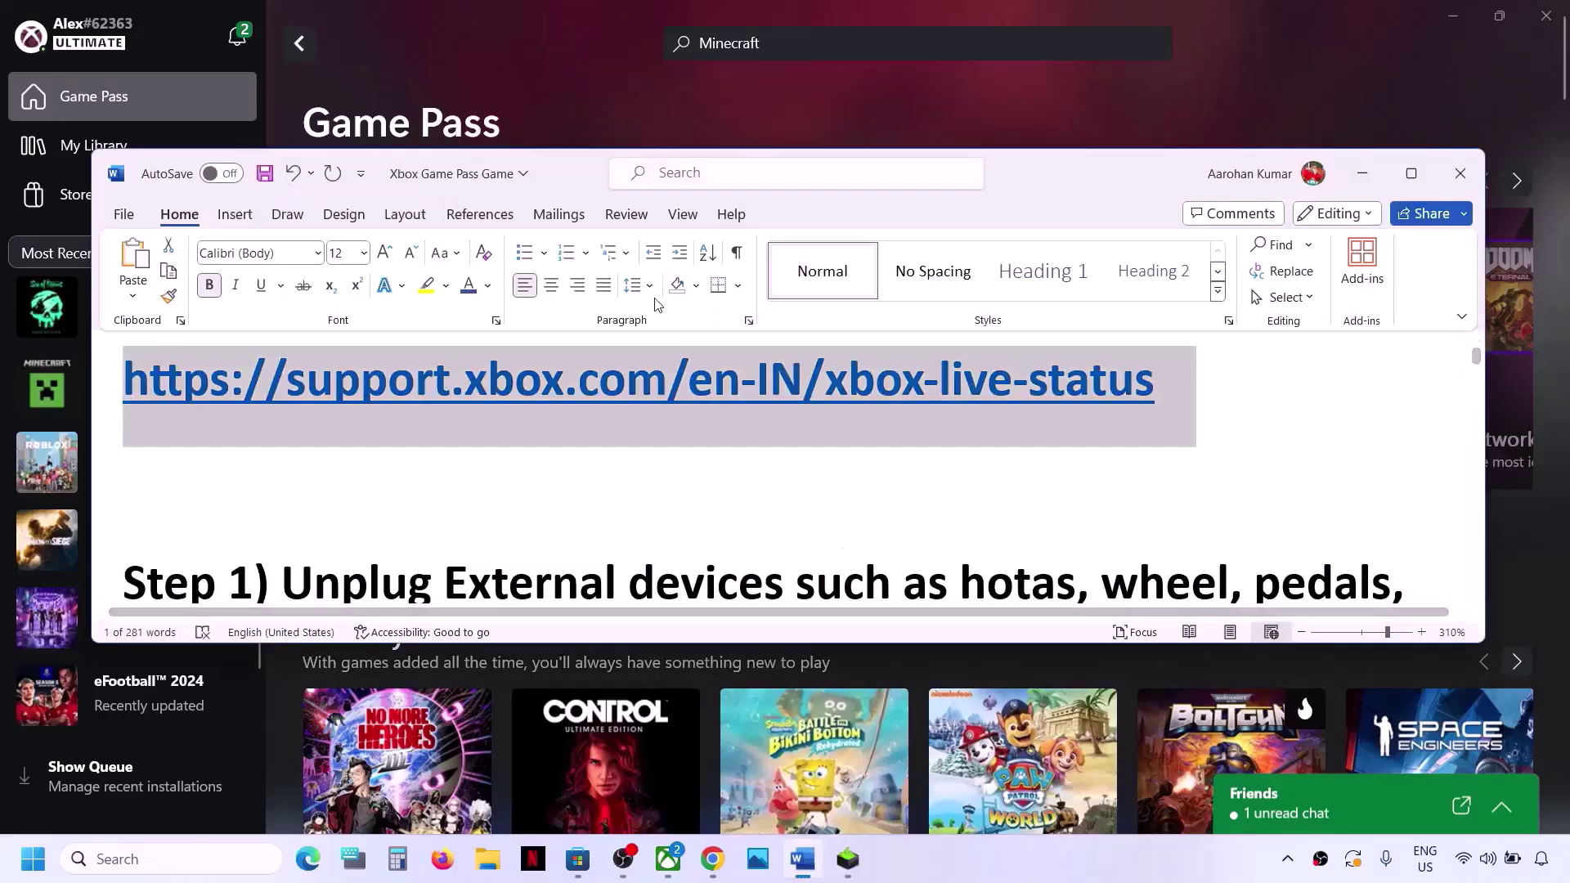
right_click(624, 370)
left_click(655, 413)
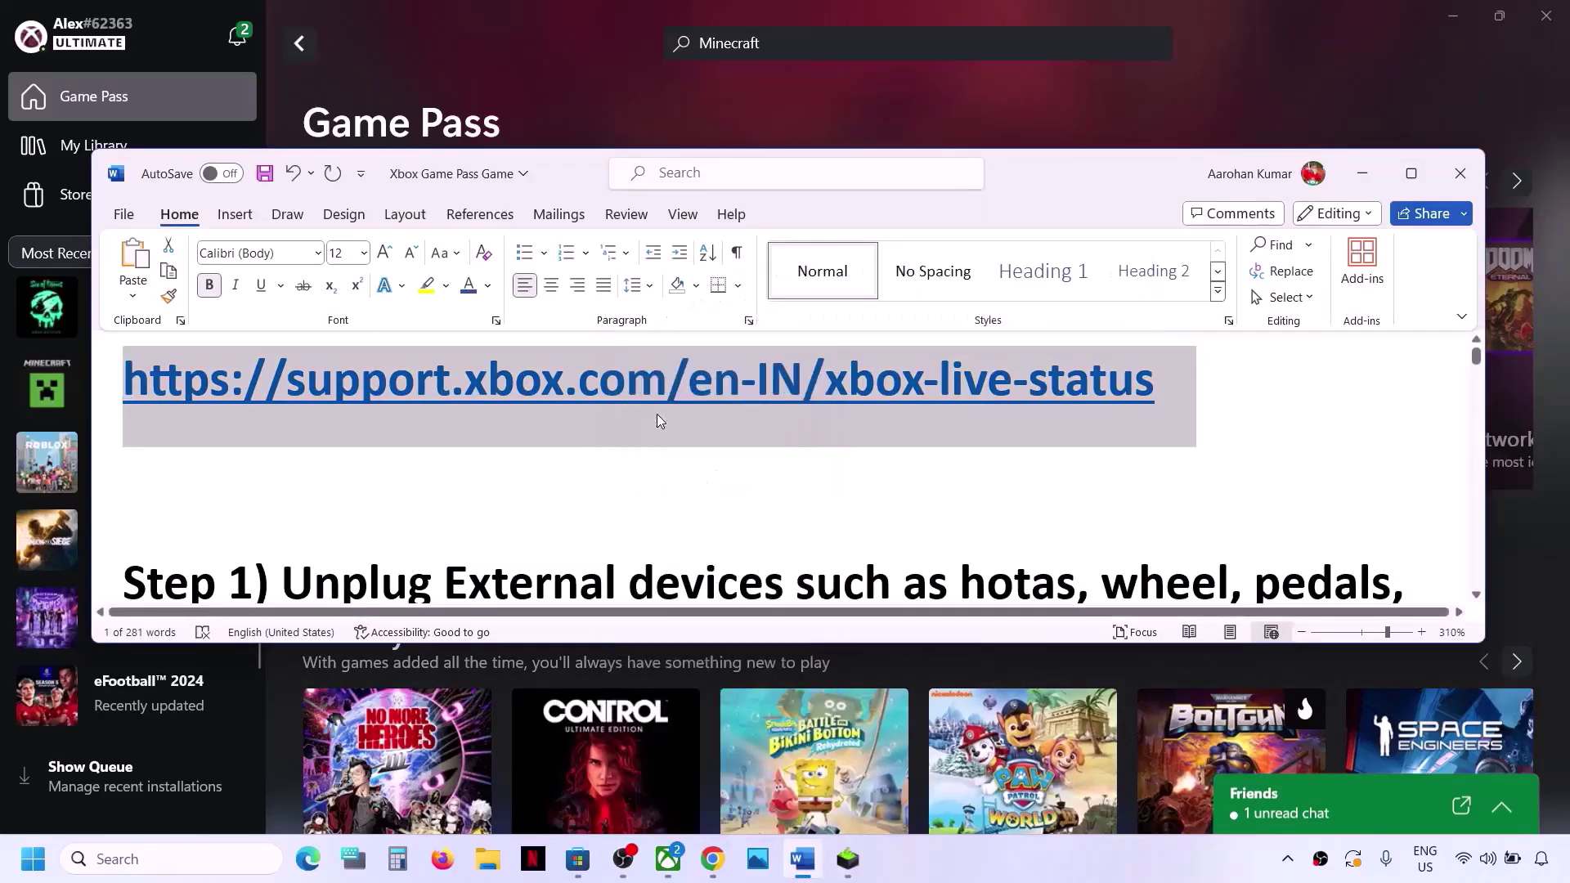
left_click(712, 858)
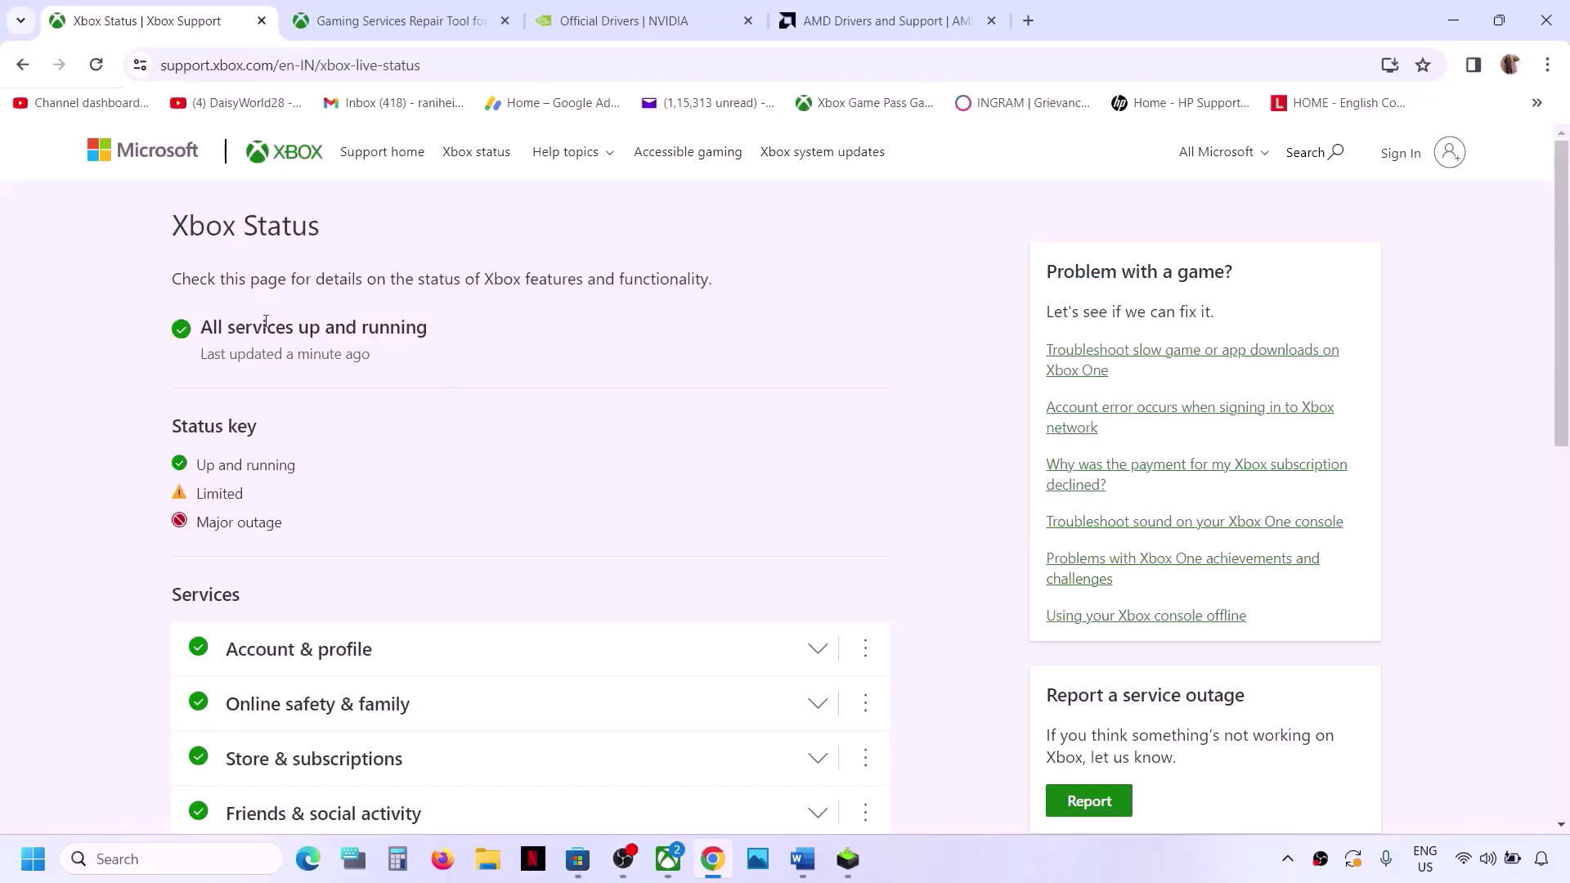
- Examine the Xbox Status page, checking the overall status line, the status key and each entry in the Services list
left_click_drag(204, 329, 440, 339)
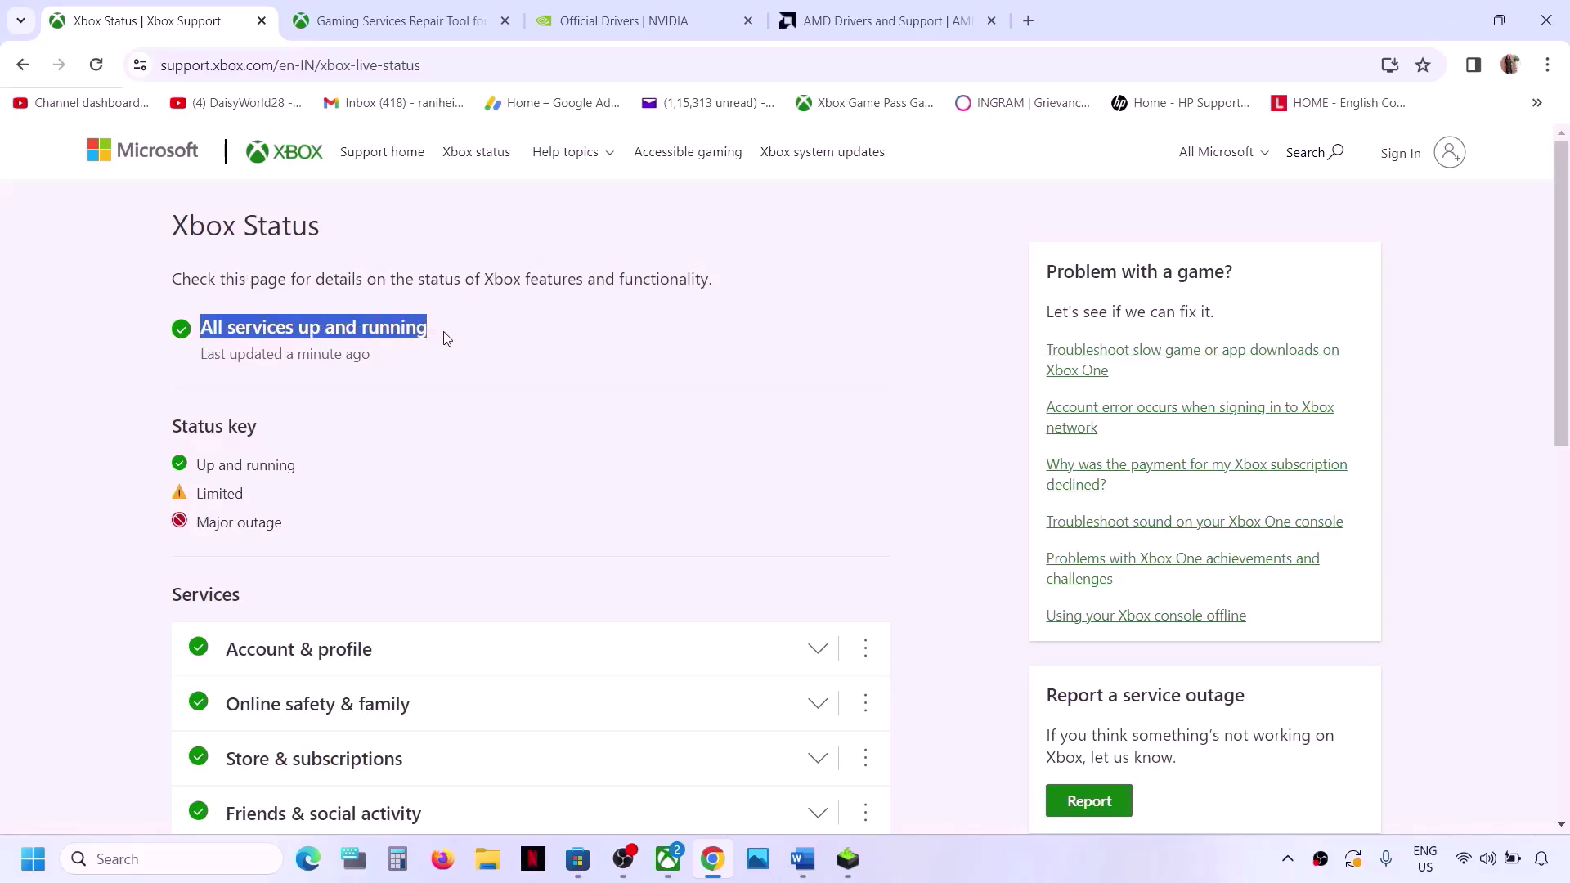
left_click(448, 339)
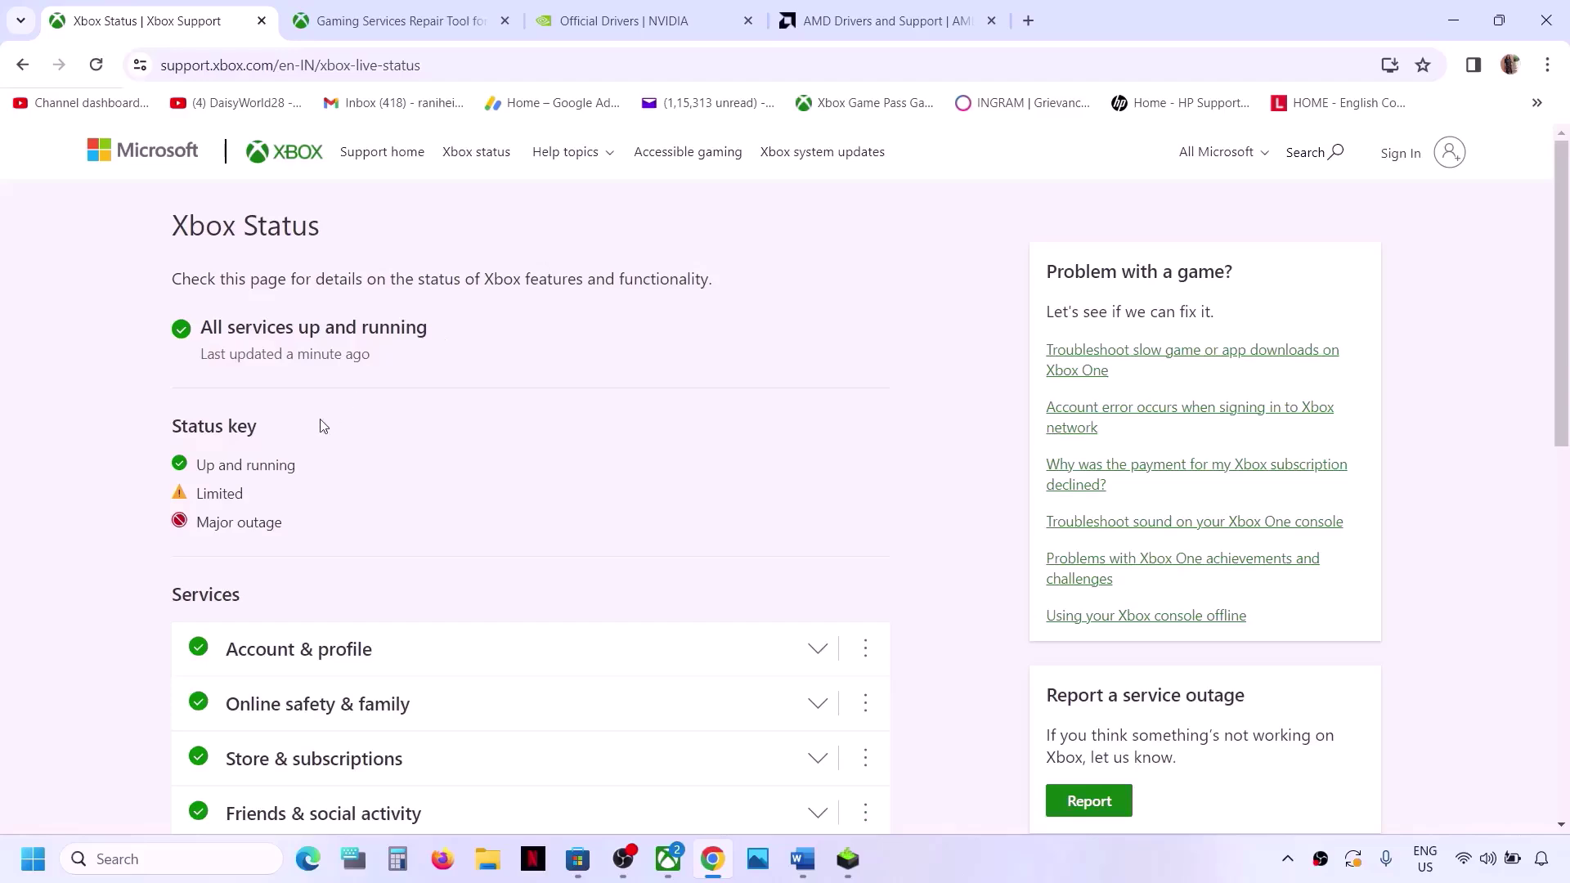
scroll(295, 471, "down", 5)
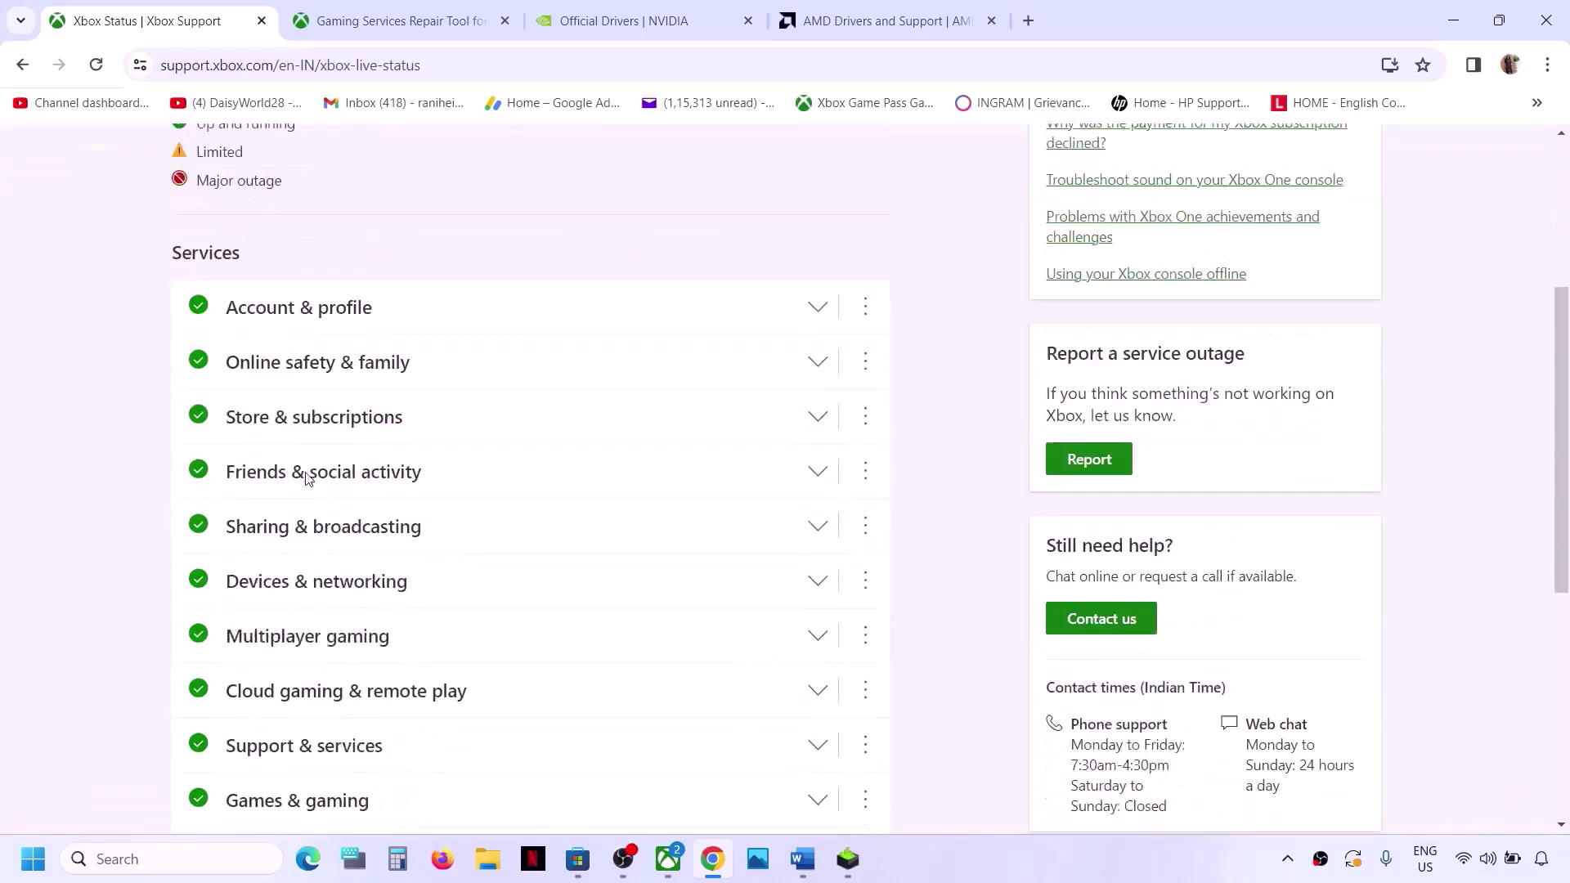
scroll(206, 519, "down", 2)
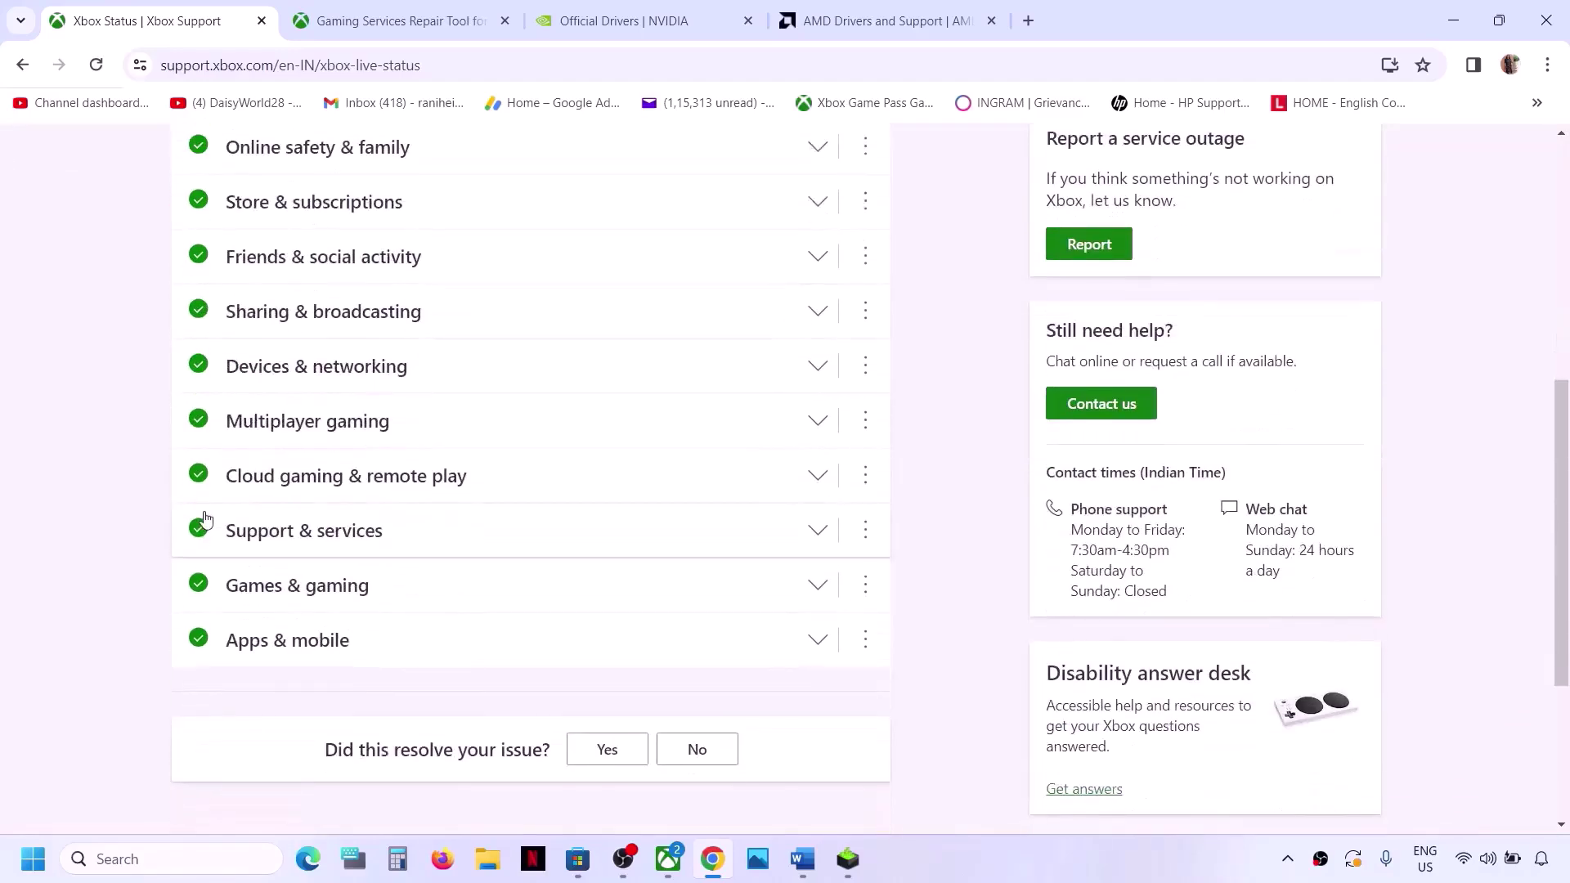
scroll(201, 518, "up", 3)
scroll(227, 691, "up", 5)
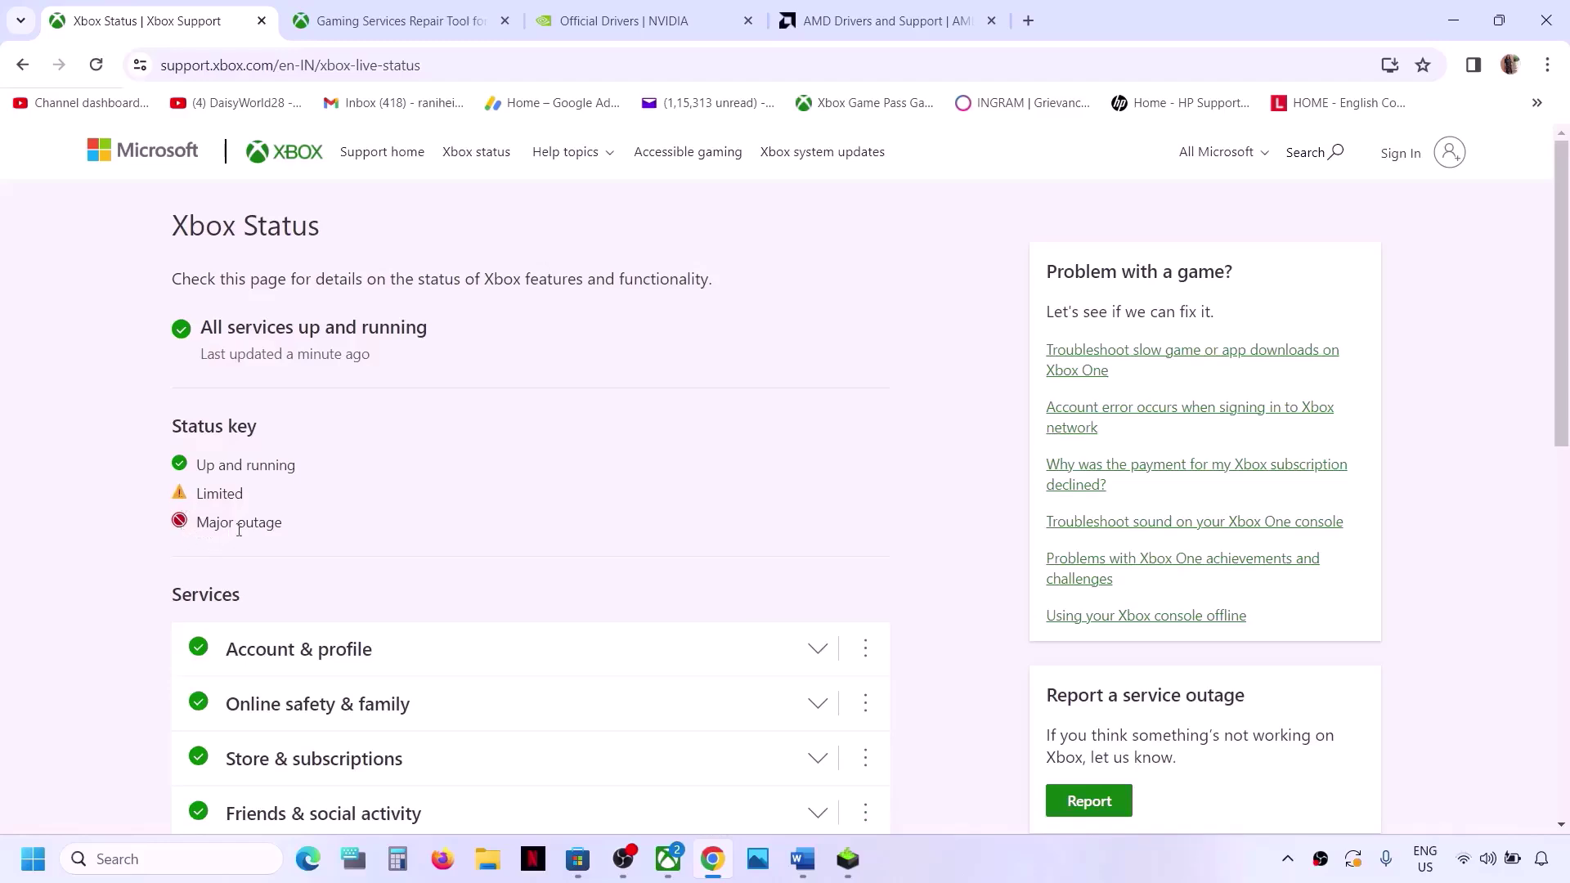
scroll(245, 652, "down", 3)
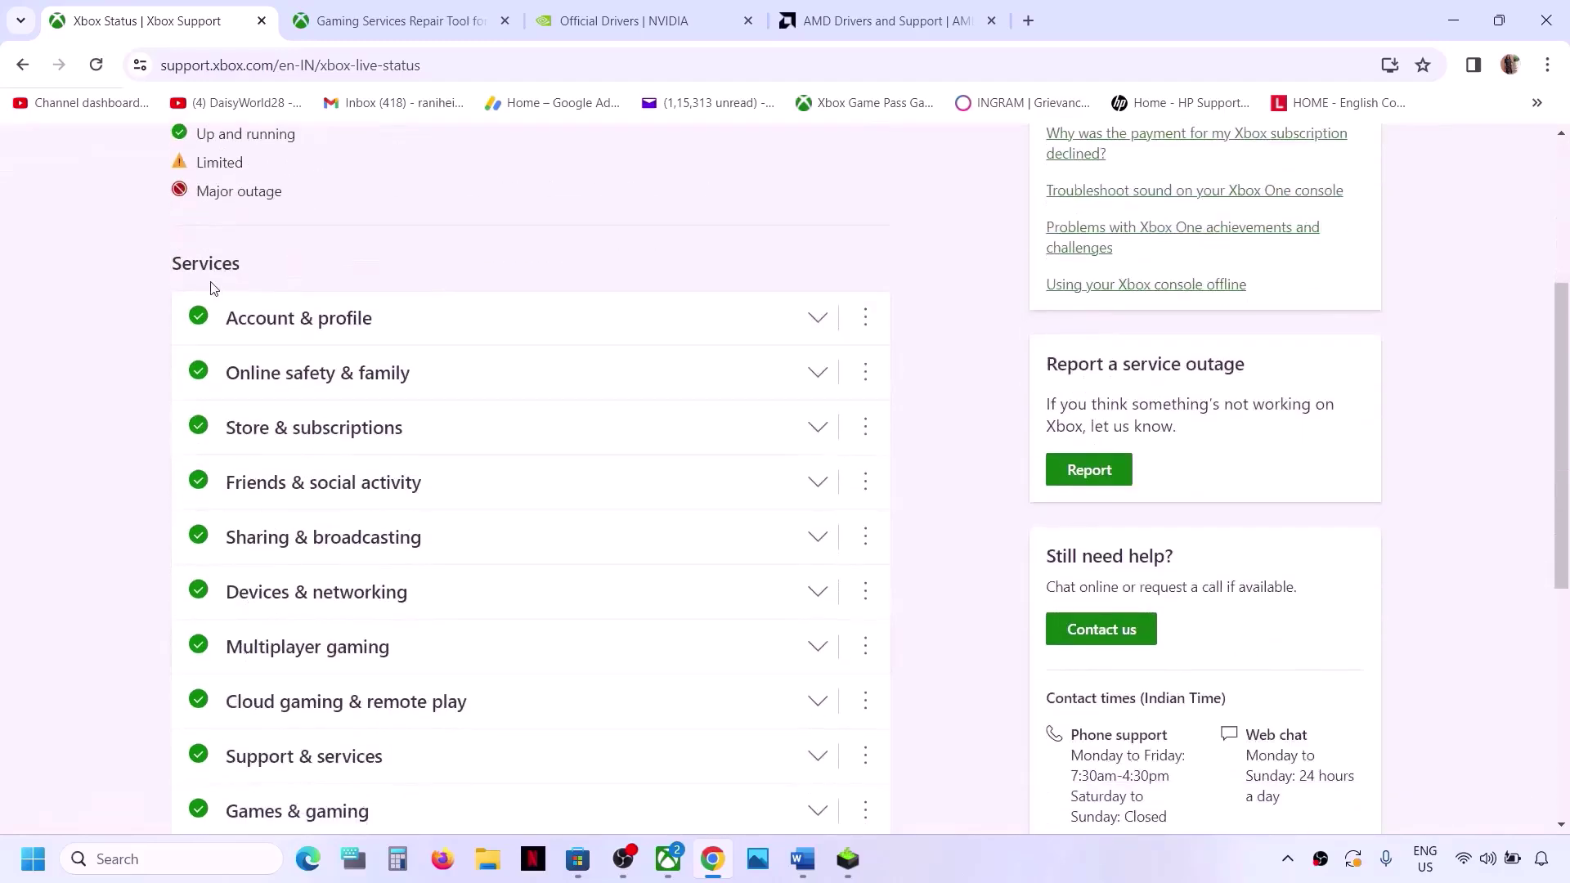
scroll(235, 576, "down", 3)
scroll(235, 578, "up", 2)
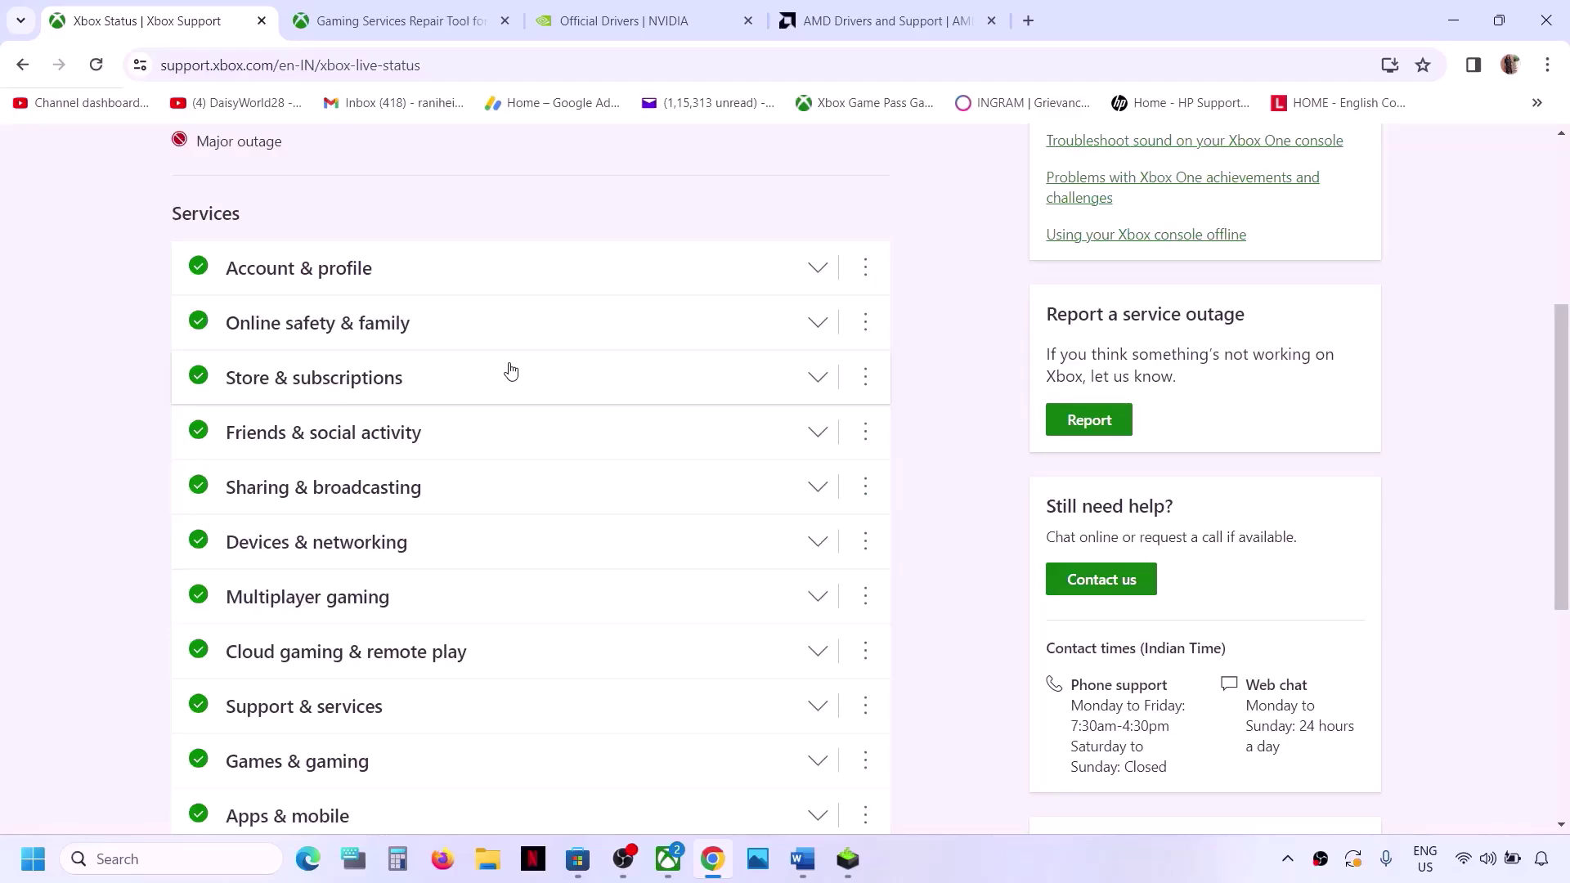
scroll(509, 369, "down", 1)
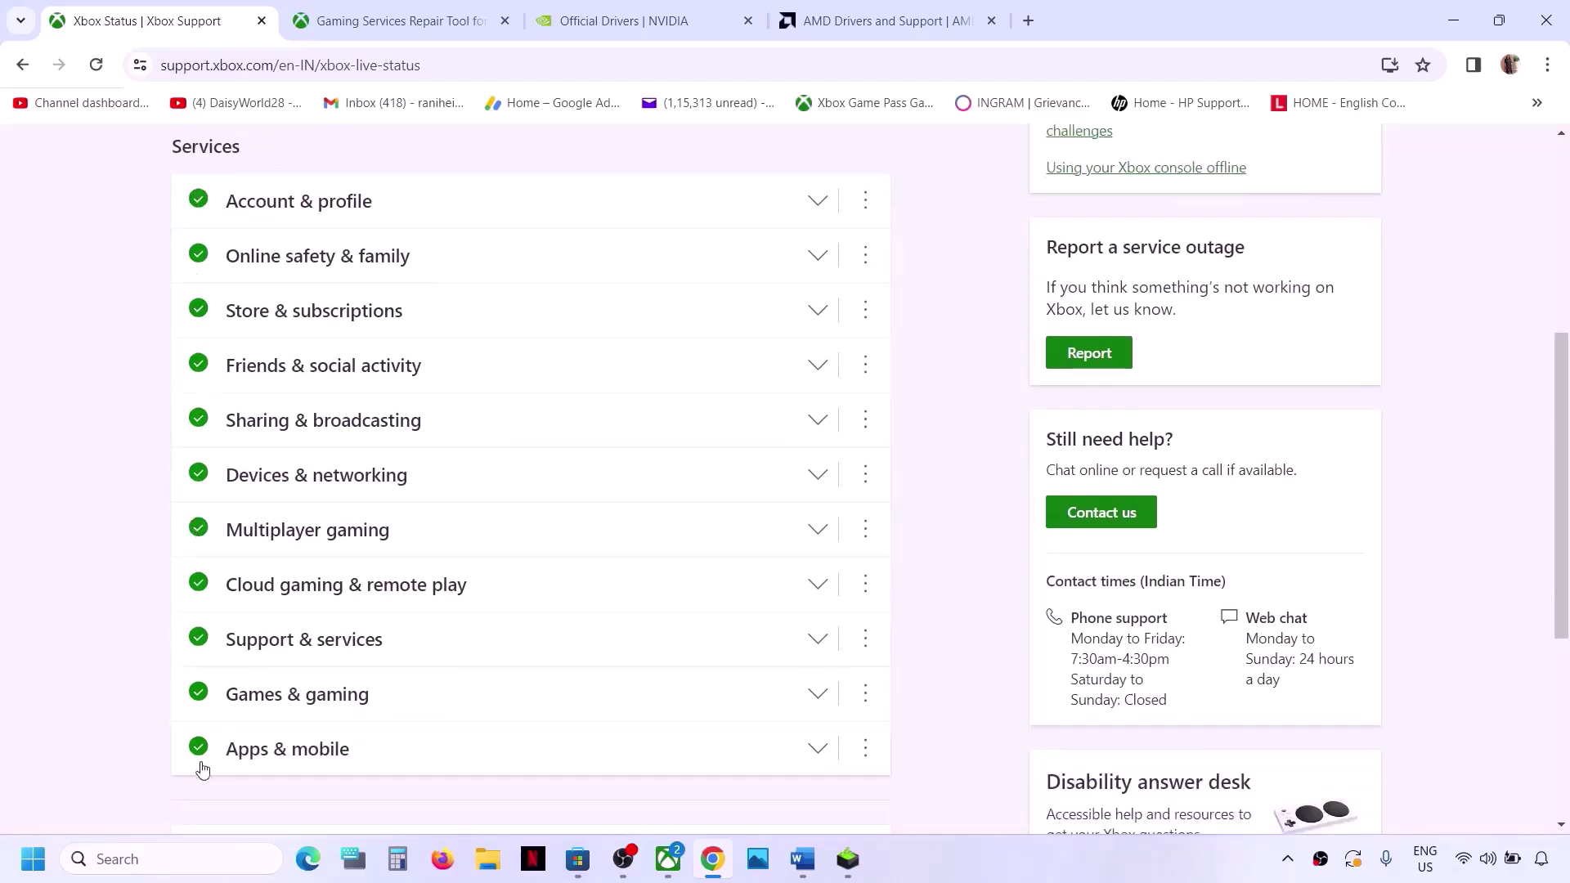
scroll(309, 350, "up", 5)
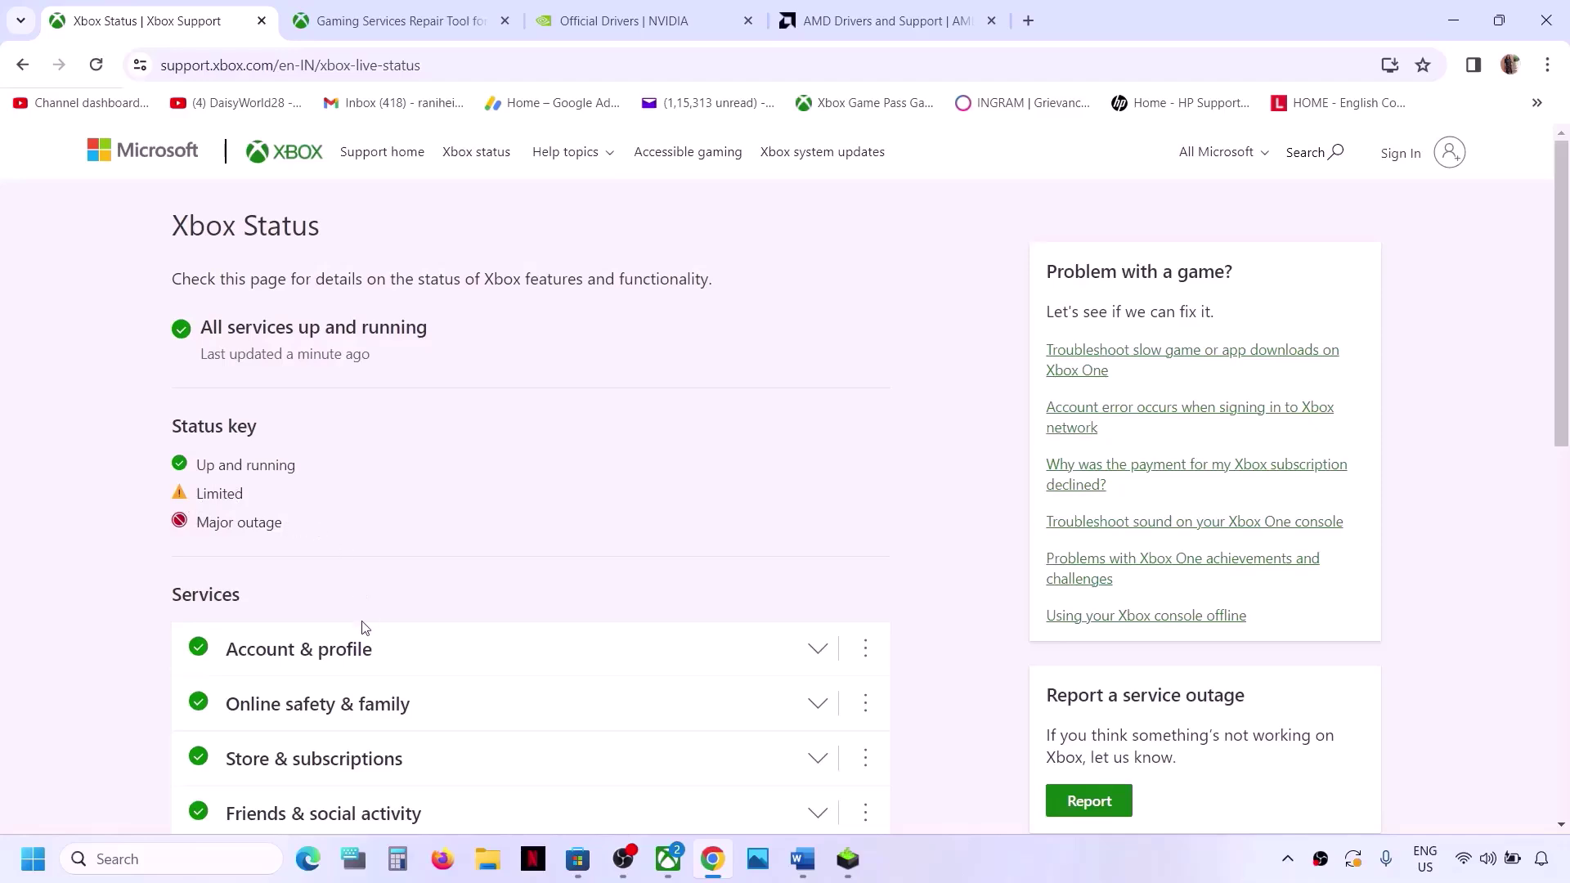
scroll(365, 570, "down", 3)
scroll(389, 561, "up", 3)
- Return to the Word notes, highlight the Step 1 instruction on unplugging external devices and maximize the document window
left_click(802, 859)
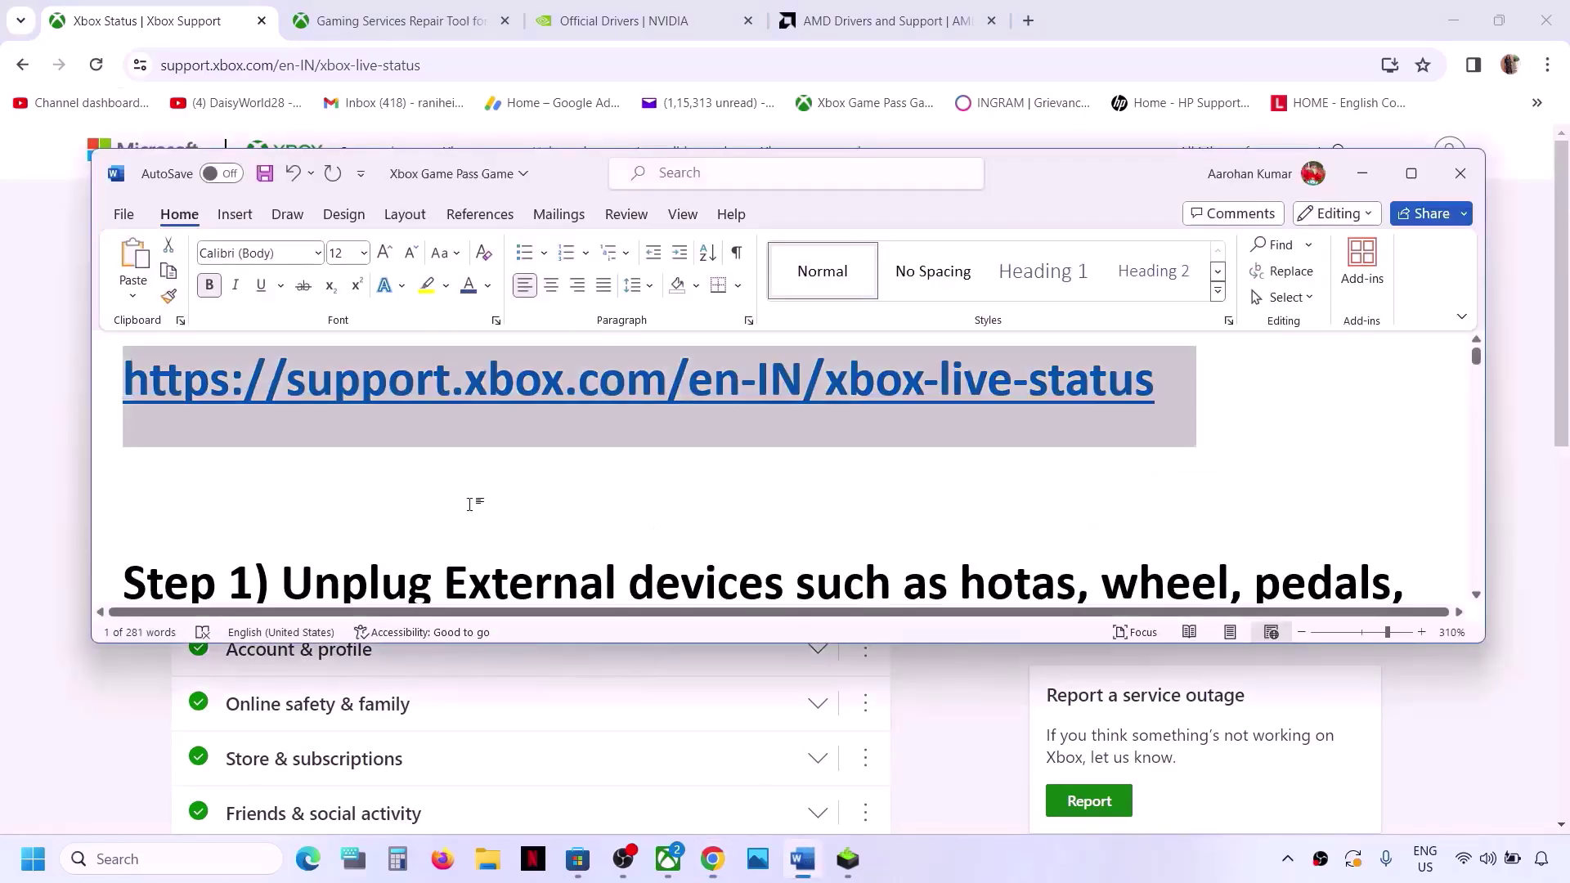
scroll(470, 504, "down", 2)
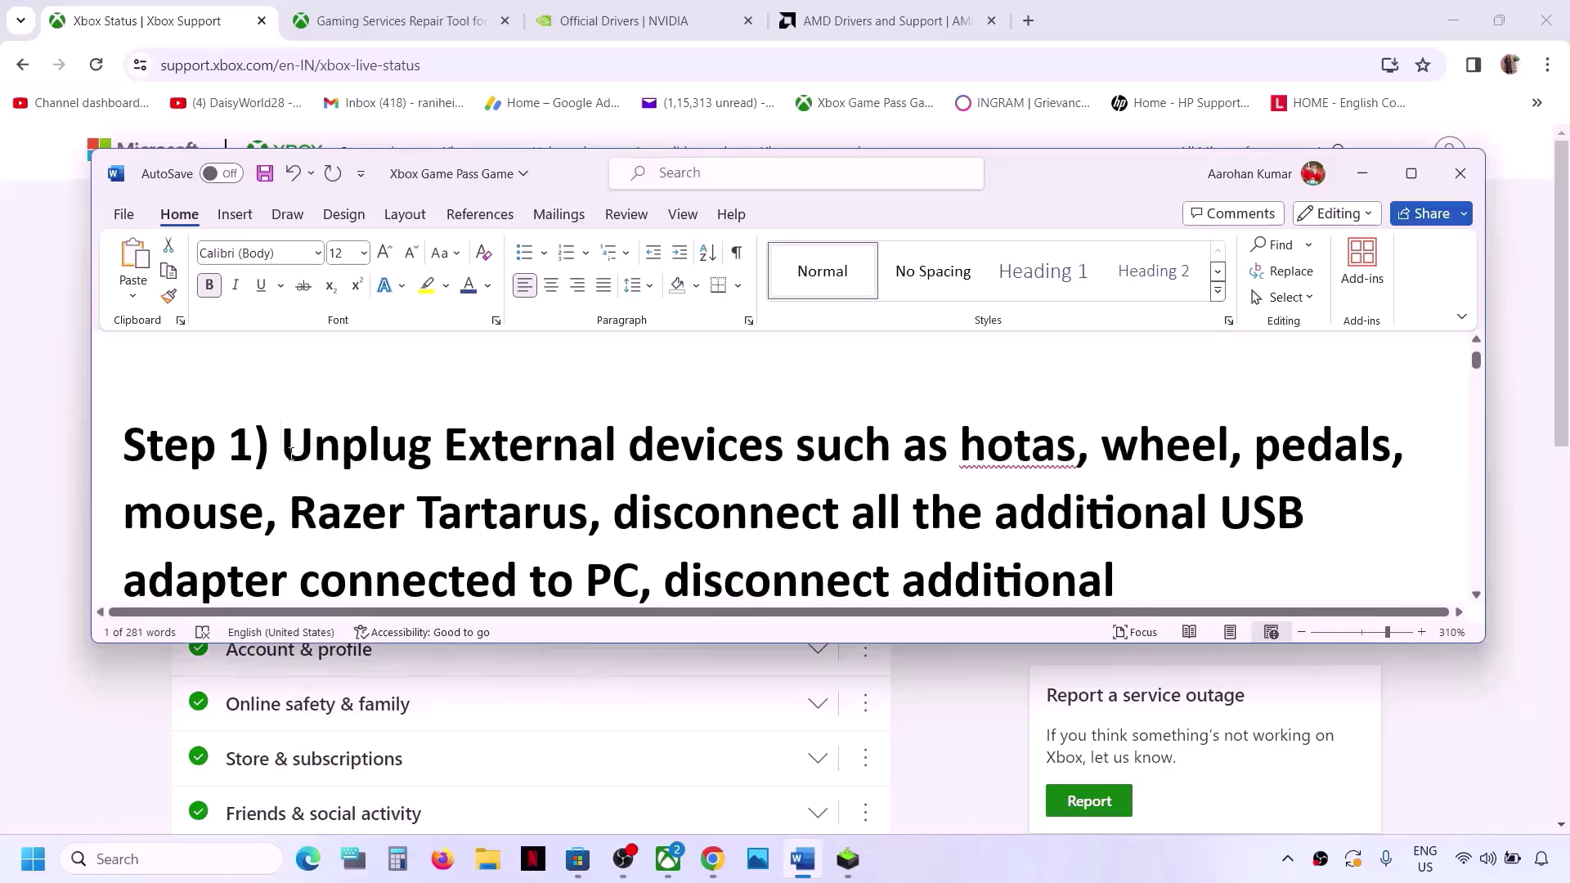
left_click_drag(291, 454, 1076, 449)
left_click(1411, 173)
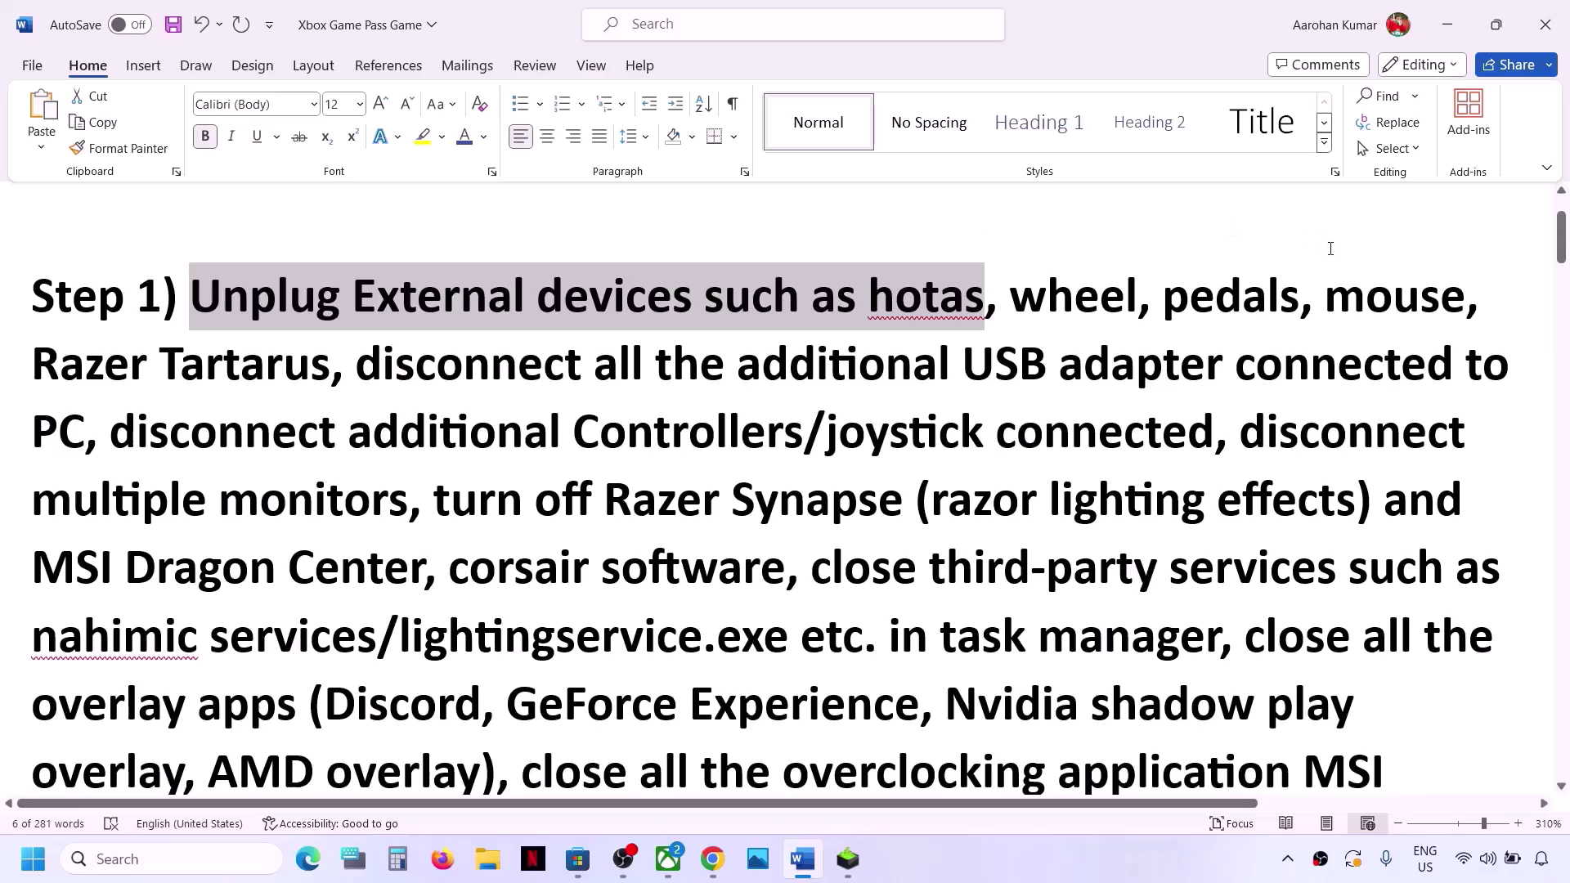
- Delete "mouse," from the list of external devices in Step 1
double_click(1357, 292)
key("BackSpace")
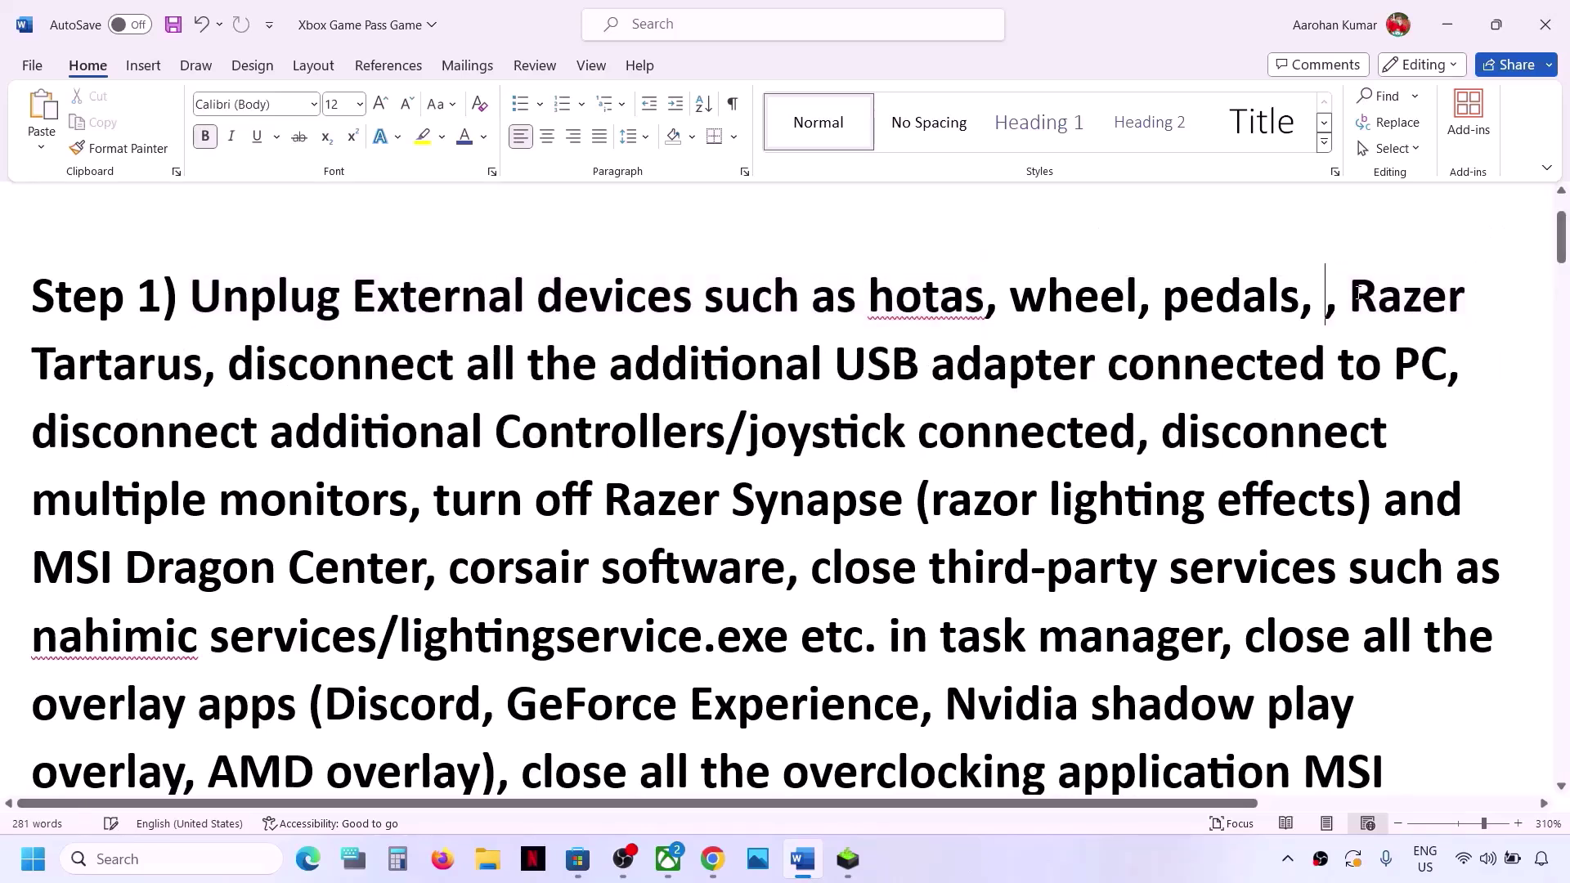
key("BackSpace")
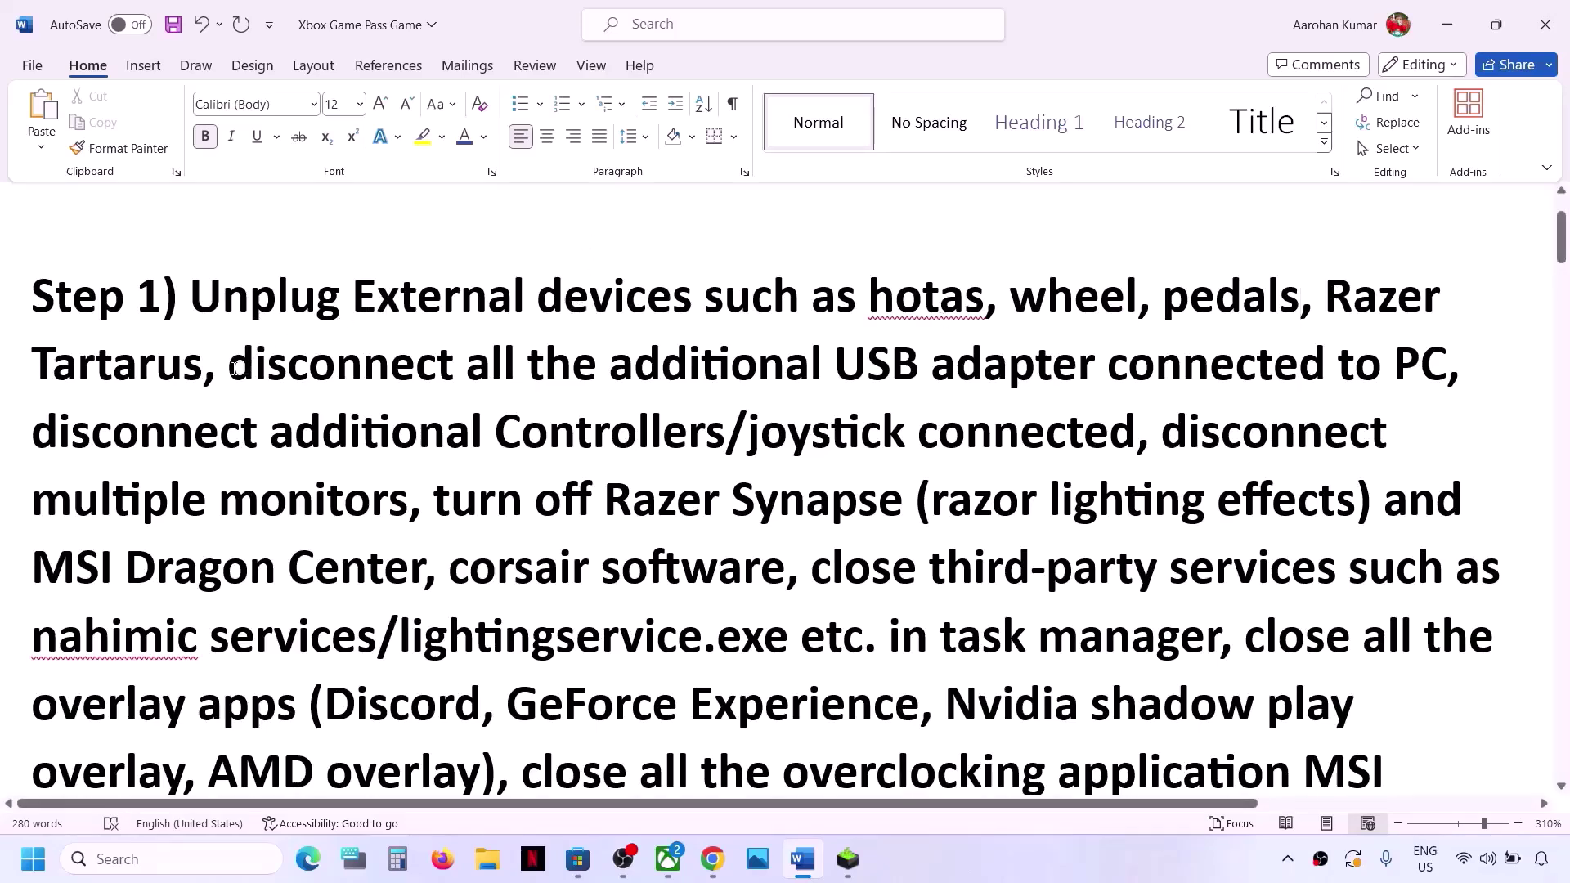
- Review the Step 1 instructions on disconnecting USB adapters, controllers and multiple monitors, and on closing Razer Synapse, MSI Dragon Center and third-party services
left_click_drag(234, 369, 1270, 353)
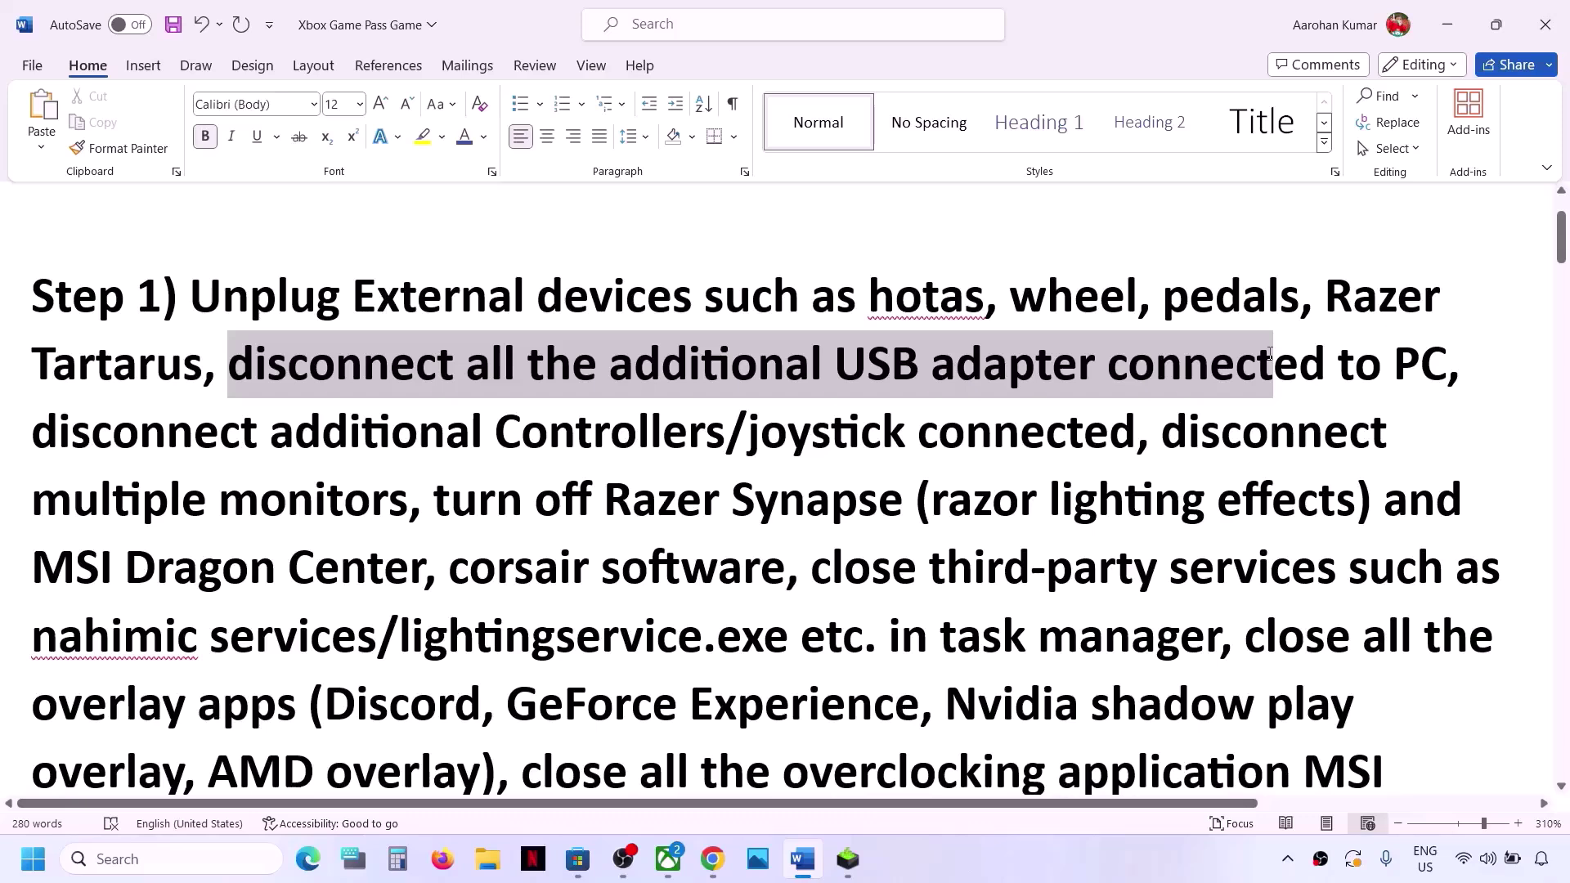
left_click_drag(1270, 353, 1270, 353)
left_click_drag(43, 439, 1046, 459)
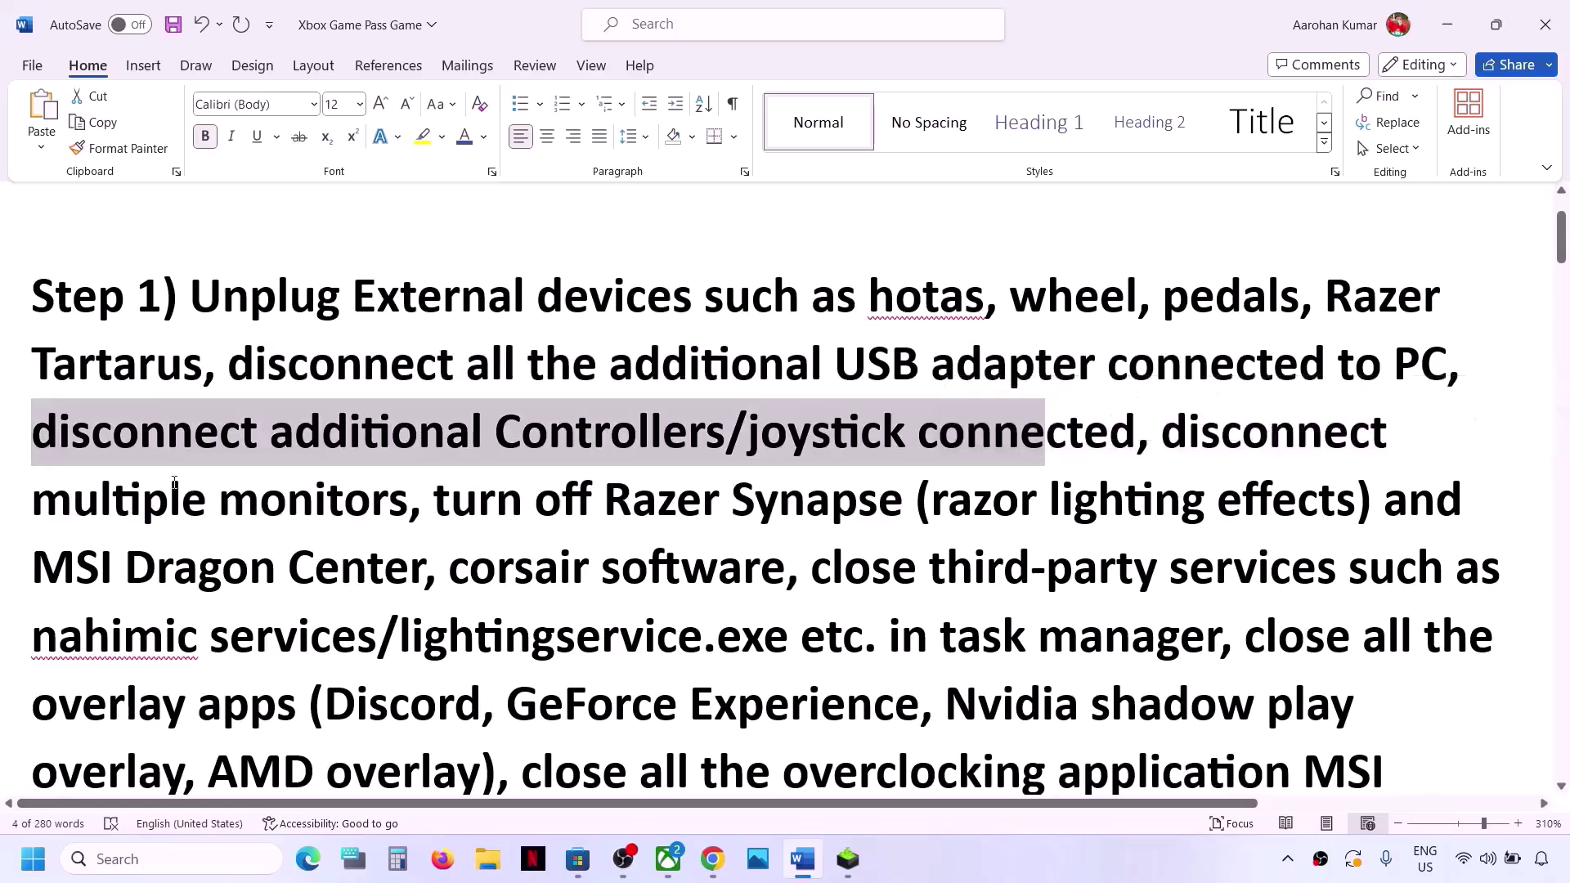
left_click(113, 460)
left_click_drag(113, 459, 916, 435)
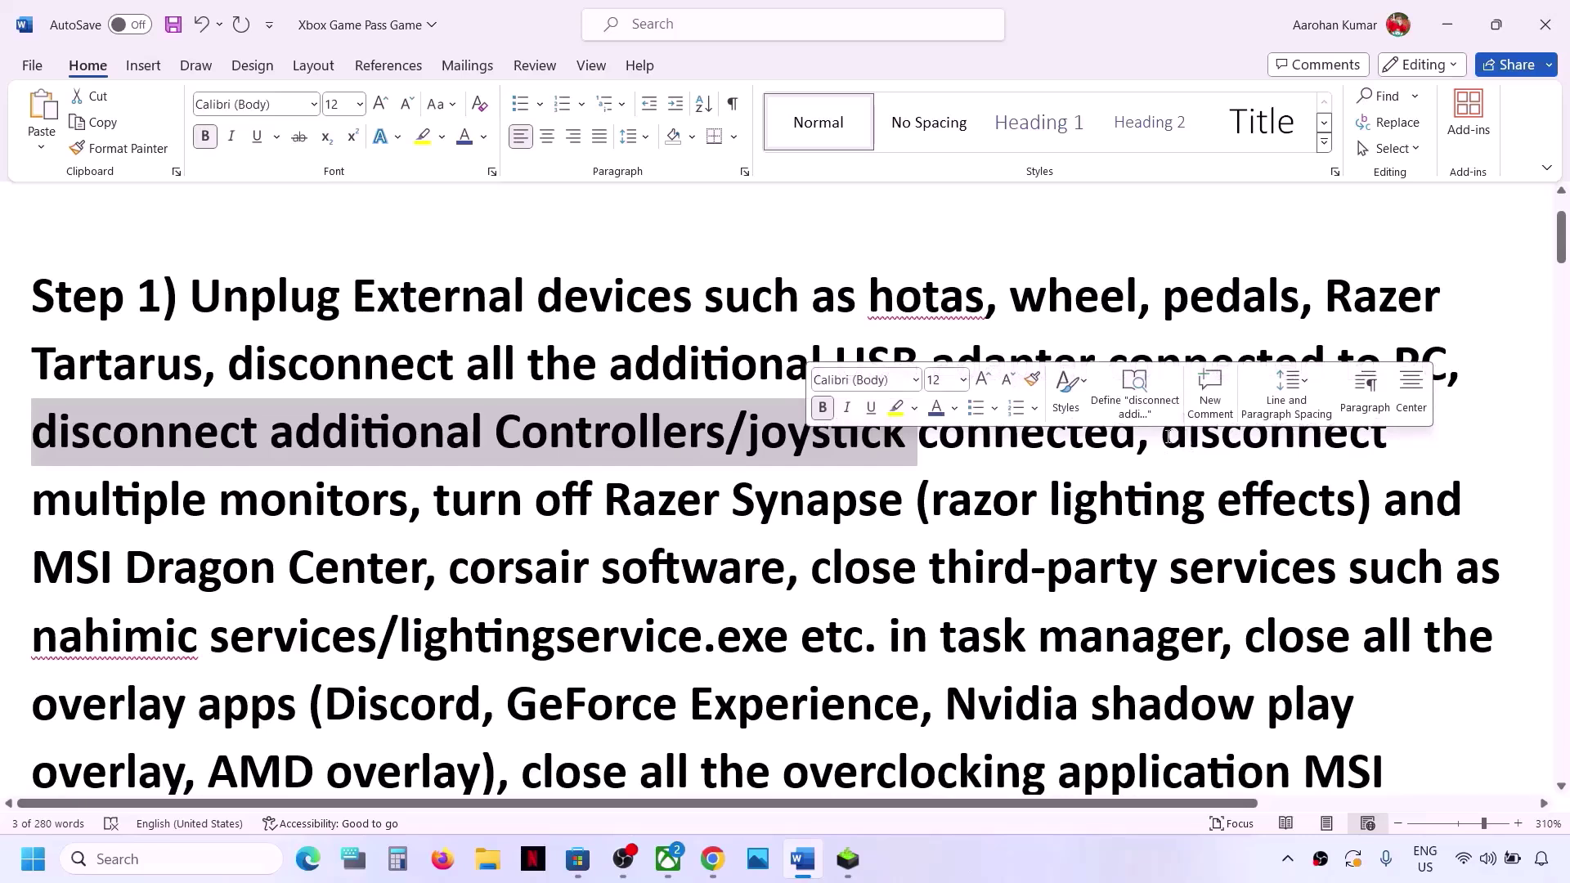
left_click_drag(1161, 442, 406, 507)
left_click(404, 507)
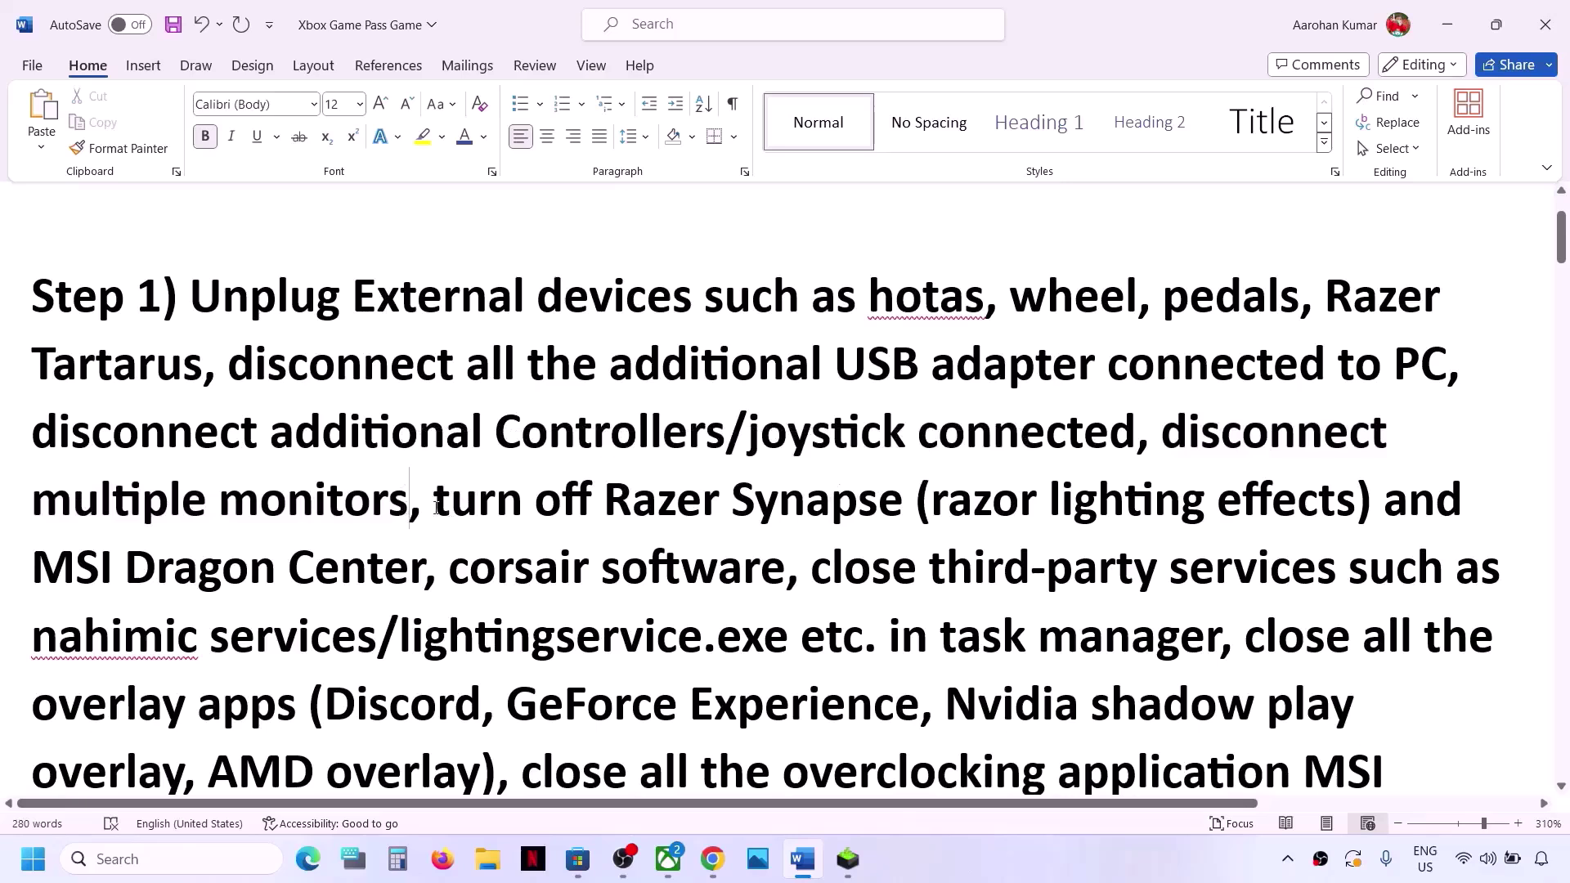
left_click_drag(437, 507, 1128, 645)
- Exit the Riot Games client and Steam from their background icons in the system tray
left_click(1287, 858)
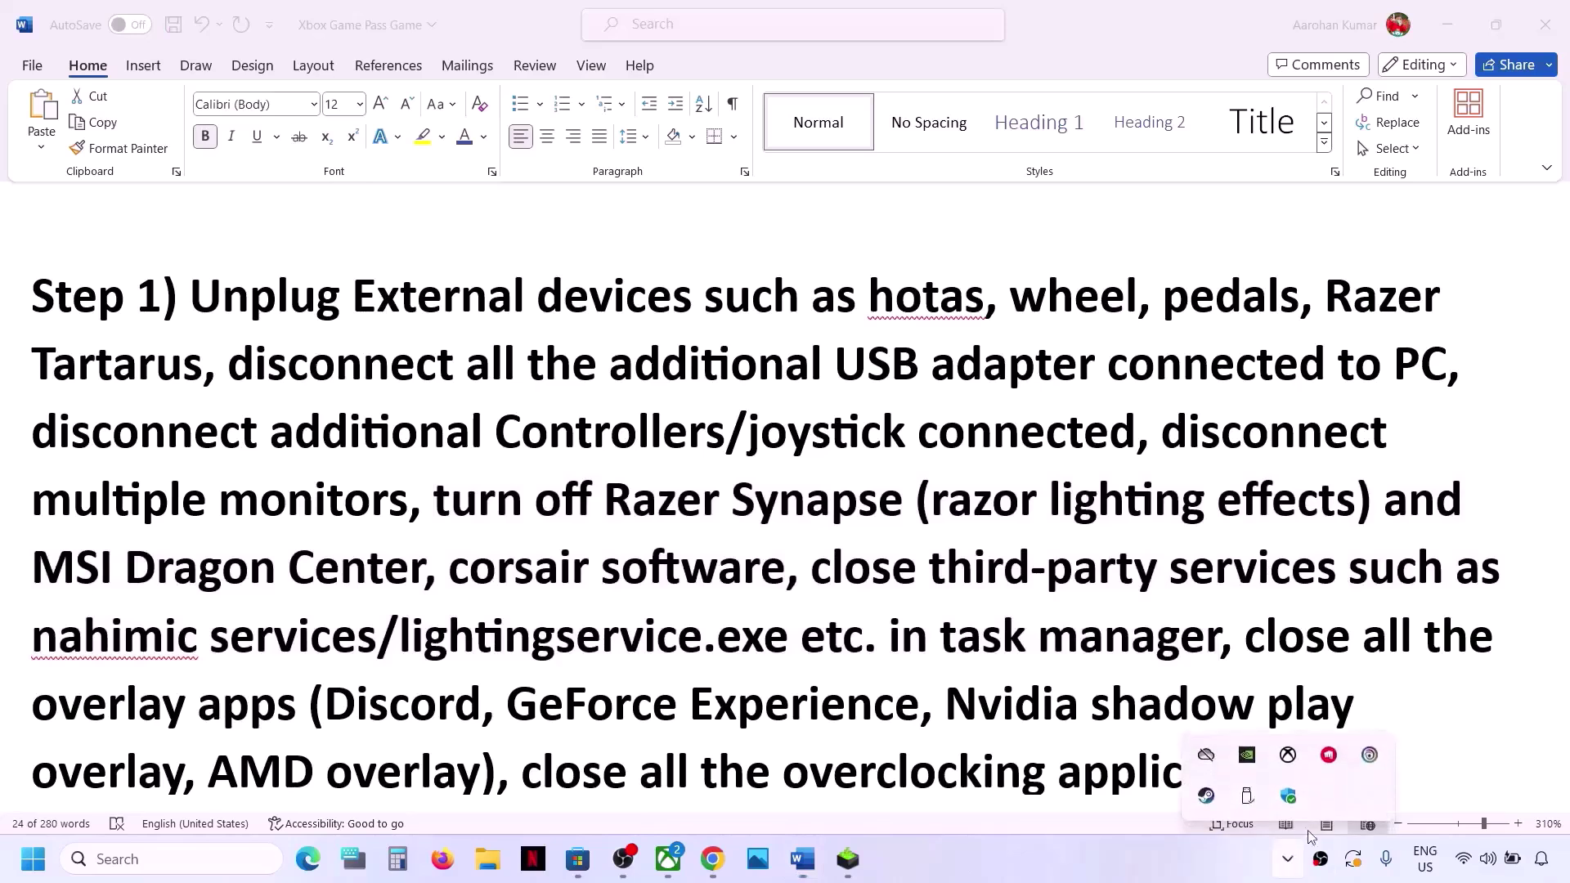
right_click(1328, 753)
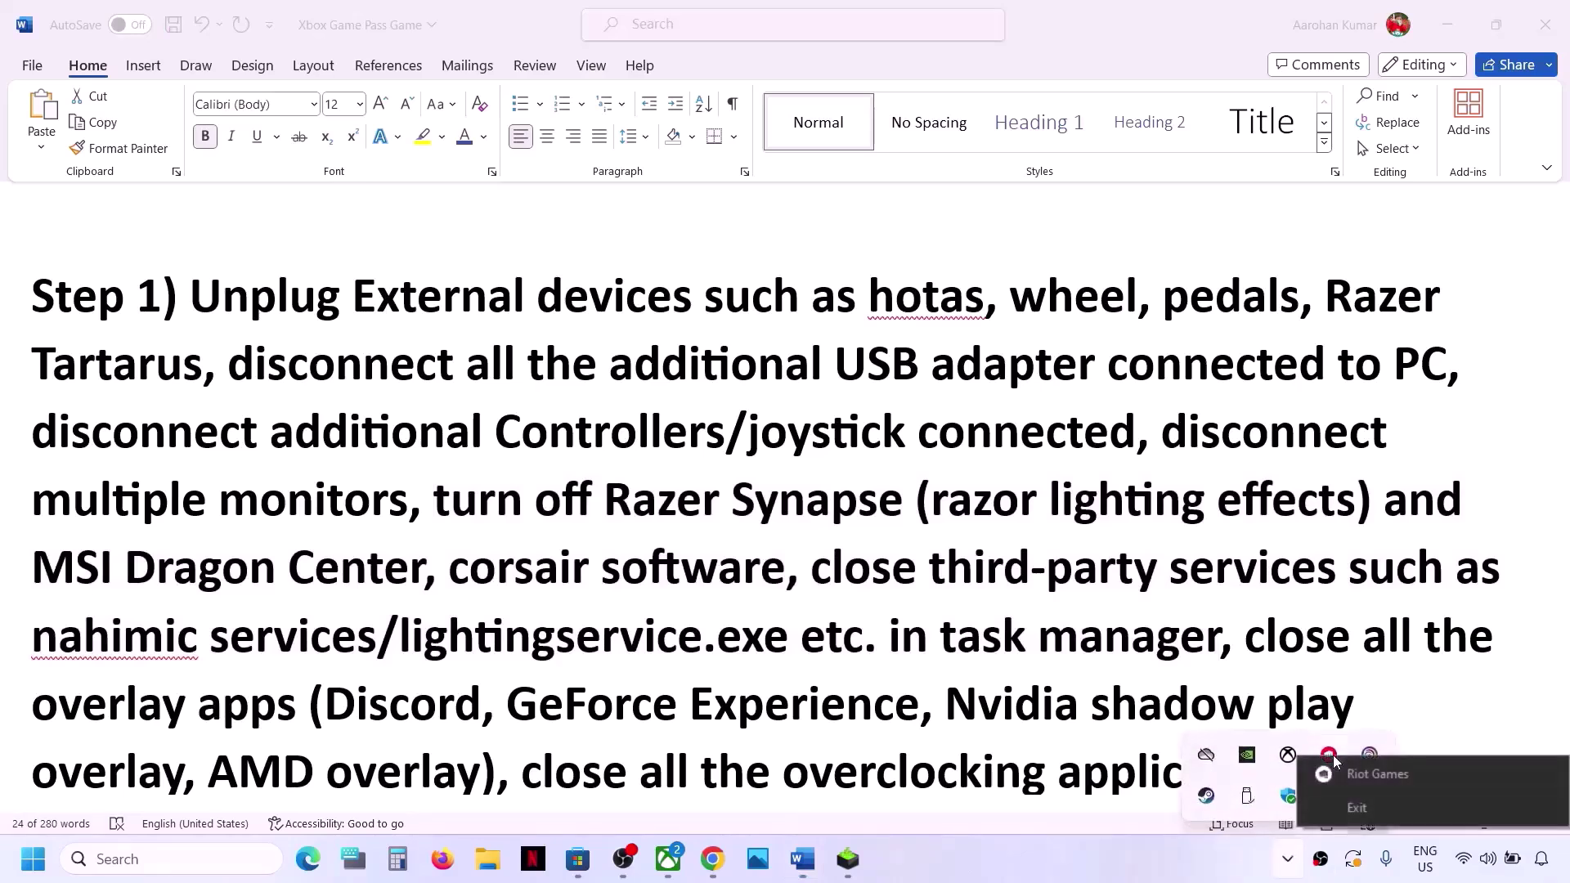
left_click(1355, 808)
right_click(1206, 797)
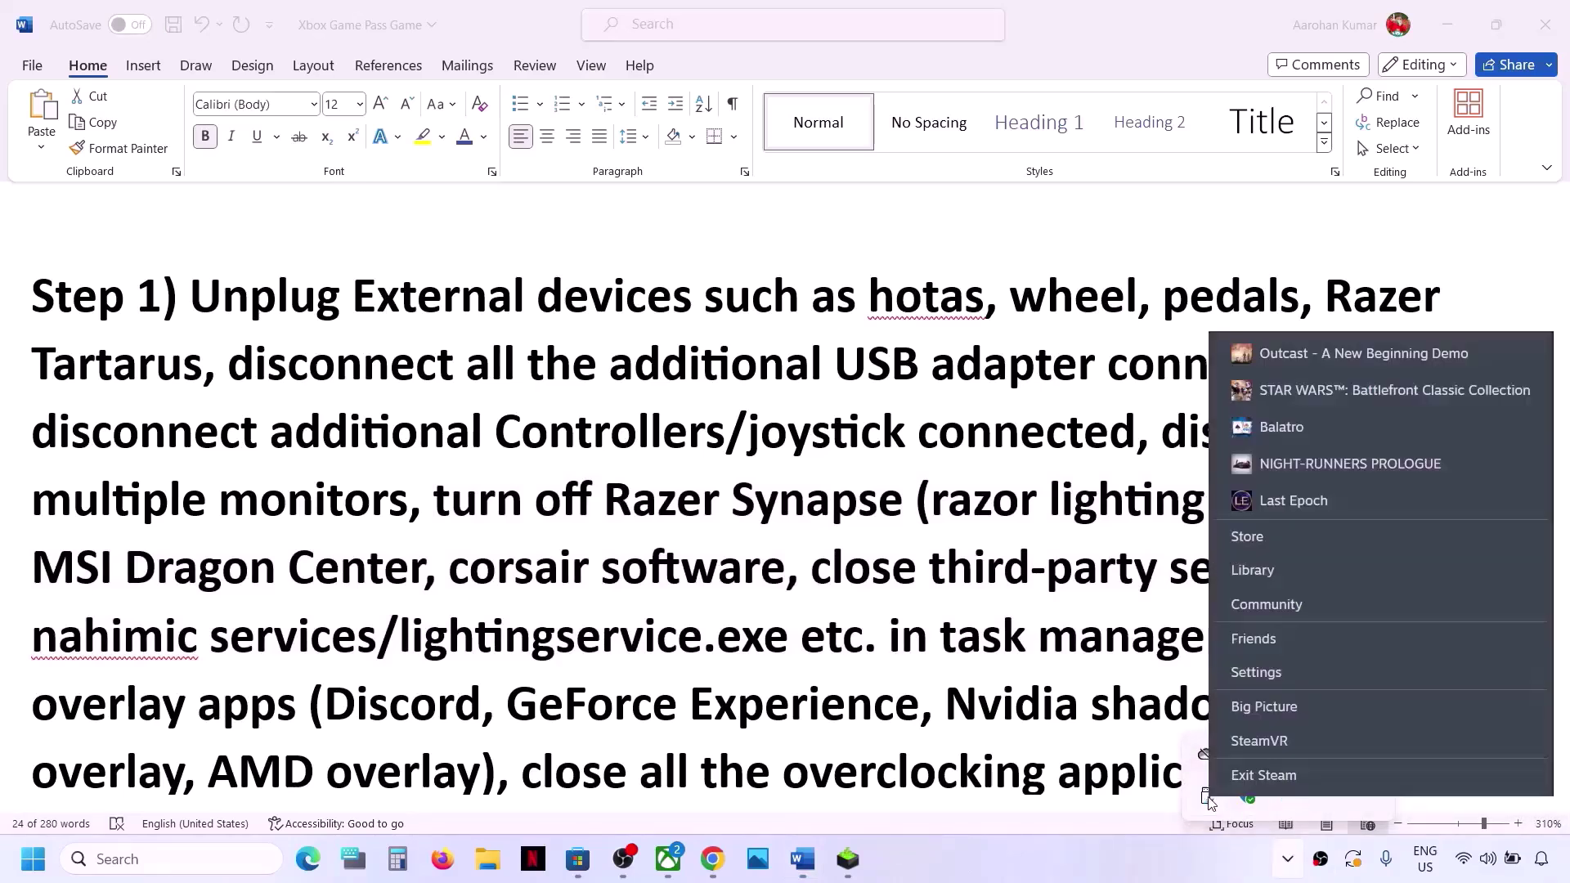
left_click(1272, 775)
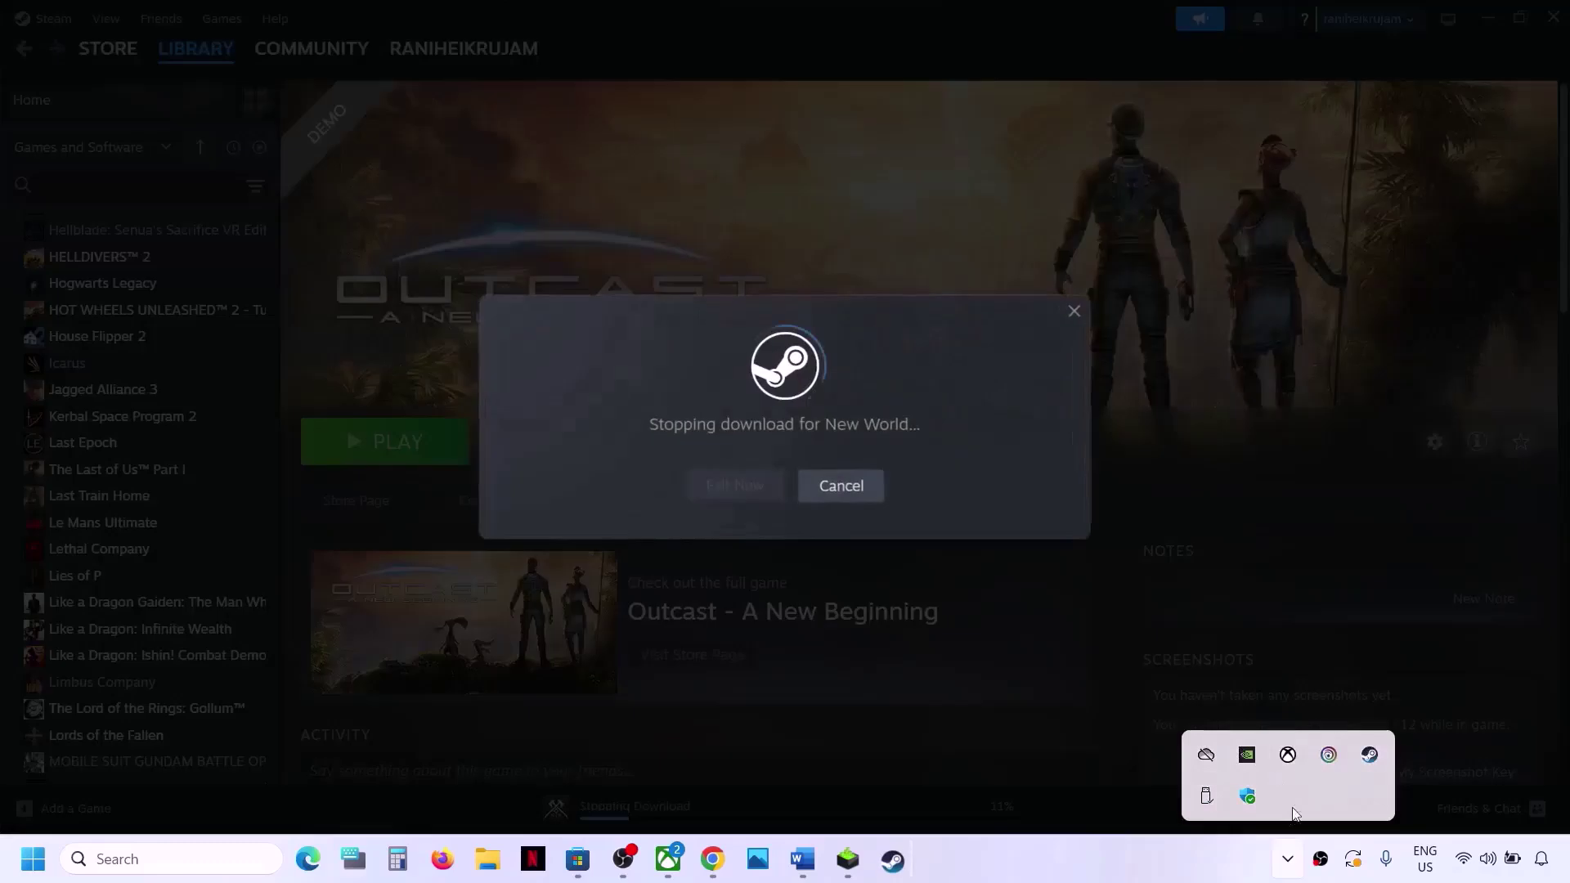
- Quit the Ubisoft launcher running in the system tray and dismiss the Riot Client notice
left_click(1286, 872)
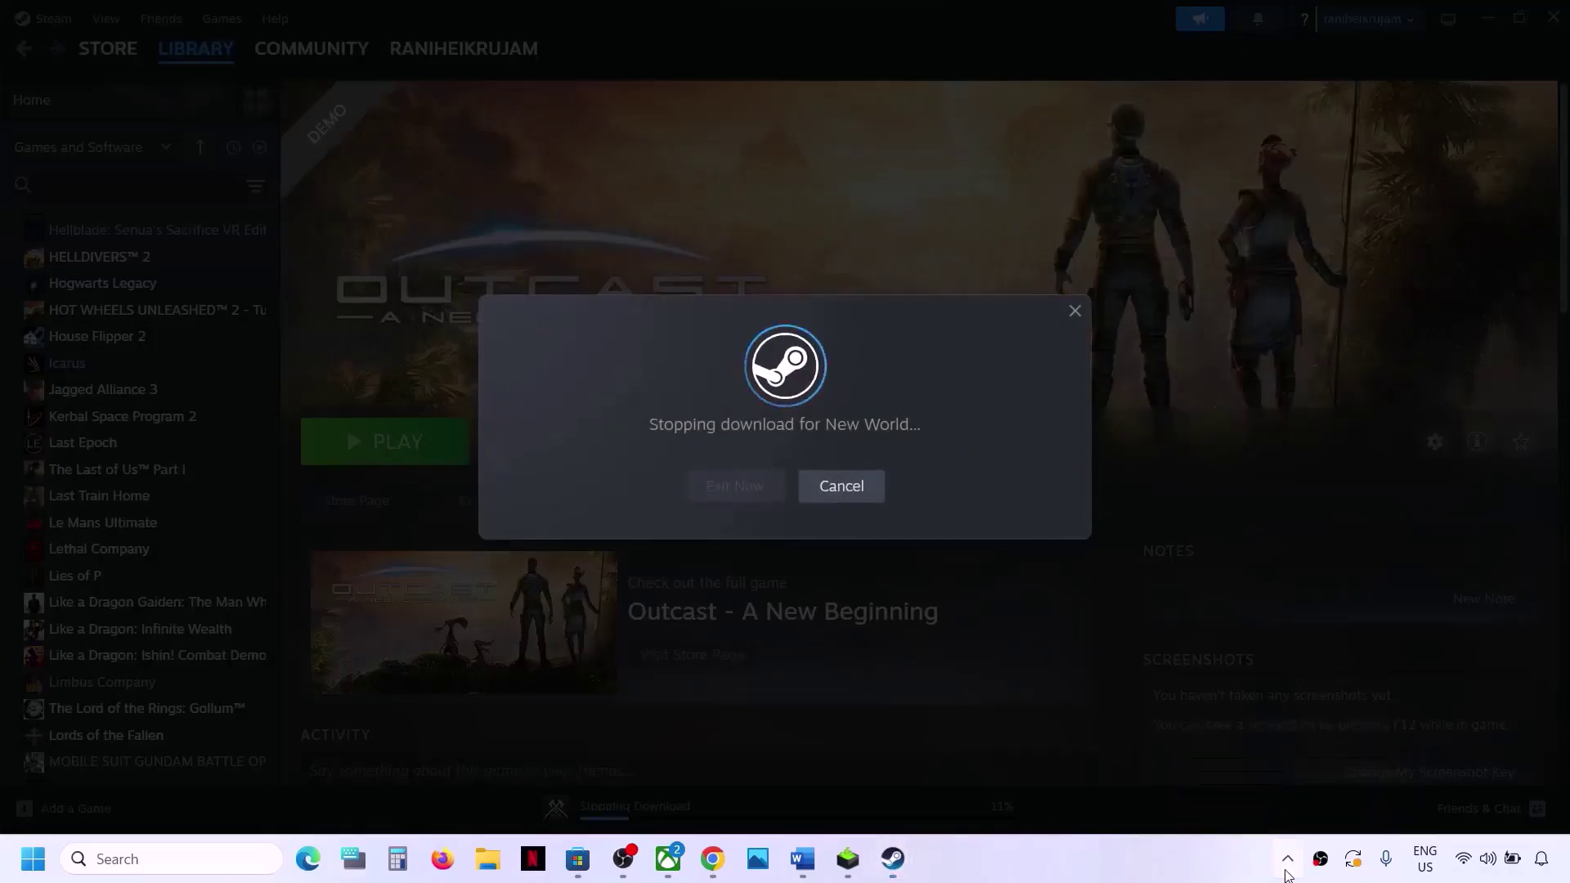
left_click(1285, 871)
right_click(1333, 764)
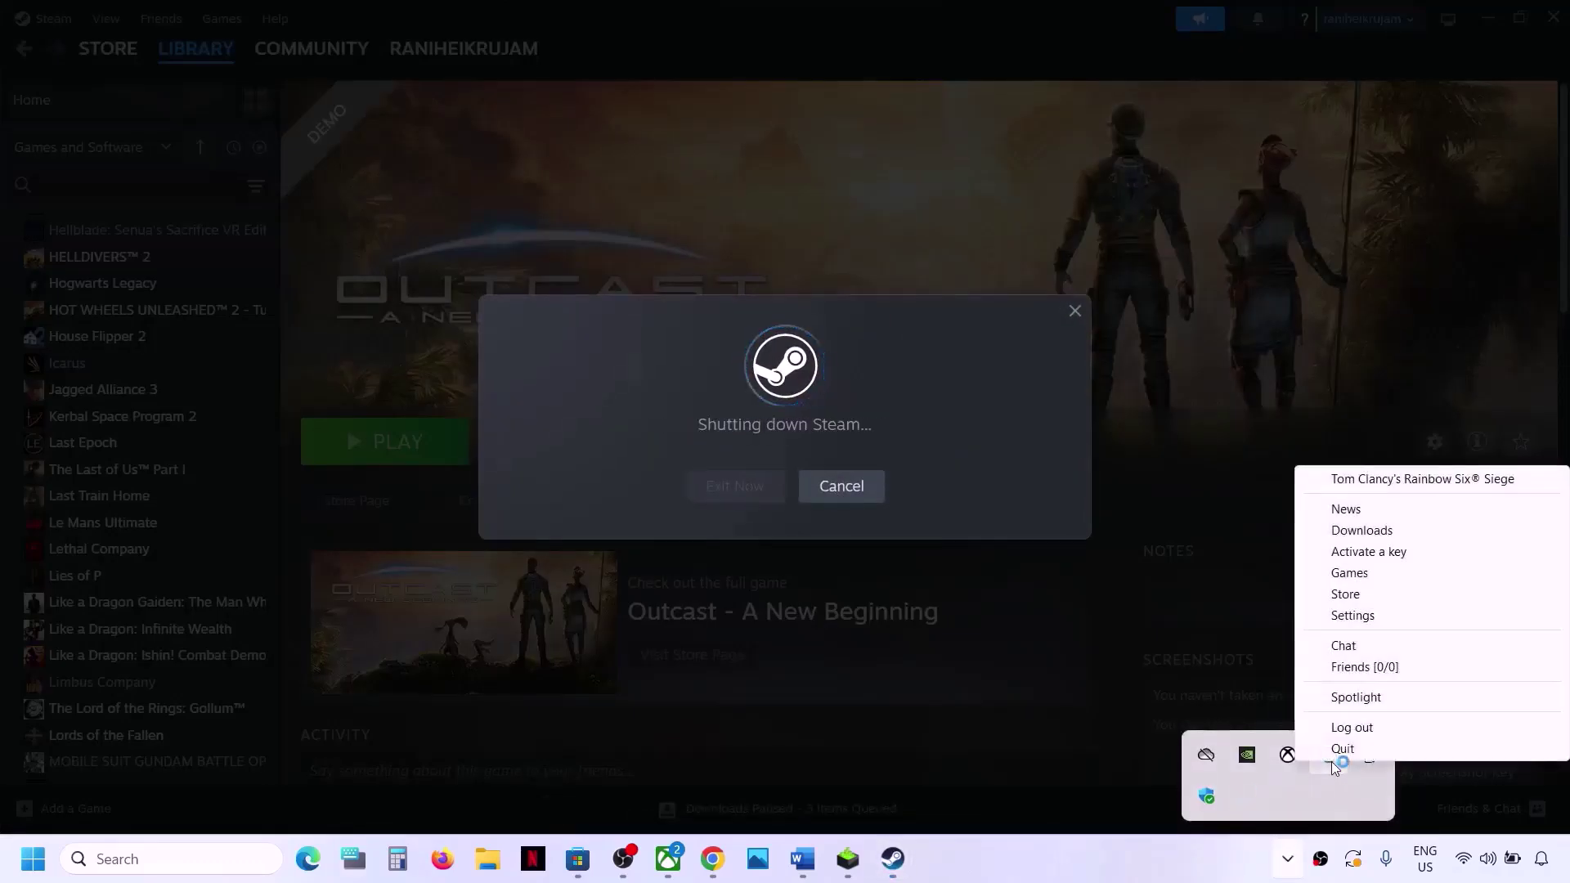
left_click(1342, 748)
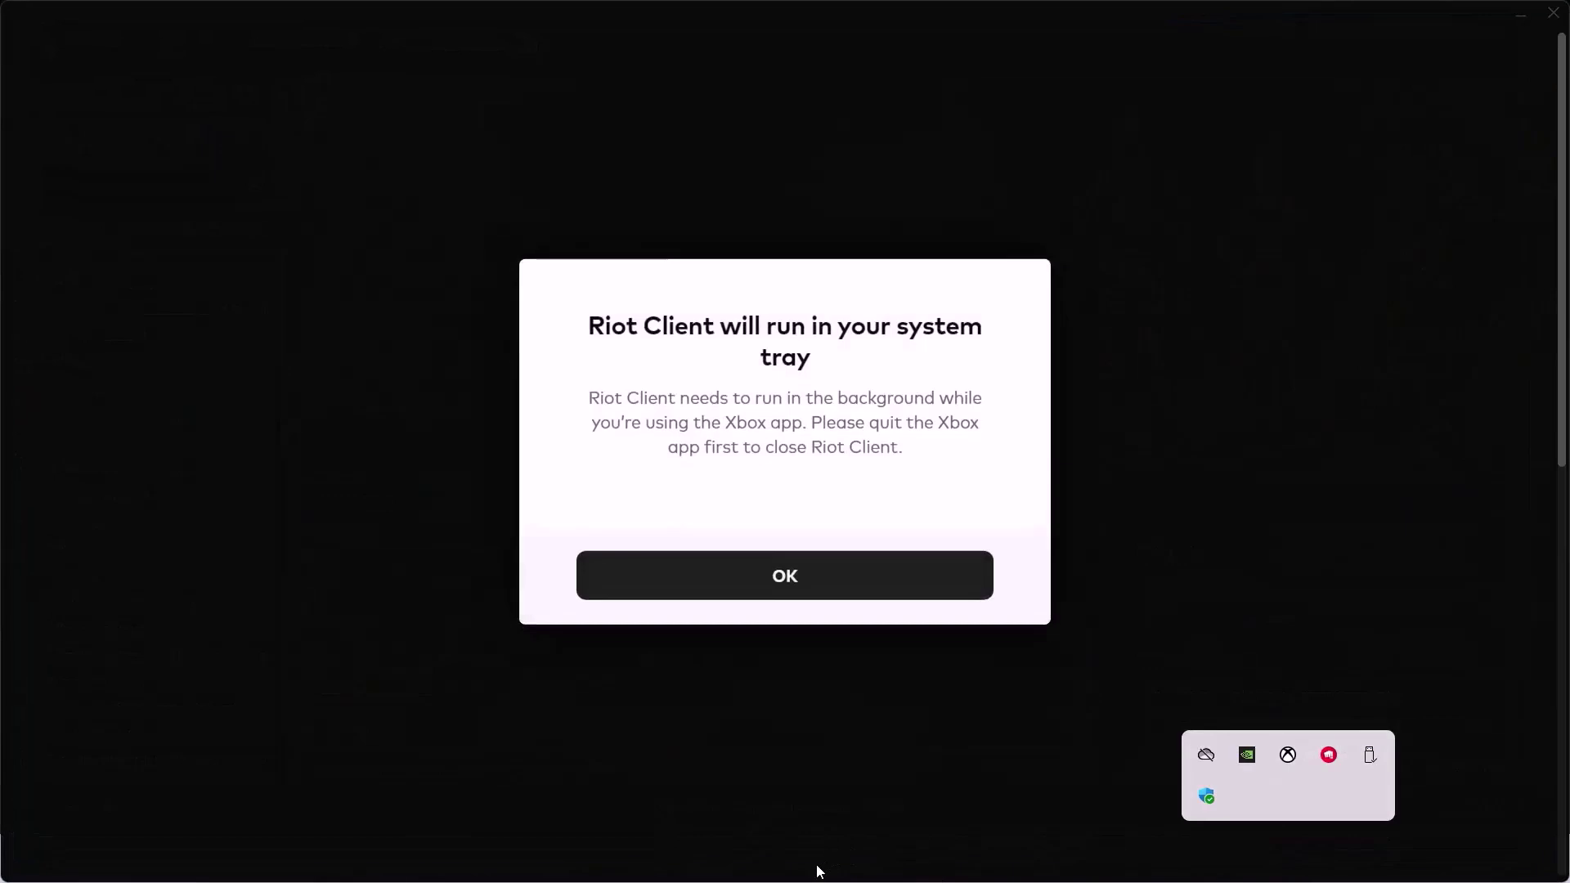
left_click(820, 584)
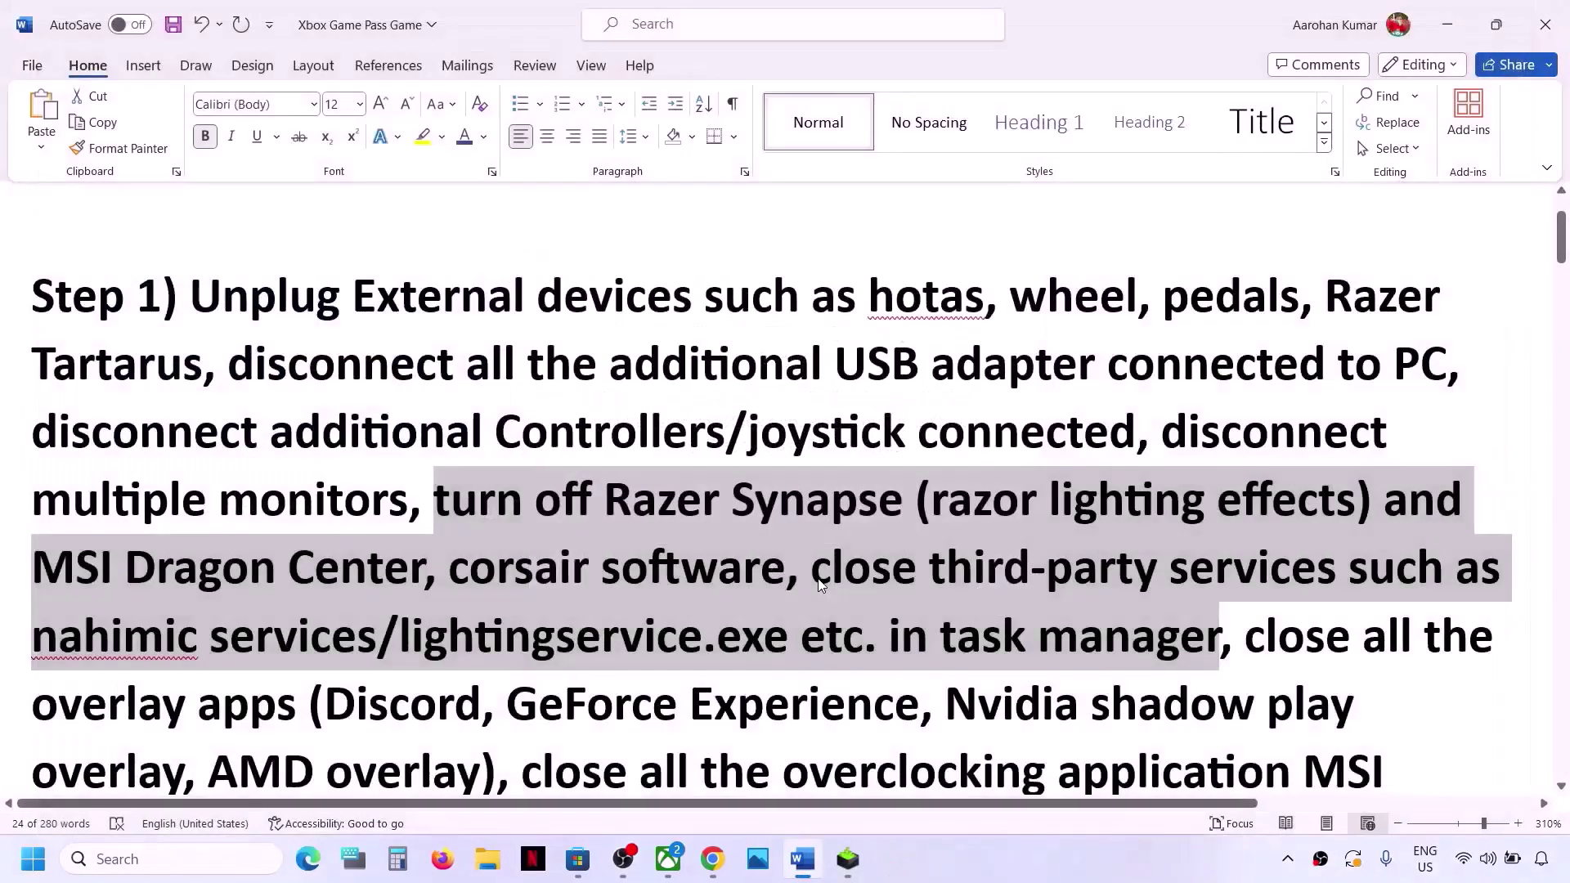
key("super+d")
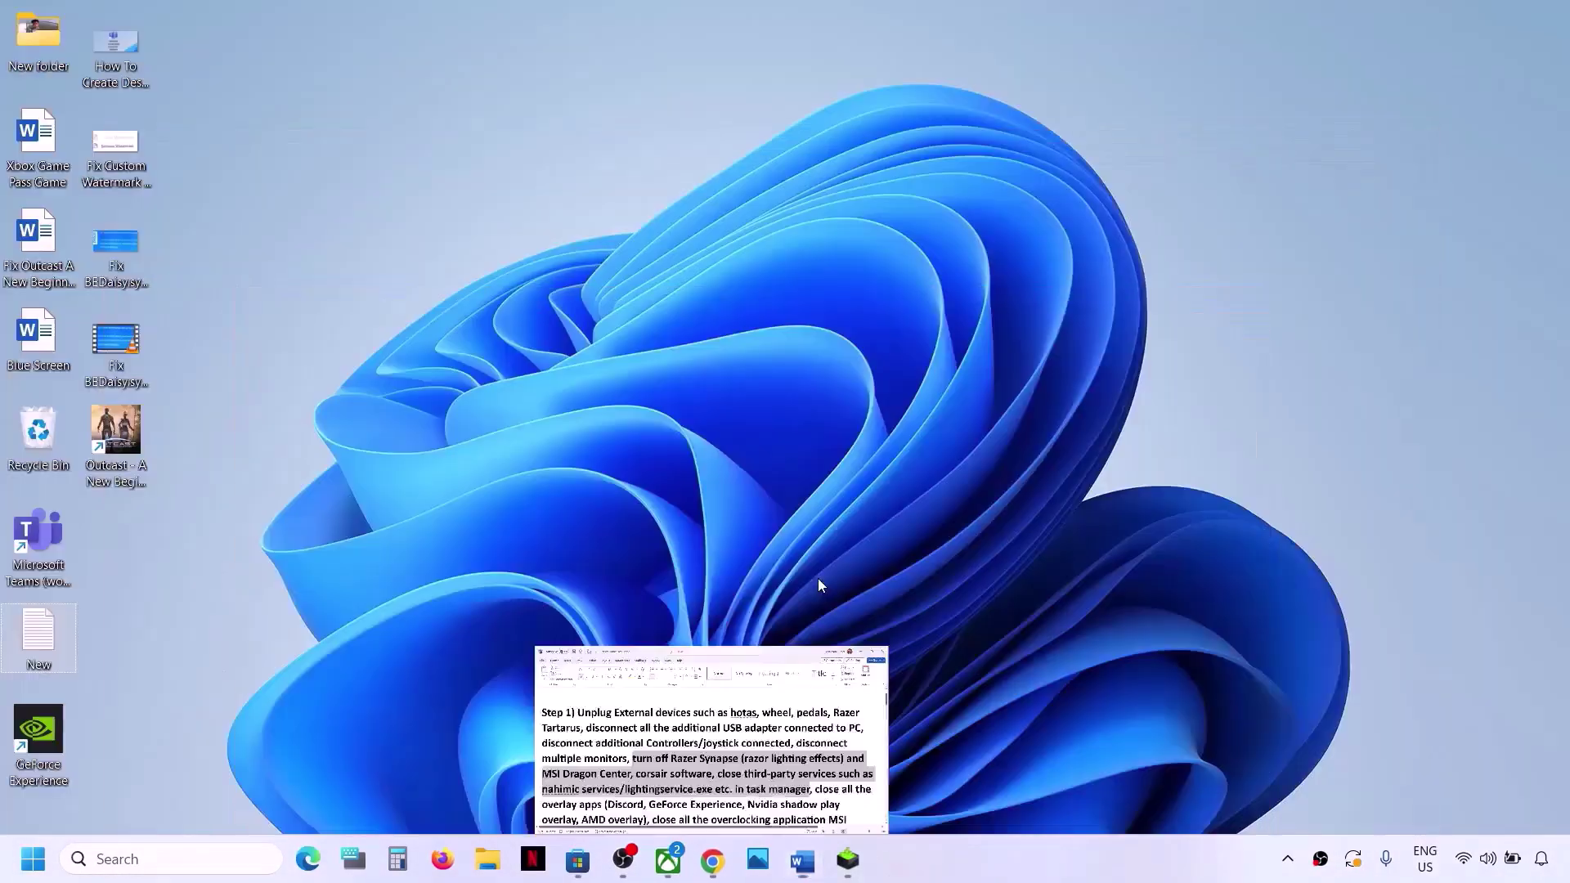
left_click(685, 859)
left_click(802, 858)
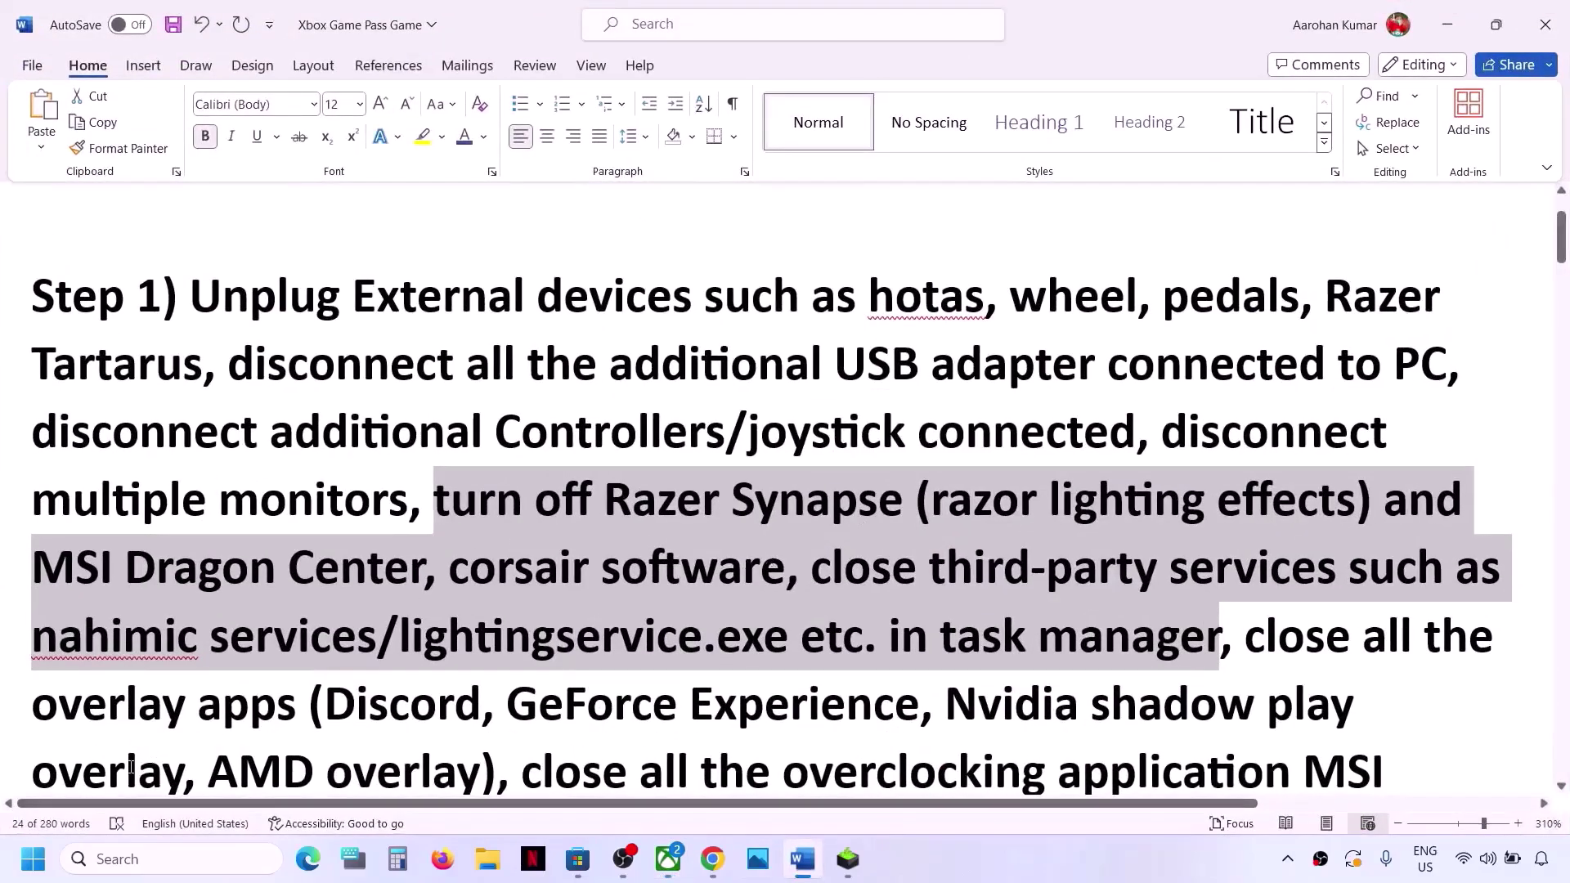
- Open Task Manager and show the available actions for the OBS Studio process
right_click(33, 858)
left_click(72, 604)
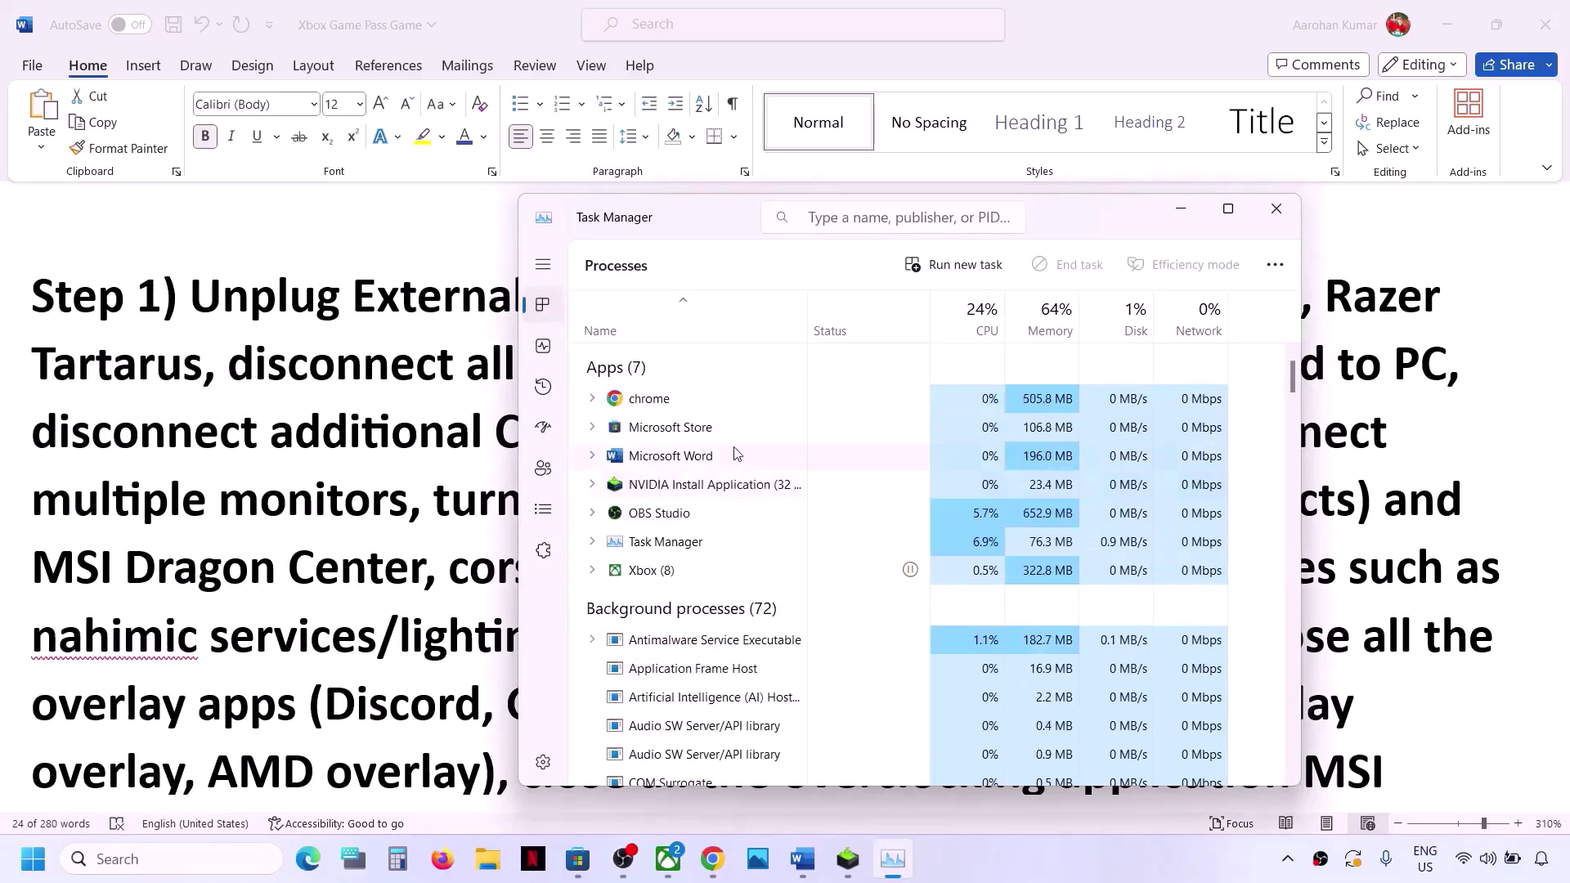
right_click(700, 513)
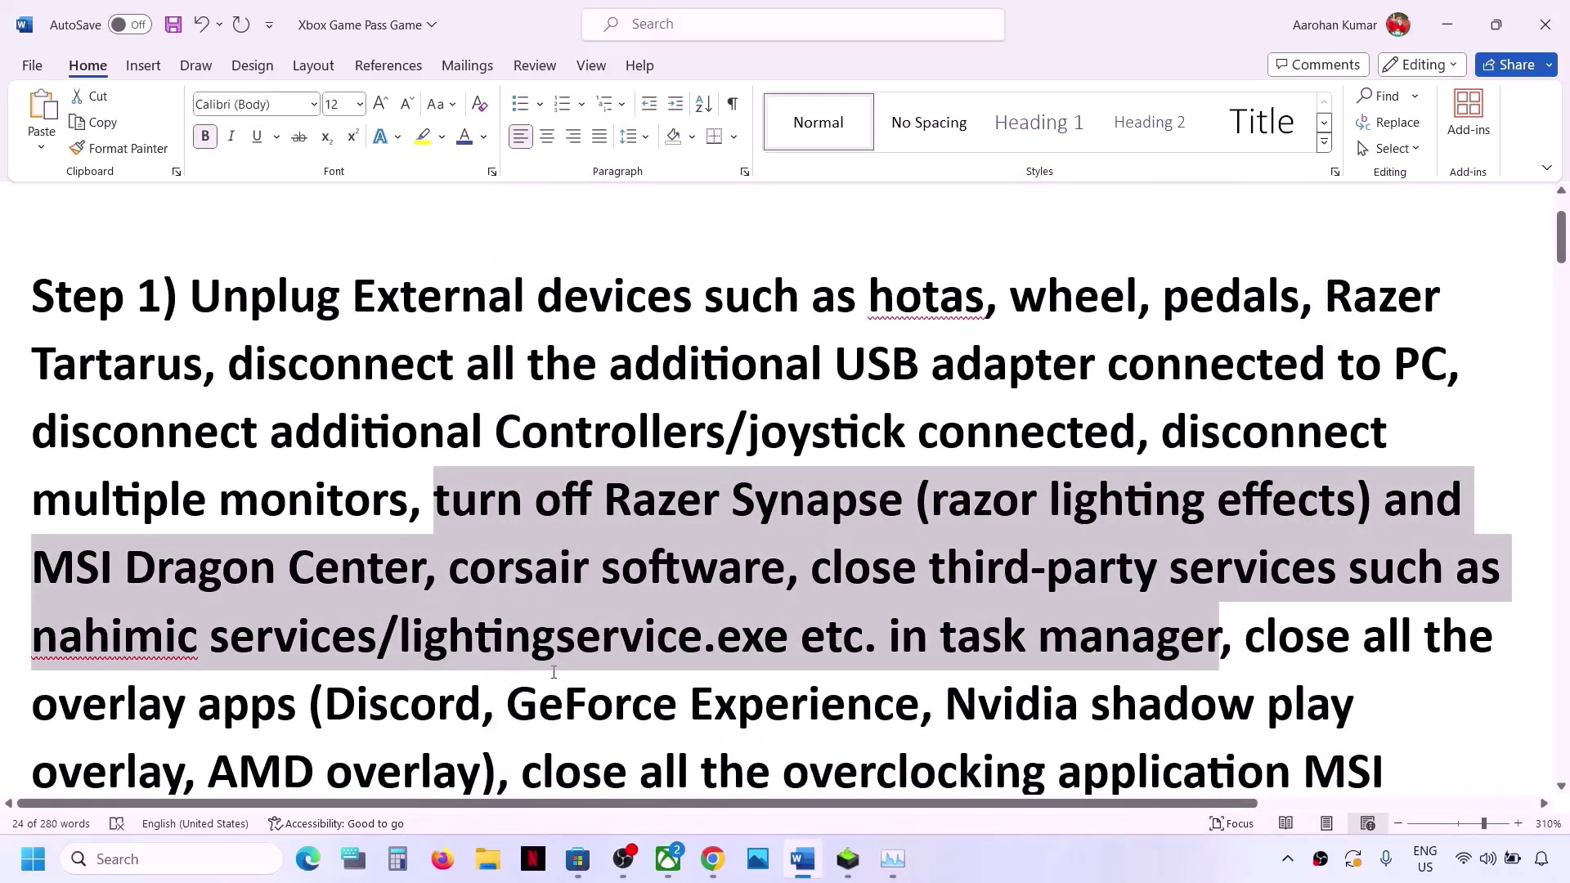
- Highlight the "close all the overlay apps" instruction in Step 1 of the Word notes
left_click(554, 672)
left_click_drag(508, 641, 290, 721)
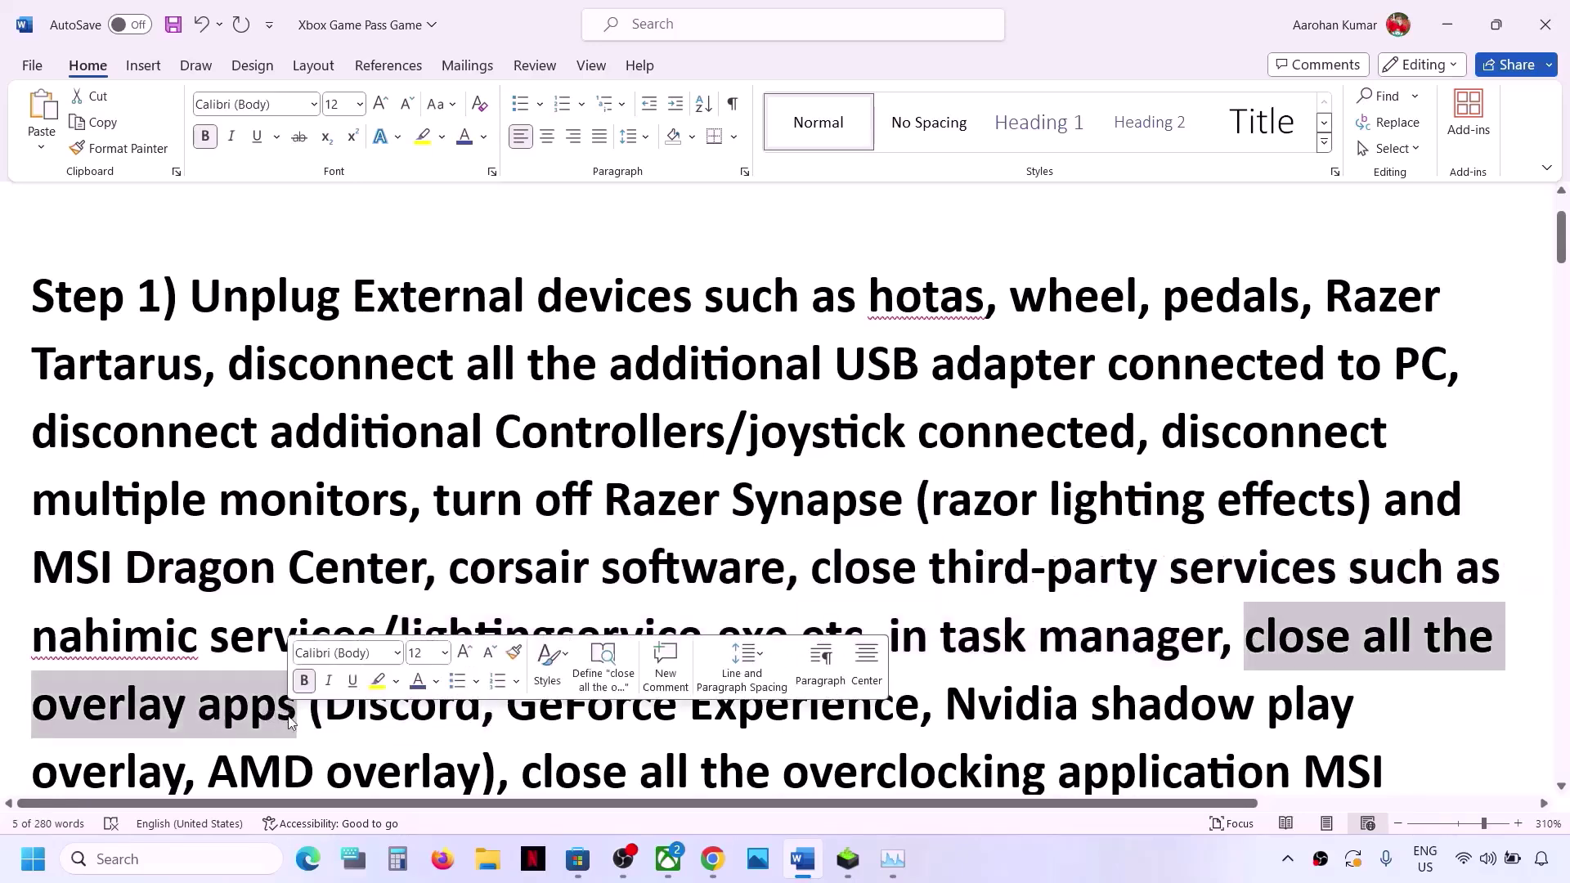
- Highlight the Step 1 instructions on closing overlay apps, closing the overclocking application and performing a clean boot
scroll(291, 721, "down", 3)
left_click_drag(319, 527, 913, 554)
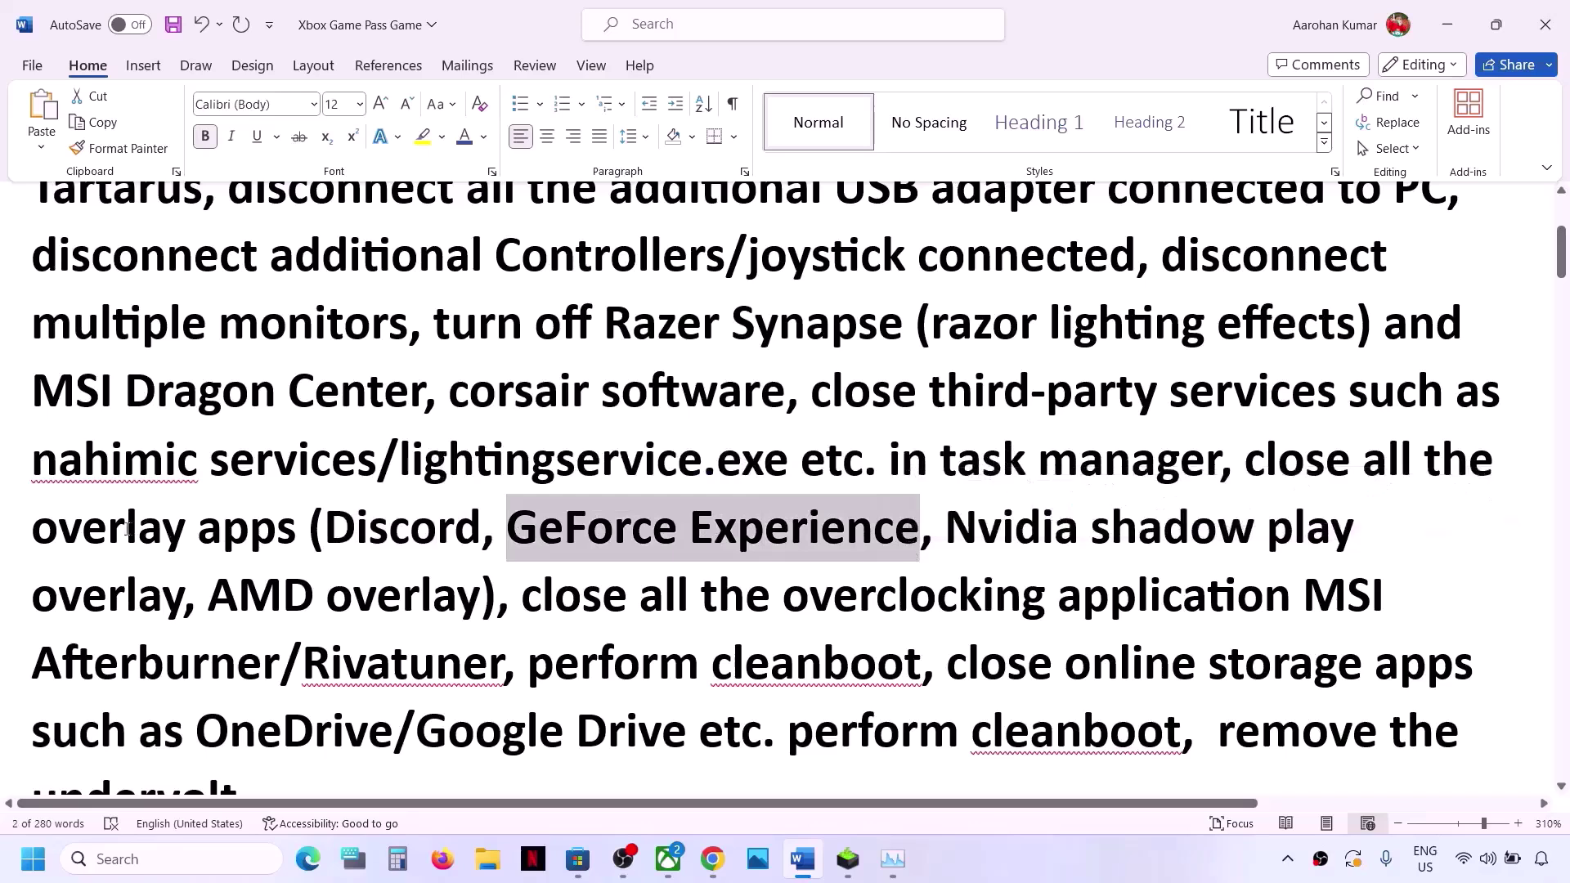
left_click_drag(1253, 458, 499, 646)
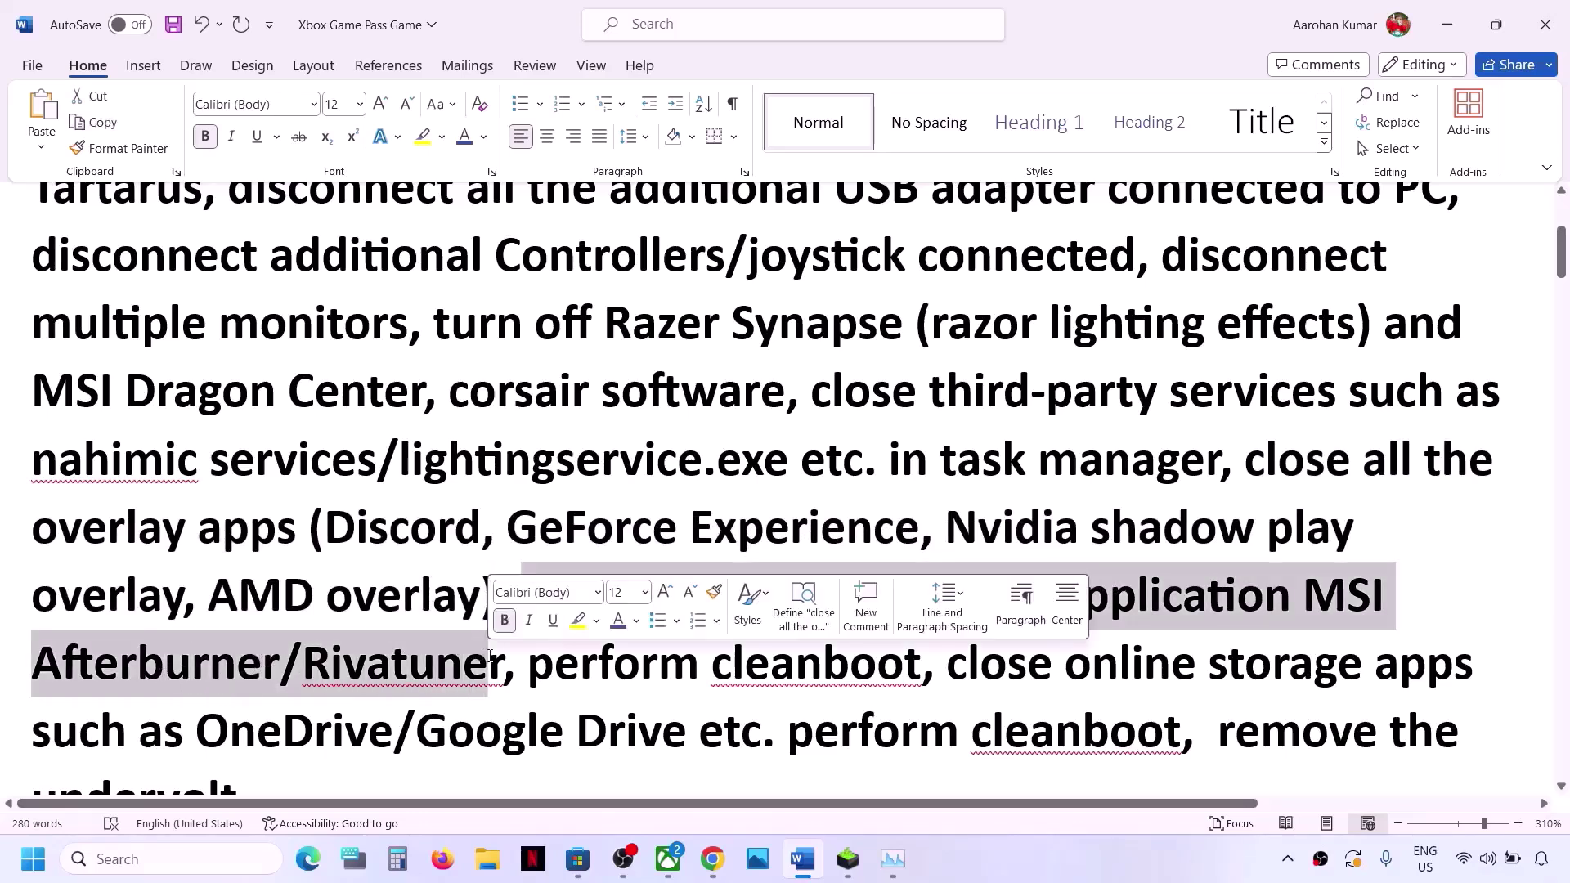
left_click(1003, 535)
left_click_drag(783, 598, 1073, 617)
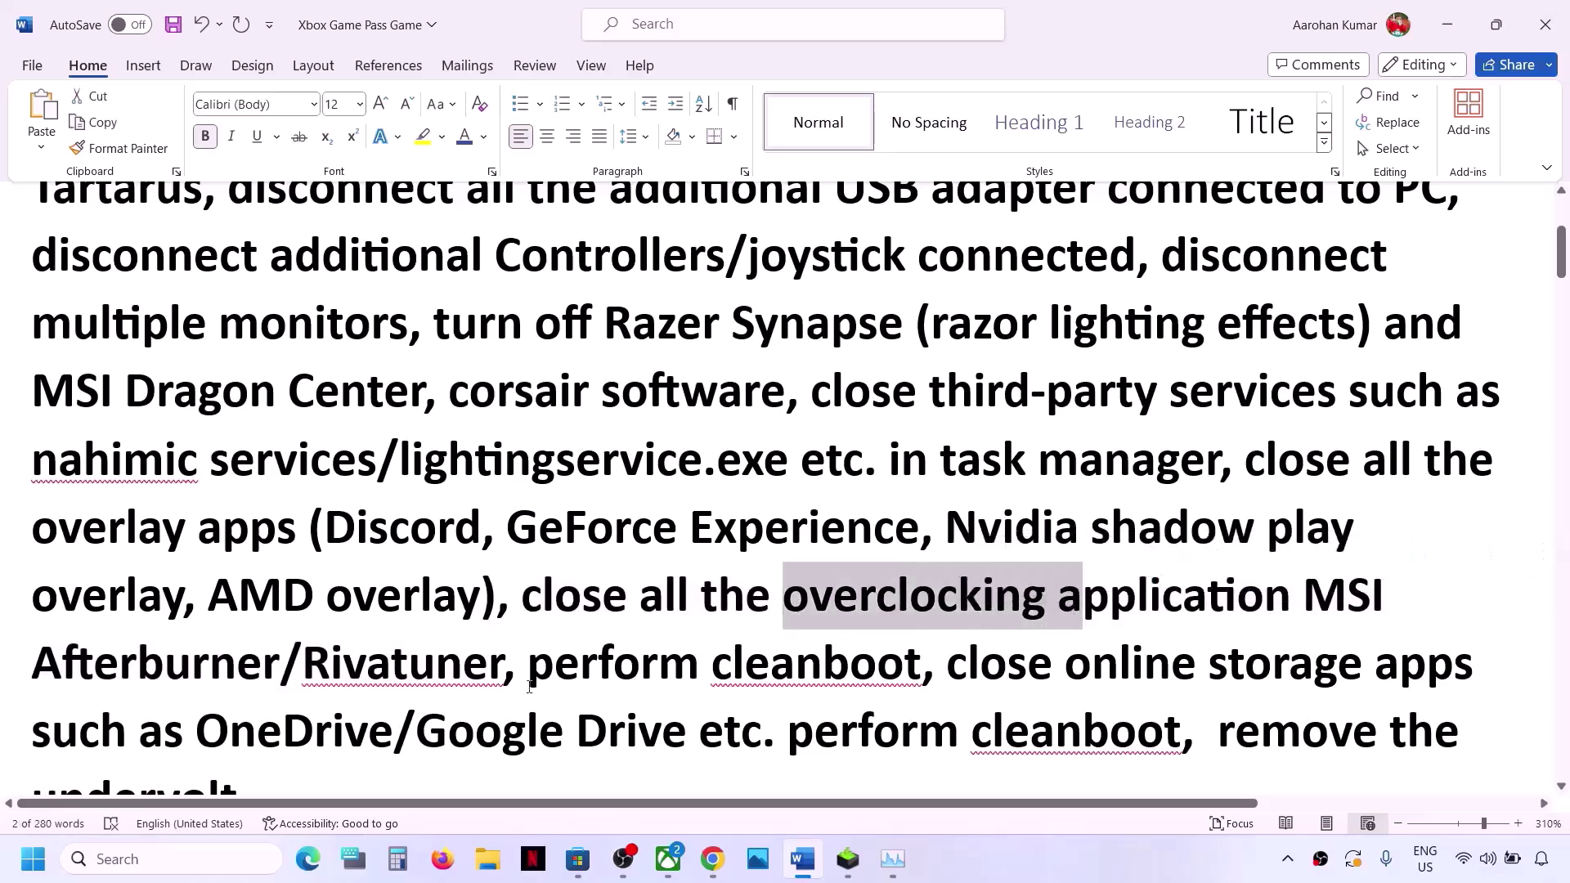
left_click_drag(532, 679, 921, 672)
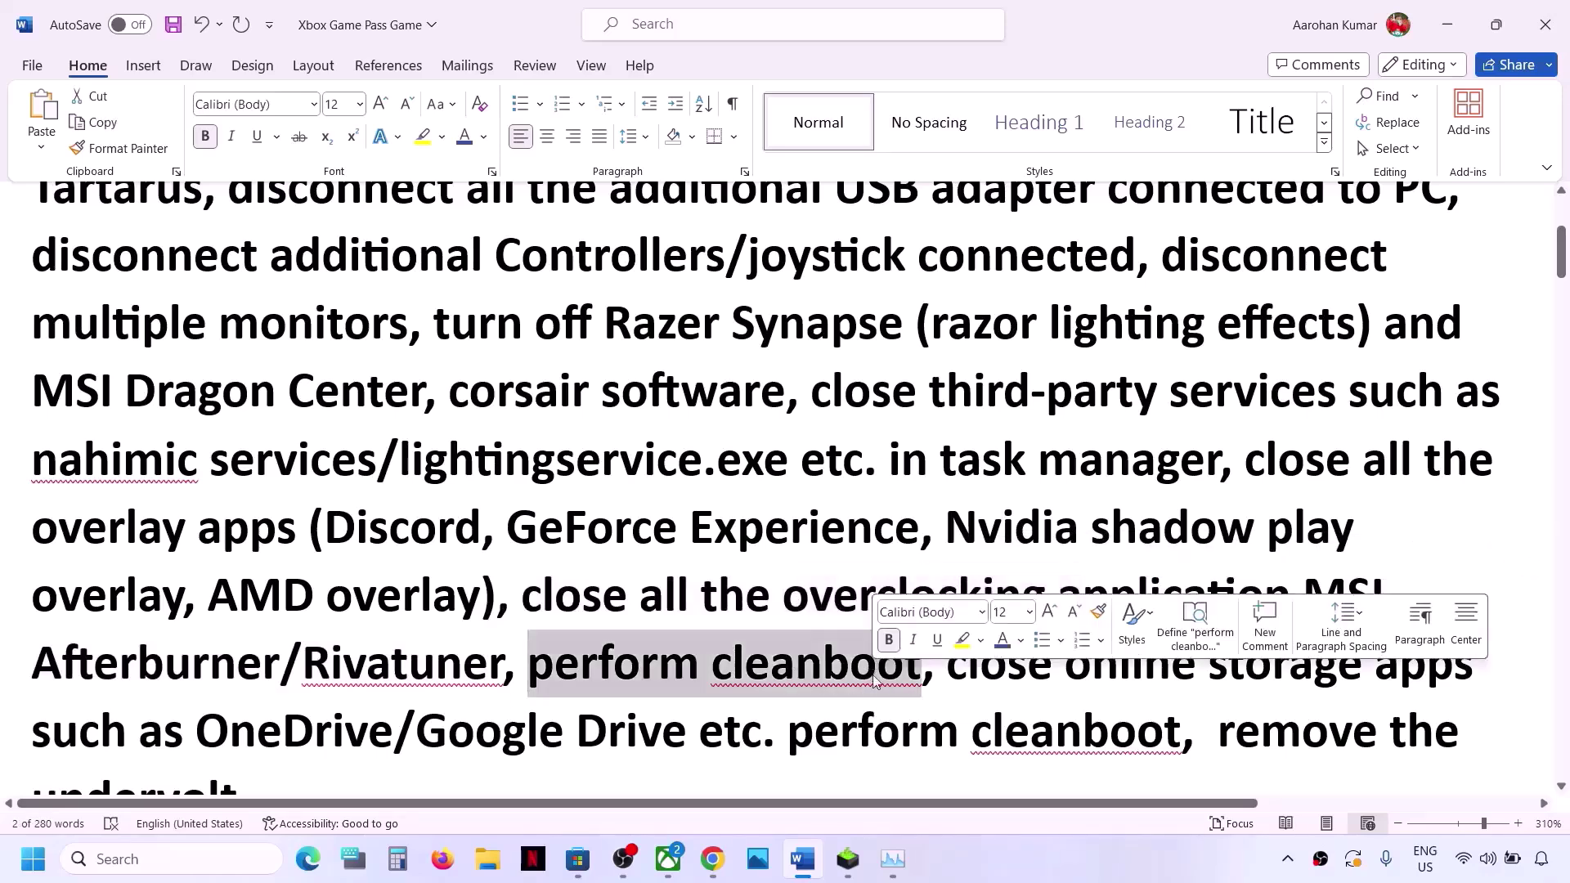
- Open System Configuration, hide all Microsoft services in the services list, and accept the configuration
left_click(152, 870)
type("system")
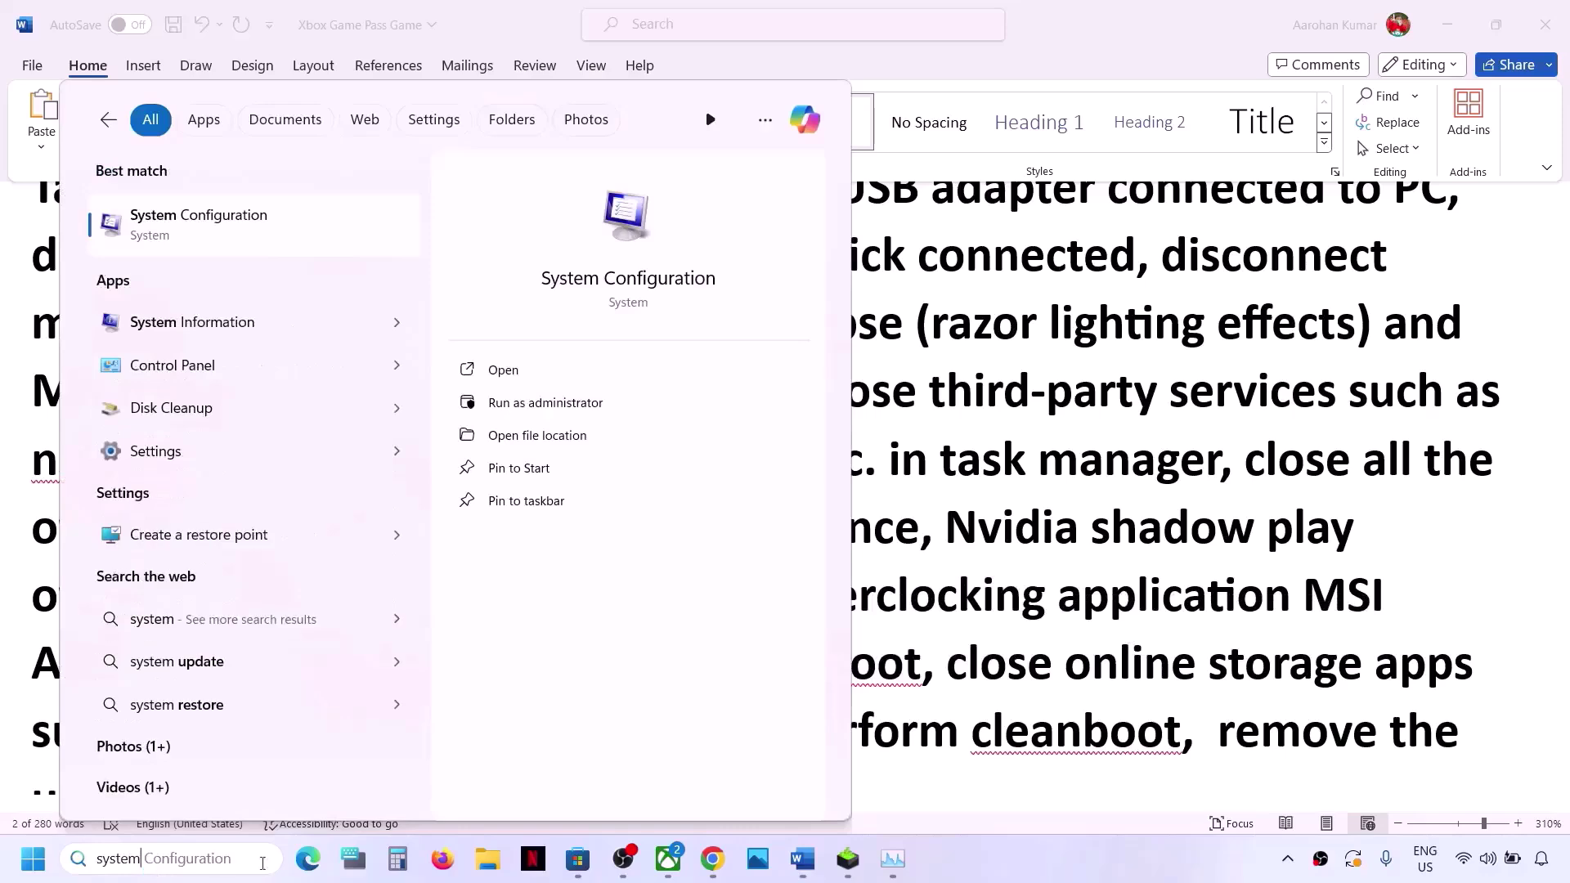
key("Right")
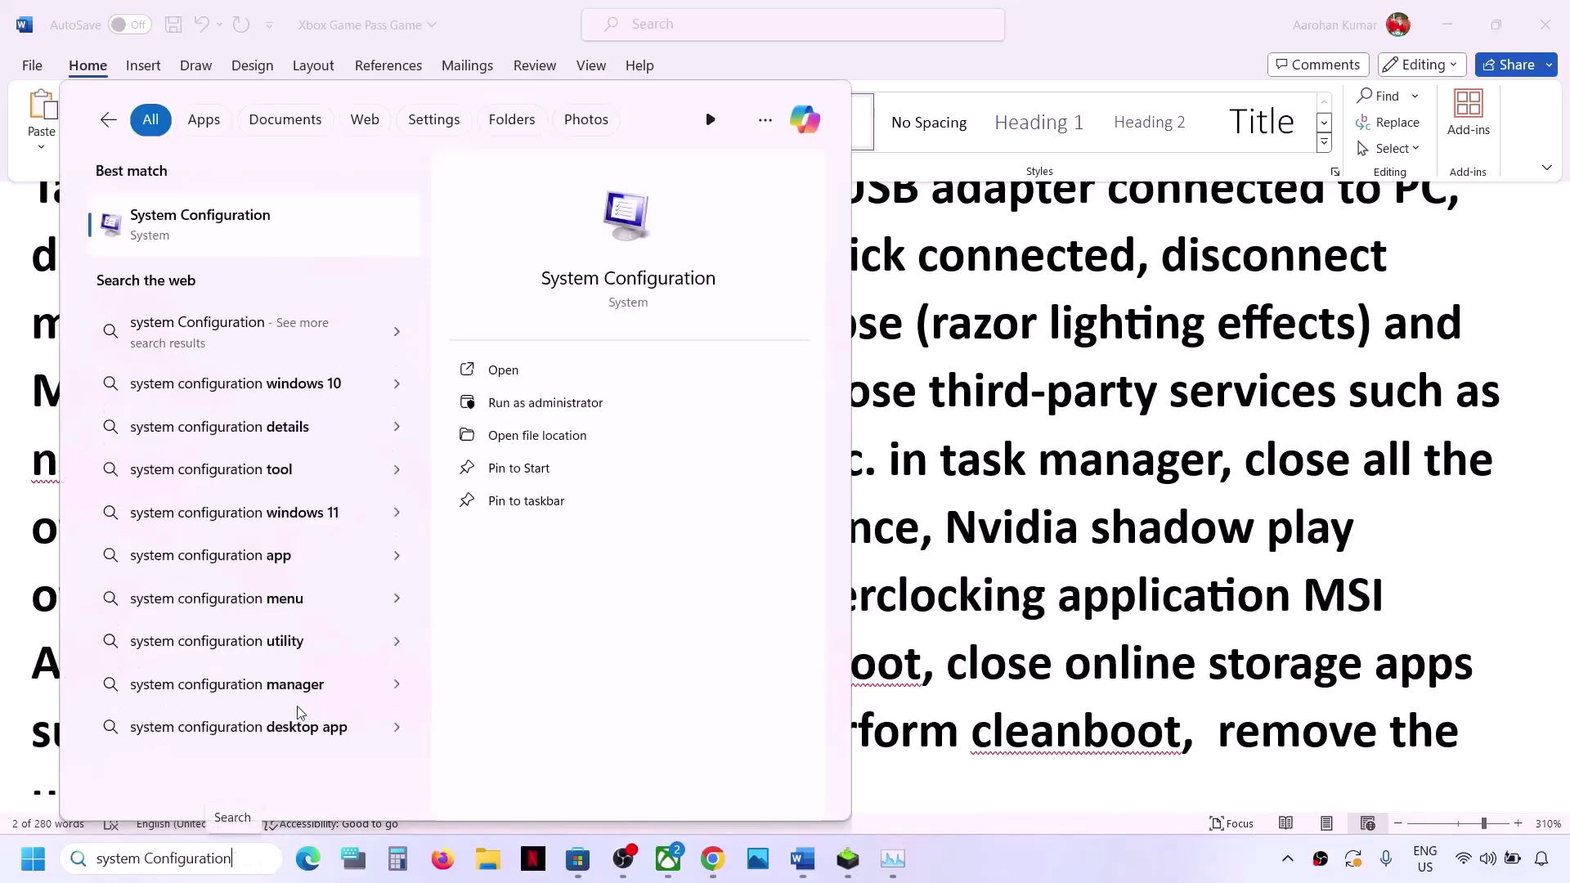
left_click(204, 244)
left_click(638, 273)
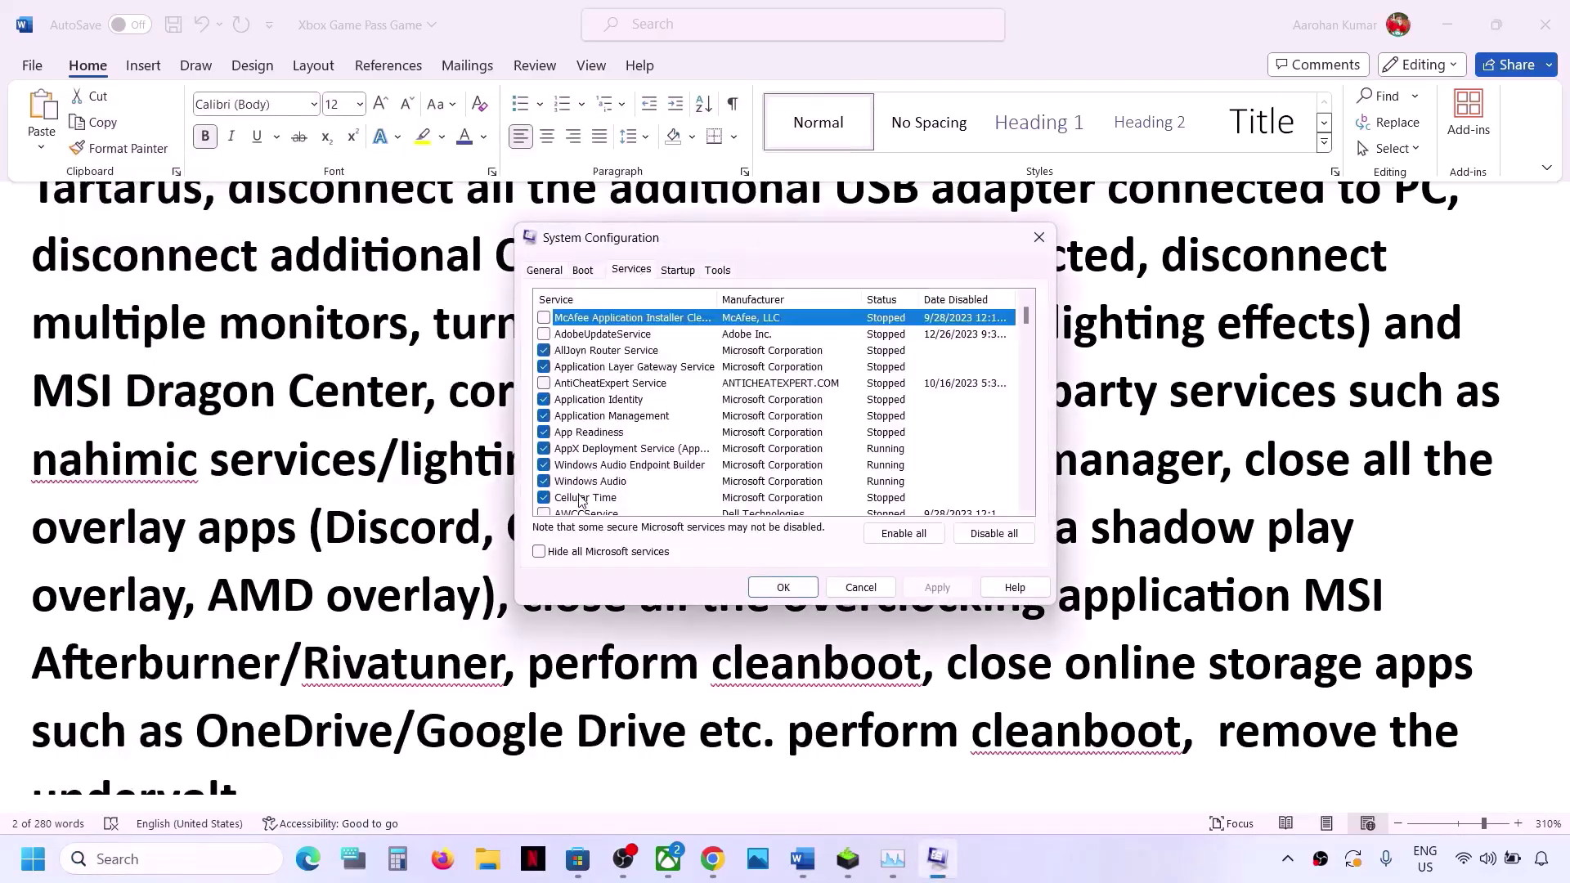
left_click(539, 552)
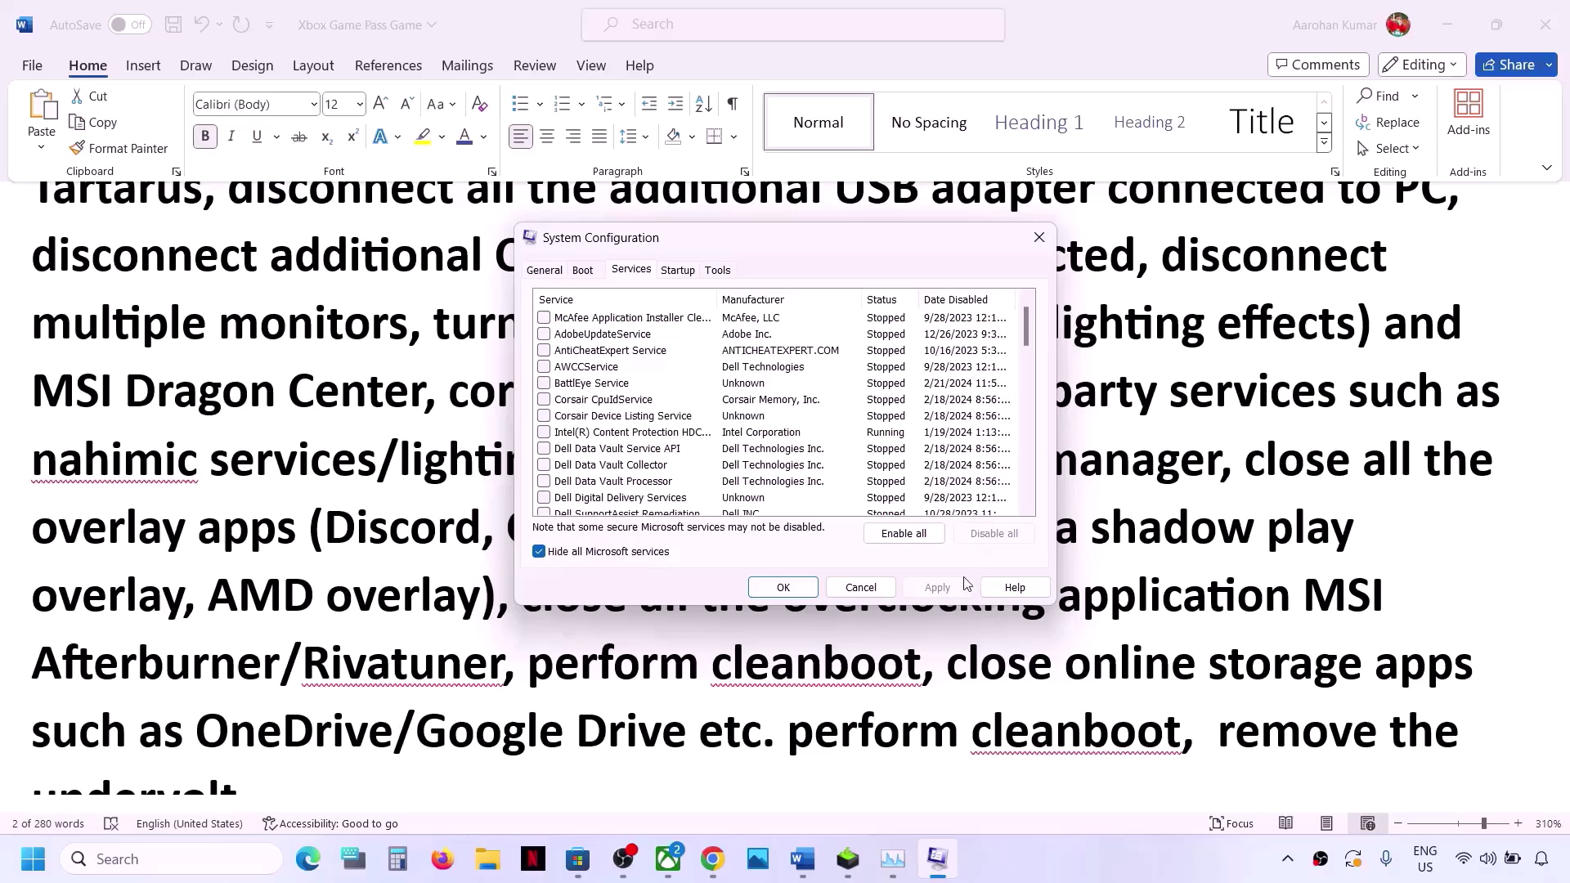
left_click(783, 588)
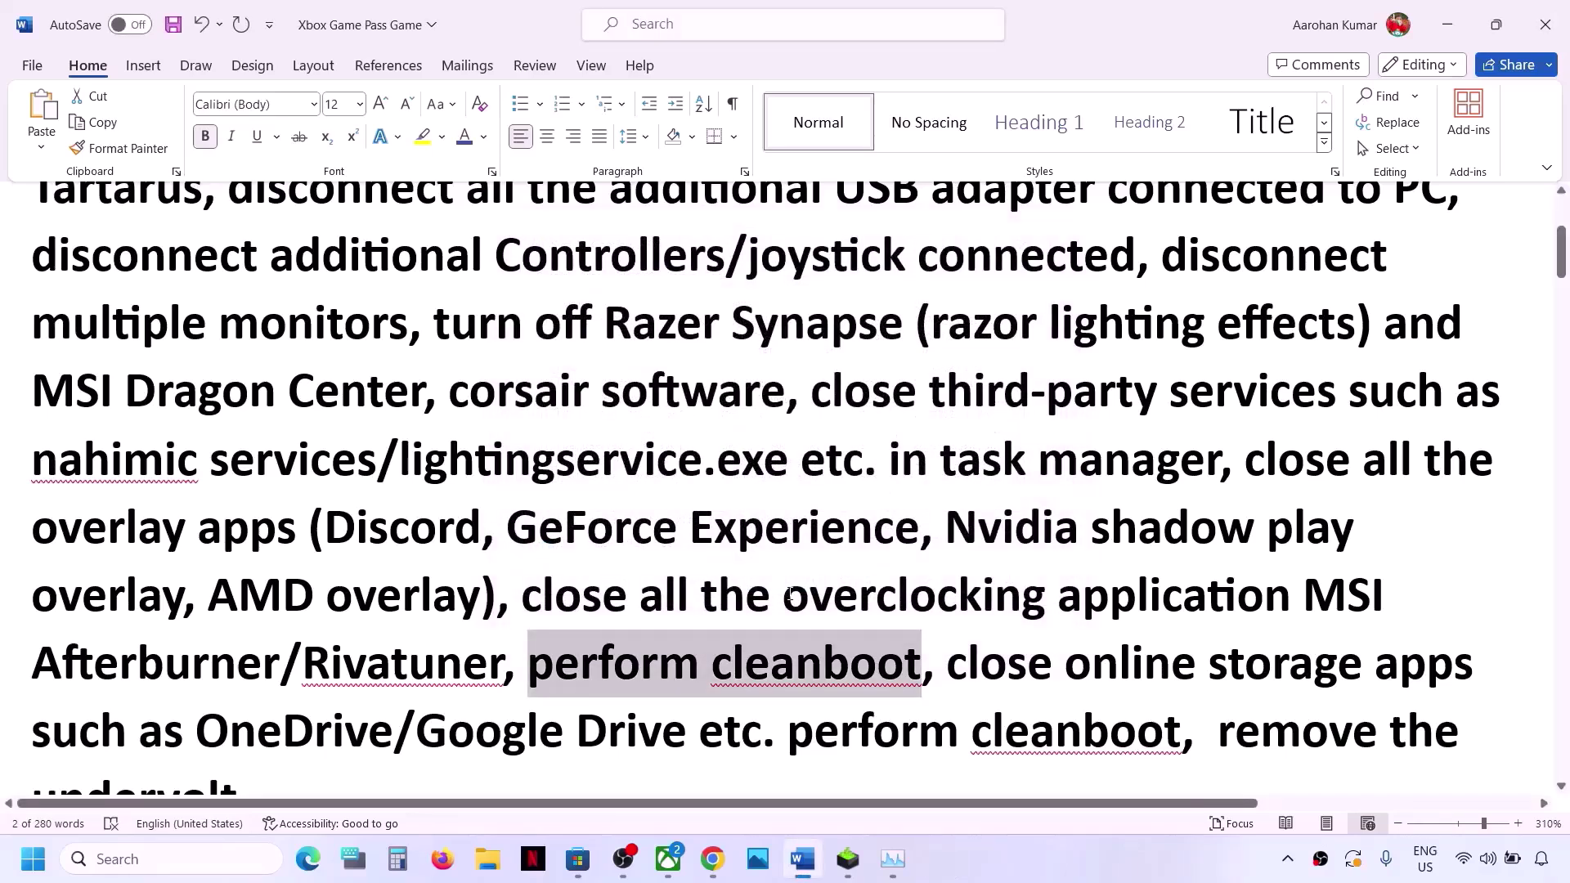
- Highlight the note about closing online storage apps, then quit OneDrive from the system tray and confirm closing it
scroll(788, 595, "down", 2)
left_click_drag(948, 515, 367, 578)
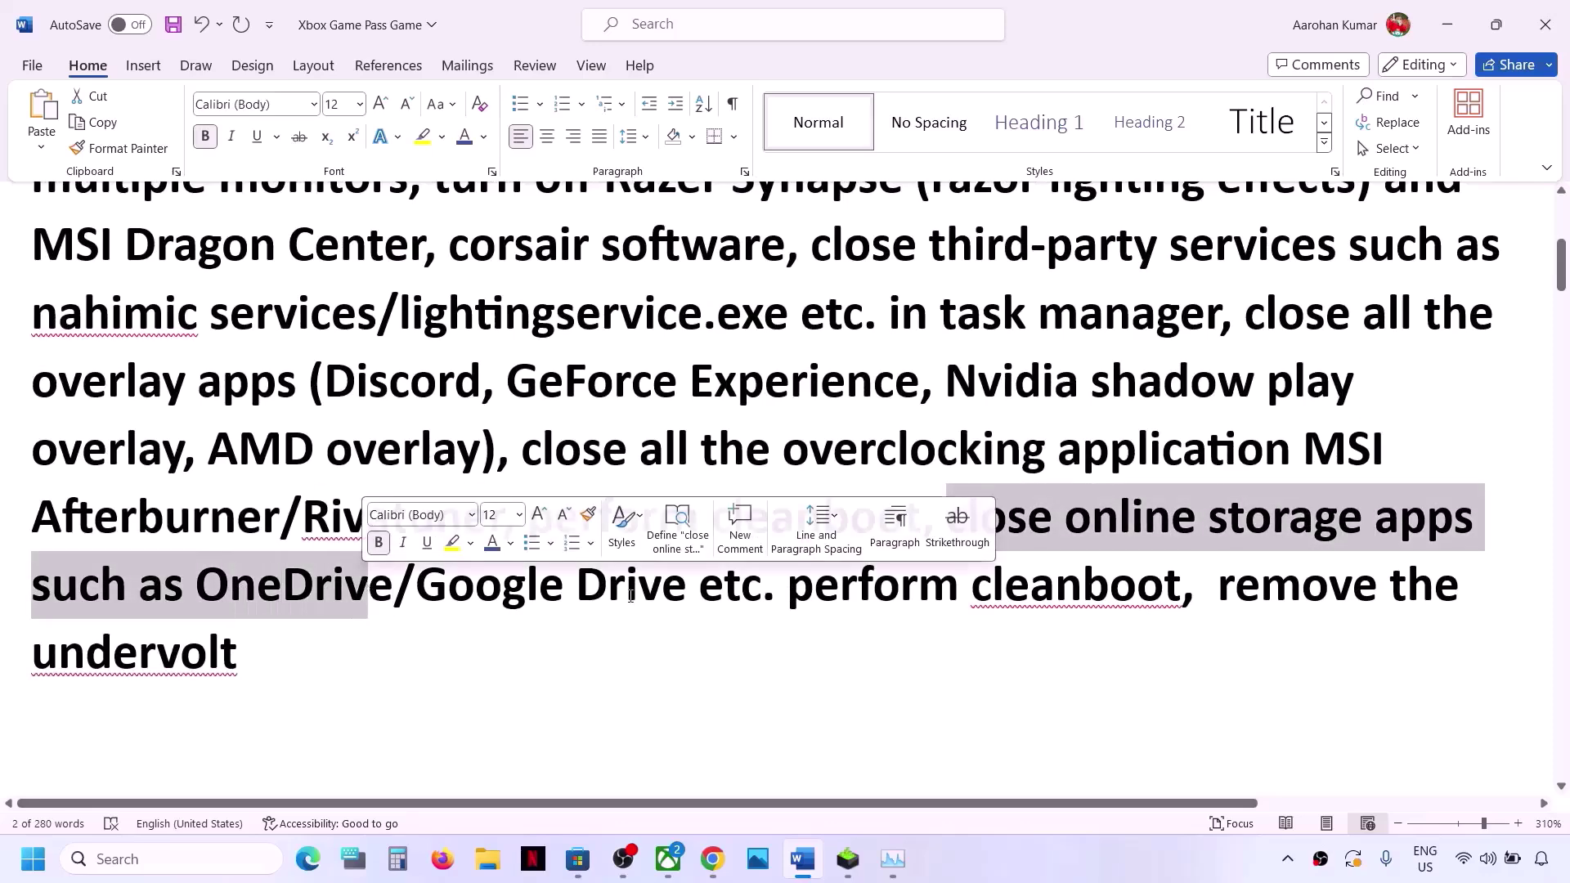
left_click(1287, 858)
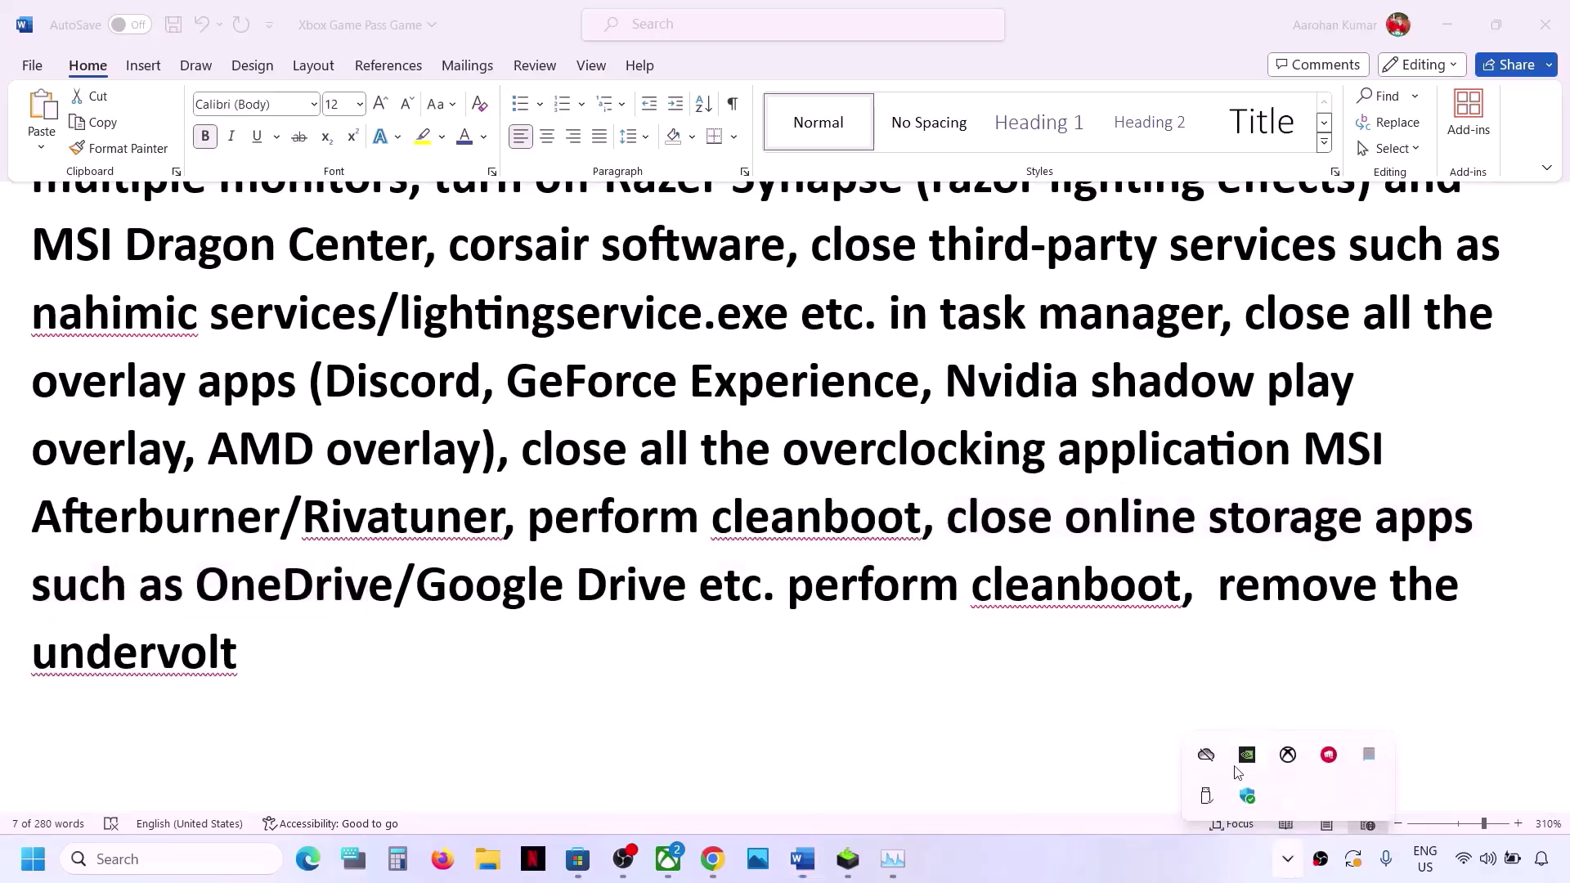
right_click(1208, 756)
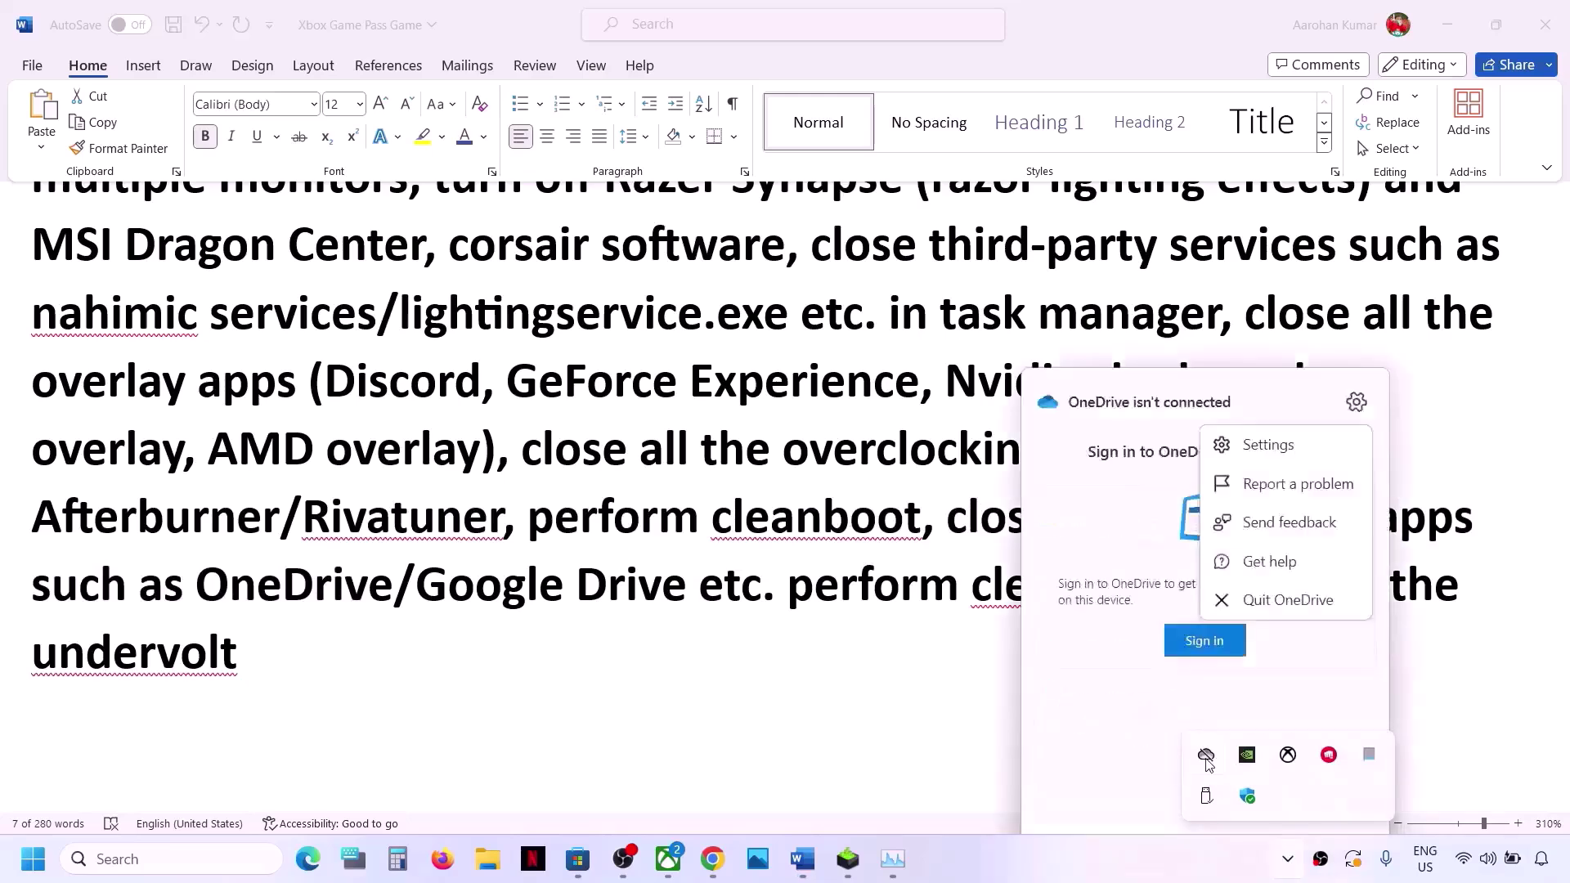
left_click(1332, 294)
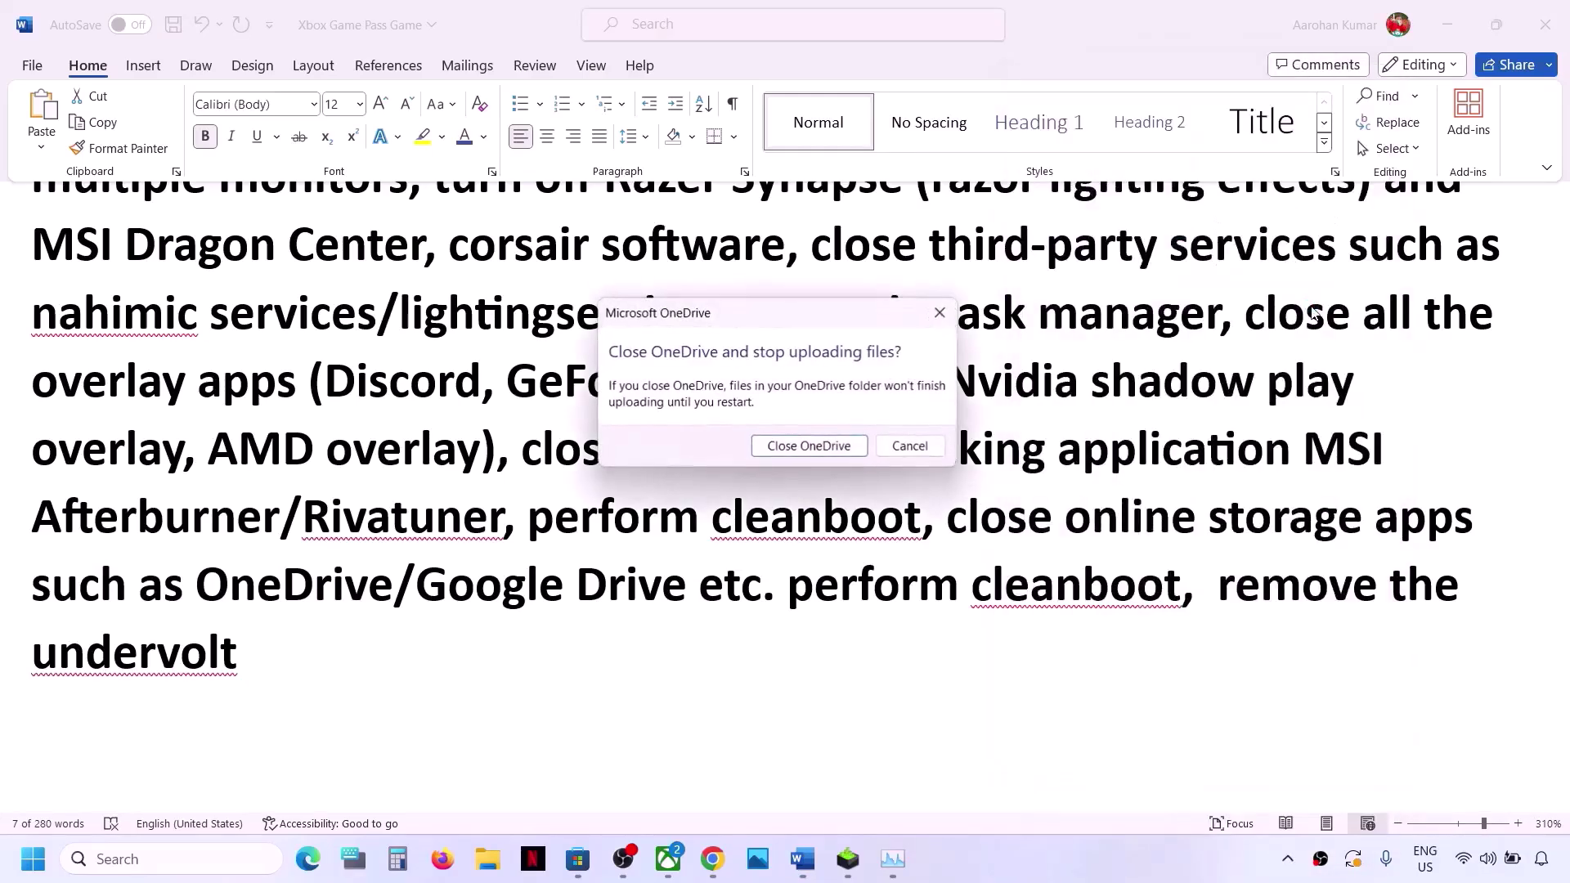
left_click(764, 447)
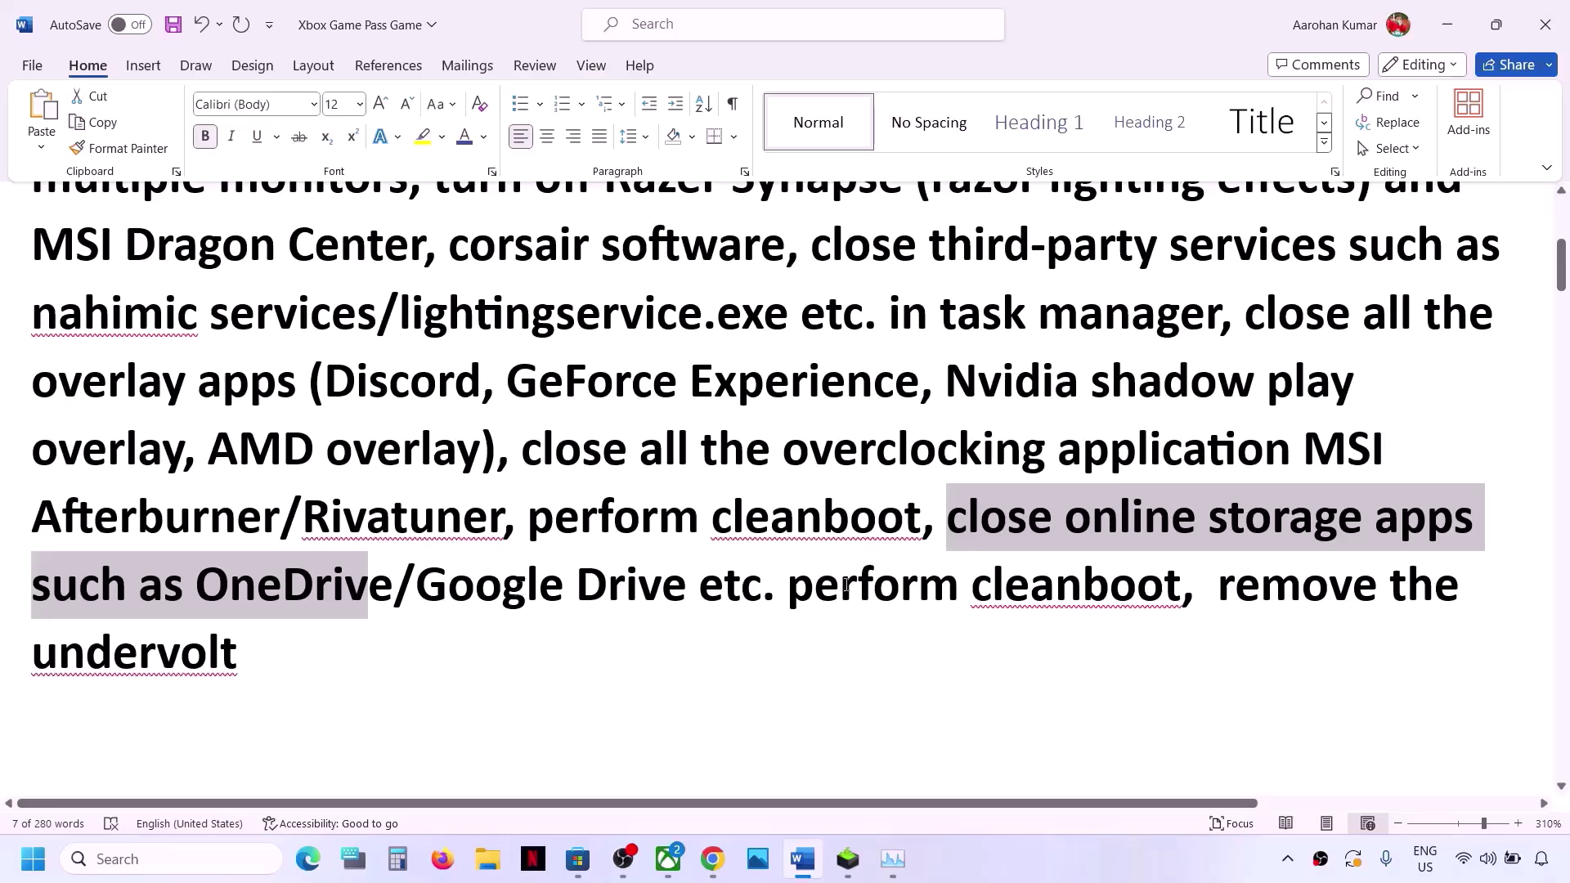
- Highlight "perform cleanboot" and "remove the undervolt" in the Step 1 notes, then clear the selection
left_click_drag(580, 520, 920, 519)
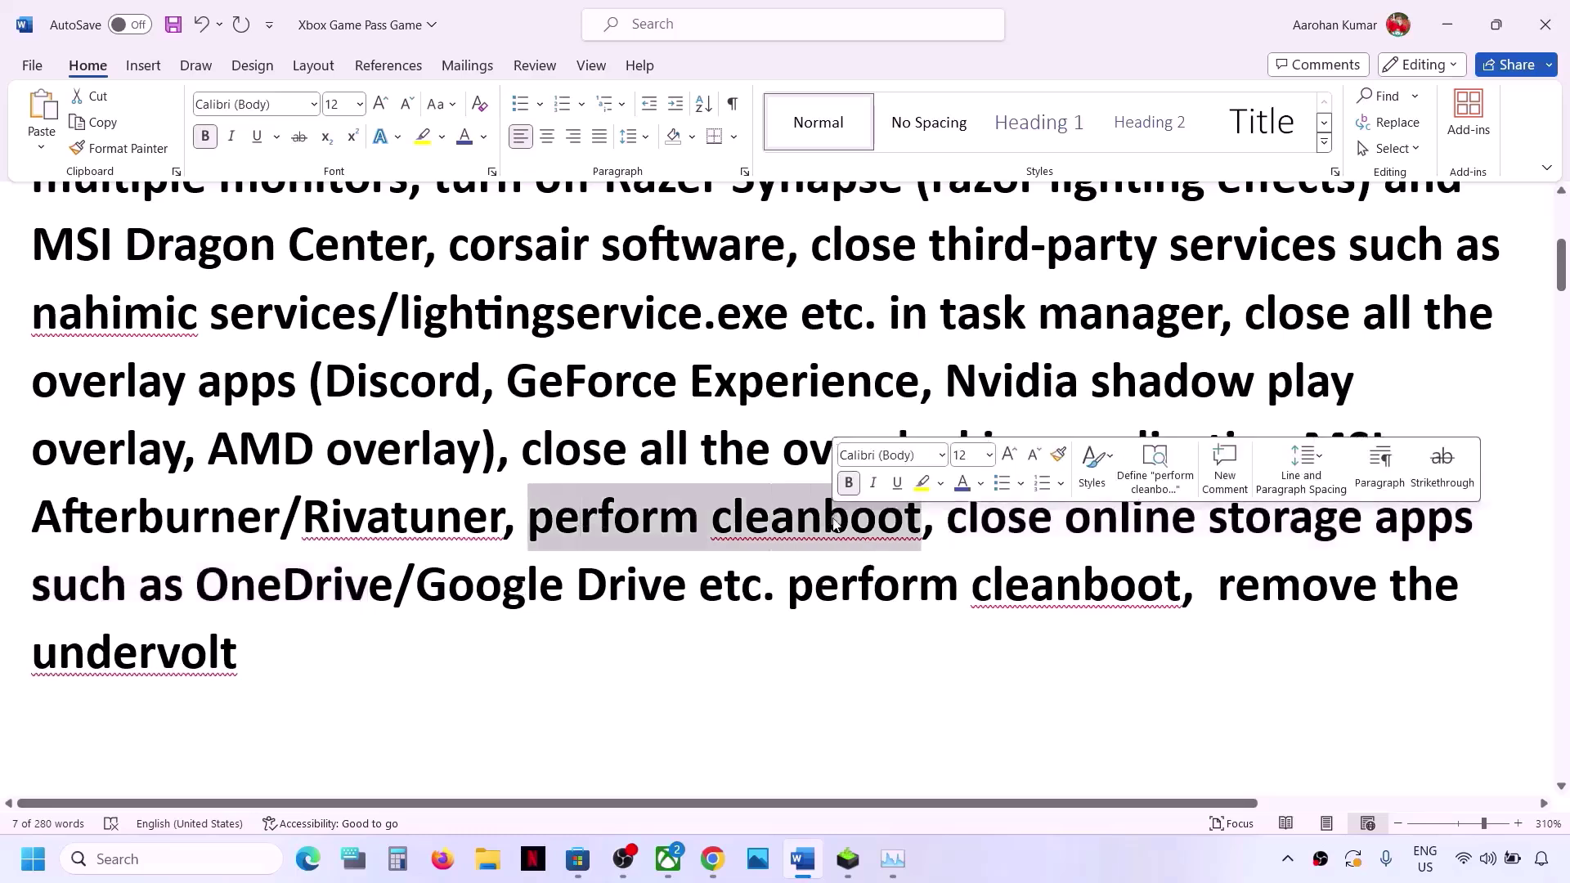
left_click_drag(1232, 587, 1377, 648)
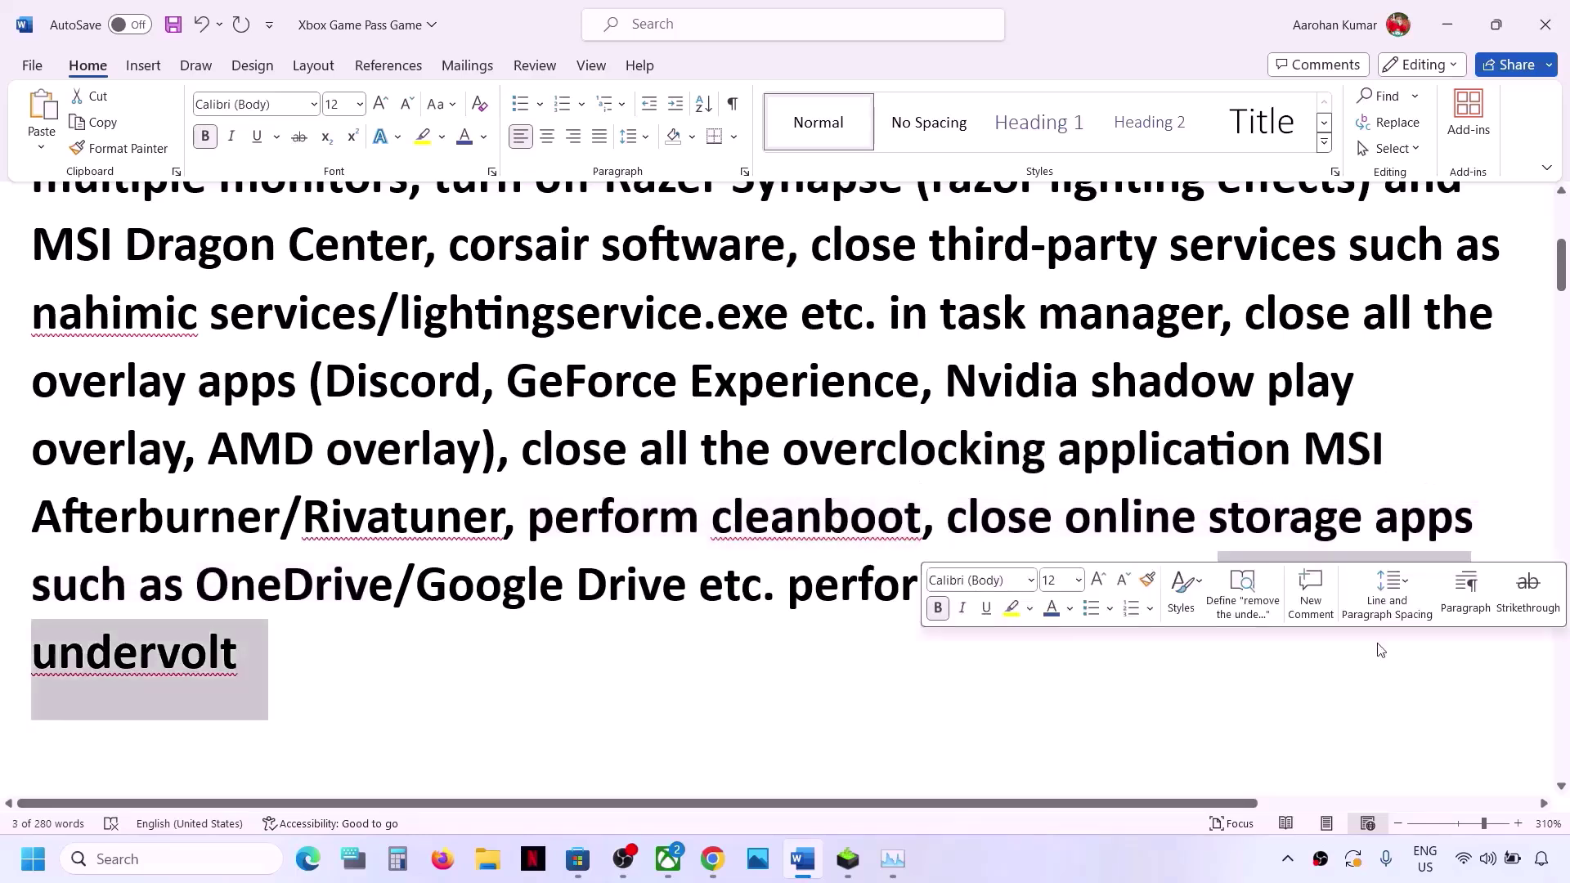
left_click(767, 587)
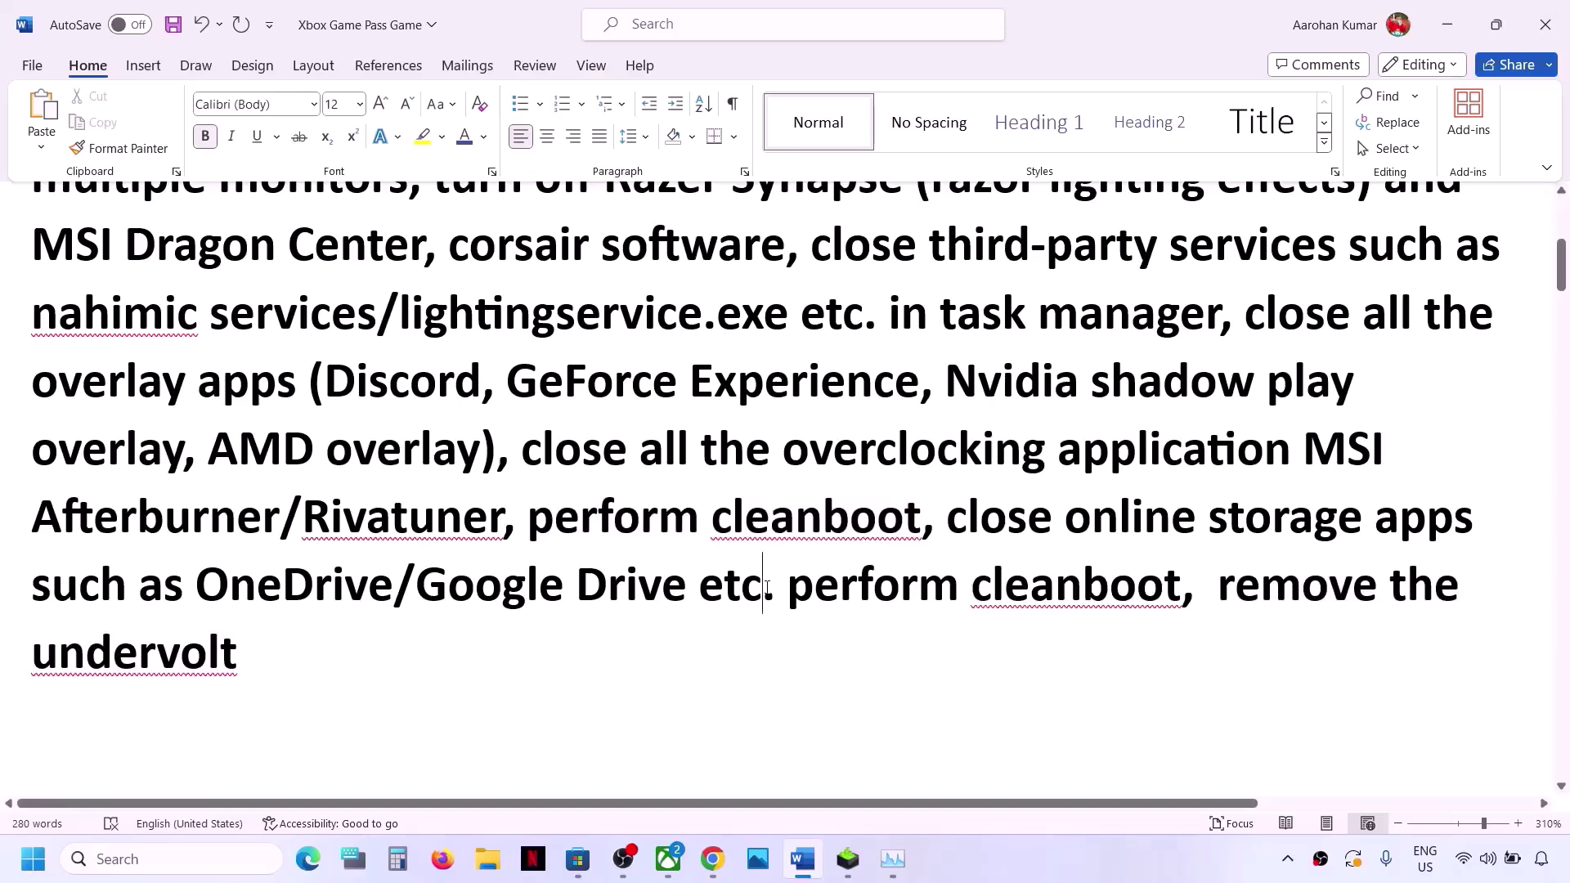
- Highlight "Restart PC" in Step 2 and view the Windows power options, closing them without restarting
scroll(767, 586, "down", 3)
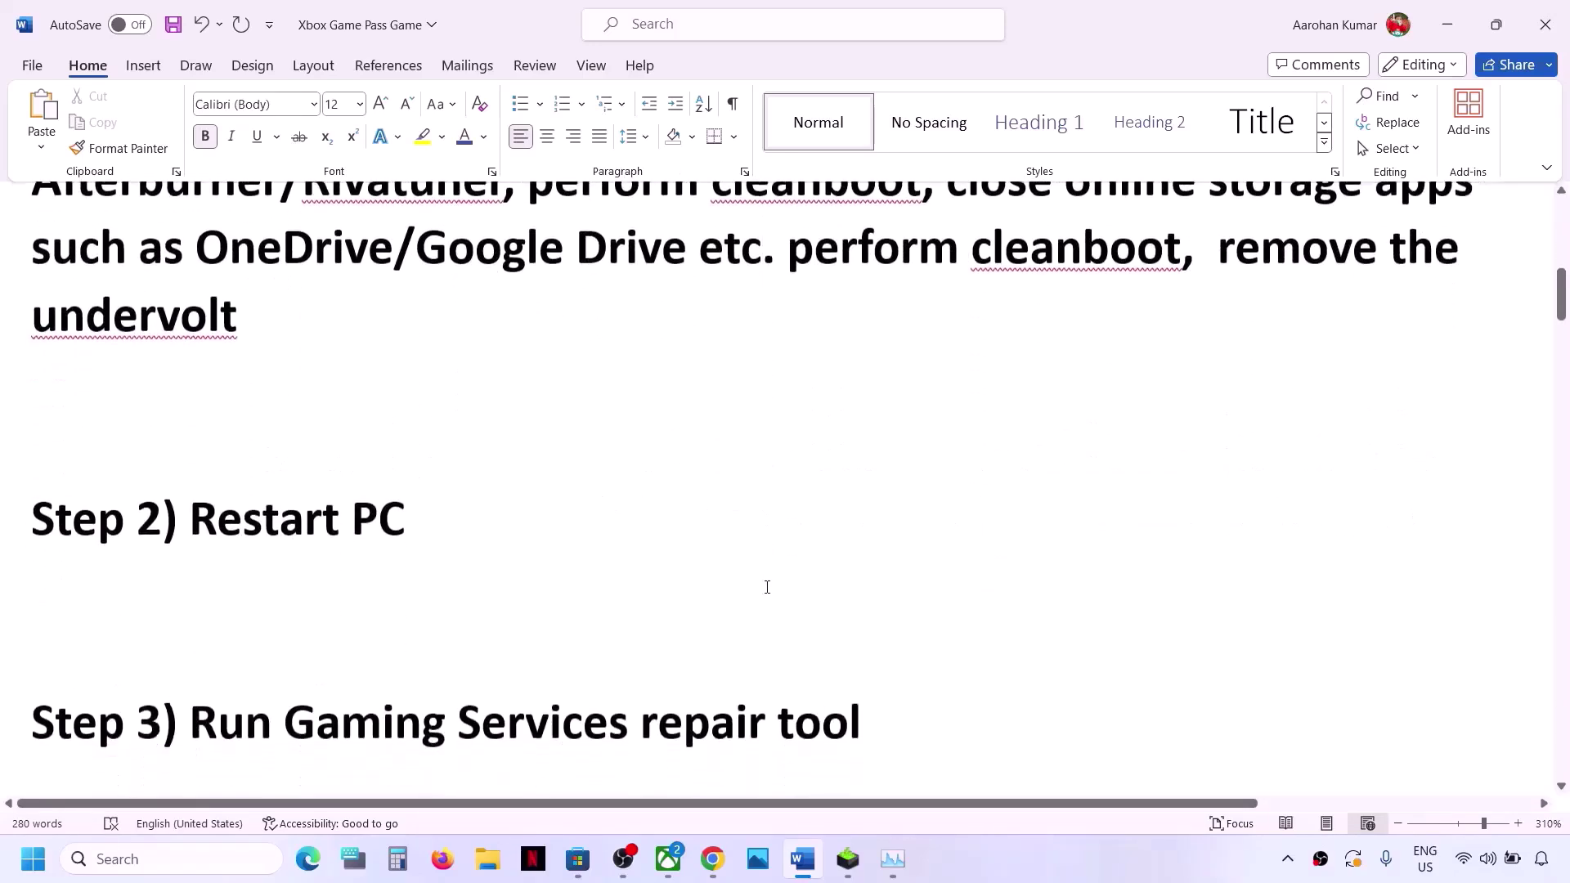
scroll(767, 586, "up", 1)
left_click_drag(193, 595, 445, 613)
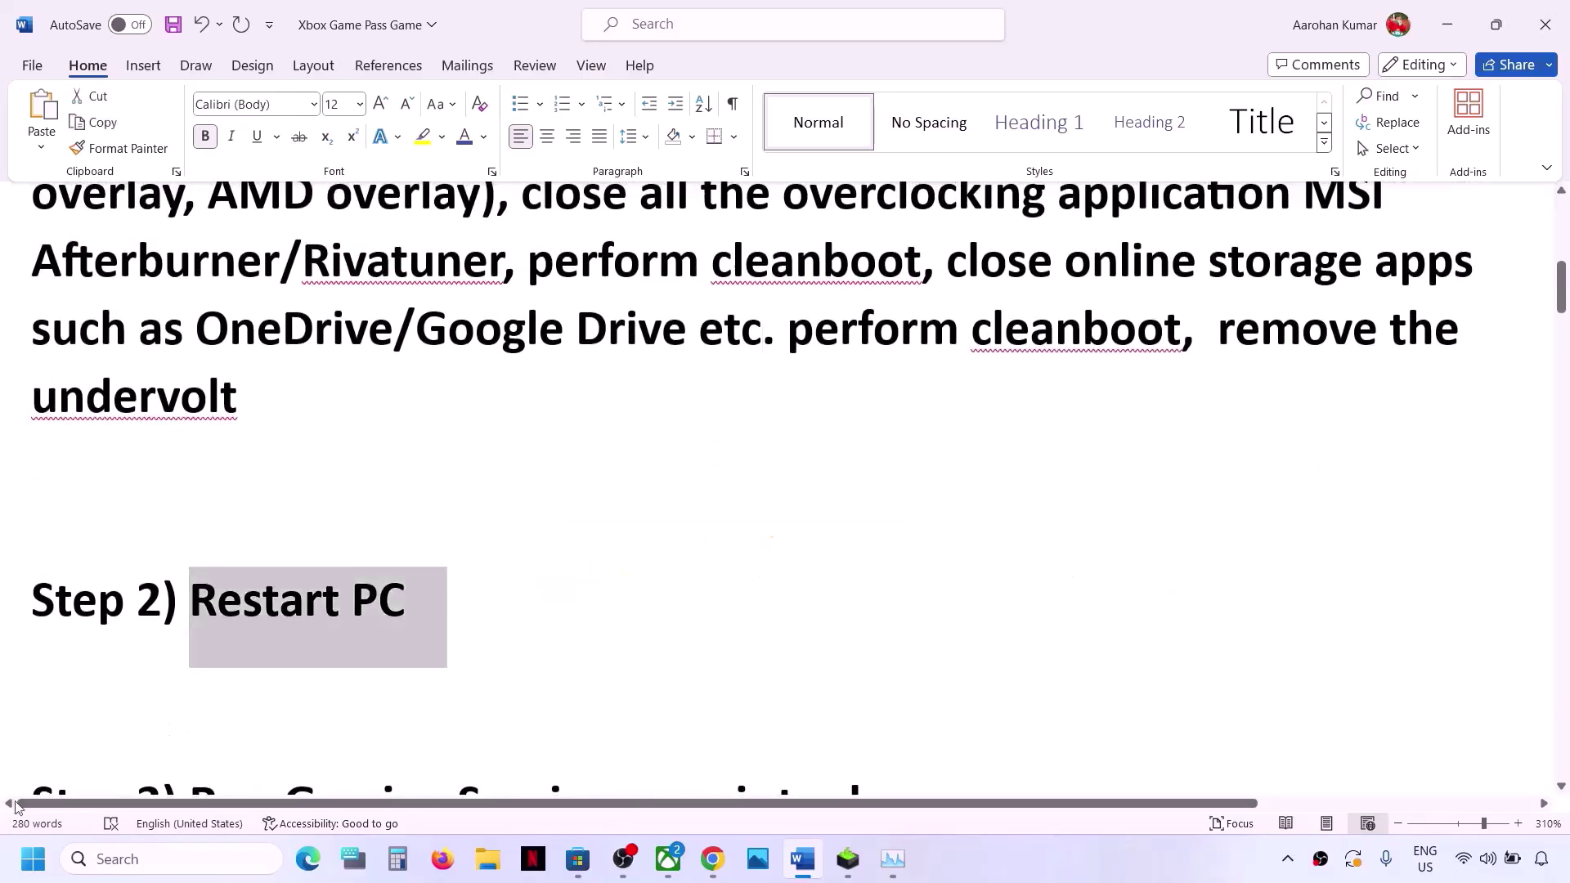
scroll(349, 376, "up", 4)
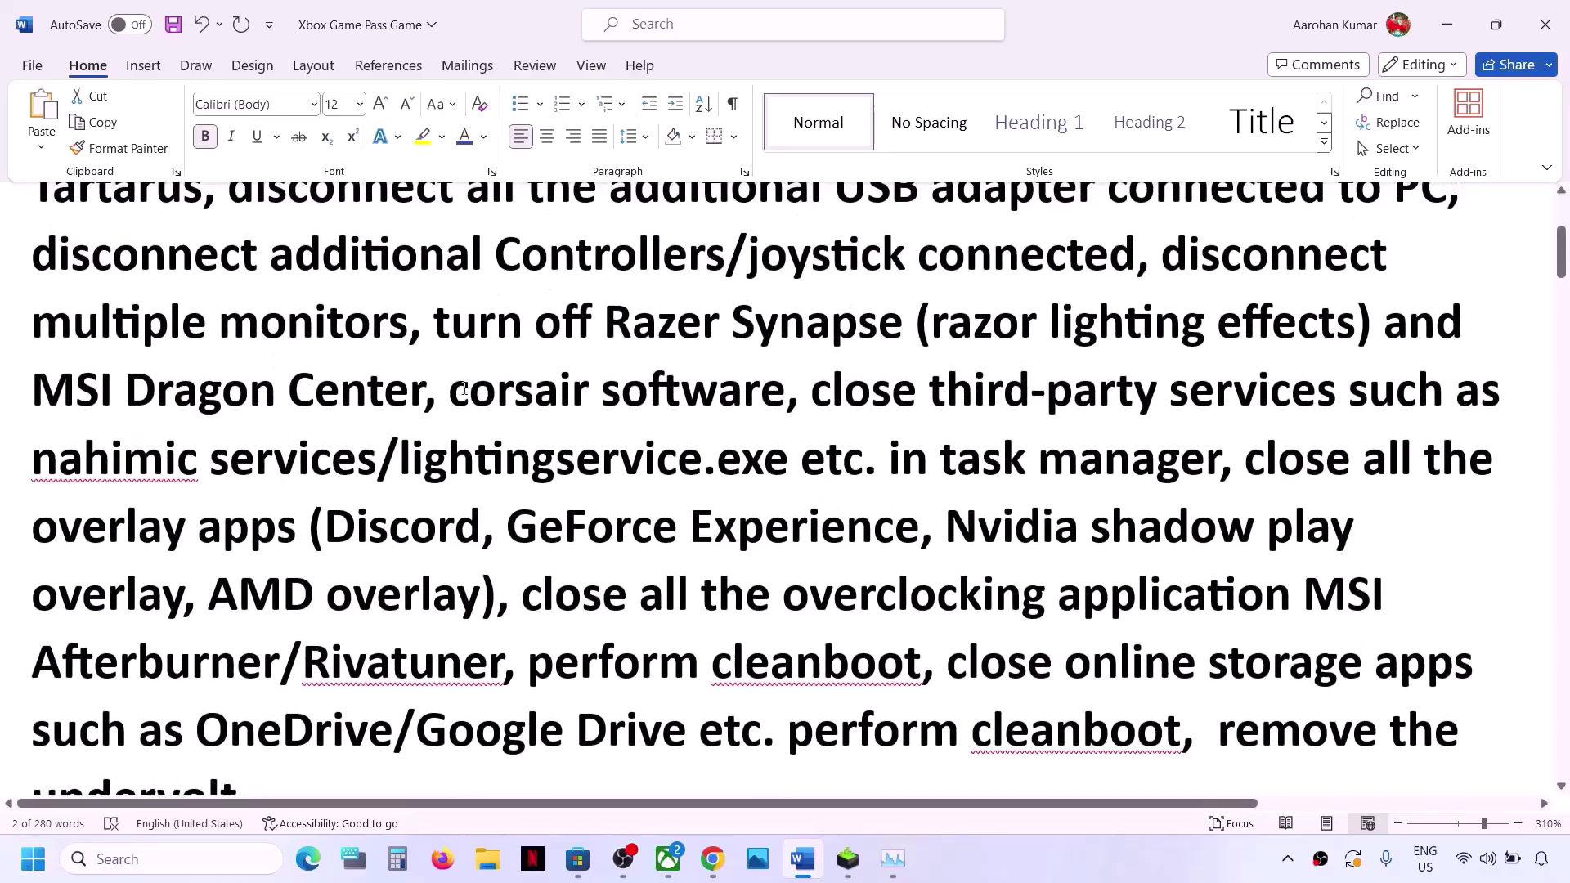
scroll(452, 393, "down", 7)
key("super")
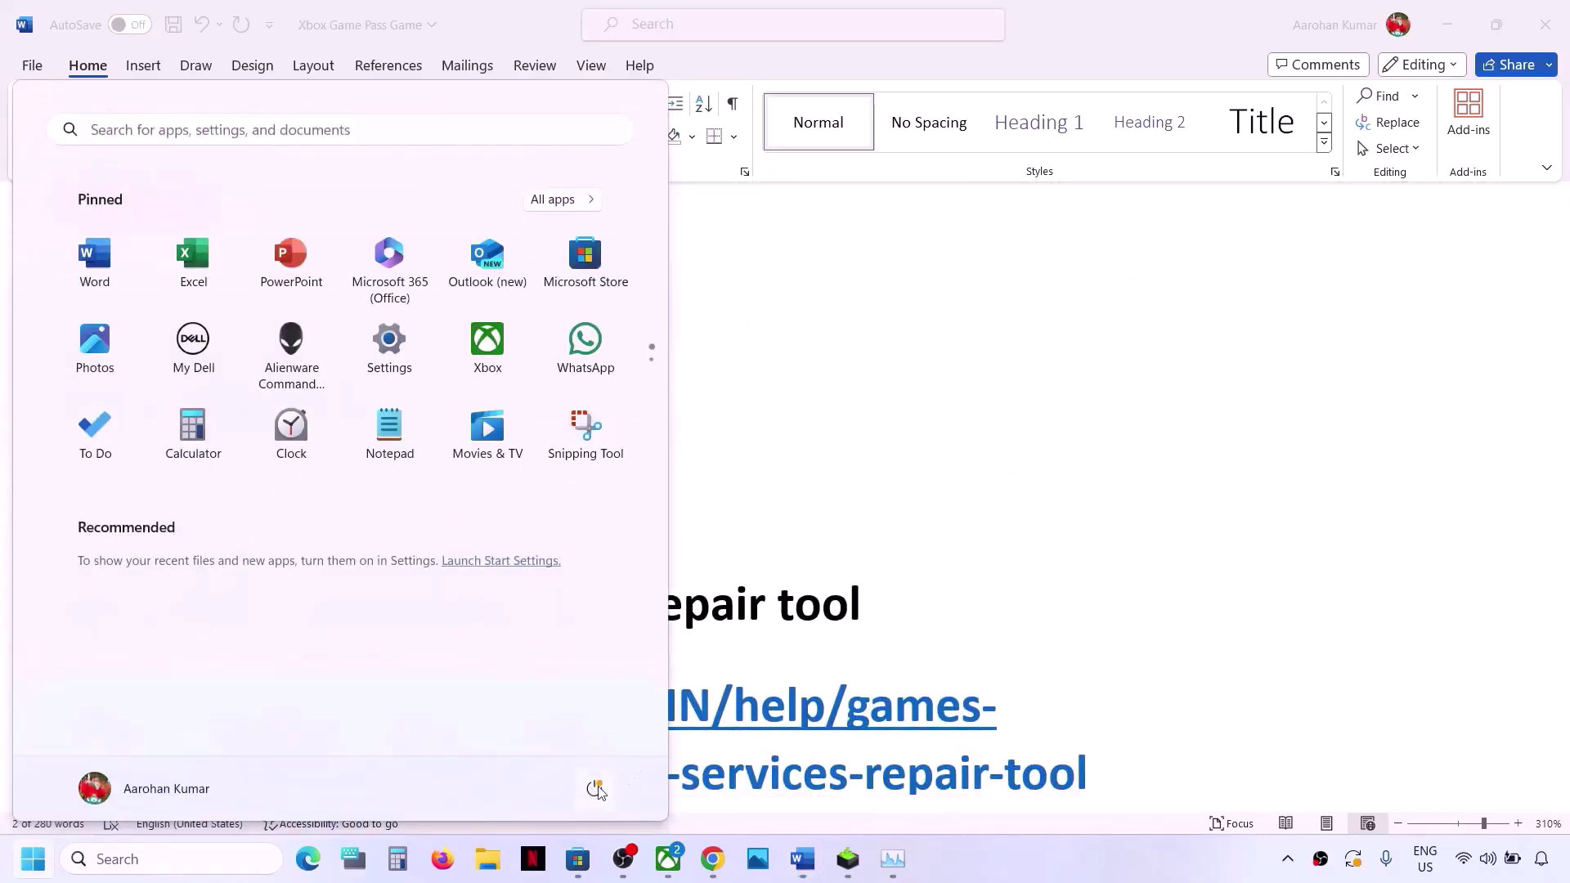
left_click(595, 789)
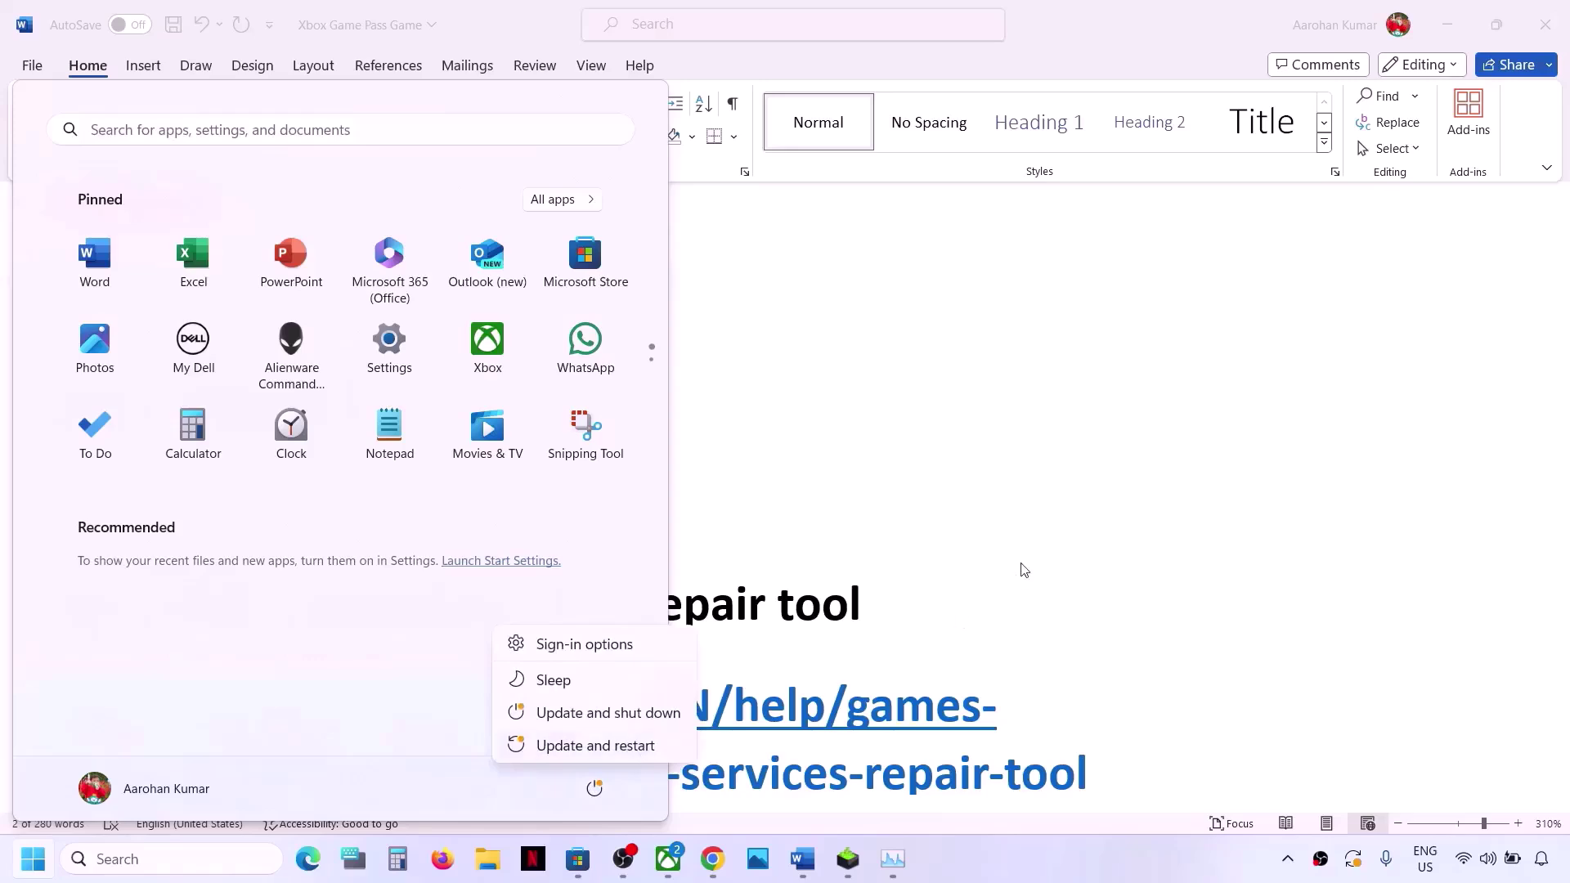
key("Escape")
key("Escape")
- Highlight the Step 3 repair tool link and switch to the Gaming Services Repair Tool page in Chrome
scroll(548, 605, "down", 3)
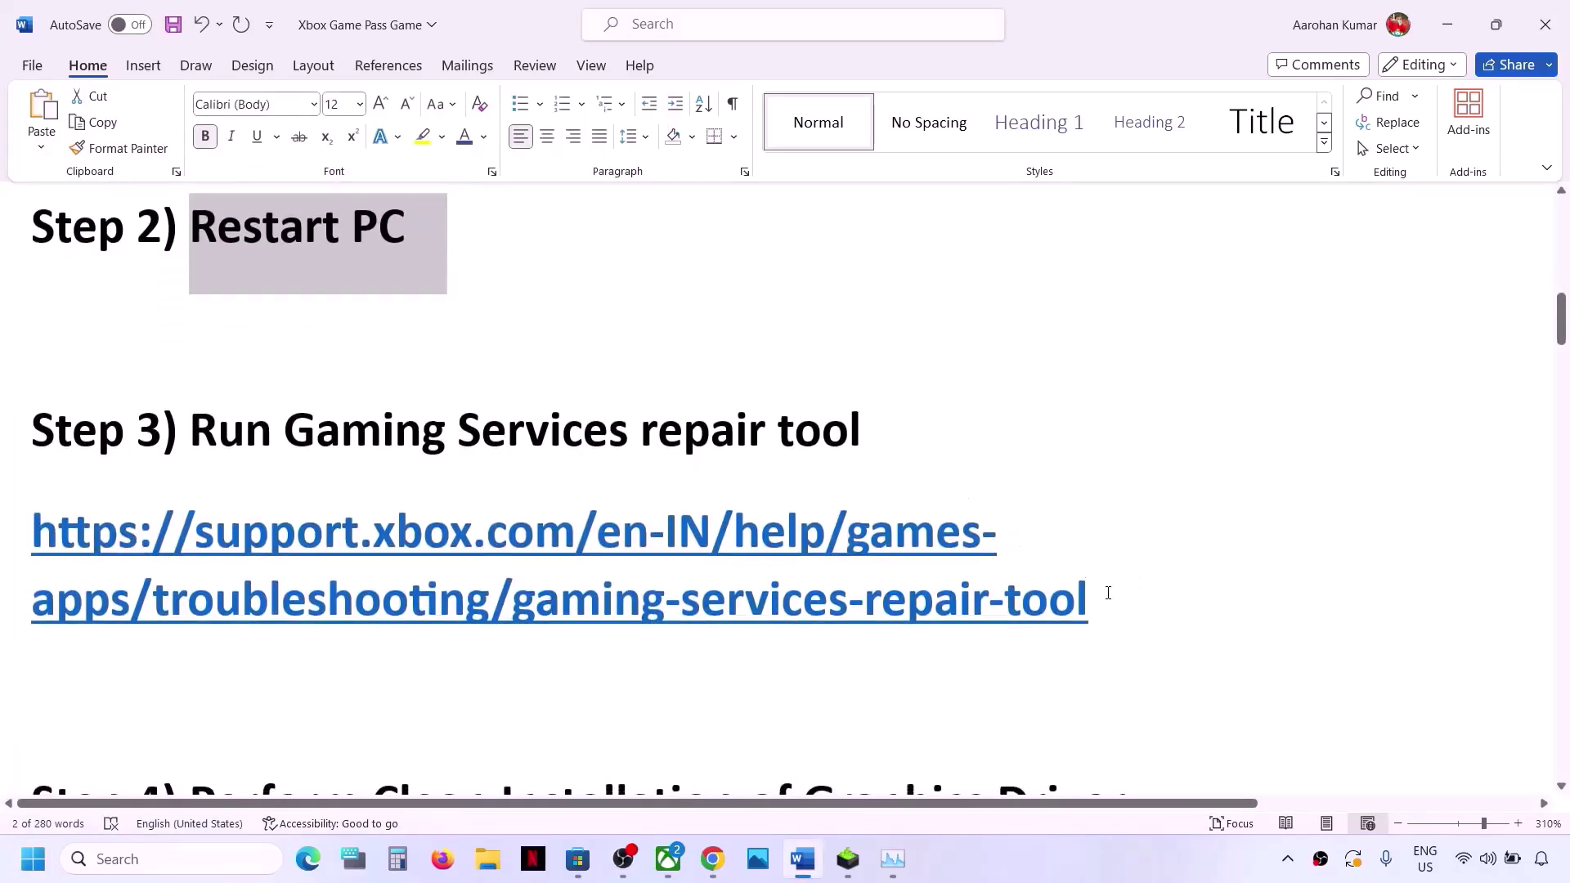
left_click_drag(1108, 592, 251, 513)
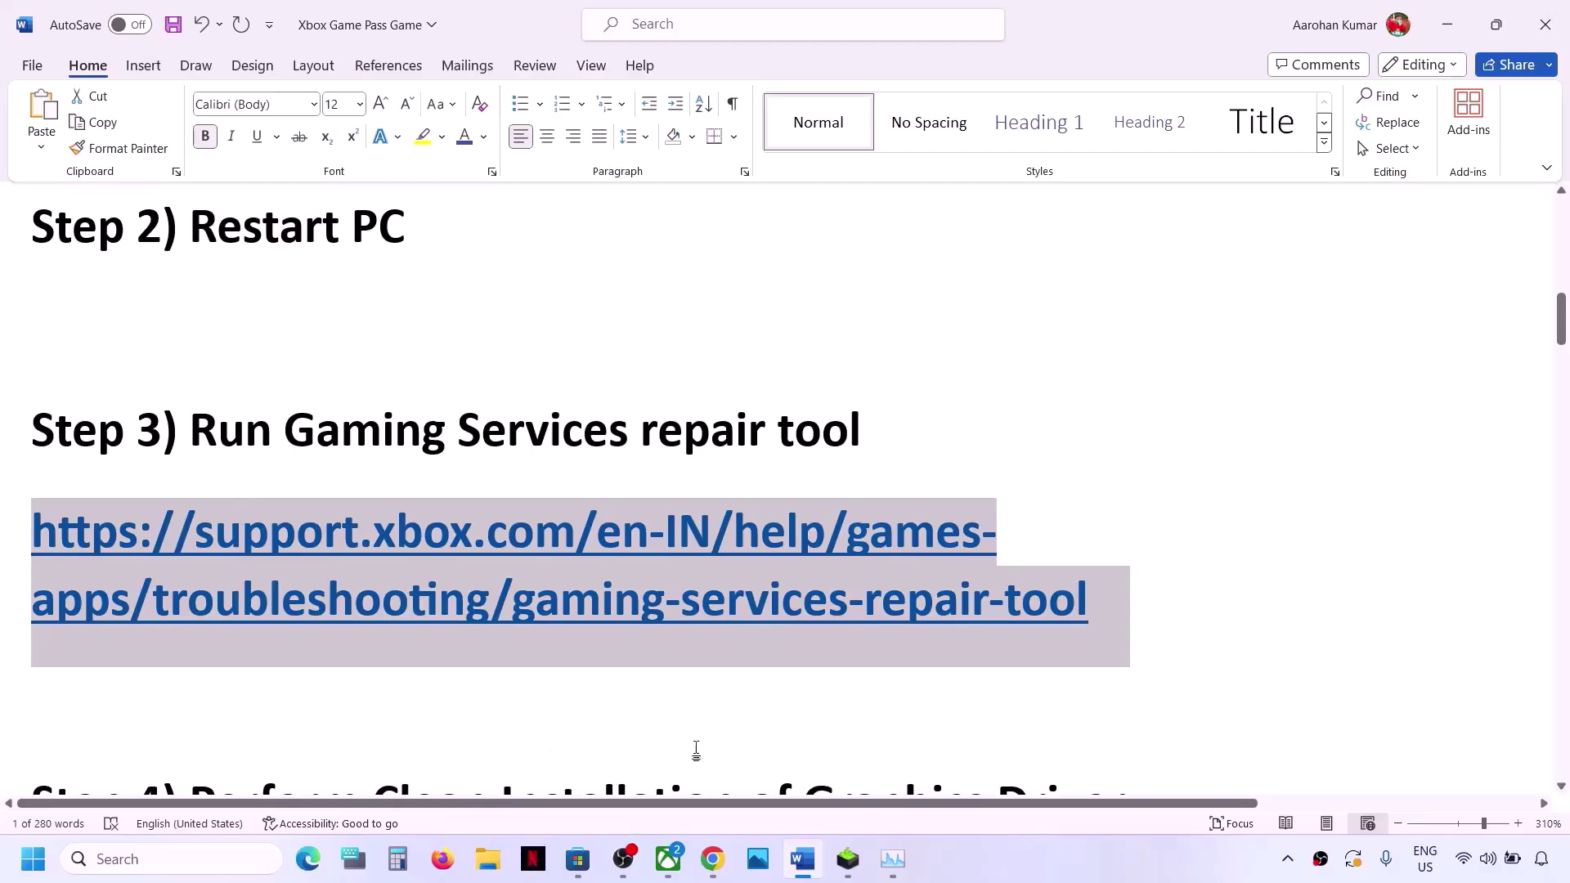
left_click(712, 858)
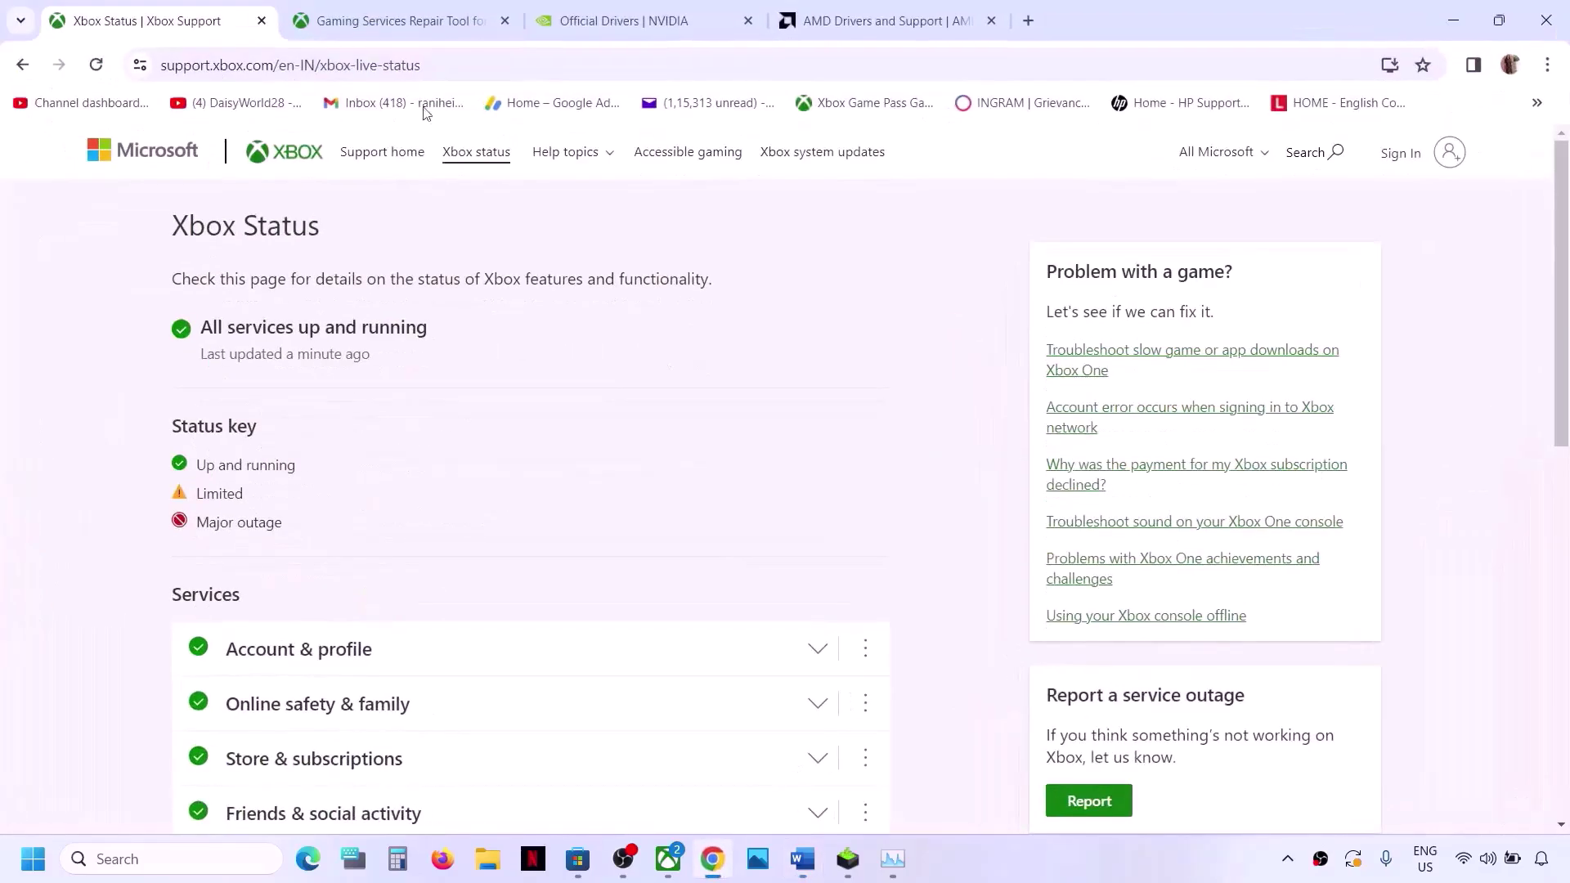
left_click(399, 36)
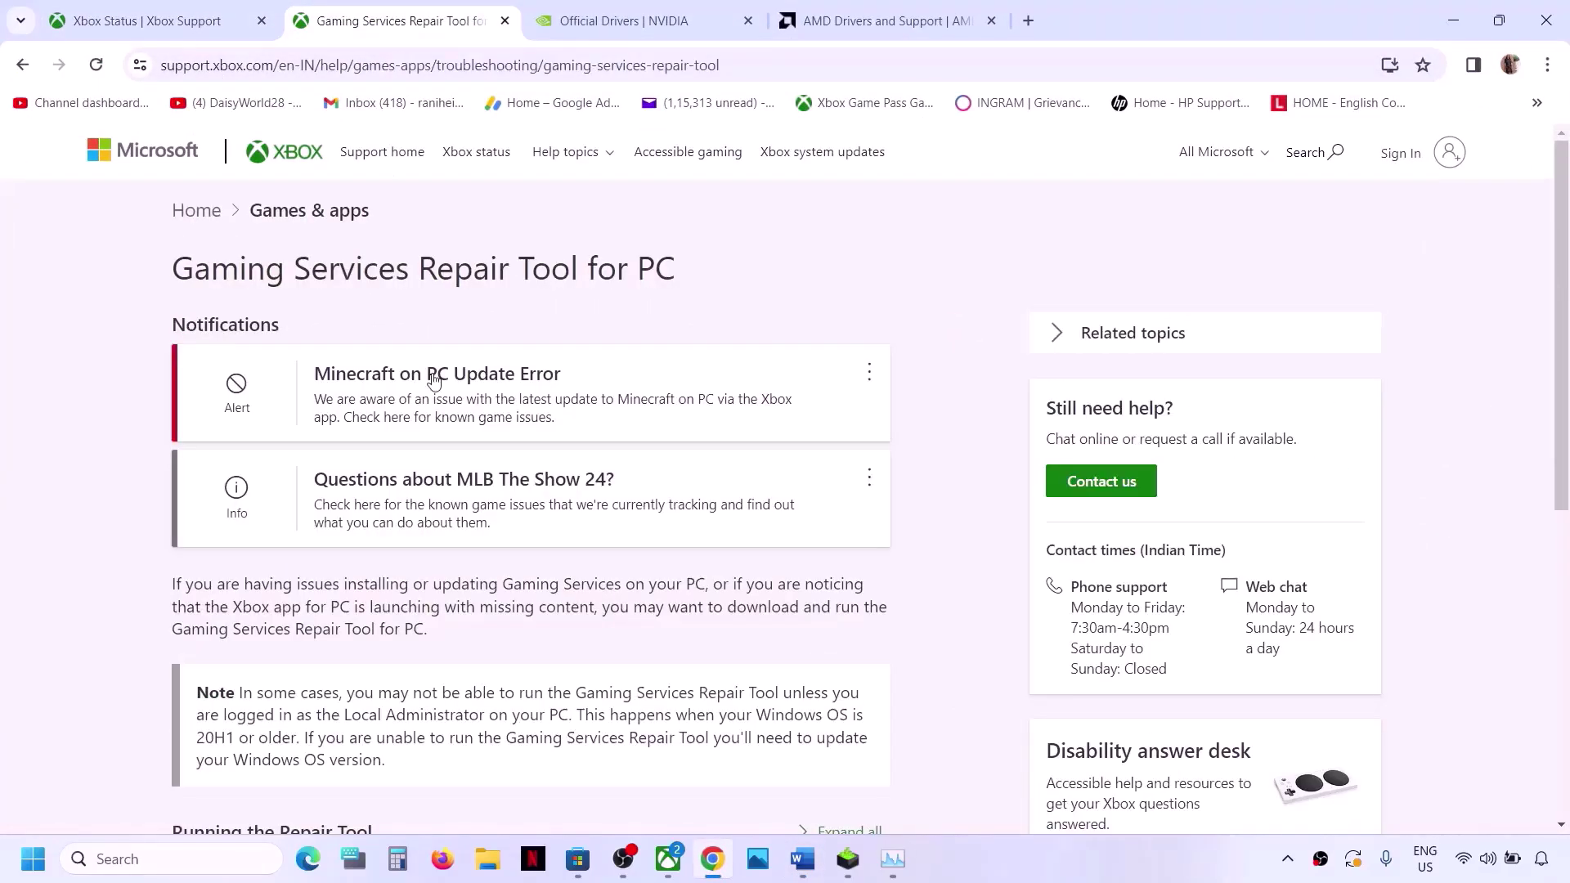
- Download GamingRepairTool.exe from the page's Downloadable version section, run it, and return to the browser
scroll(434, 380, "down", 7)
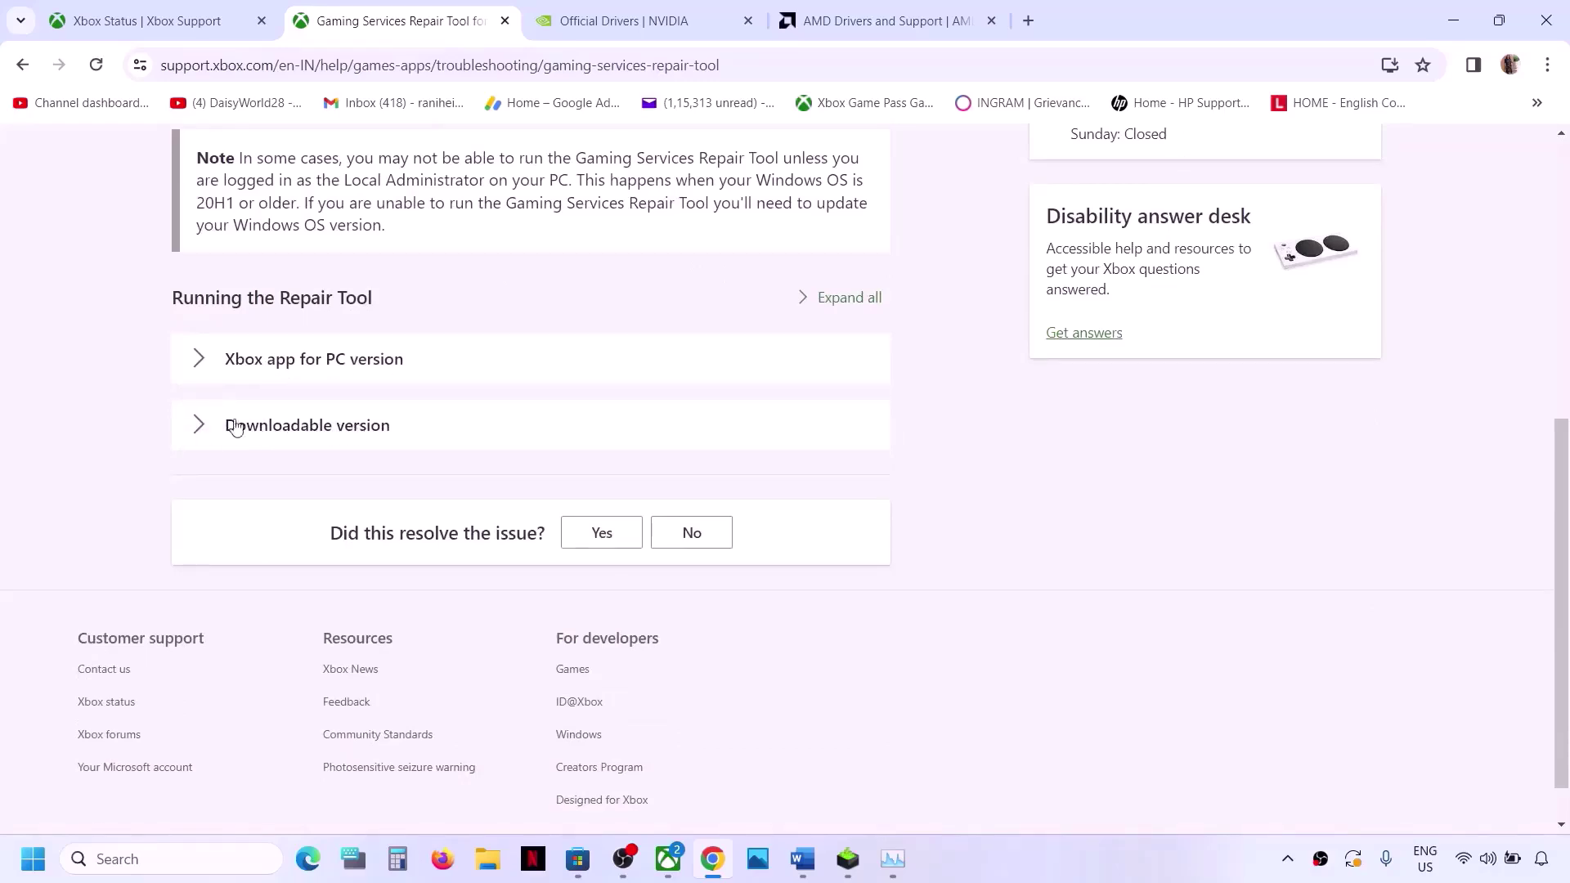
left_click(197, 425)
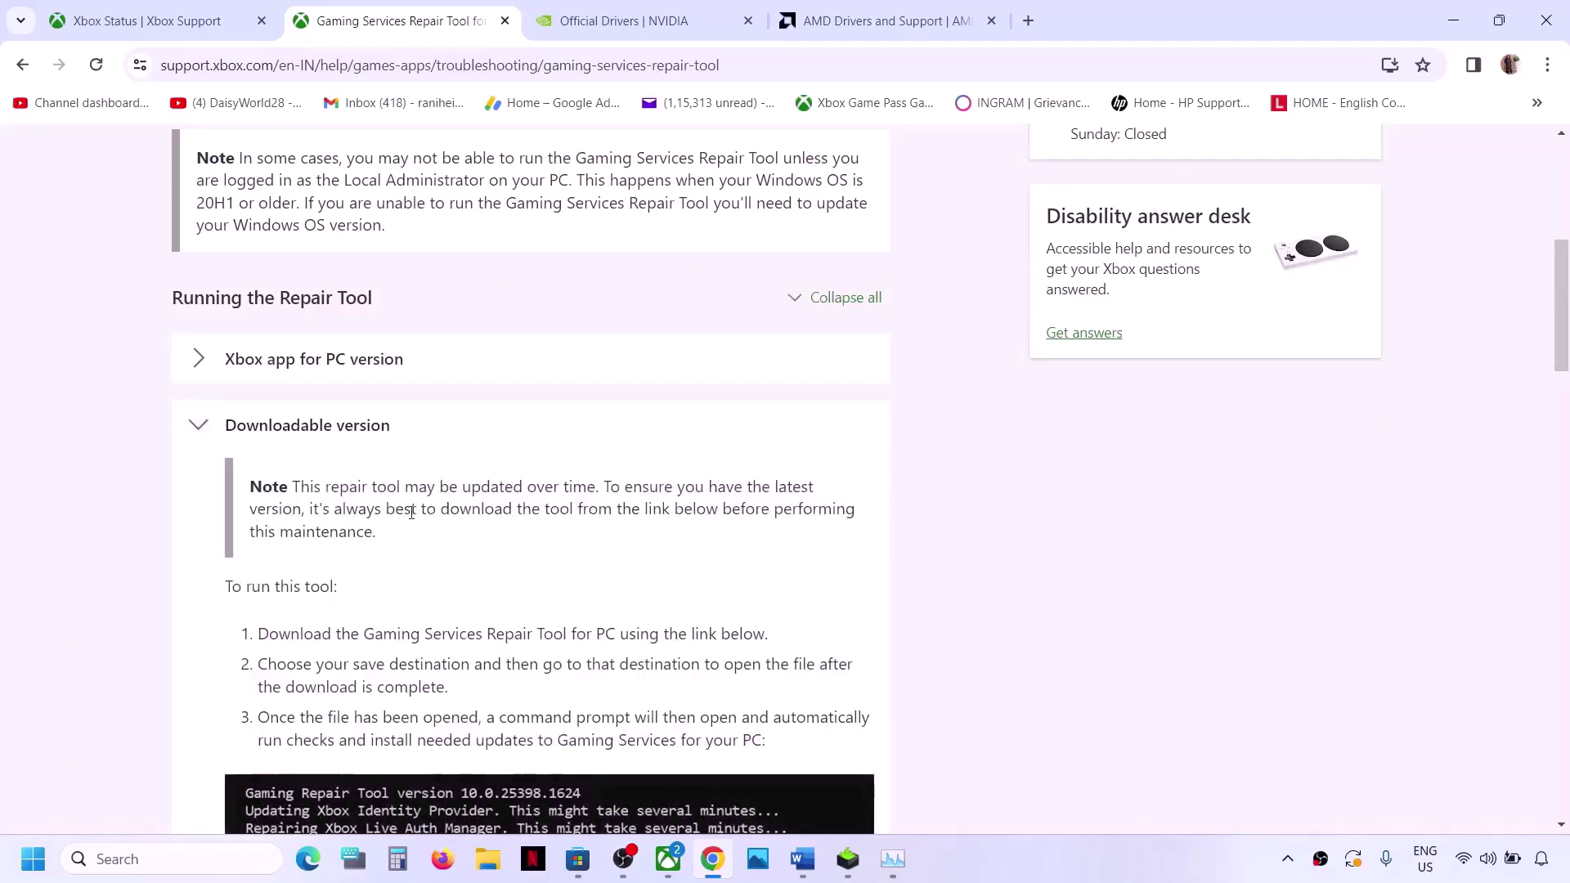
scroll(413, 519, "down", 3)
scroll(412, 520, "down", 6)
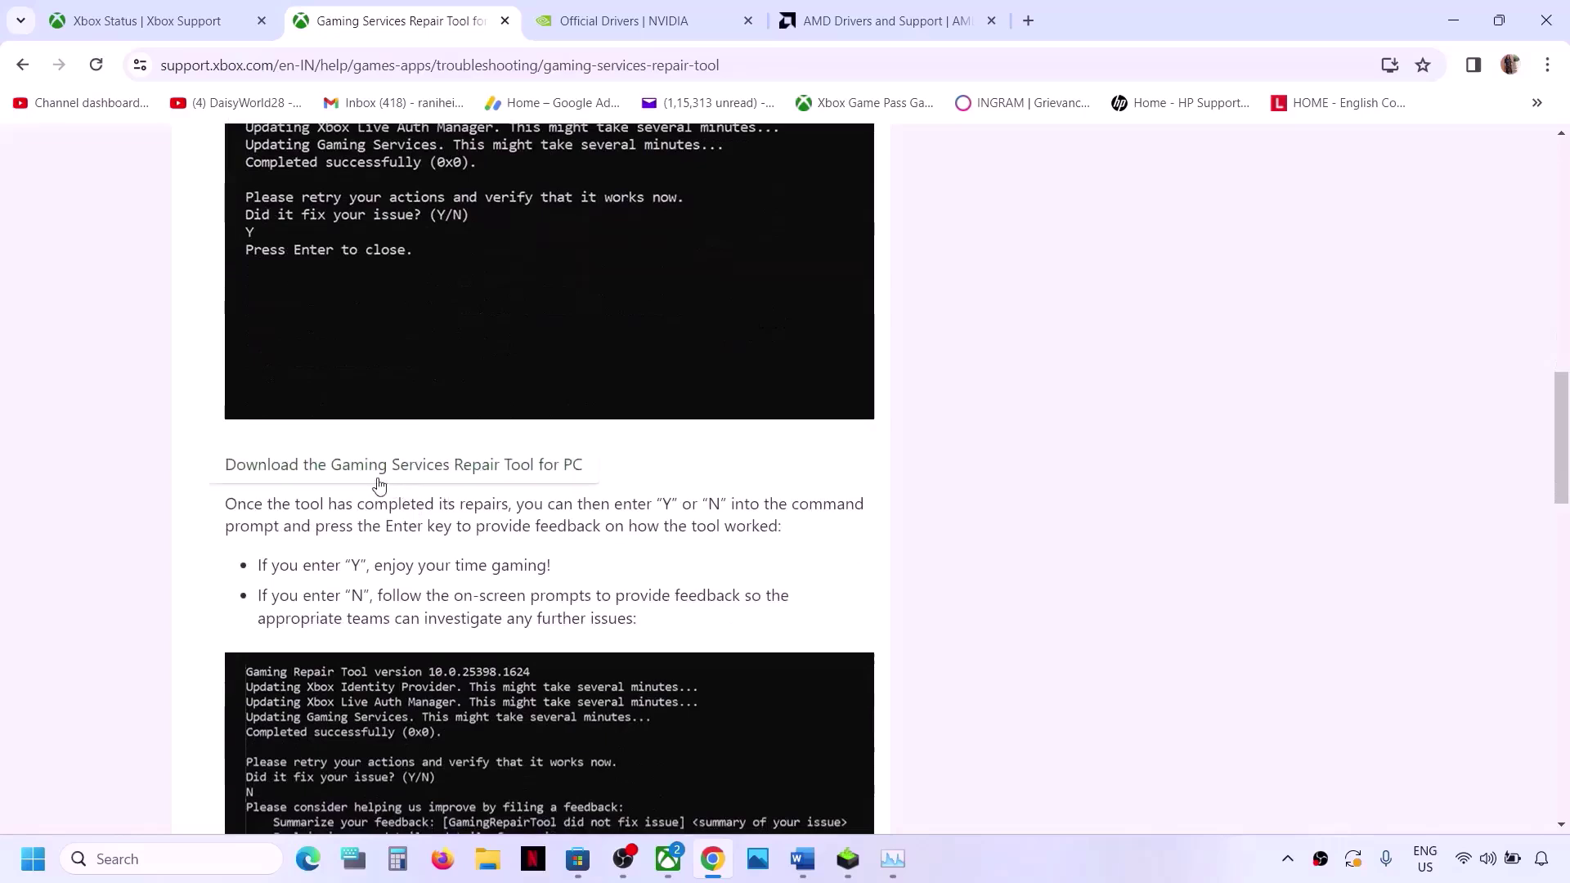
left_click(514, 471)
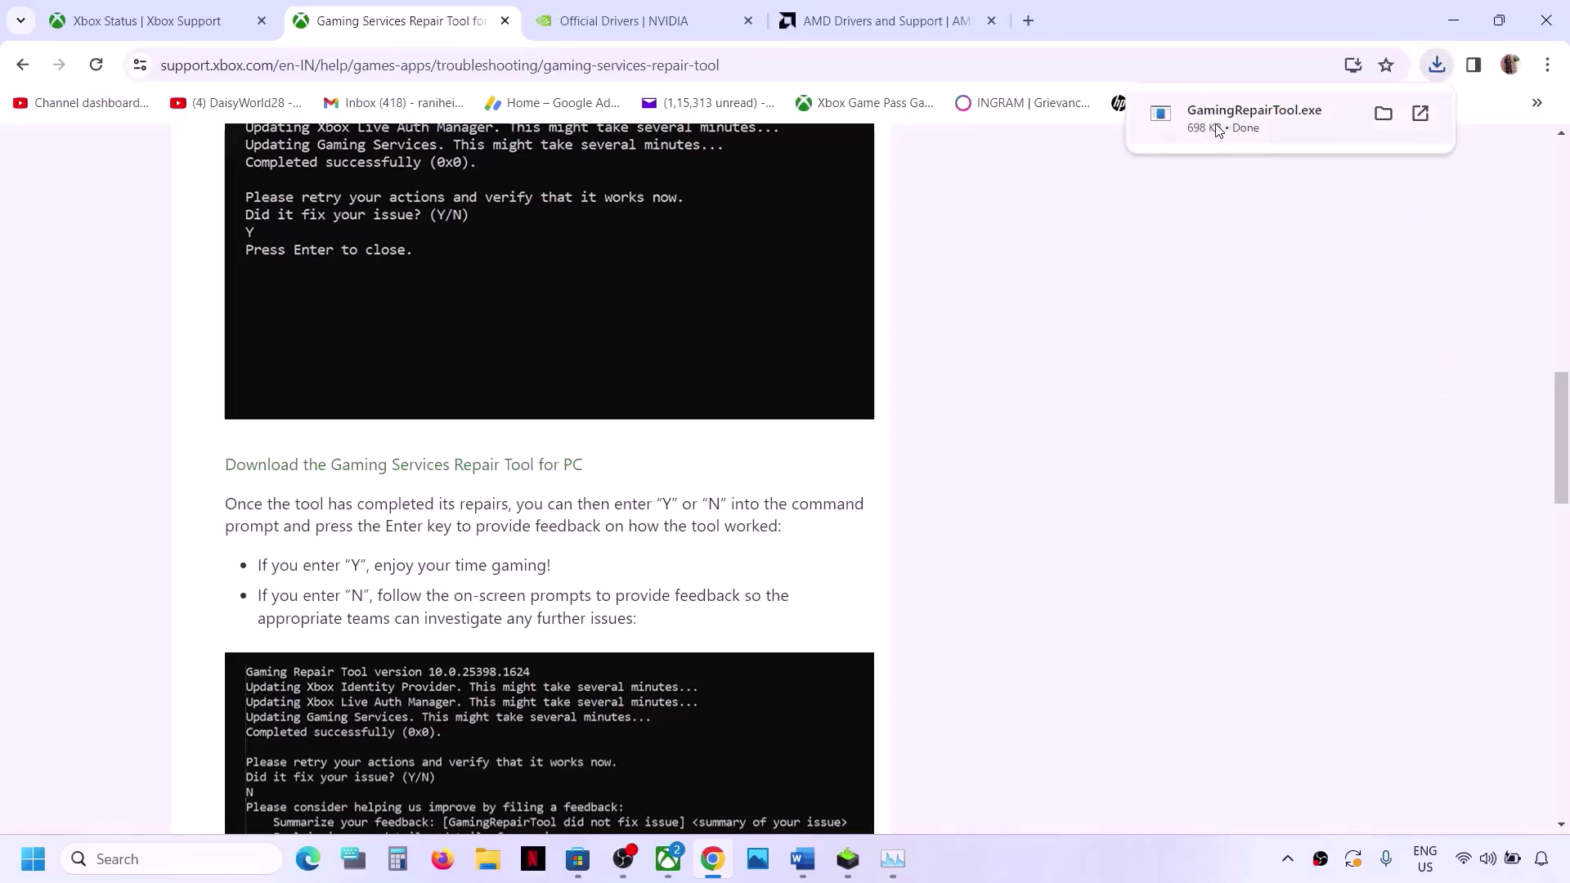
left_click(1245, 118)
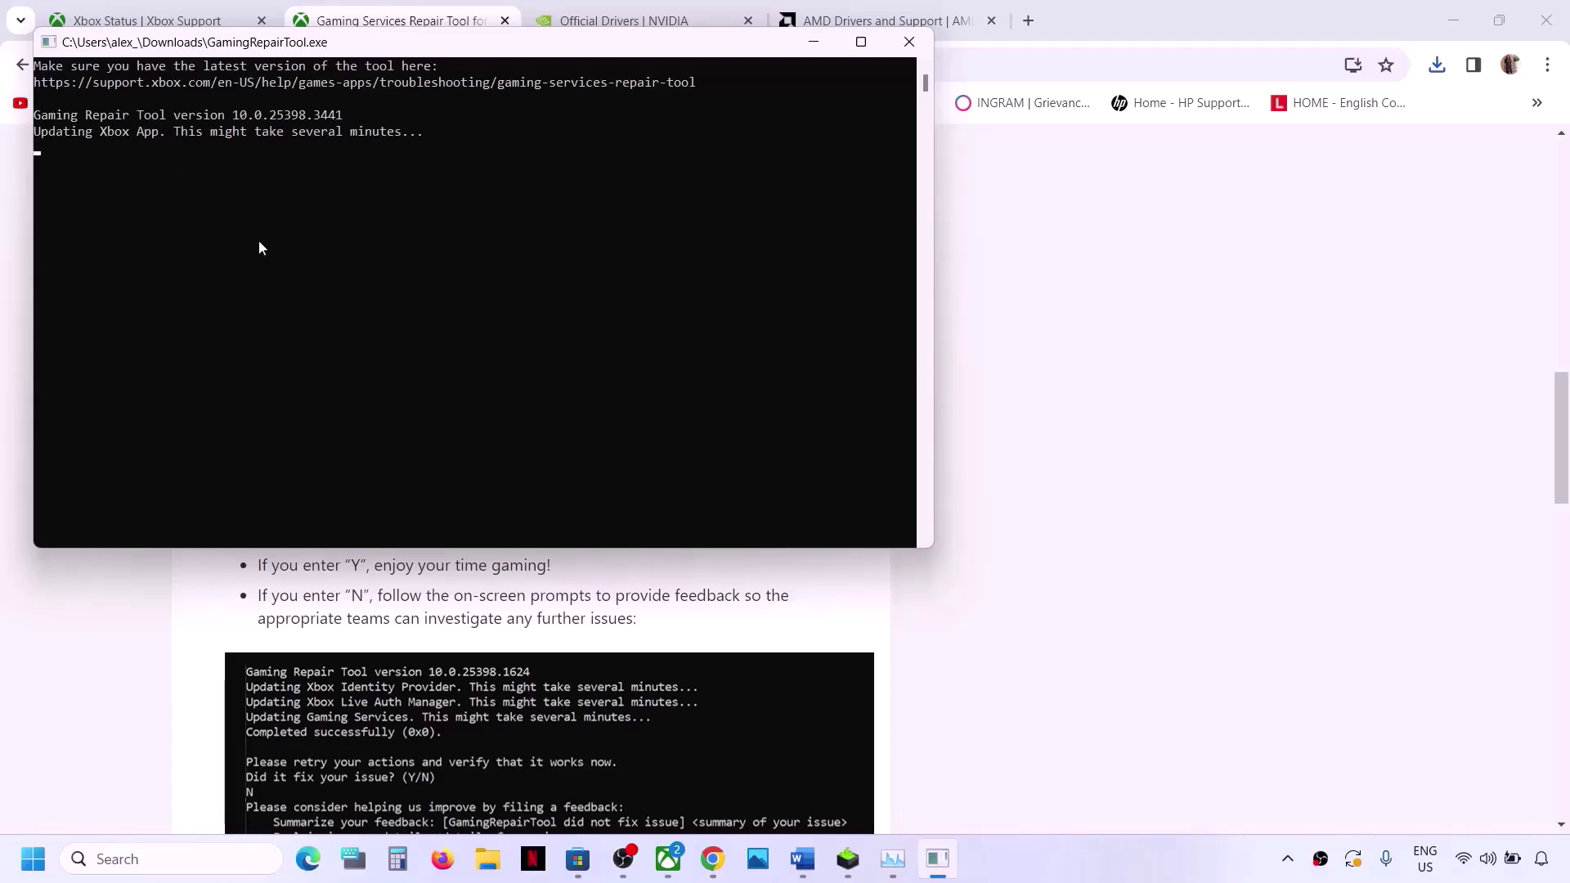
left_click(1026, 693)
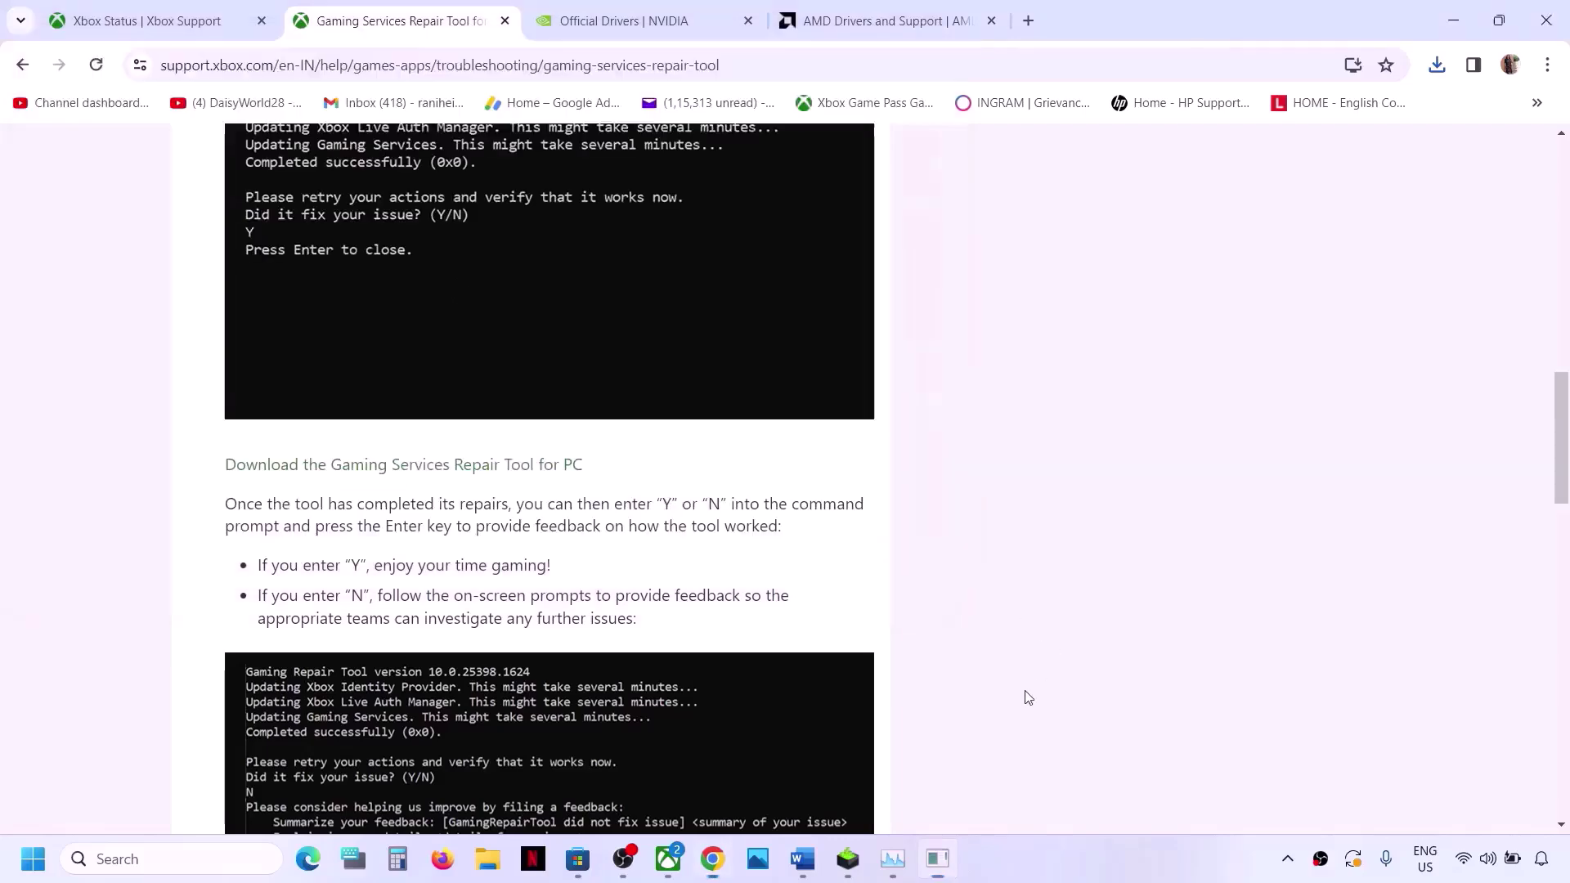
- Switch to the Xbox app, open its Support options and start repairing with the Gaming Services Repair Tool
left_click(669, 860)
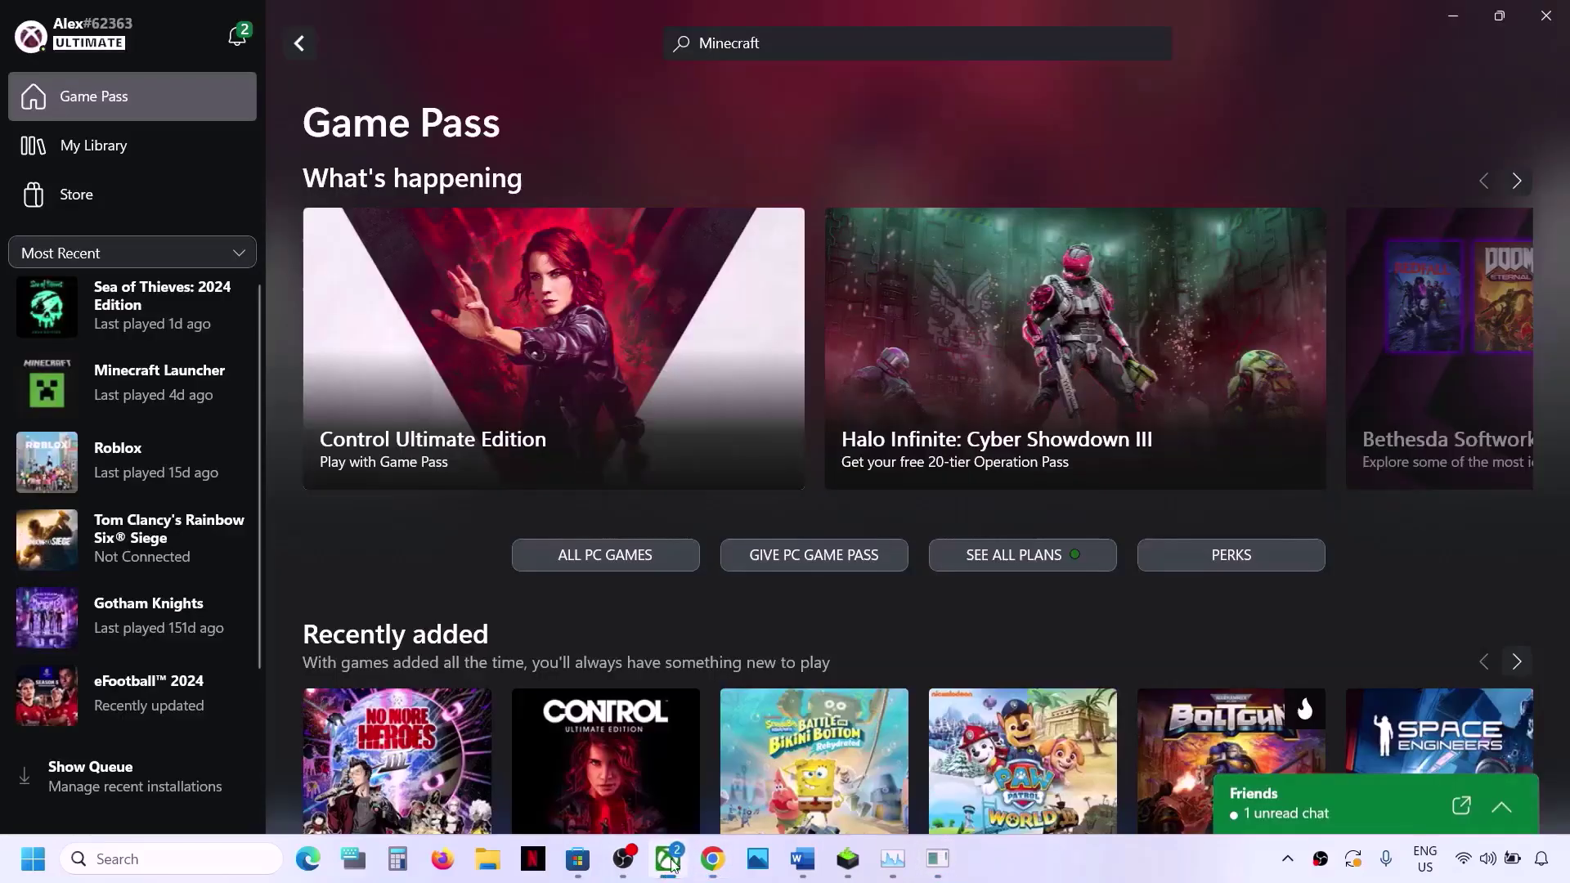
left_click(74, 39)
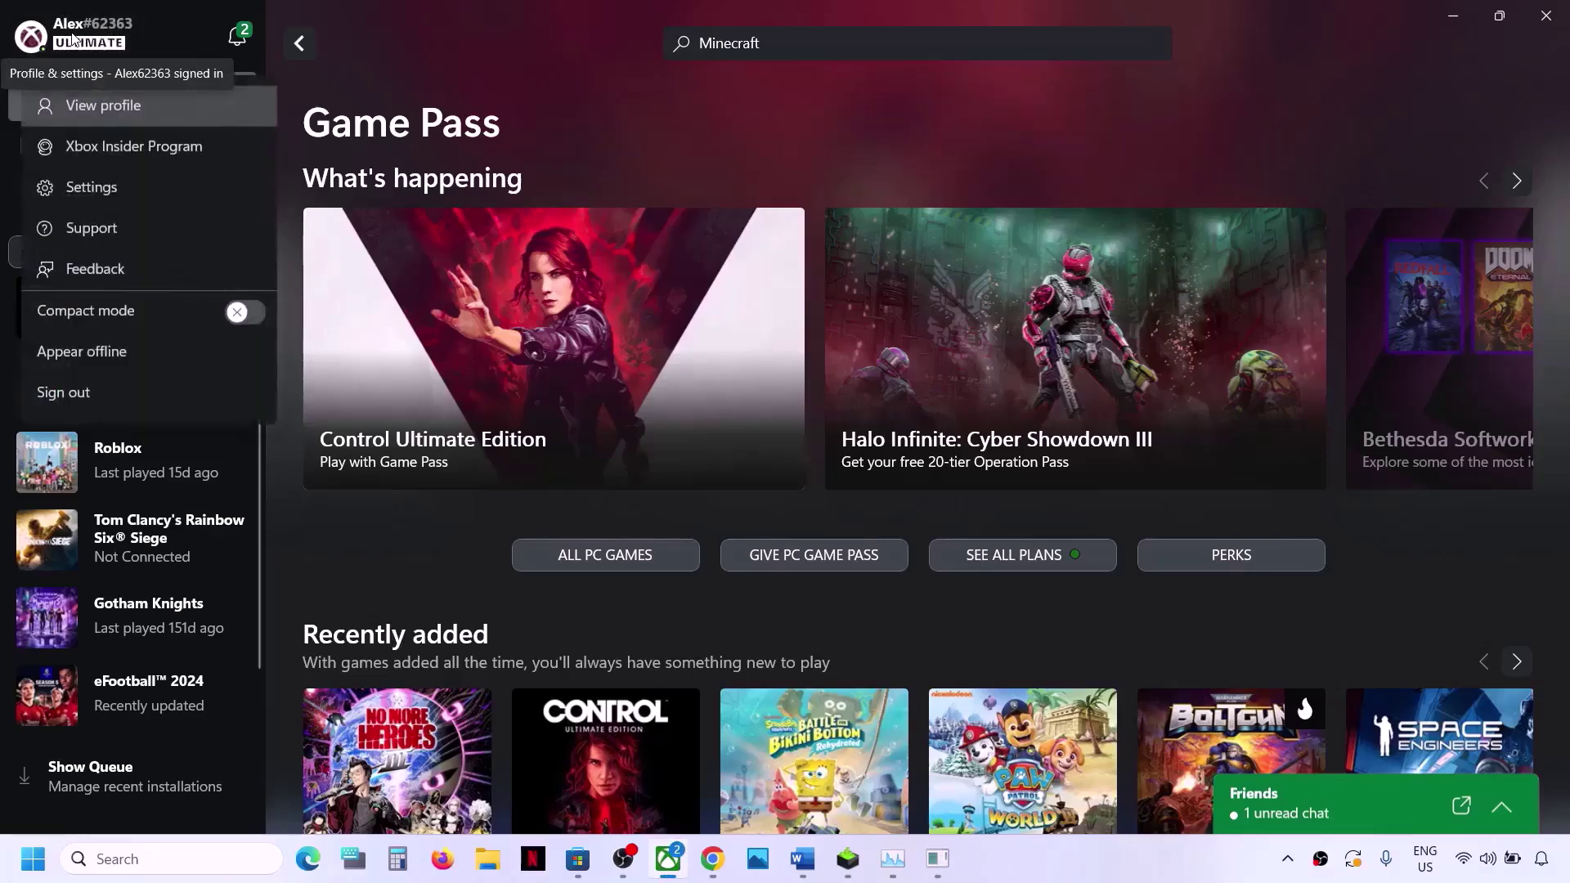
left_click(102, 234)
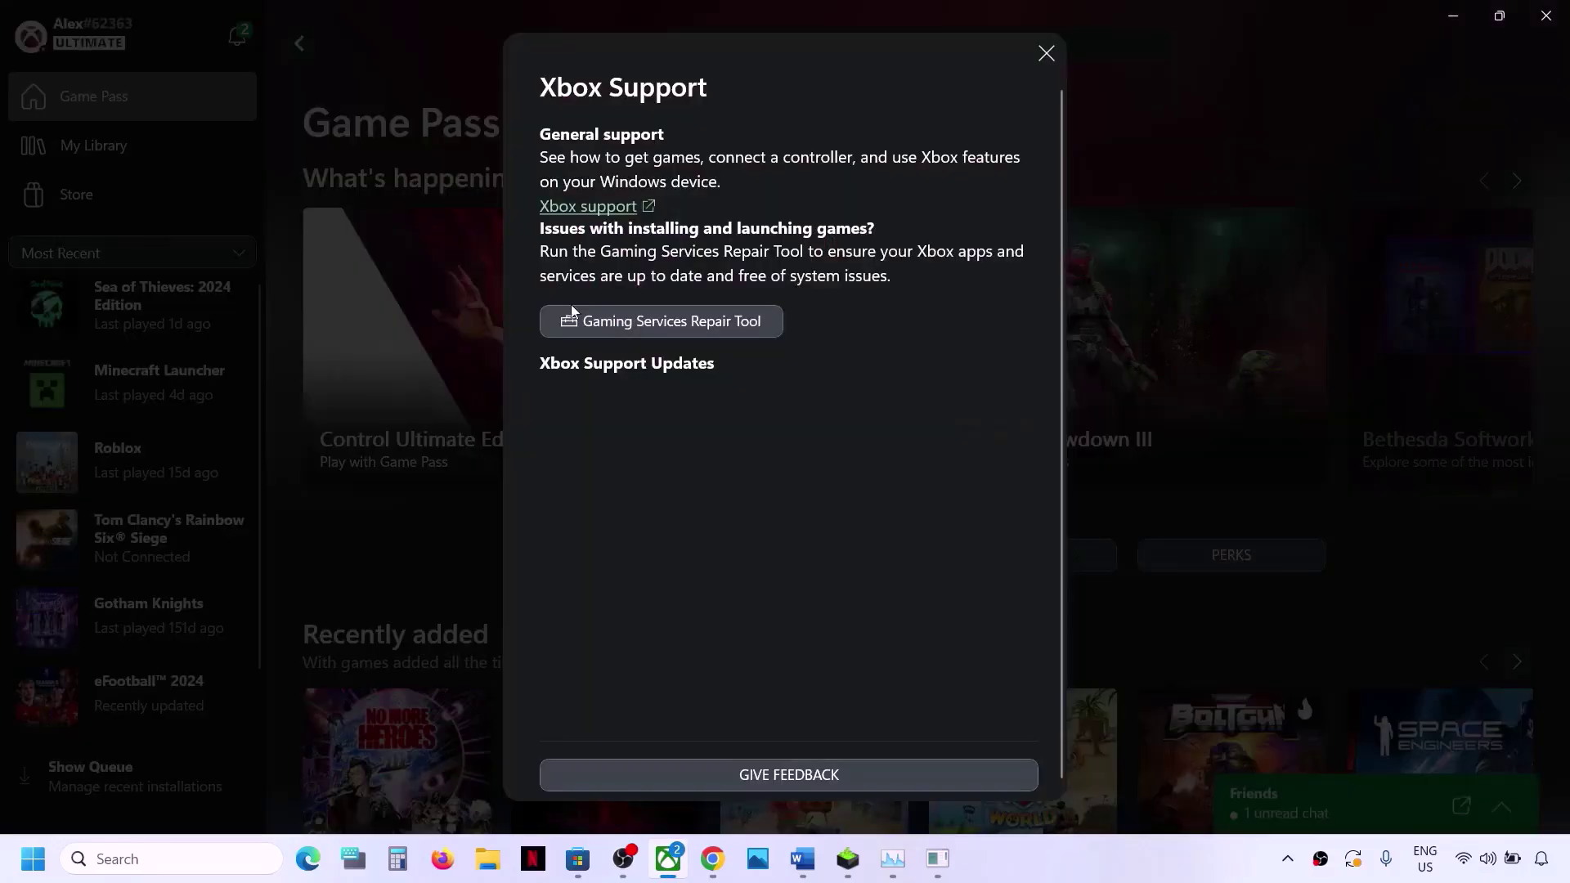
left_click(721, 325)
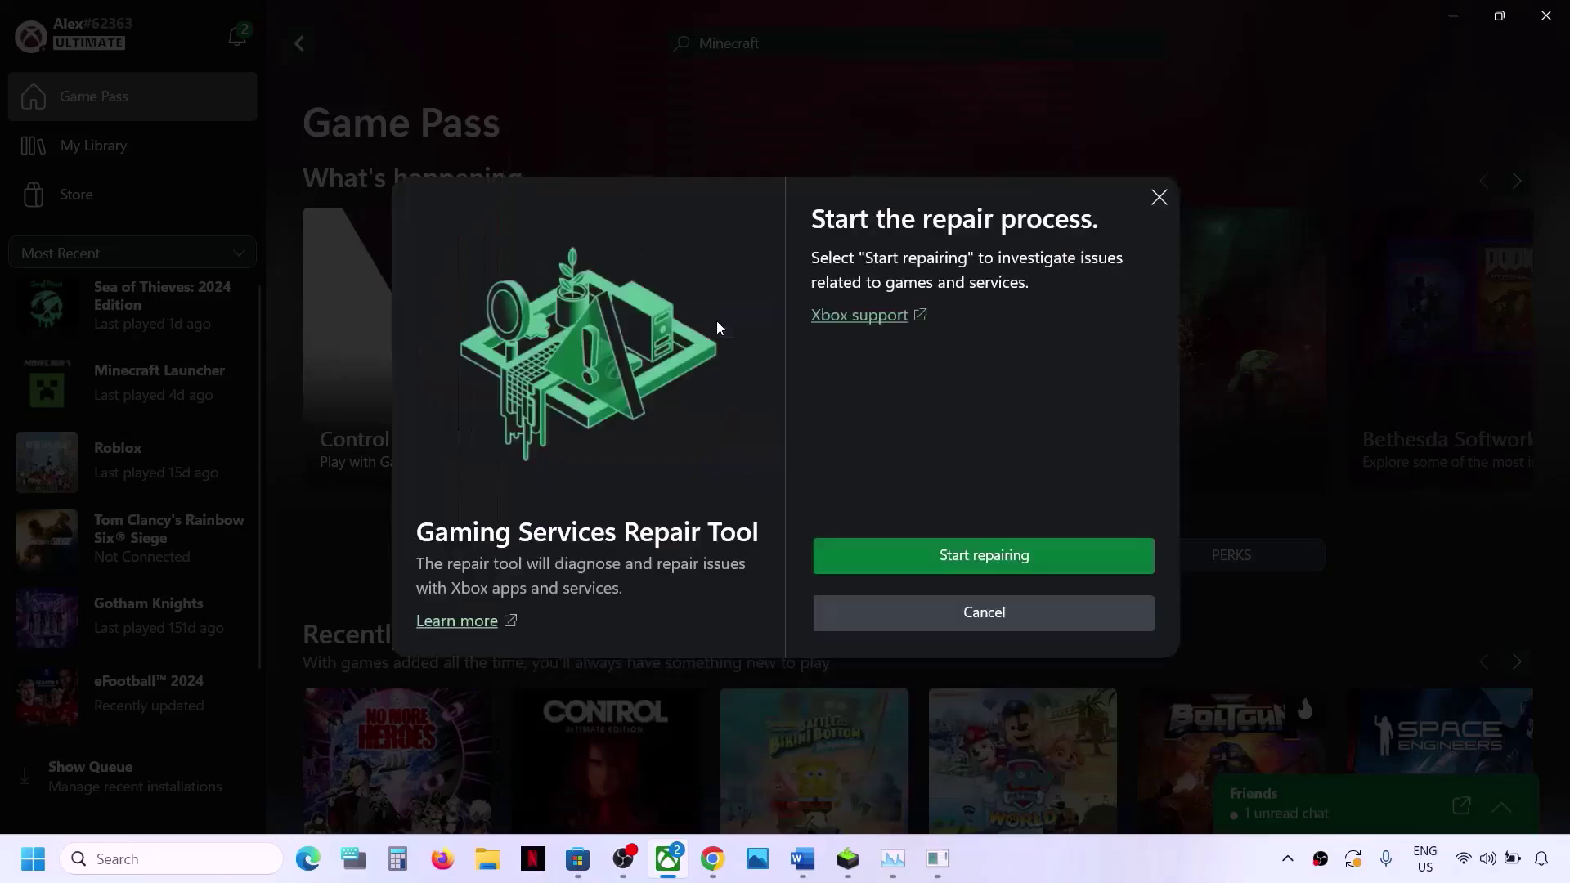
left_click(981, 559)
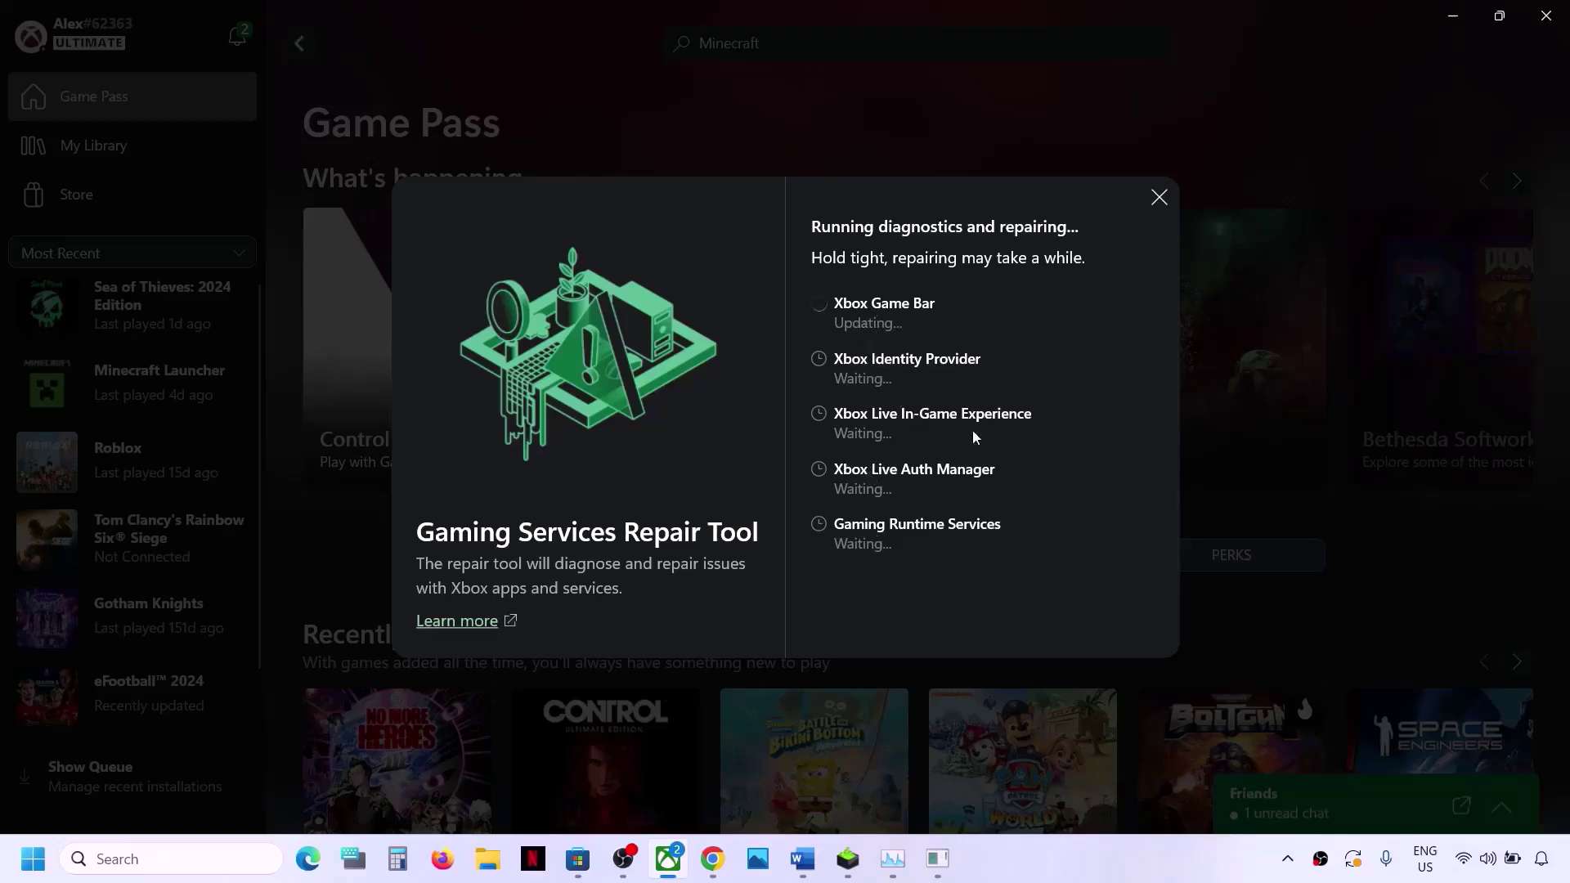
- Switch to the Word notes and highlight the Step 4 clean graphics driver installation heading and its NVIDIA and AMD links
left_click(803, 871)
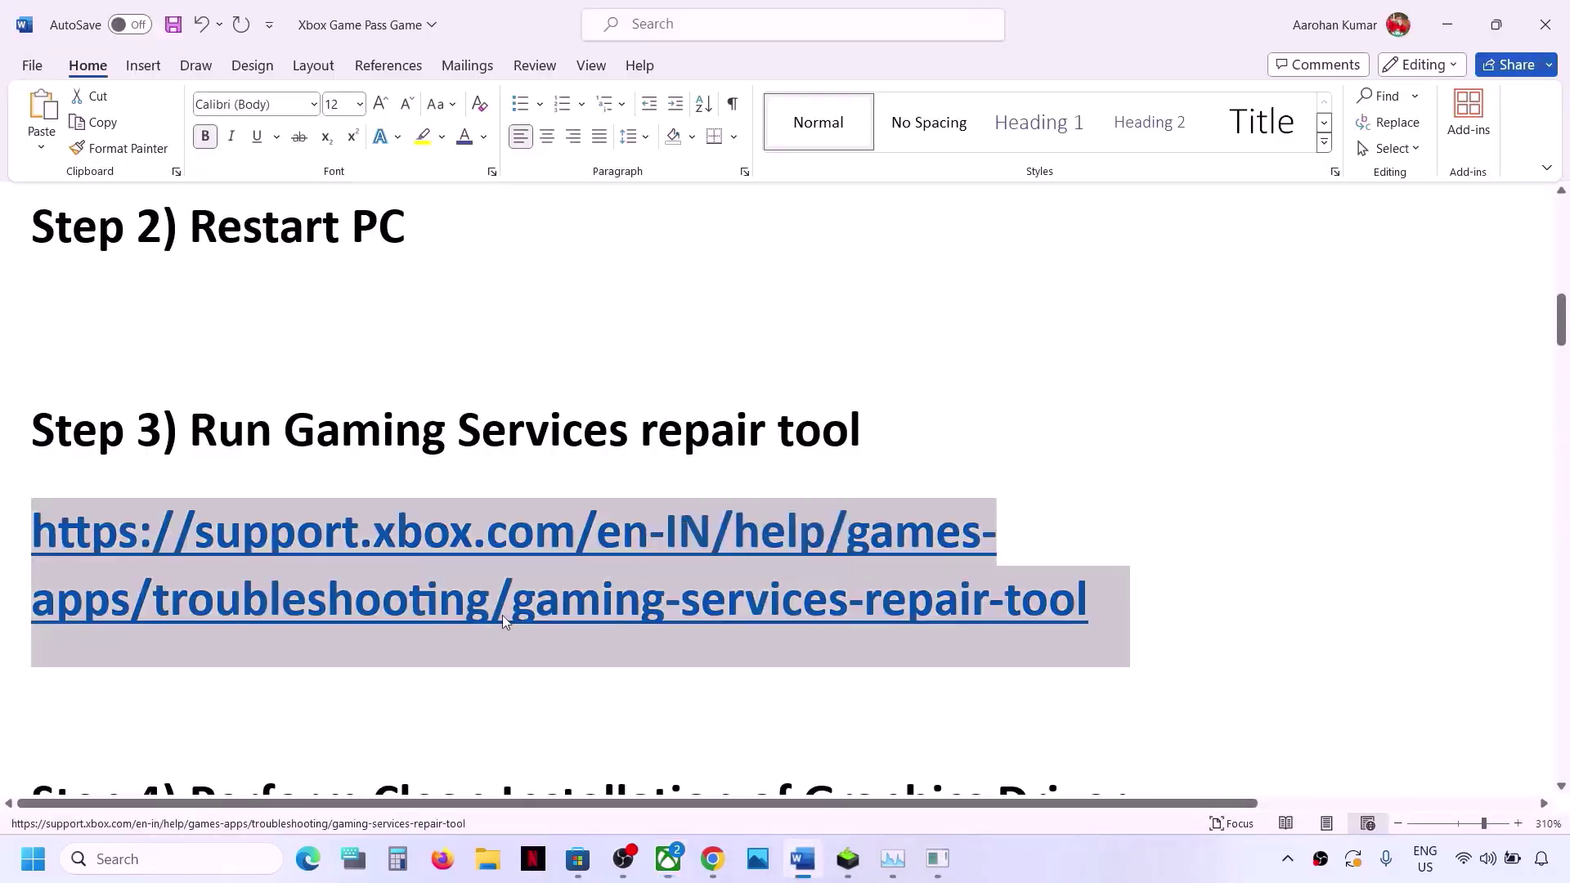
scroll(502, 615, "down", 3)
left_click_drag(197, 553, 1076, 562)
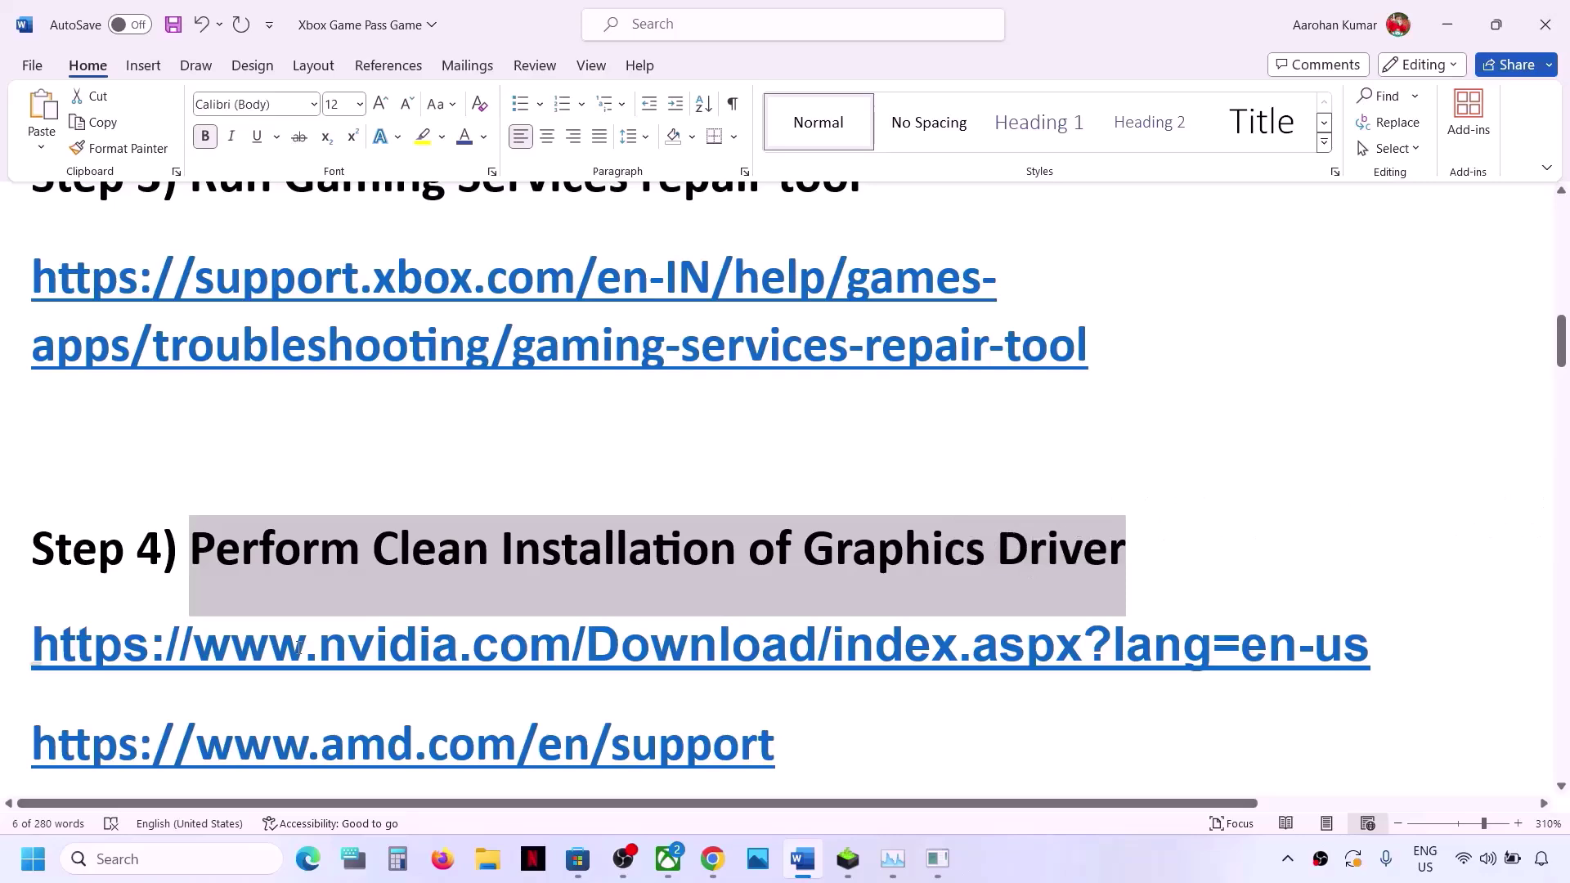
left_click_drag(305, 646, 787, 647)
scroll(786, 647, "down", 2)
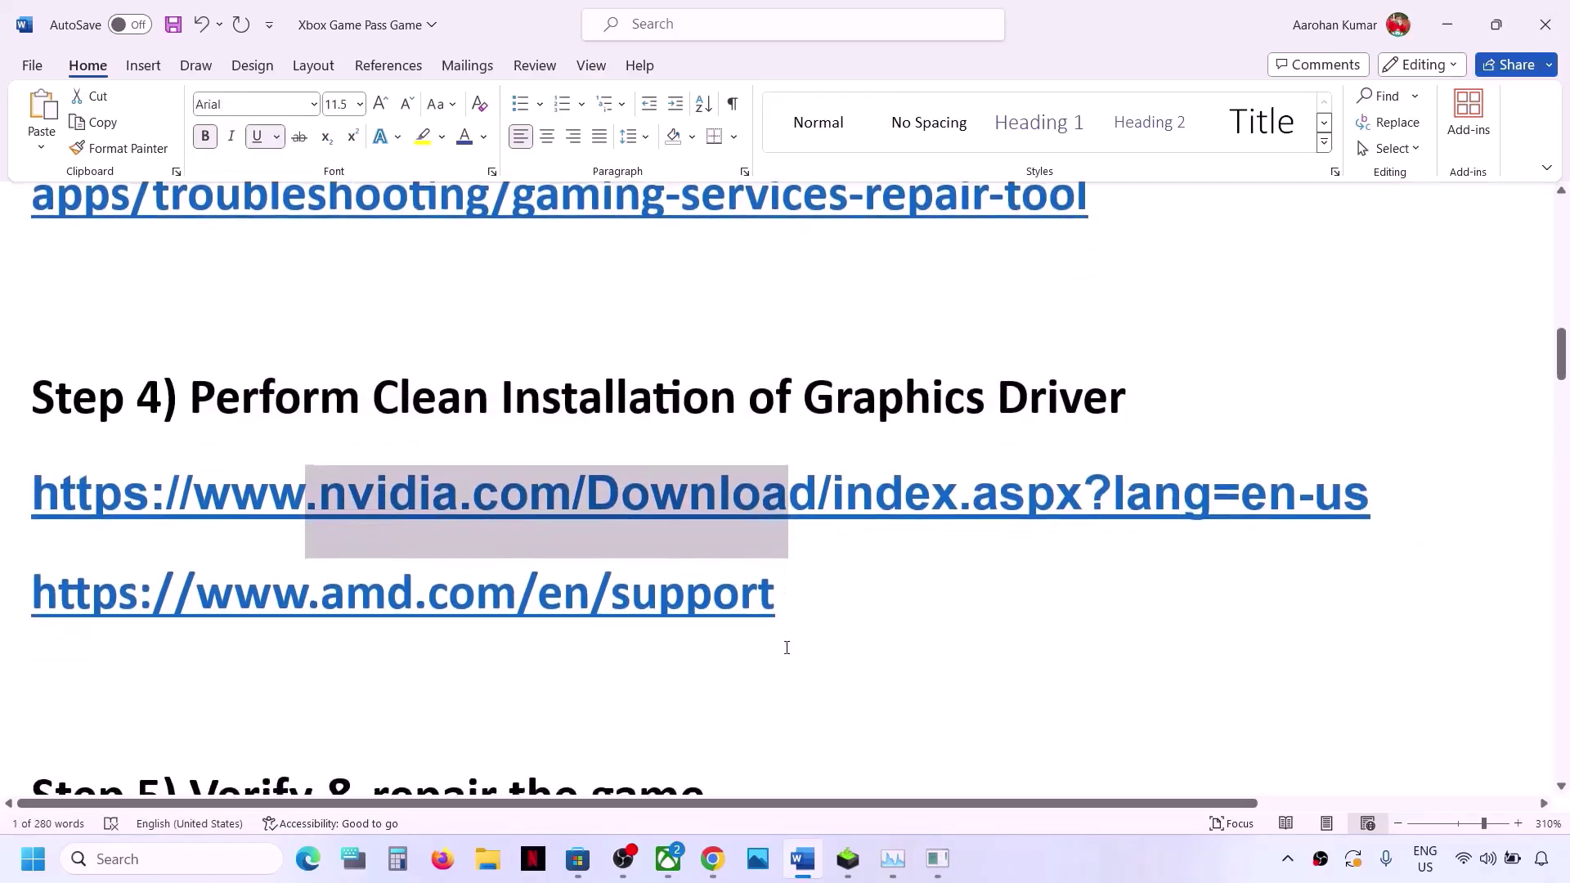
left_click_drag(272, 605, 731, 571)
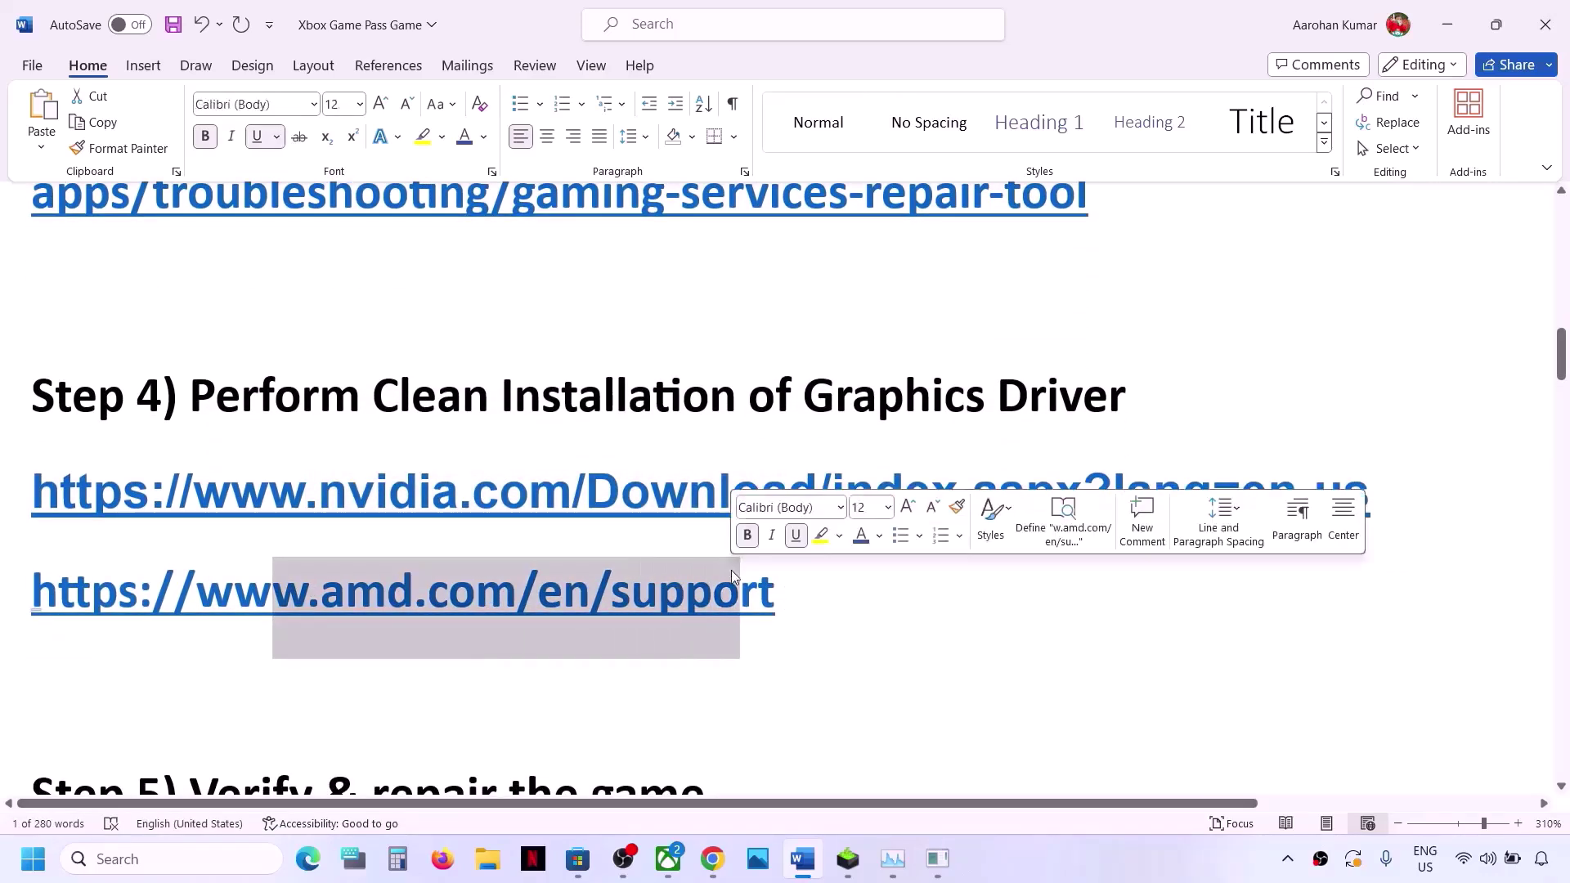
triple_click(672, 501)
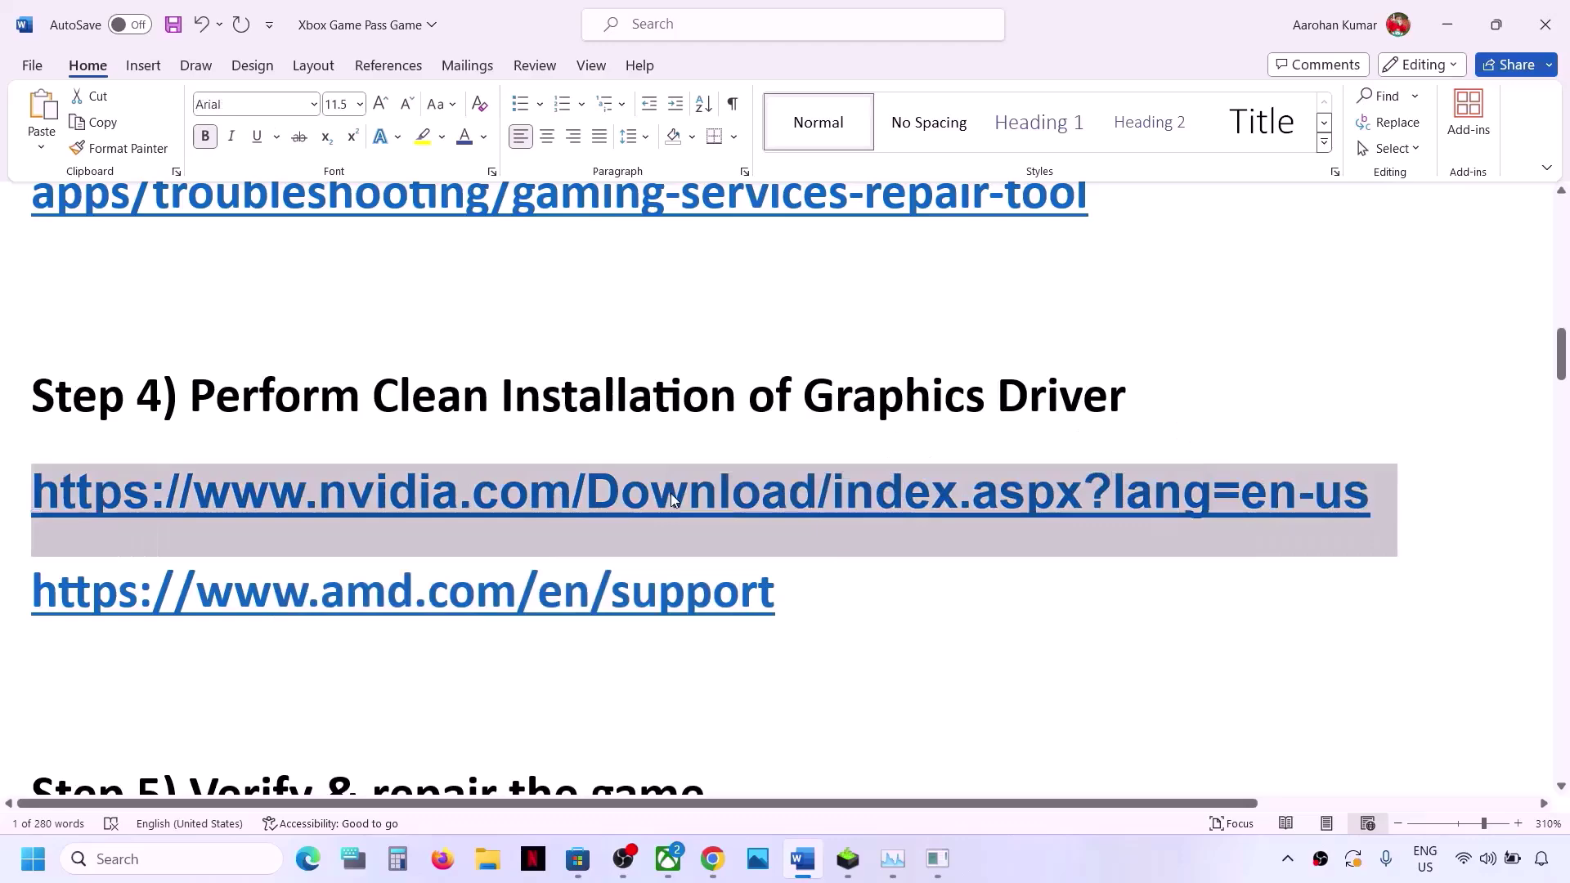
- On NVIDIA's driver page in Chrome, search for the GeForce RTX 30 Series (Notebooks), GeForce RTX 3050 Laptop GPU driver for Windows 11
left_click(712, 858)
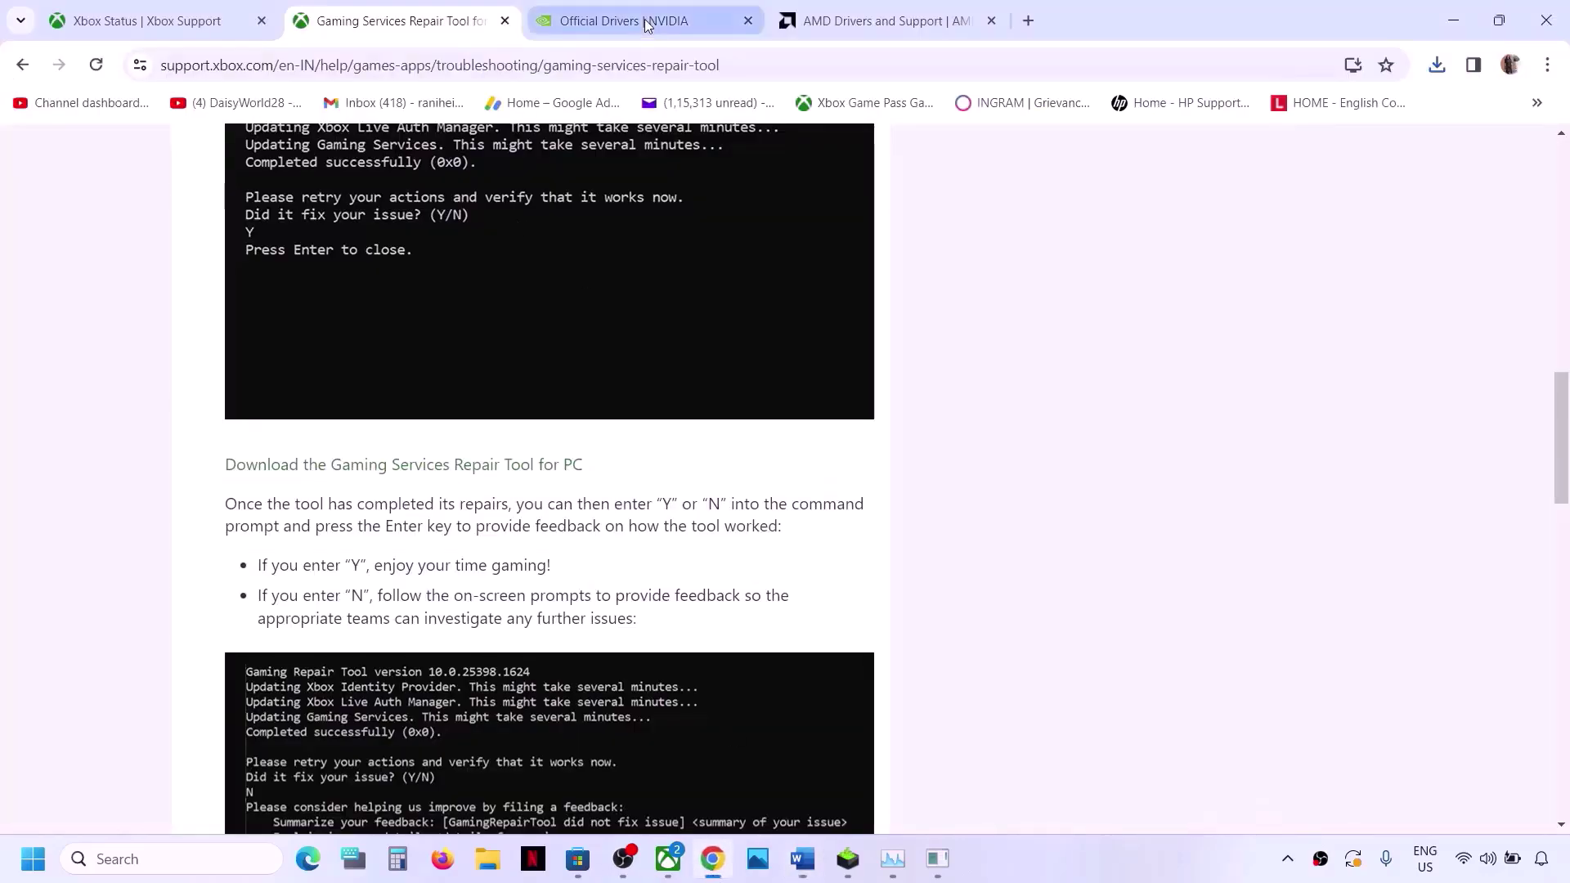
left_click(647, 23)
left_click(783, 329)
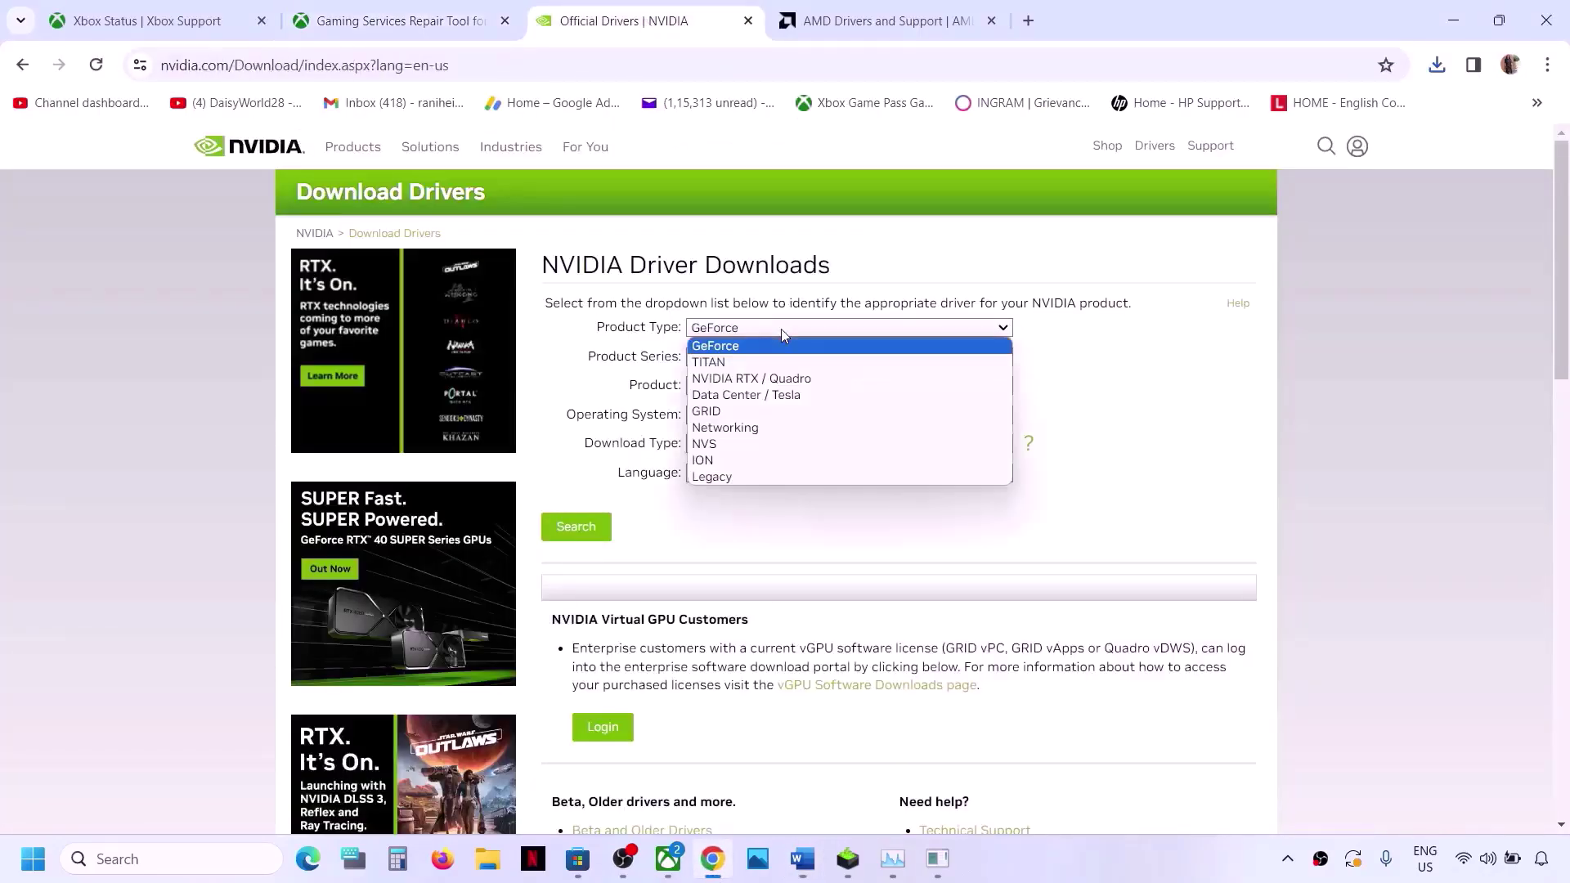
left_click(753, 348)
left_click(763, 358)
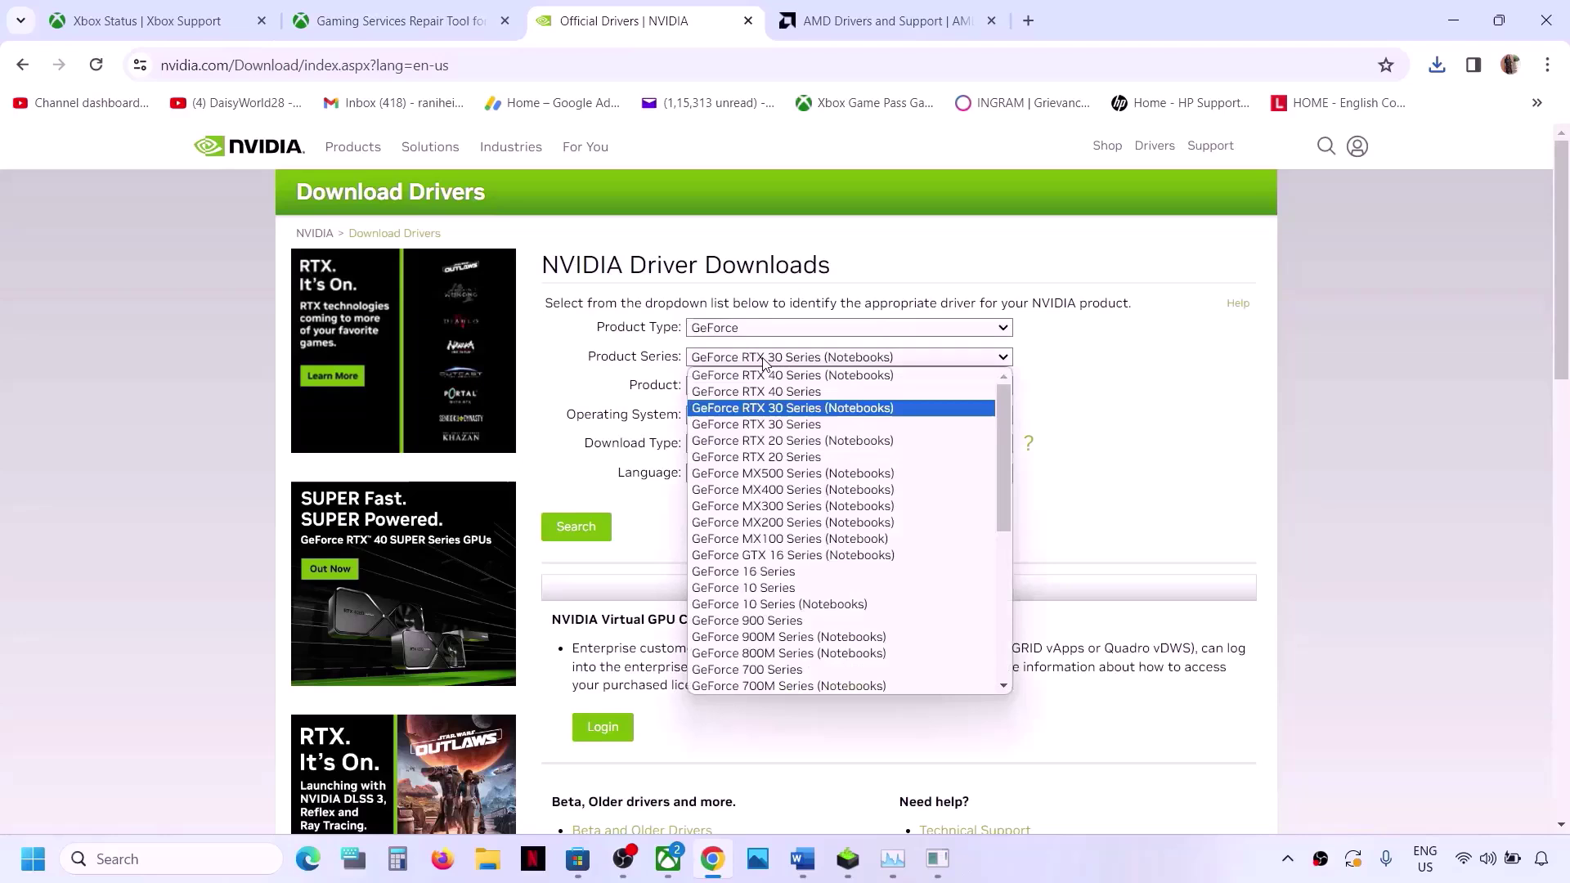
left_click(802, 409)
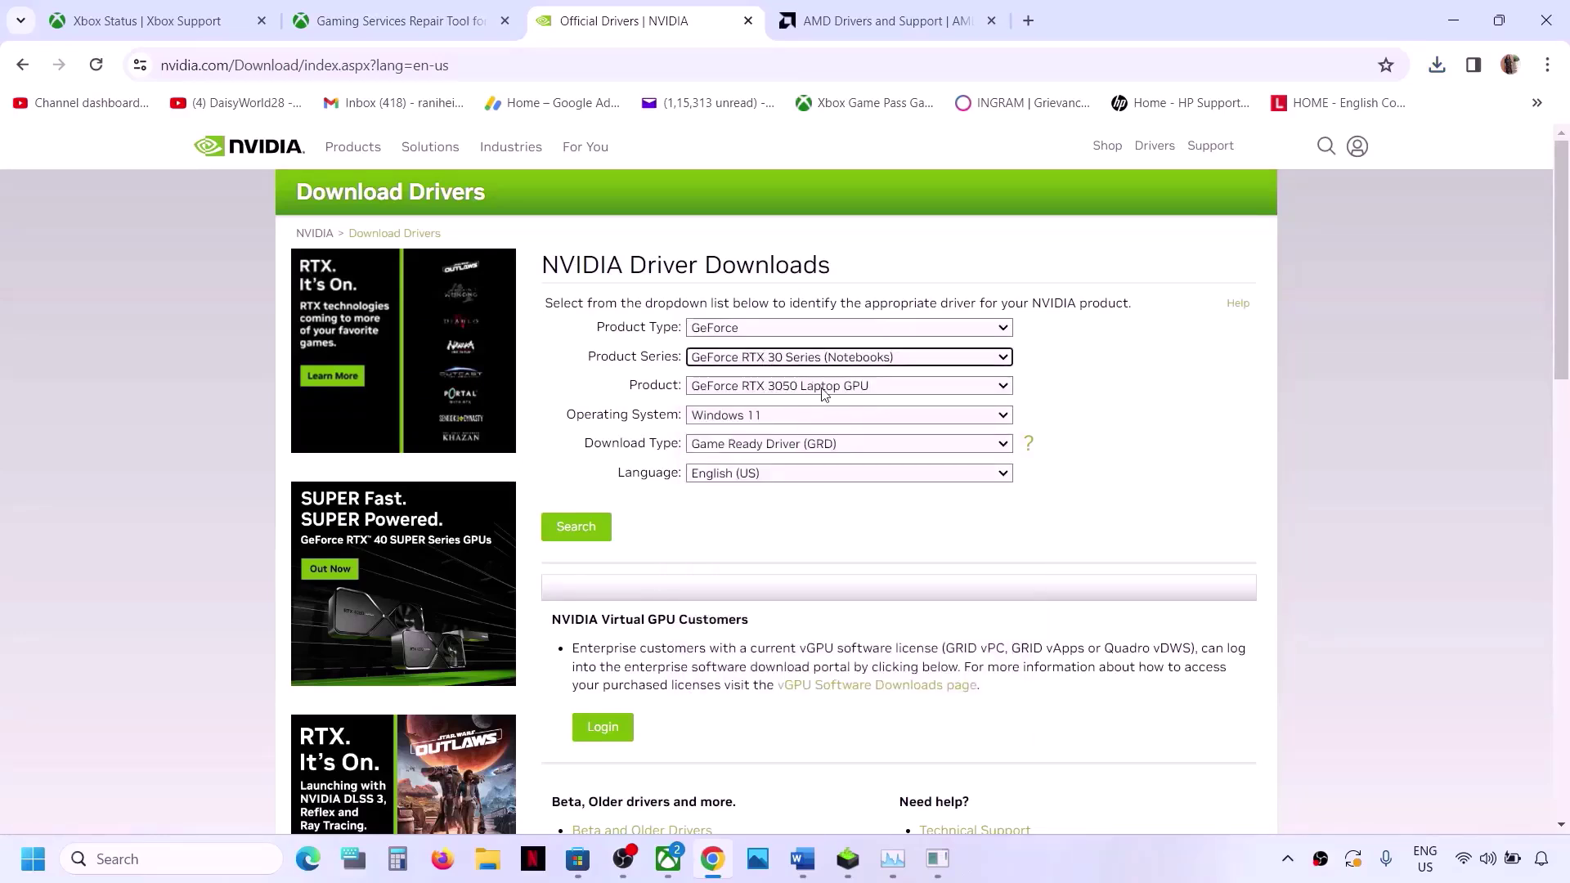
left_click(822, 392)
left_click(826, 502)
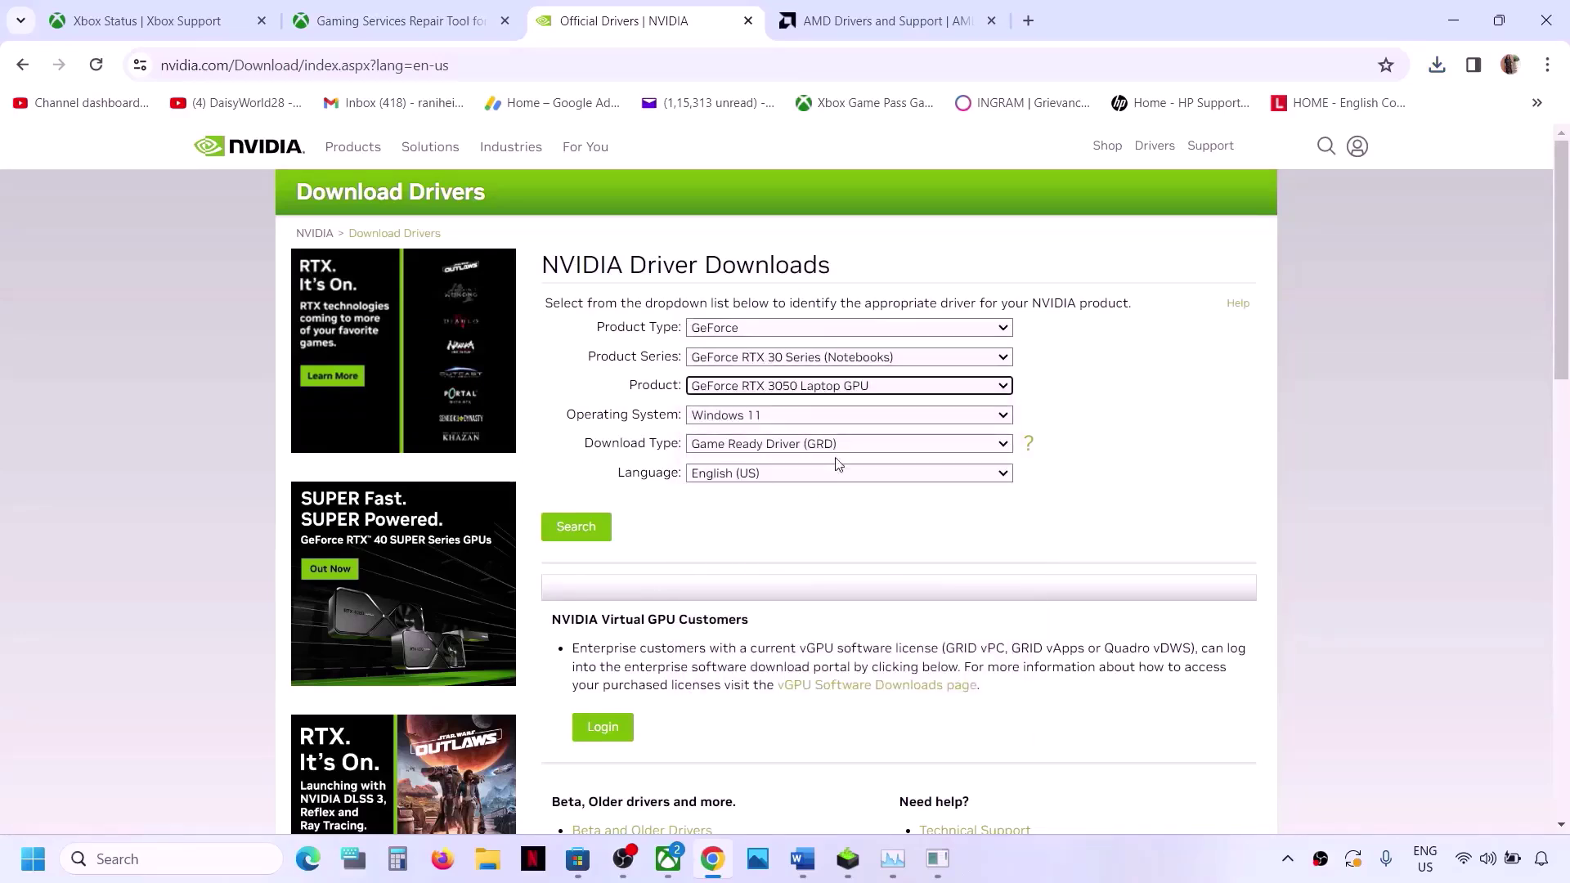
left_click(788, 417)
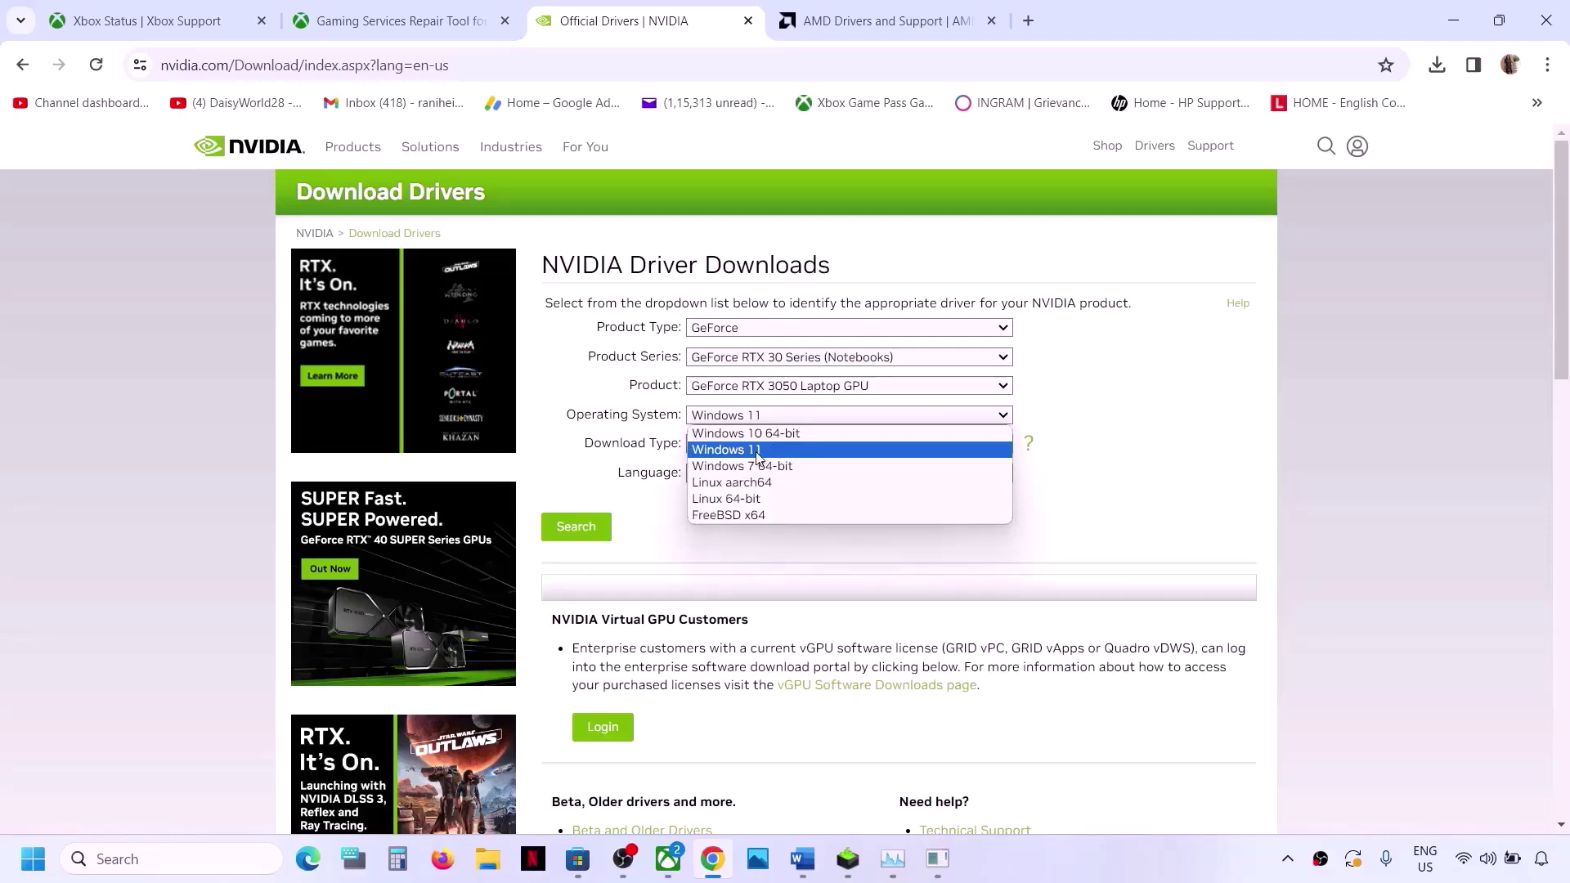
left_click(769, 450)
left_click(583, 528)
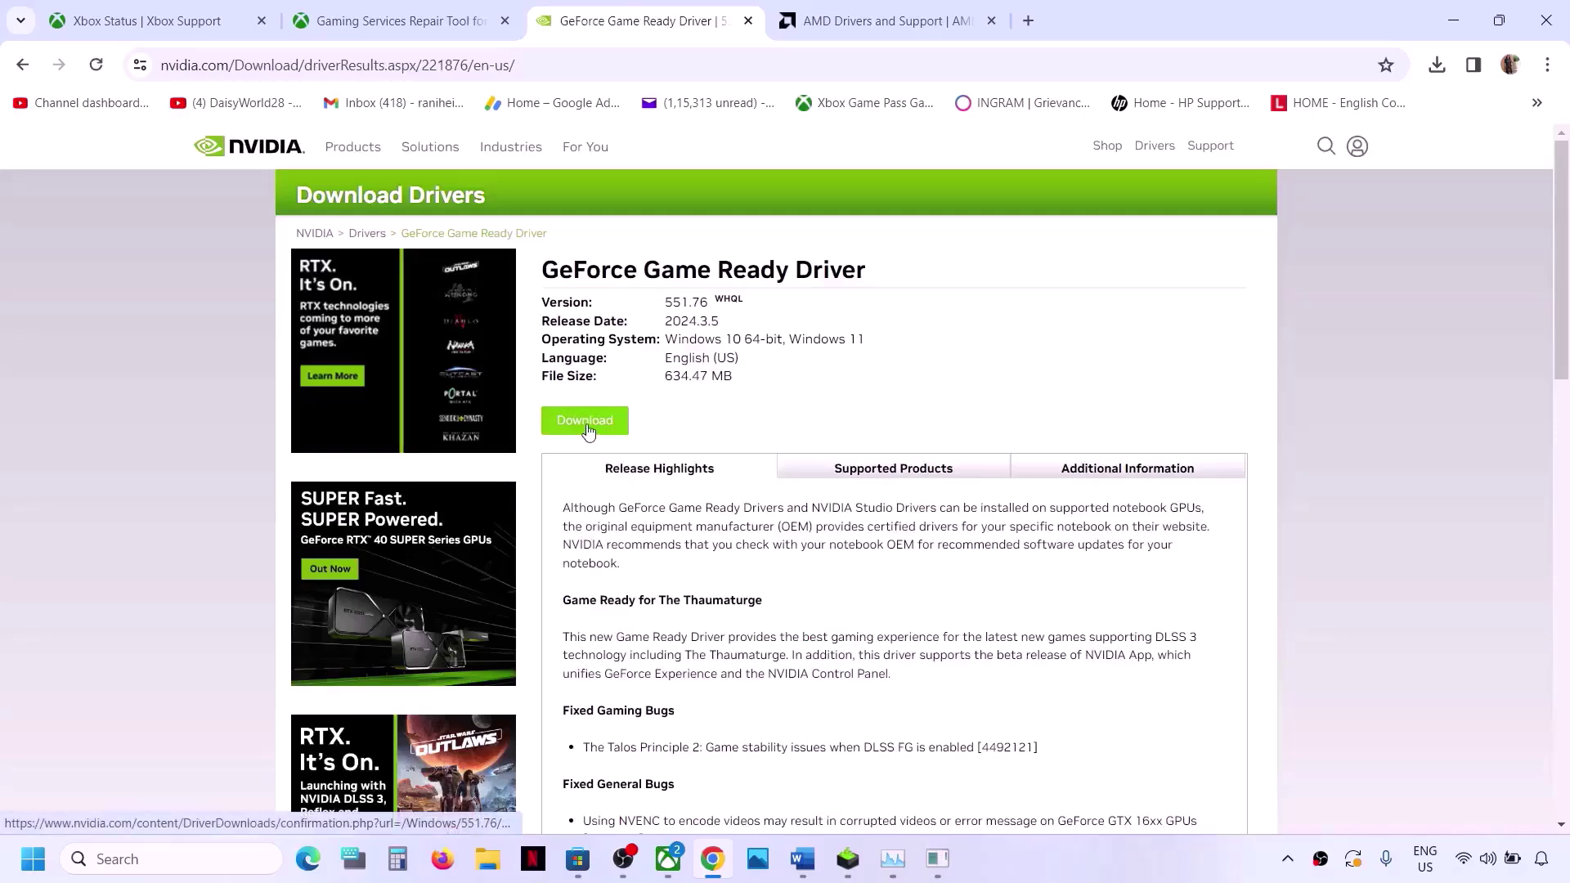
- Download the GeForce Game Ready Driver 551.76 installer and check its progress in the browser's recent downloads
left_click(587, 425)
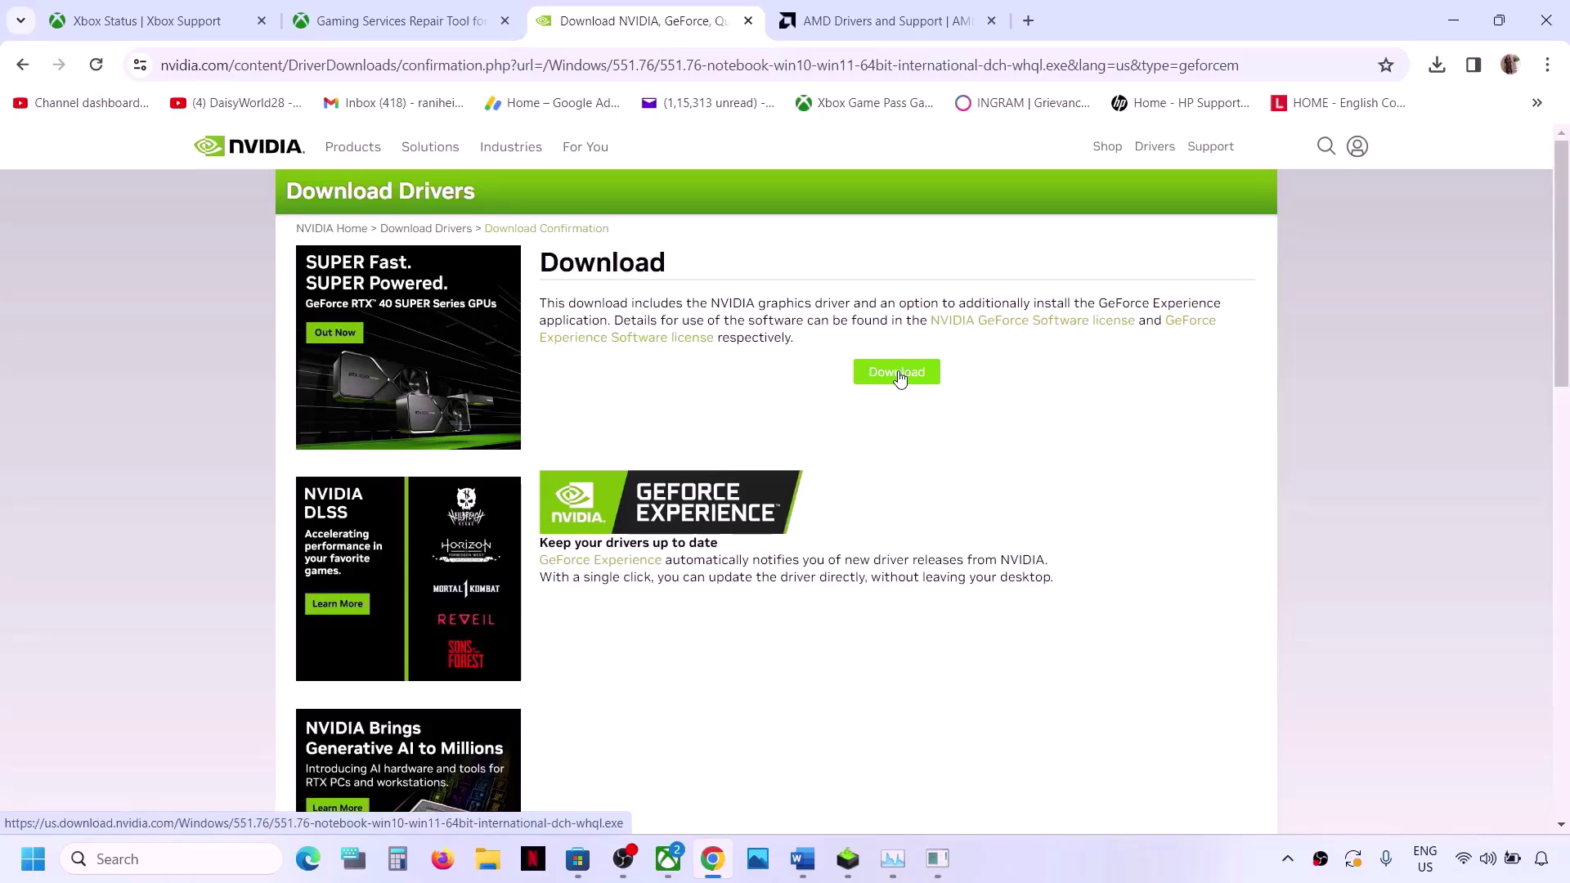
left_click(899, 378)
left_click(1436, 65)
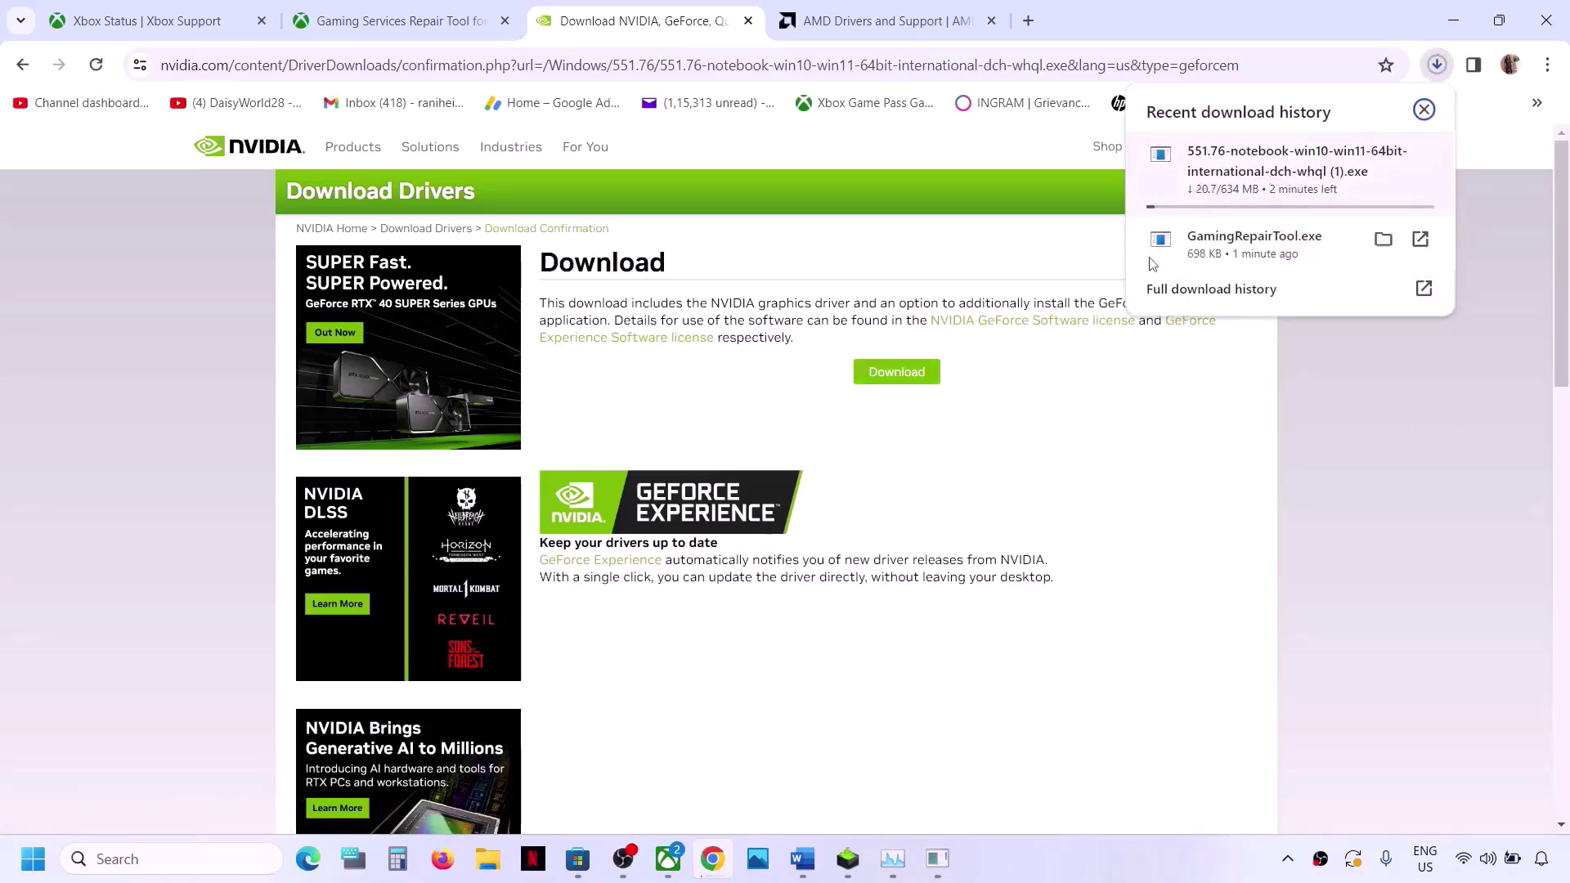
- In the NVIDIA Installer, accept the license, choose Custom (Advanced) and enable Perform a clean installation, then return to the browser
left_click(846, 860)
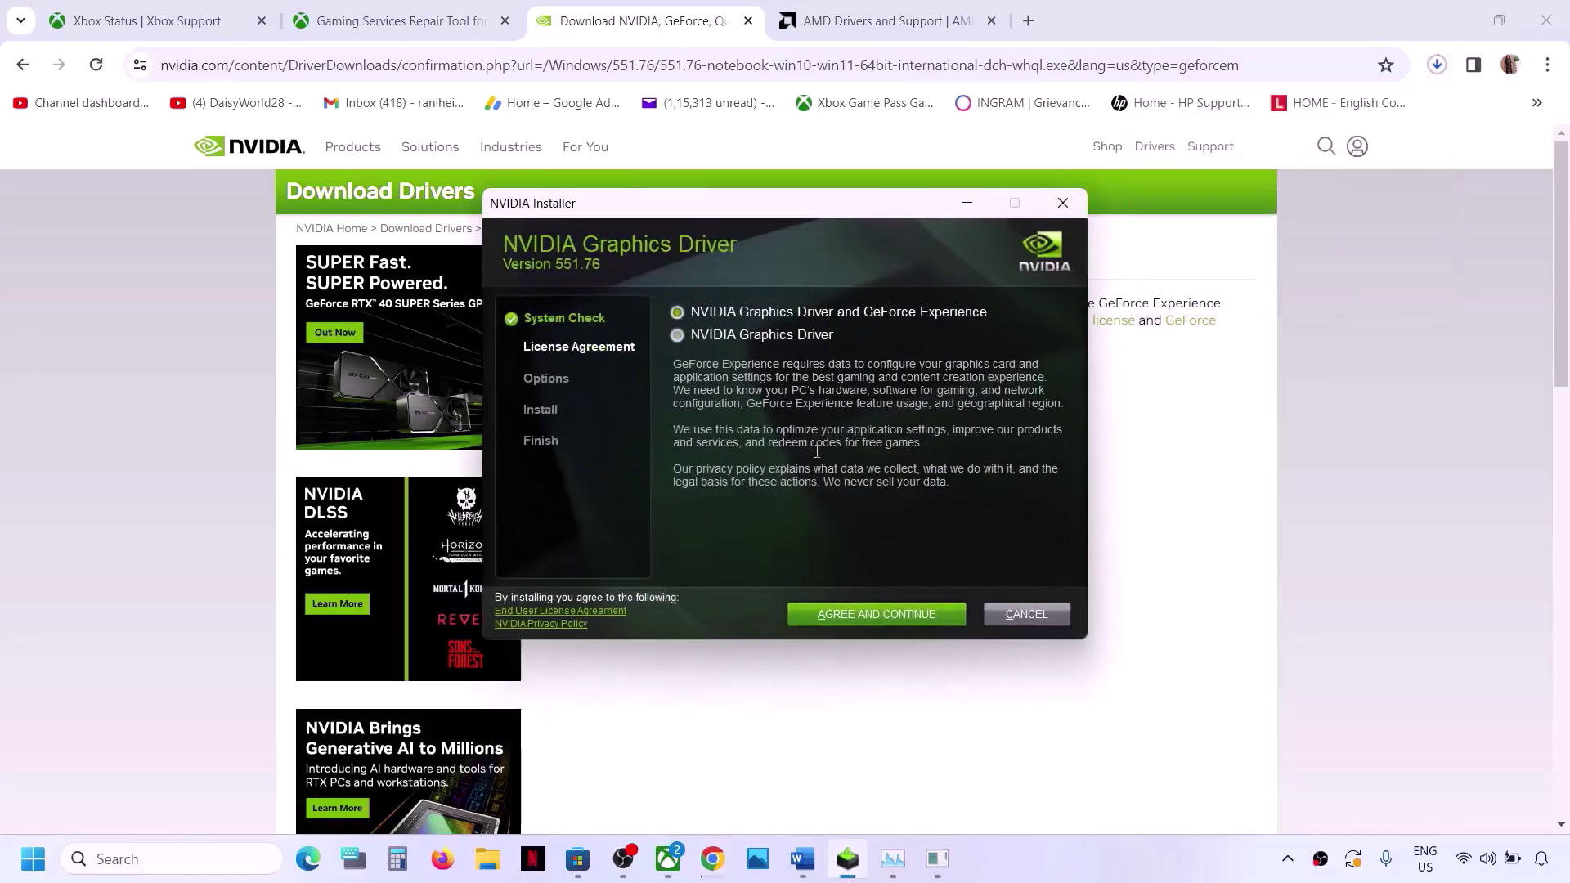
left_click(869, 626)
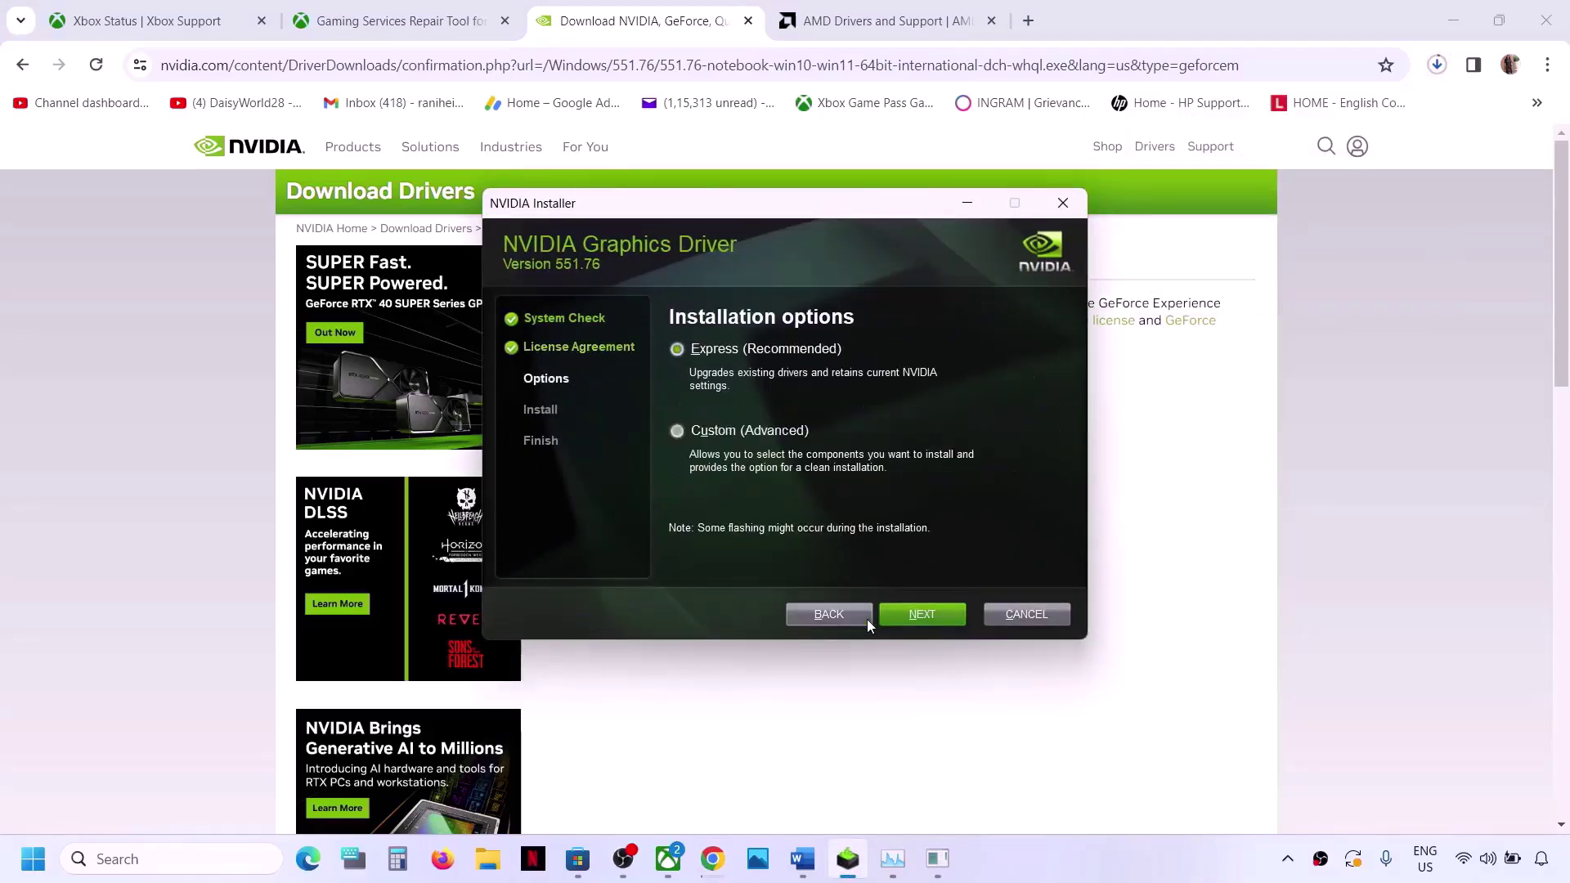
left_click(678, 431)
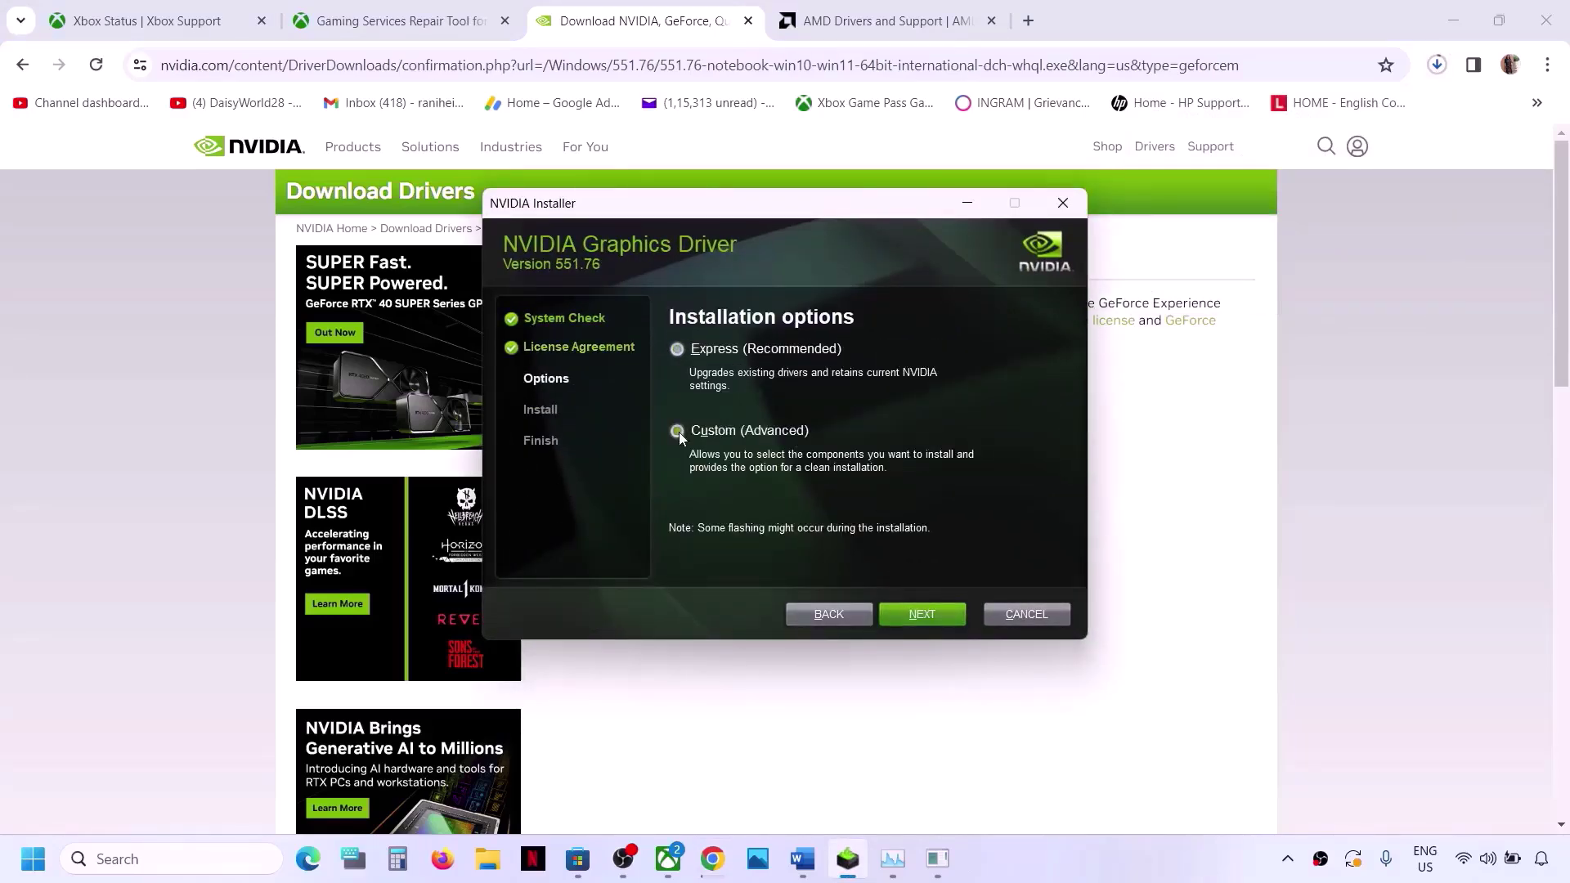
left_click(910, 617)
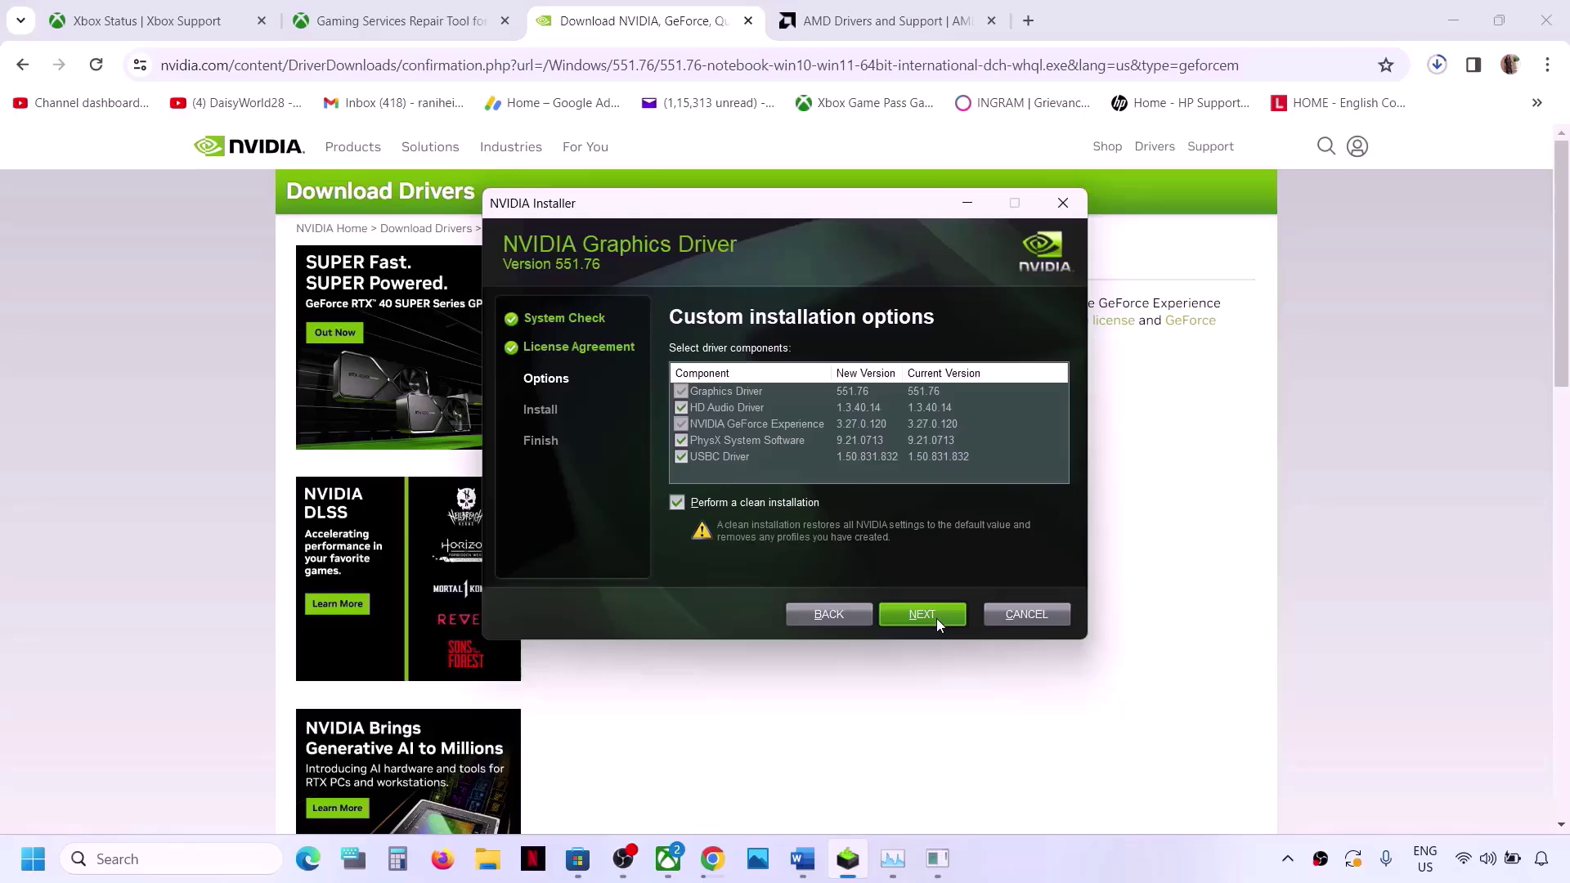
key("super+f")
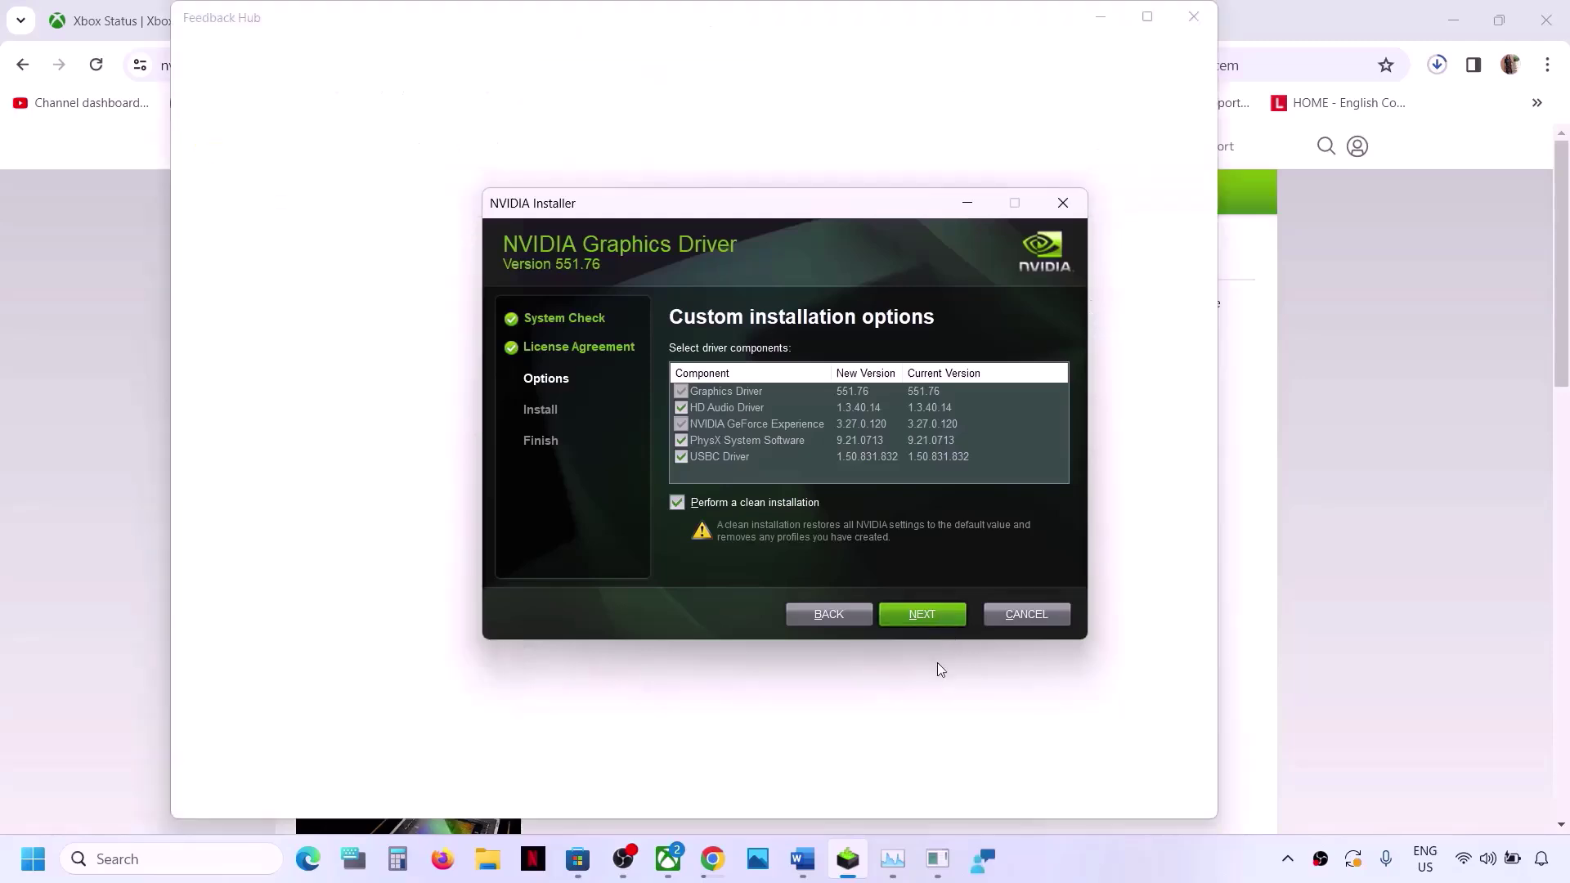
left_click(1368, 501)
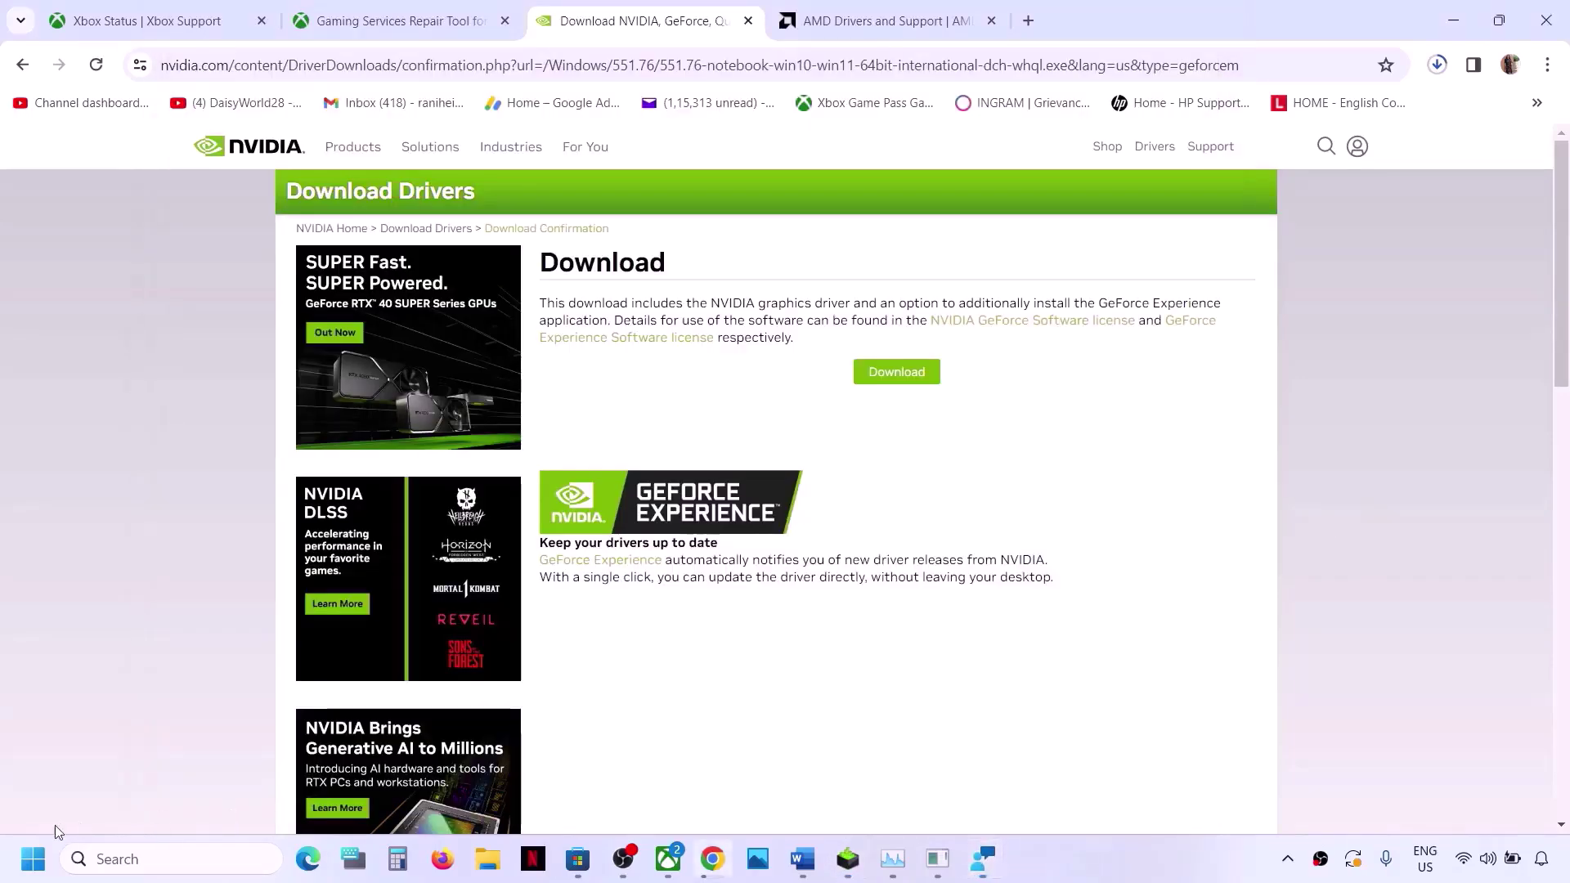
- View the Windows restart option among the power choices and close them without restarting
left_click(32, 859)
left_click(594, 788)
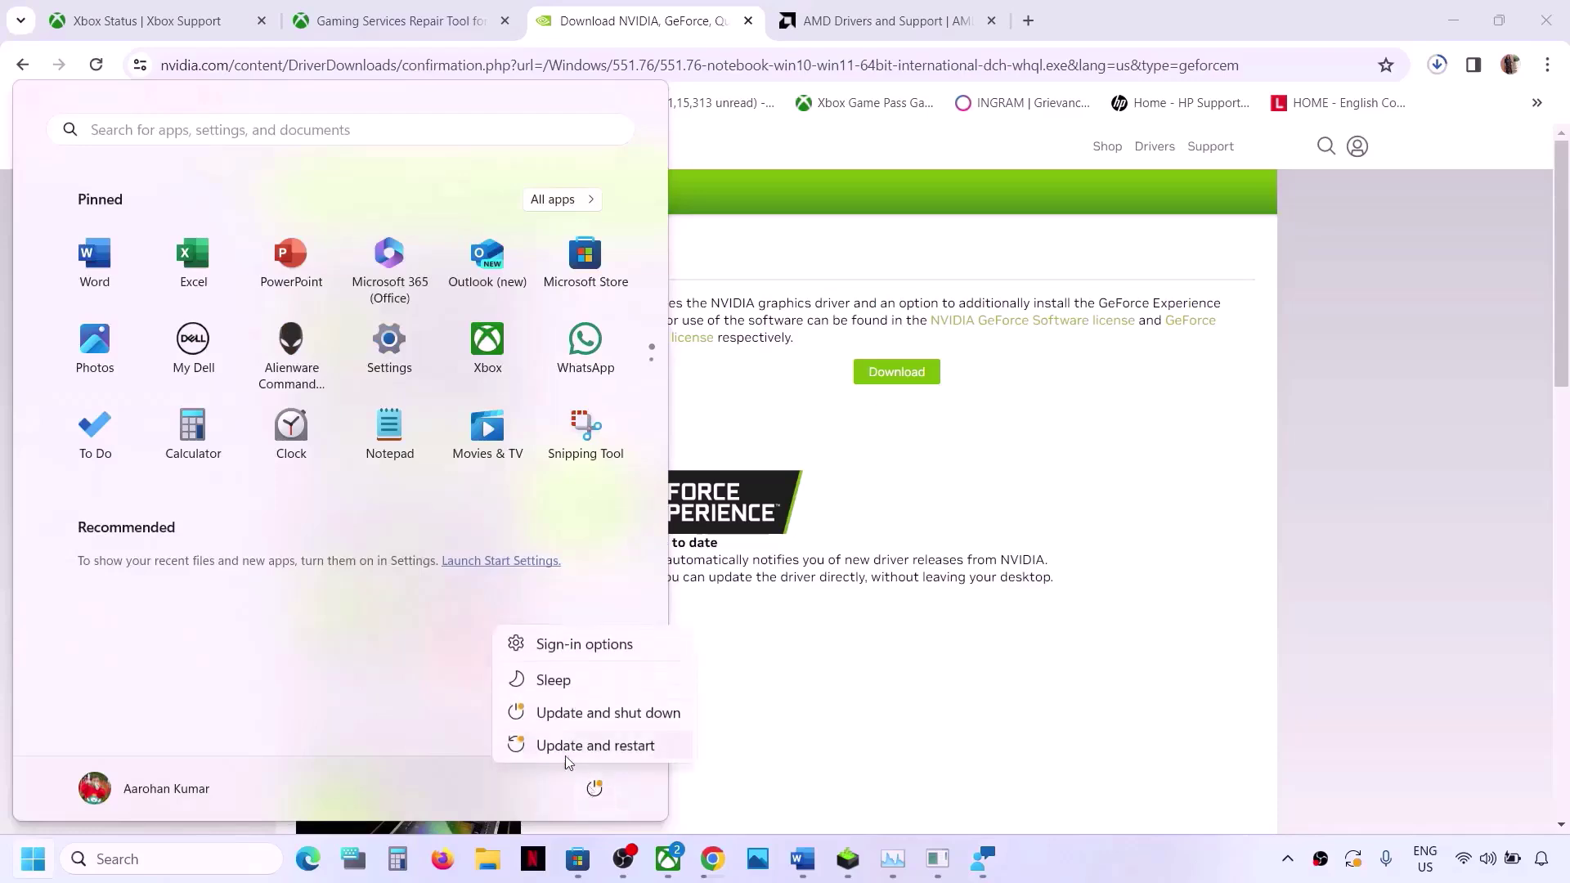
left_click(1013, 677)
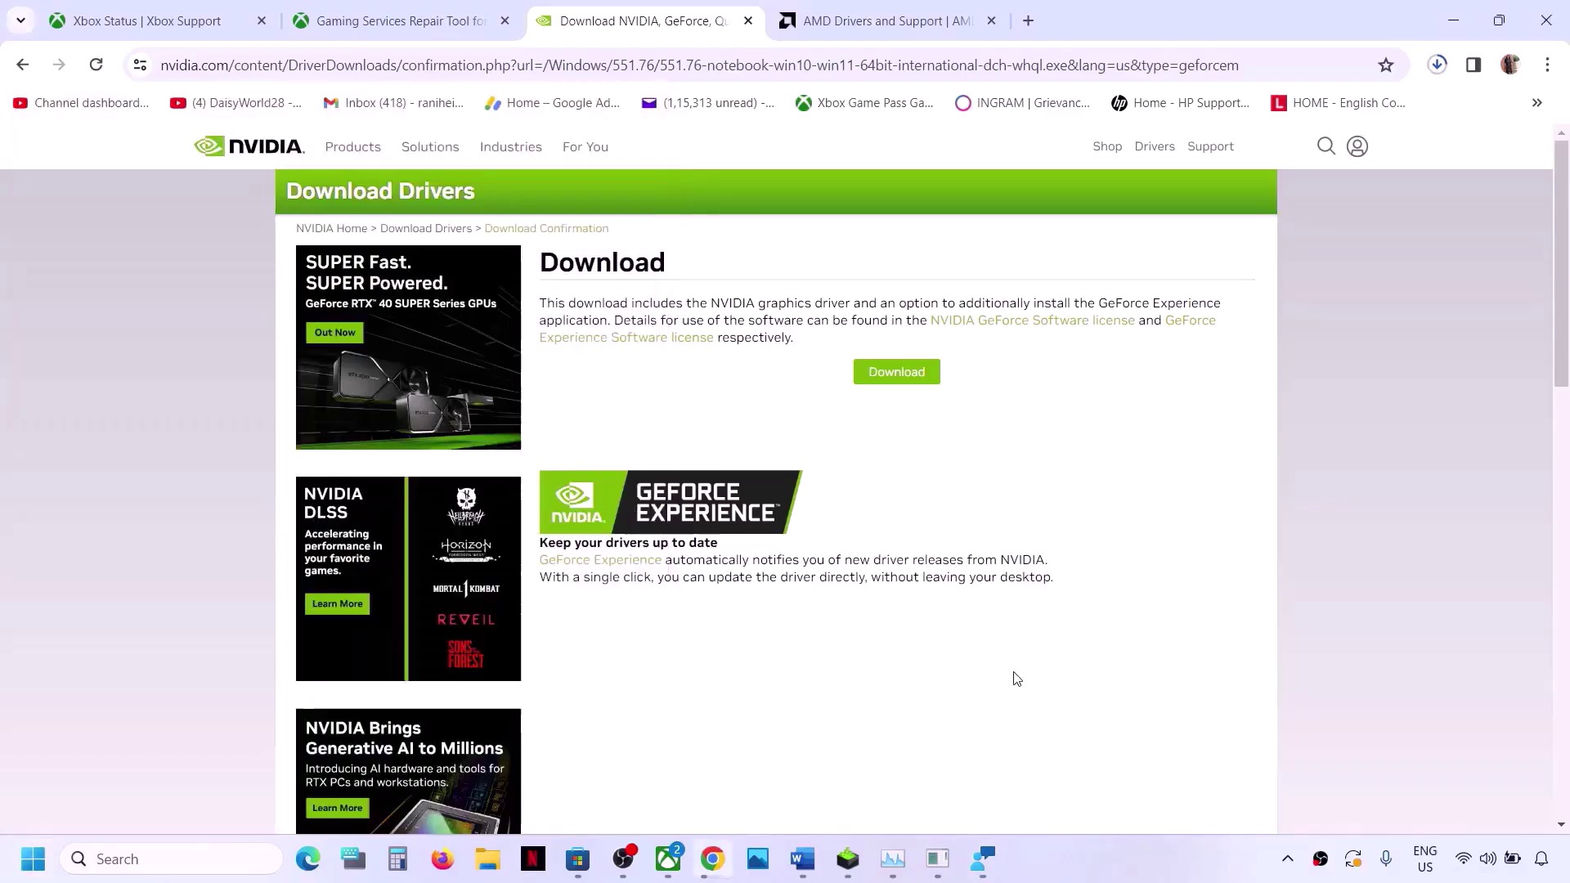
- Return to the Word notes and highlight "Verify & repair the game" in Step 5
left_click(802, 859)
scroll(592, 583, "down", 1)
scroll(592, 582, "down", 3)
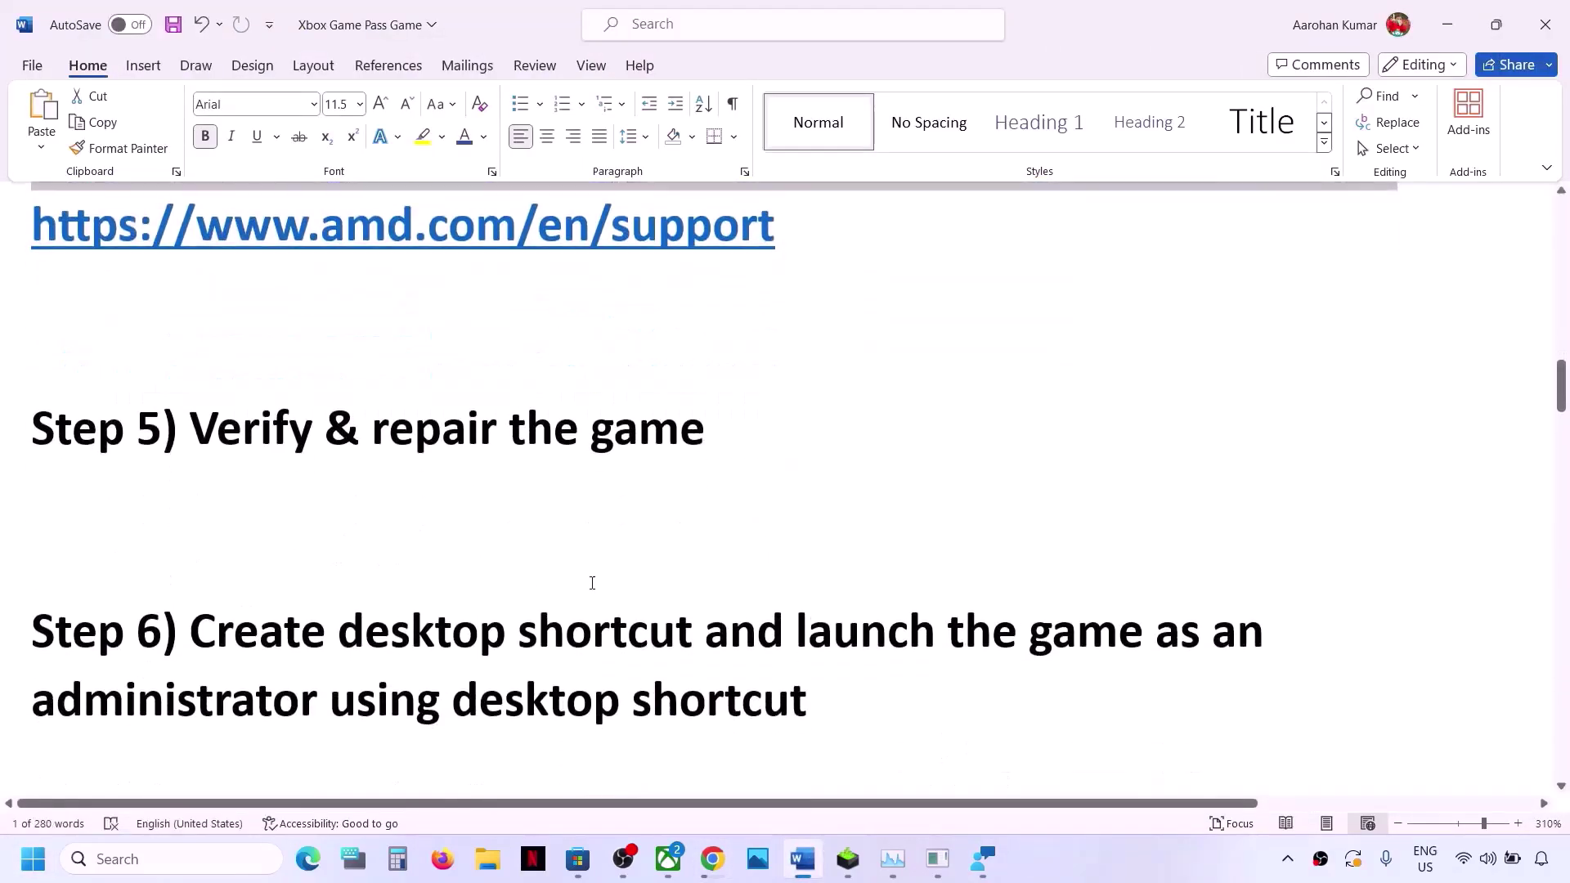
scroll(561, 550, "up", 1)
left_click_drag(709, 566, 736, 569)
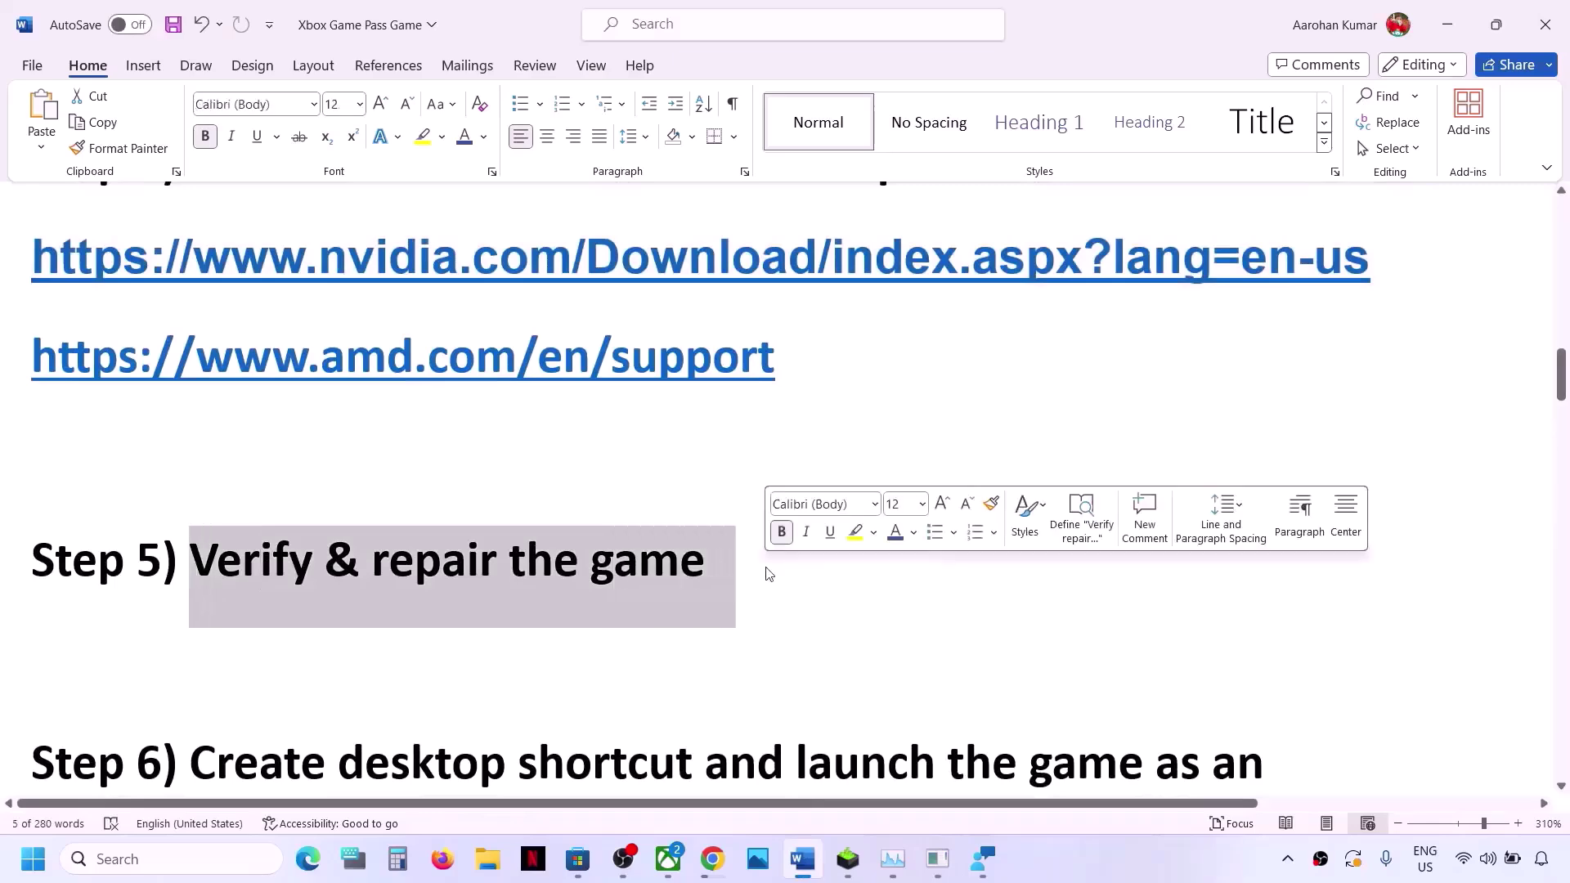
- Dismiss the Xbox app's update prompt without updating and close the GamingRepairTool.exe console window
left_click(668, 867)
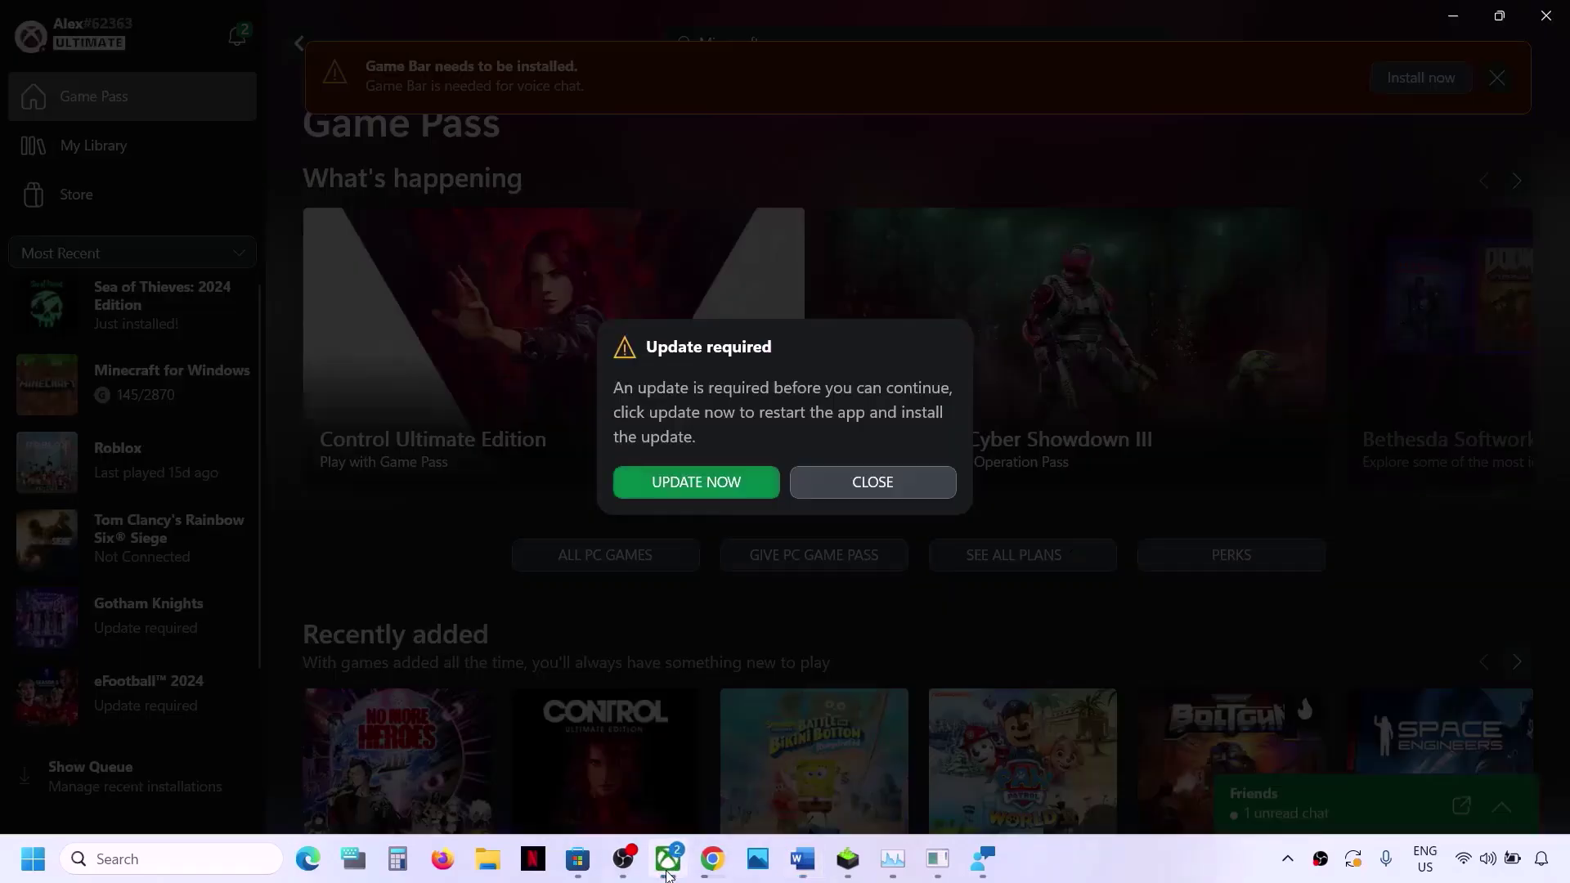
left_click(876, 482)
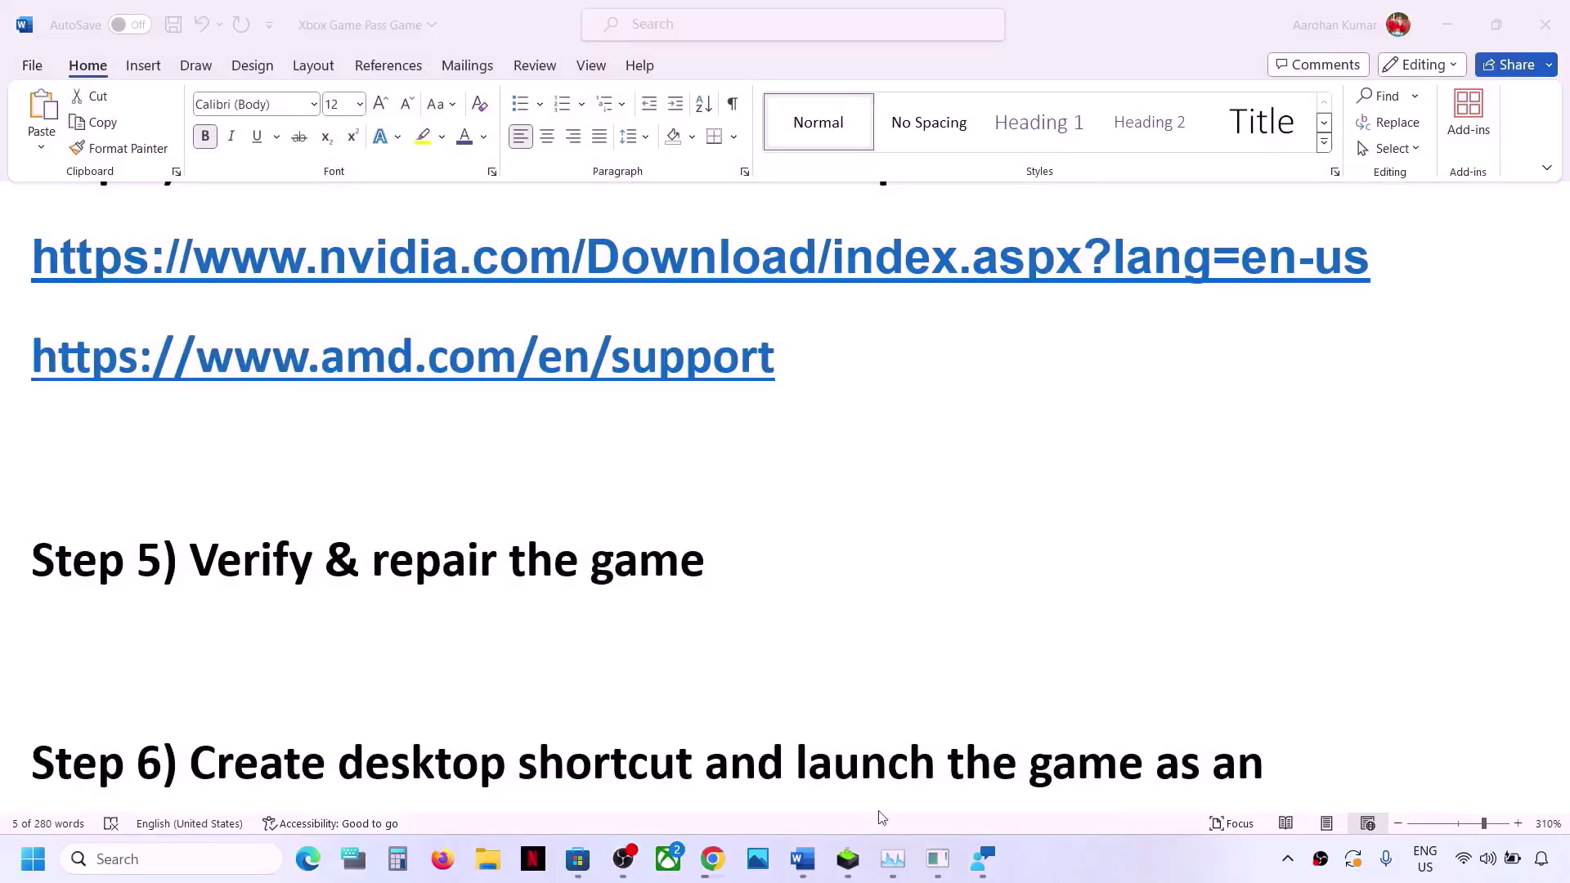
left_click(938, 862)
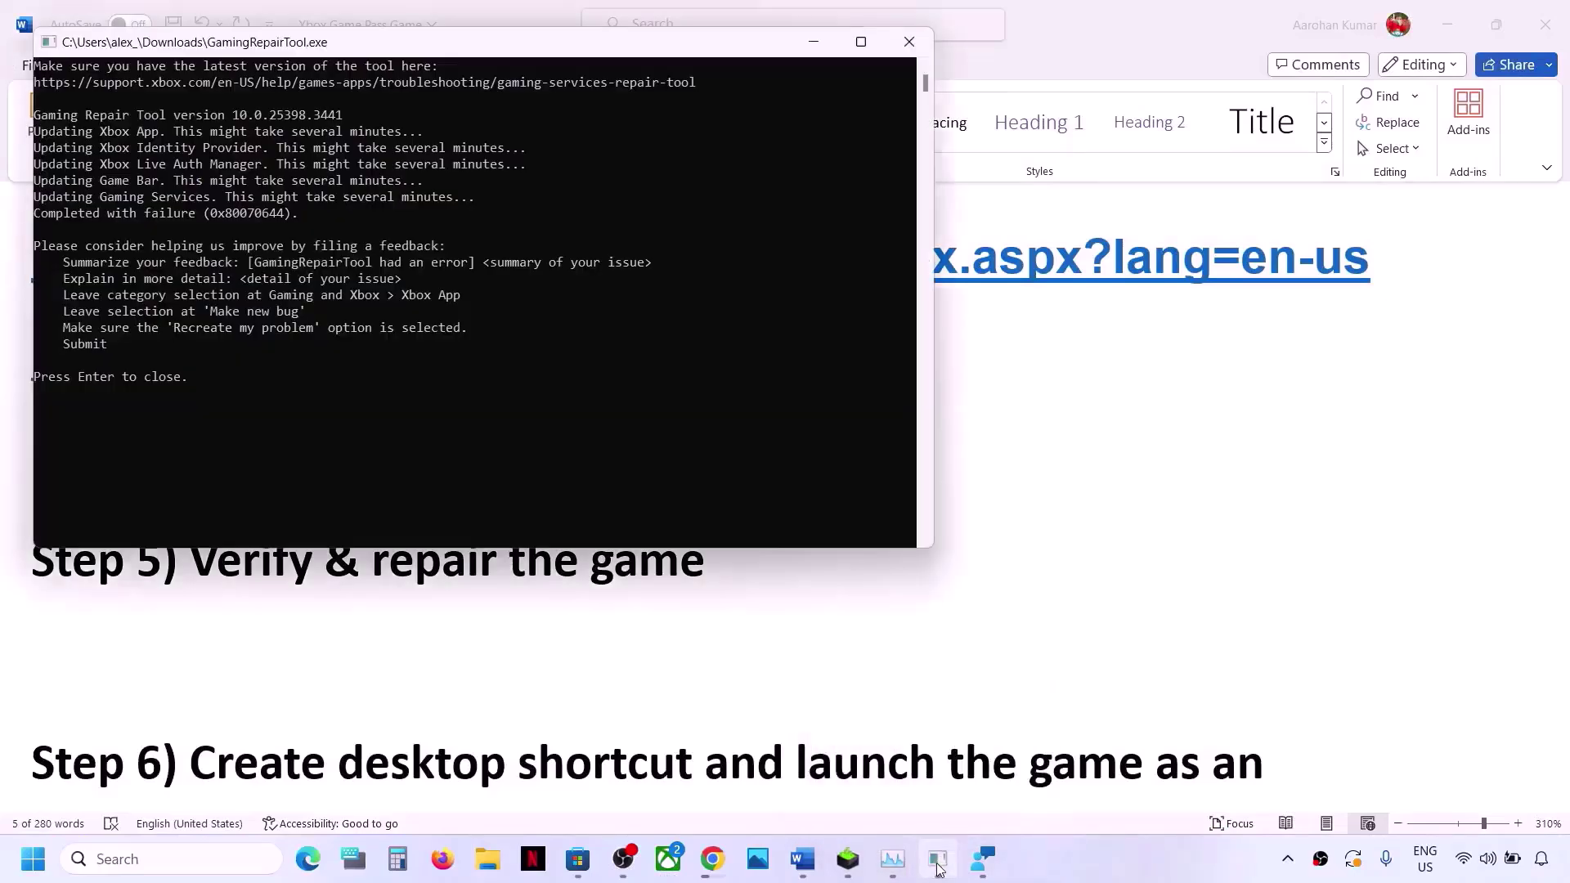
key("Return")
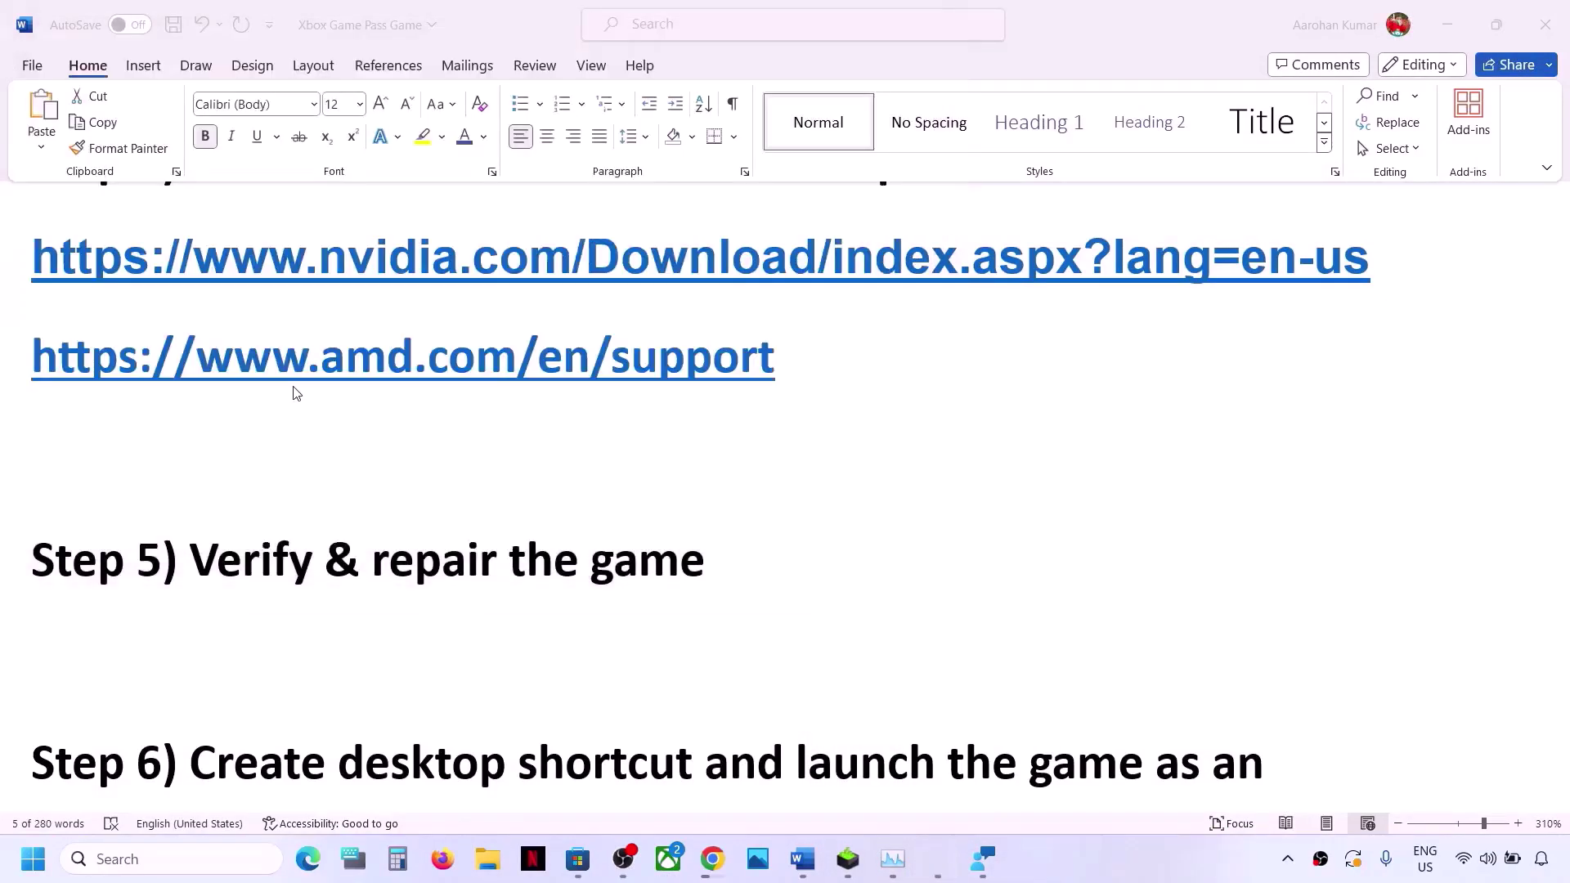
- Switch to the Xbox app, verify and repair the files of Sea of Thieves: 2024 Edition, and open the game's page
left_click(671, 861)
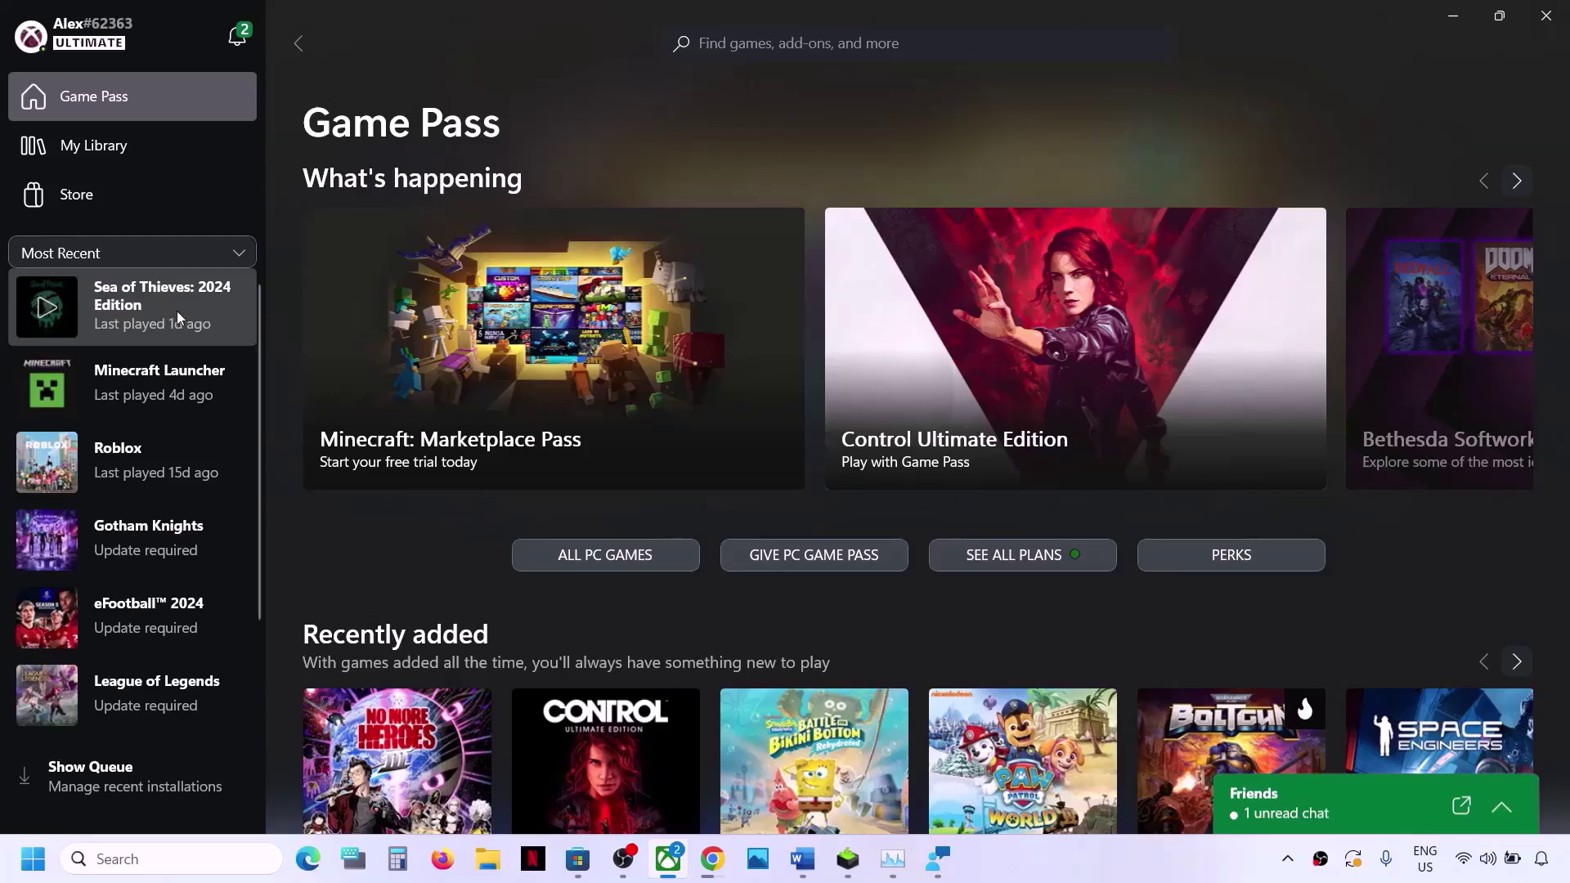
right_click(134, 307)
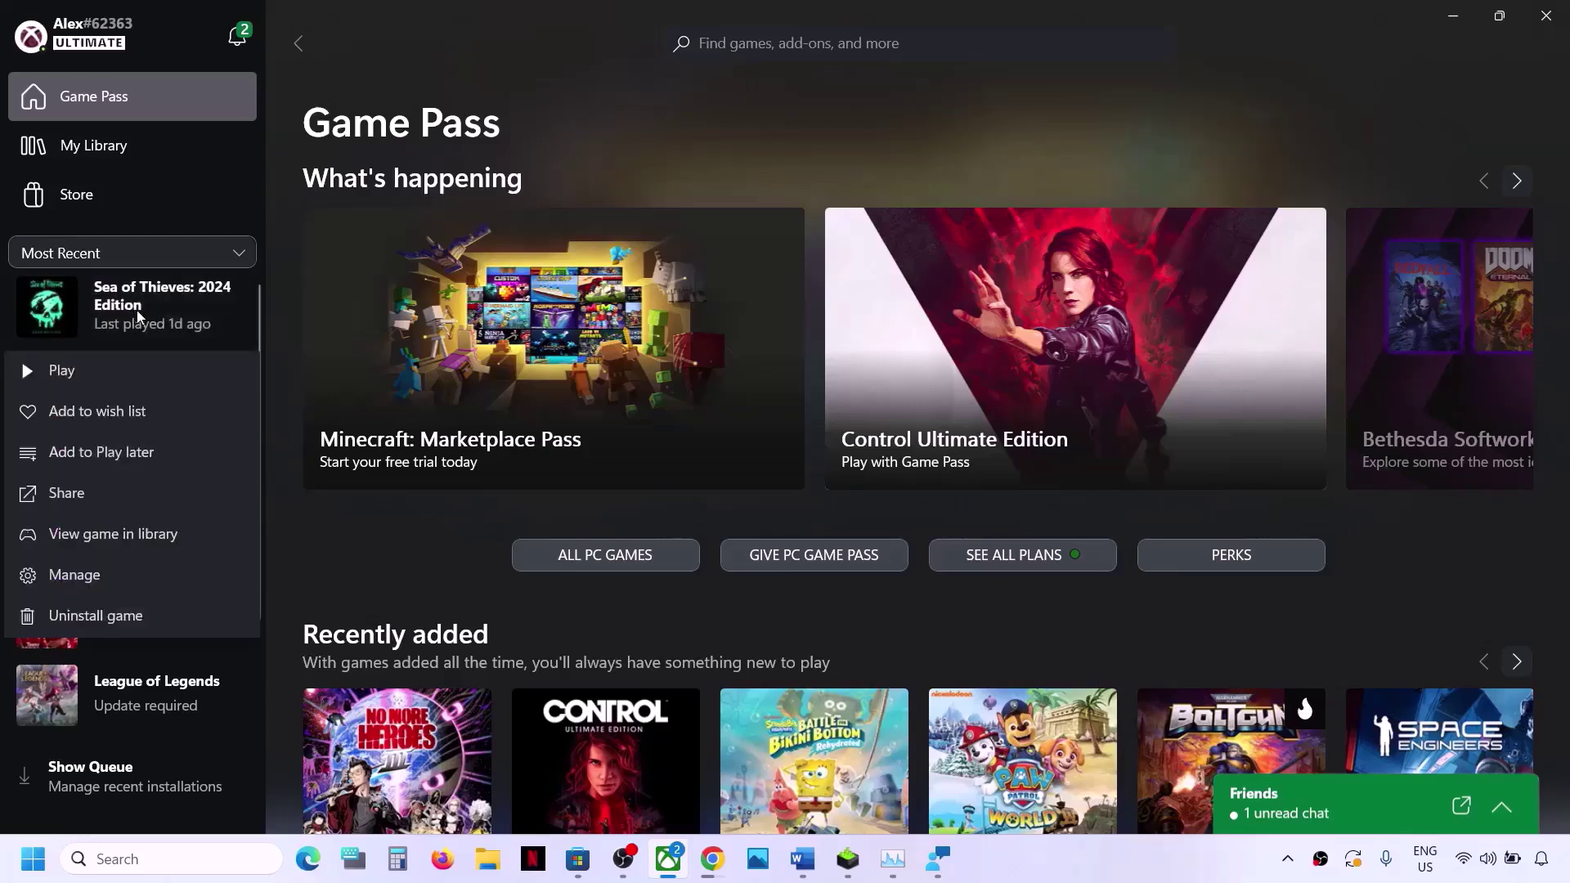
left_click(97, 577)
left_click(858, 211)
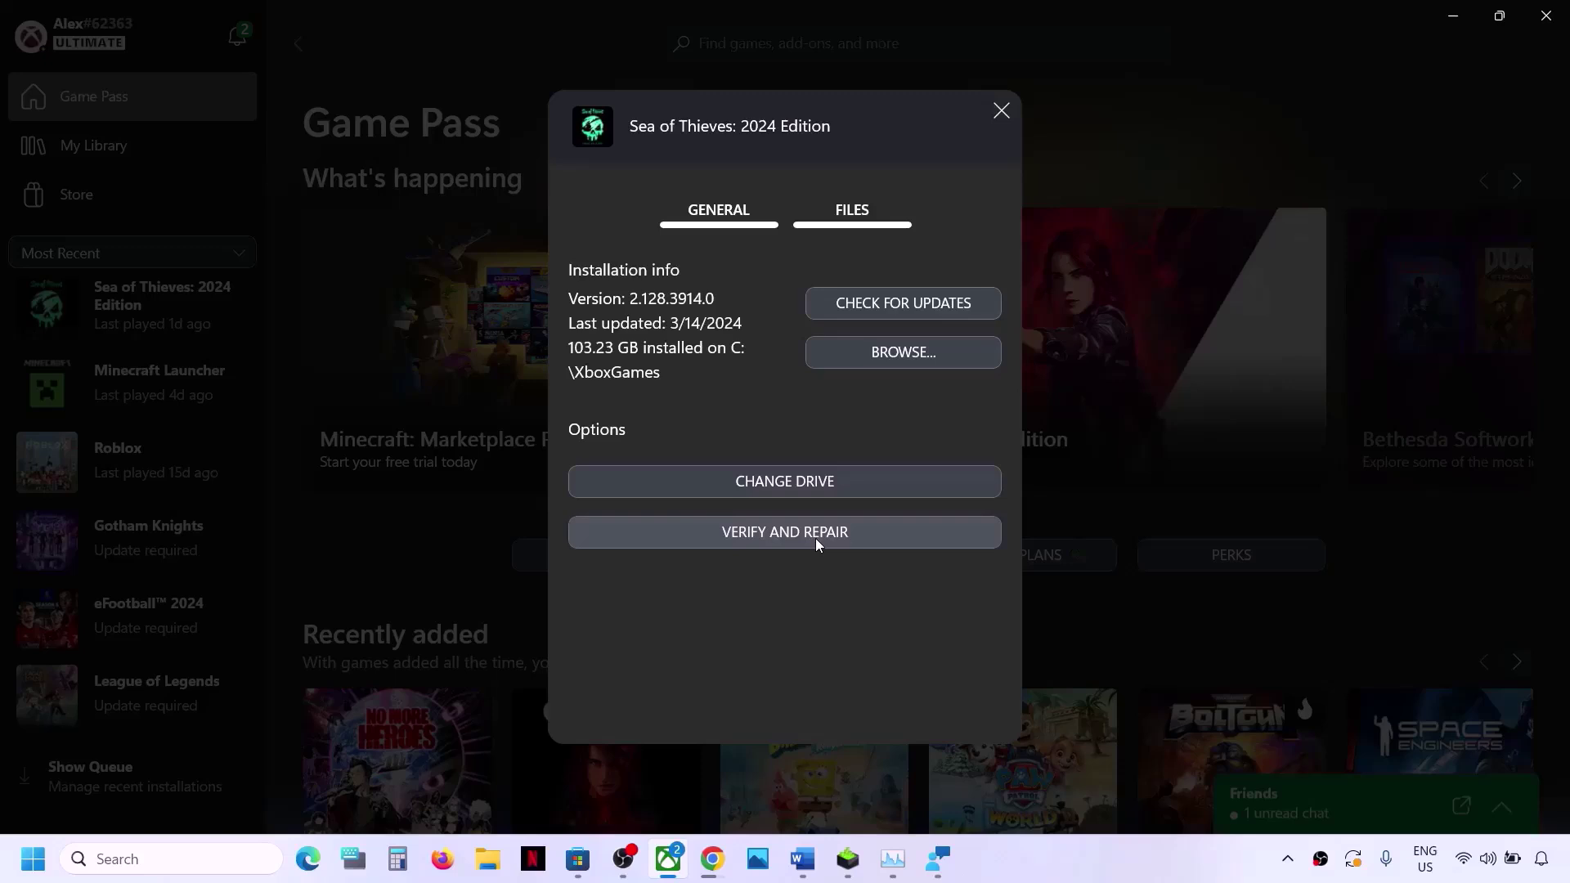
left_click(793, 537)
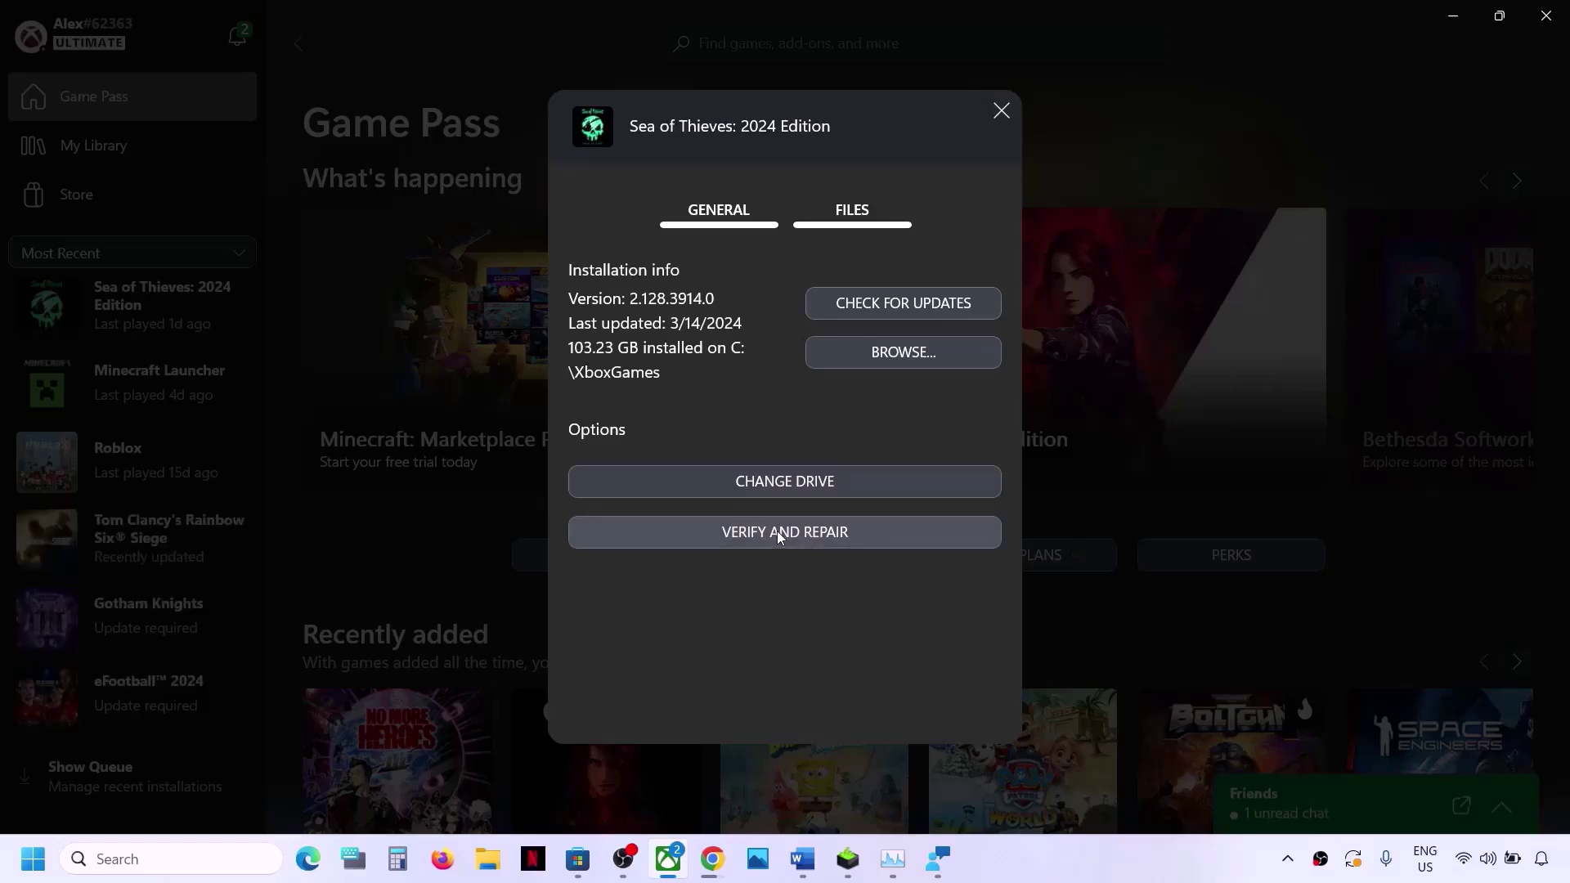
left_click(792, 536)
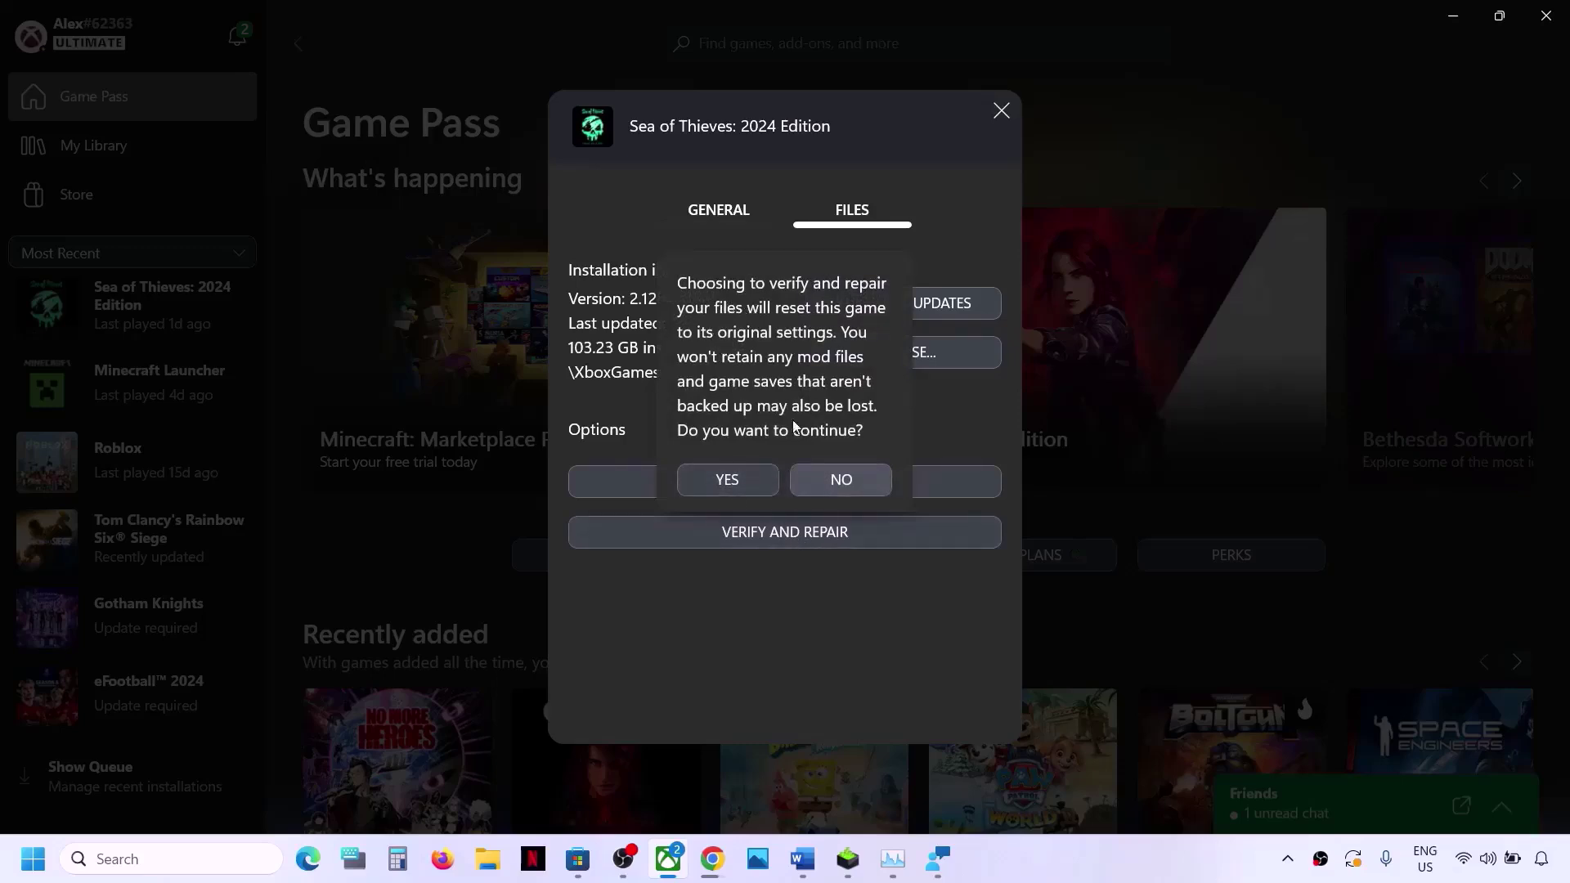
left_click(739, 478)
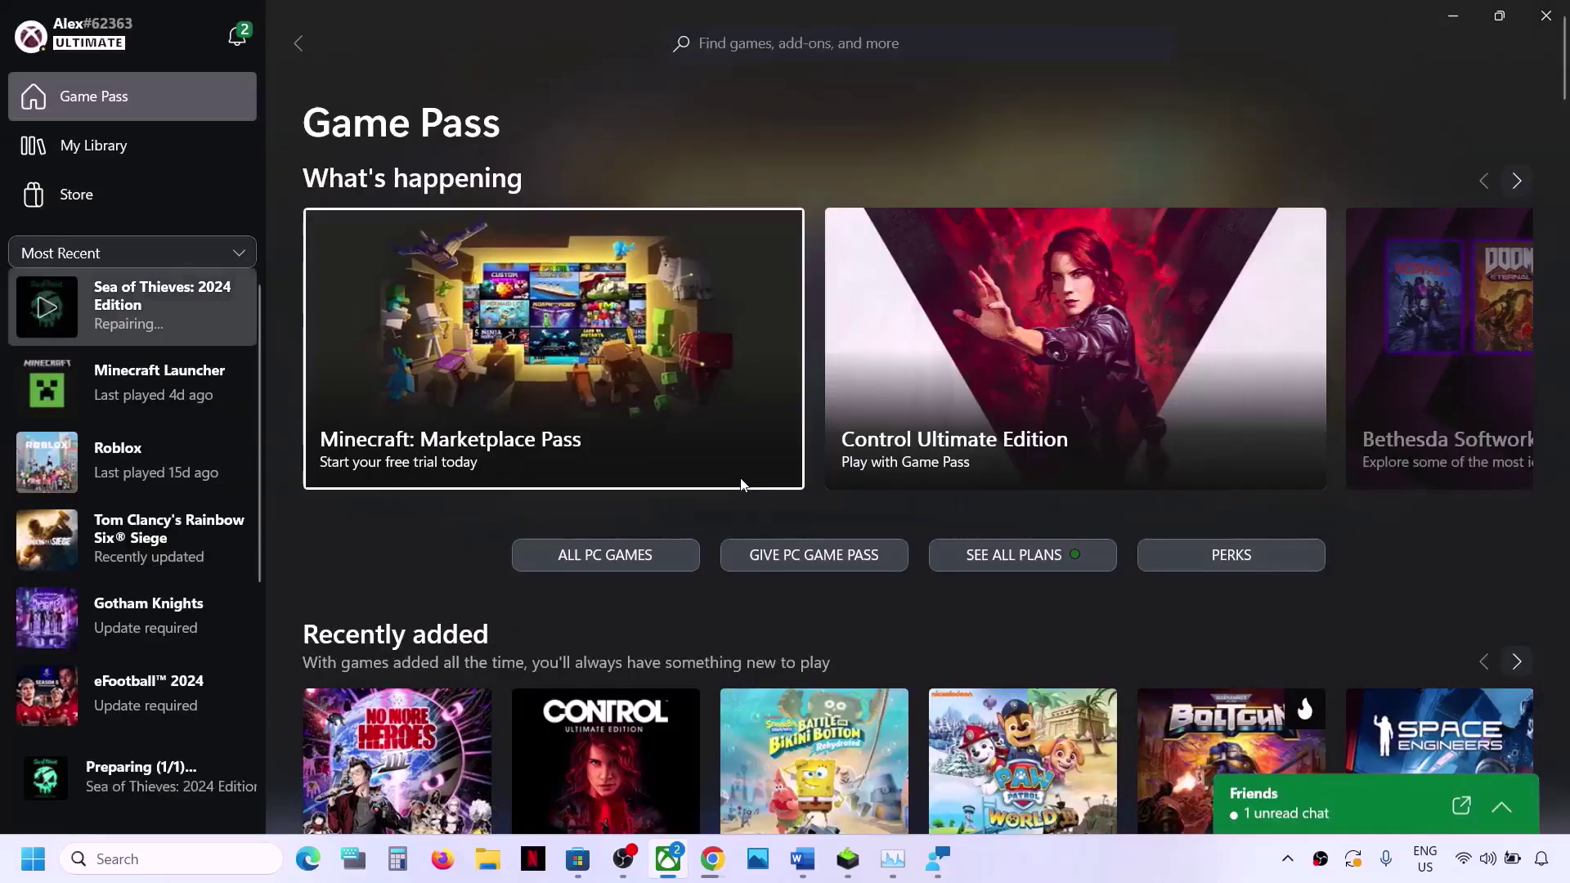
left_click(167, 302)
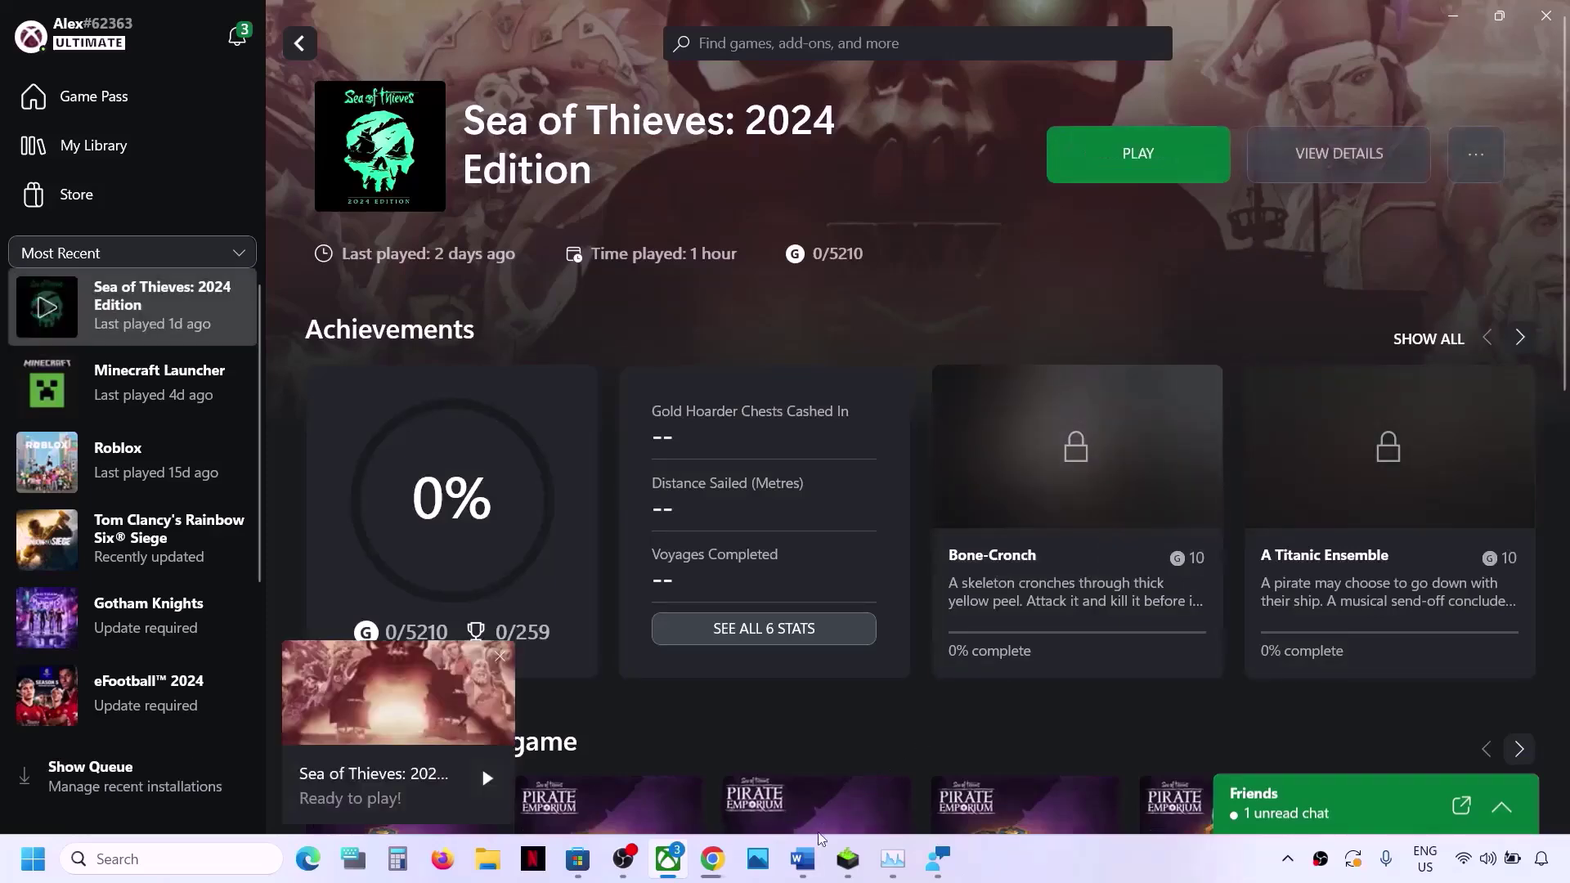
- Return to the Word notes and highlight the Step 6 text about creating a desktop shortcut and launching the game as administrator
left_click(802, 858)
scroll(585, 590, "down", 3)
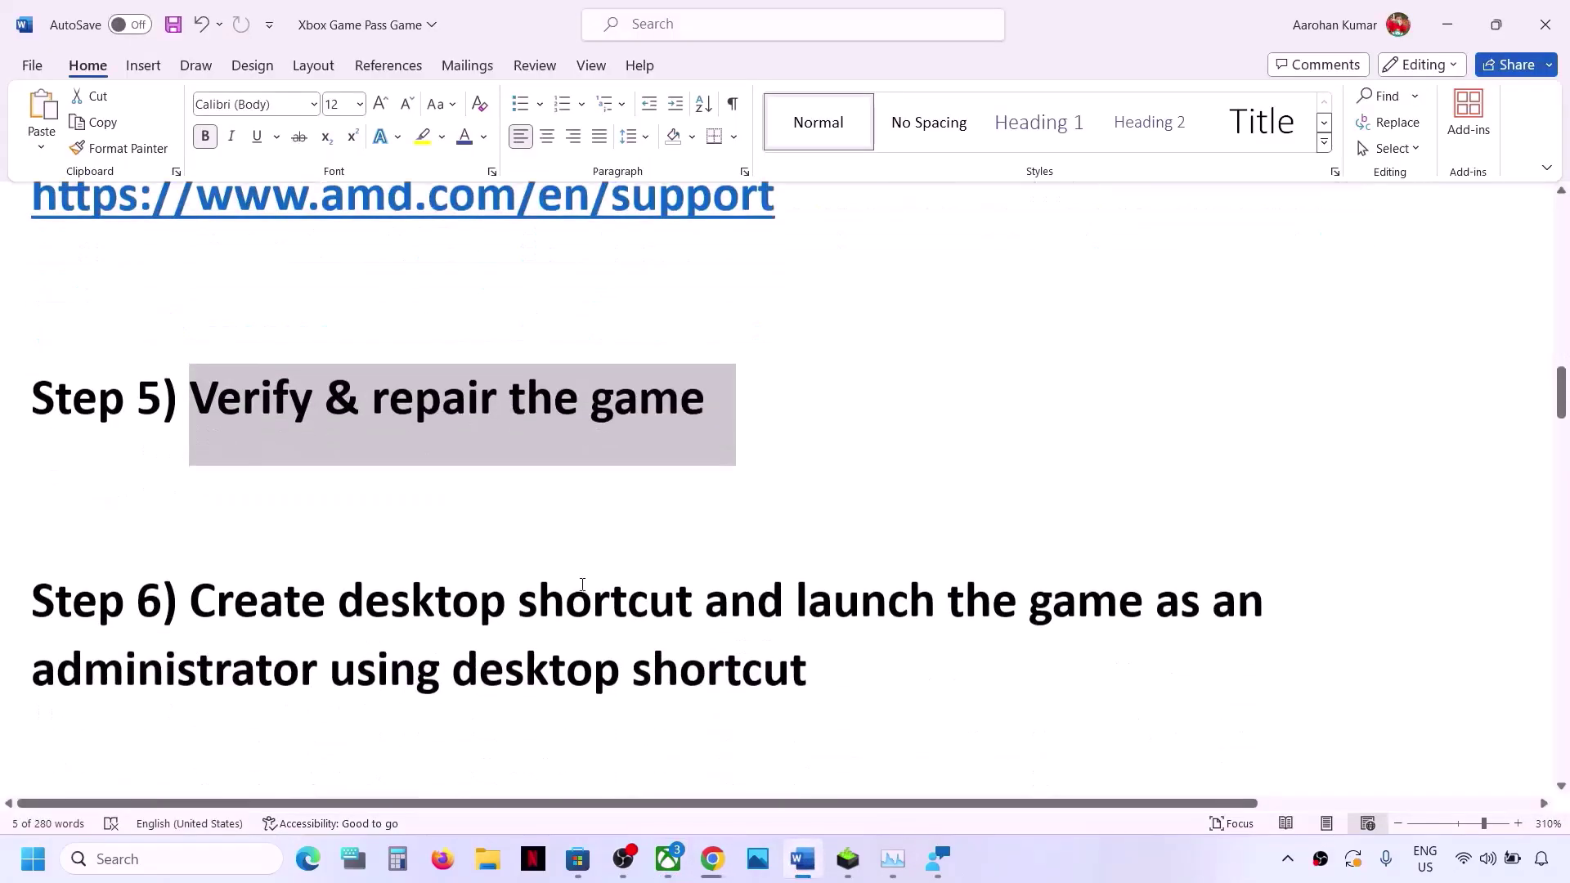
left_click_drag(199, 498, 1016, 550)
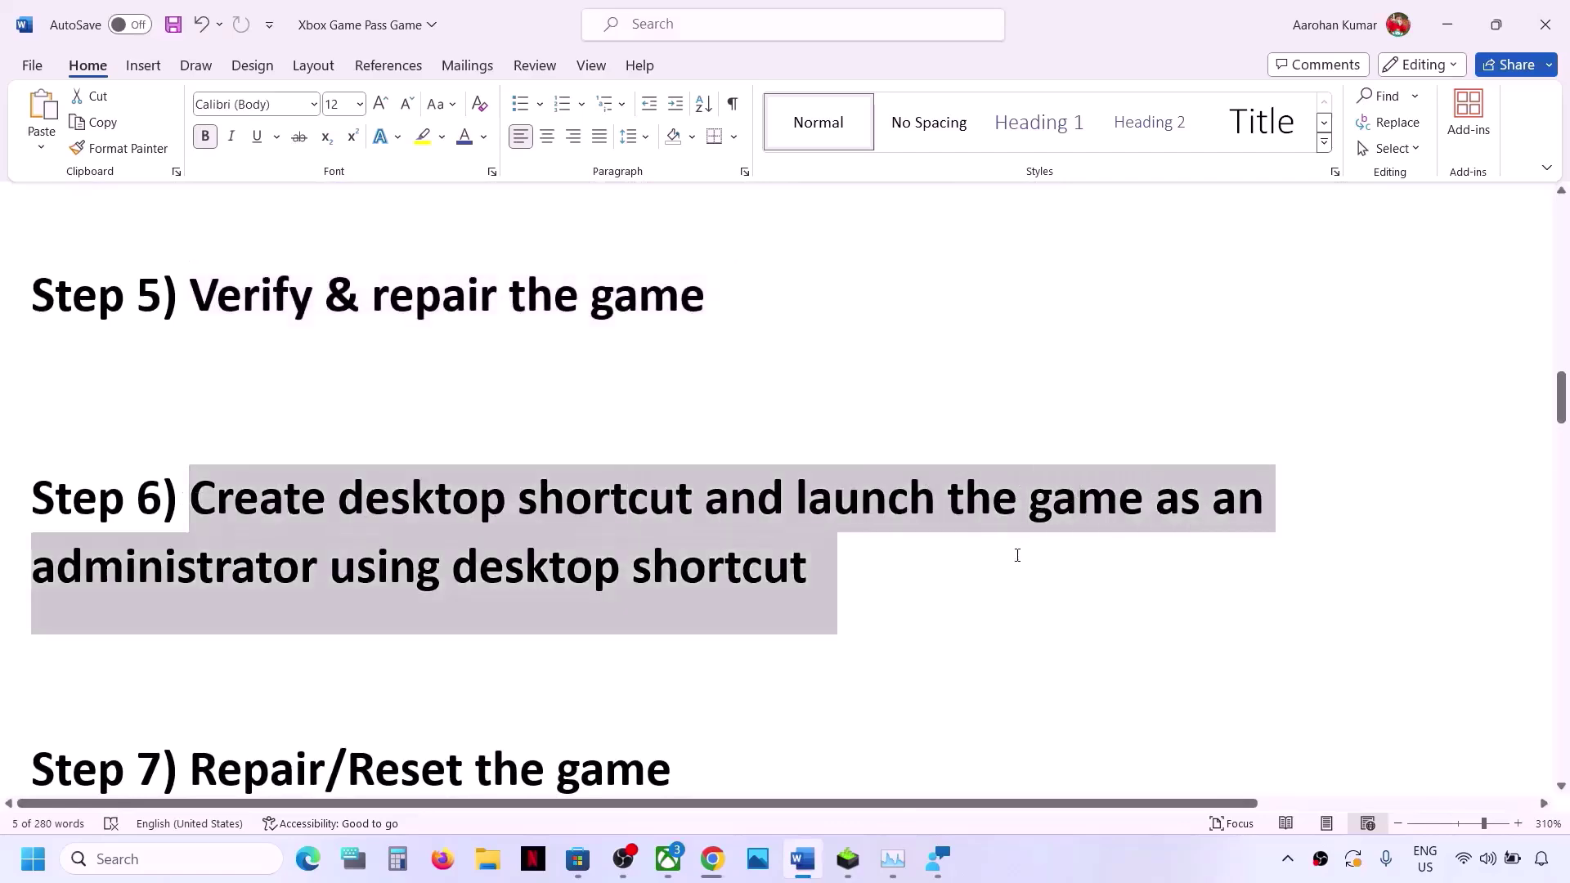
- Create a desktop shortcut for Sea of Thieves from its Xbox app management options and display the shortcut's Run as administrator option
left_click(1447, 24)
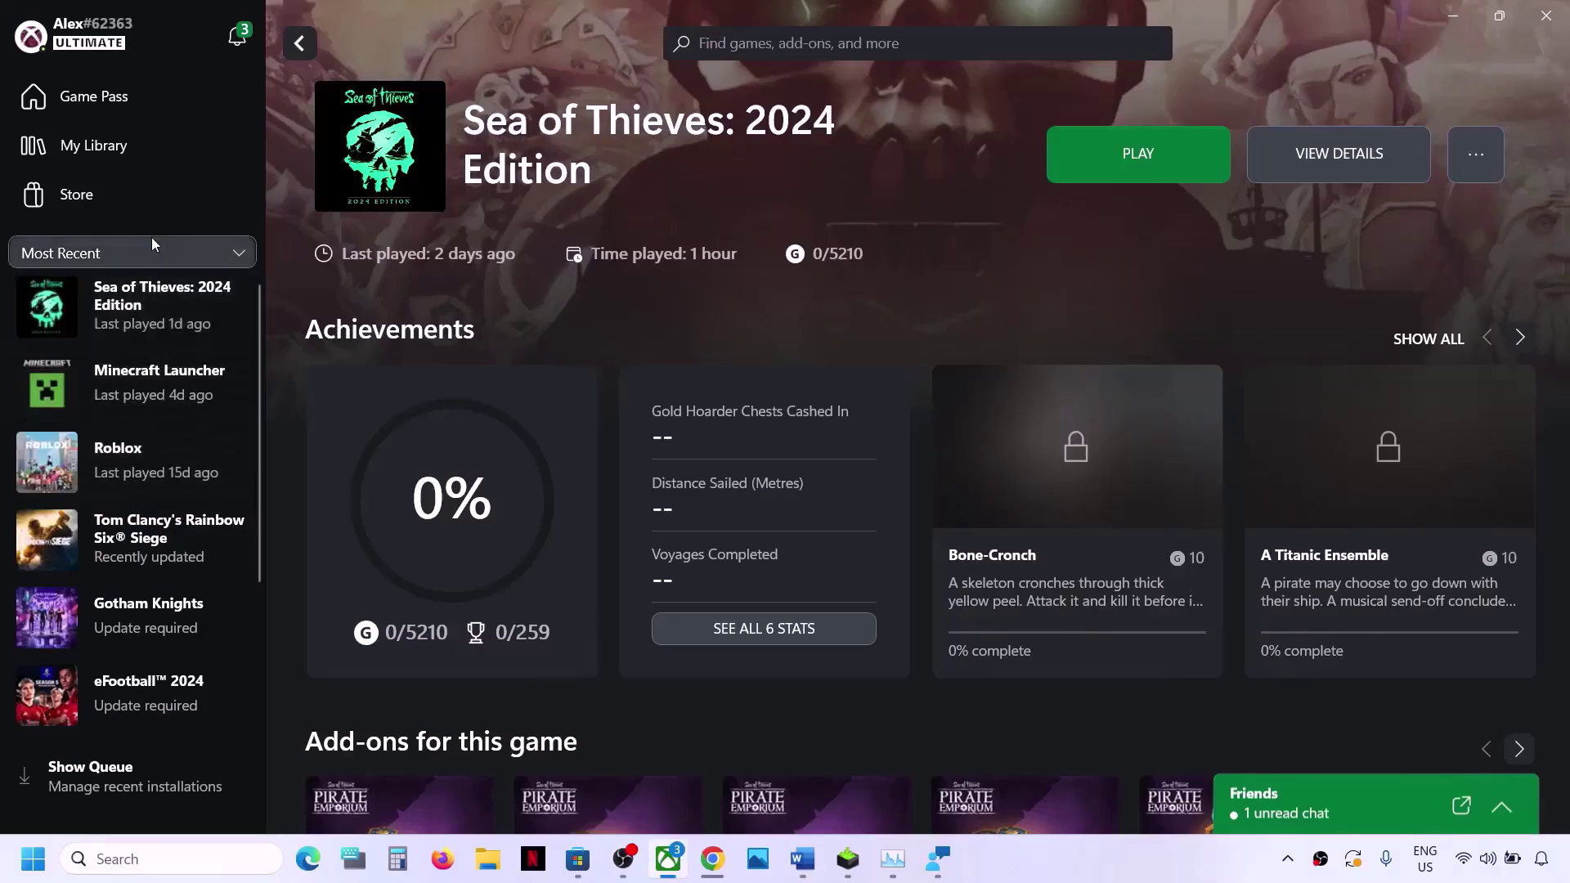
left_click(128, 106)
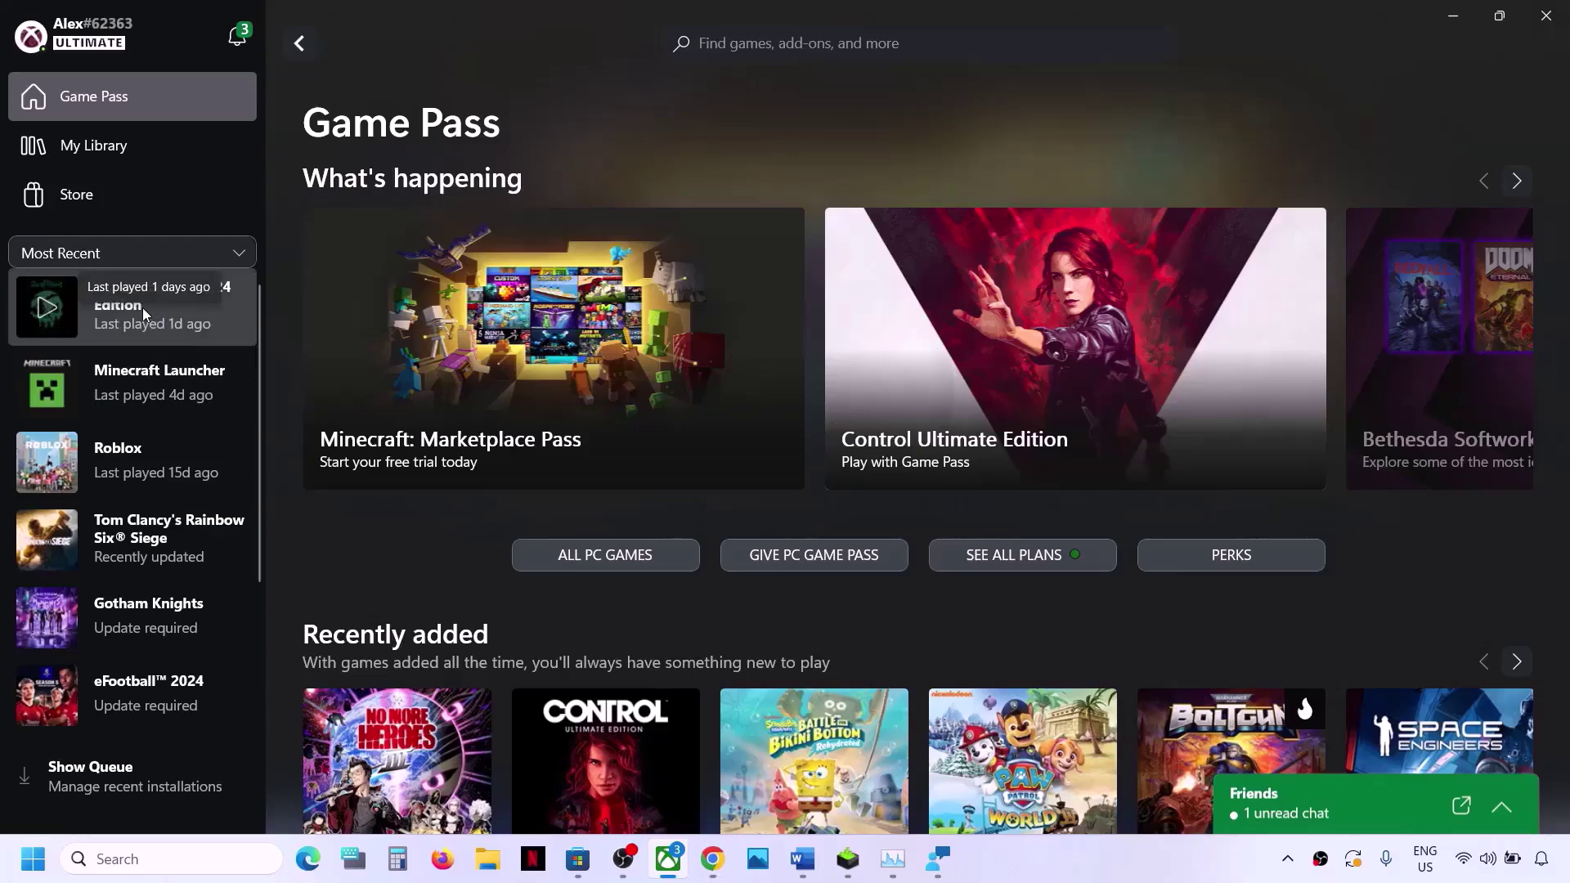
right_click(142, 308)
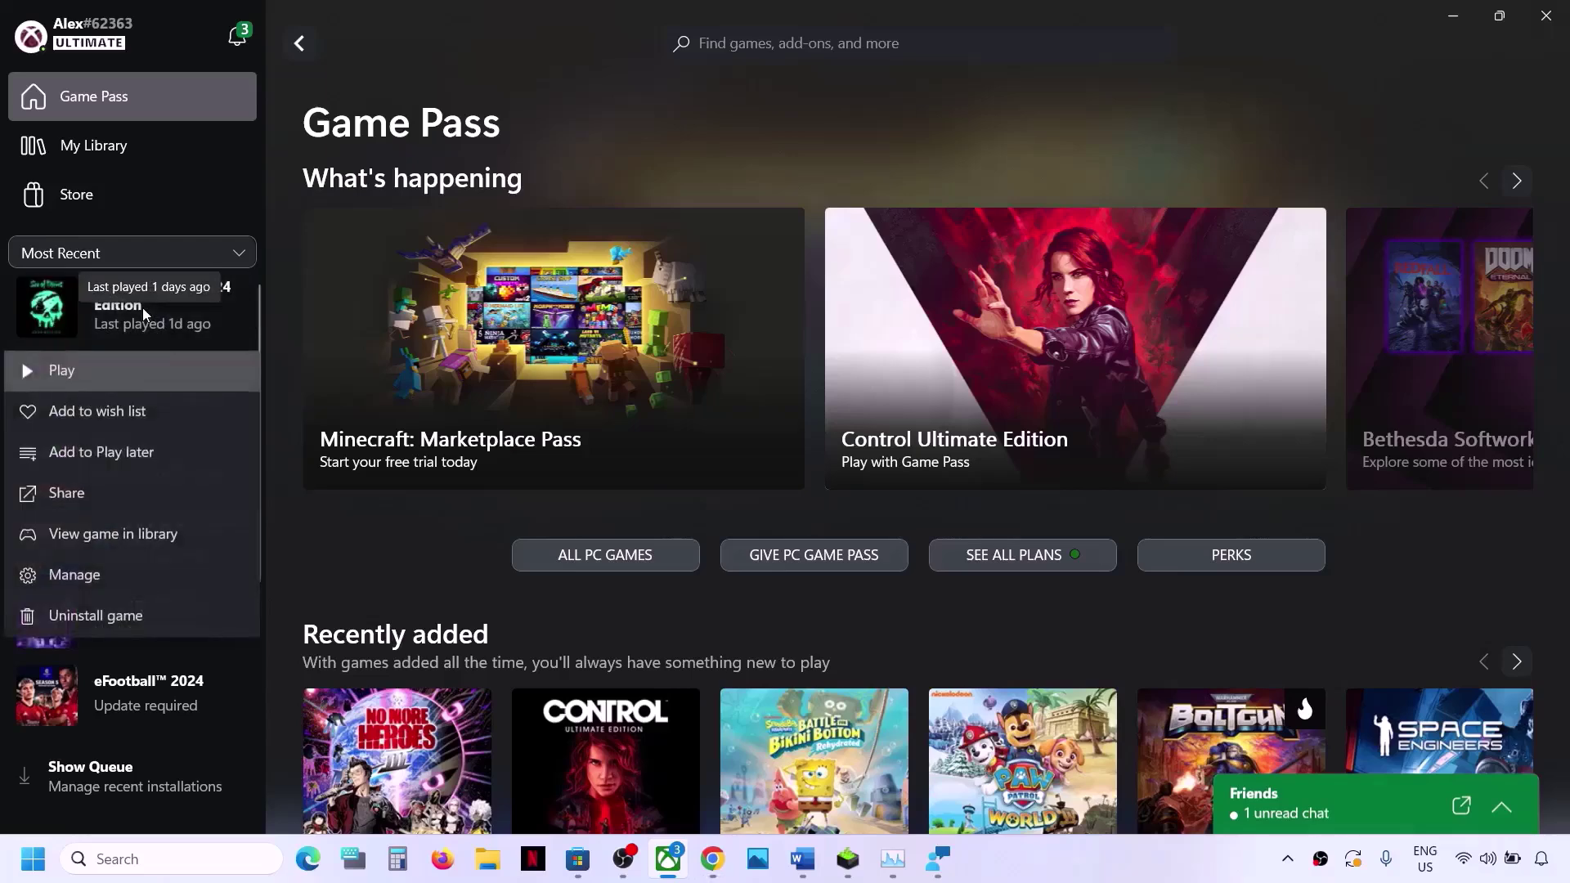
left_click(98, 571)
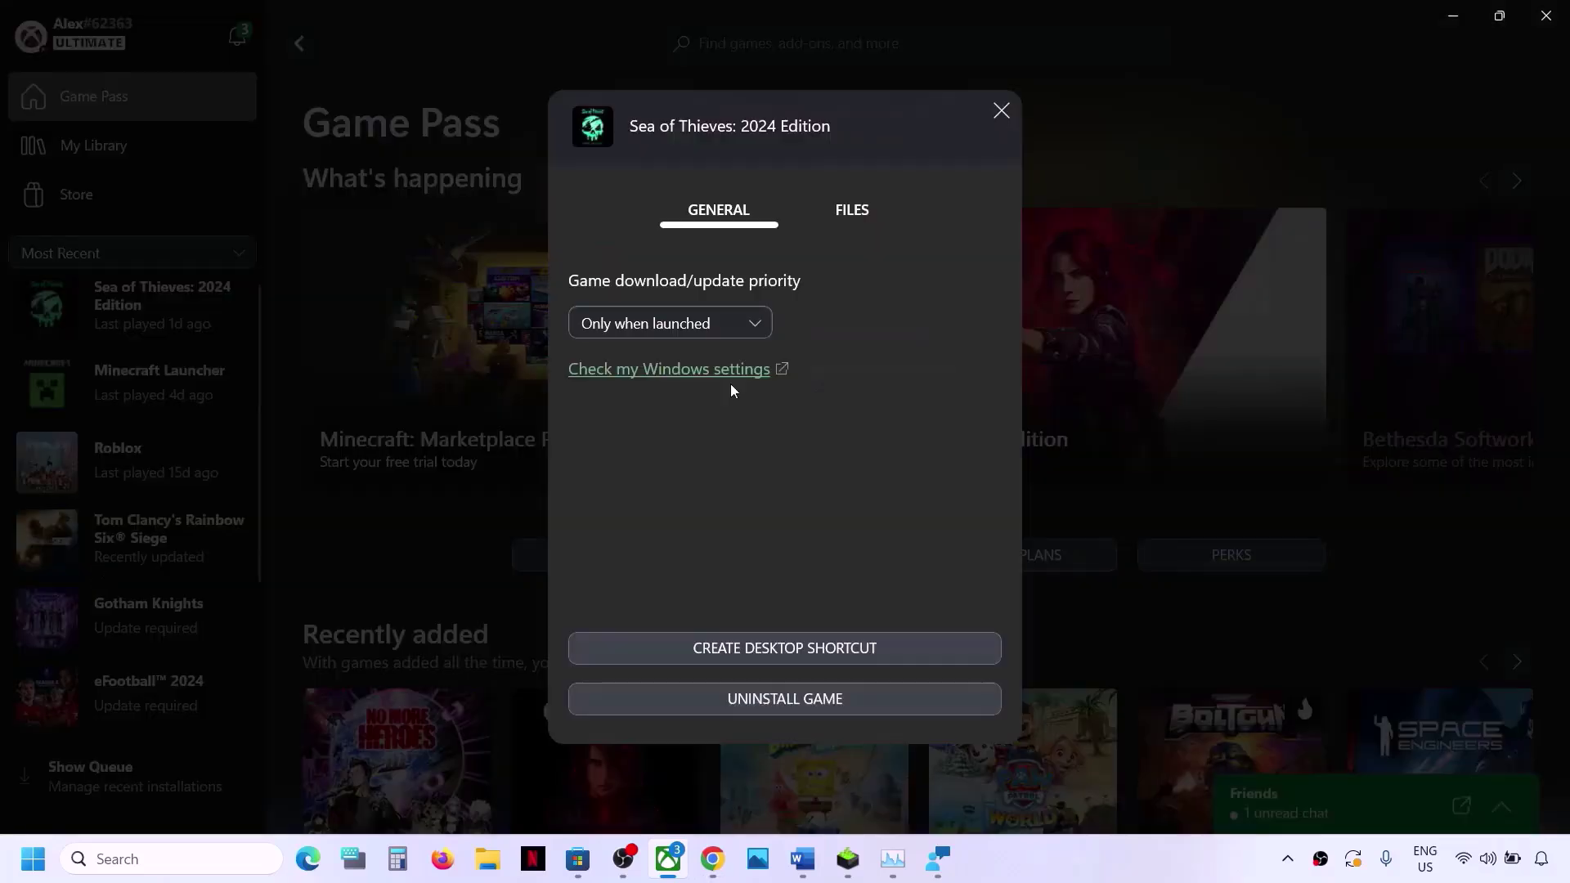
left_click(817, 649)
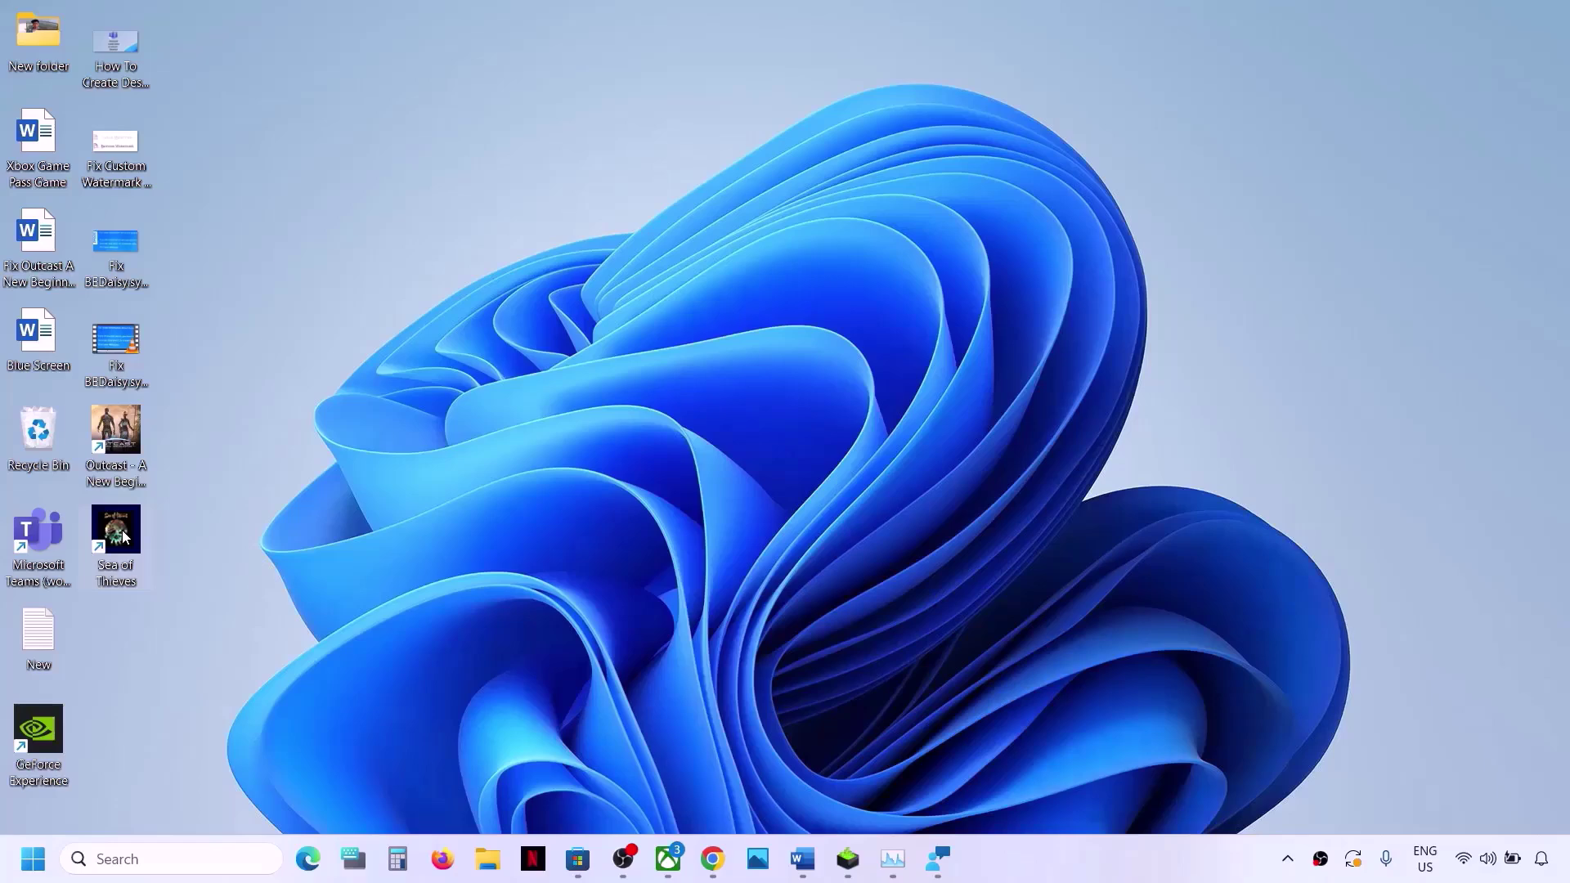
right_click(121, 530)
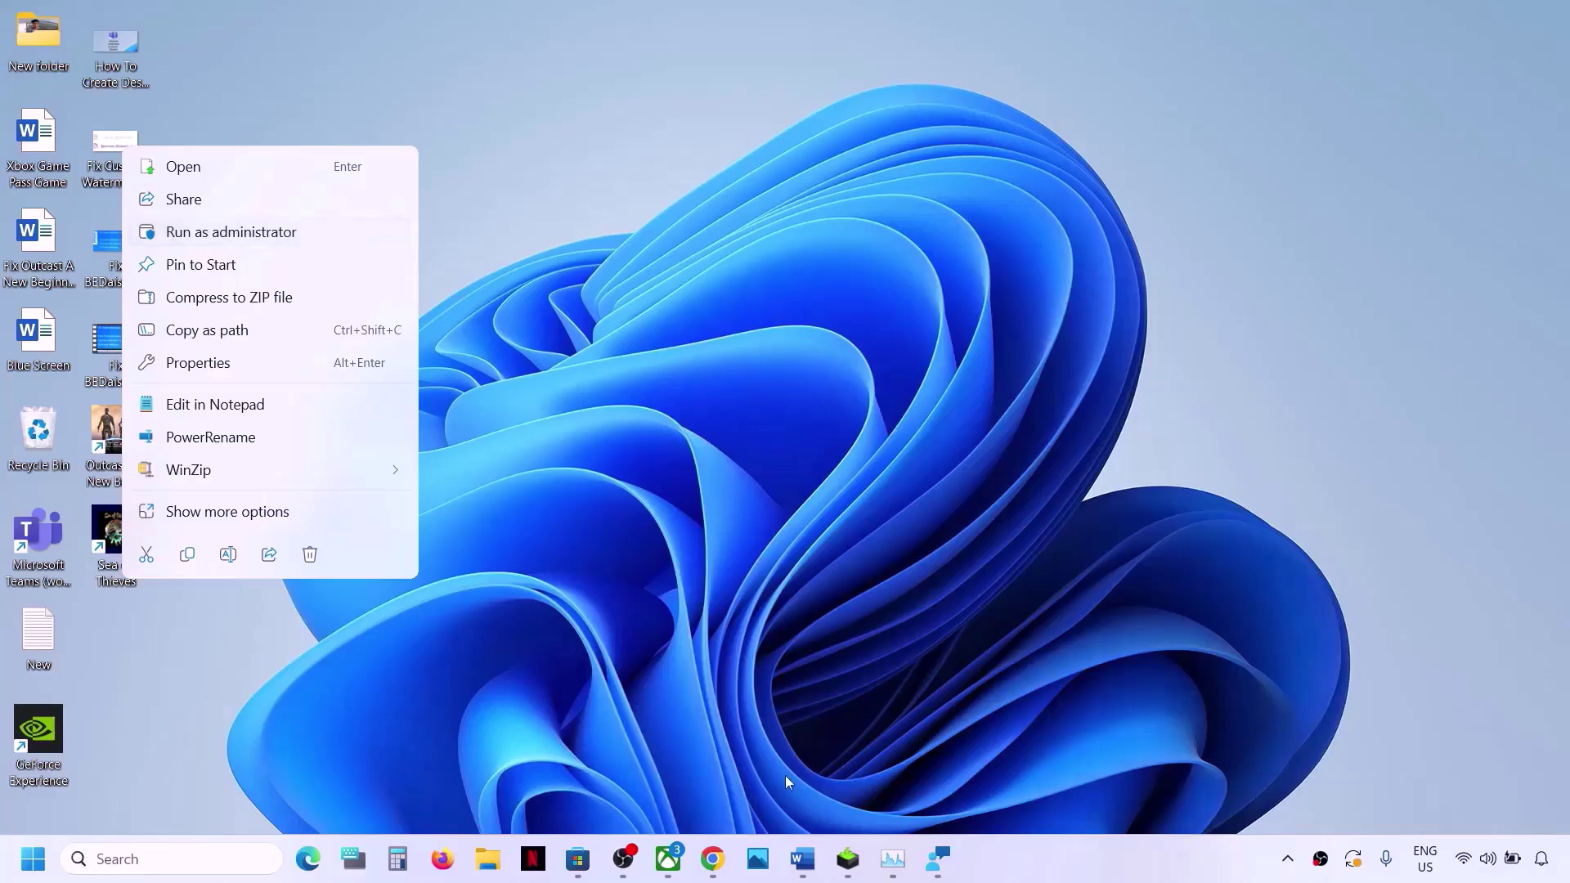
- Return to the Word notes and highlight "Repair/Reset the game" in Step 7
left_click(802, 858)
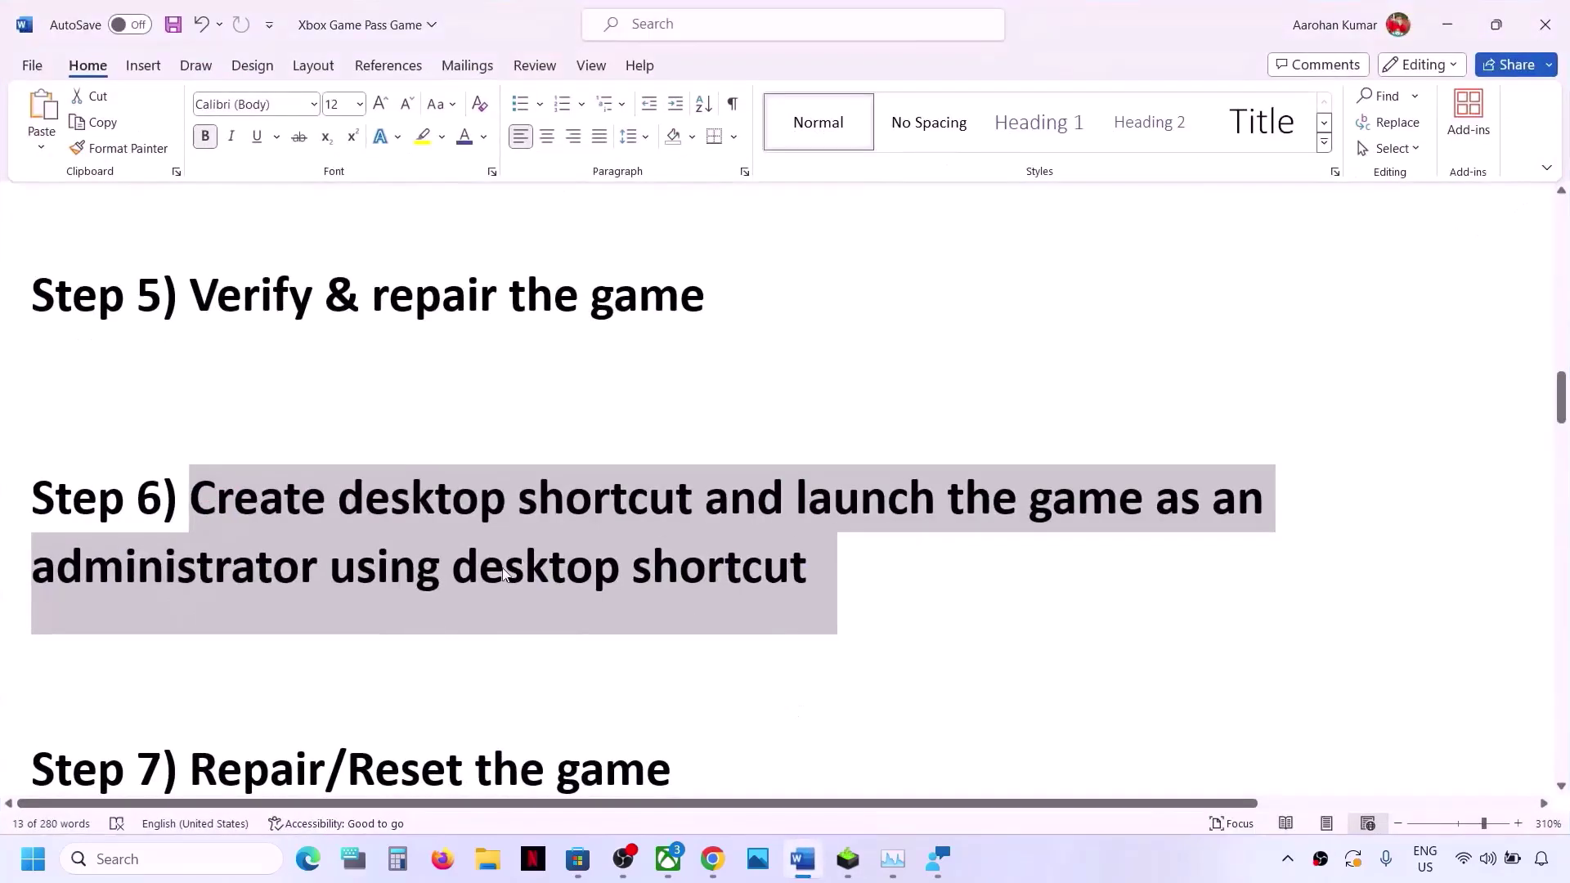
scroll(503, 572, "down", 3)
left_click_drag(190, 539, 757, 547)
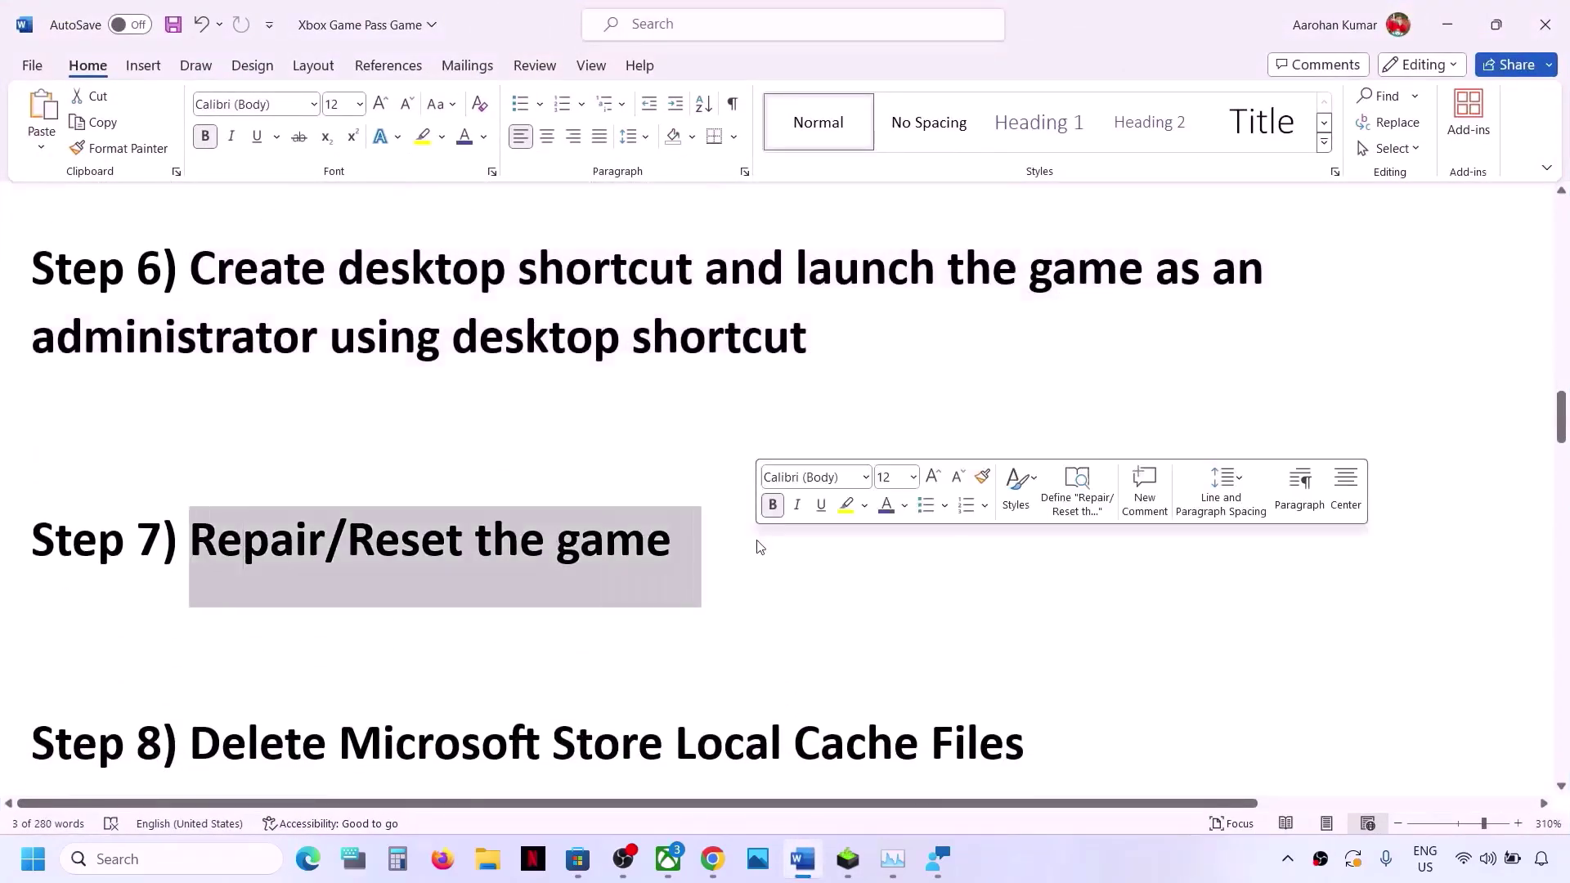
- Open the list of installed apps in Windows Settings
left_click(34, 858)
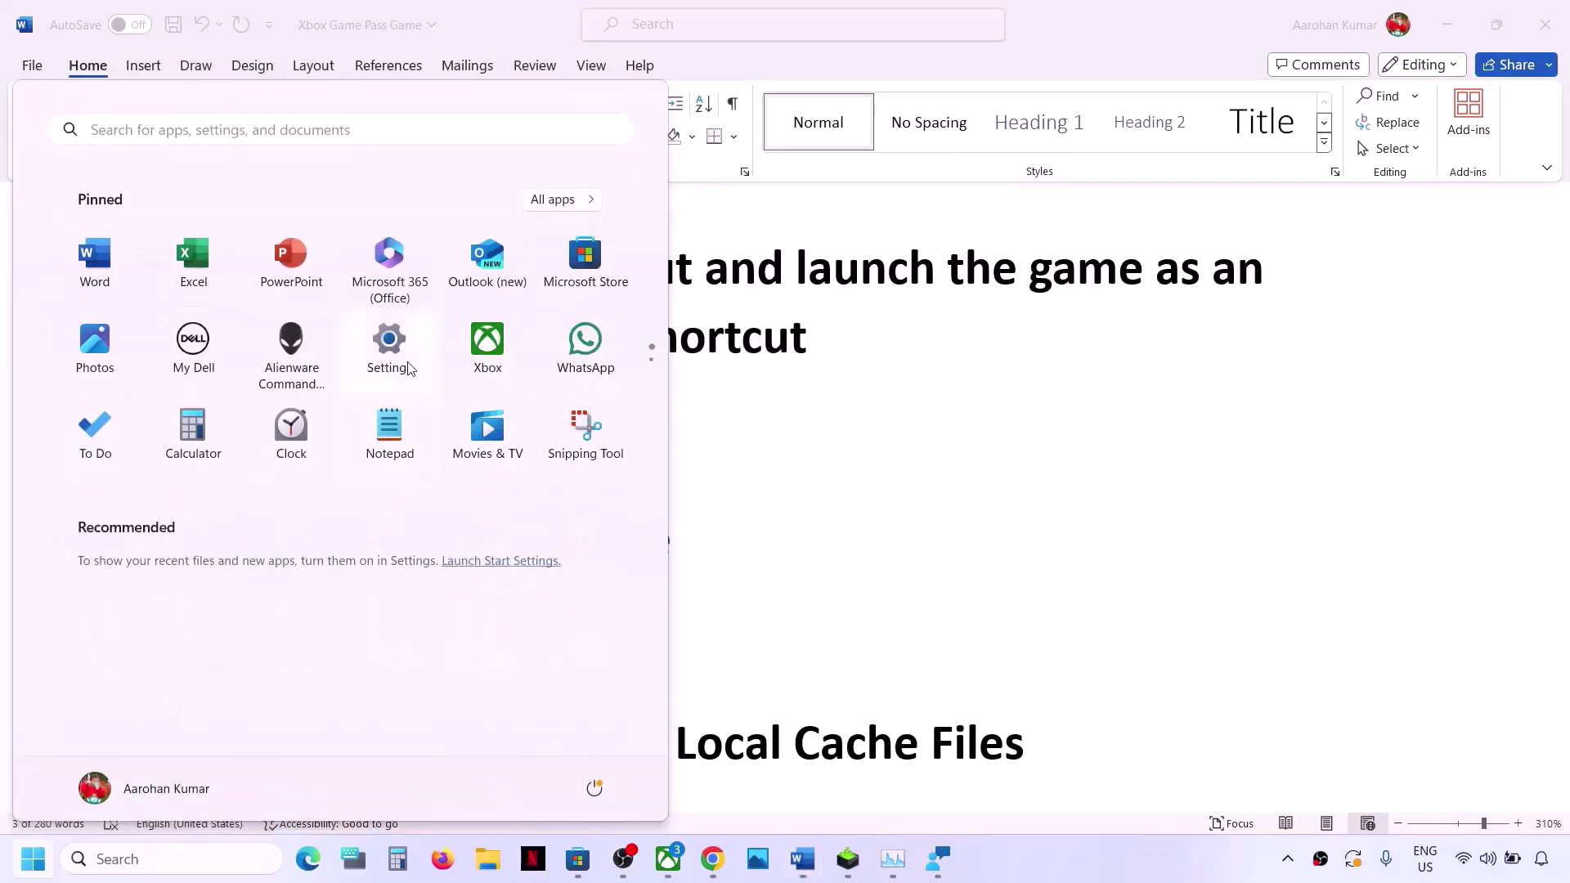
left_click(389, 344)
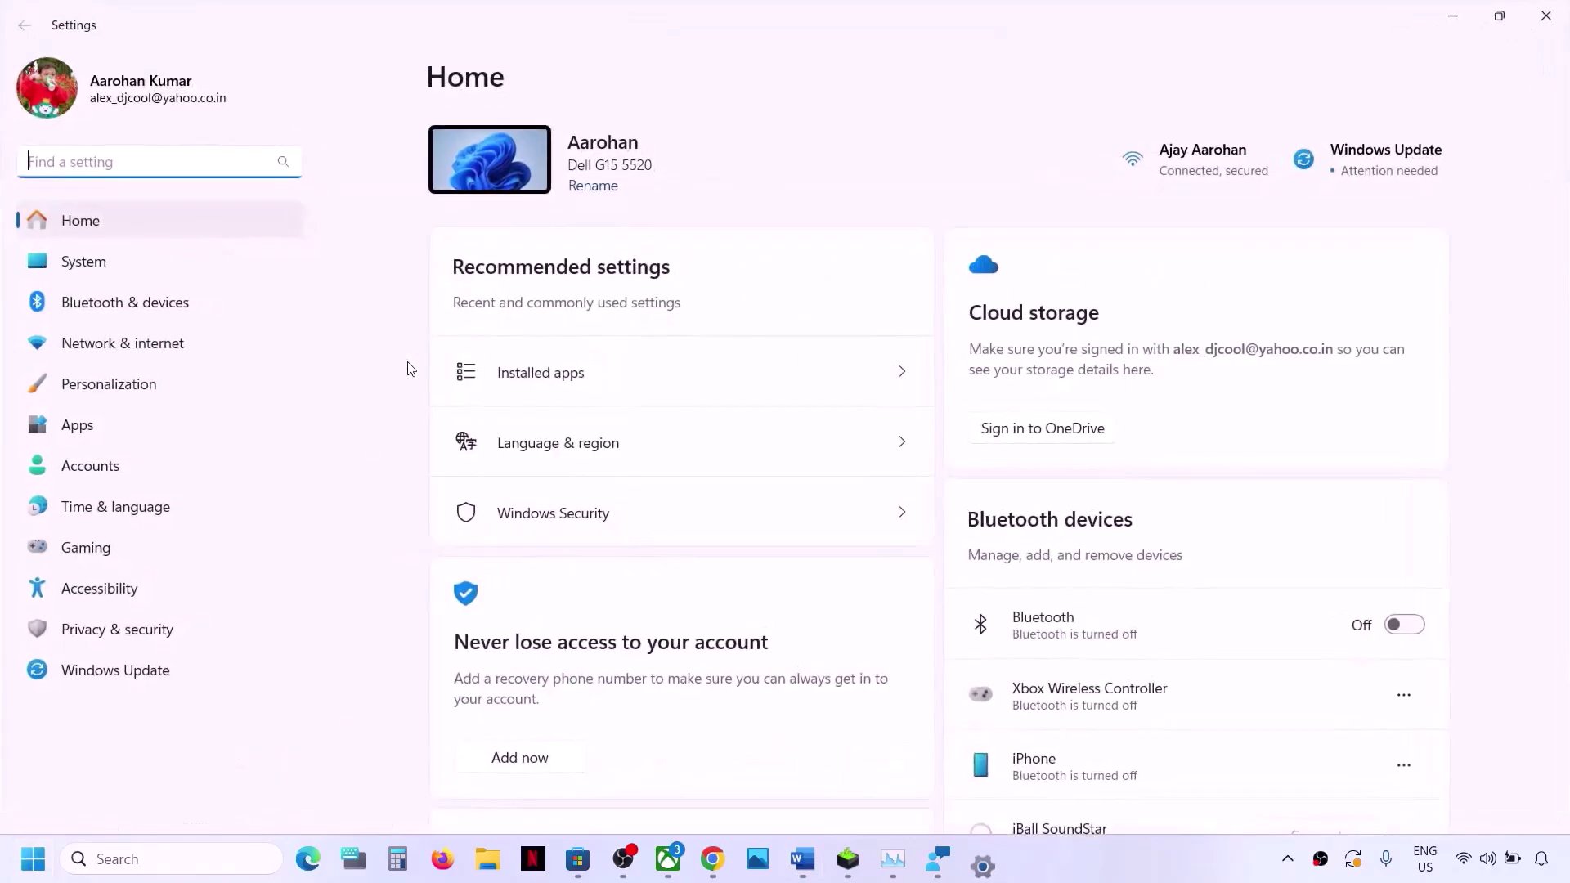
left_click(125, 425)
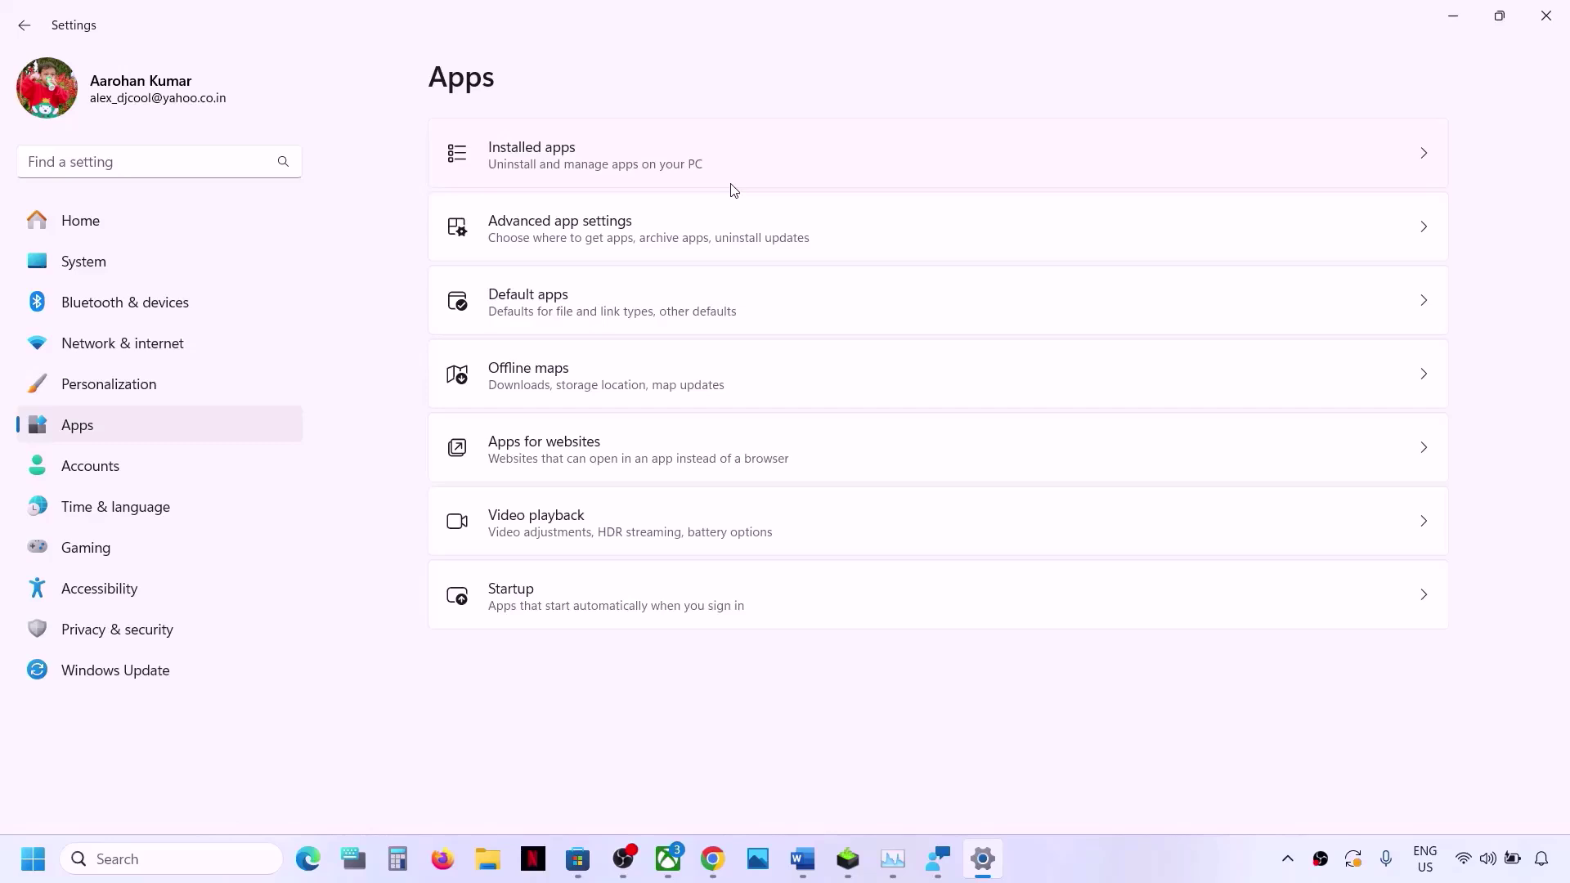
left_click(571, 164)
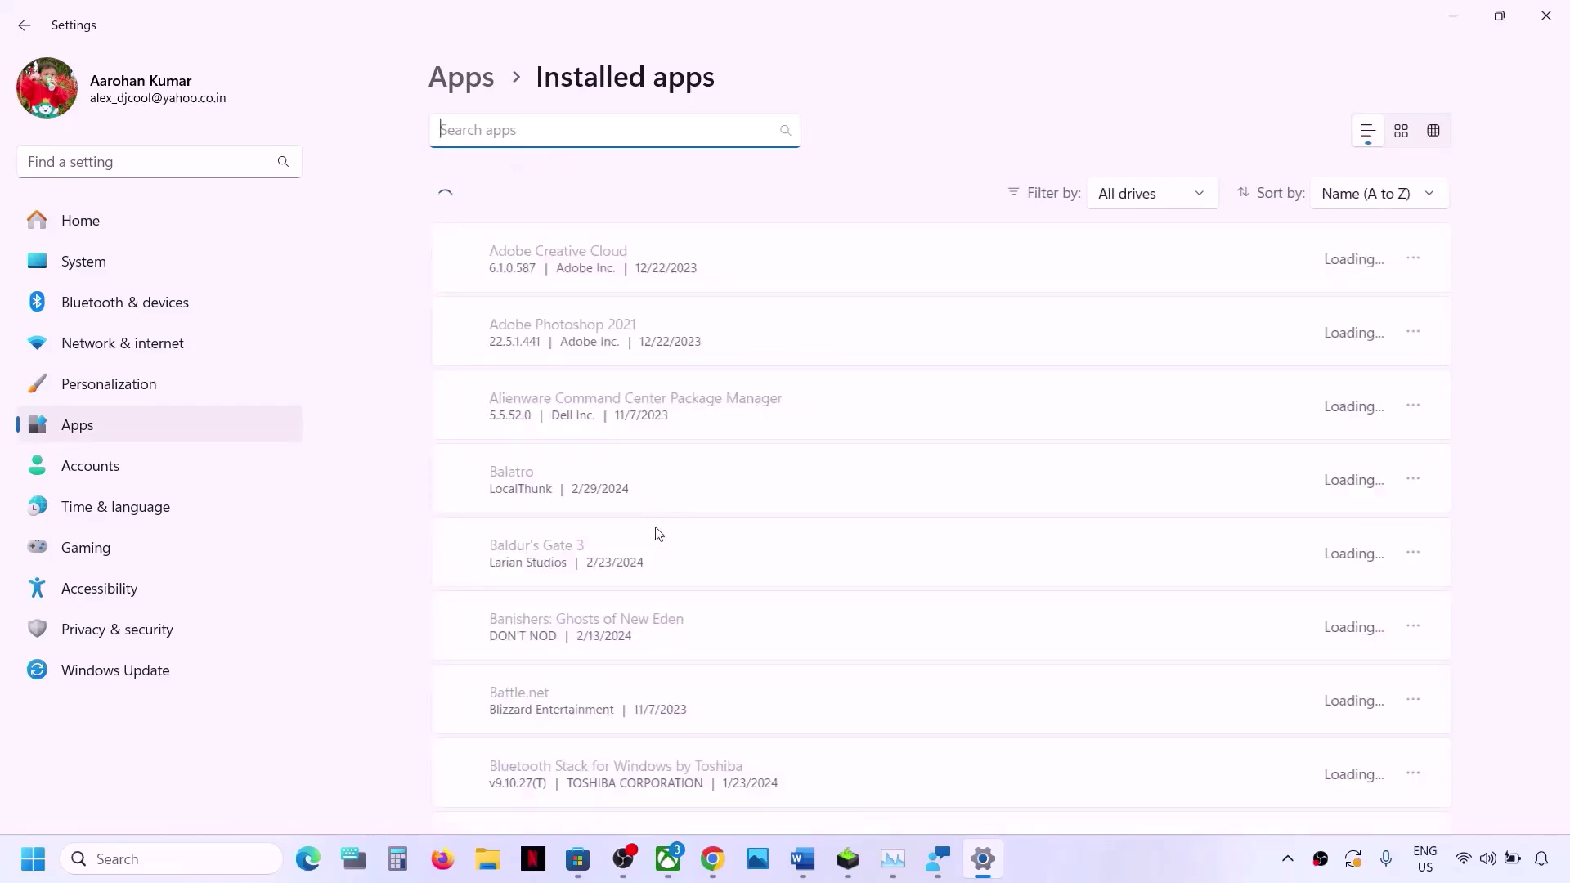
- Look through the installed apps and search the list for "sea of"
scroll(659, 533, "down", 5)
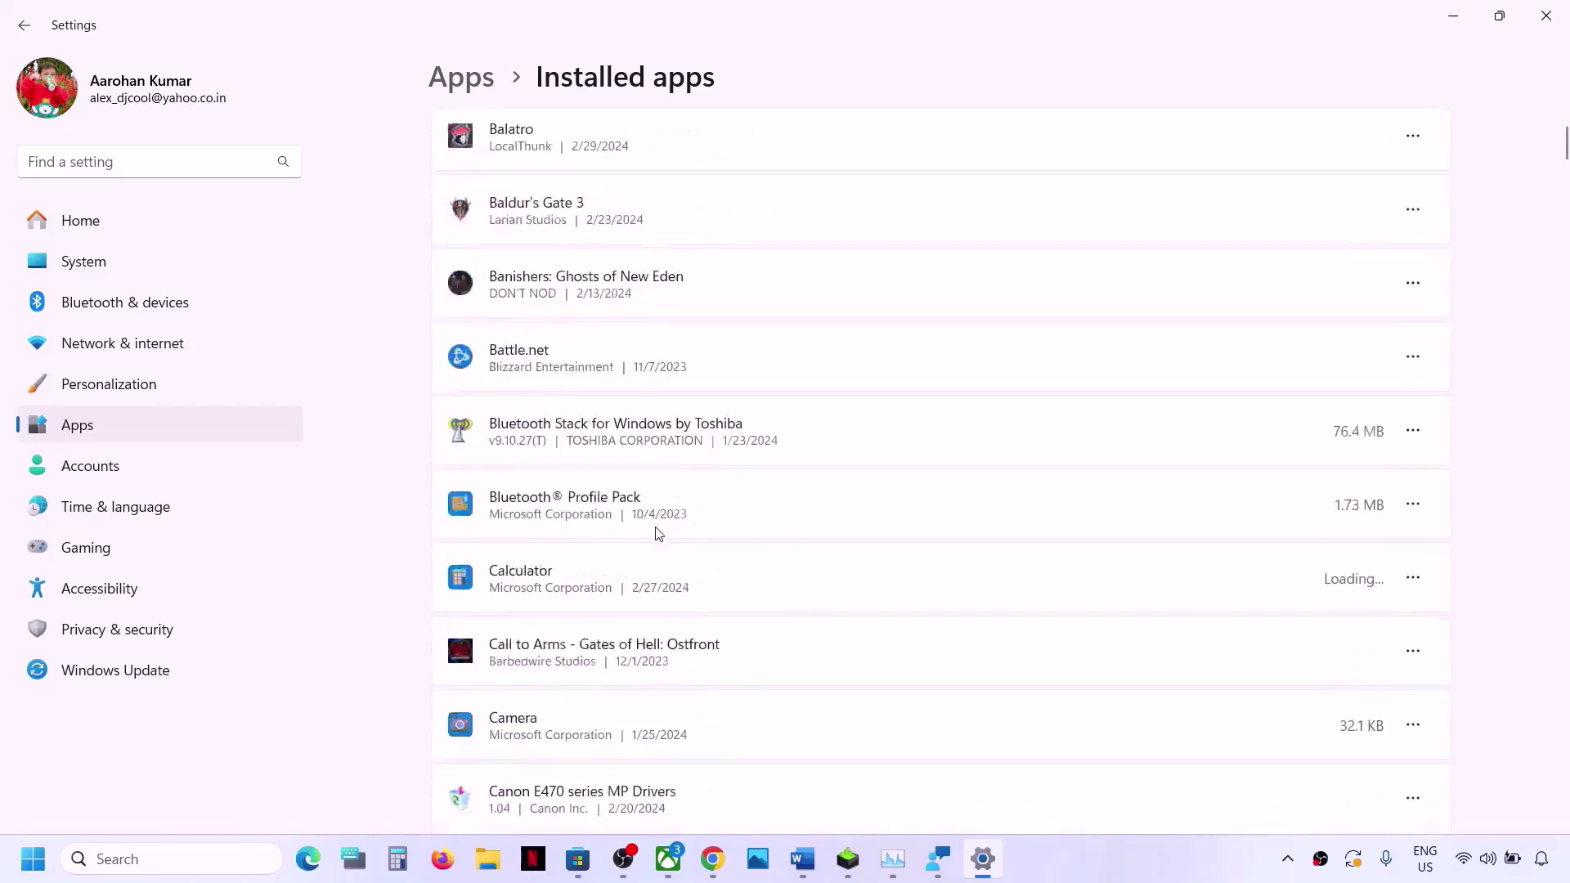
scroll(659, 533, "down", 20)
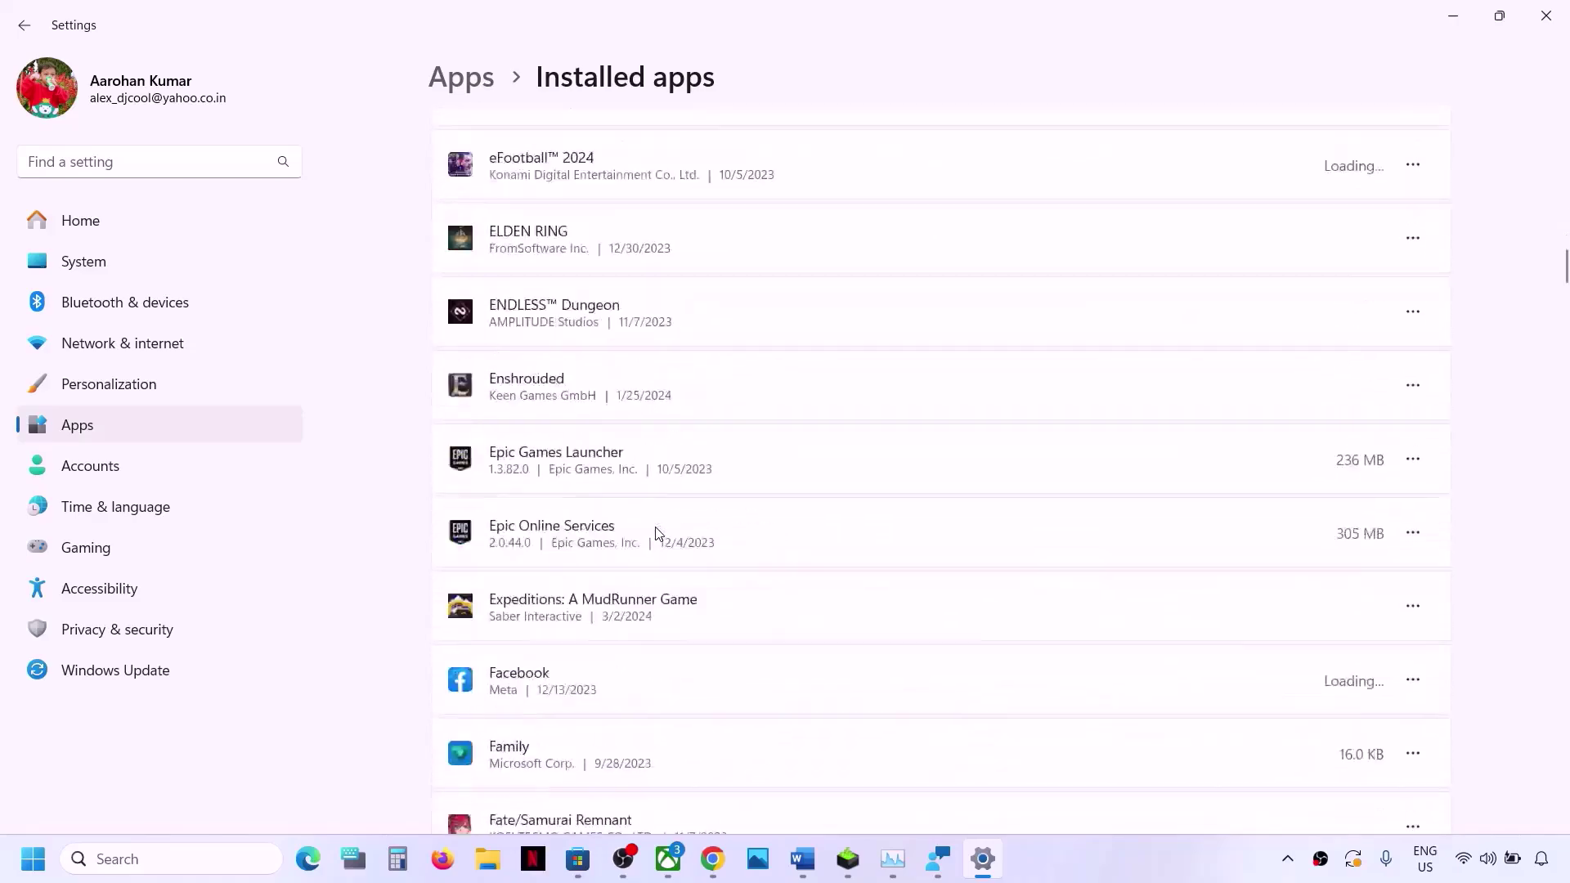
scroll(659, 533, "down", 20)
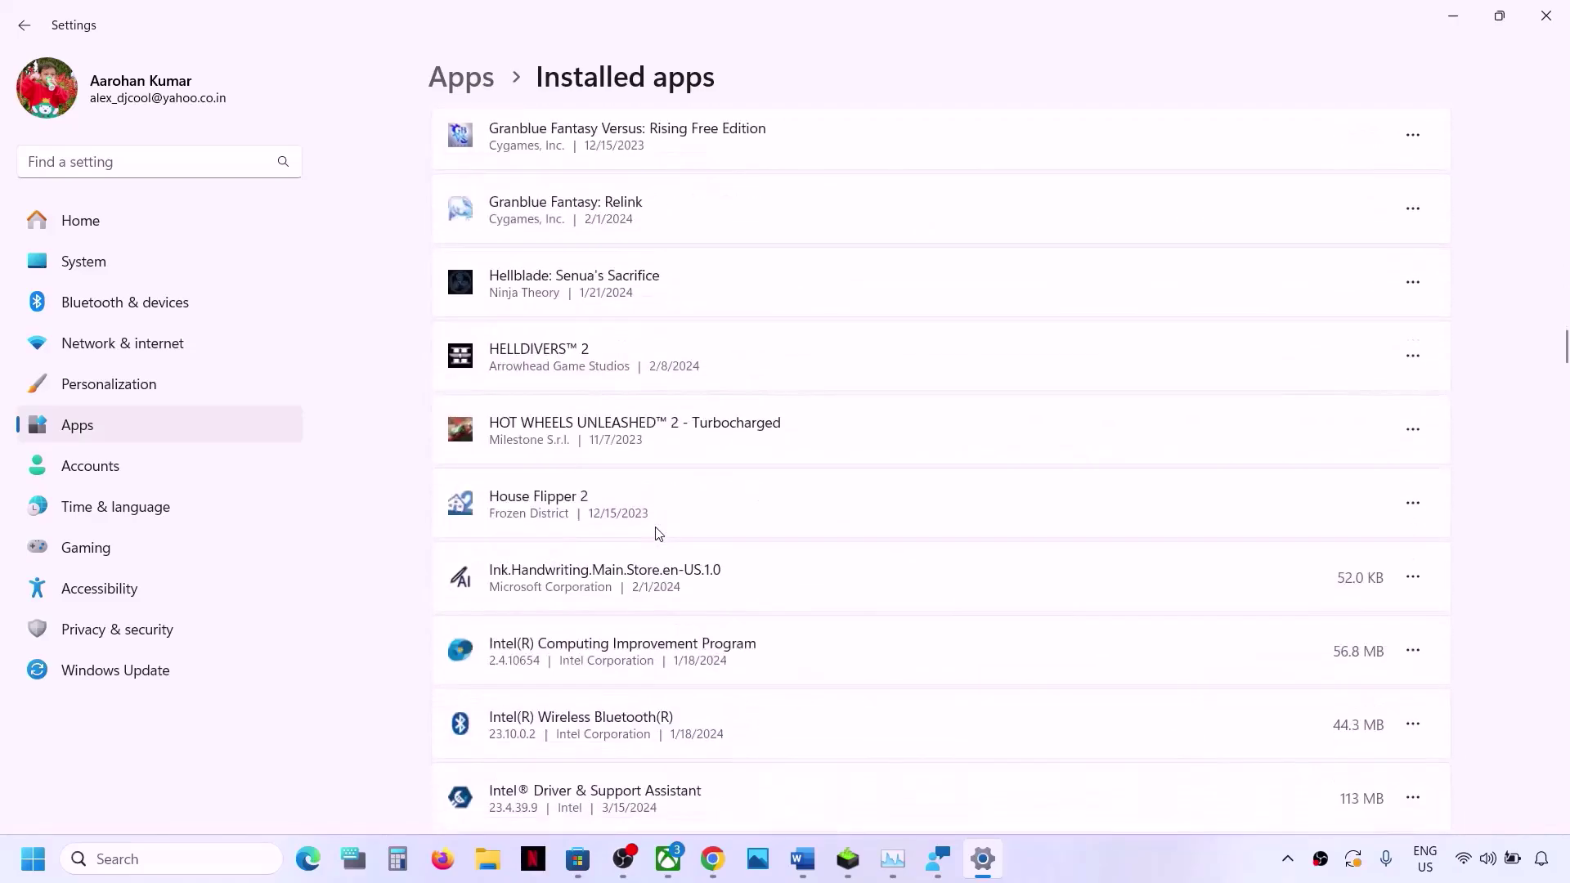
scroll(659, 533, "down", 20)
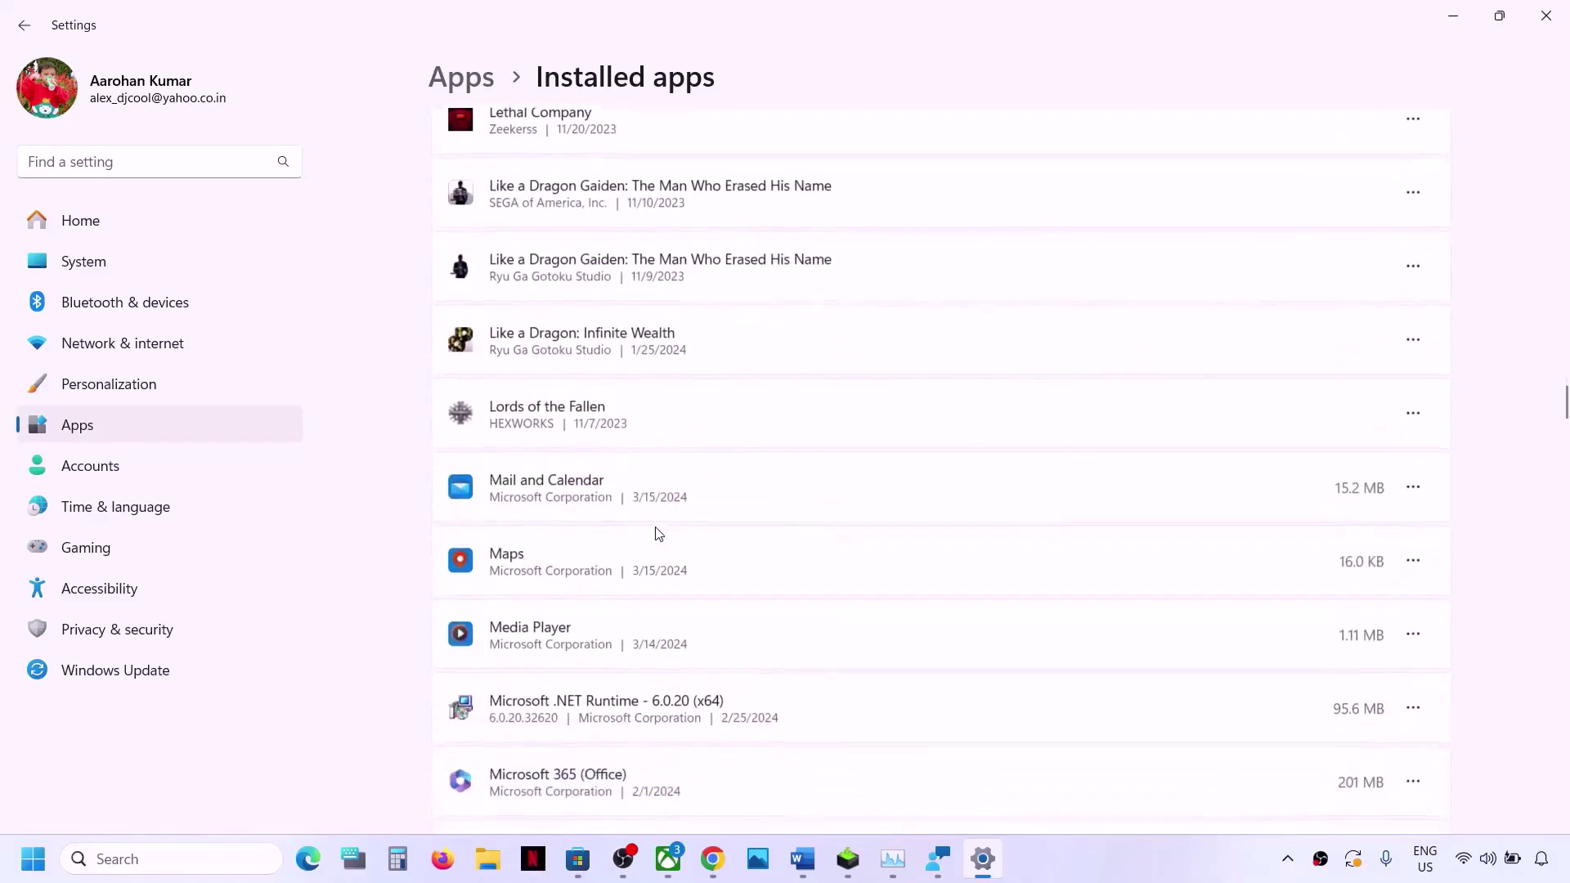
scroll(659, 533, "down", 20)
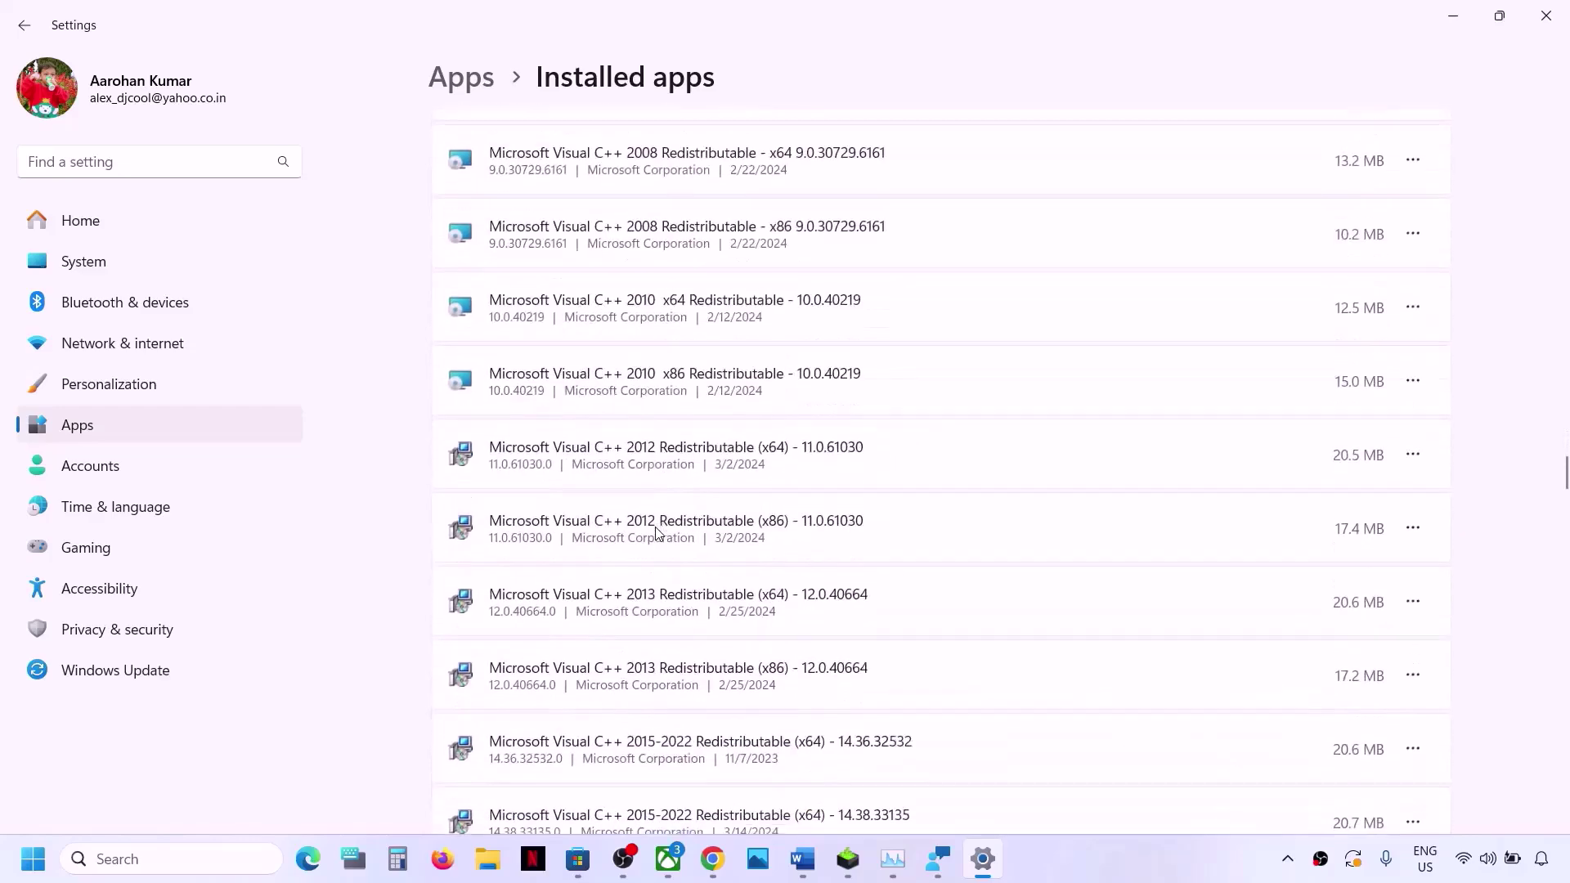
scroll(654, 527, "up", 20)
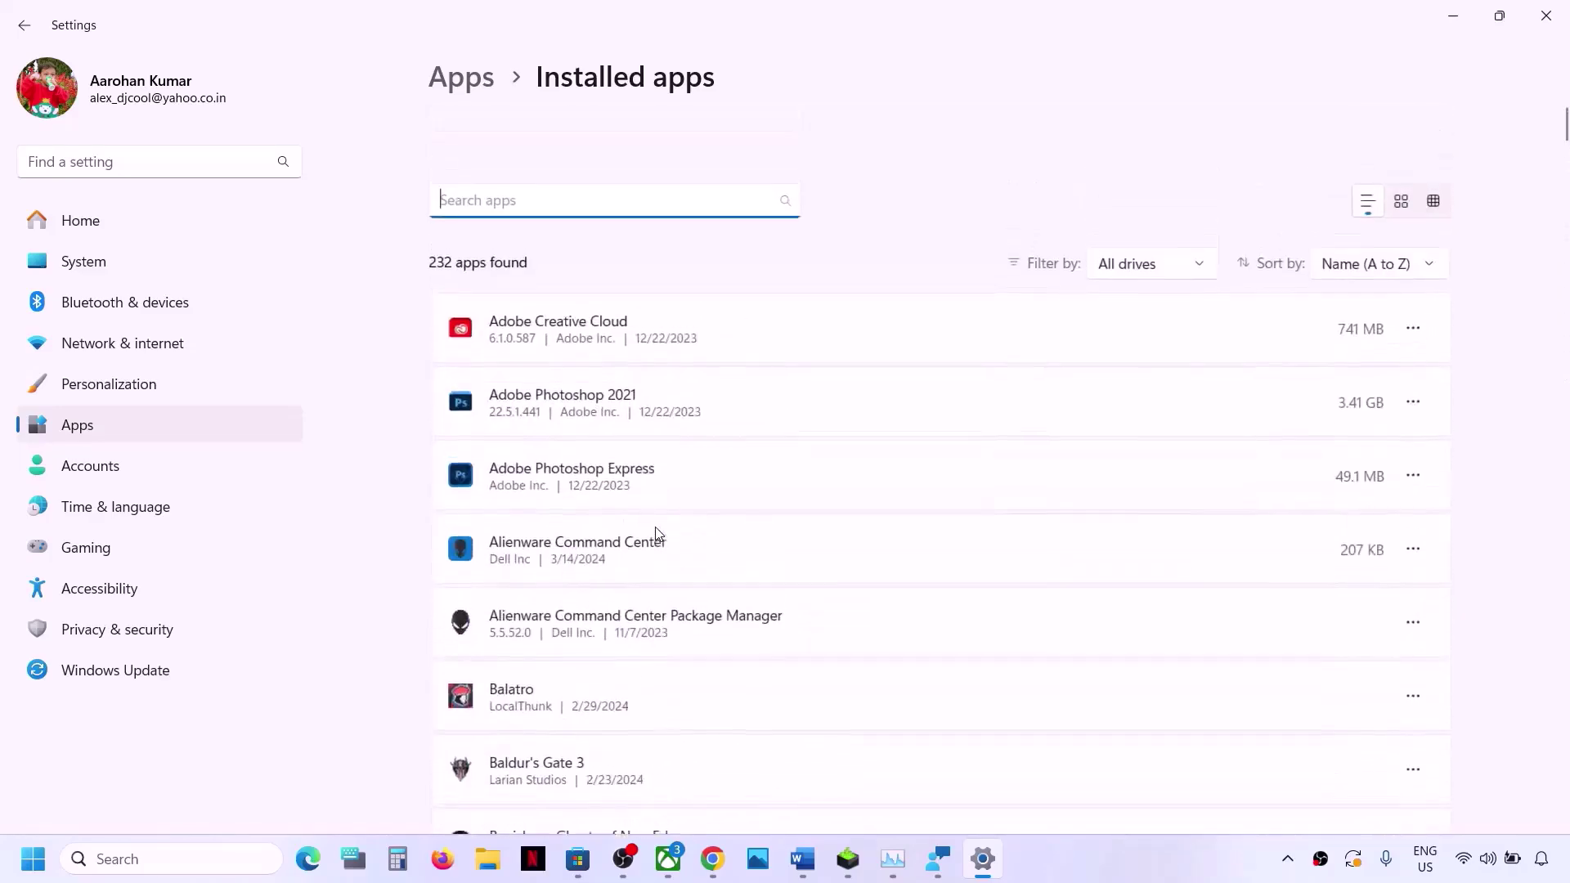
type("s")
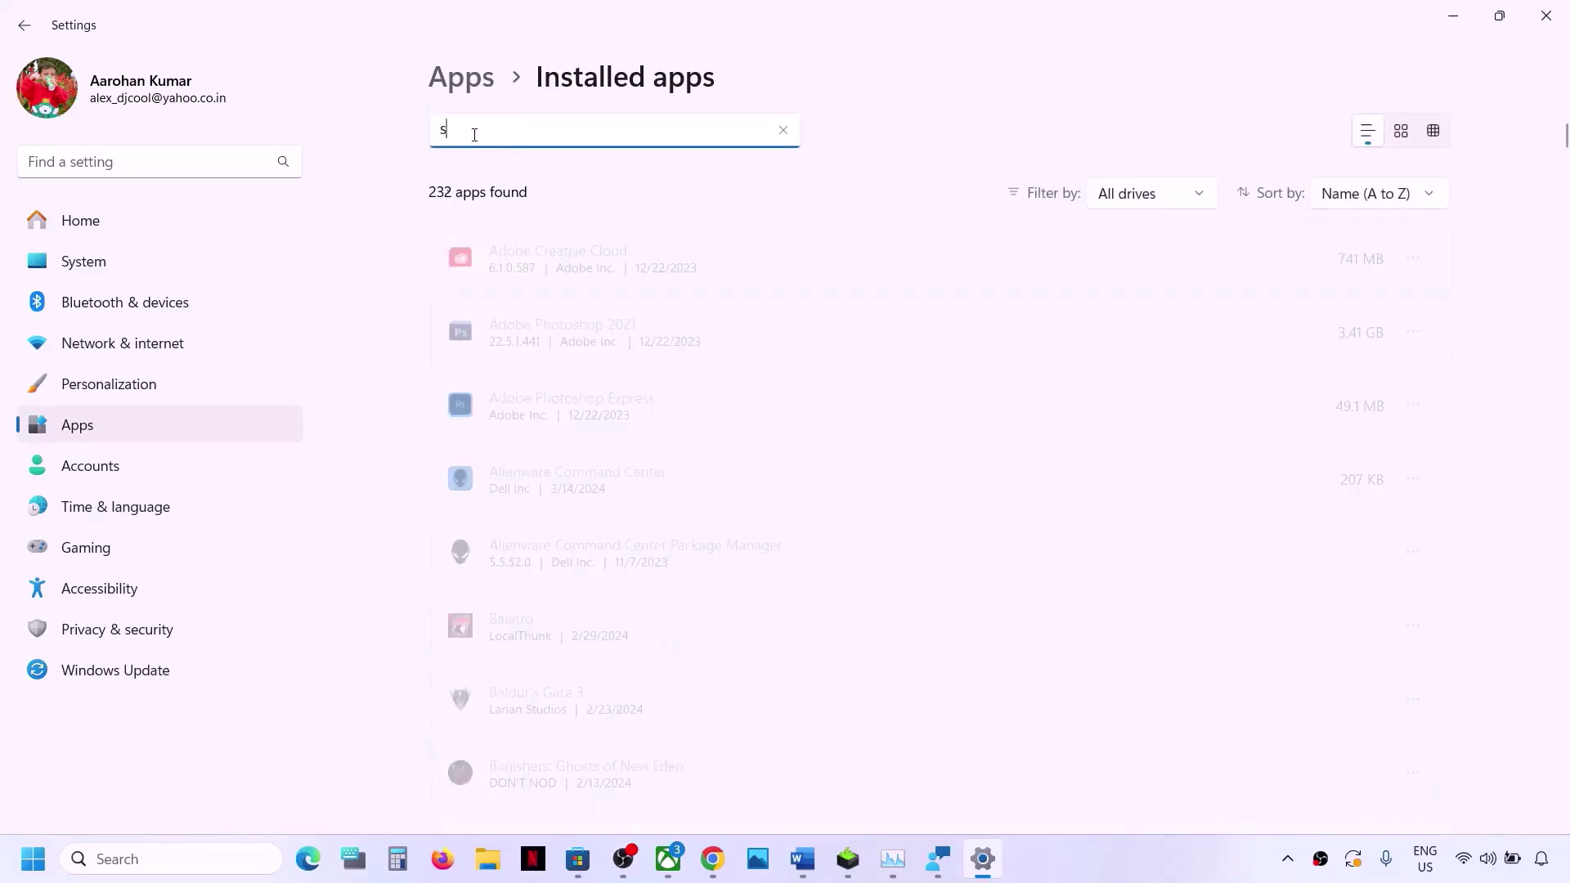
type("ea of")
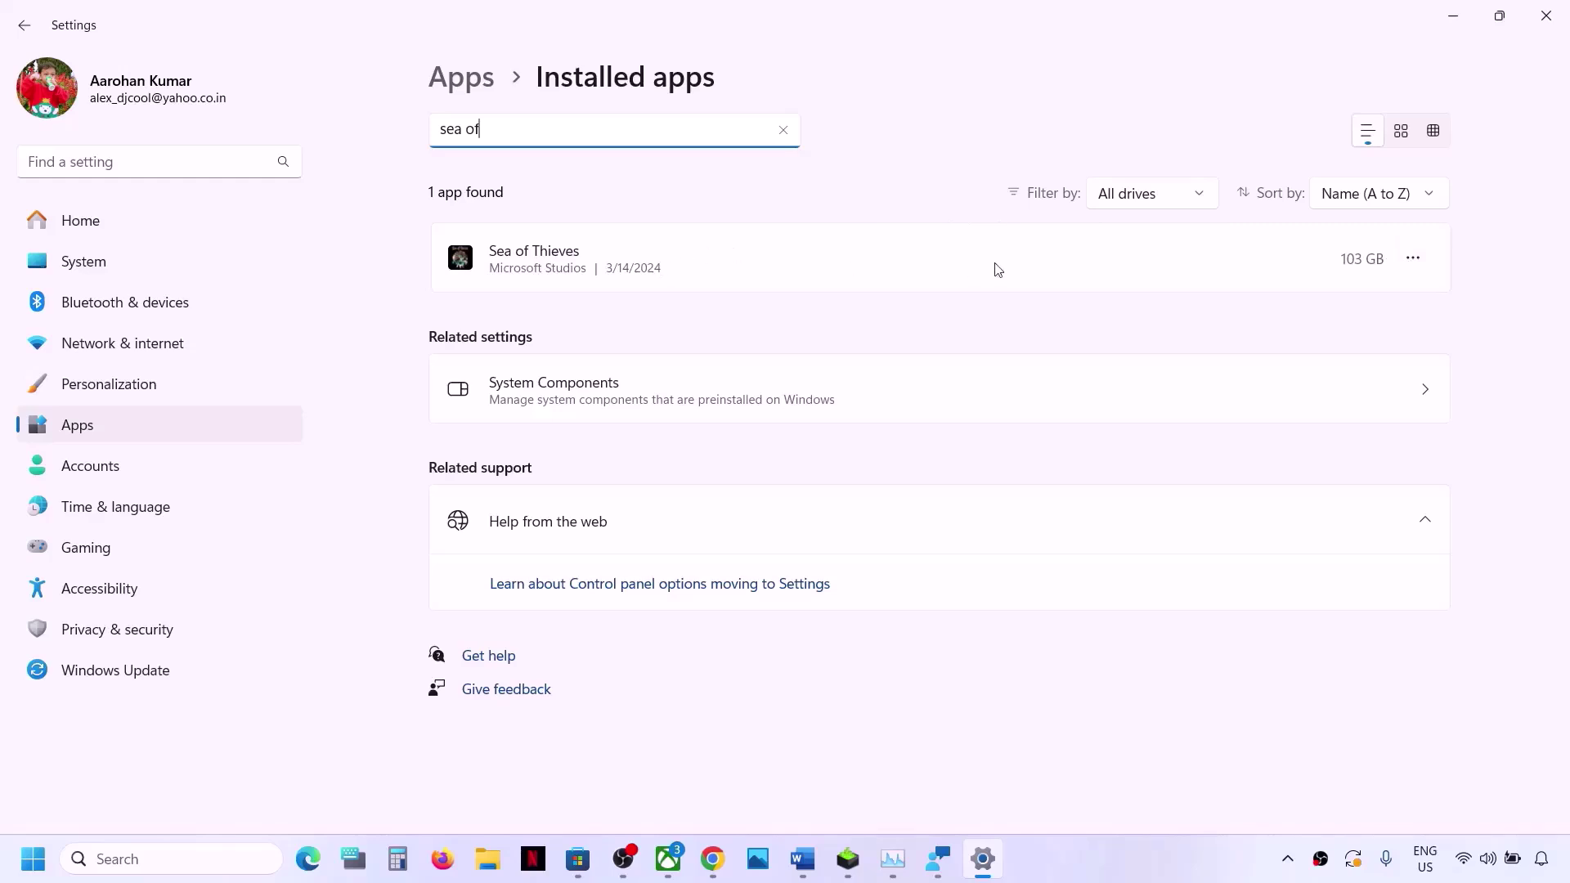
- Repair and reset Sea of Thieves from its advanced options, confirming the data deletion, and switch to the Xbox app
left_click(1414, 260)
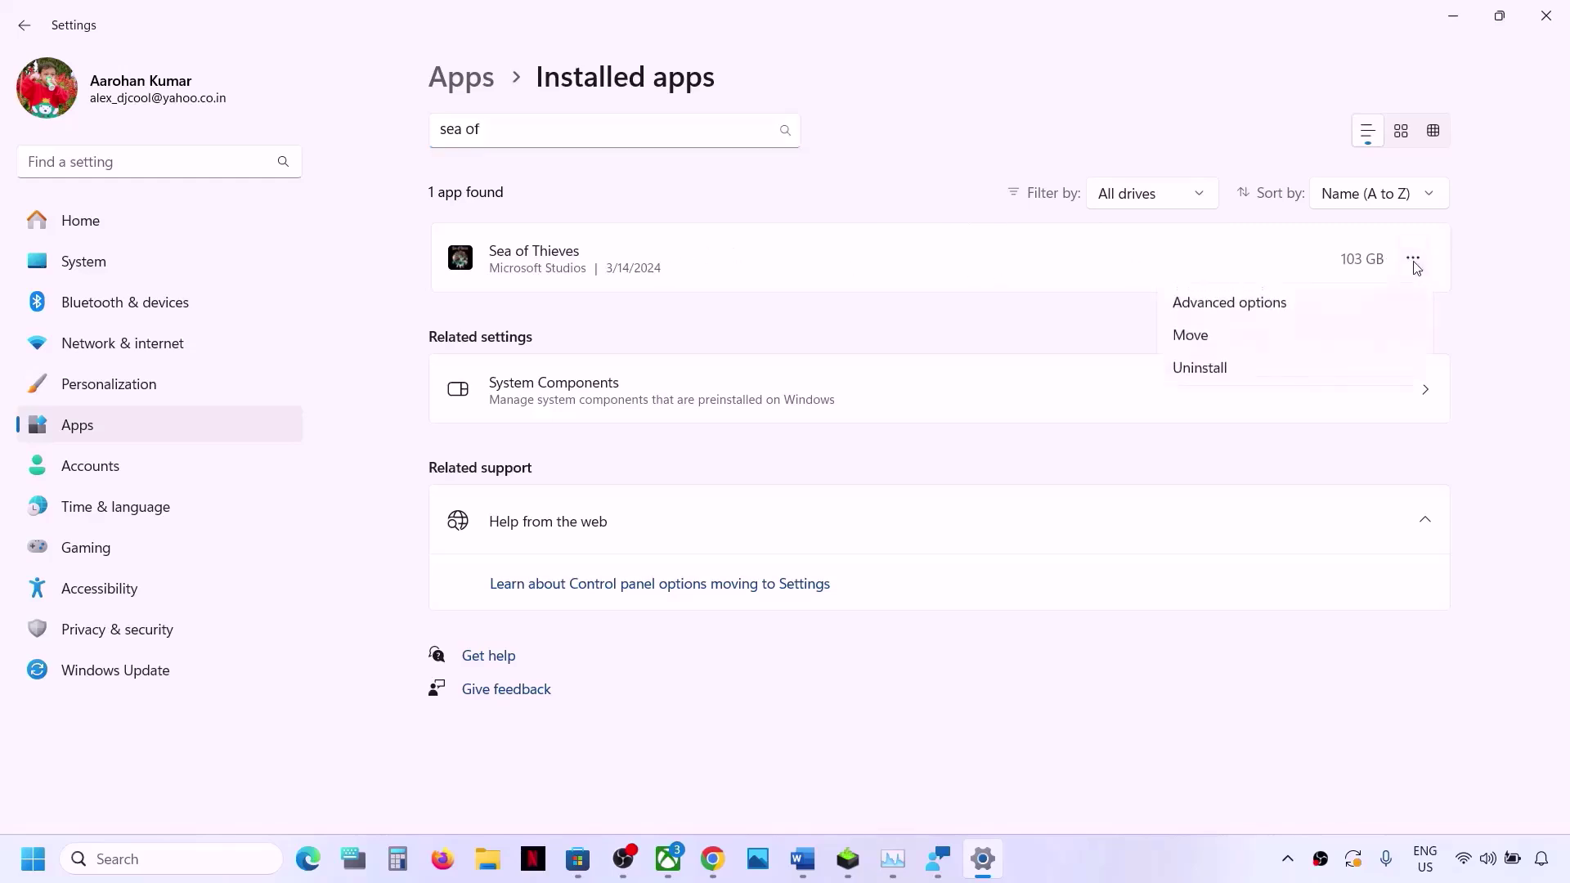
left_click(1272, 318)
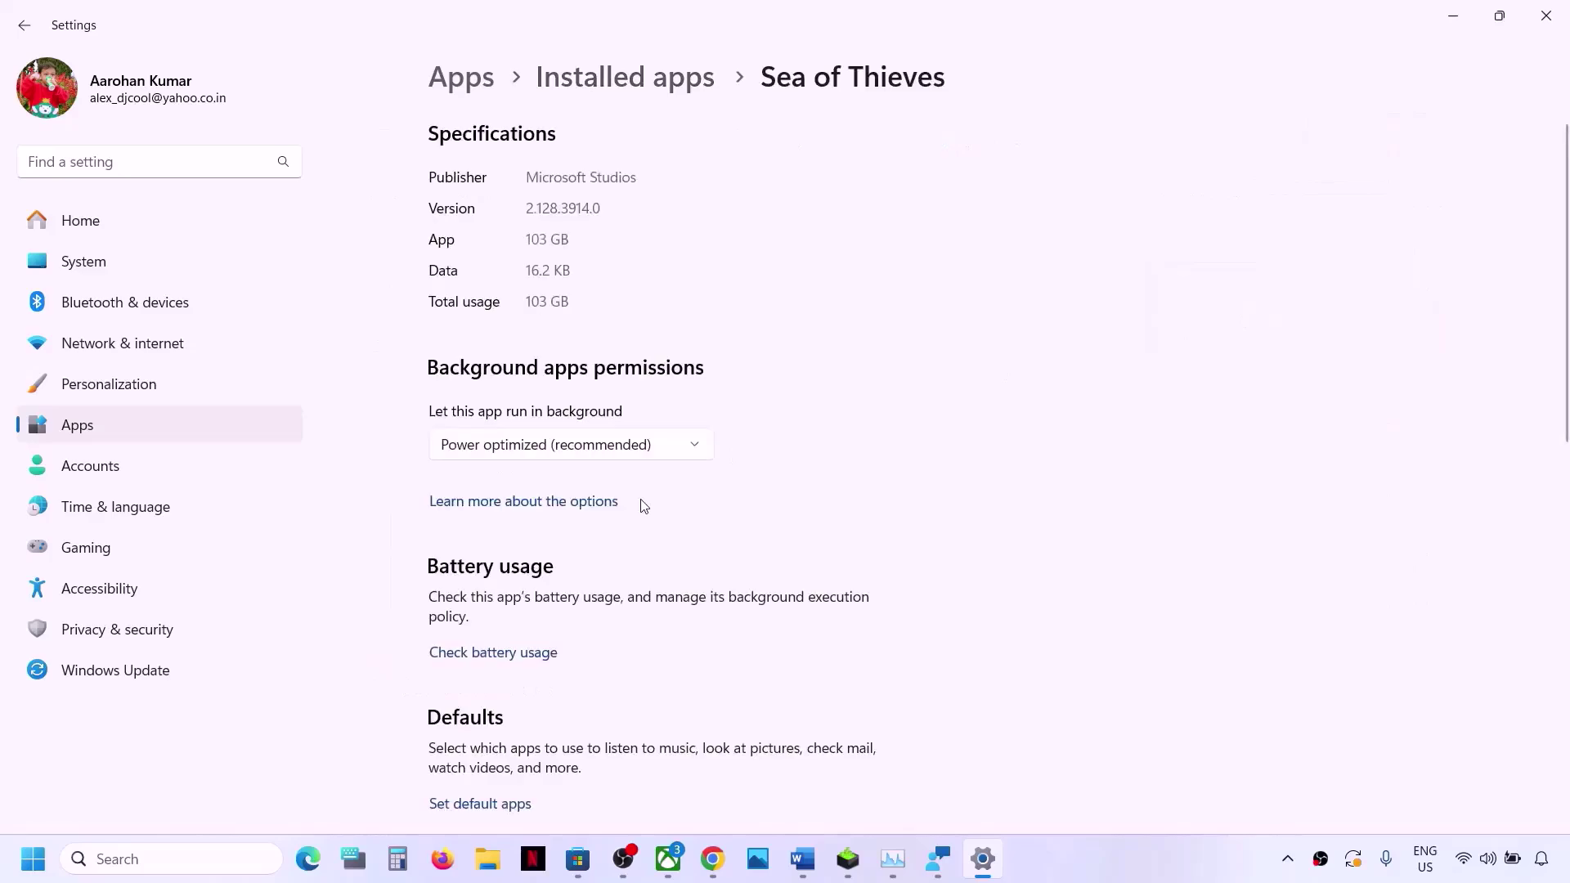
scroll(642, 505, "down", 10)
scroll(642, 505, "up", 2)
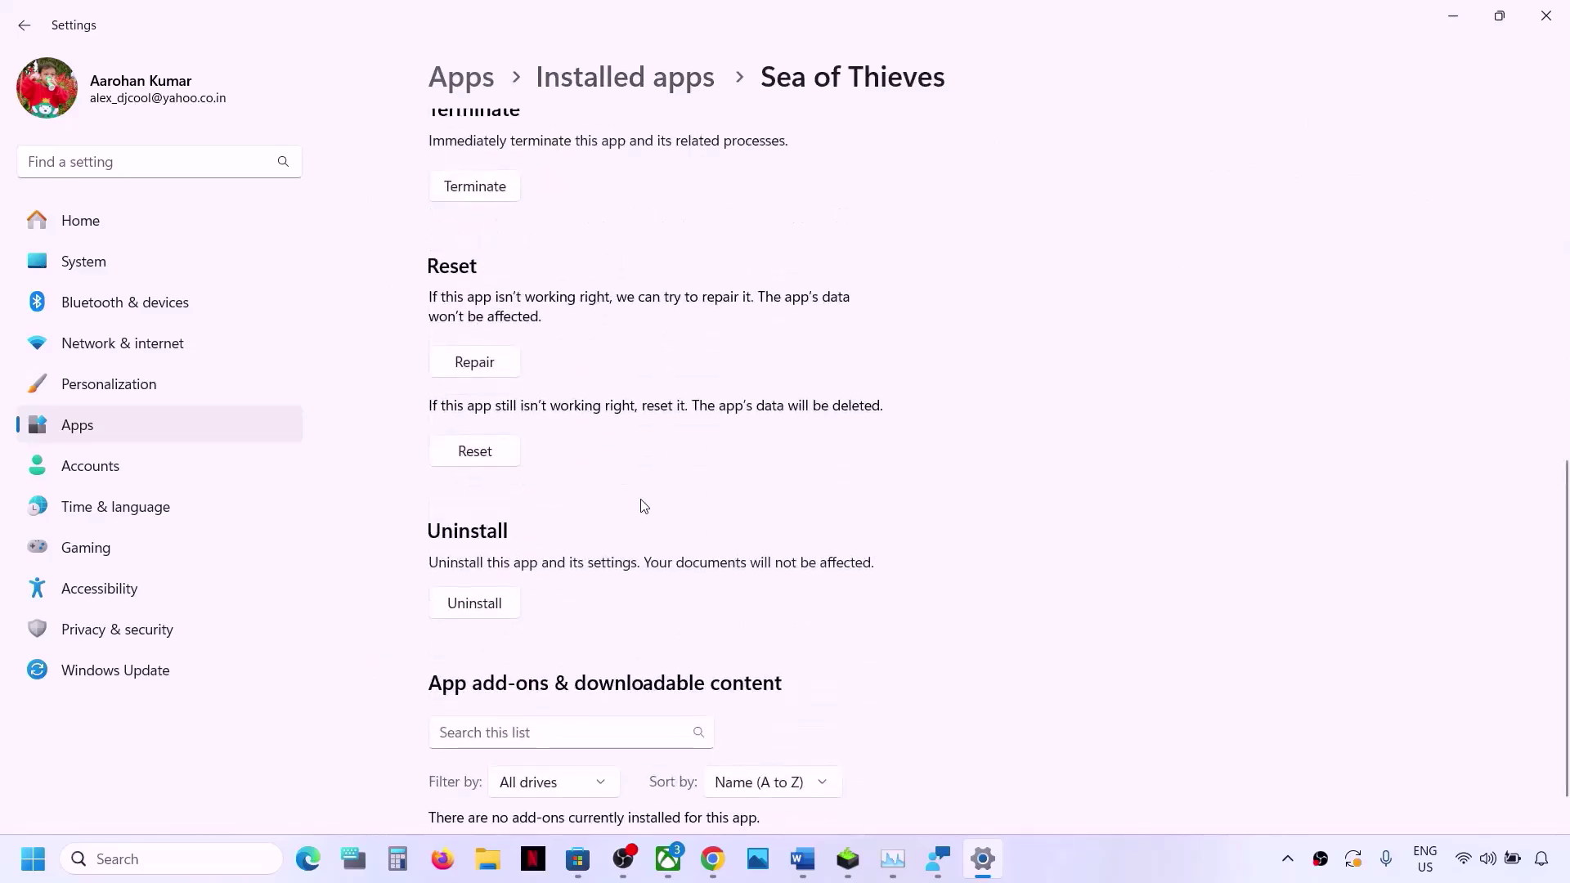
left_click(463, 368)
left_click(477, 452)
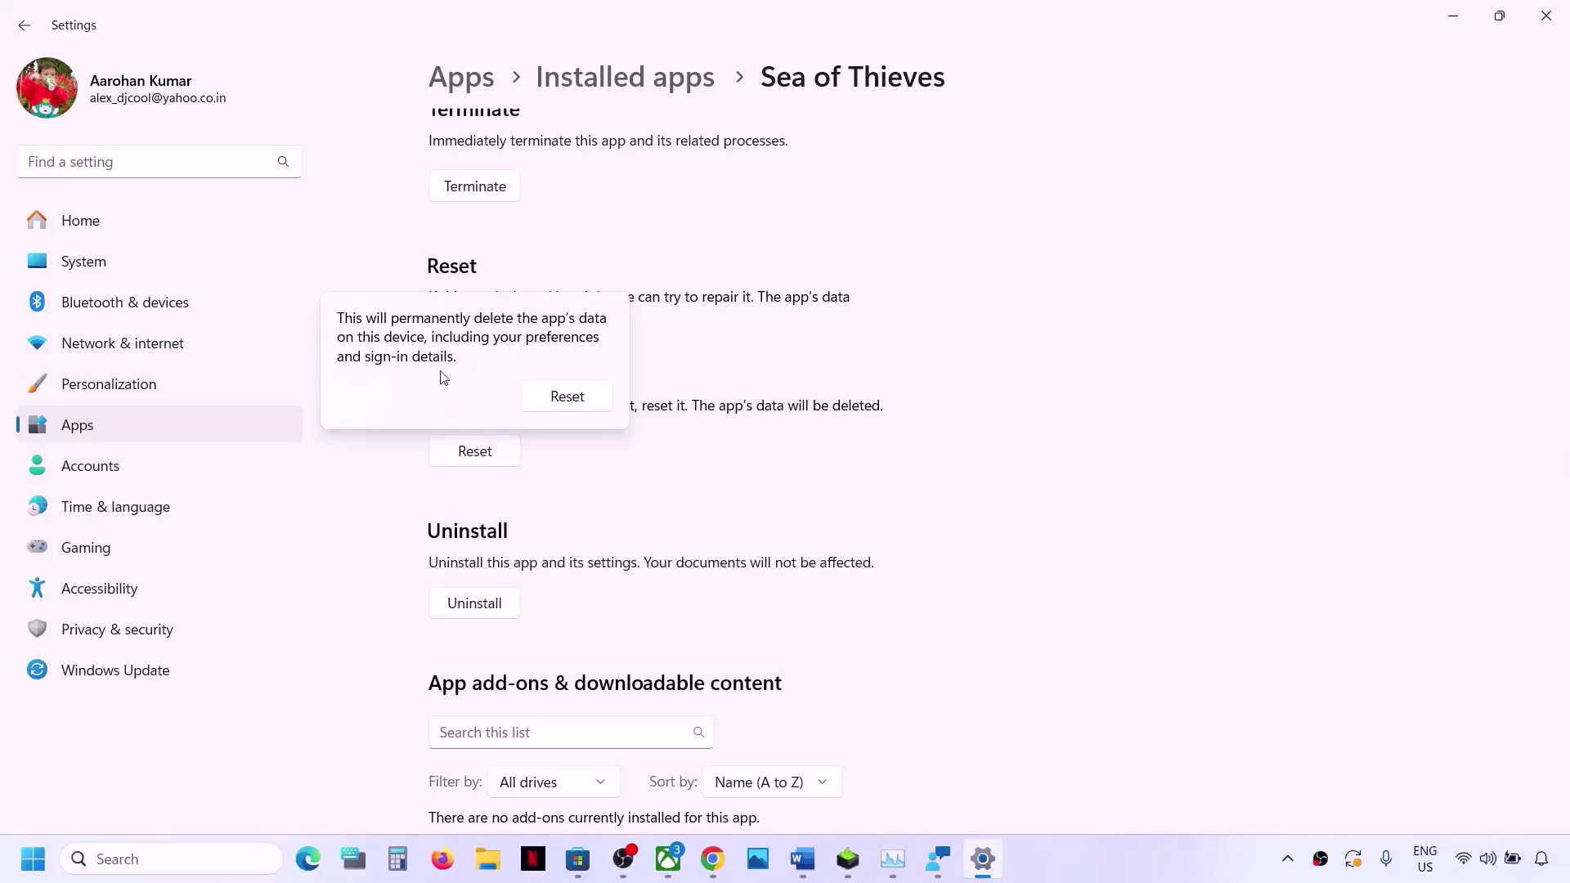
left_click(566, 397)
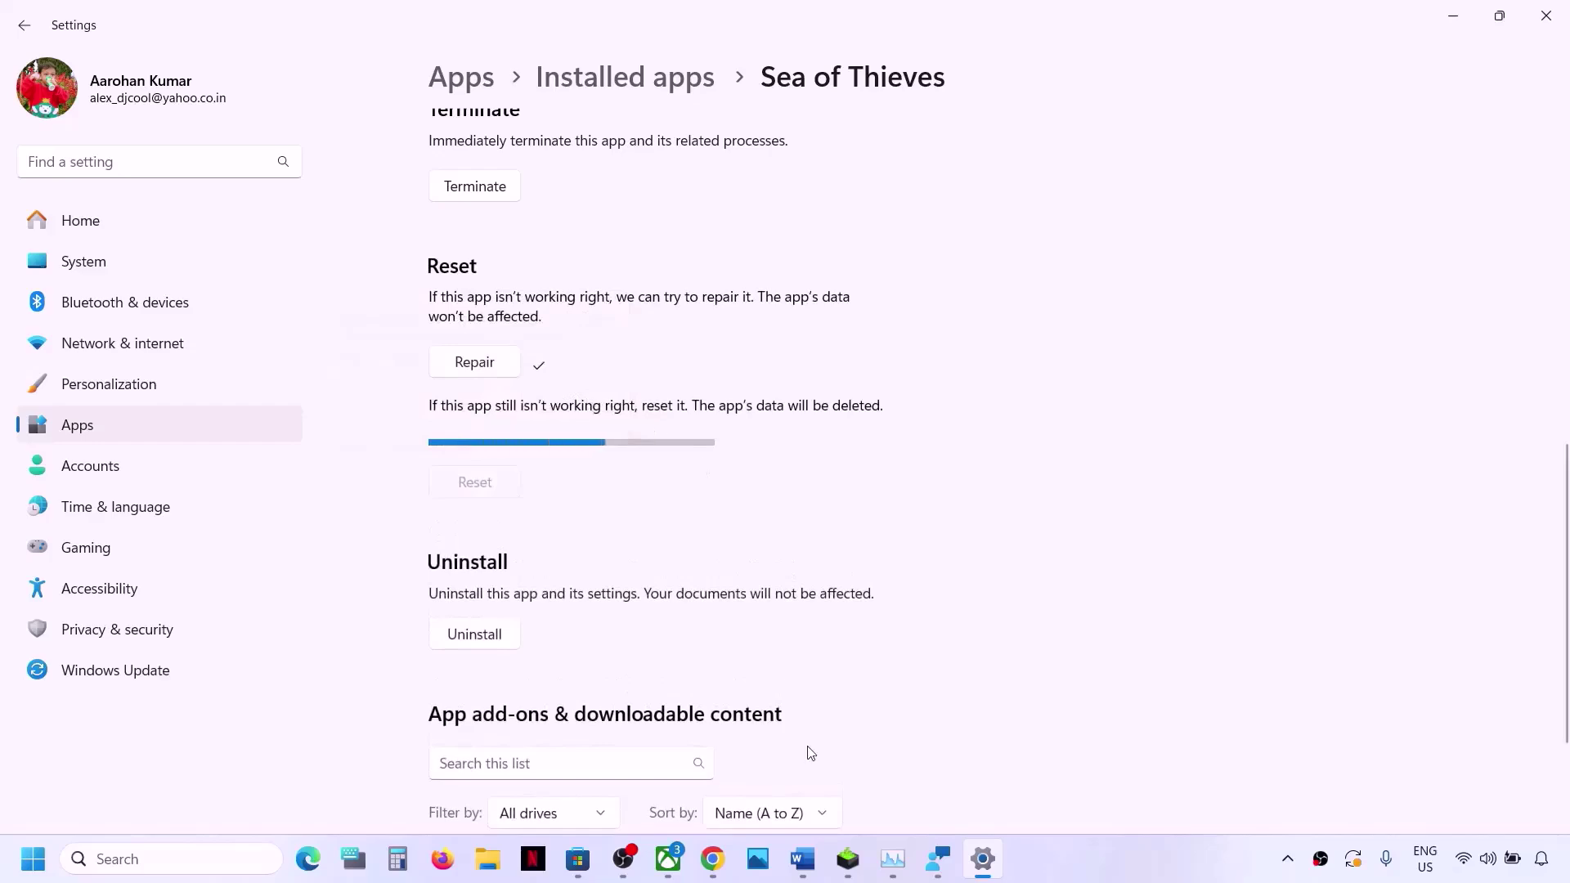
left_click(668, 858)
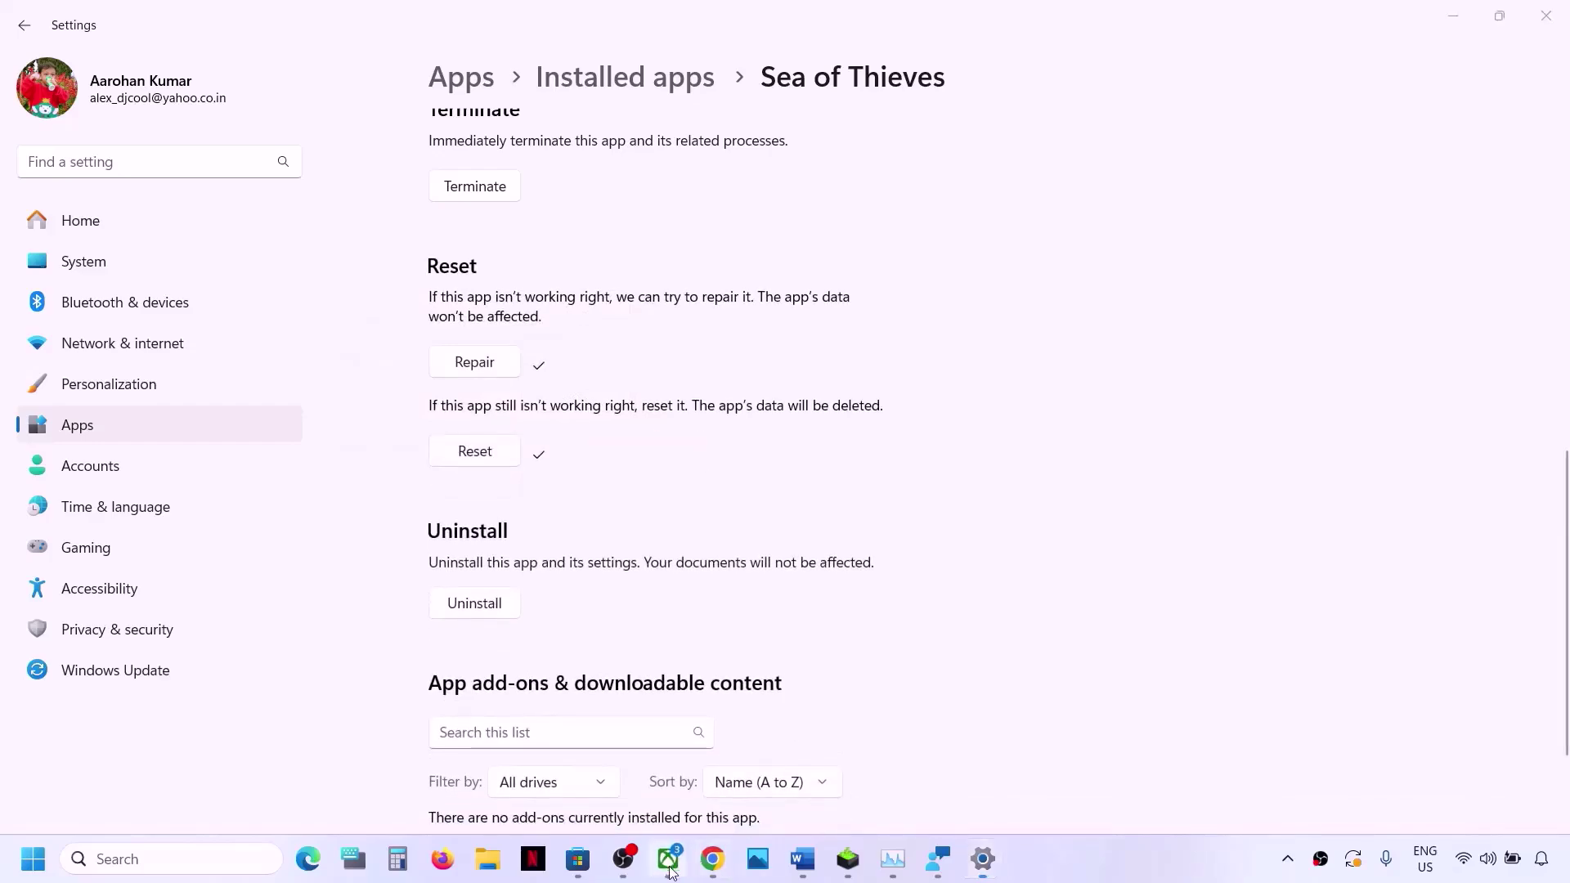
- Open Sea of Thieves: 2024 Edition from the recent games, and search for "sea of th" to open its store page
left_click(1001, 110)
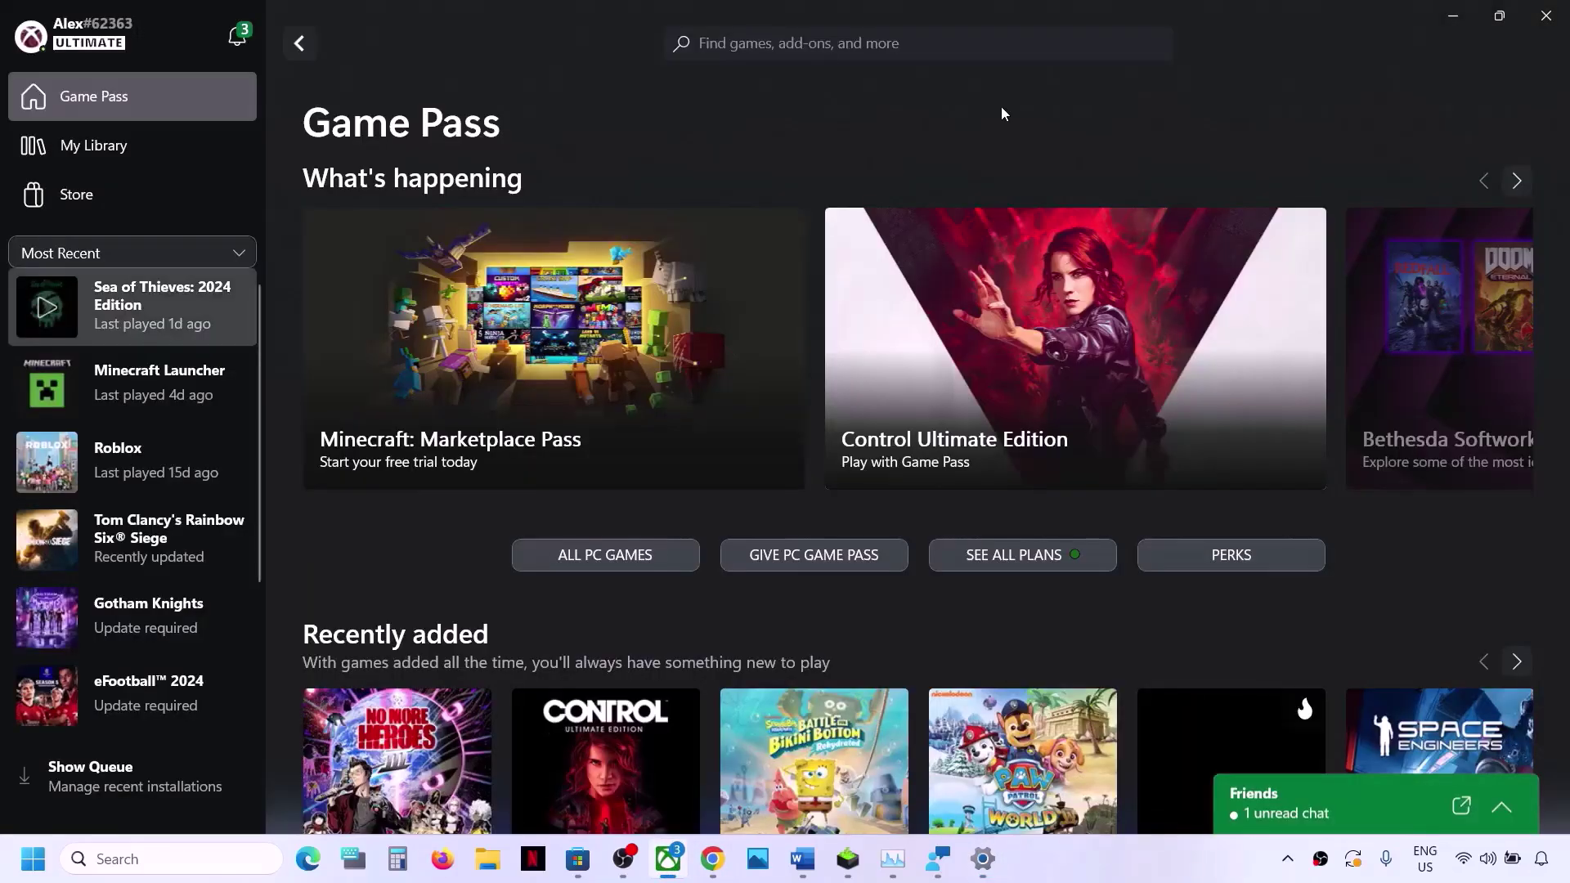
left_click(175, 297)
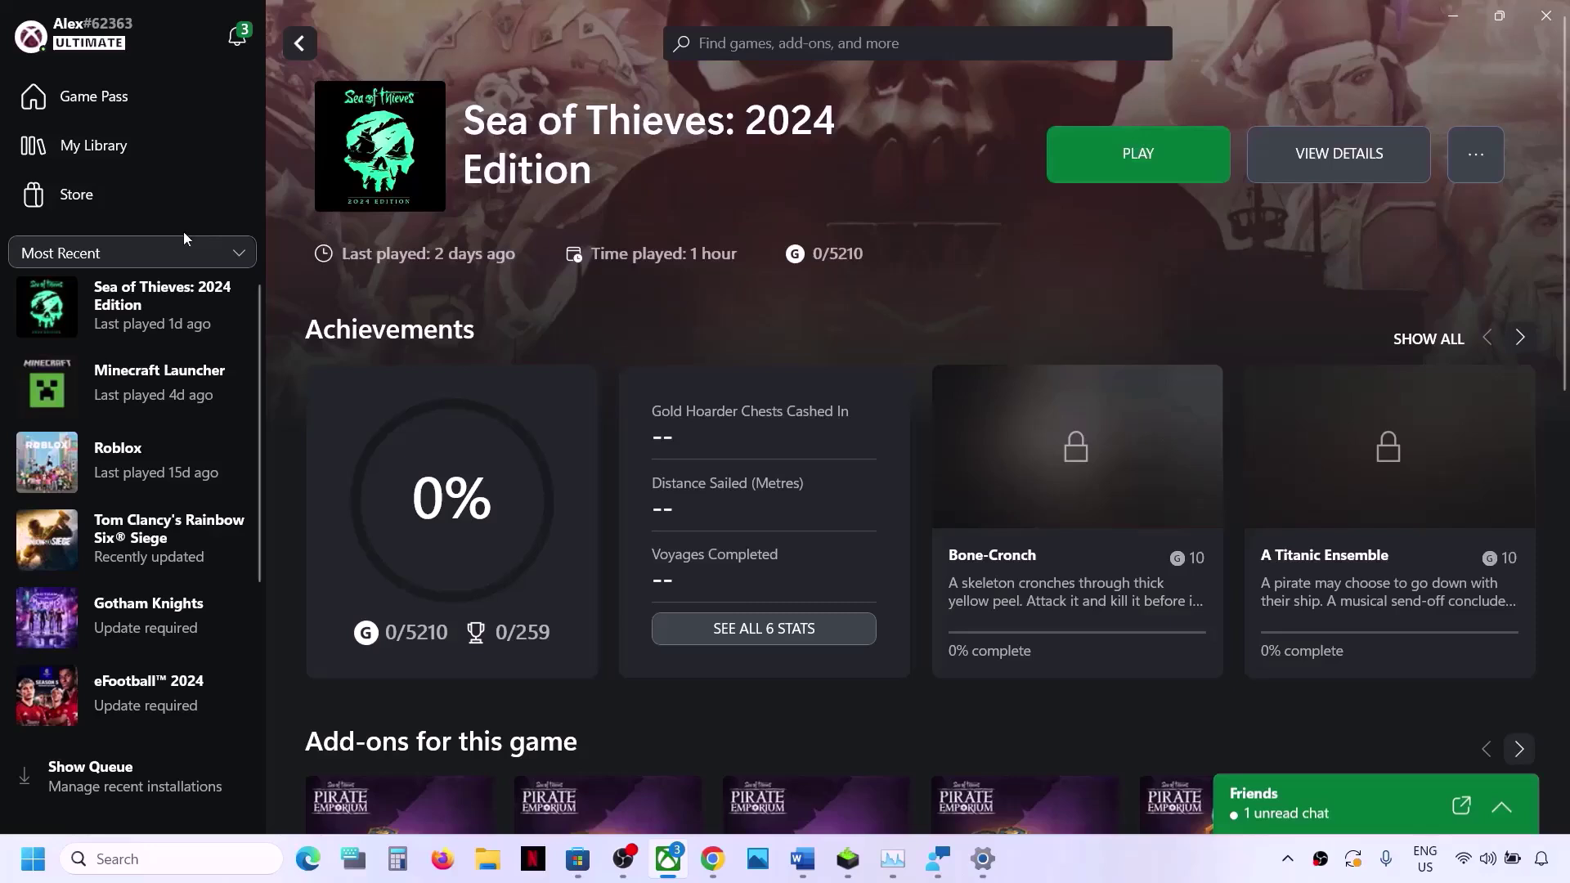
left_click(734, 44)
type("se")
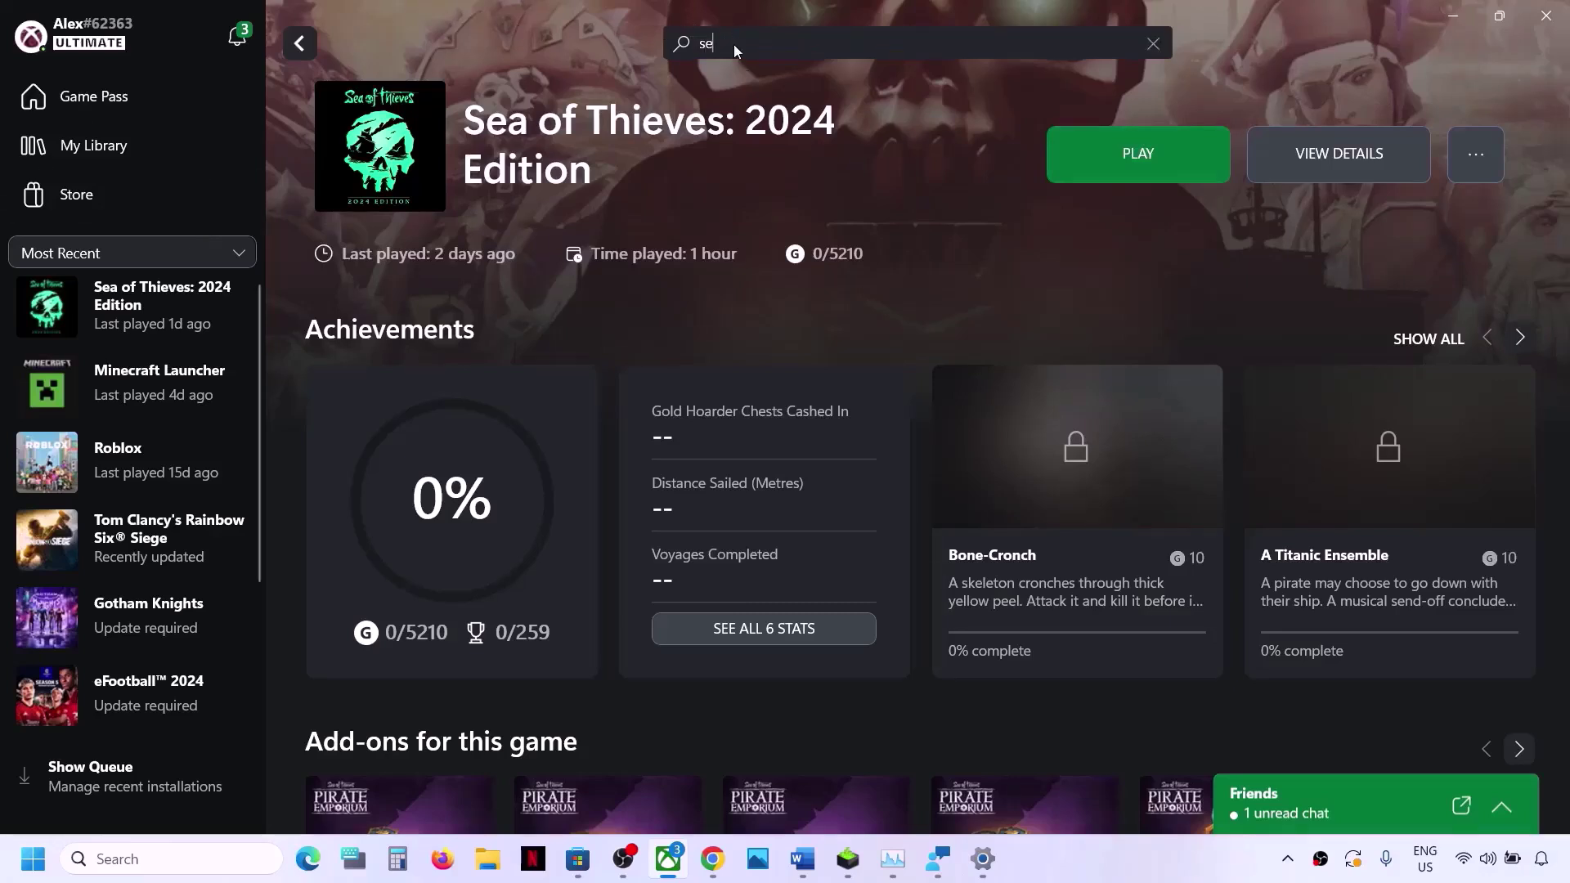
type("a of")
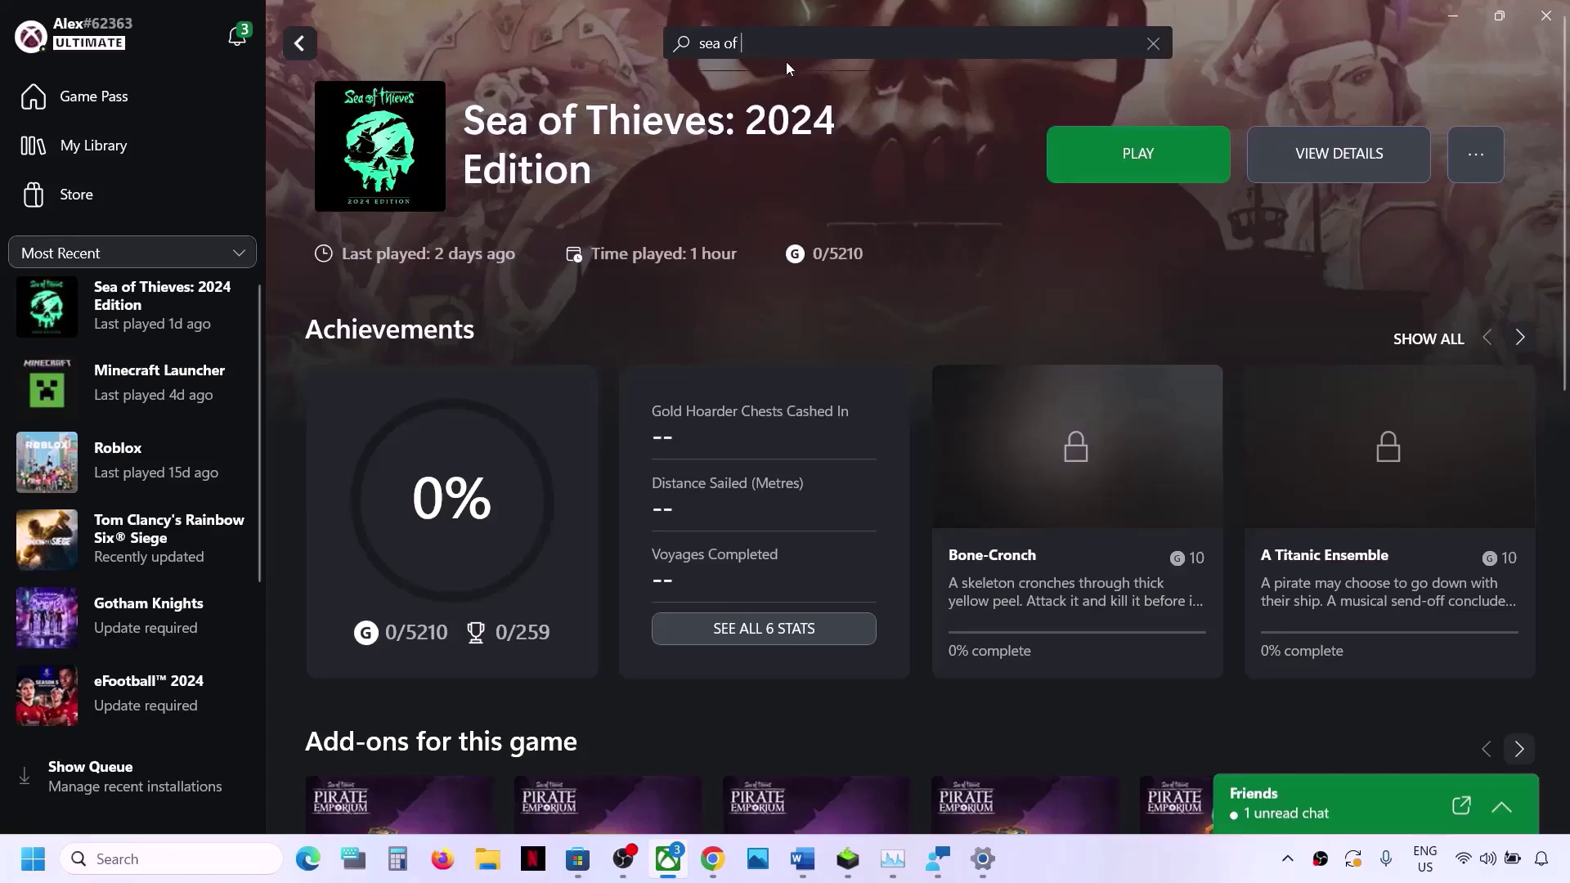
type(" thoie")
key("BackSpace")
key("BackSpace")
key("BackSpace")
type("i")
key("BackSpace")
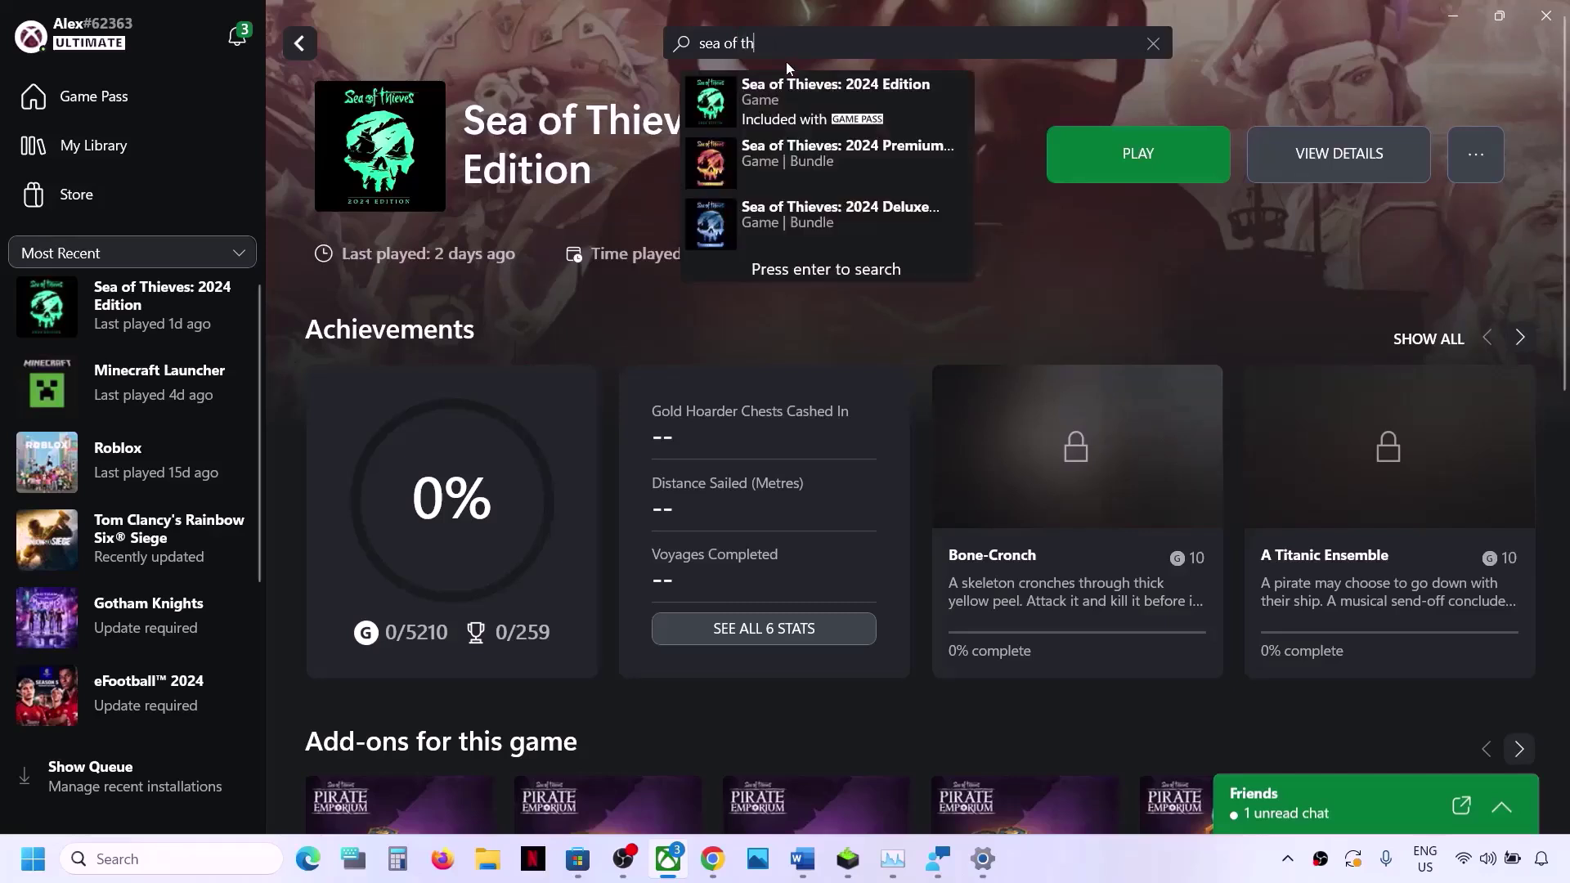
left_click(831, 117)
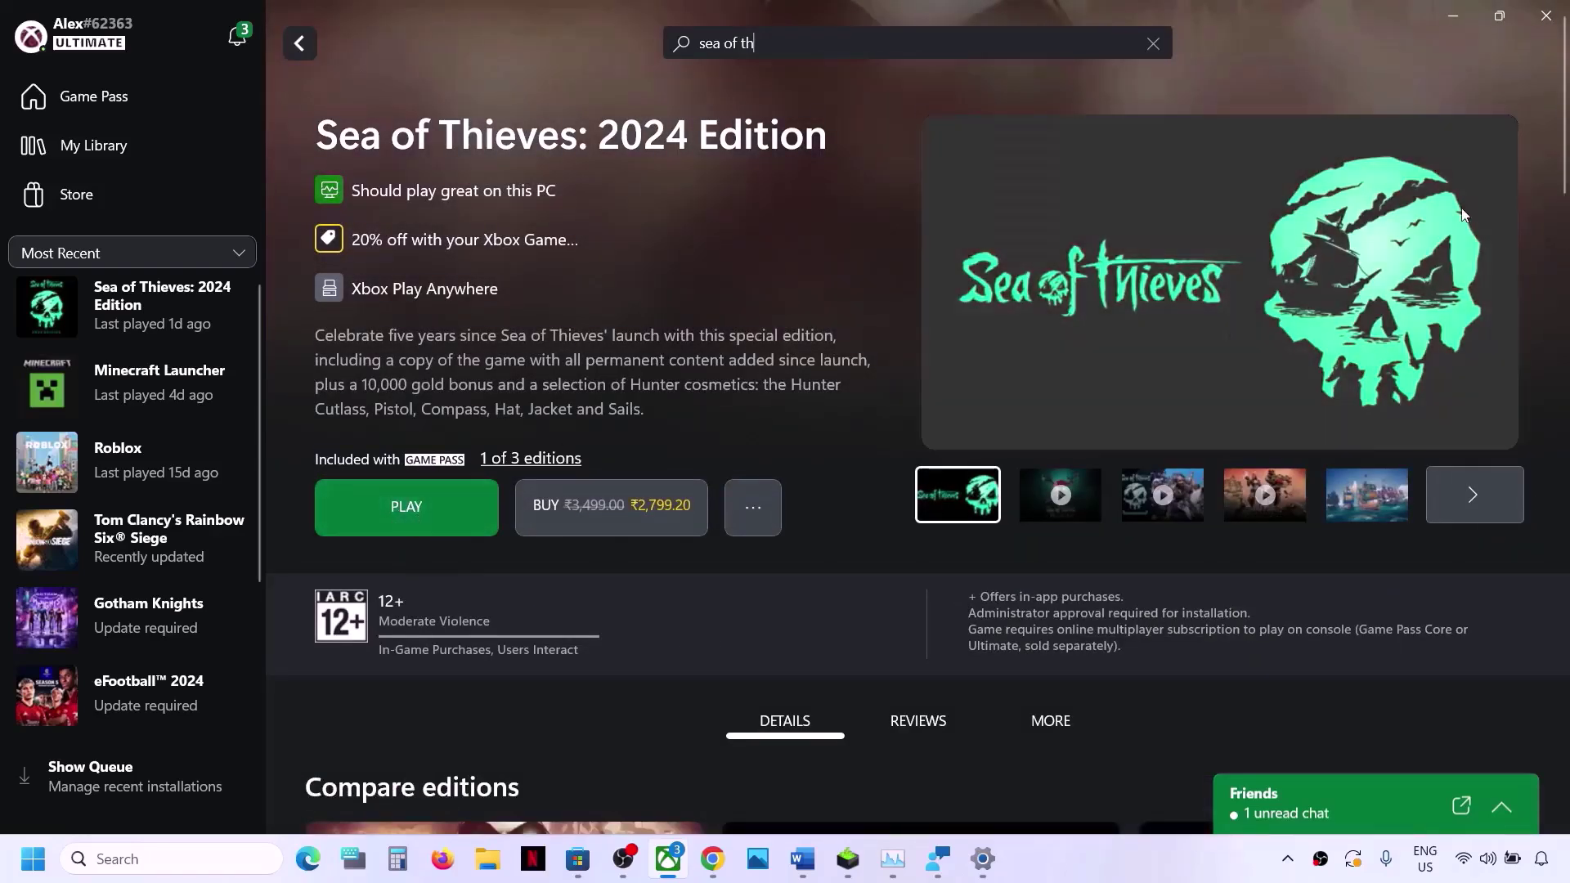
- Close the Xbox app, reopen it from the hidden background apps, and show the Sea of Thieves: 2024 Edition game page
left_click(1544, 17)
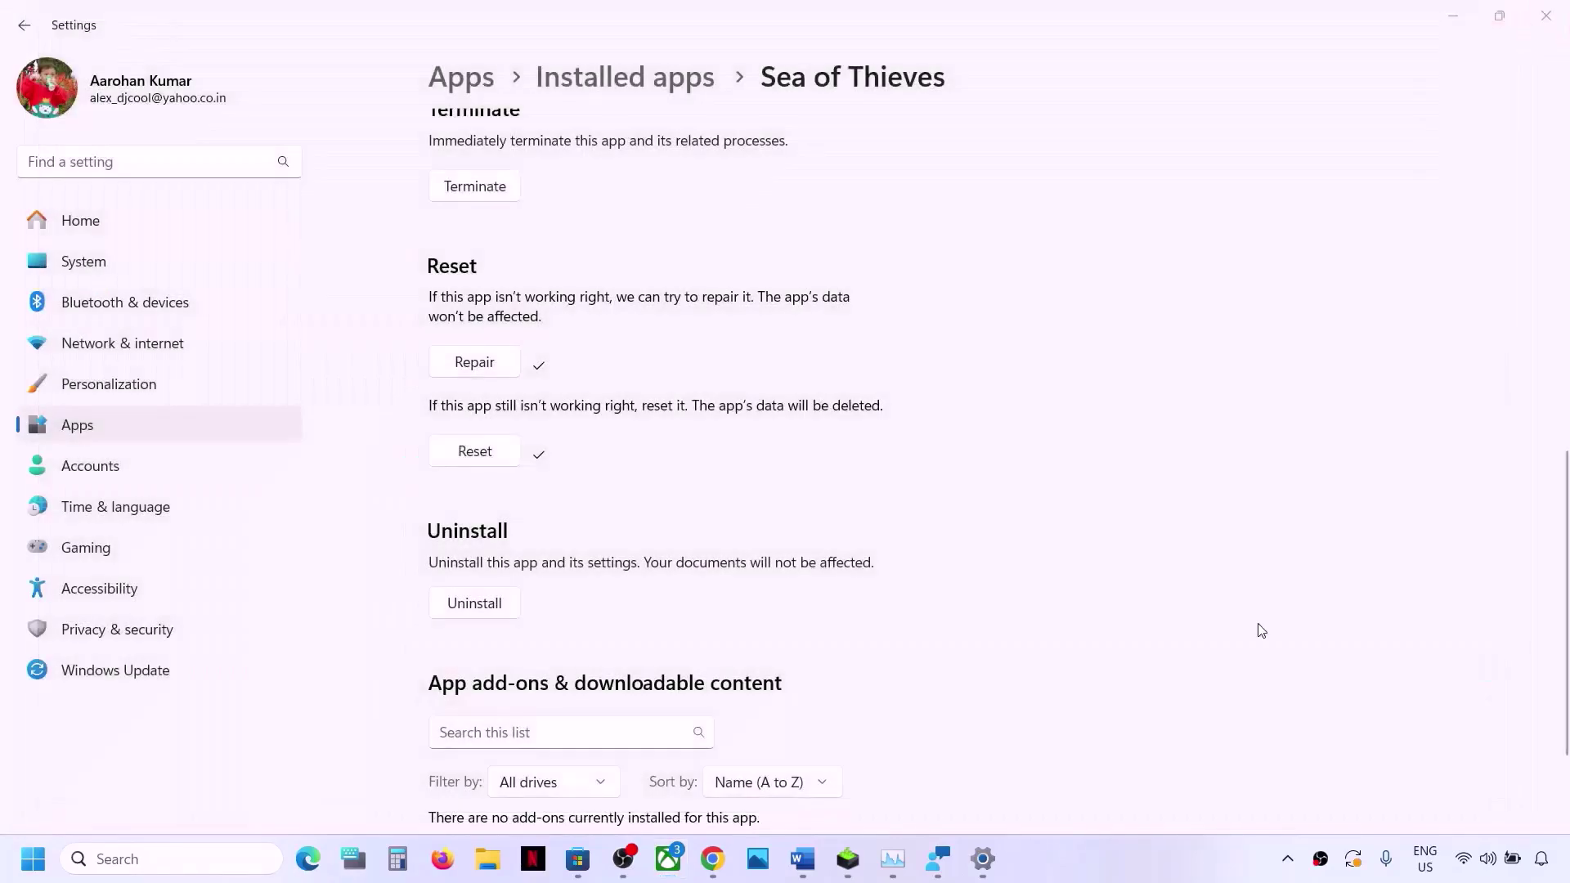
left_click(1289, 862)
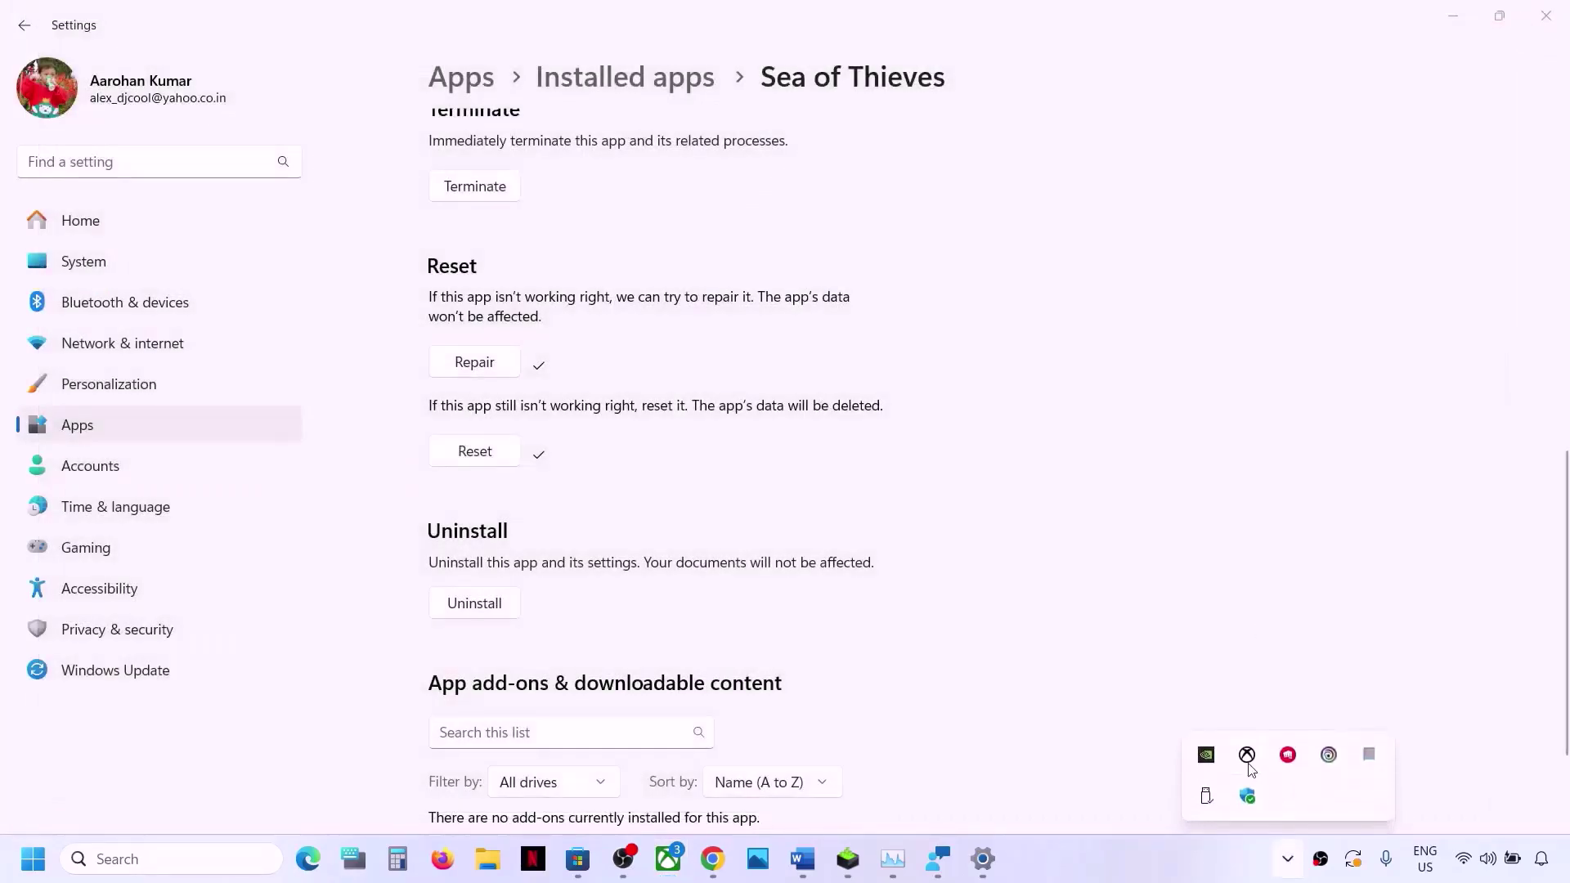
left_click(1247, 756)
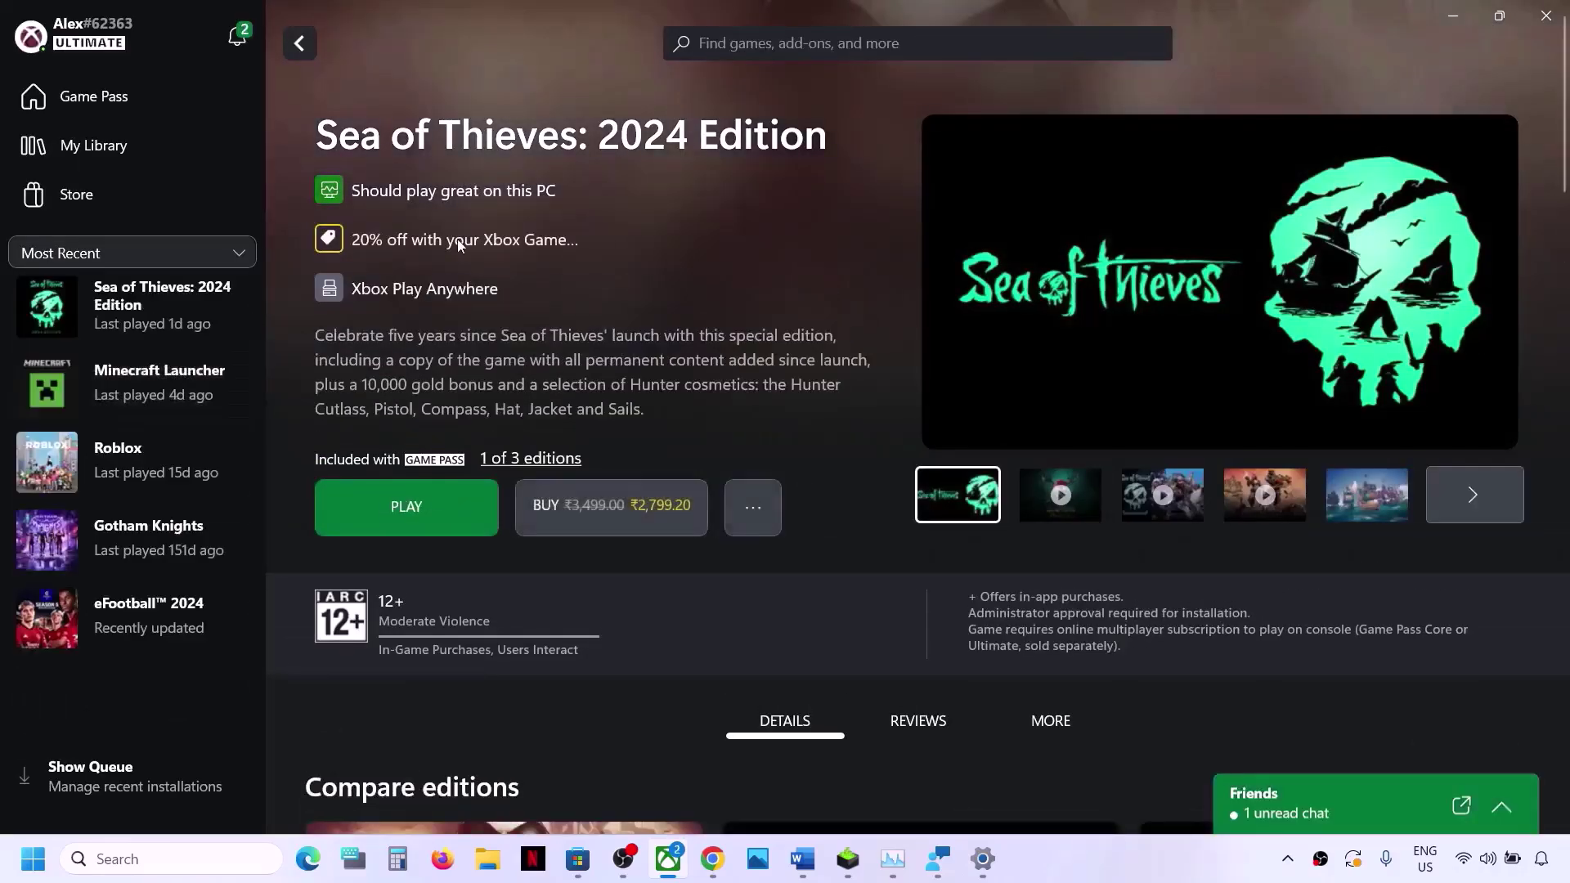
left_click(184, 321)
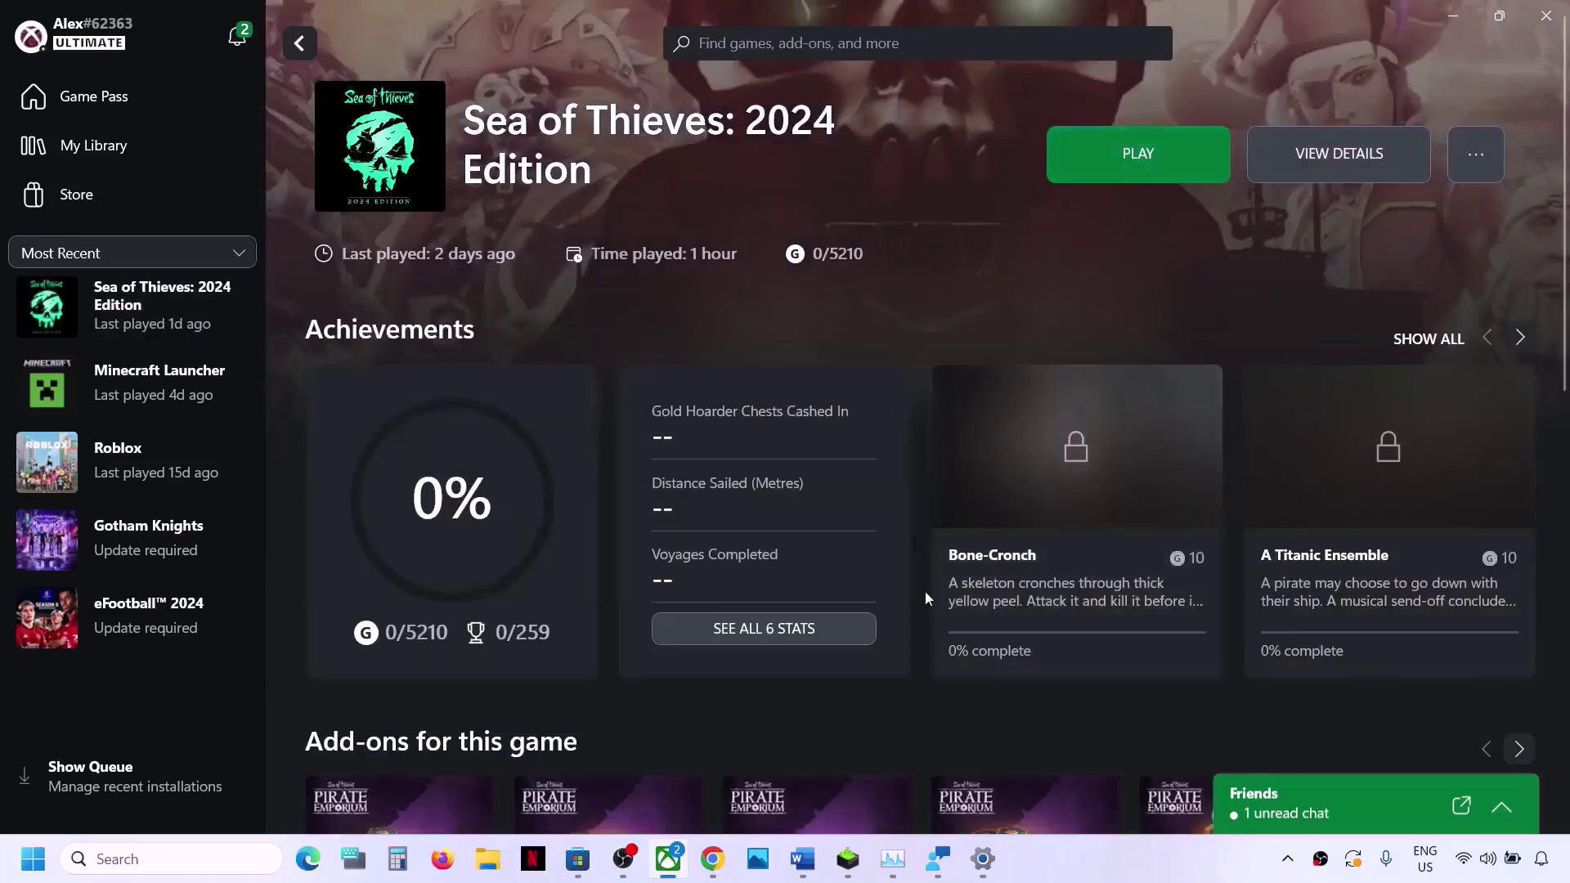
- Switch to the Word notes and highlight "Delete Microsoft Store Local Cache Files" in Step 8
left_click(802, 858)
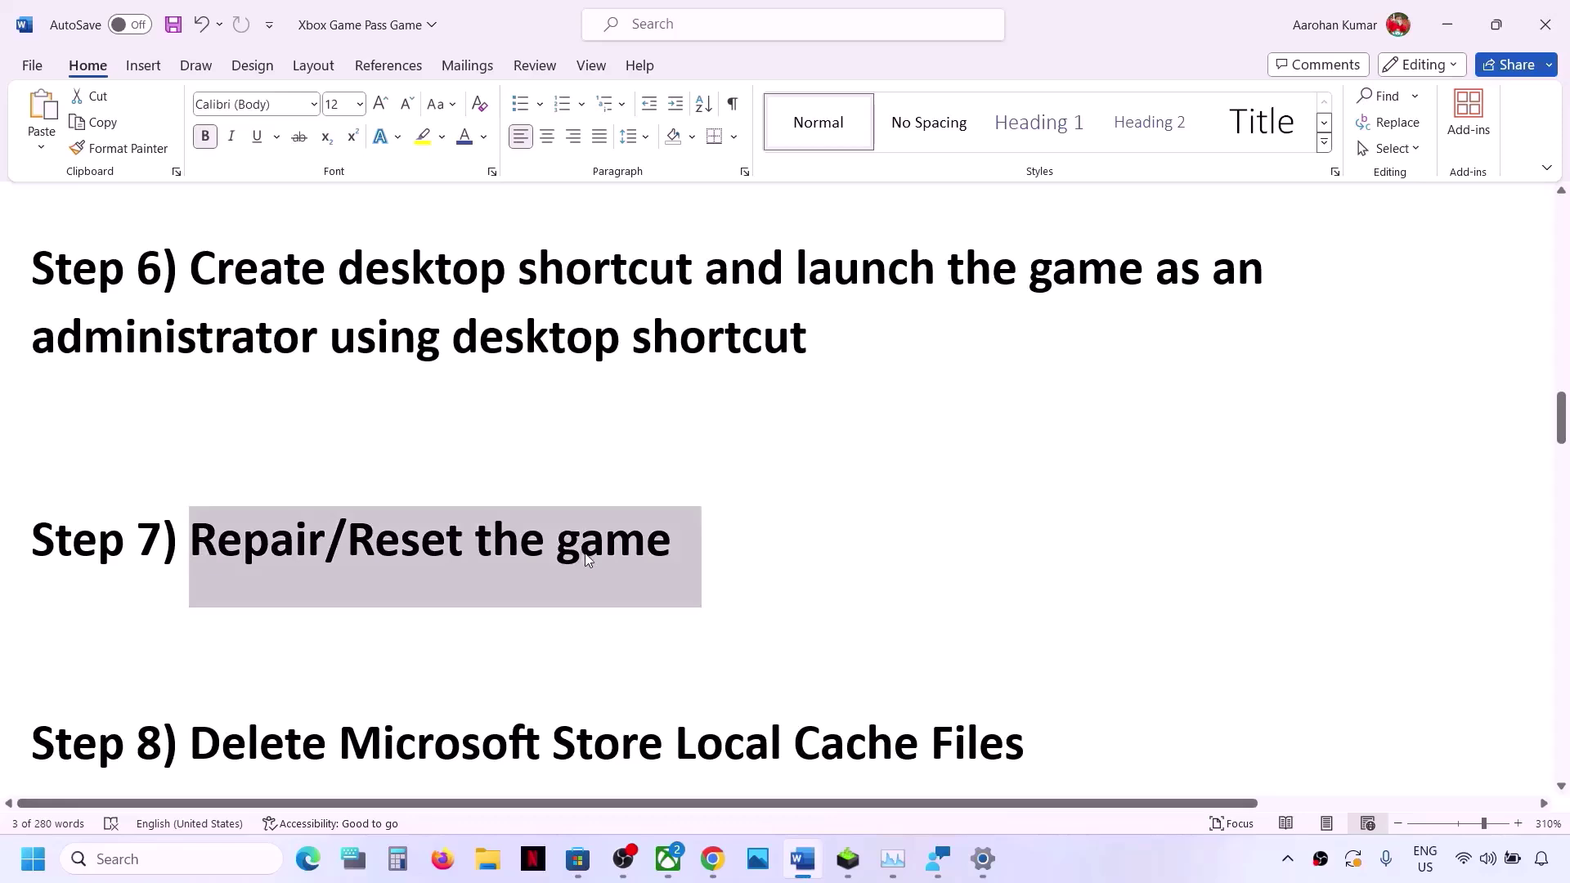
scroll(405, 618, "down", 2)
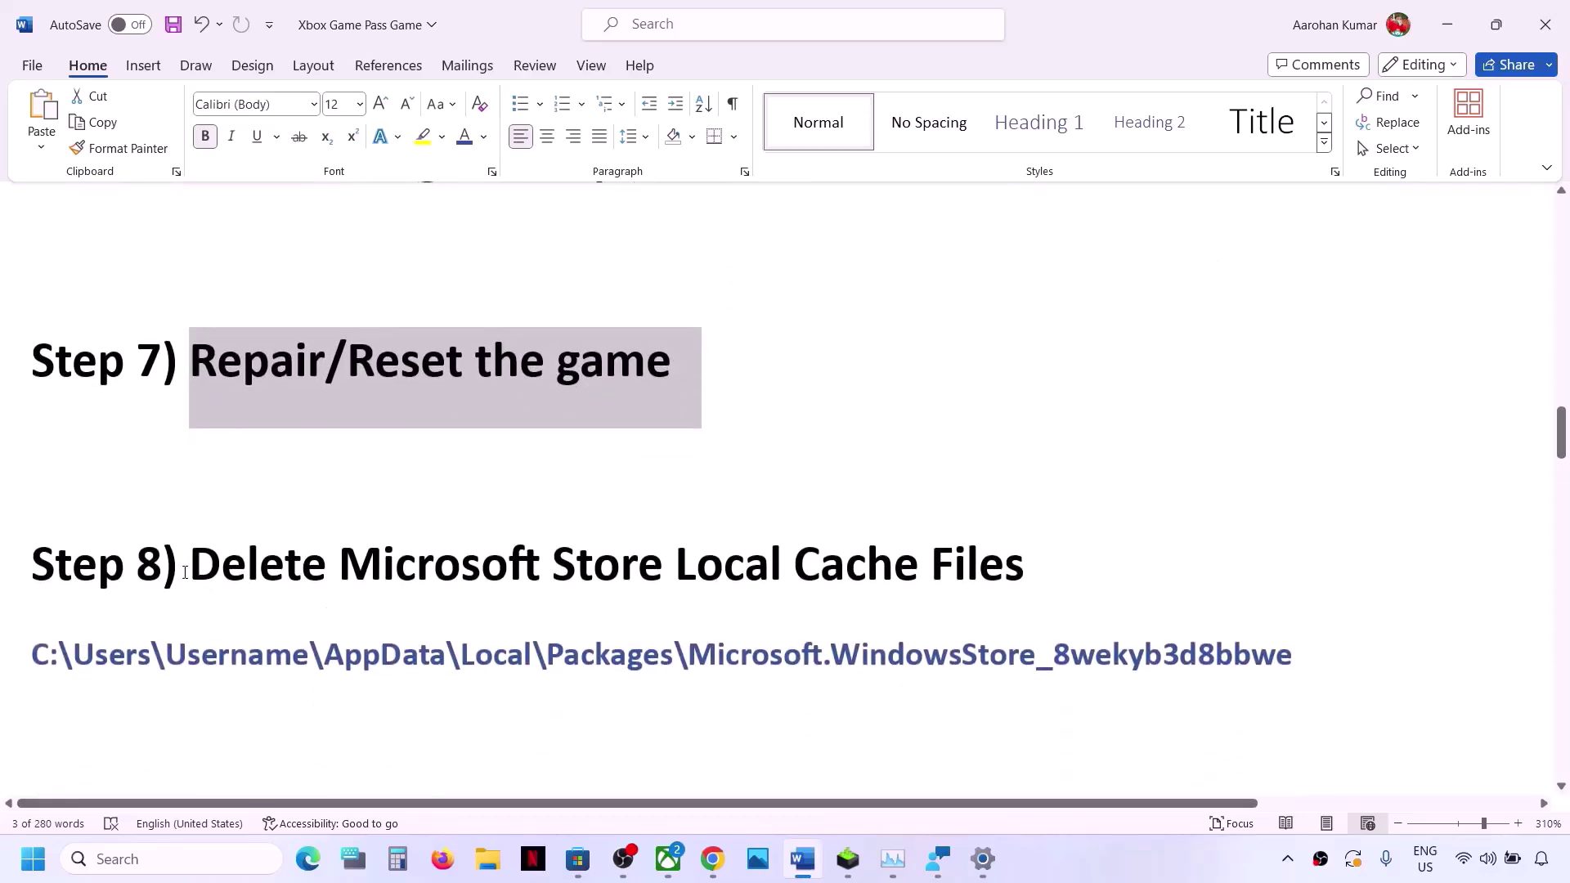
left_click_drag(185, 572, 1028, 563)
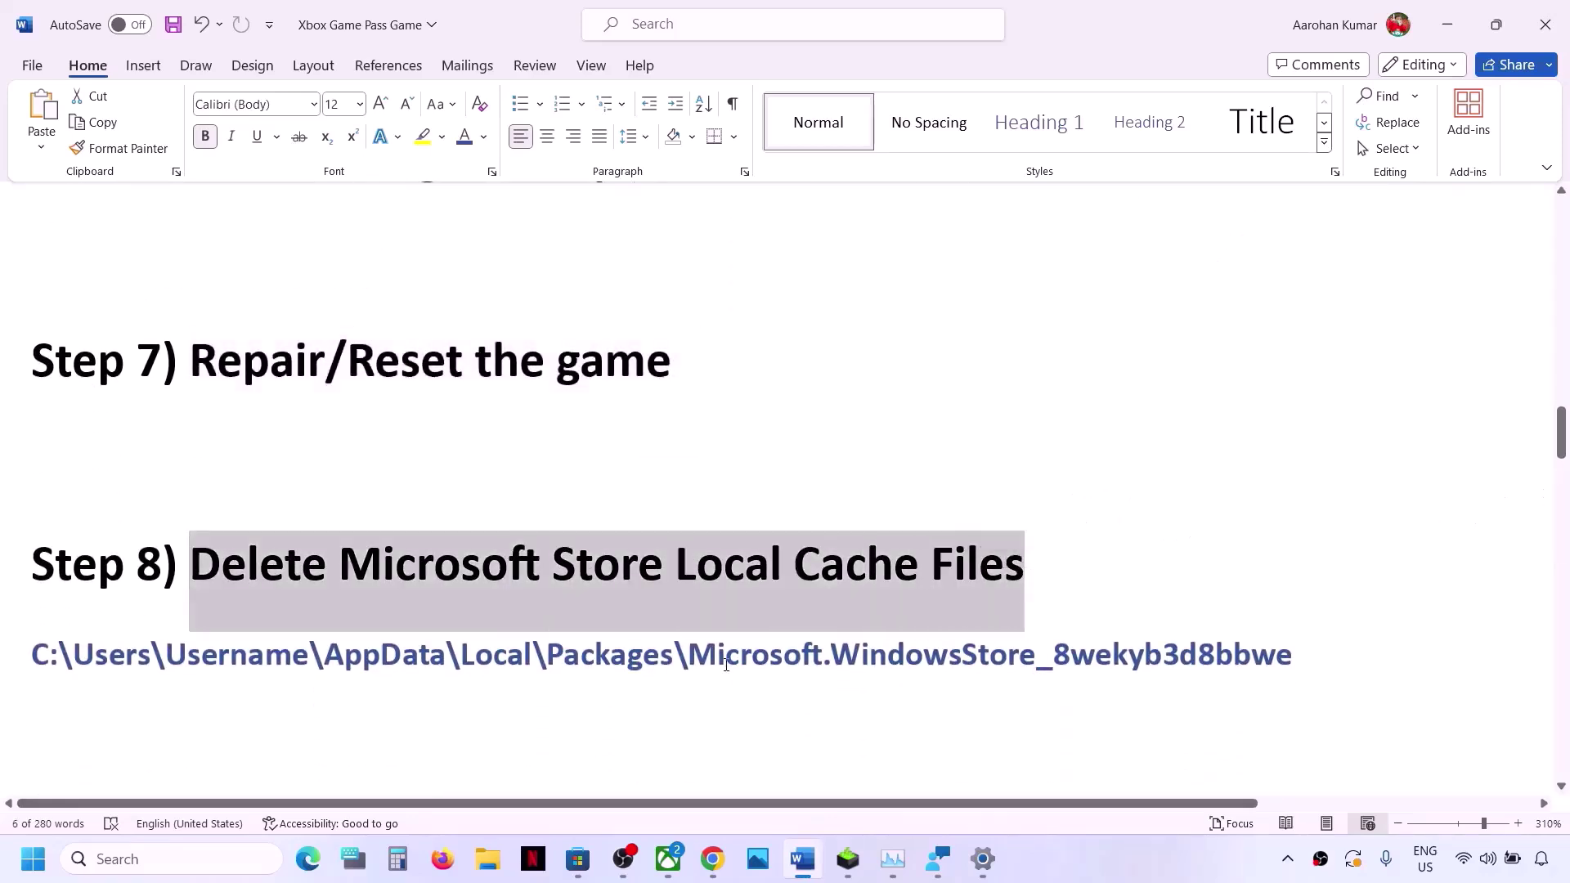
- Switch to File Explorer, open the OS (C:) drive from This PC, and check Step 8 in the notes
left_click(500, 871)
double_click(298, 212)
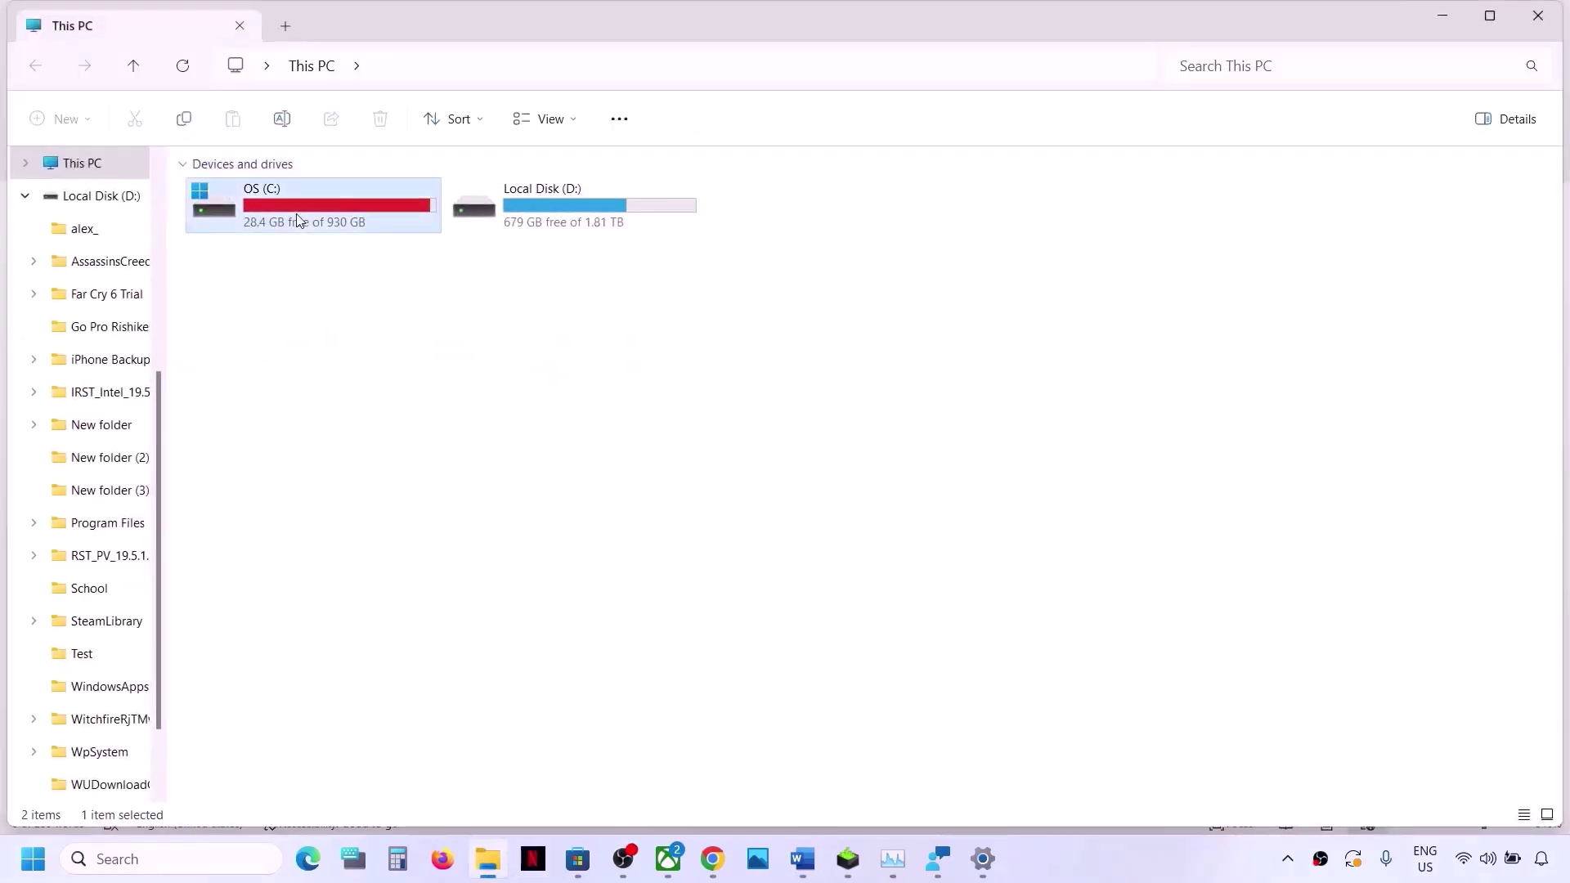
left_click(84, 171)
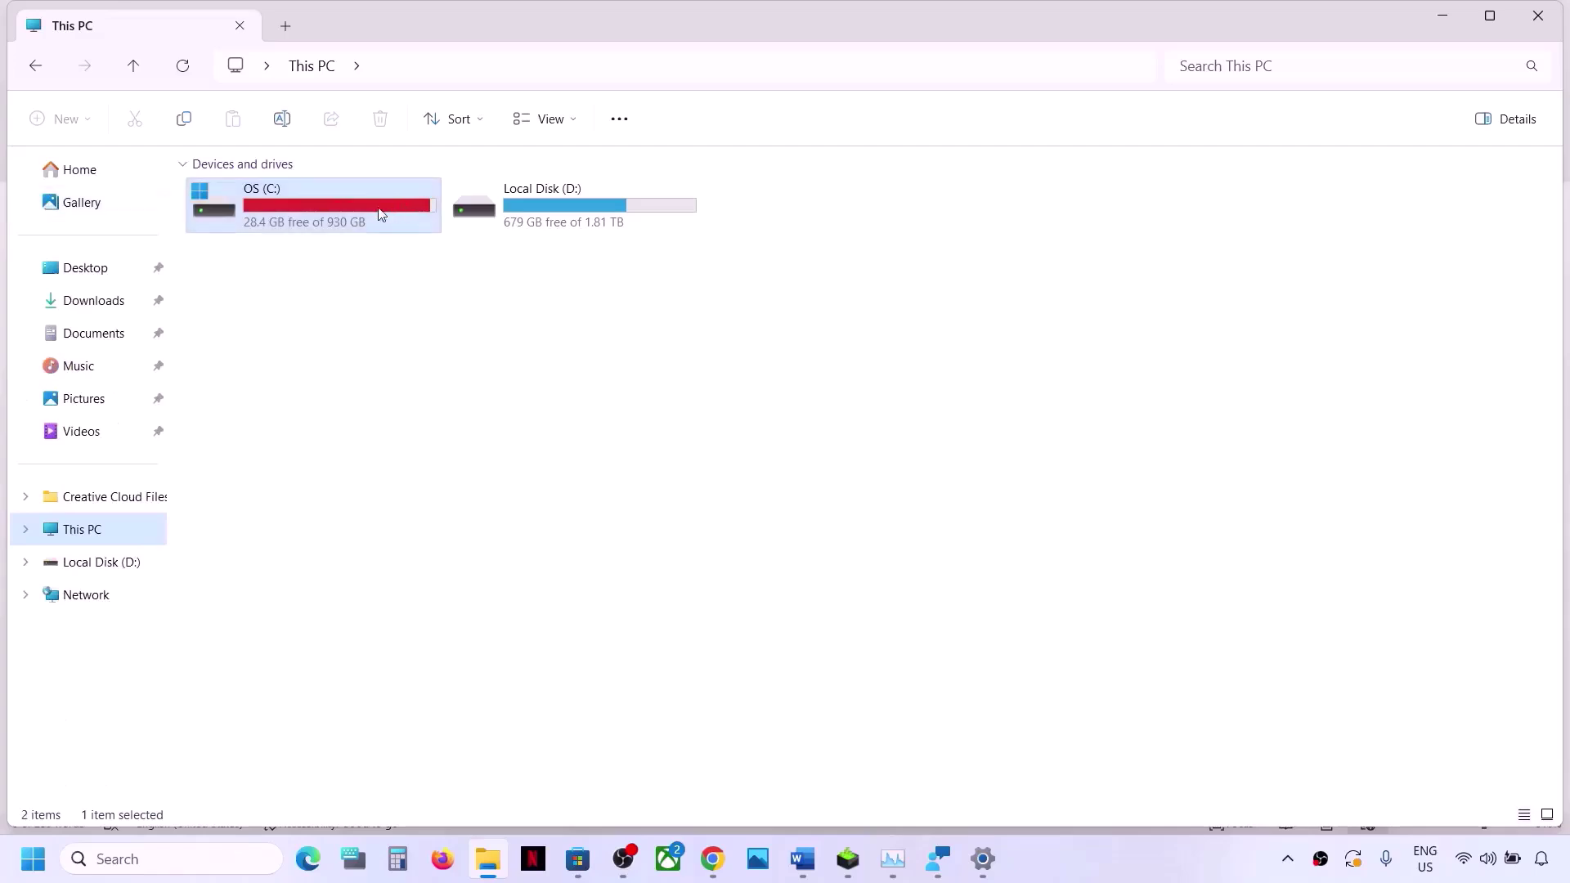
double_click(354, 213)
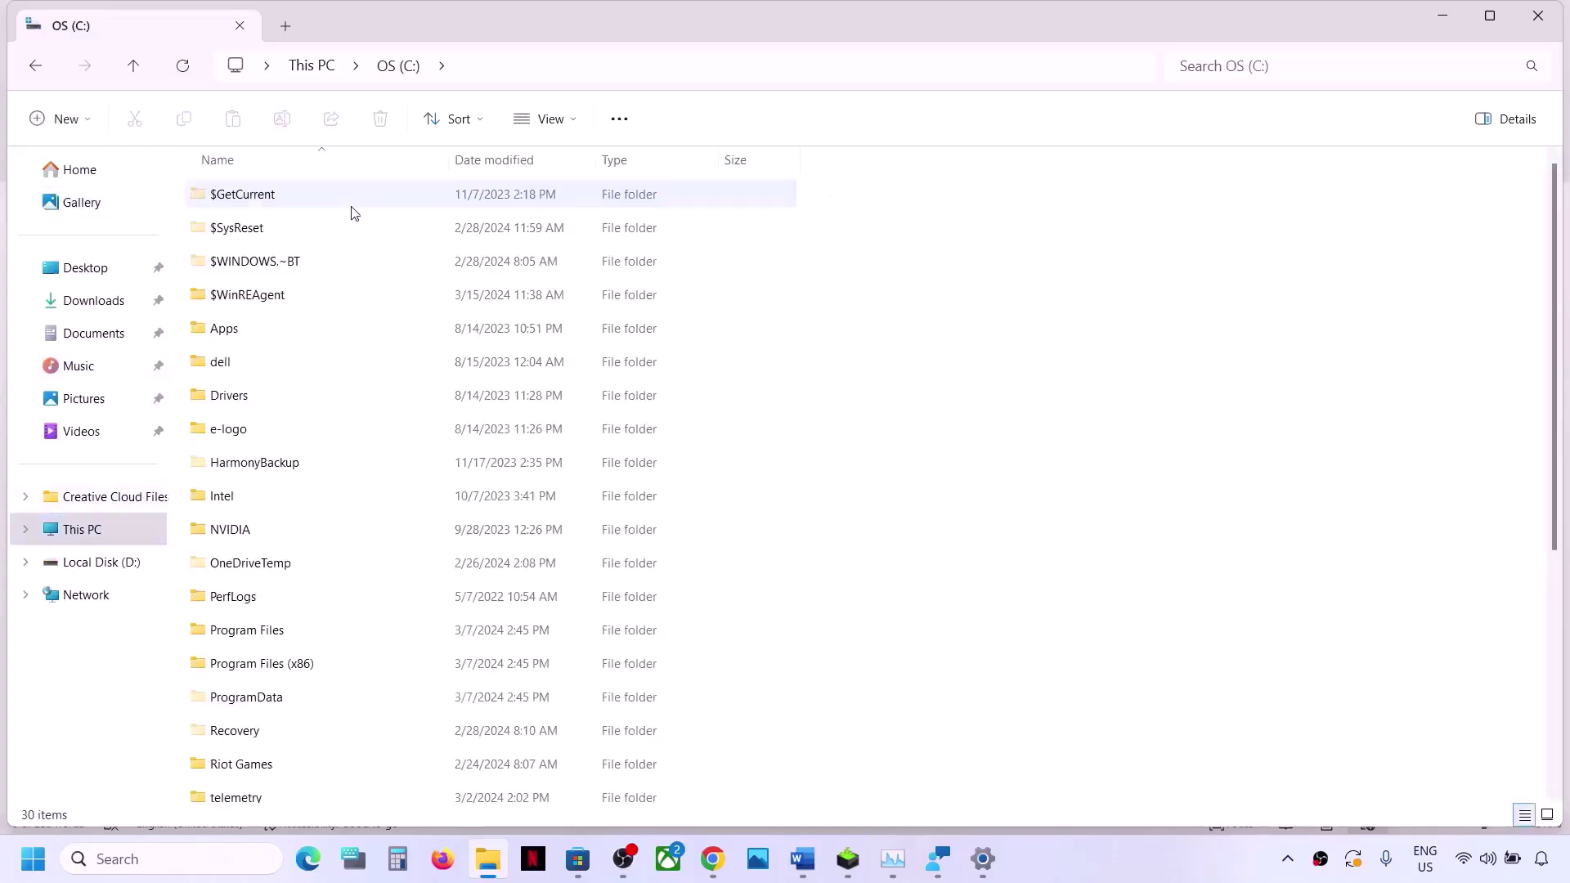
key("alt+Tab")
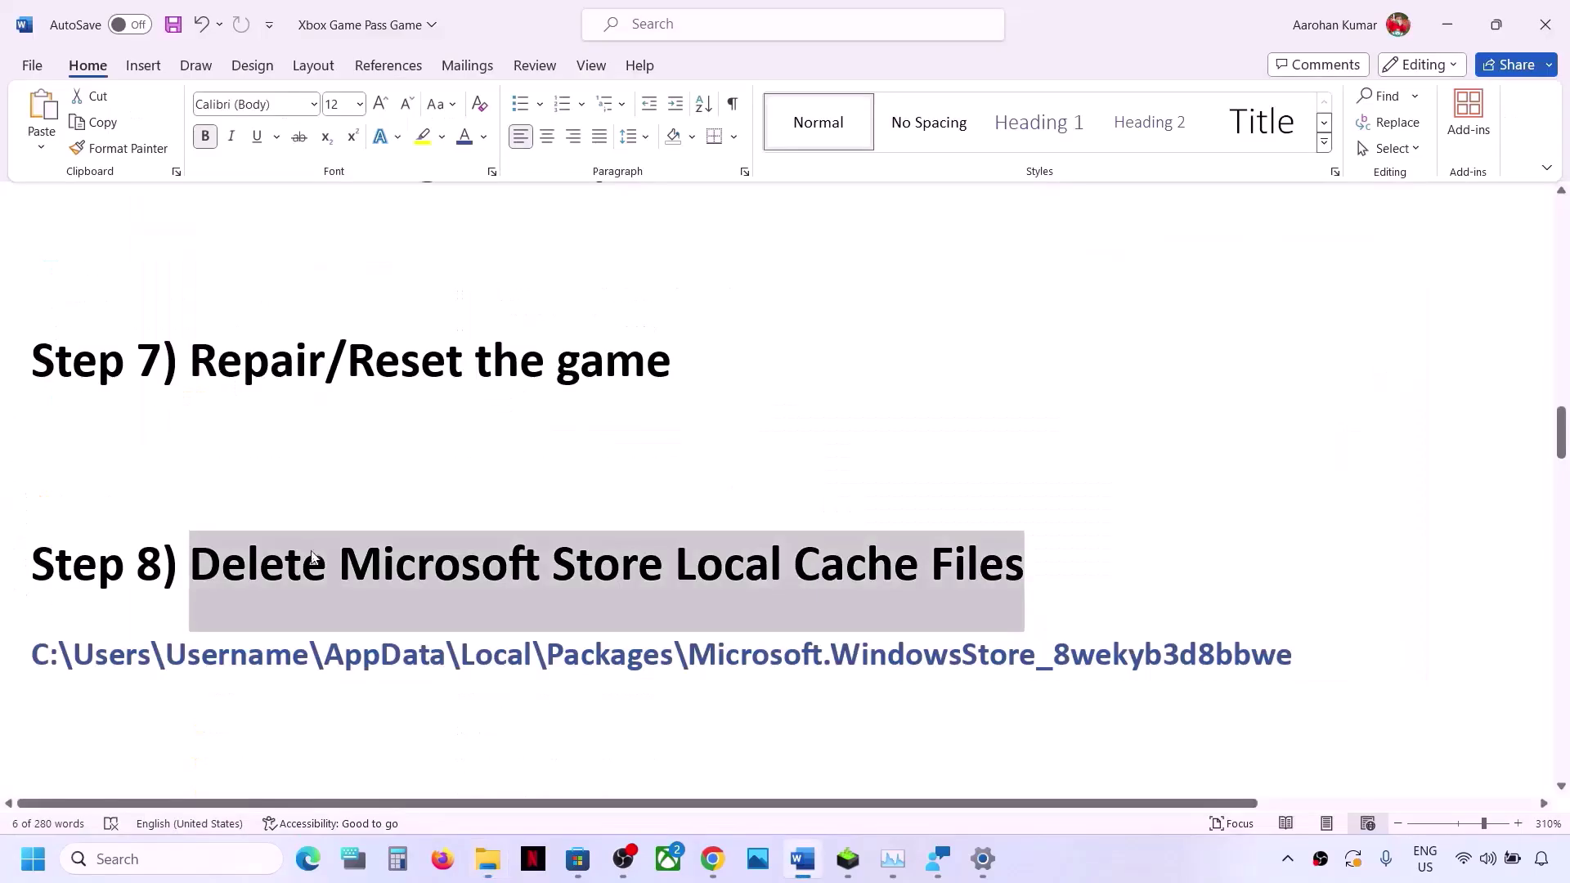
key("alt+Tab")
- Open the Users folder on the C: drive and go into the account's profile folder
scroll(346, 606, "down", 4)
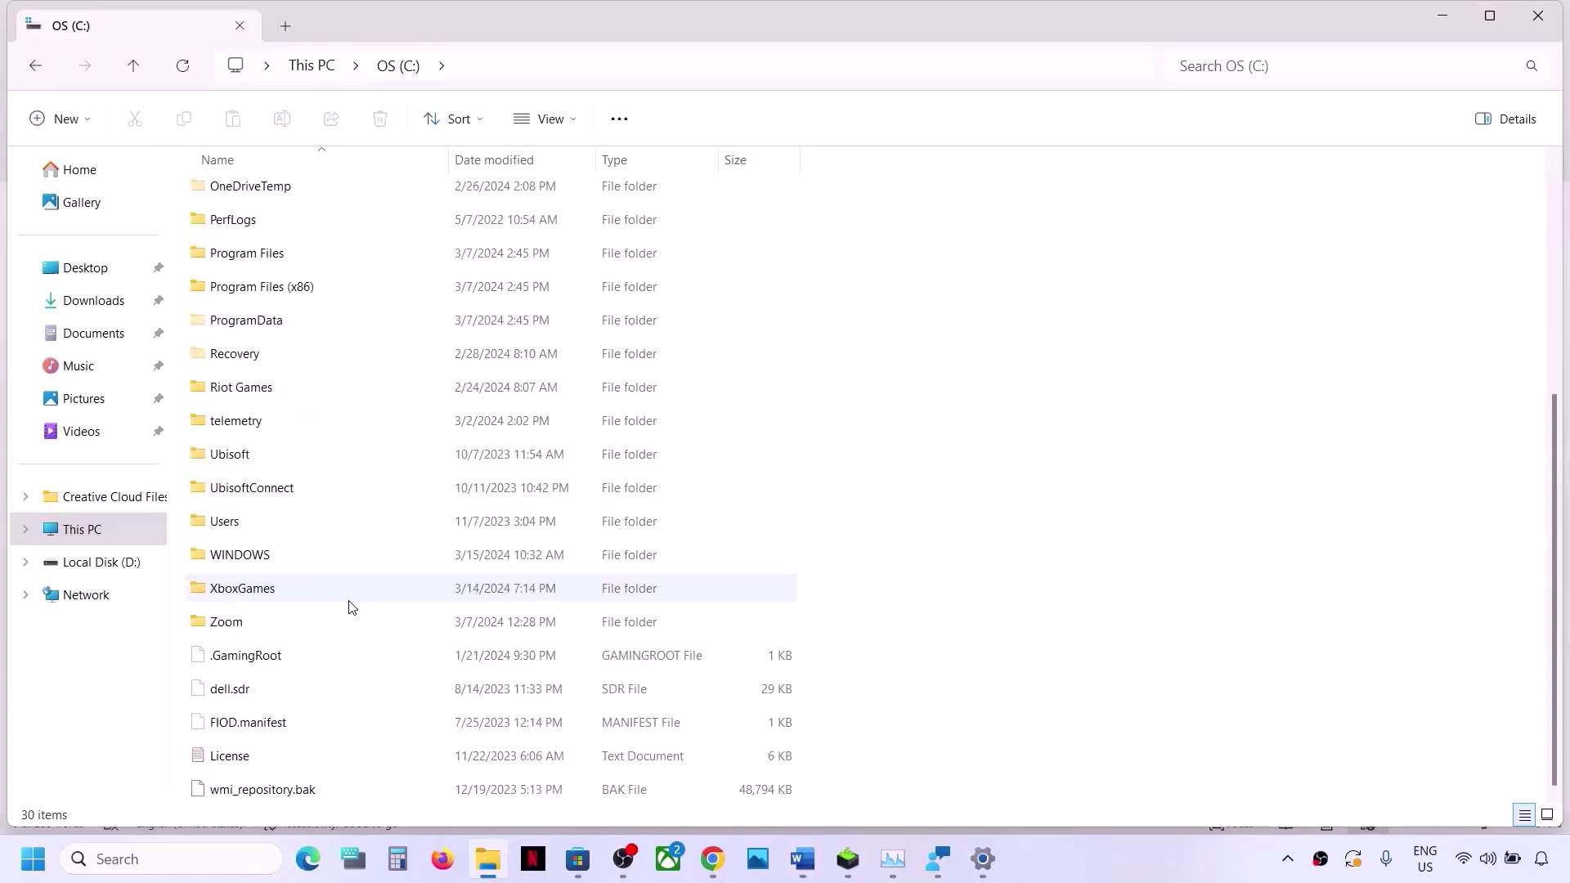
left_click(220, 516)
double_click(220, 517)
left_click(234, 187)
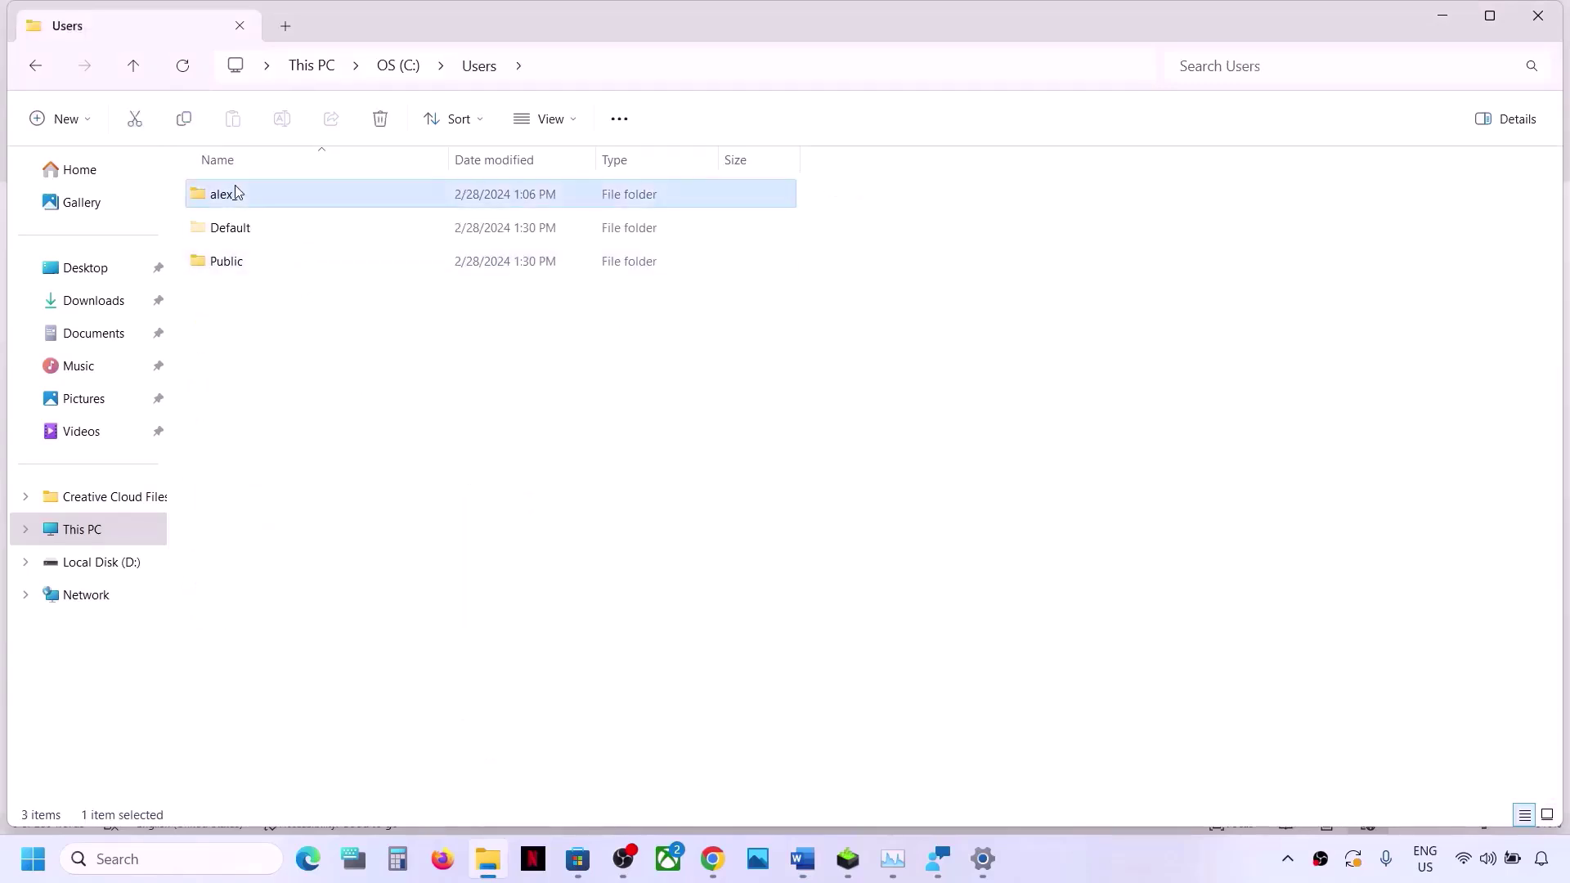
double_click(307, 191)
- Select the AppData folder and check whether Hidden items is enabled in the folder view options
left_click(263, 331)
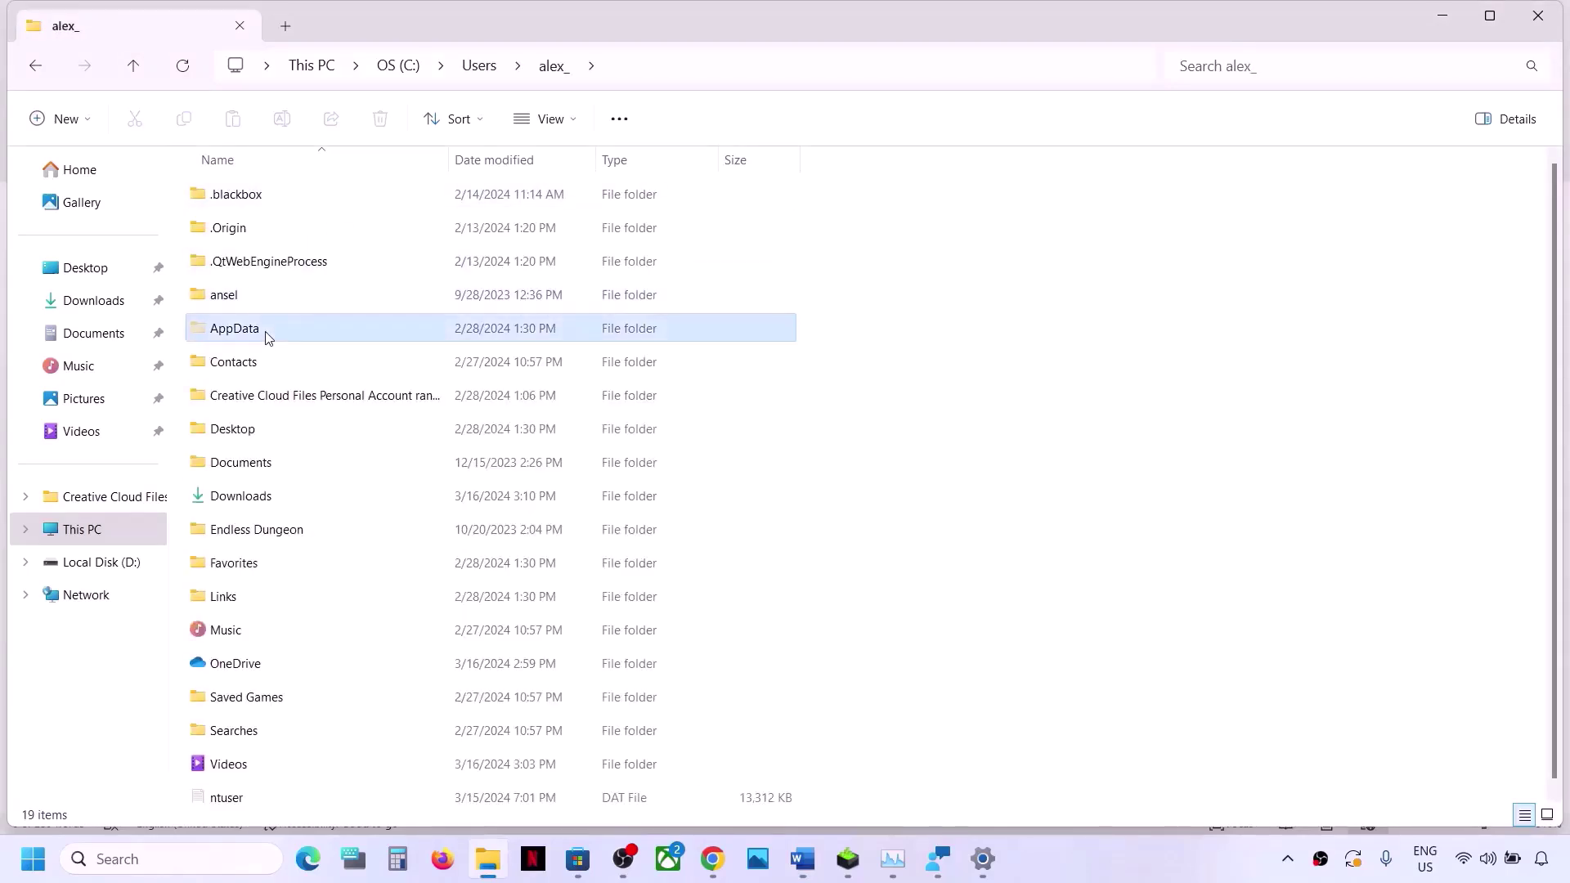
left_click(574, 123)
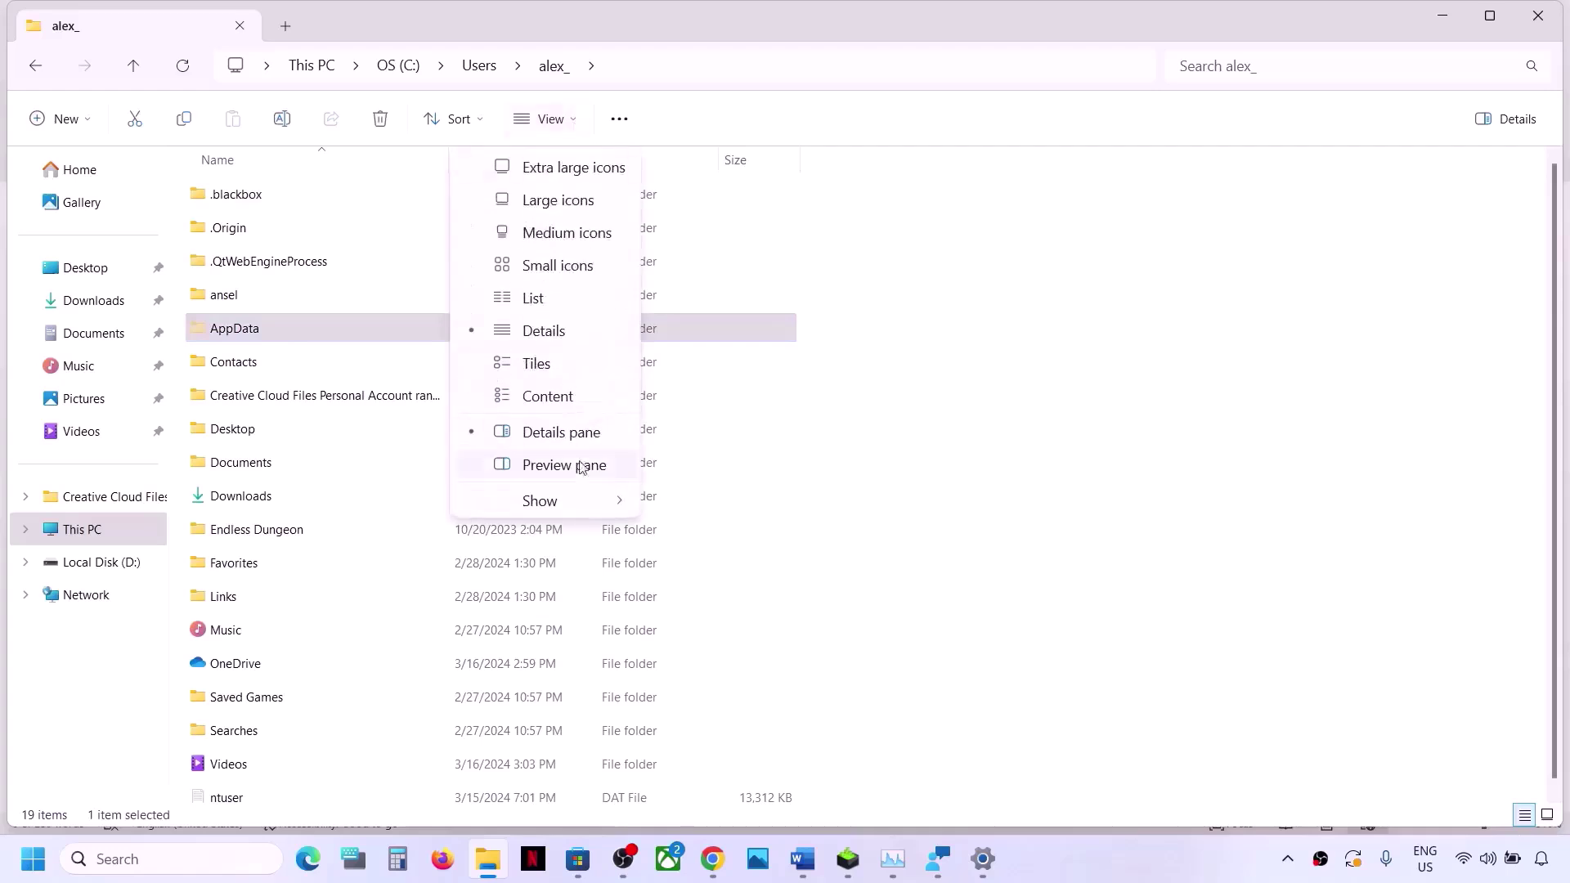
mouse_move(629, 501)
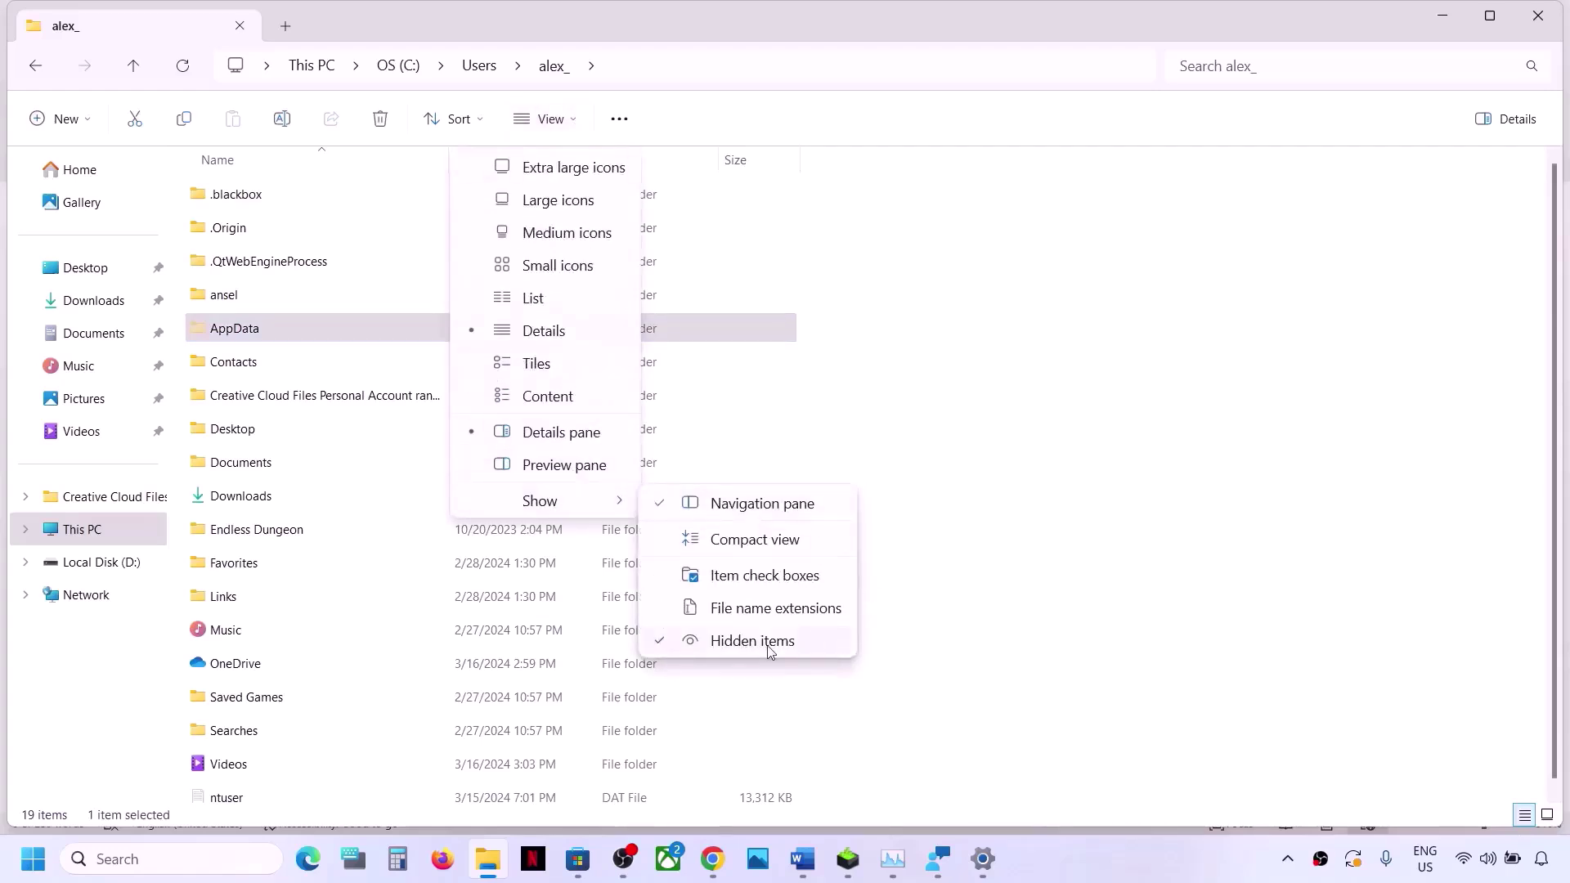
- Open the AppData folder and go through Local into the Packages folder
left_click(281, 328)
double_click(281, 329)
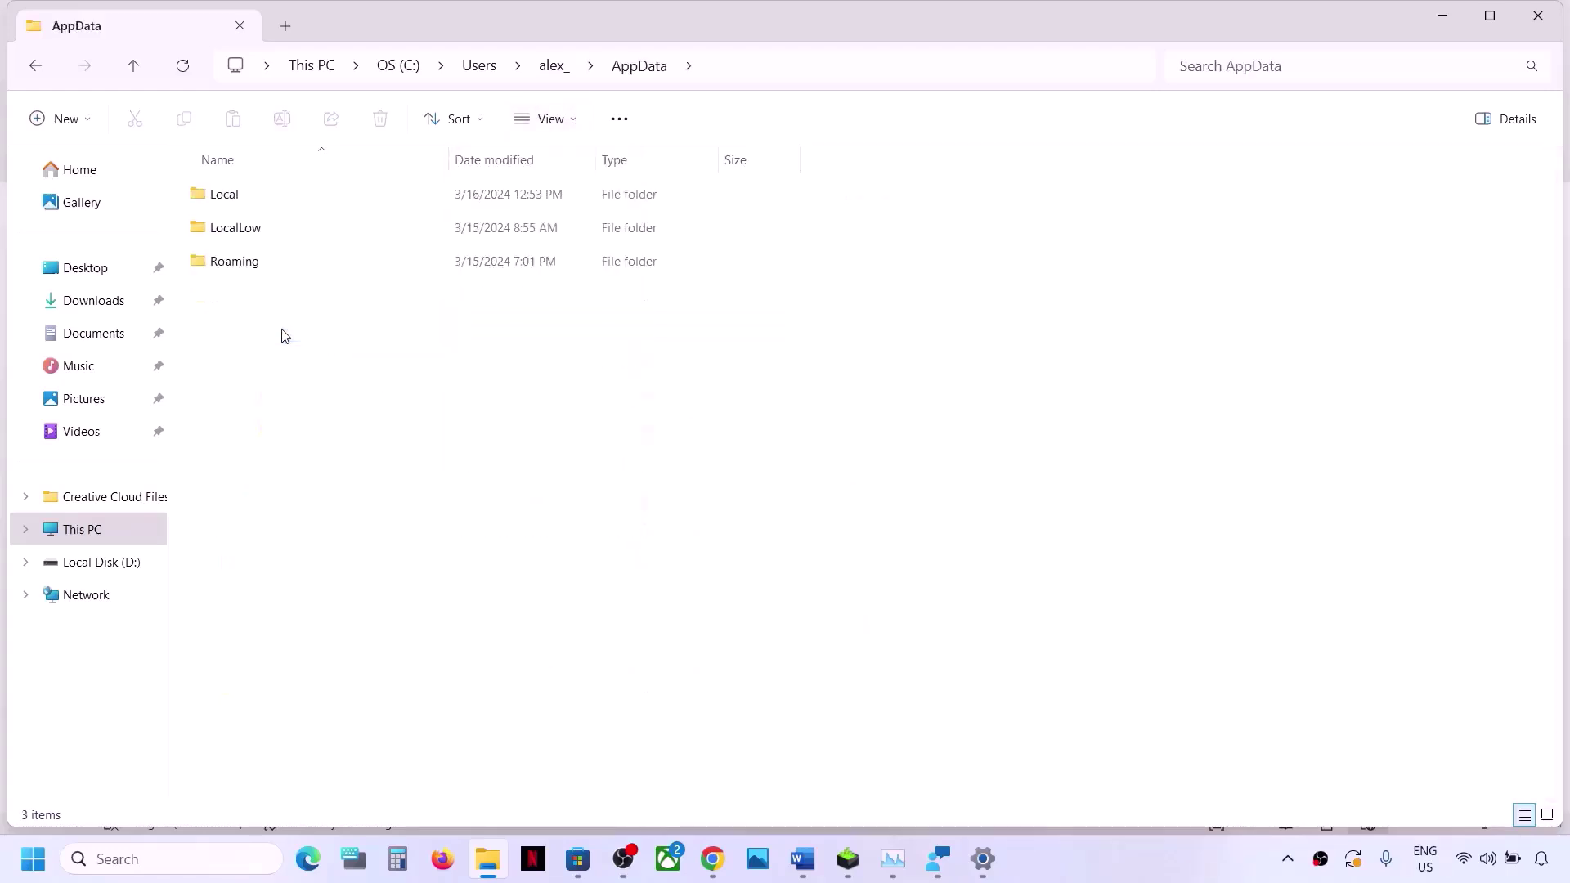
double_click(250, 203)
left_click(252, 395)
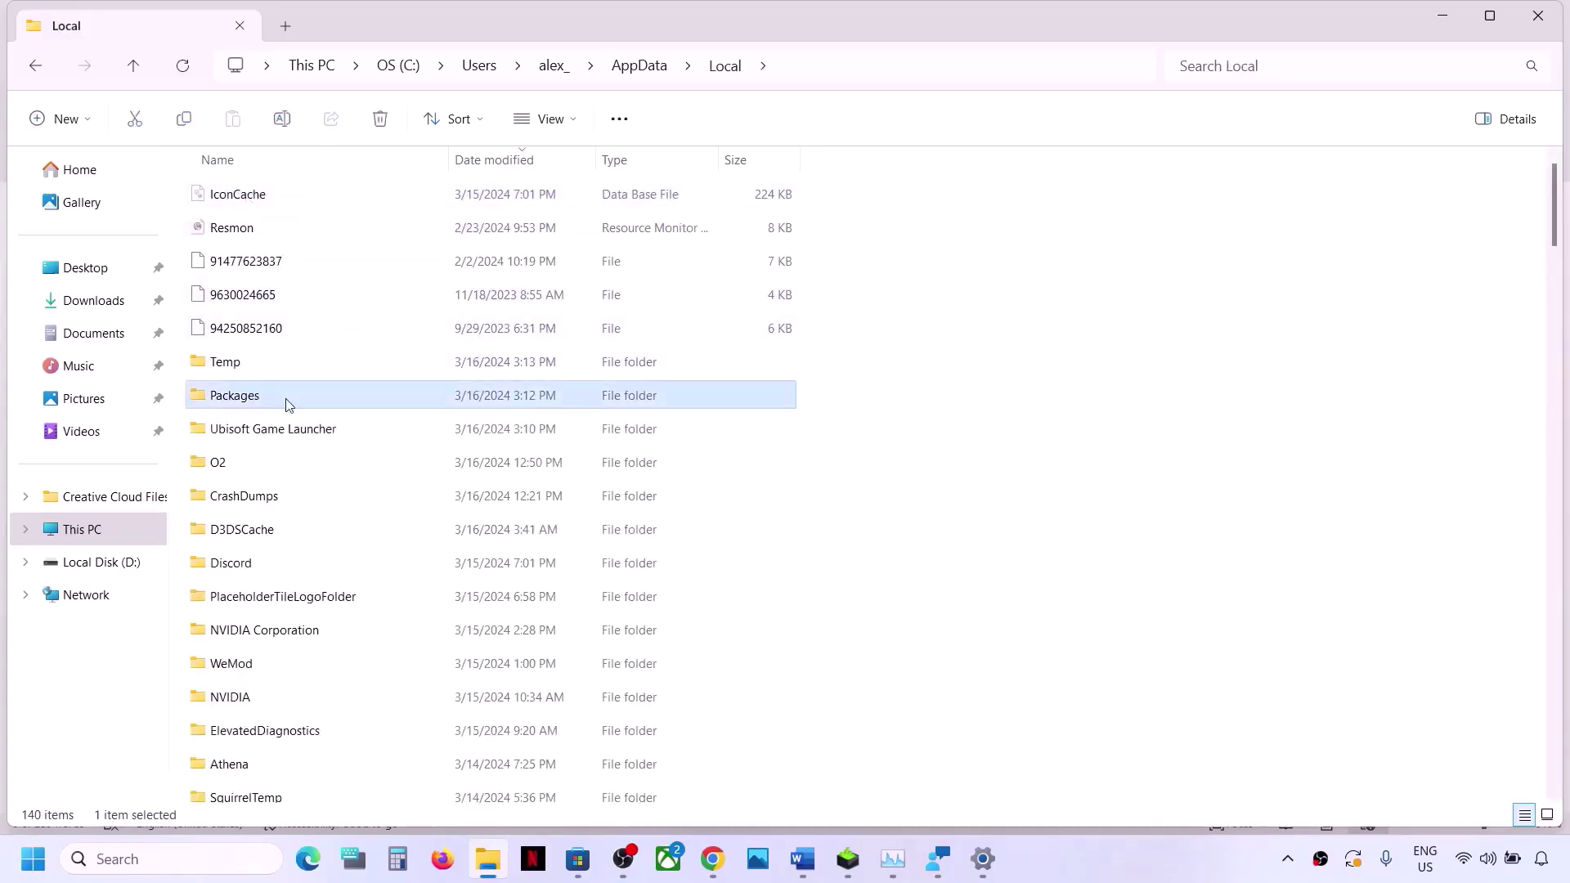
double_click(286, 402)
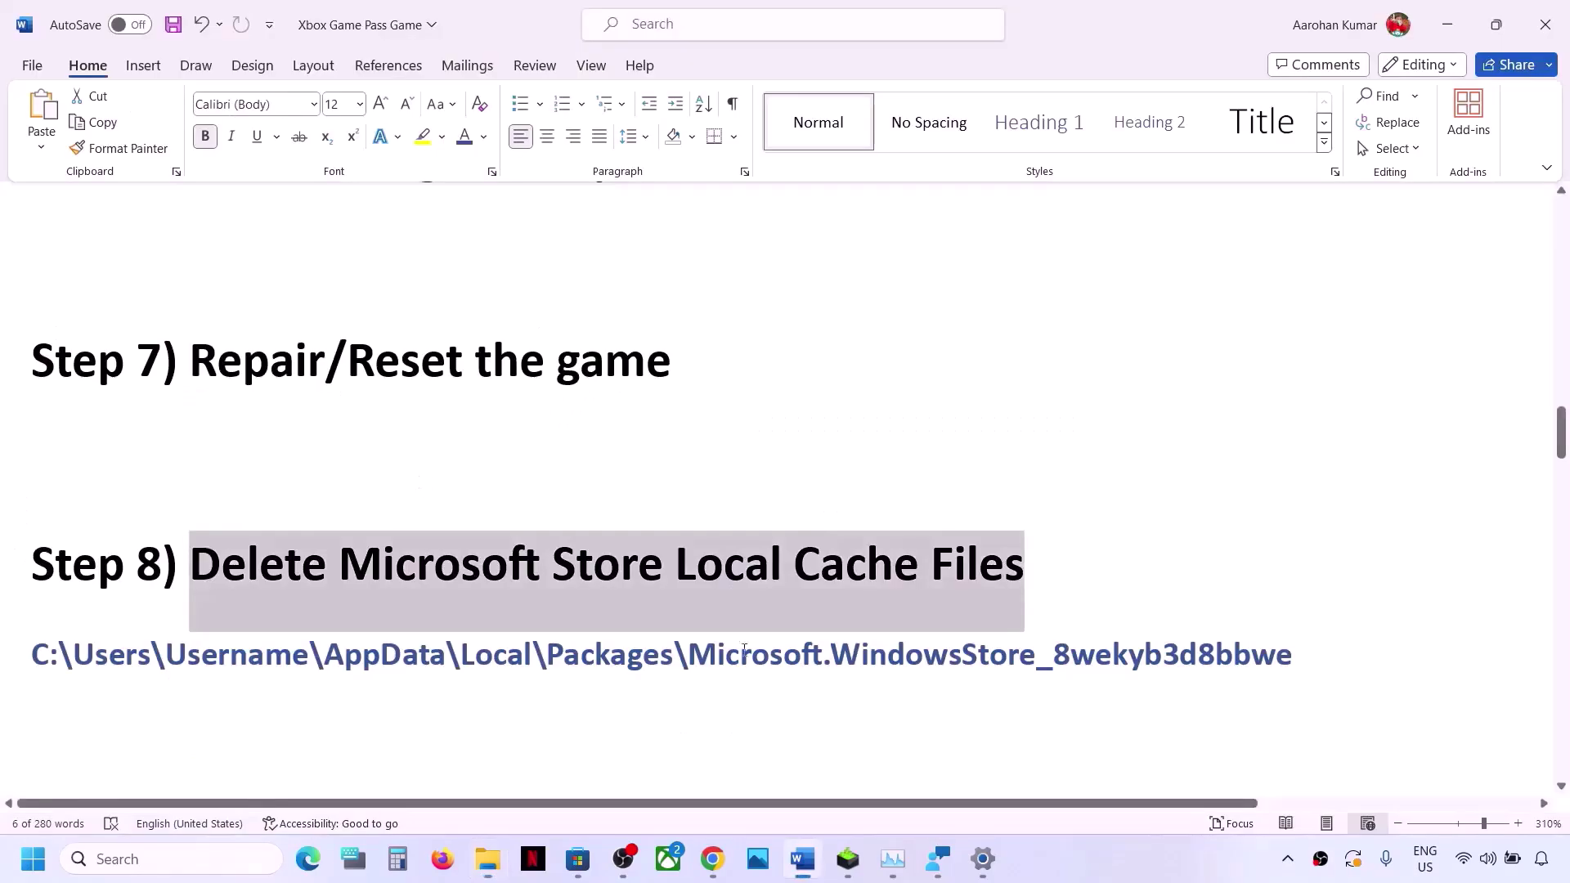
- Highlight "Microsoft.WindowsStore_8wekyb3d8bbwe" in the Word notes and look for that folder in Packages, minimizing the Xbox app
left_click_drag(689, 658, 1292, 661)
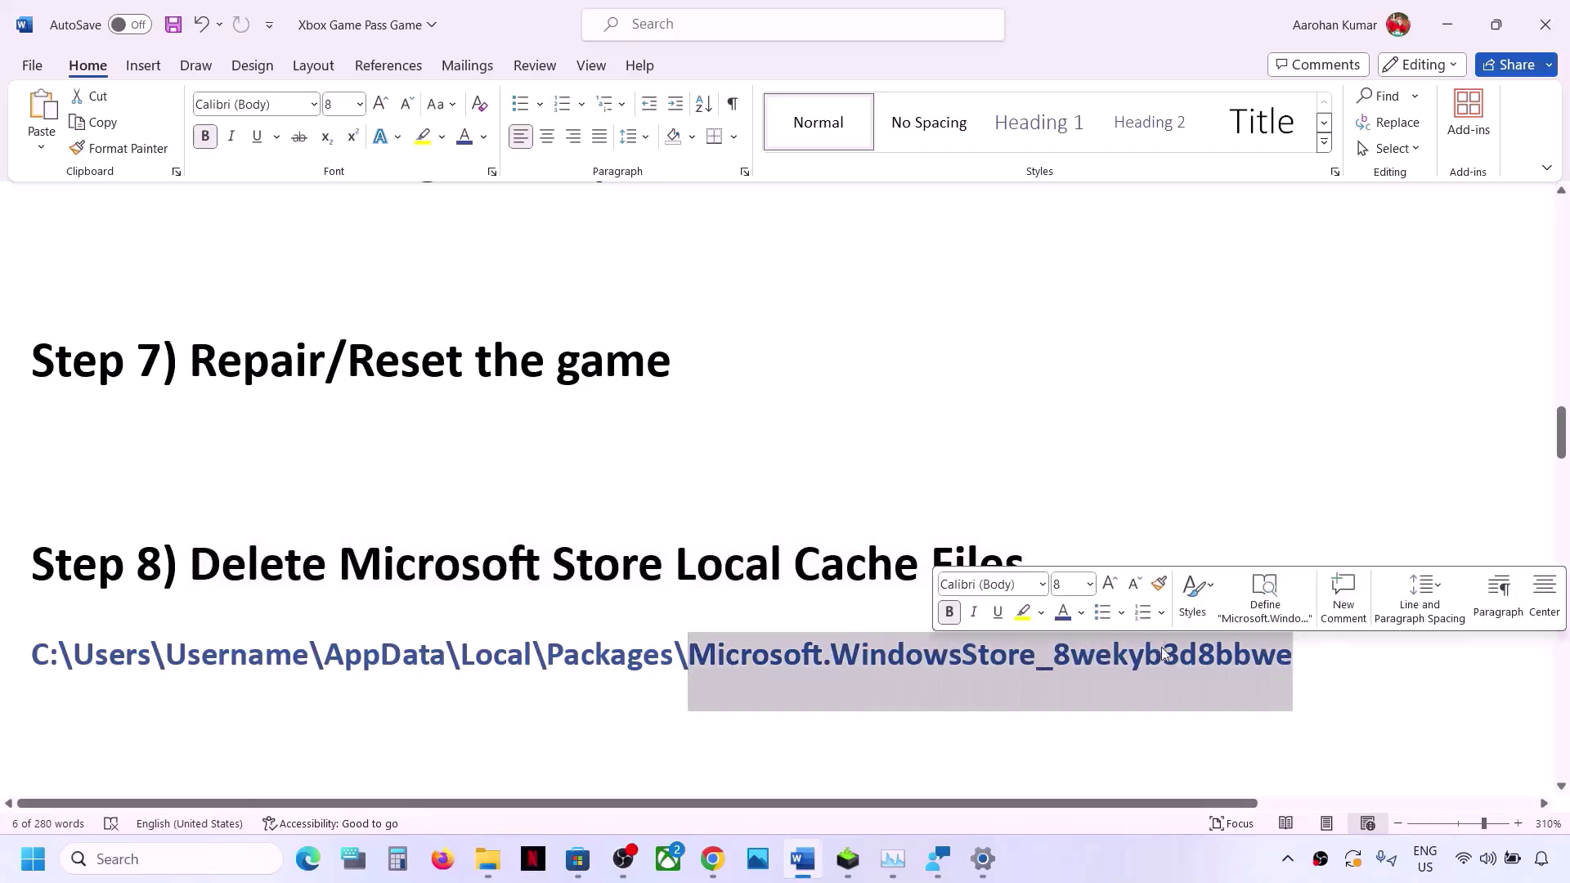
key("alt+Tab")
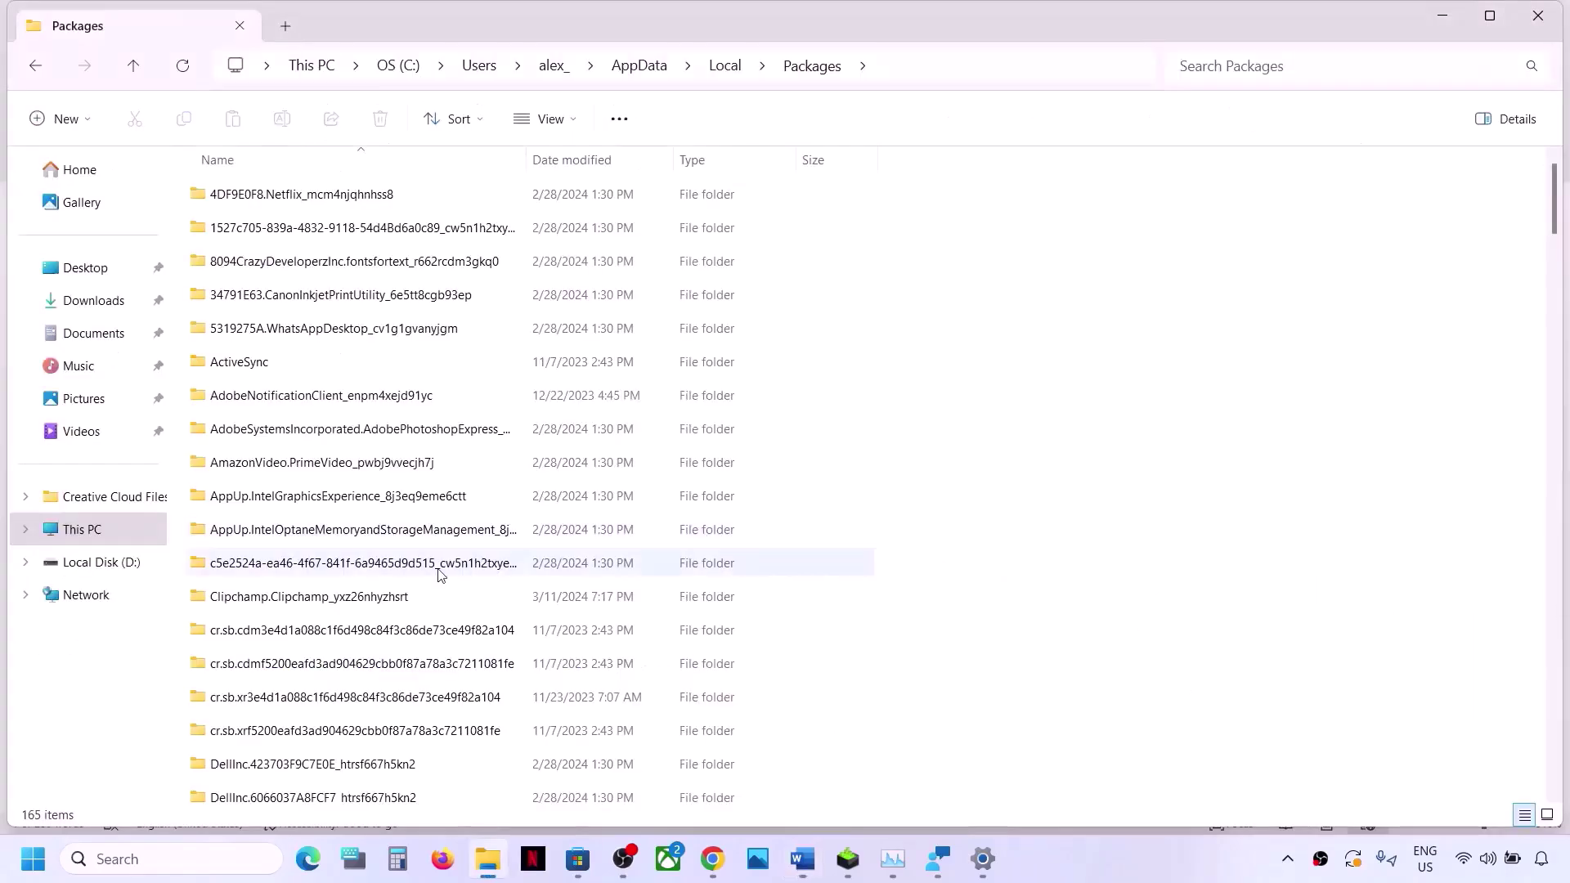
left_click(369, 156)
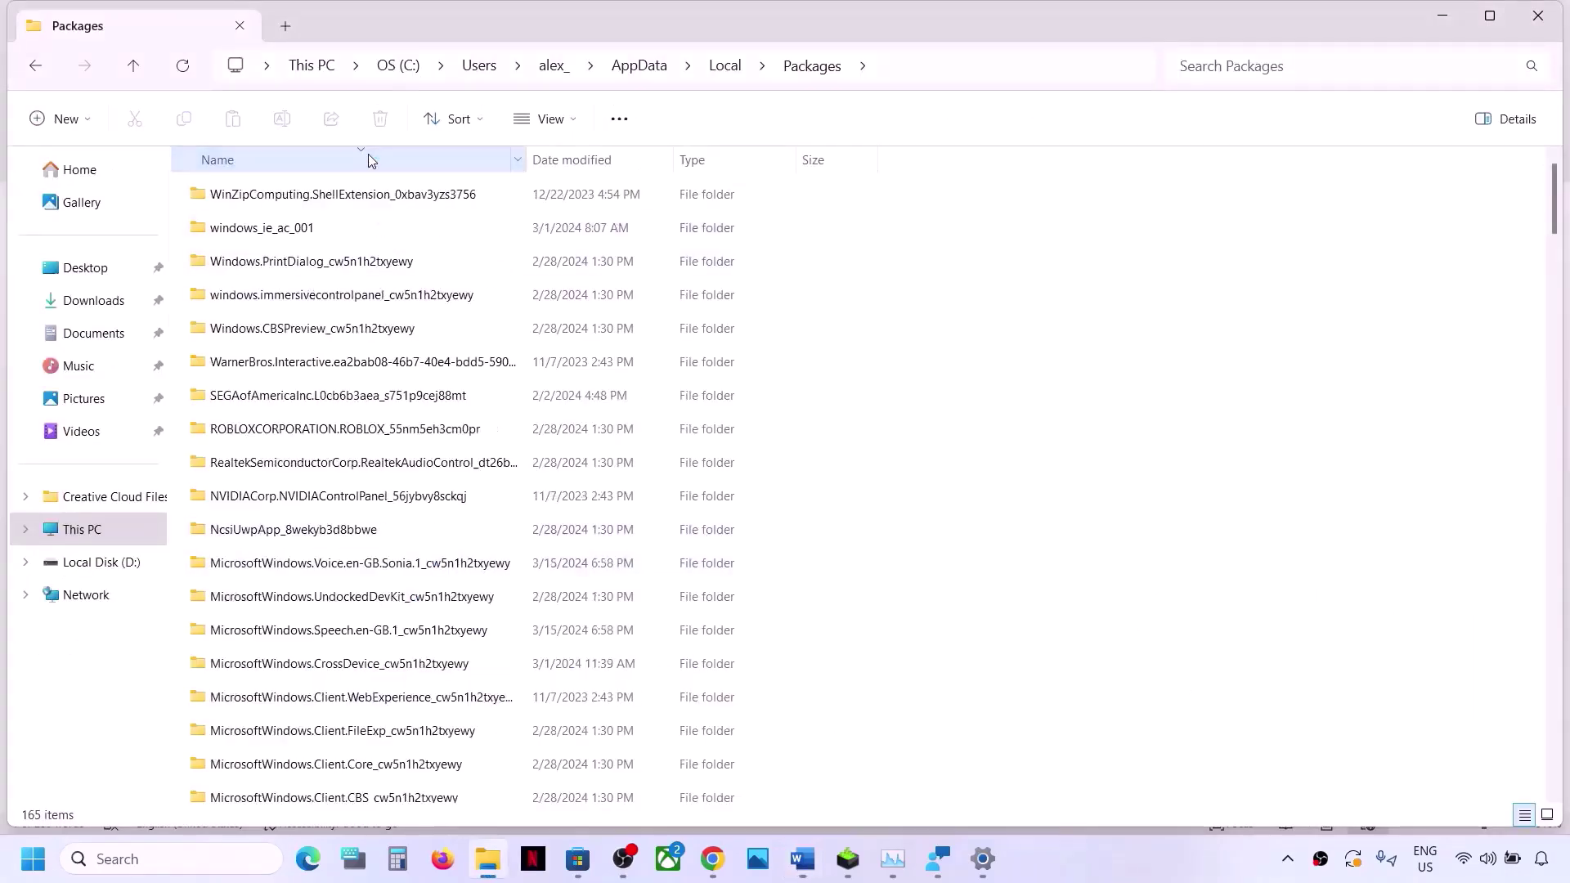
scroll(341, 630, "down", 4)
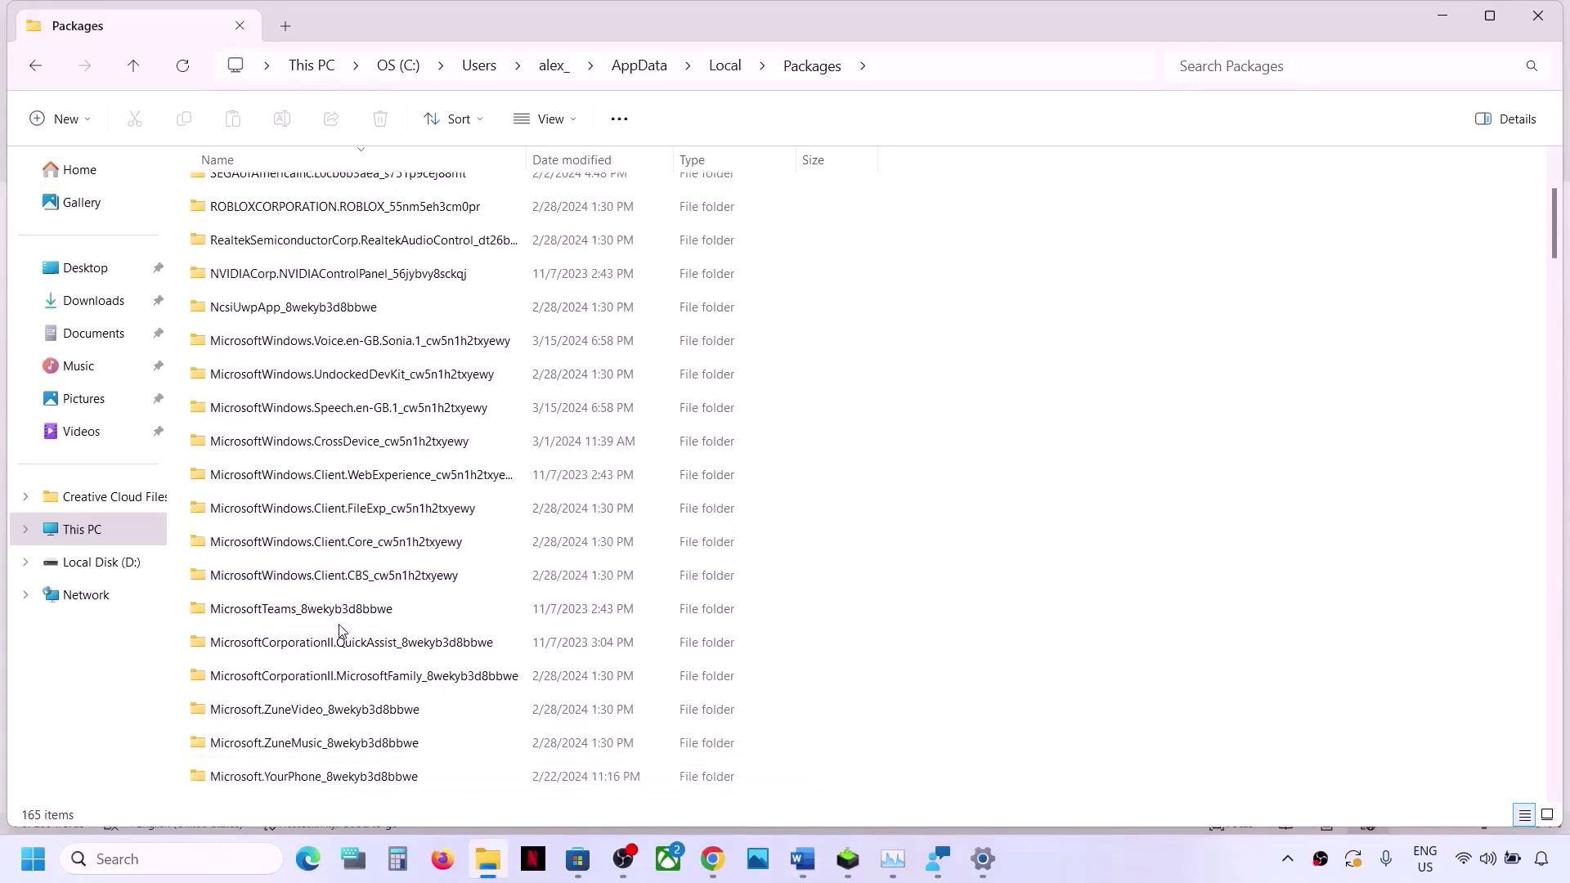
scroll(342, 629, "down", 3)
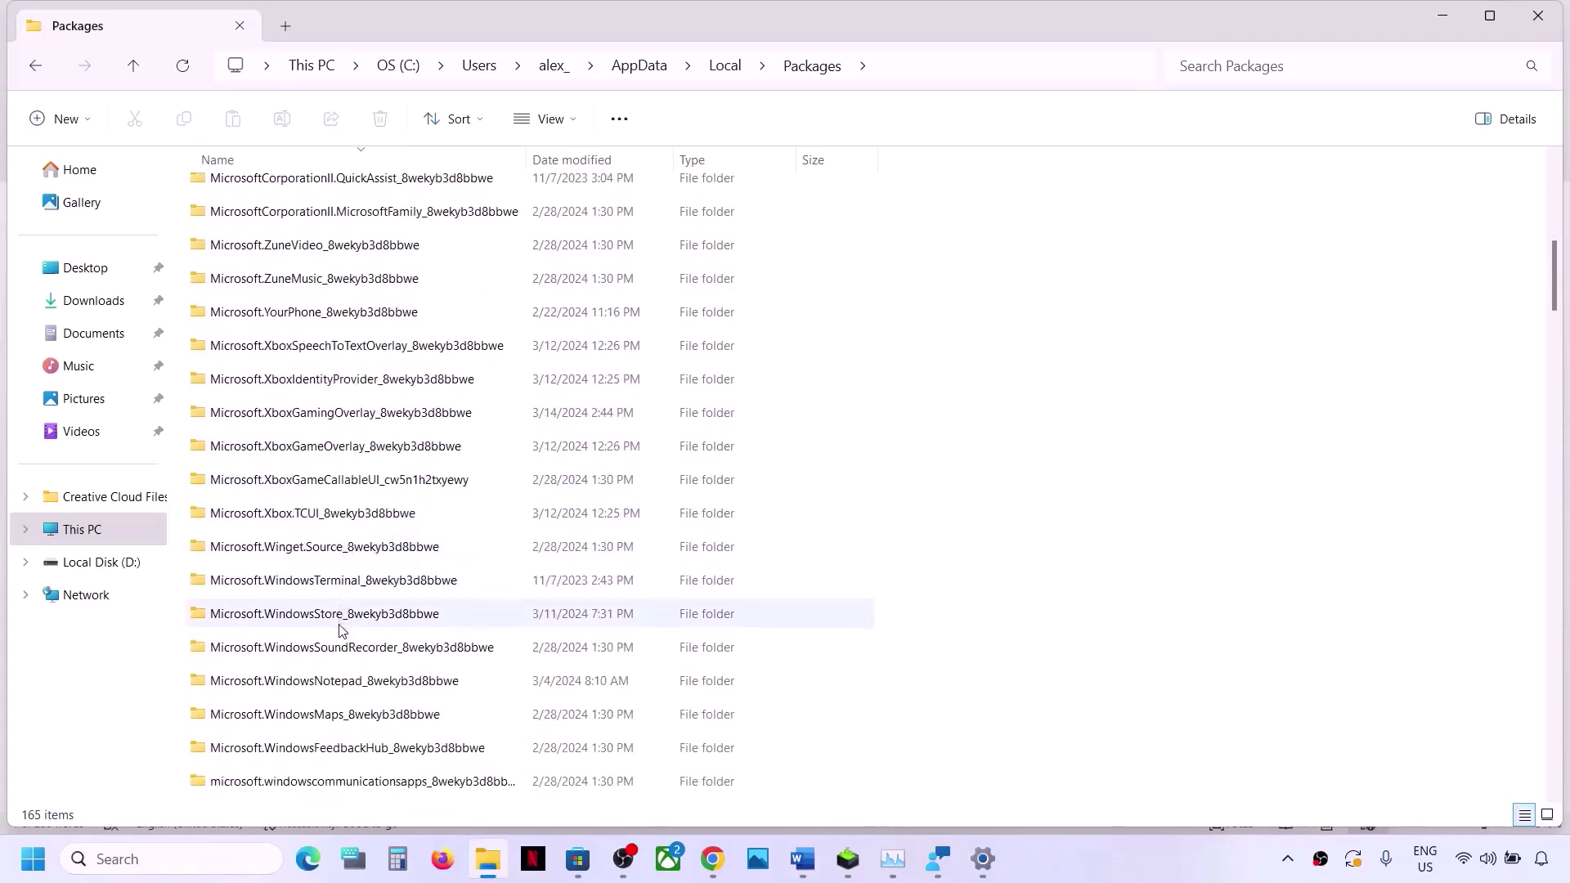
scroll(374, 694, "down", 3)
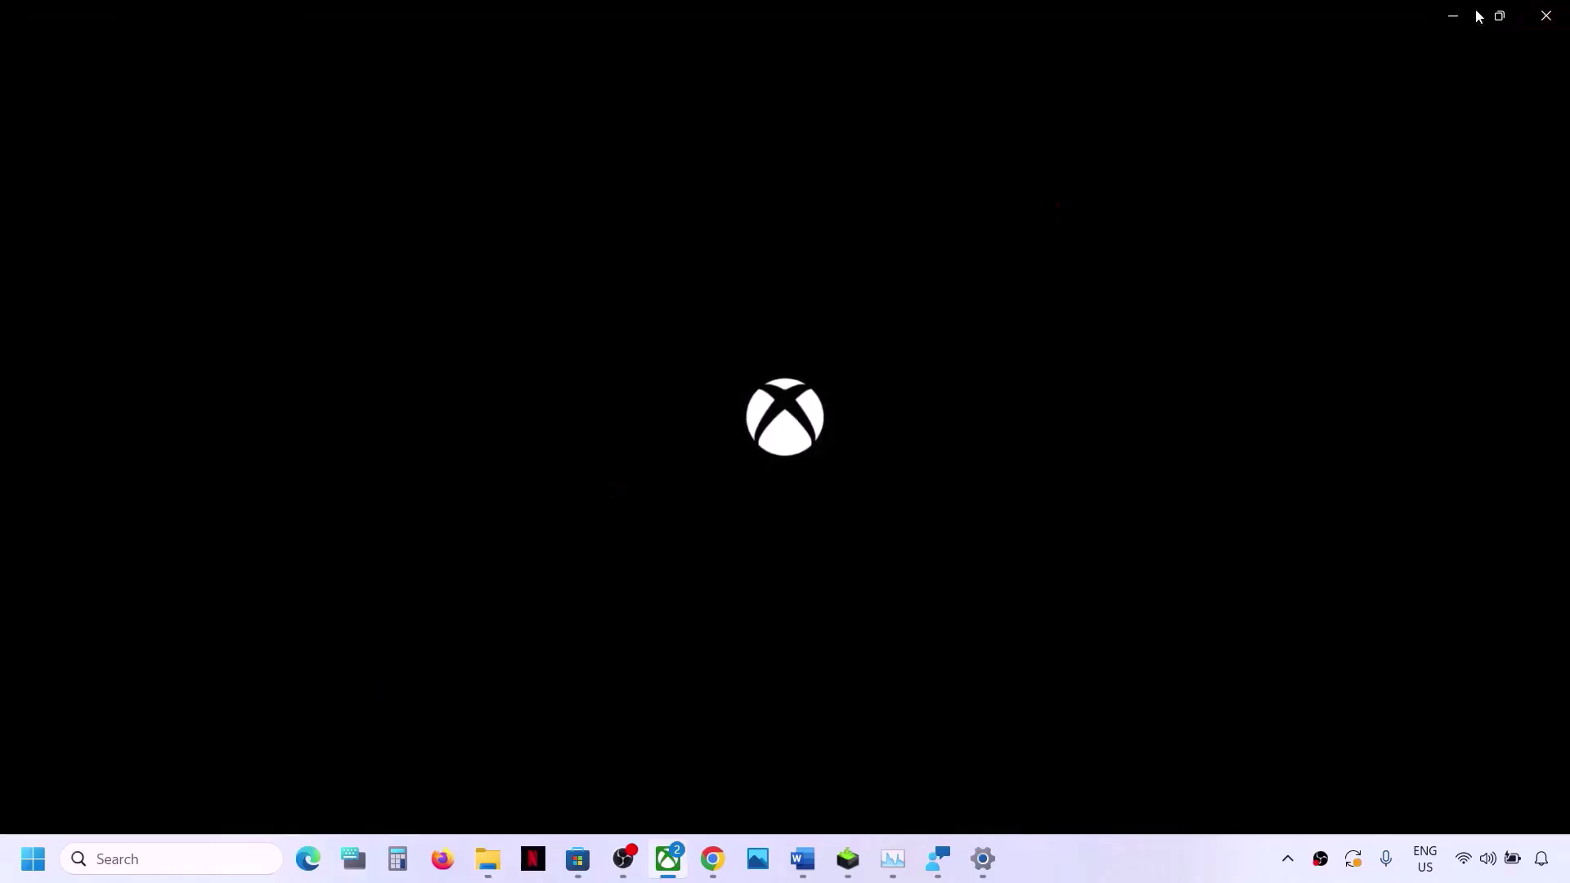
left_click(1452, 16)
scroll(281, 647, "down", 6)
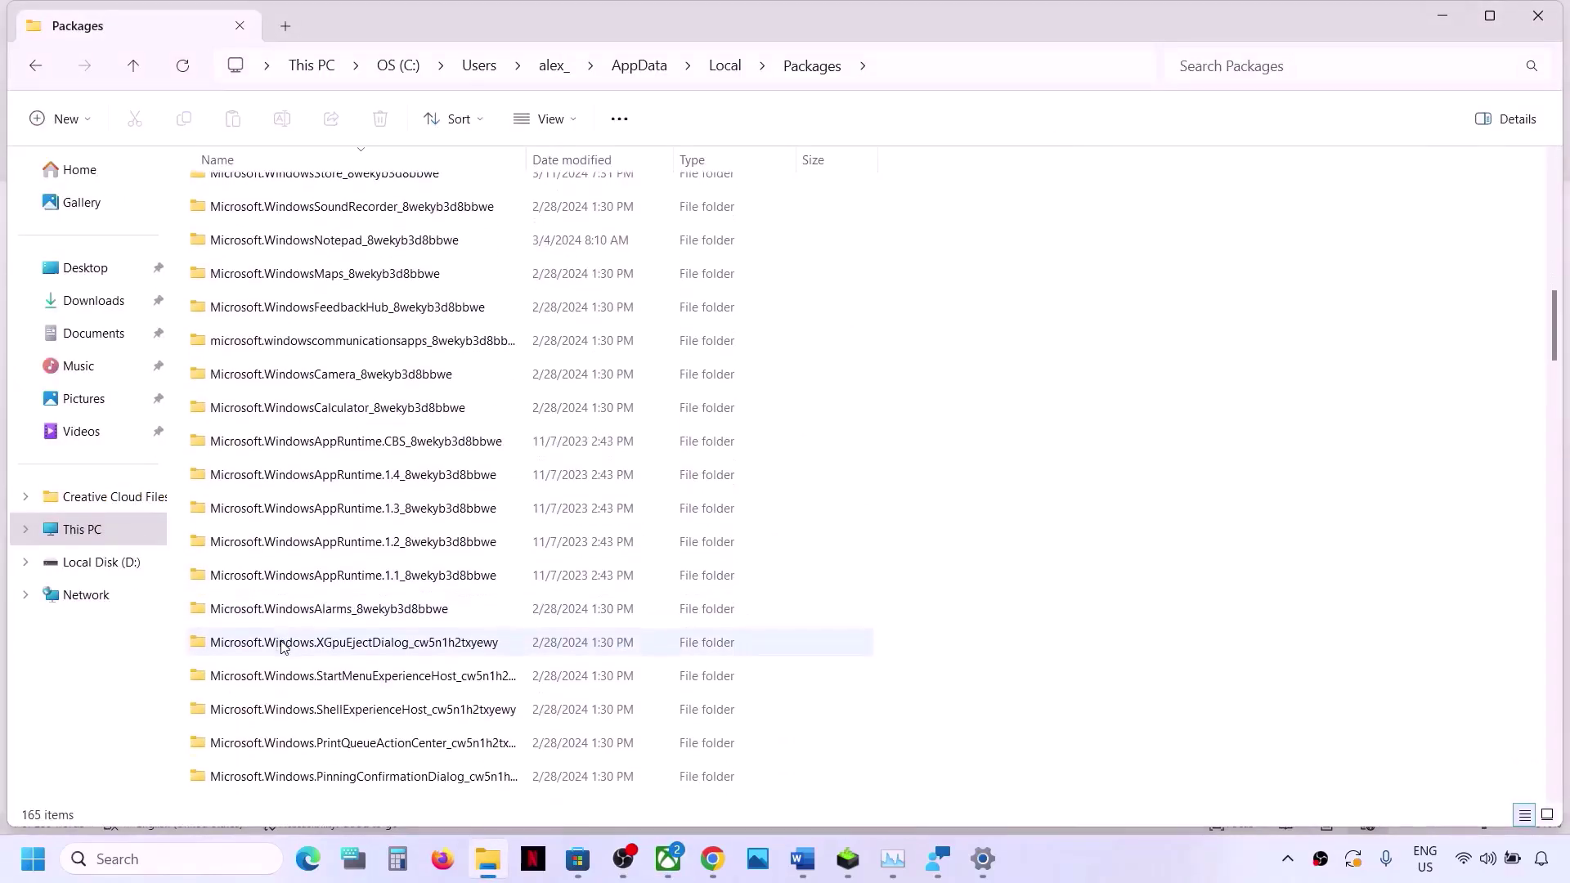
scroll(281, 647, "down", 7)
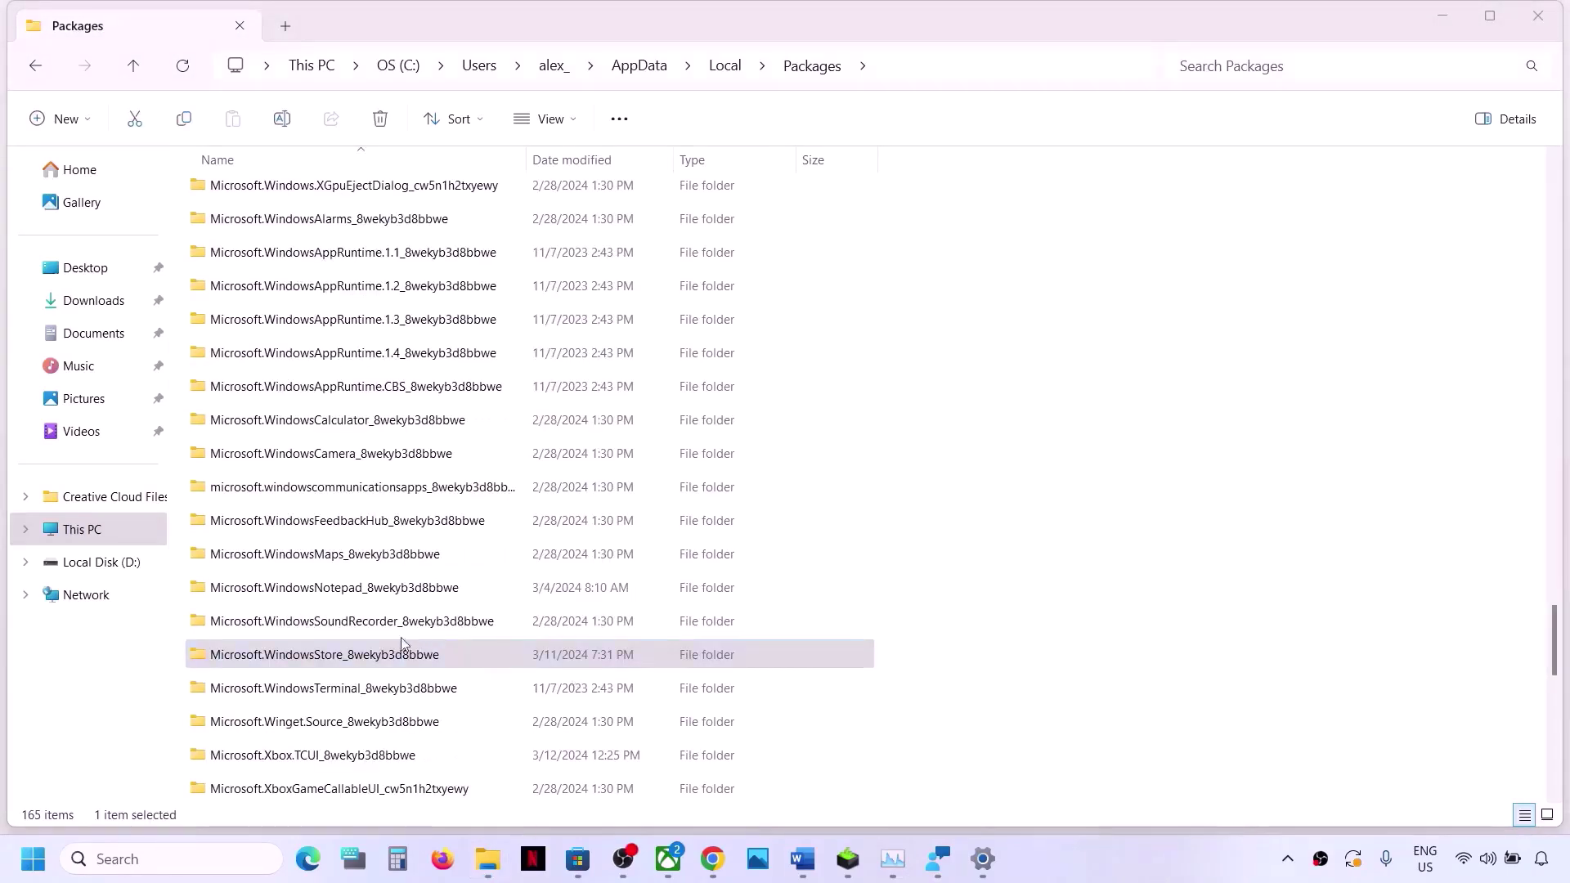
- Open the Microsoft.WindowsStore_8wekyb3d8bbwe folder in Packages and delete its LocalCache folder
left_click(298, 665)
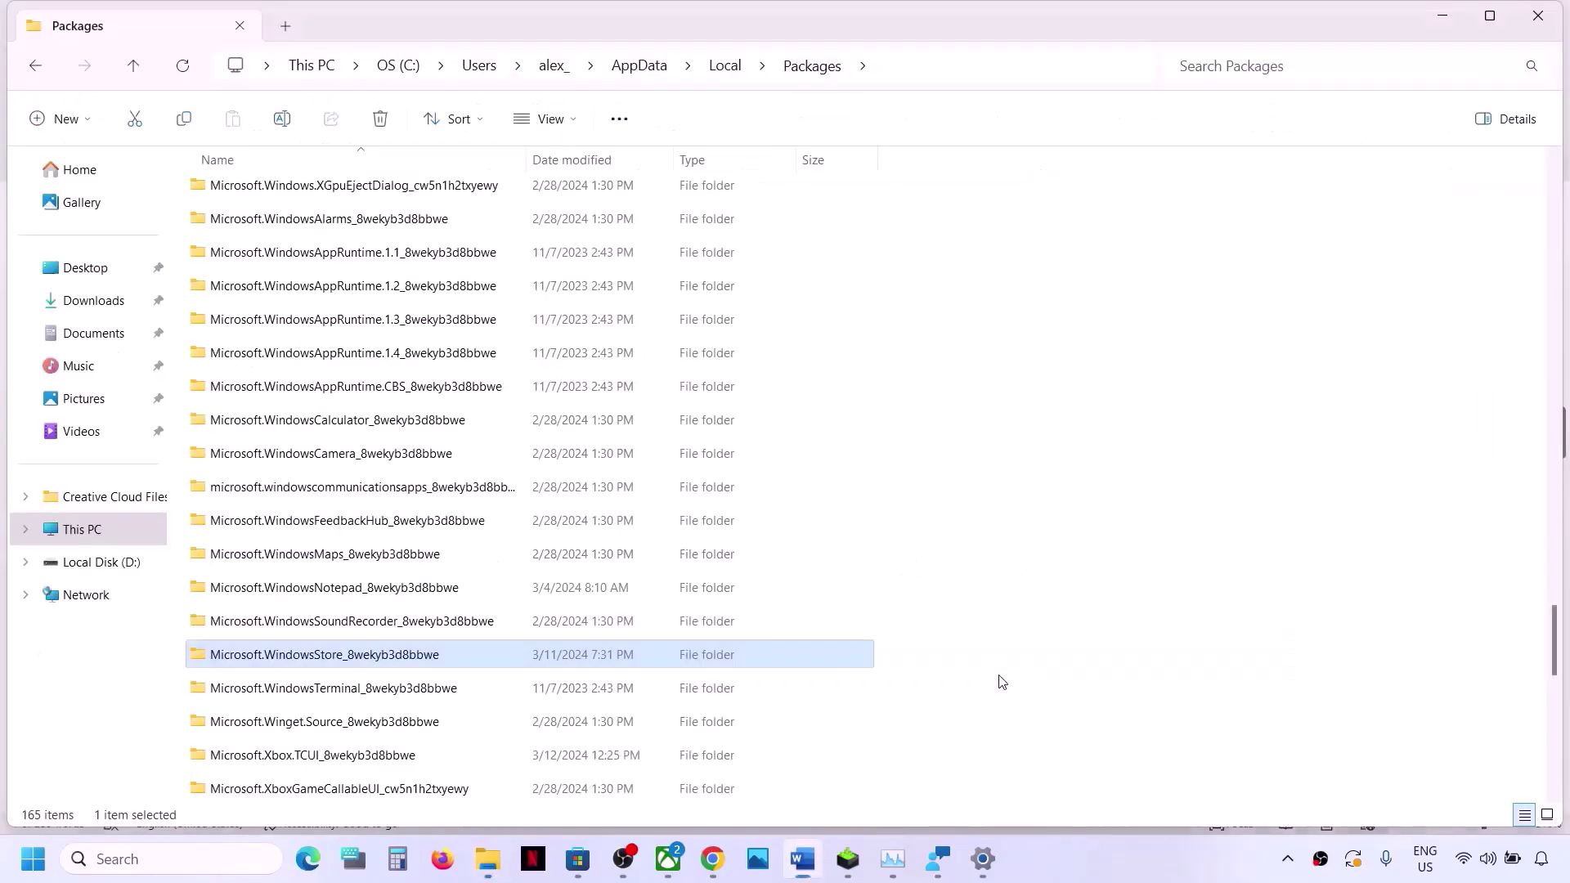
double_click(377, 663)
left_click(243, 268)
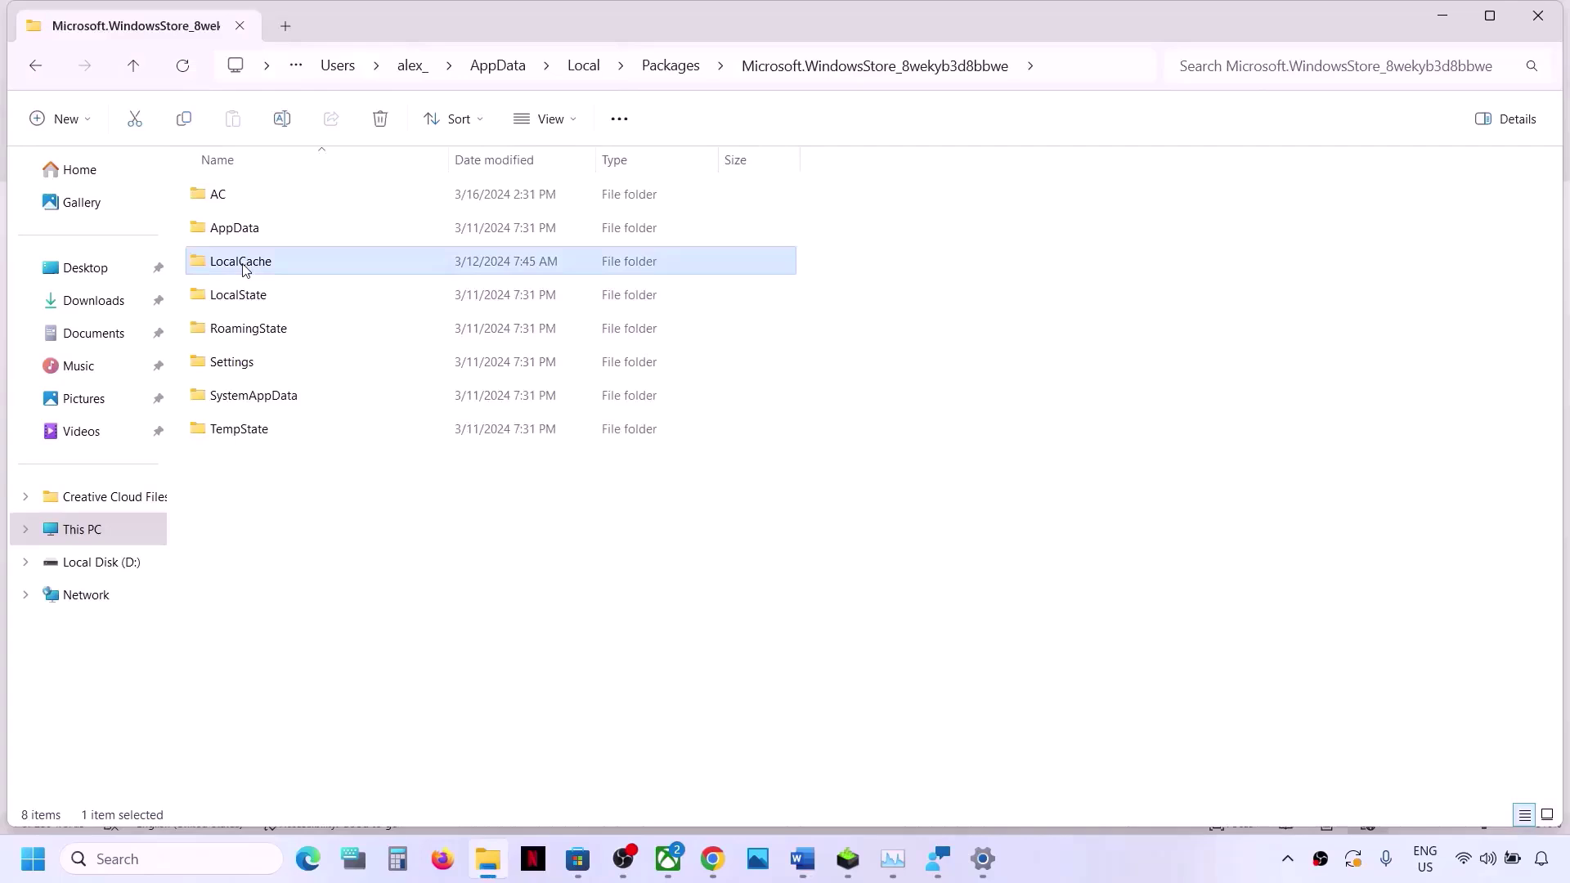
right_click(273, 268)
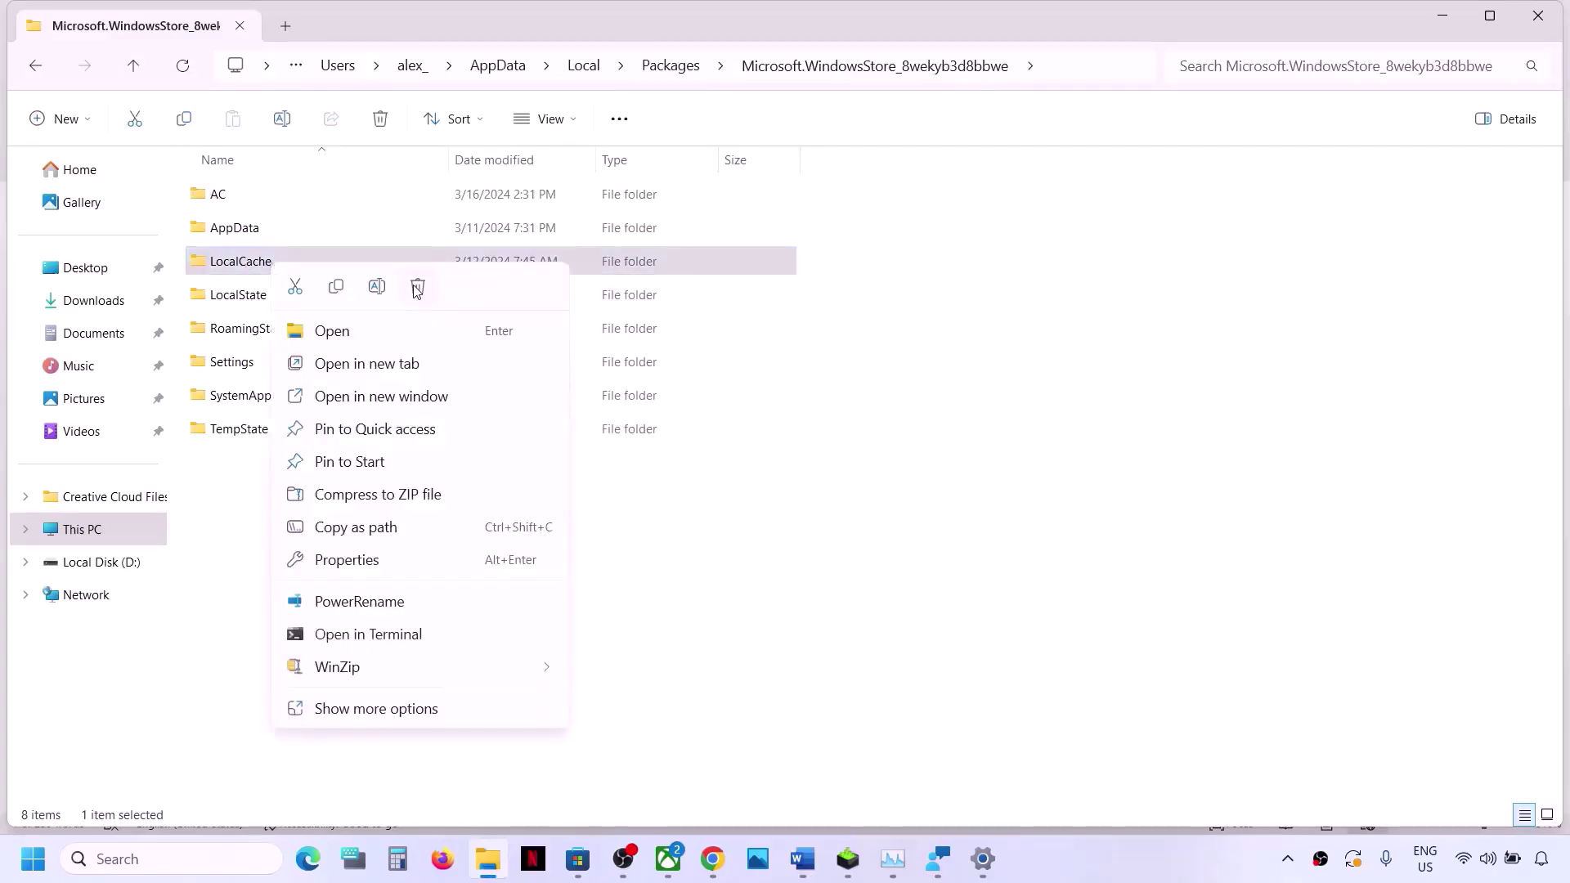
left_click(414, 284)
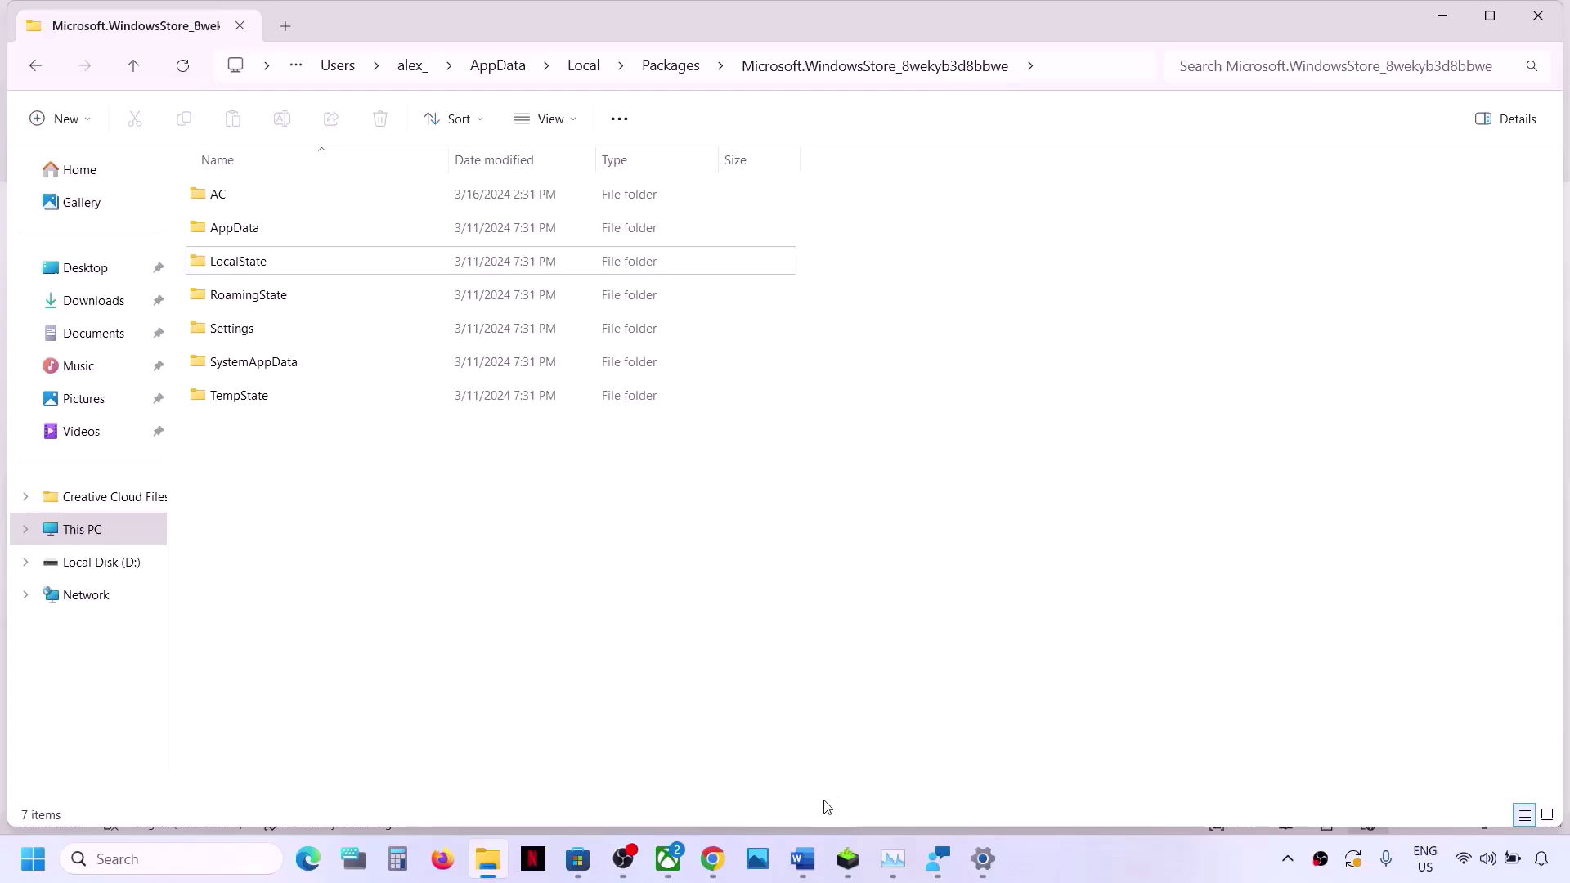
- Switch to the Word notes and highlight "Login with same account in Xbox app and Microsoft Store" in Step 9
left_click(802, 859)
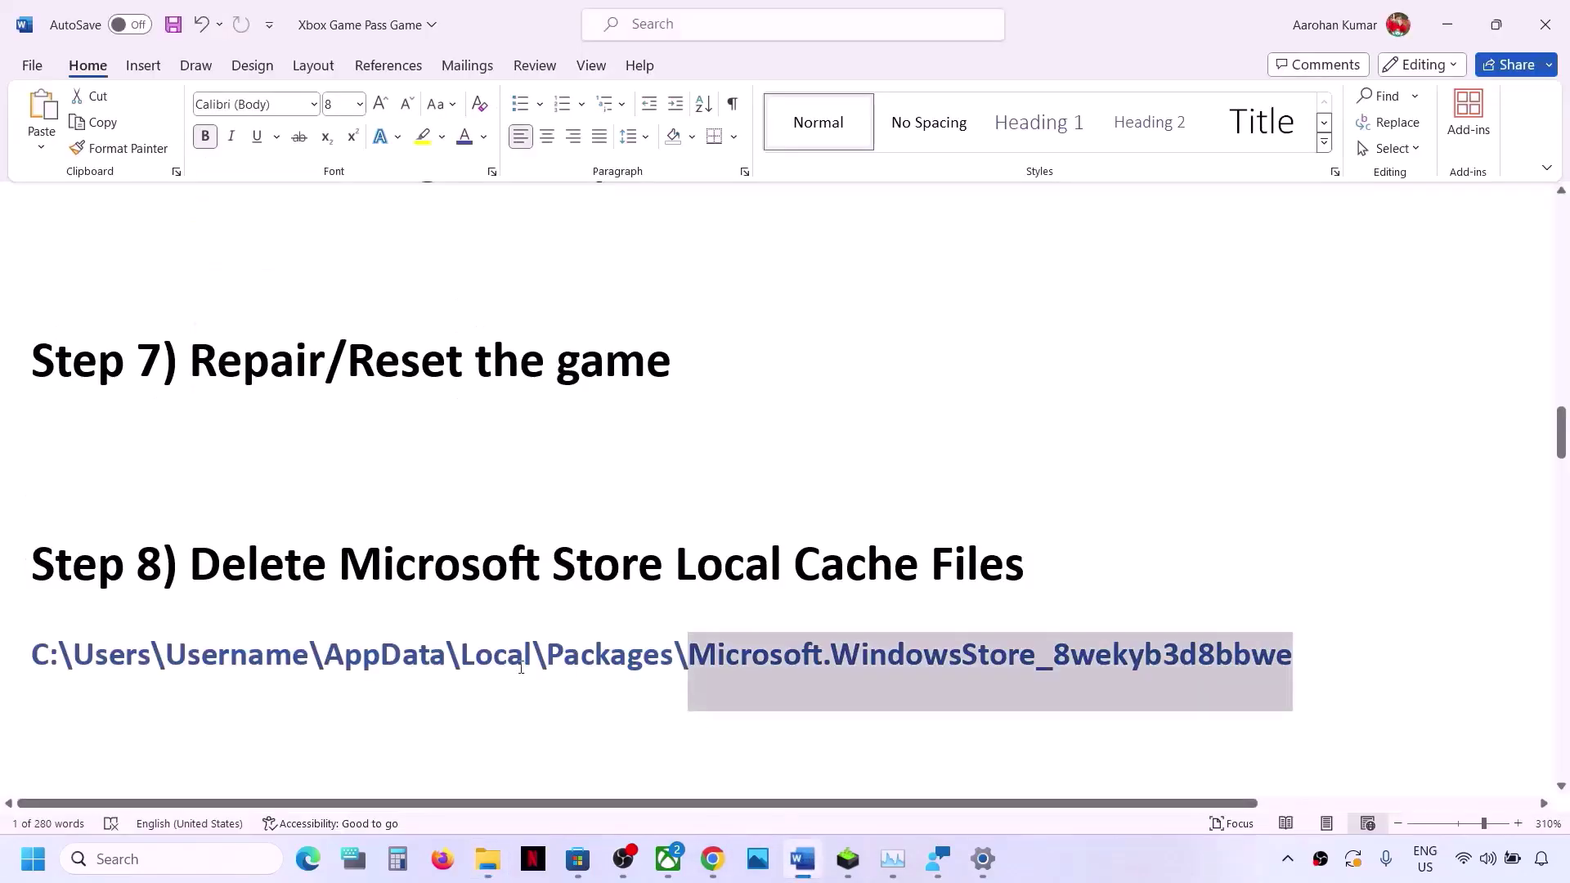
scroll(520, 667, "down", 4)
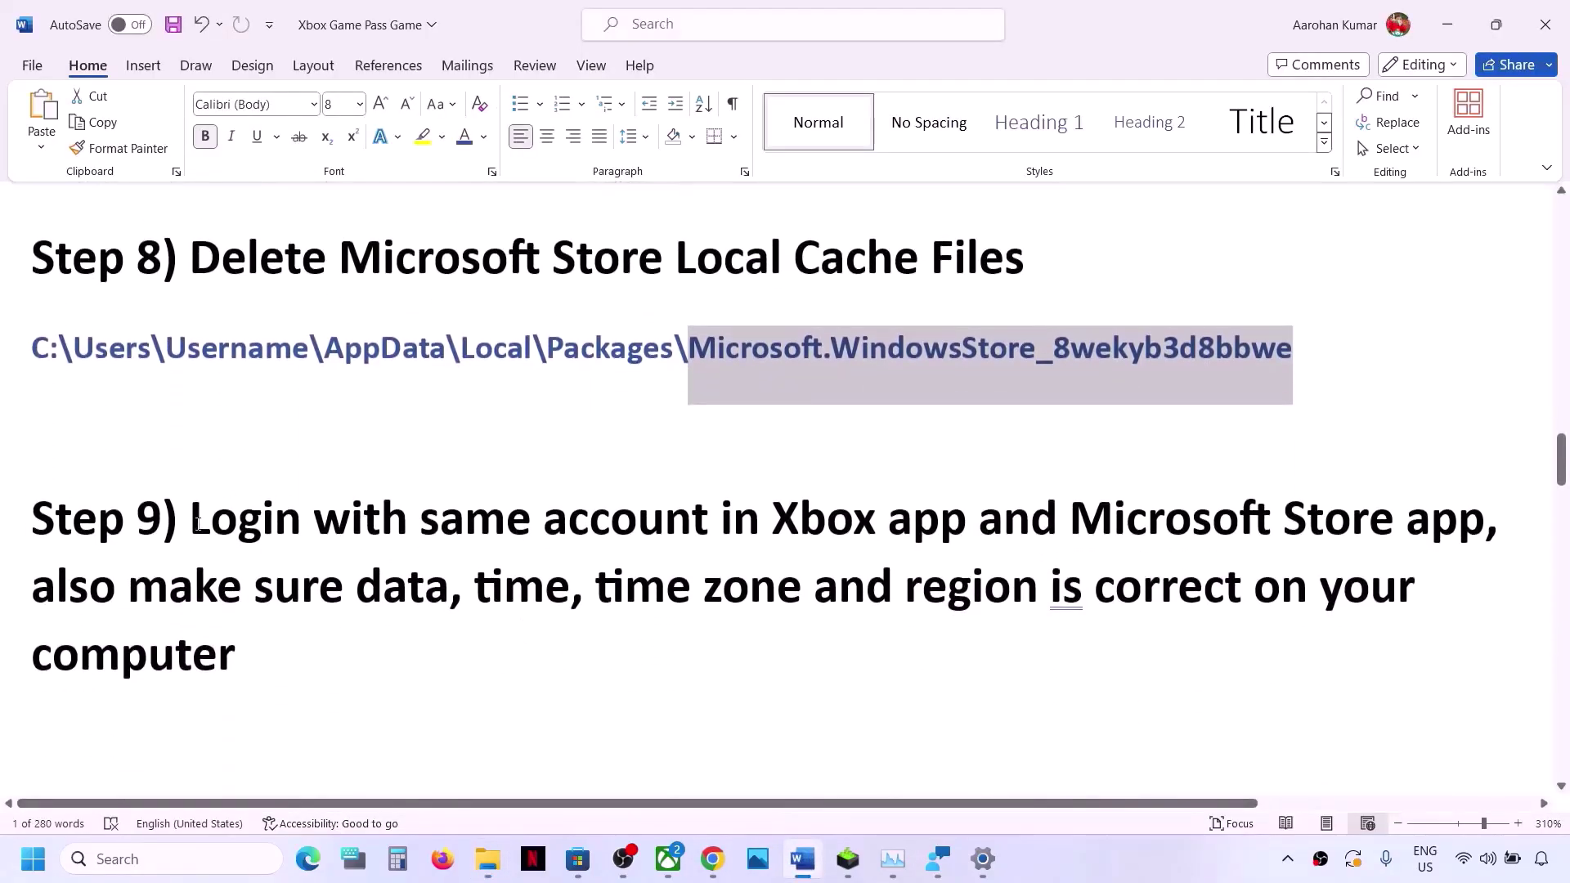
left_click_drag(198, 523, 1367, 533)
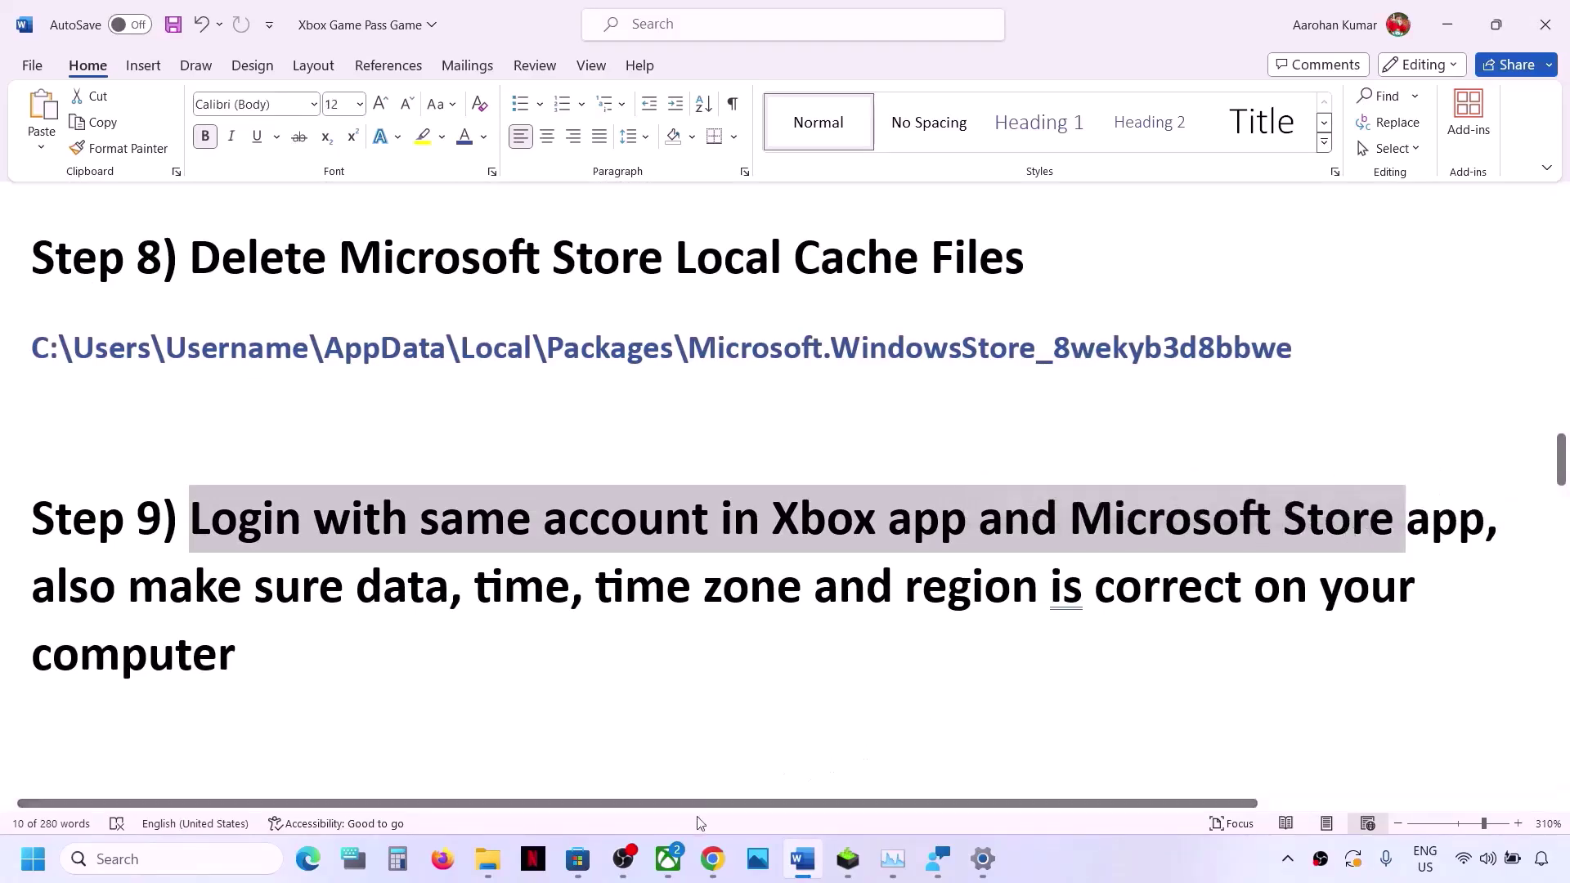
- Switch to Microsoft Store and sign out of the current account
left_click(580, 873)
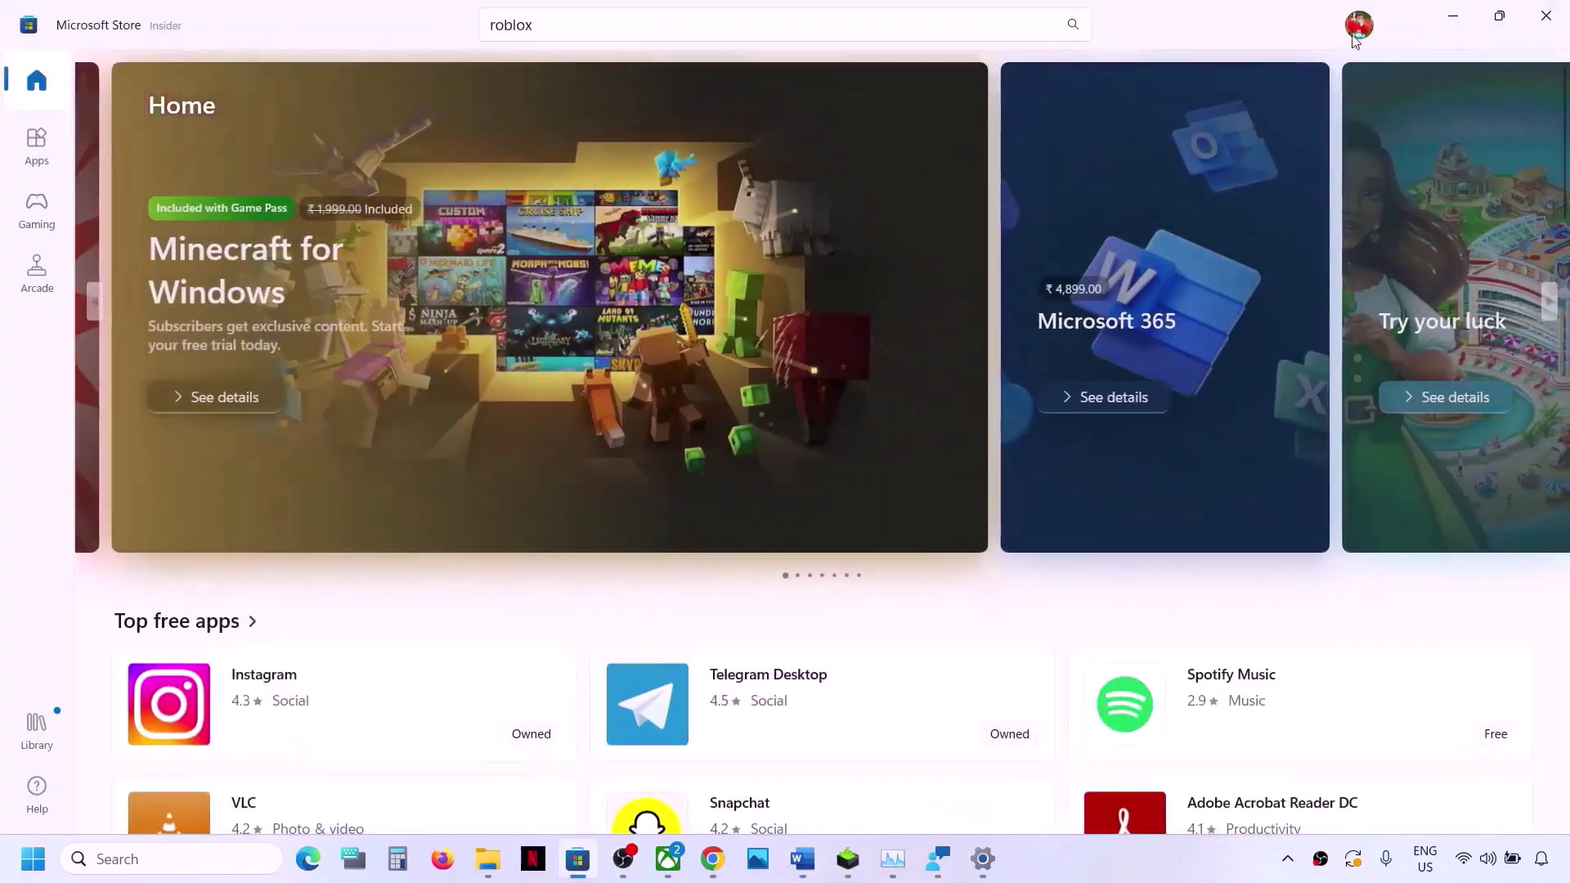
left_click(1359, 28)
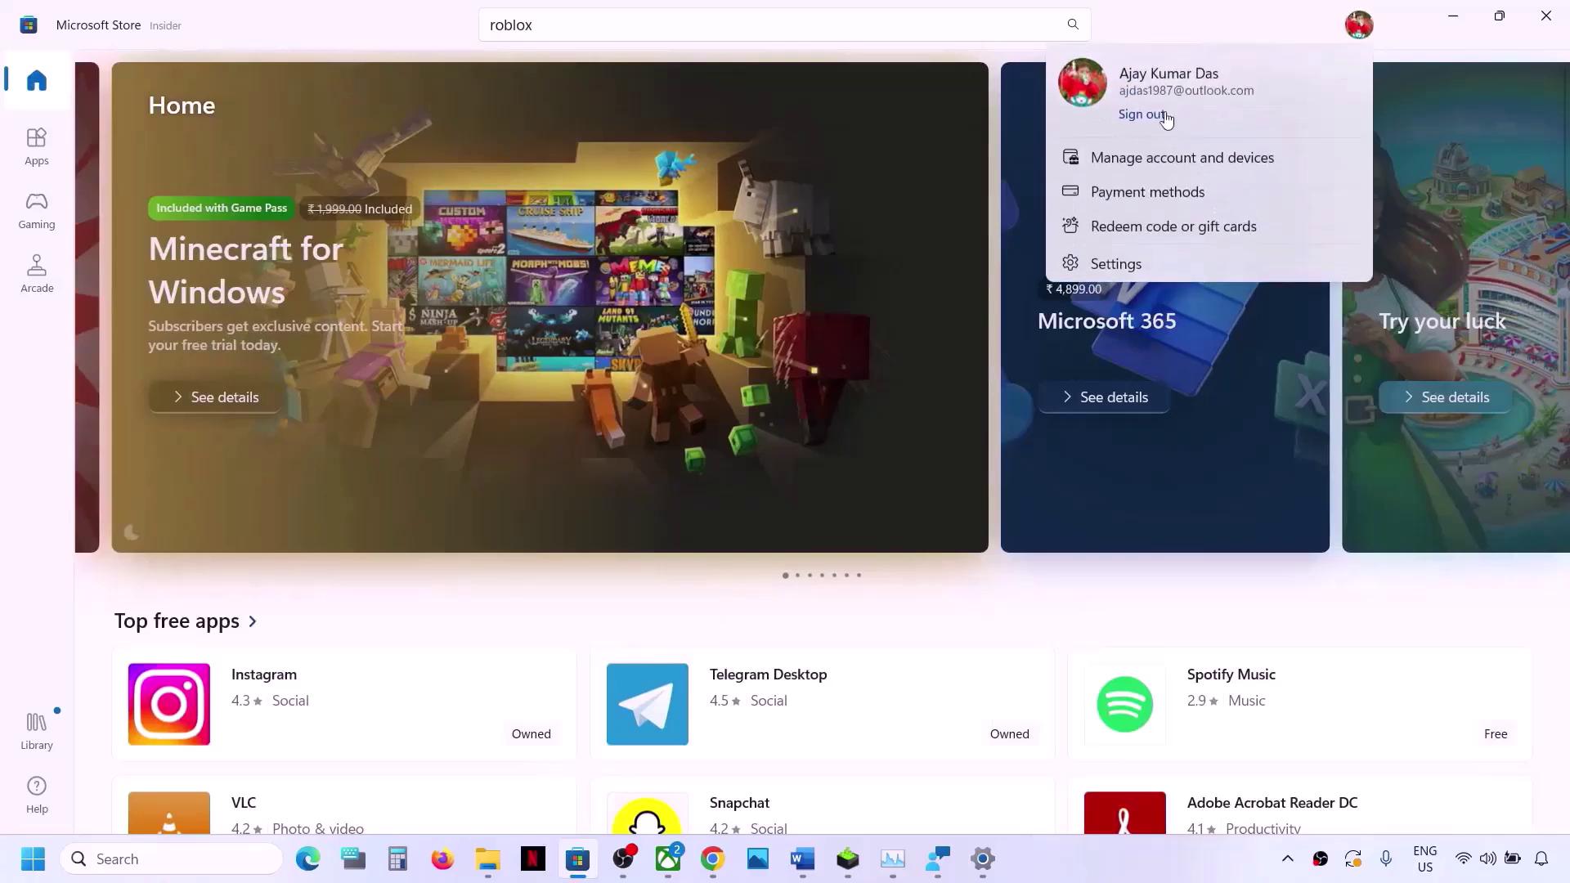
left_click(1144, 116)
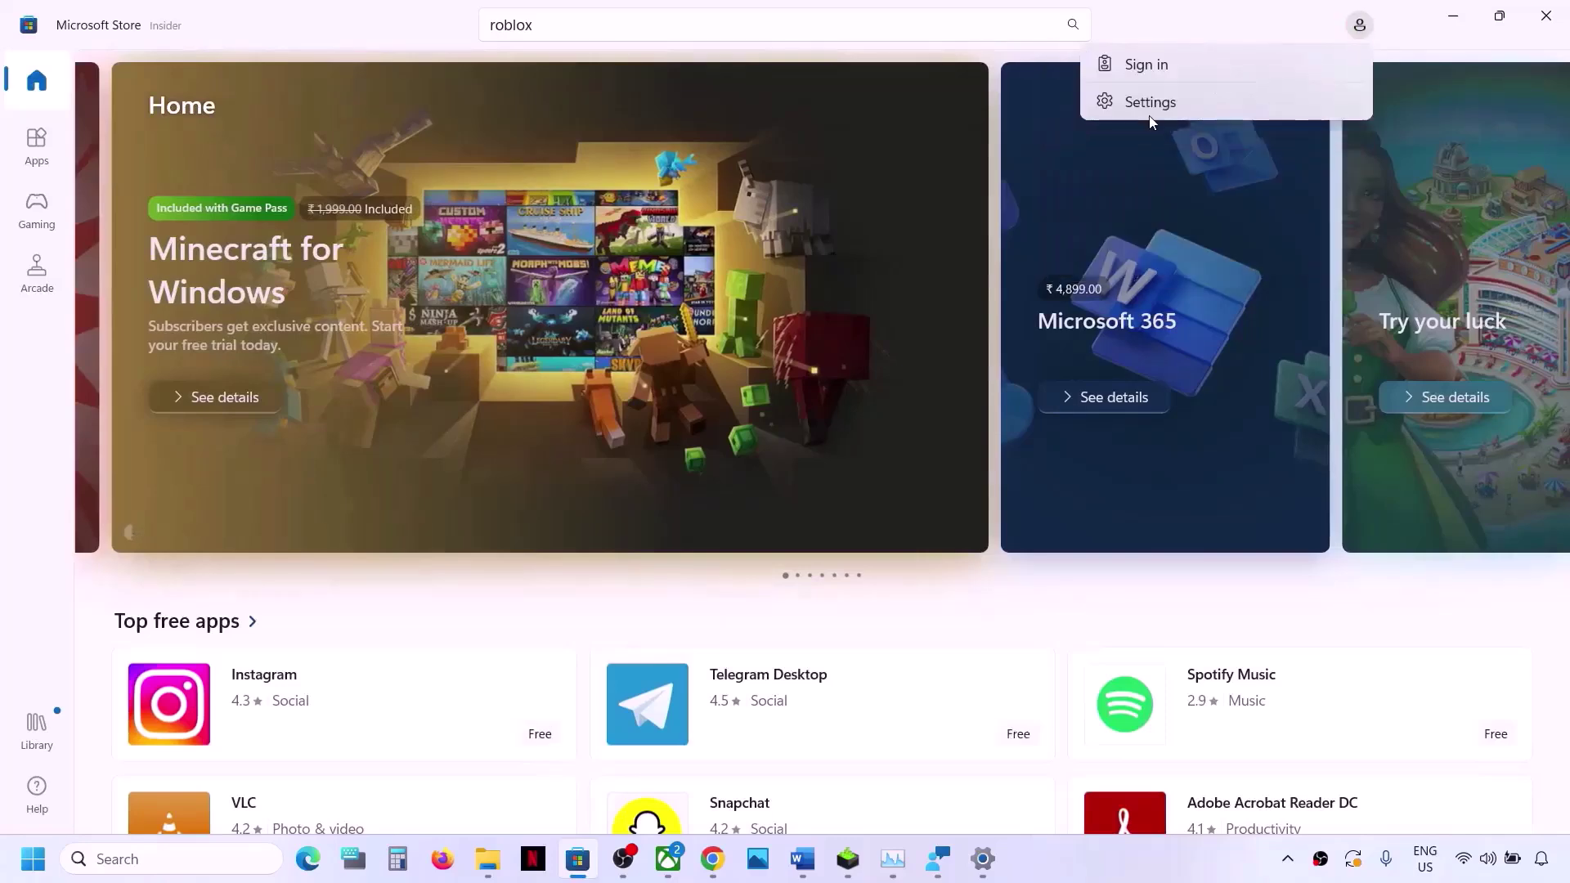
- Sign back in to Microsoft Store with the saved Outlook account, entering the Windows Security PIN
left_click(1185, 67)
left_click(690, 360)
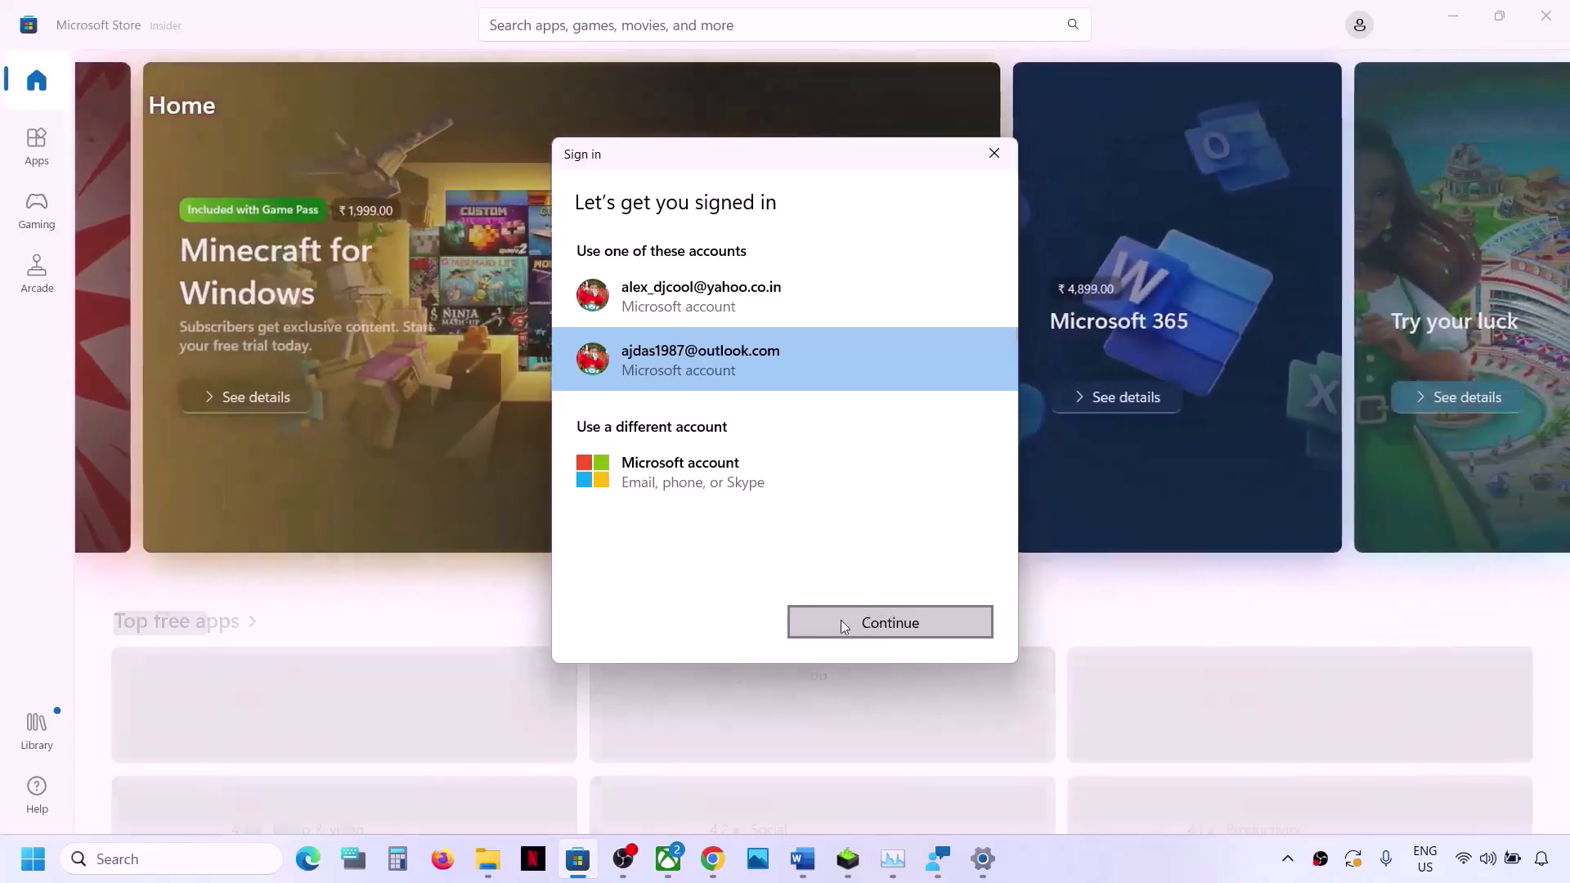
left_click(863, 617)
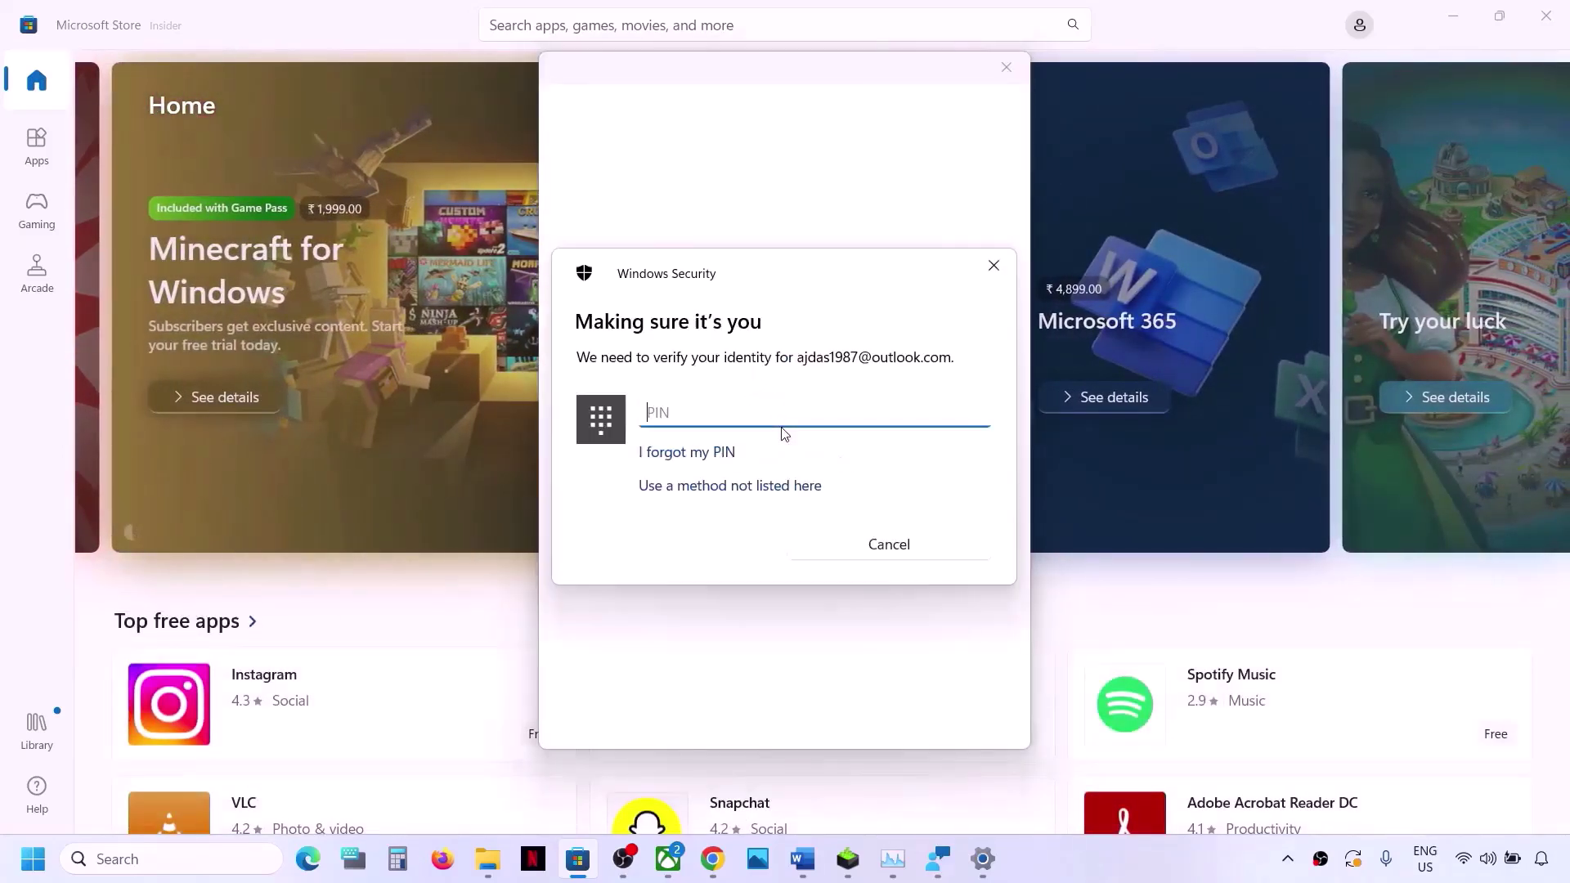
type("1•••")
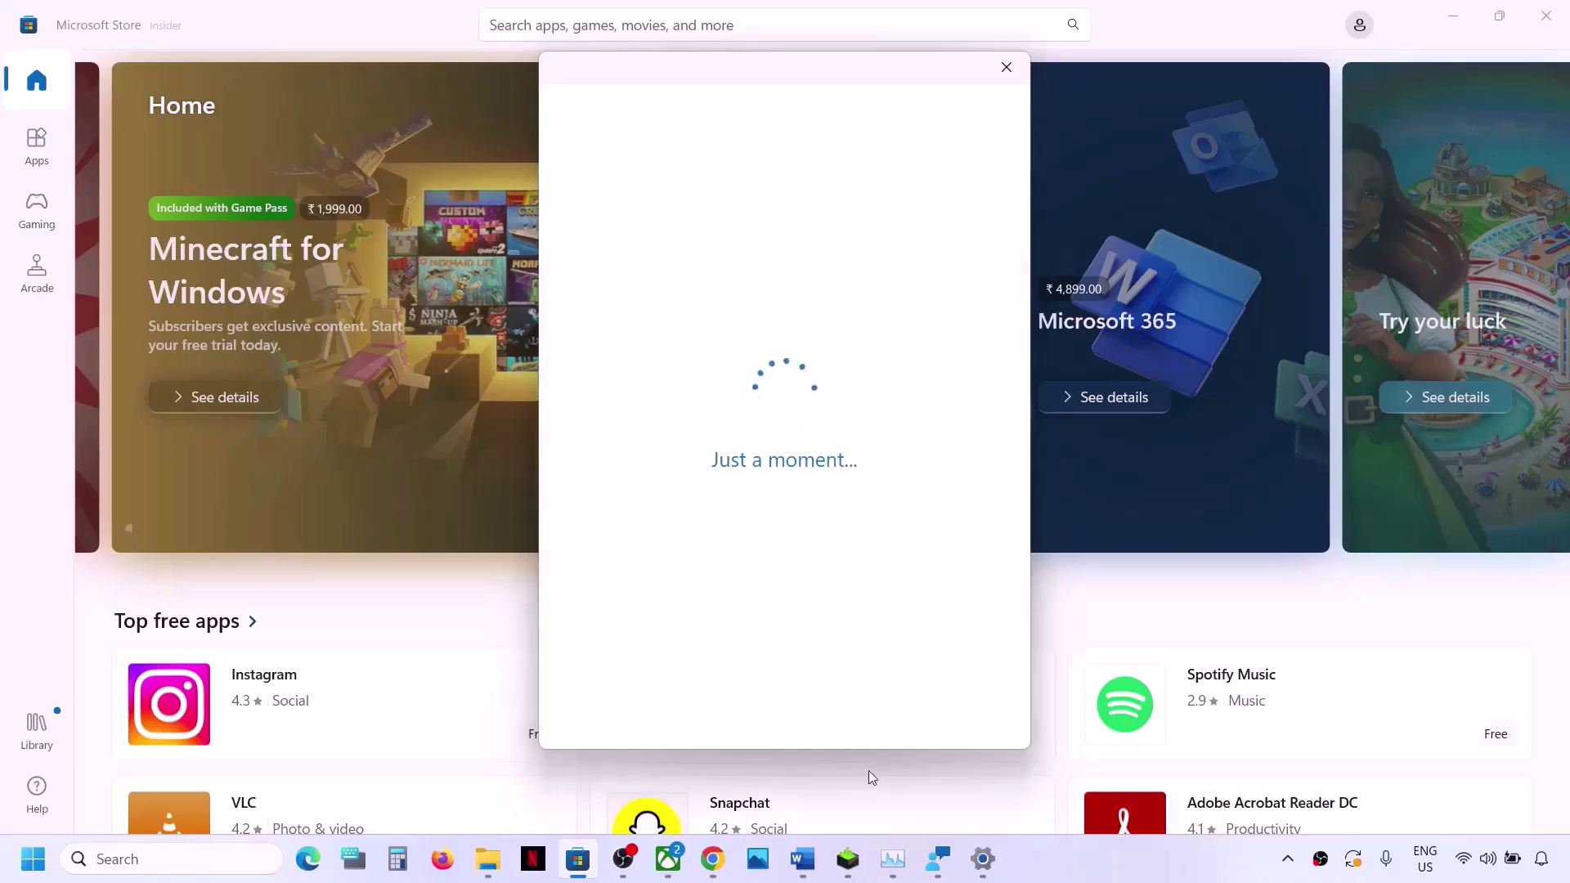
- Switch to the Xbox app and sign out of the current profile
left_click(666, 860)
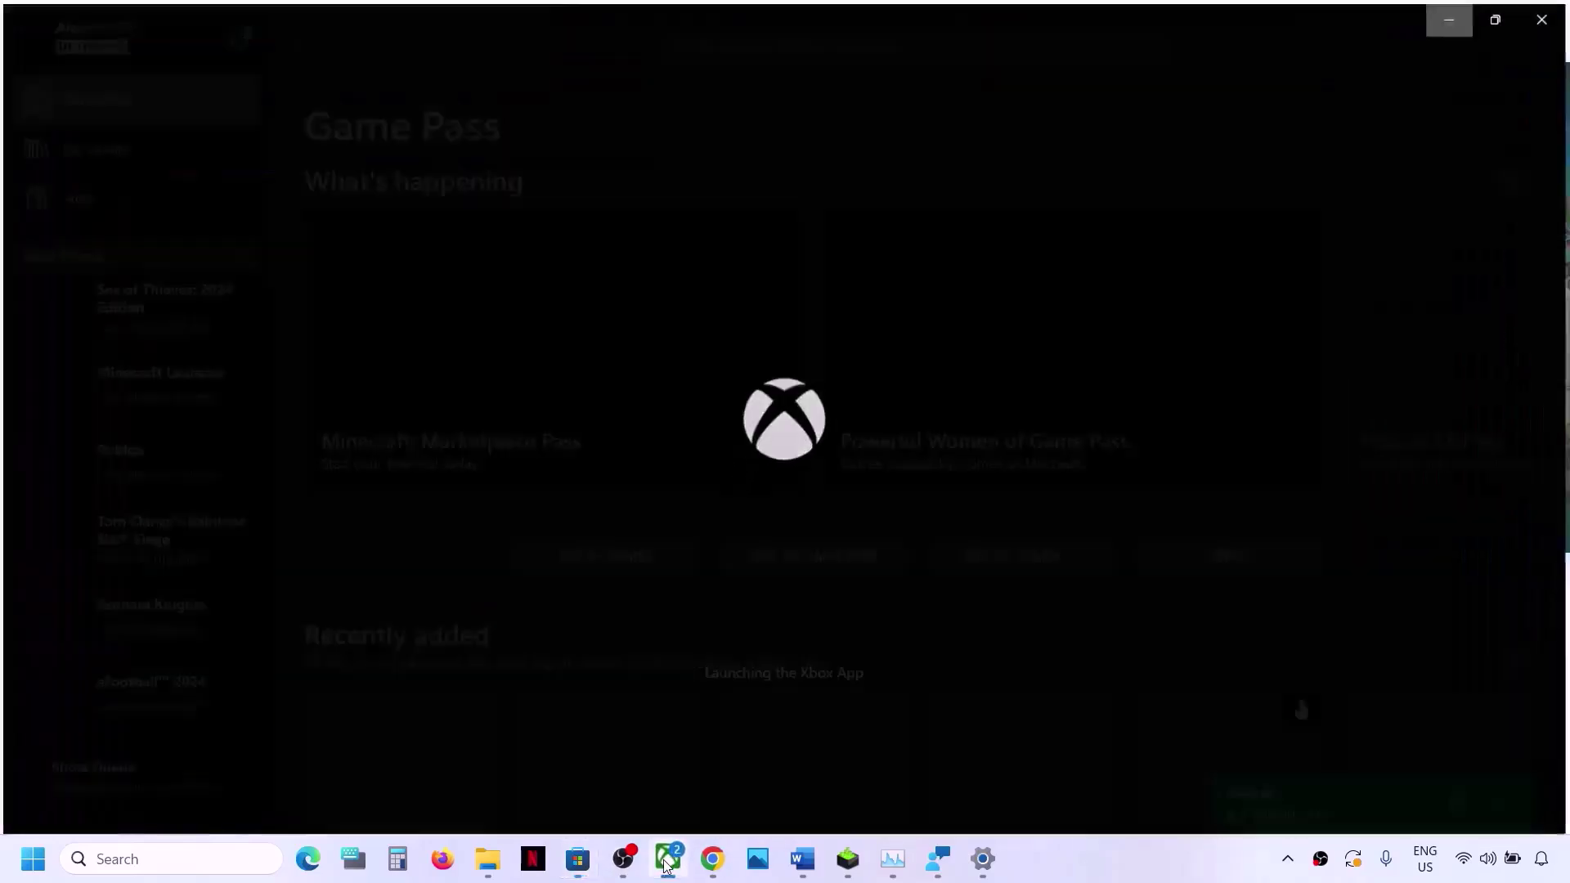
left_click(112, 45)
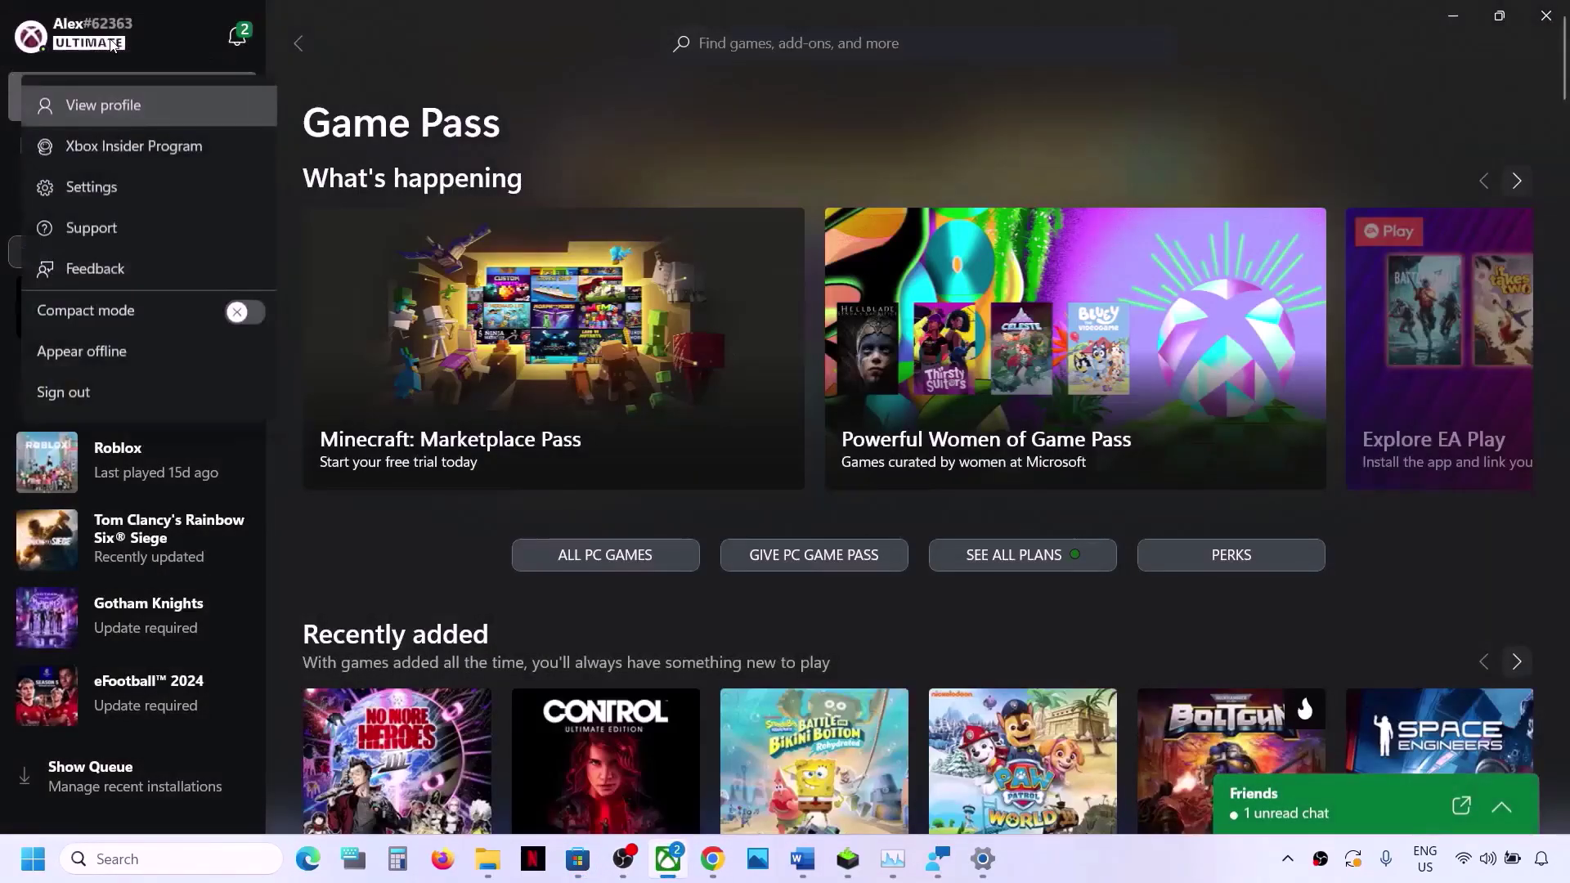
left_click(68, 409)
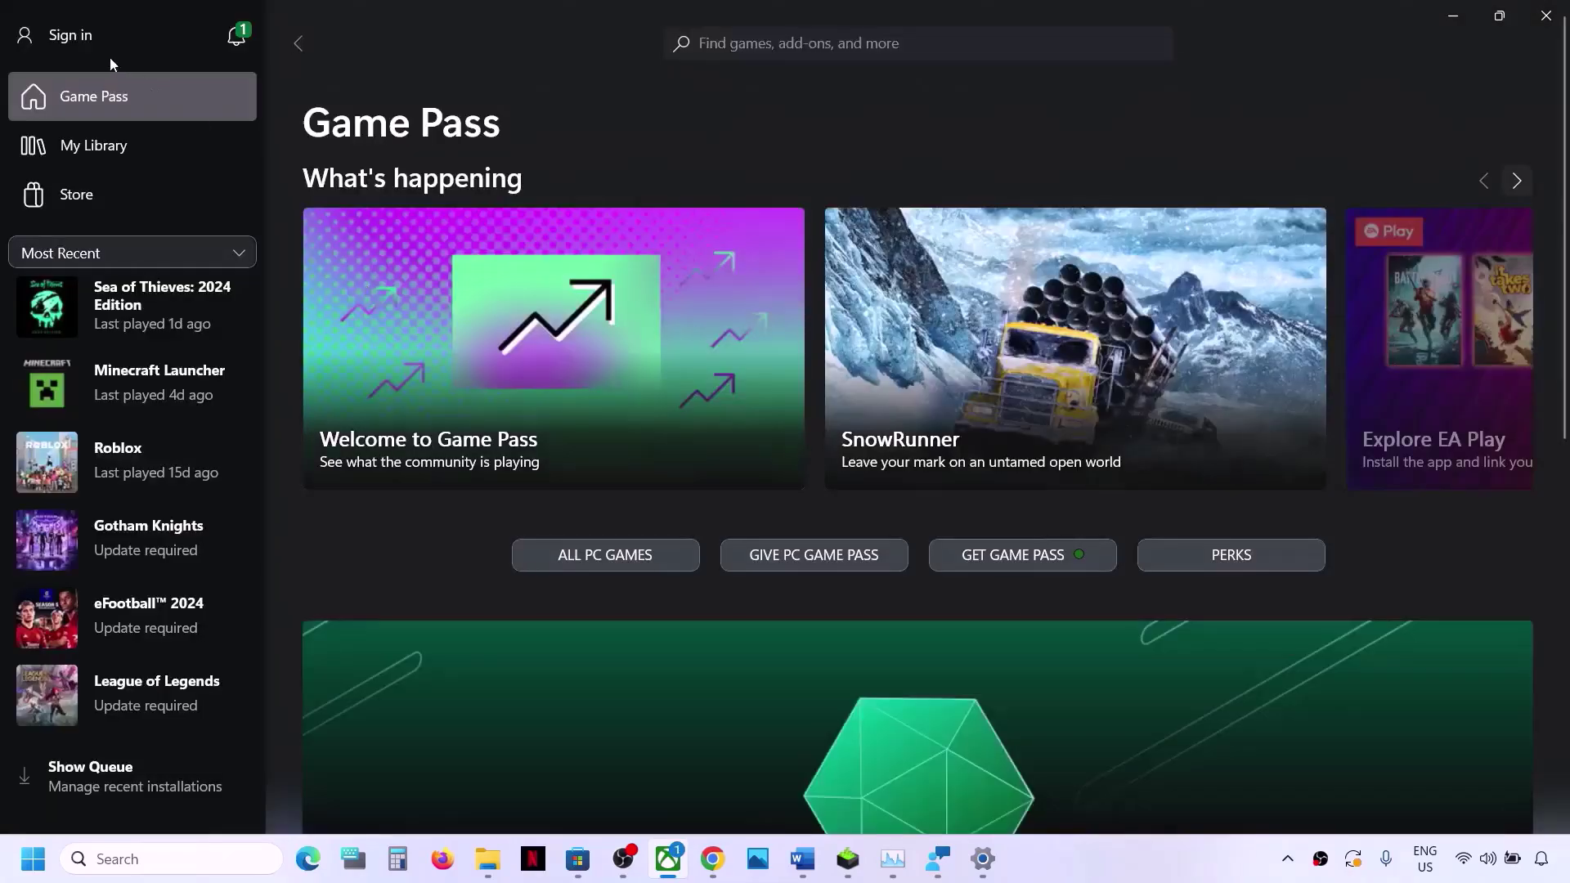
- Sign in to the Xbox app with the same saved Outlook account used in Microsoft Store
left_click(94, 41)
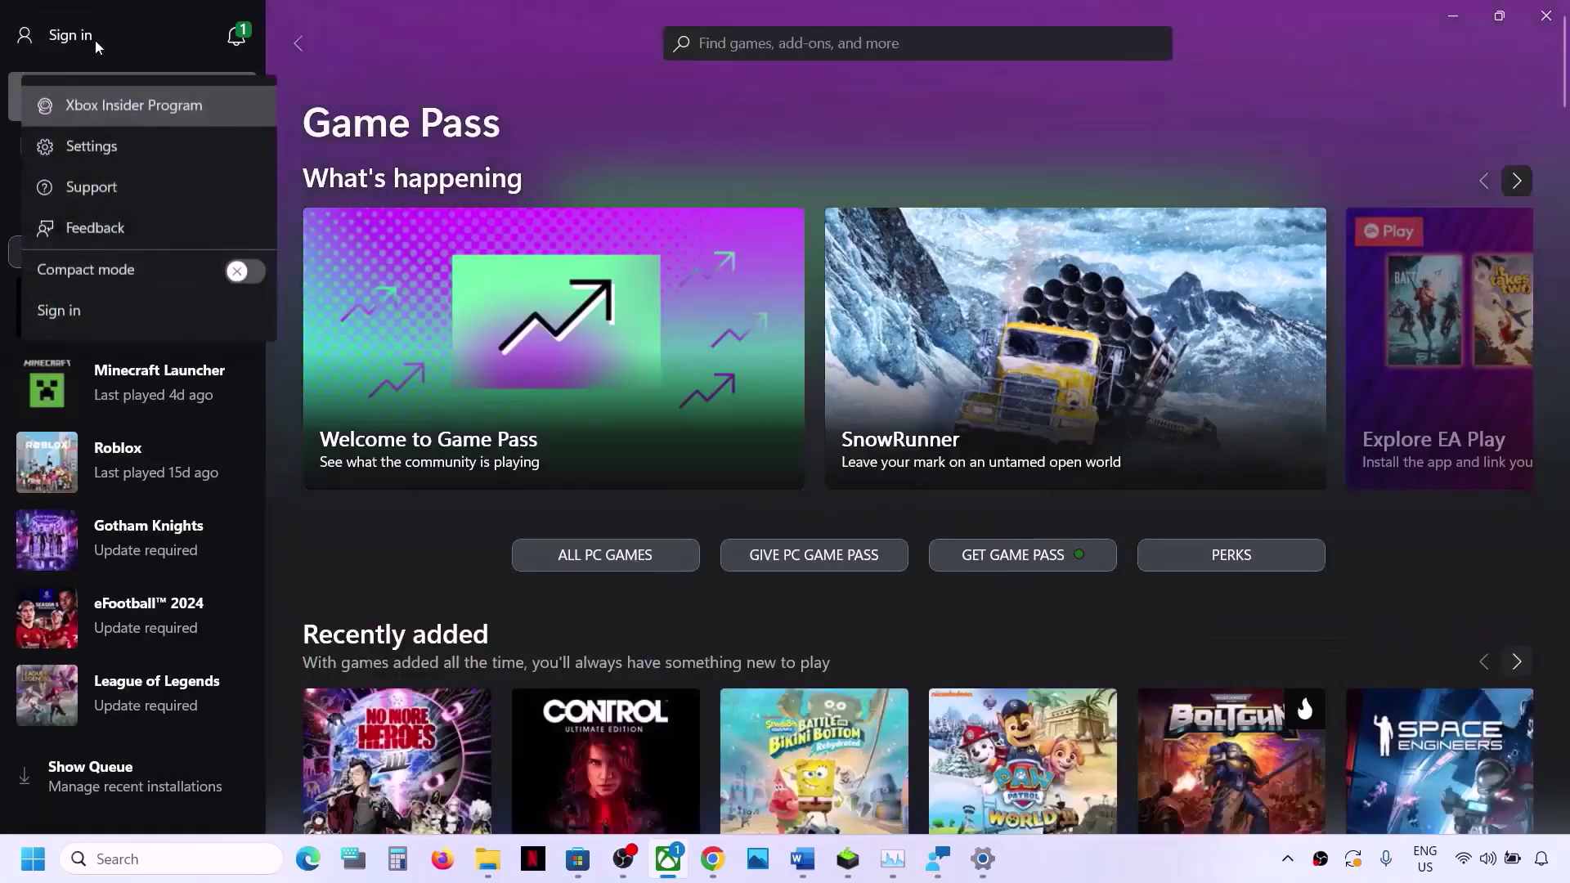
left_click(67, 315)
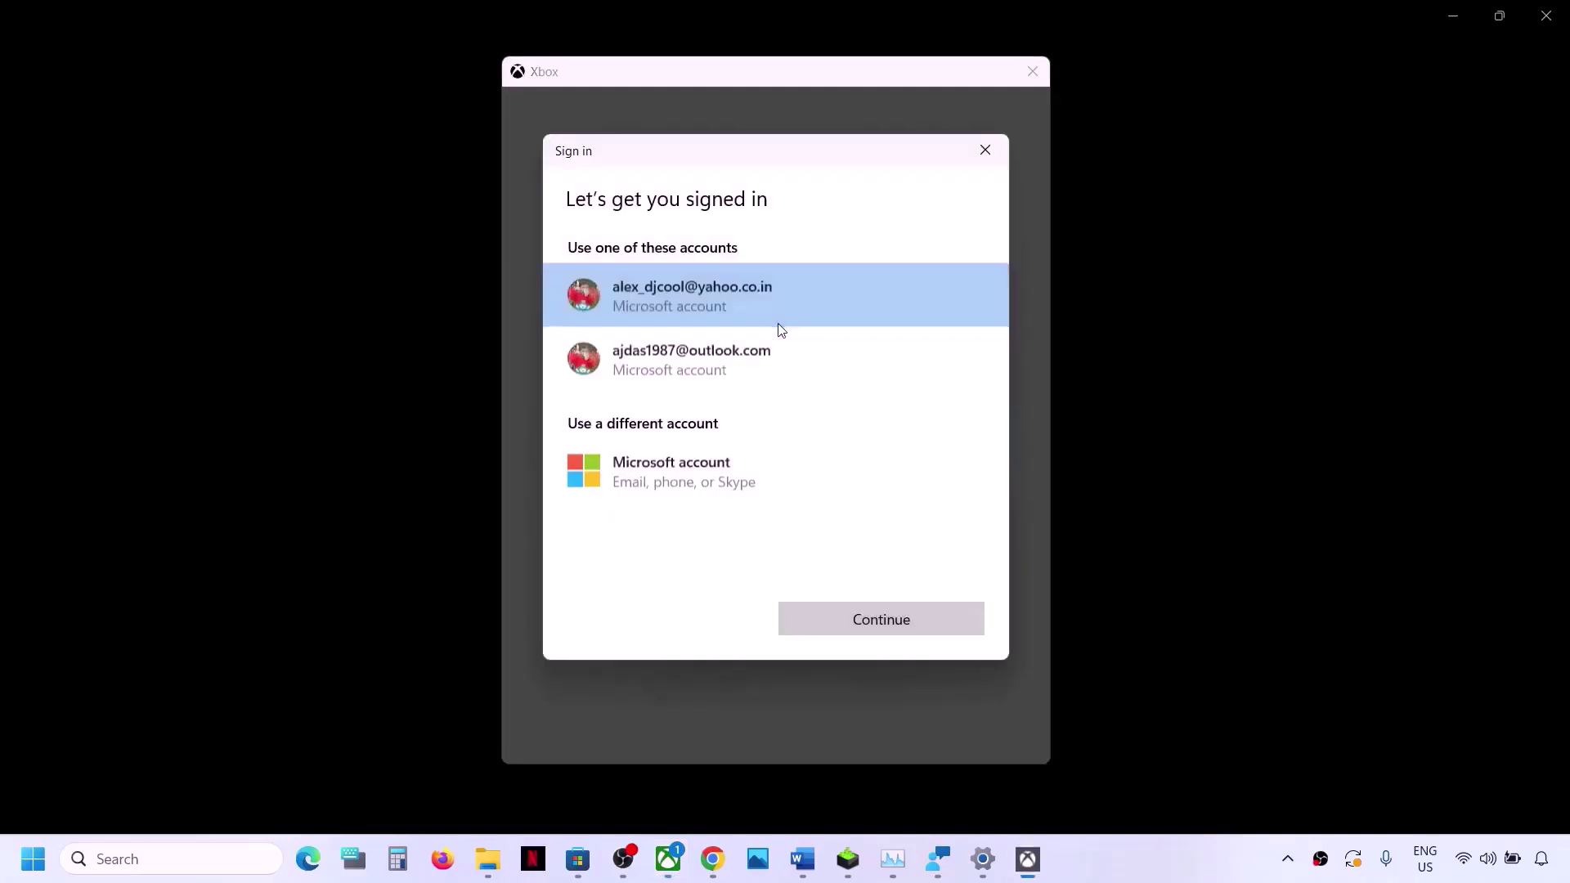
left_click(709, 379)
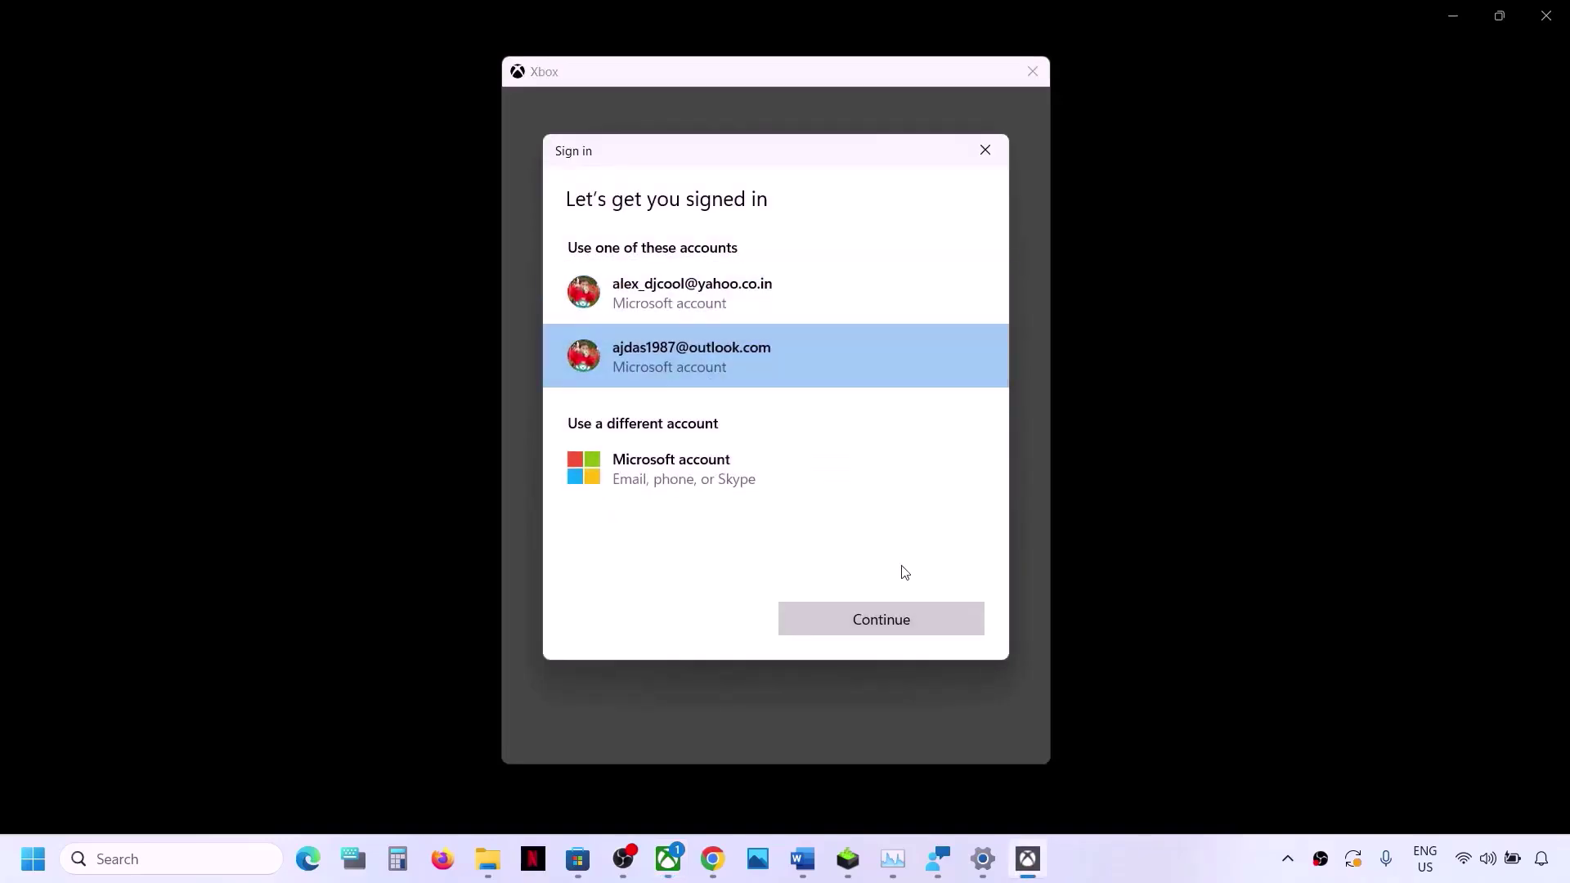
left_click(871, 624)
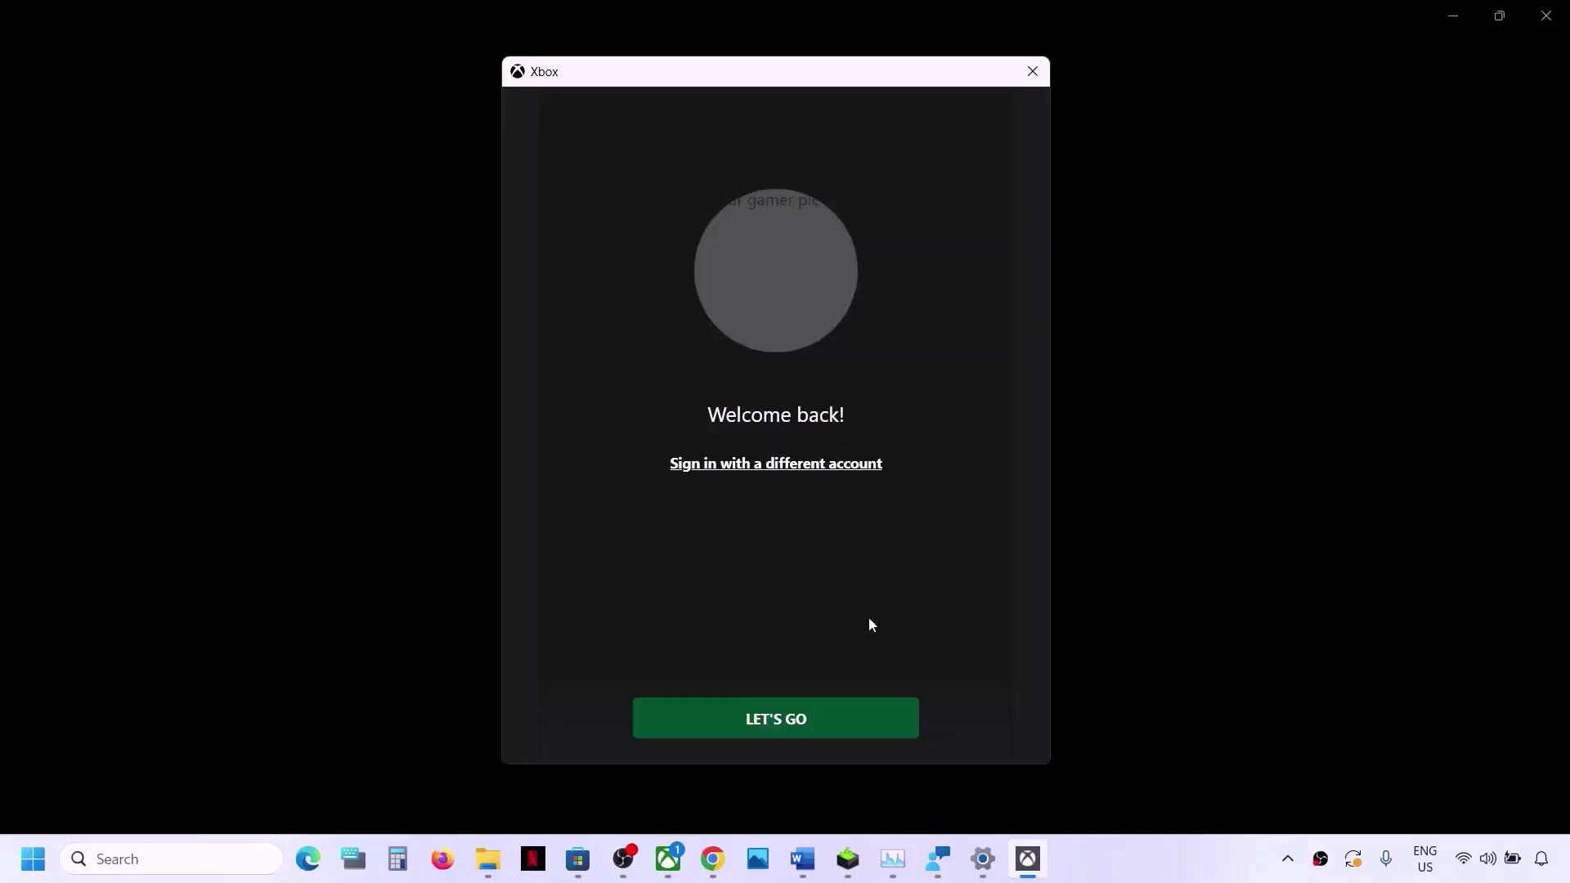
left_click(811, 733)
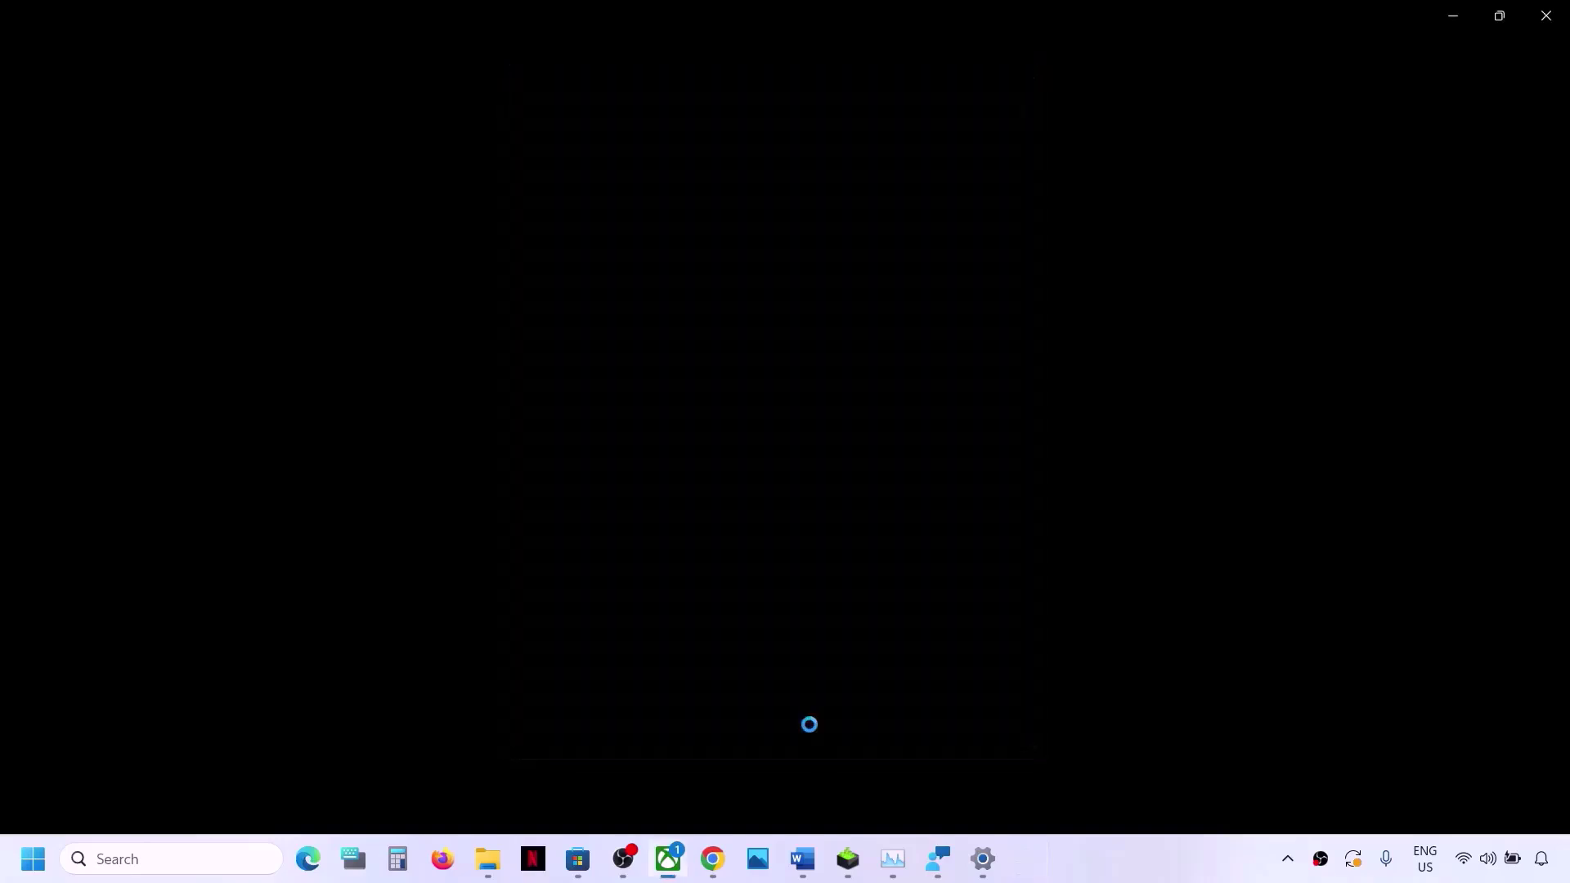
- Close the extra background app and correct "data" to "date" in Step 9 of the Word notes
right_click(893, 858)
left_click(826, 798)
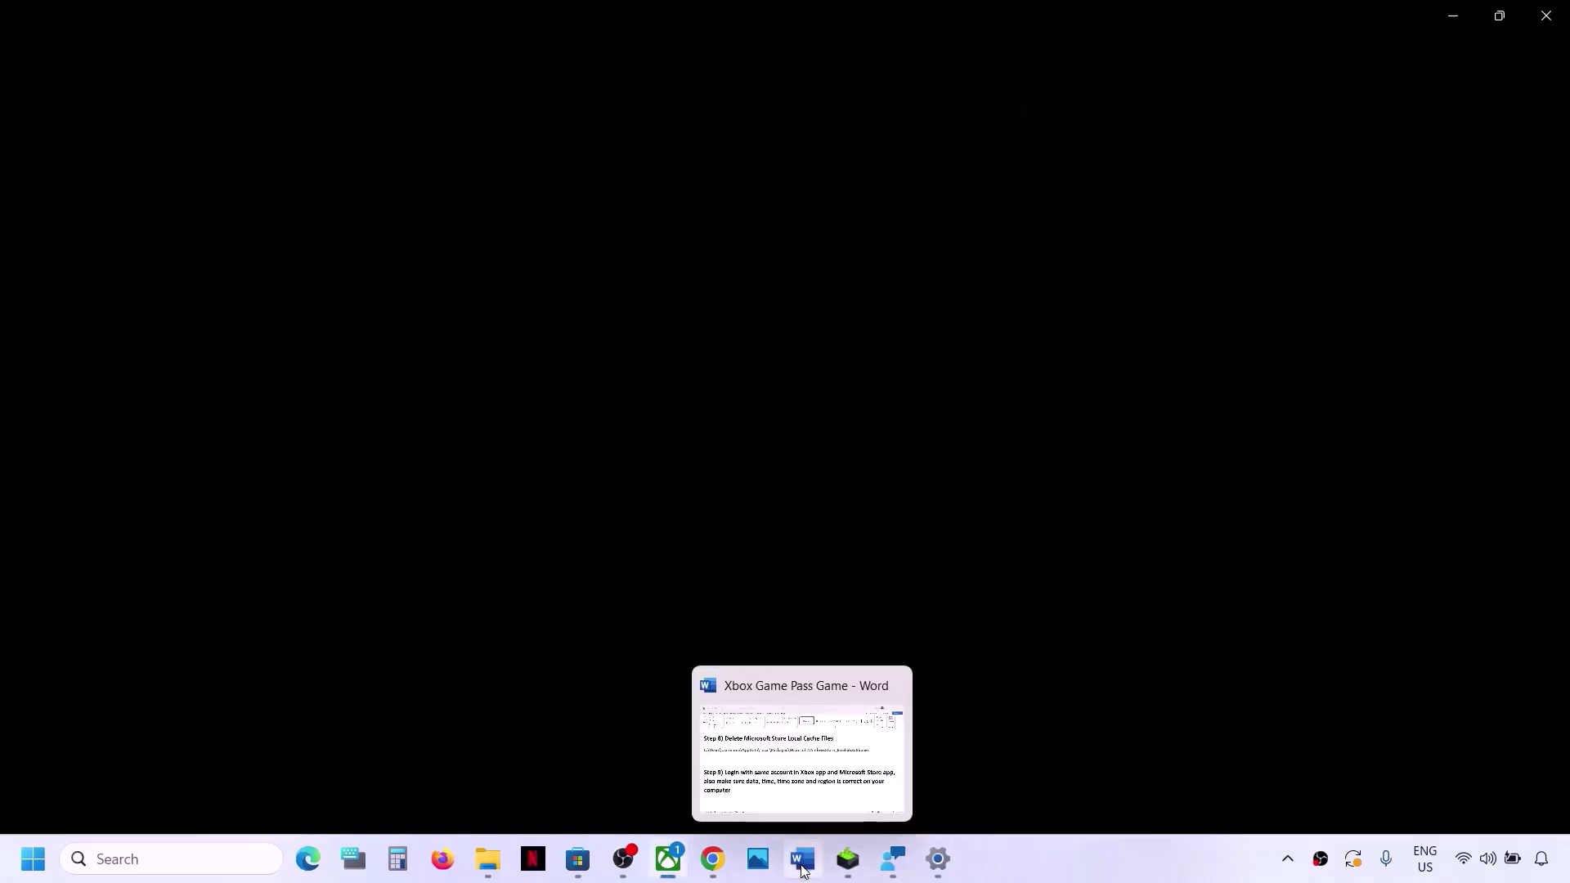
left_click(805, 858)
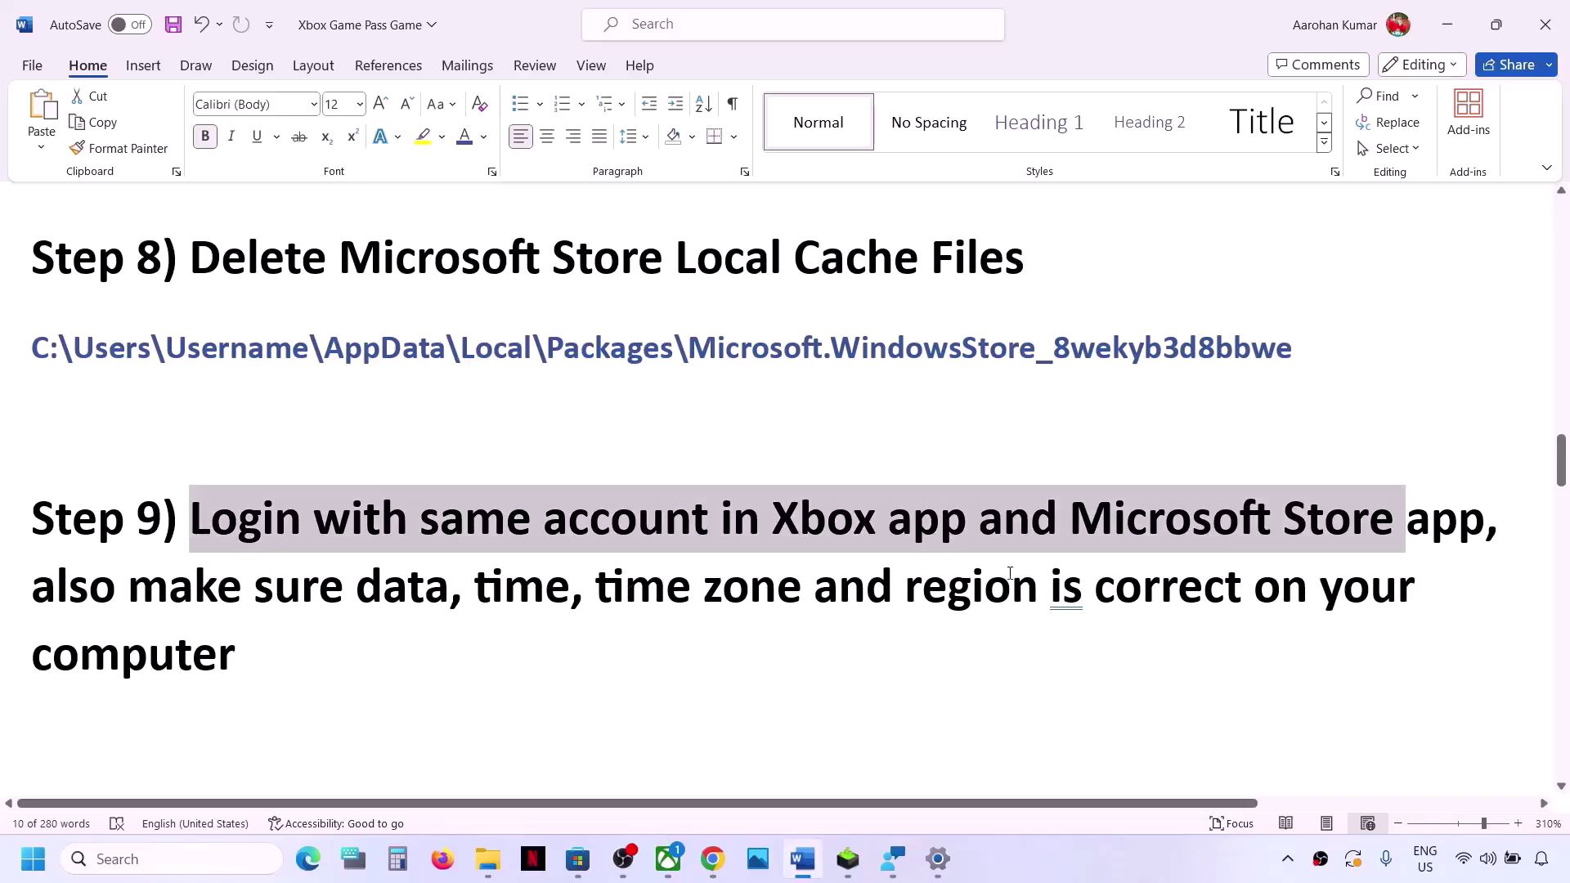
left_click_drag(59, 590, 1049, 605)
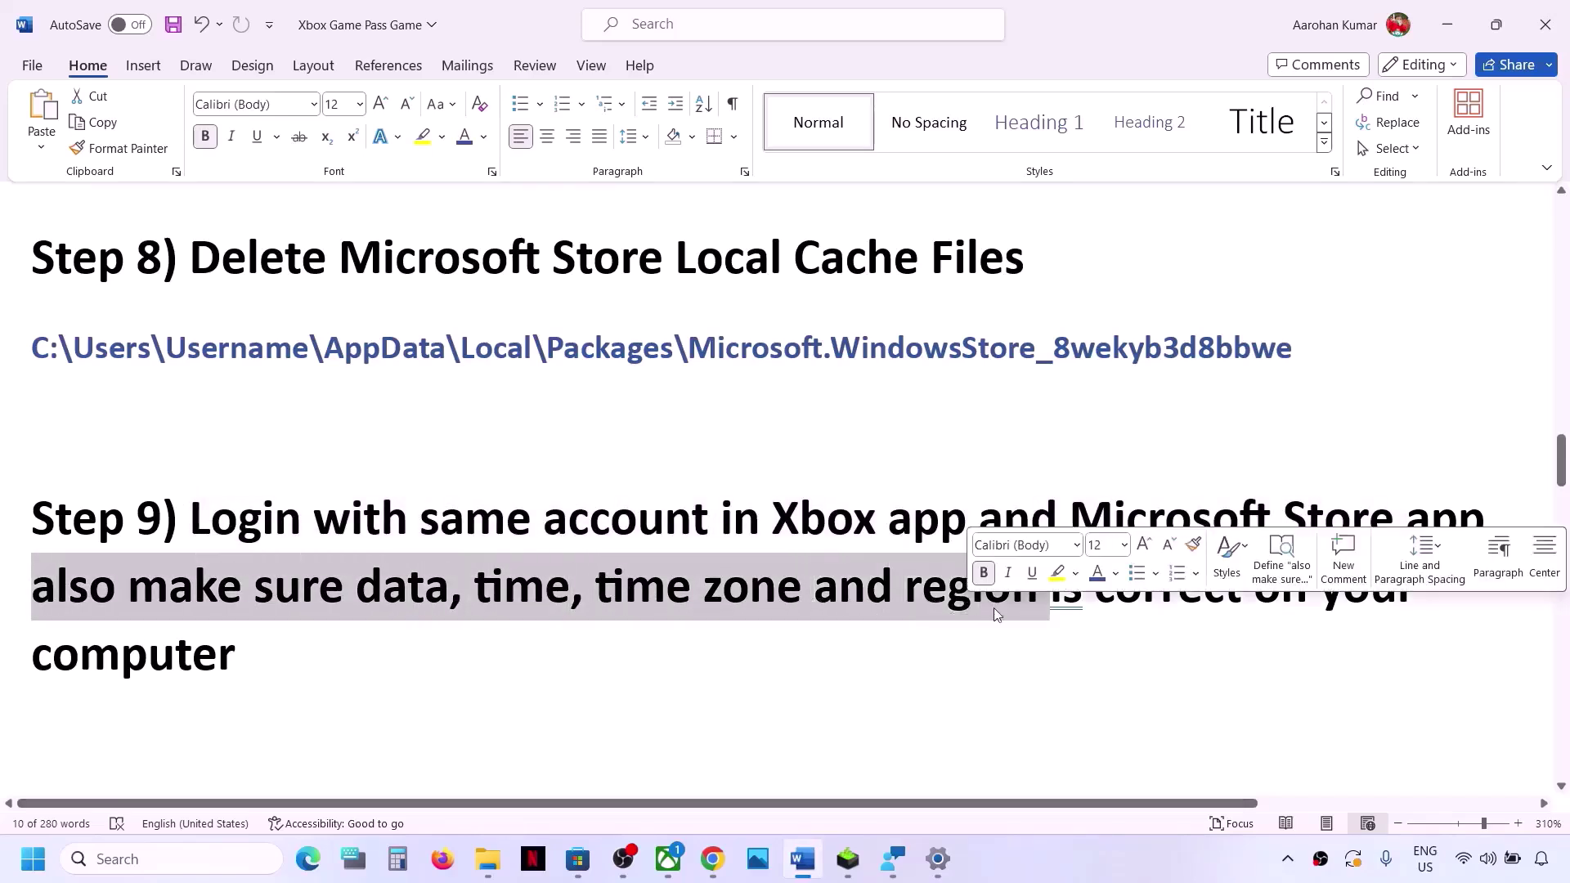
left_click(454, 593)
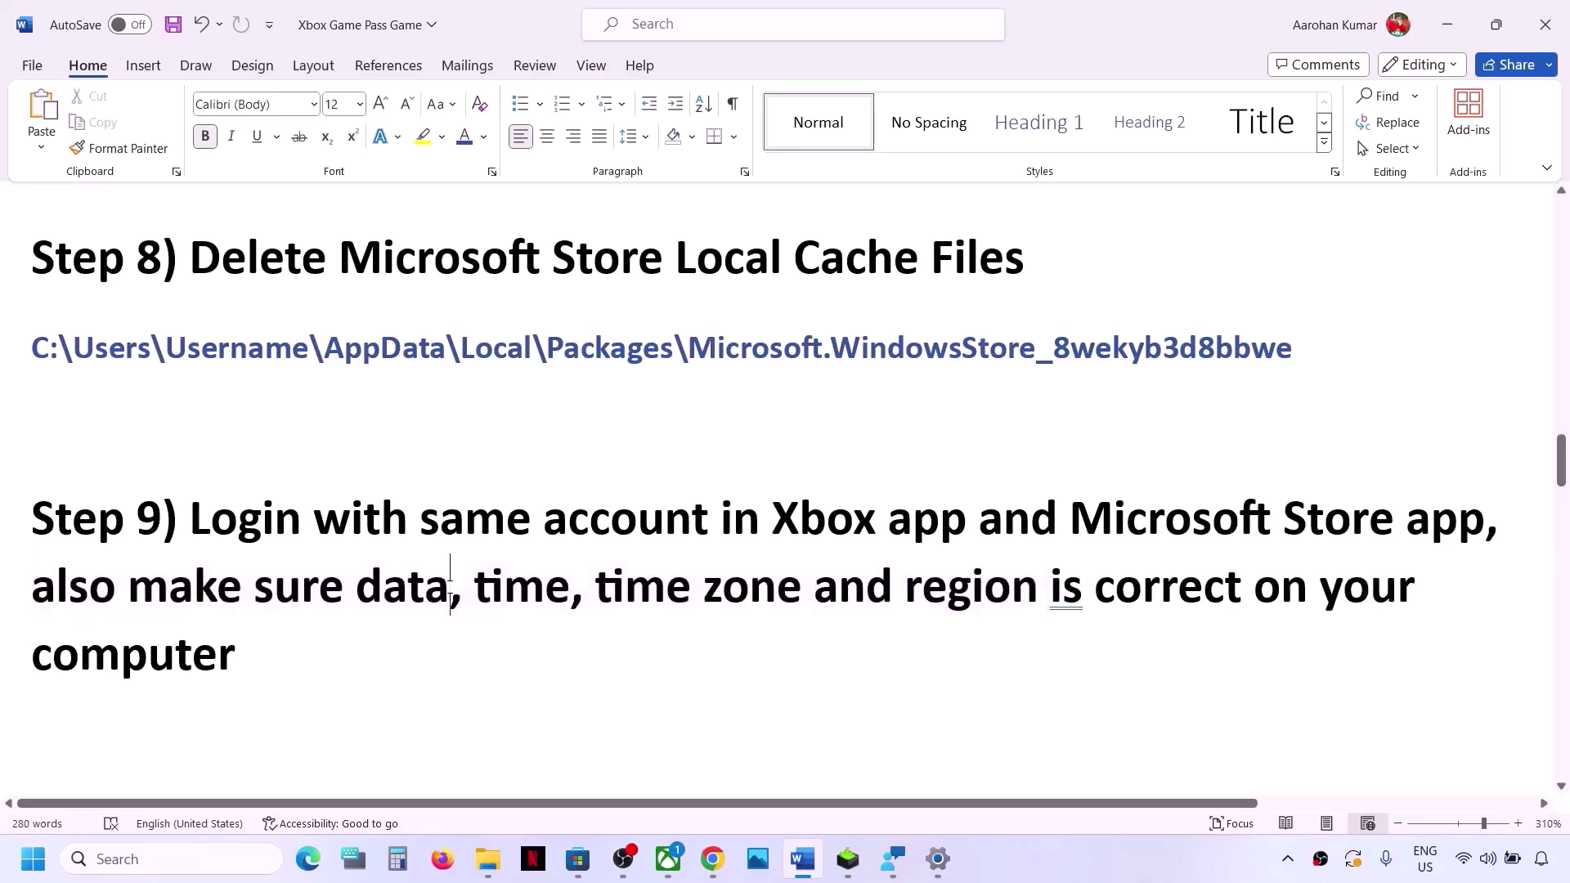
key("BackSpace")
type("e")
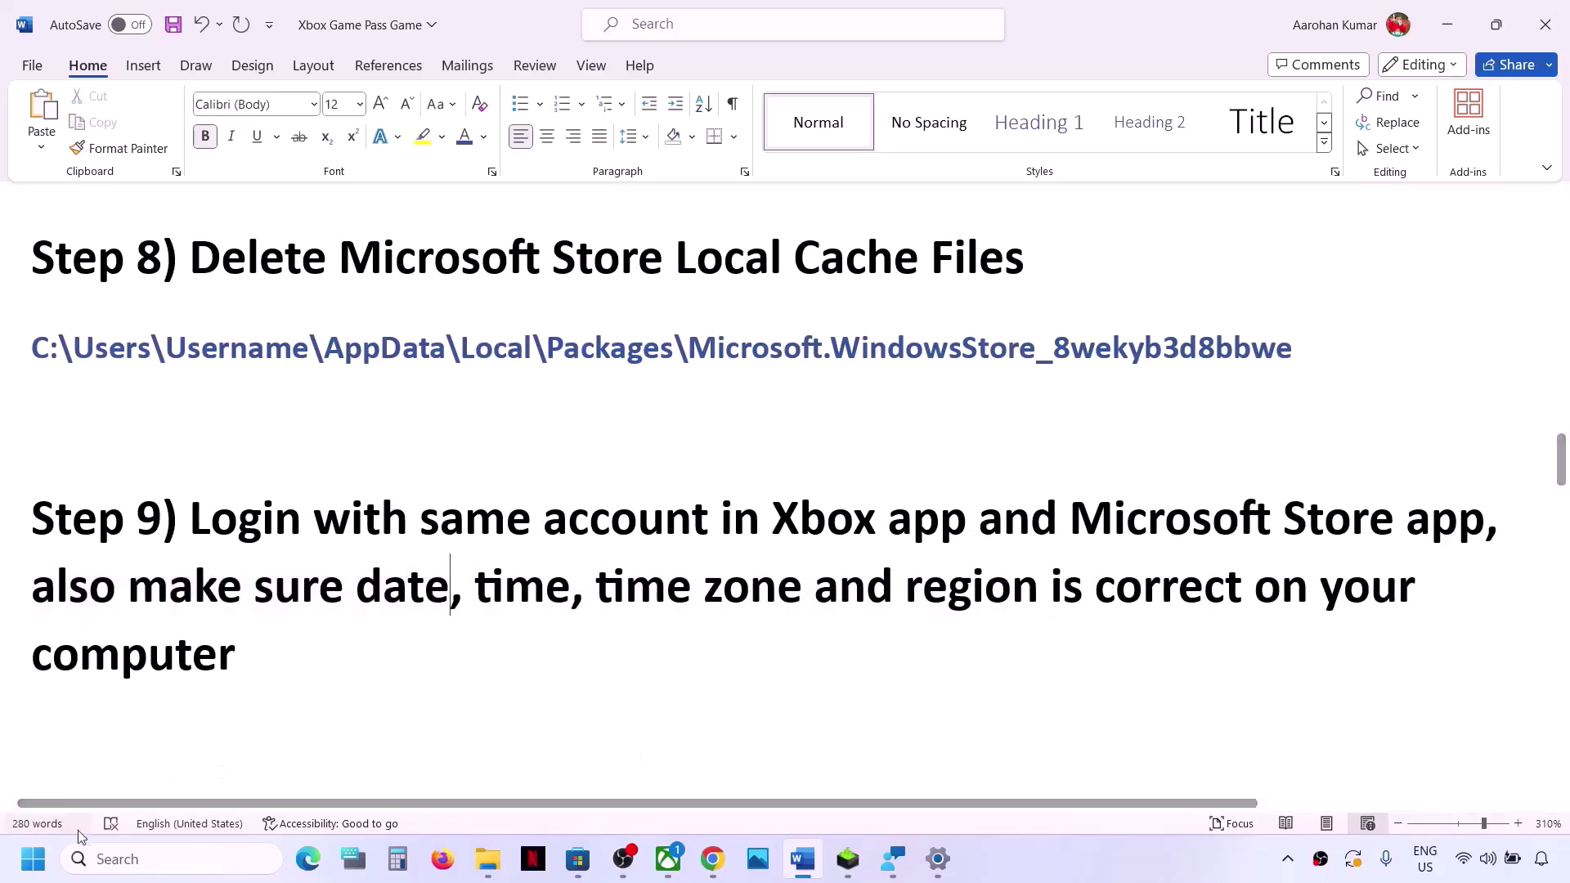
- Open the Date & time page in Windows Settings and synchronize the clock with the time server
left_click(34, 860)
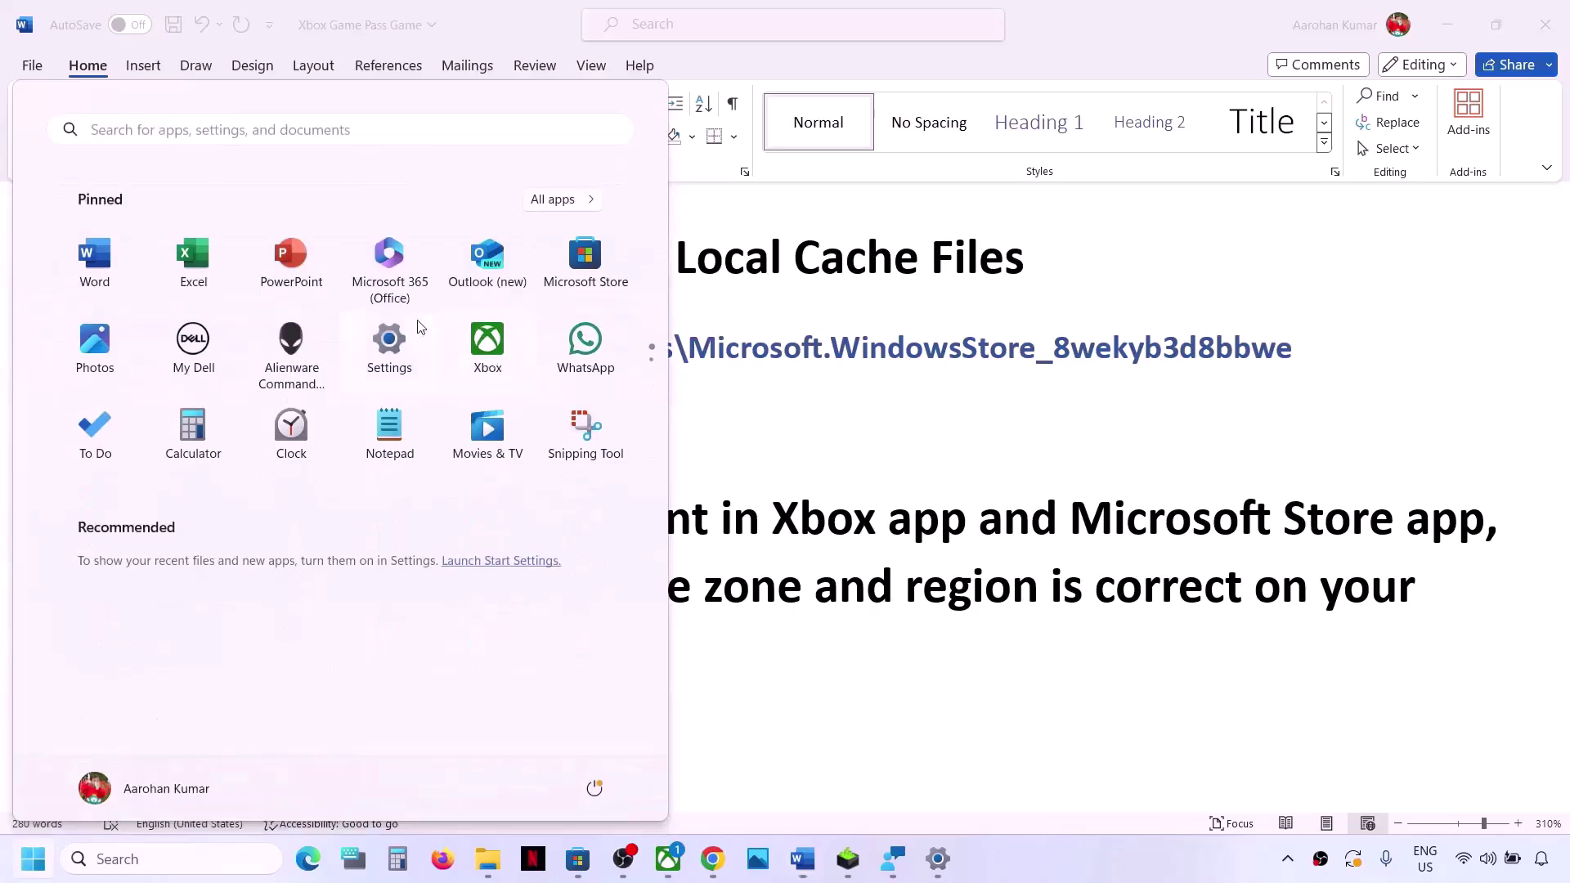
left_click(388, 344)
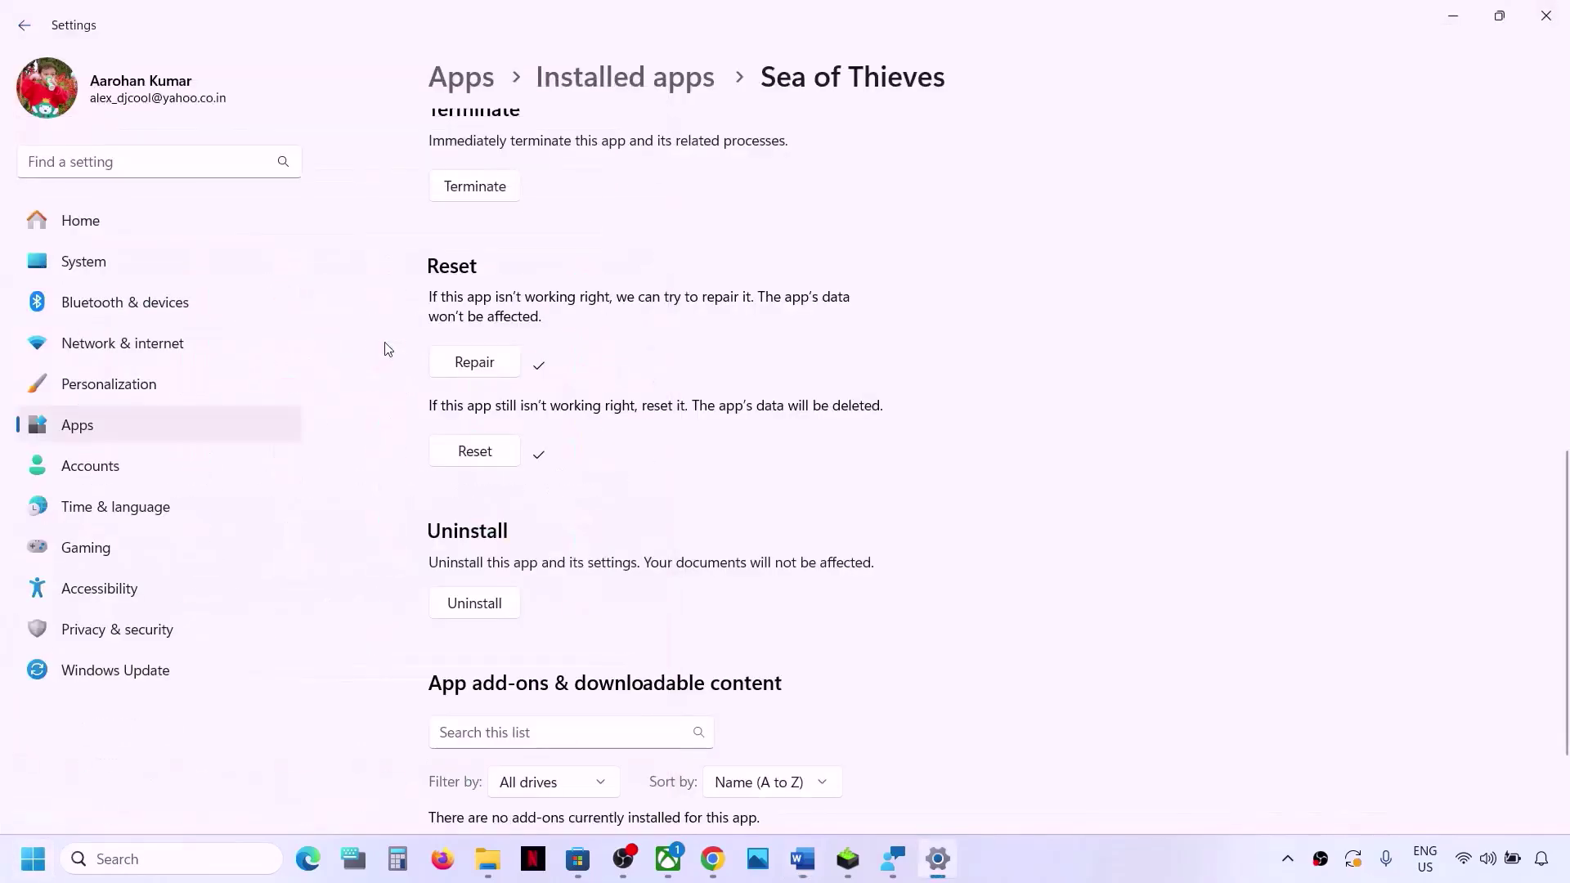
left_click(99, 513)
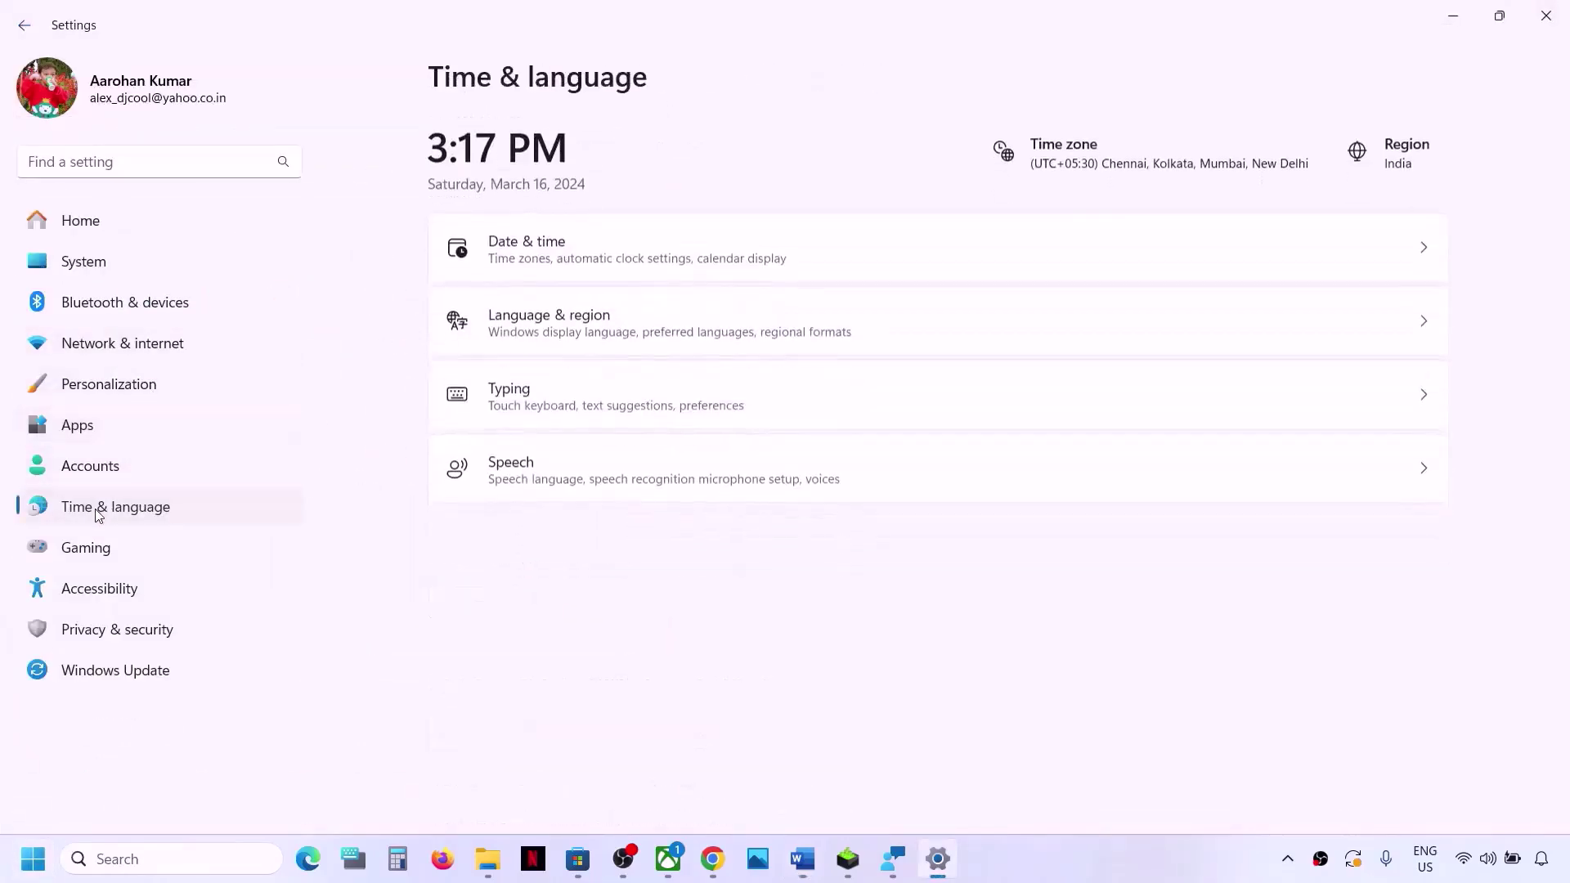
left_click(563, 261)
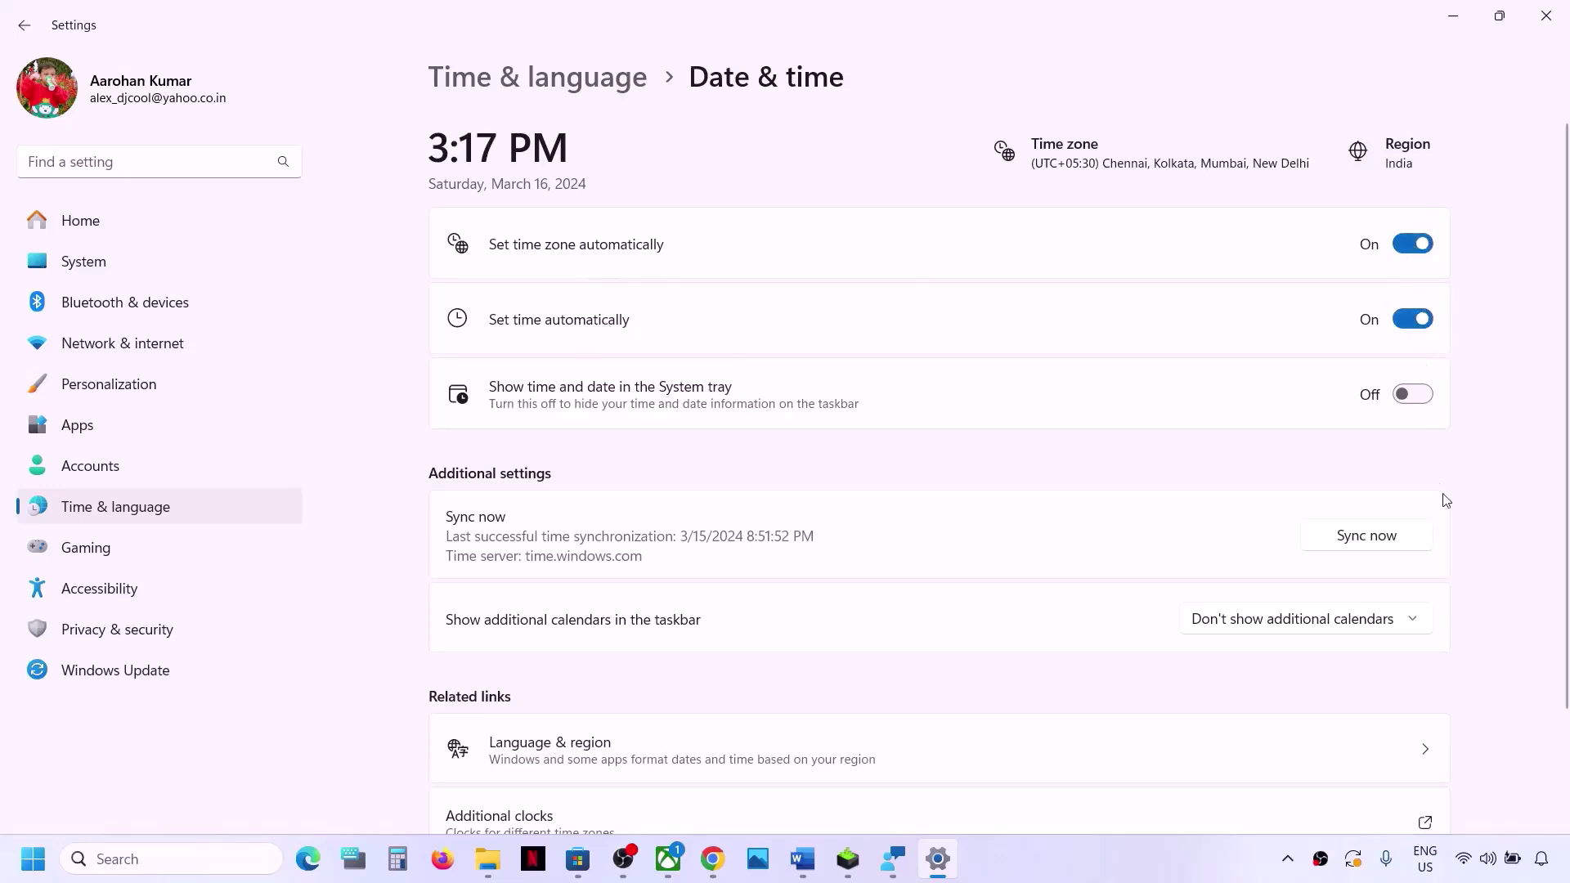
left_click(1380, 542)
- Select India as the country or region in the Language & region settings and close Settings
left_click(225, 511)
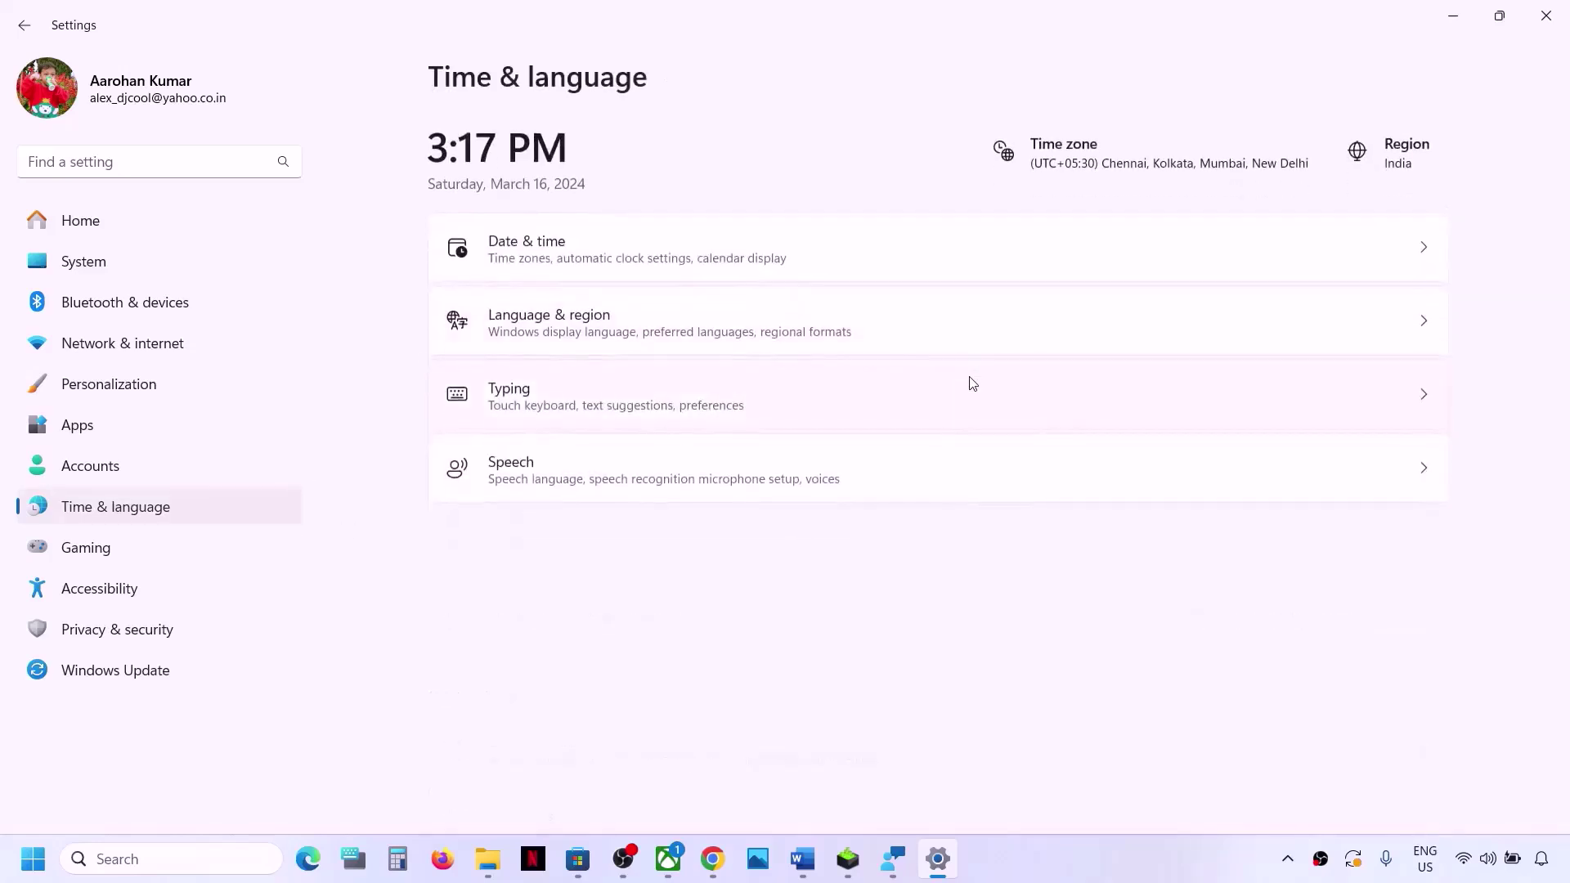
left_click(662, 315)
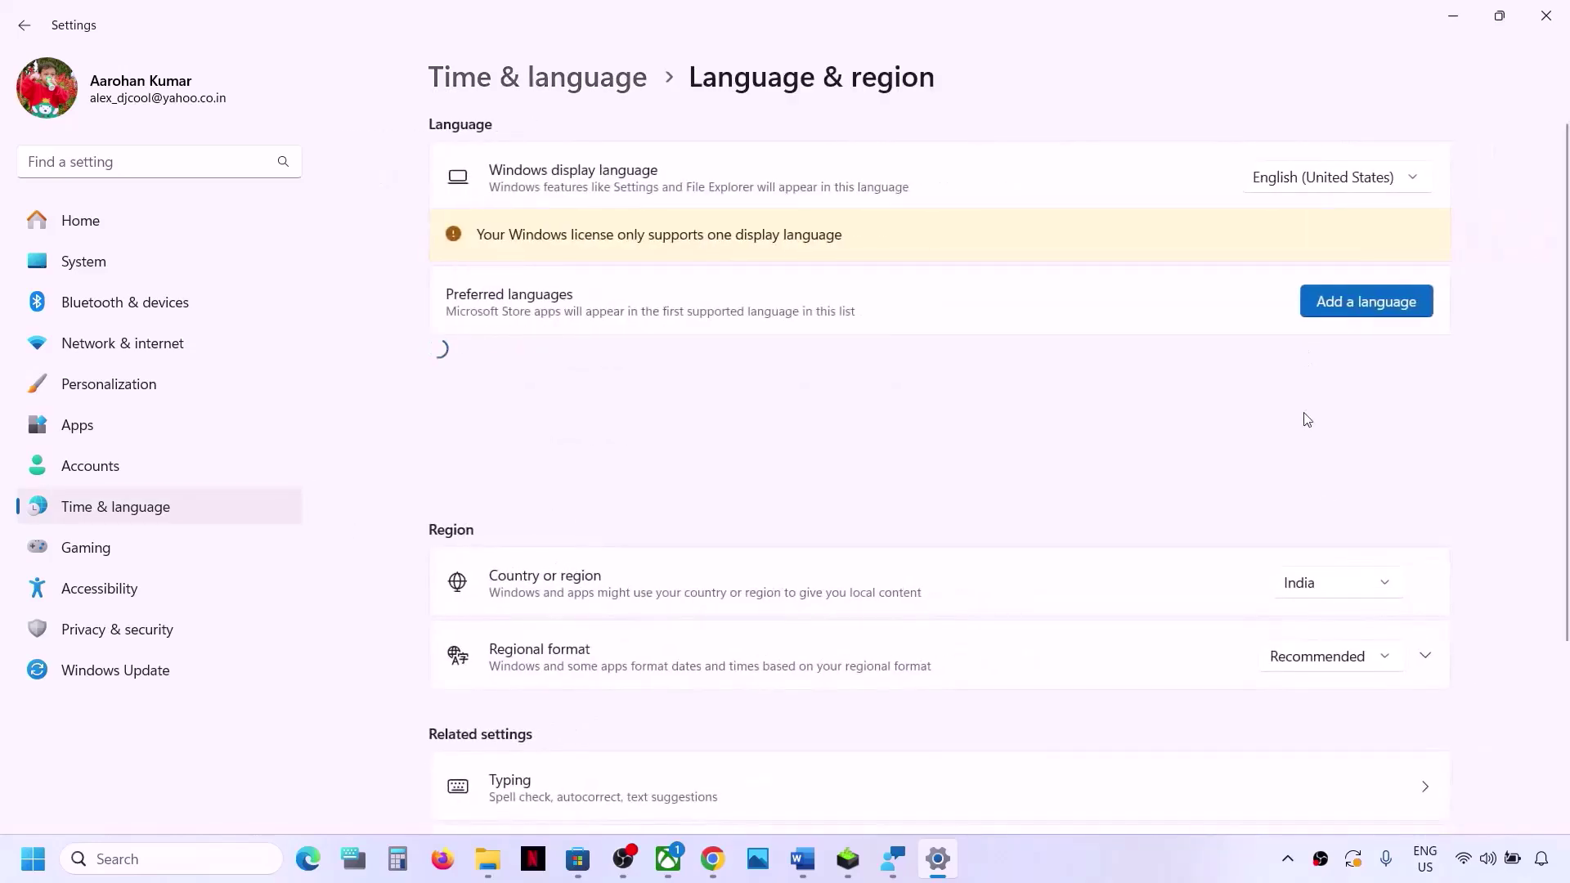
left_click(1361, 586)
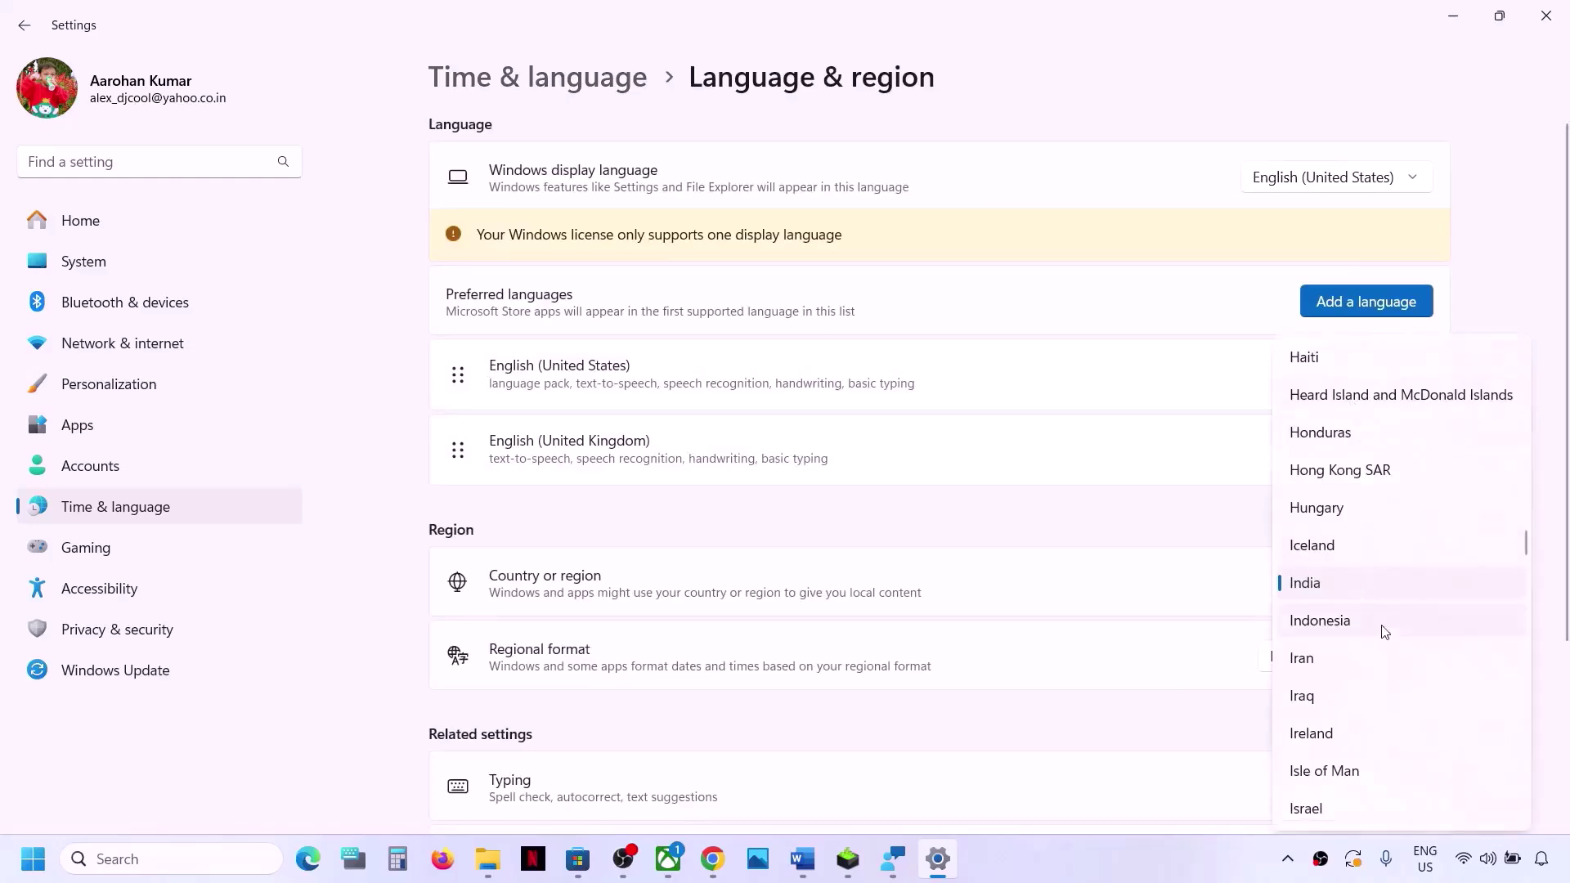
left_click(1325, 598)
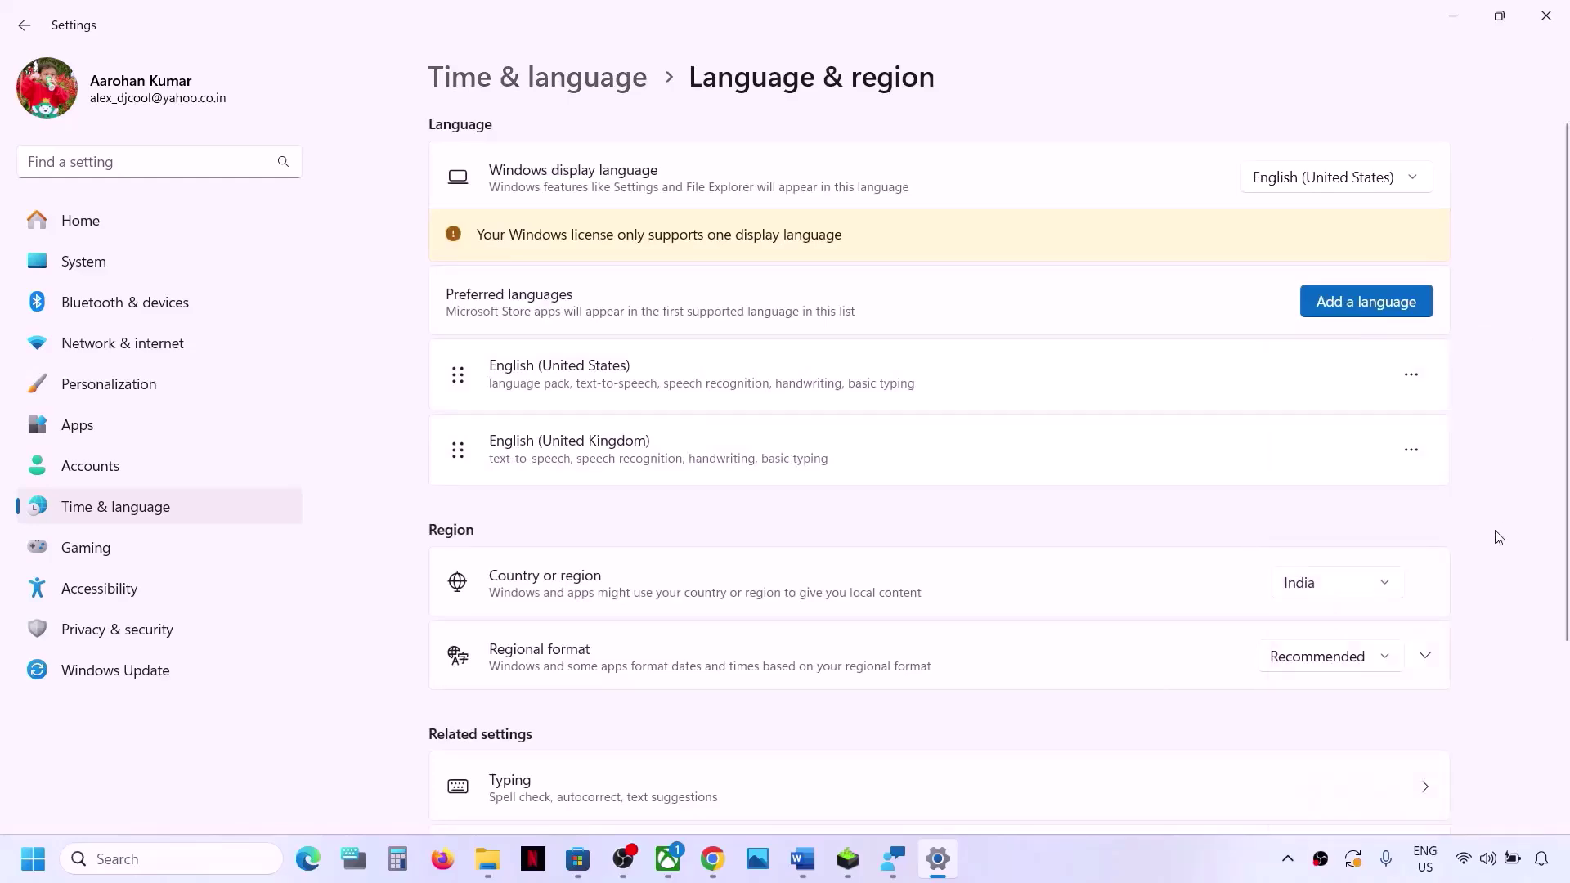
left_click(1545, 16)
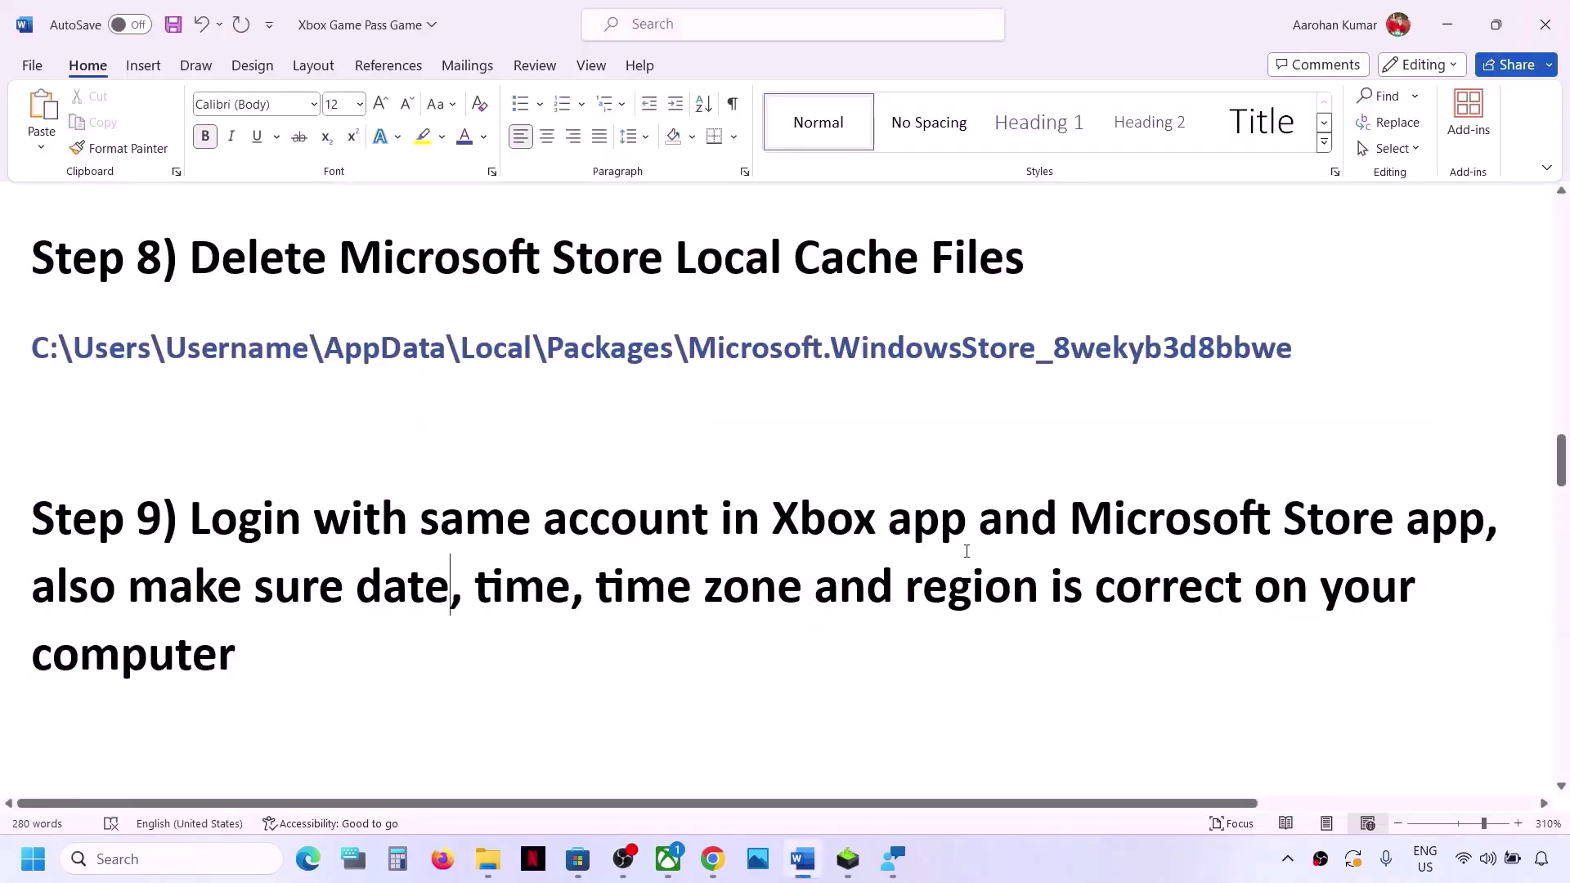
- Highlight Step 10 in the Word notes, switch to Microsoft Store and get all available updates from Updates & downloads
scroll(966, 551, "down", 4)
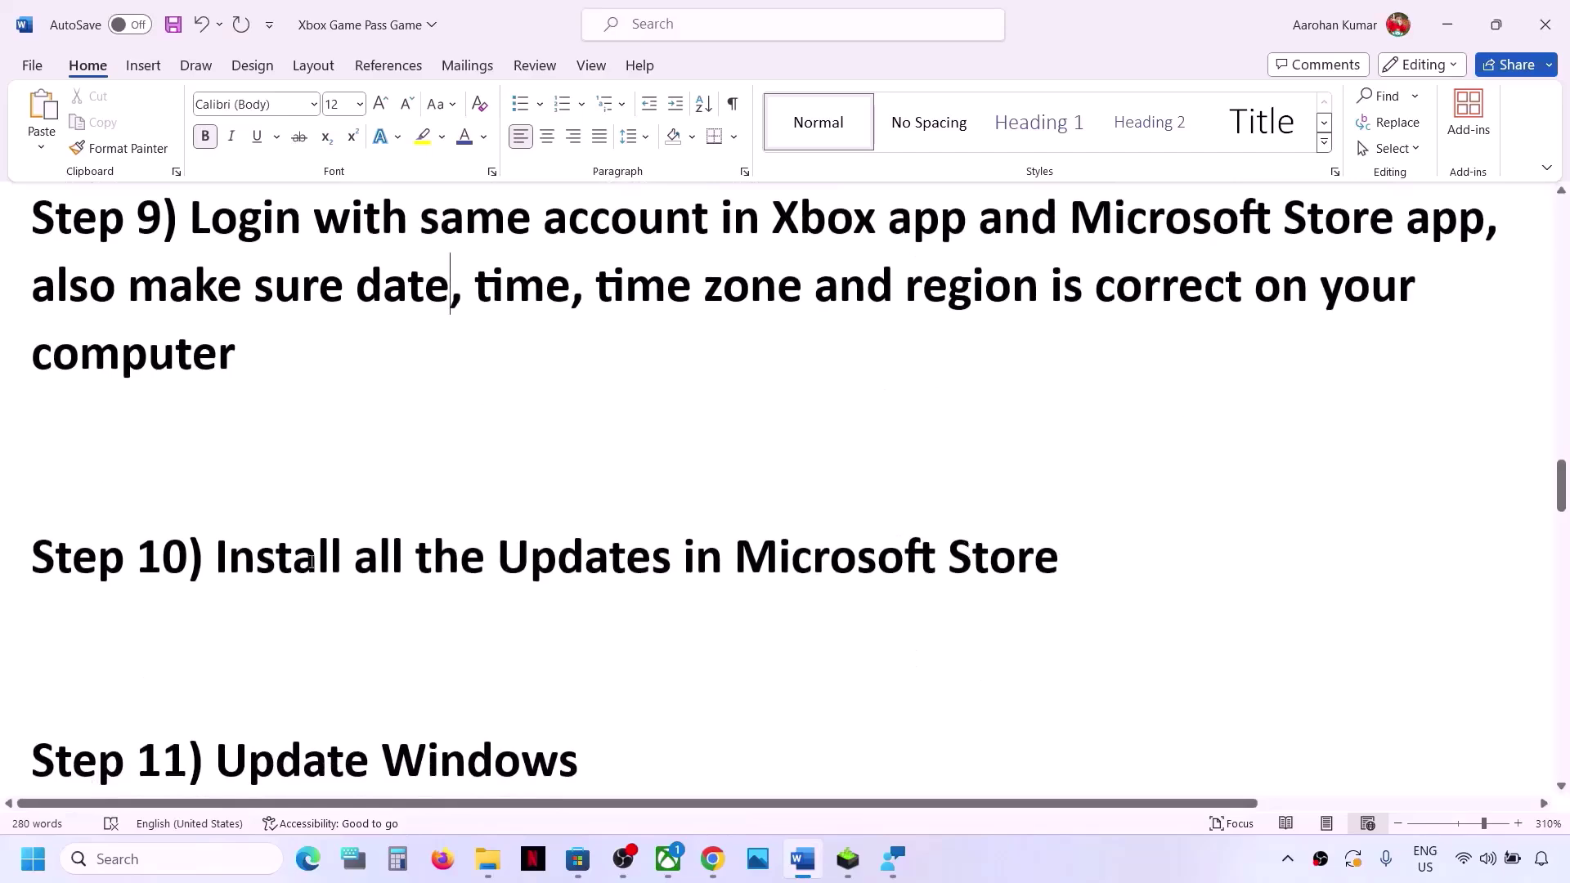
left_click_drag(230, 559, 1083, 527)
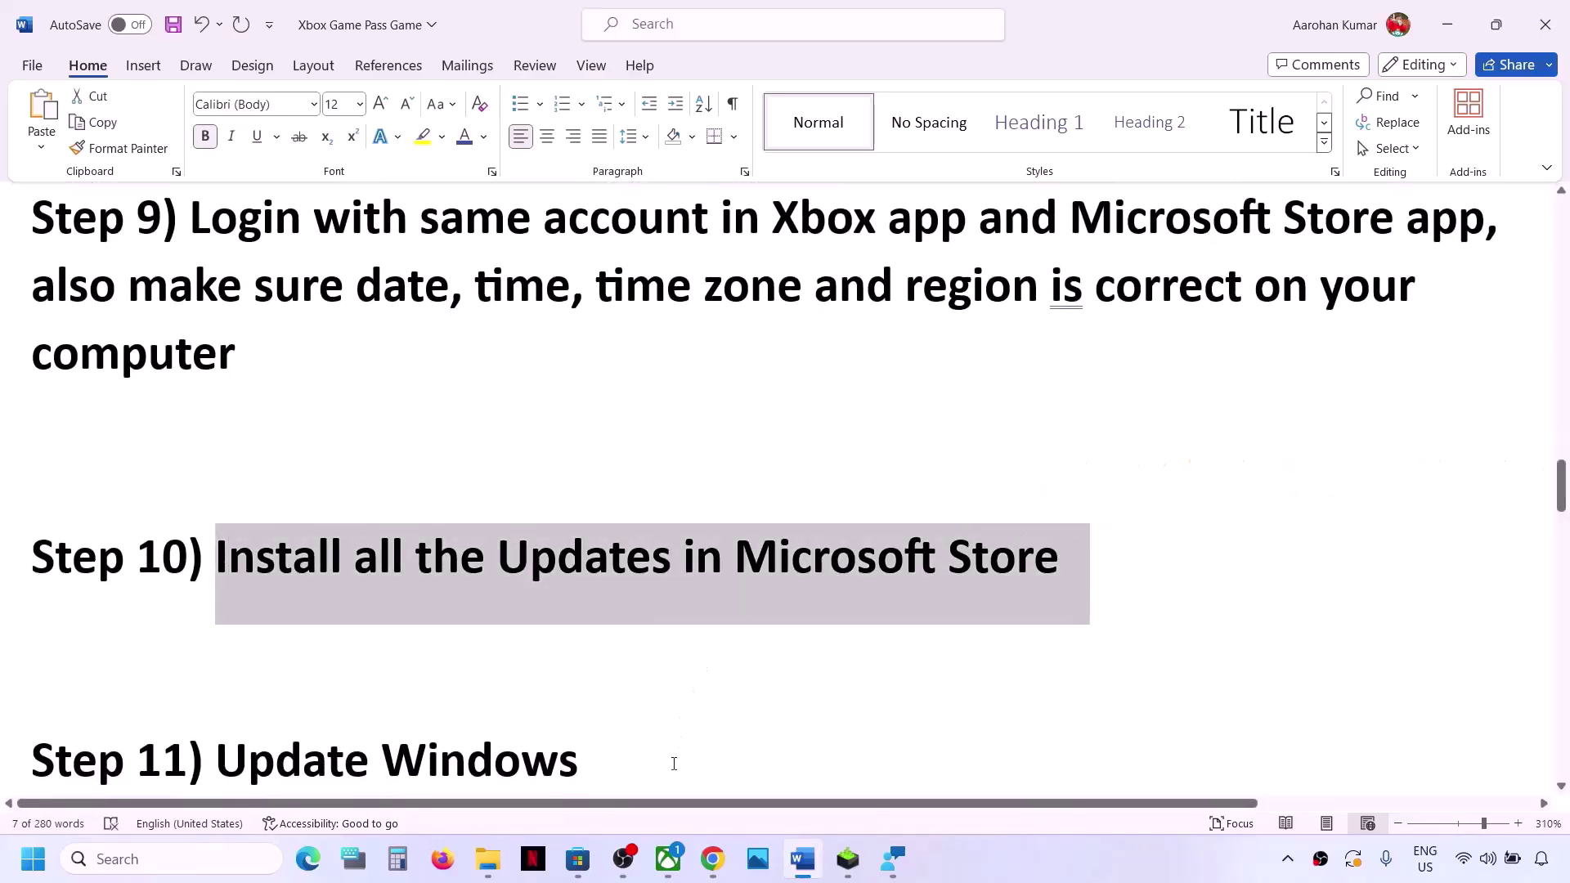
left_click(578, 860)
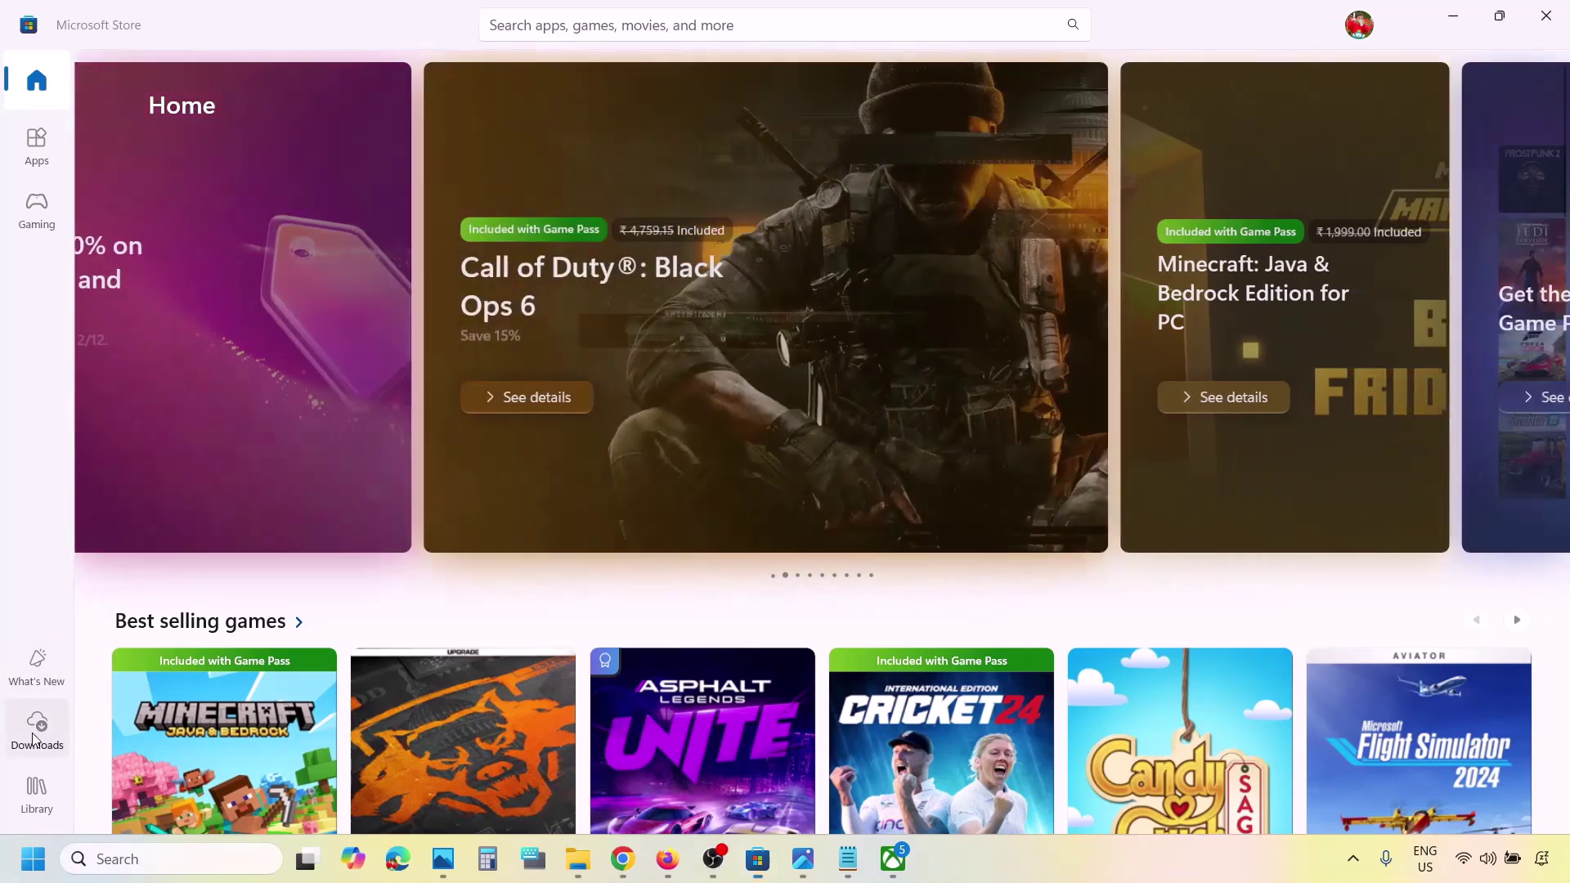
left_click(42, 736)
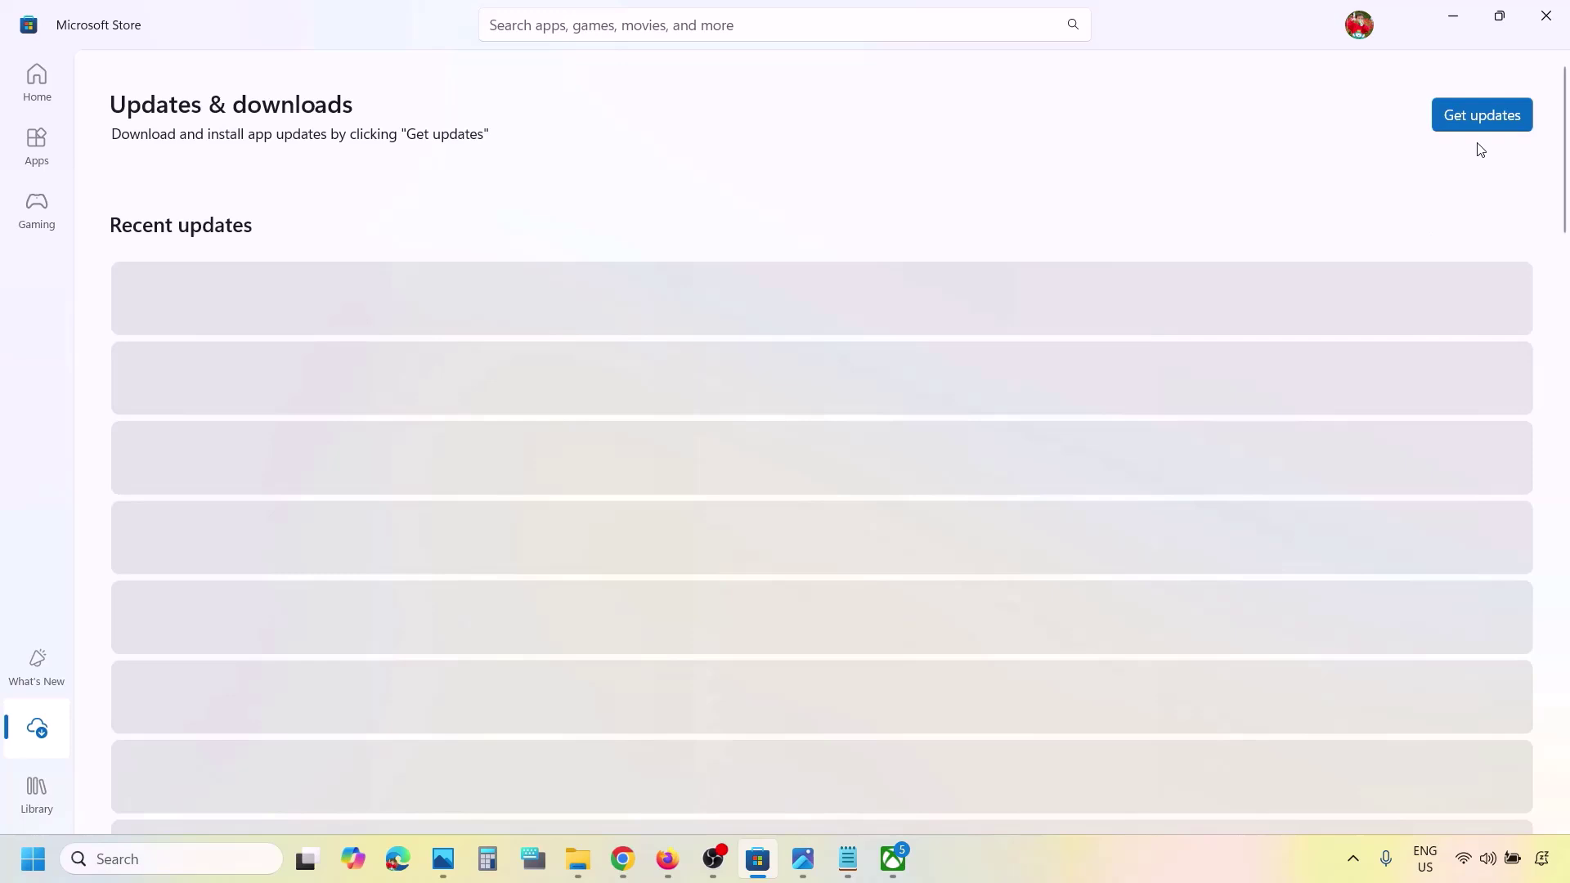
left_click(1486, 116)
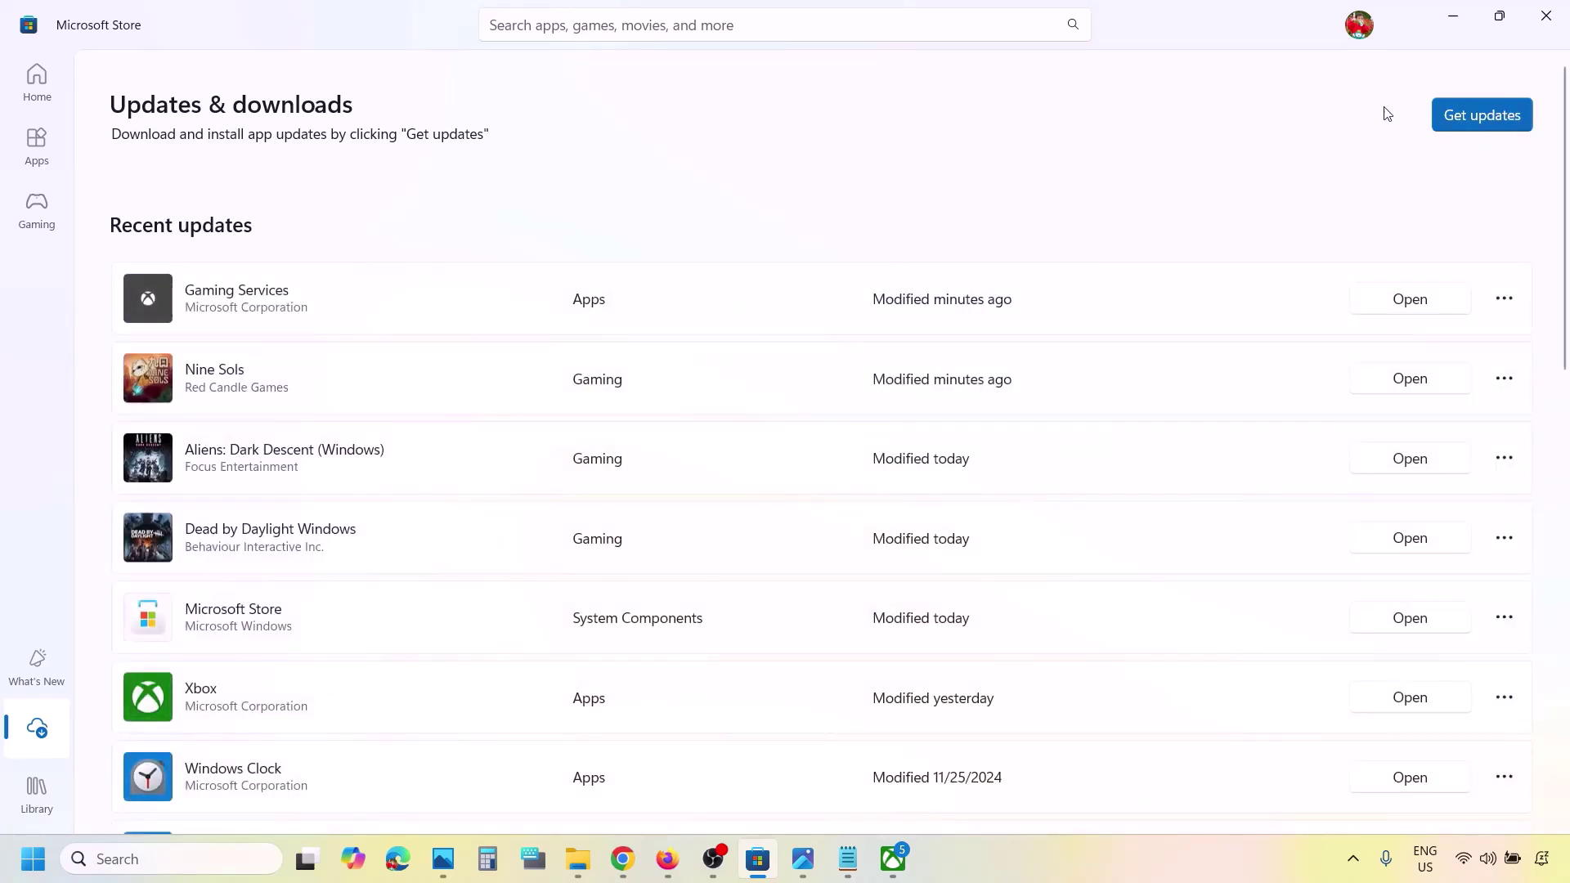
left_click(1480, 119)
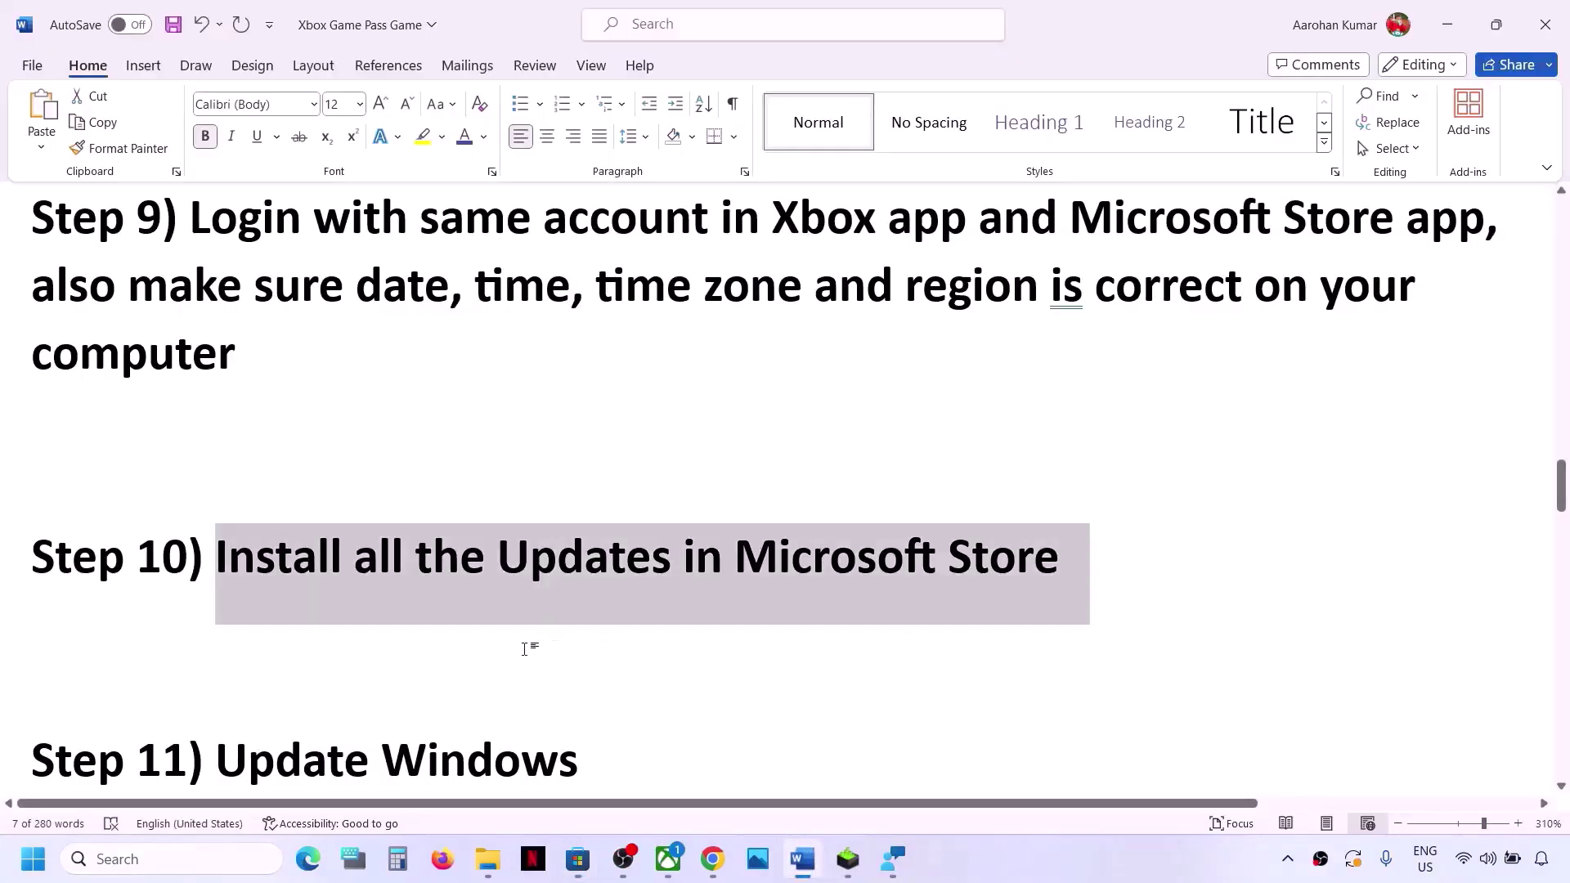
- Highlight Step 11 in the notes, open Windows Update in Settings and view the Start power options for update and restart
scroll(526, 648, "down", 2)
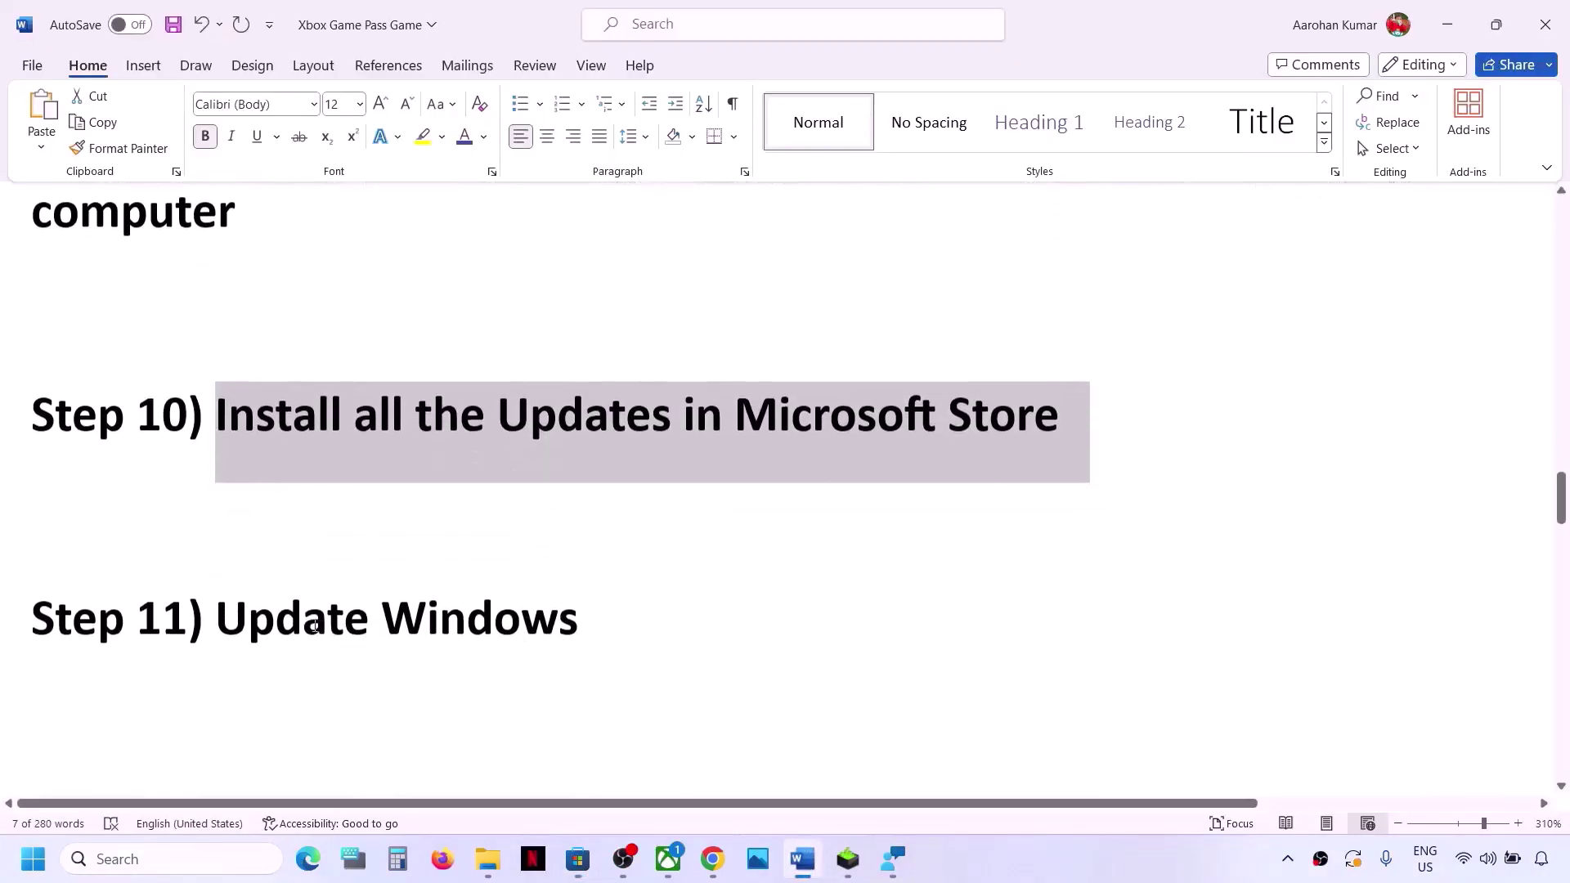
left_click_drag(215, 619, 683, 624)
key("super+i")
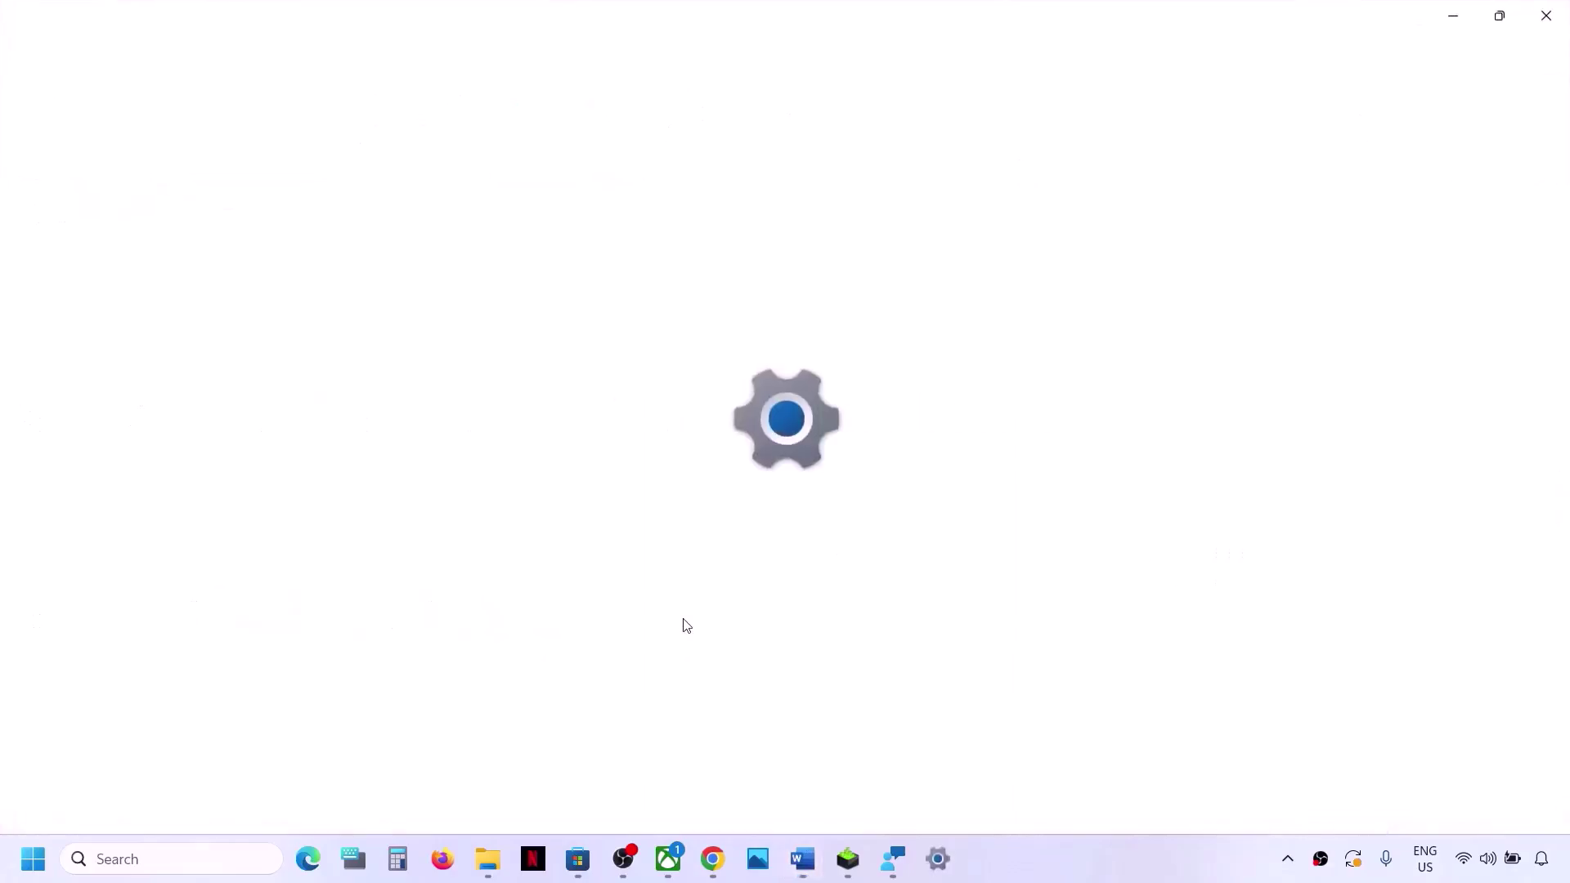
left_click(102, 671)
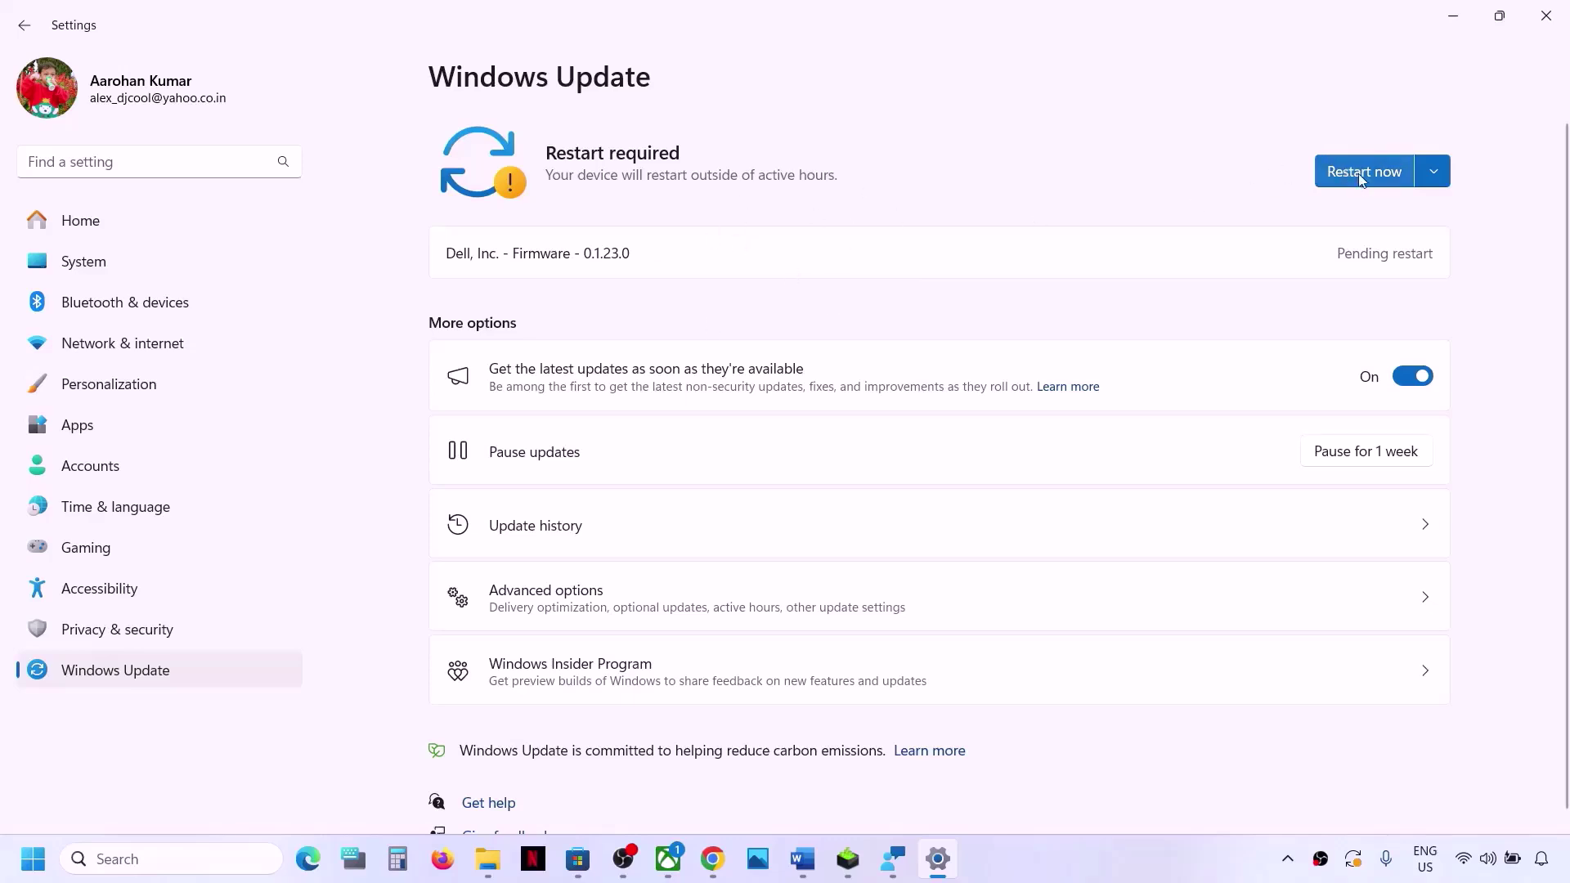
left_click(47, 835)
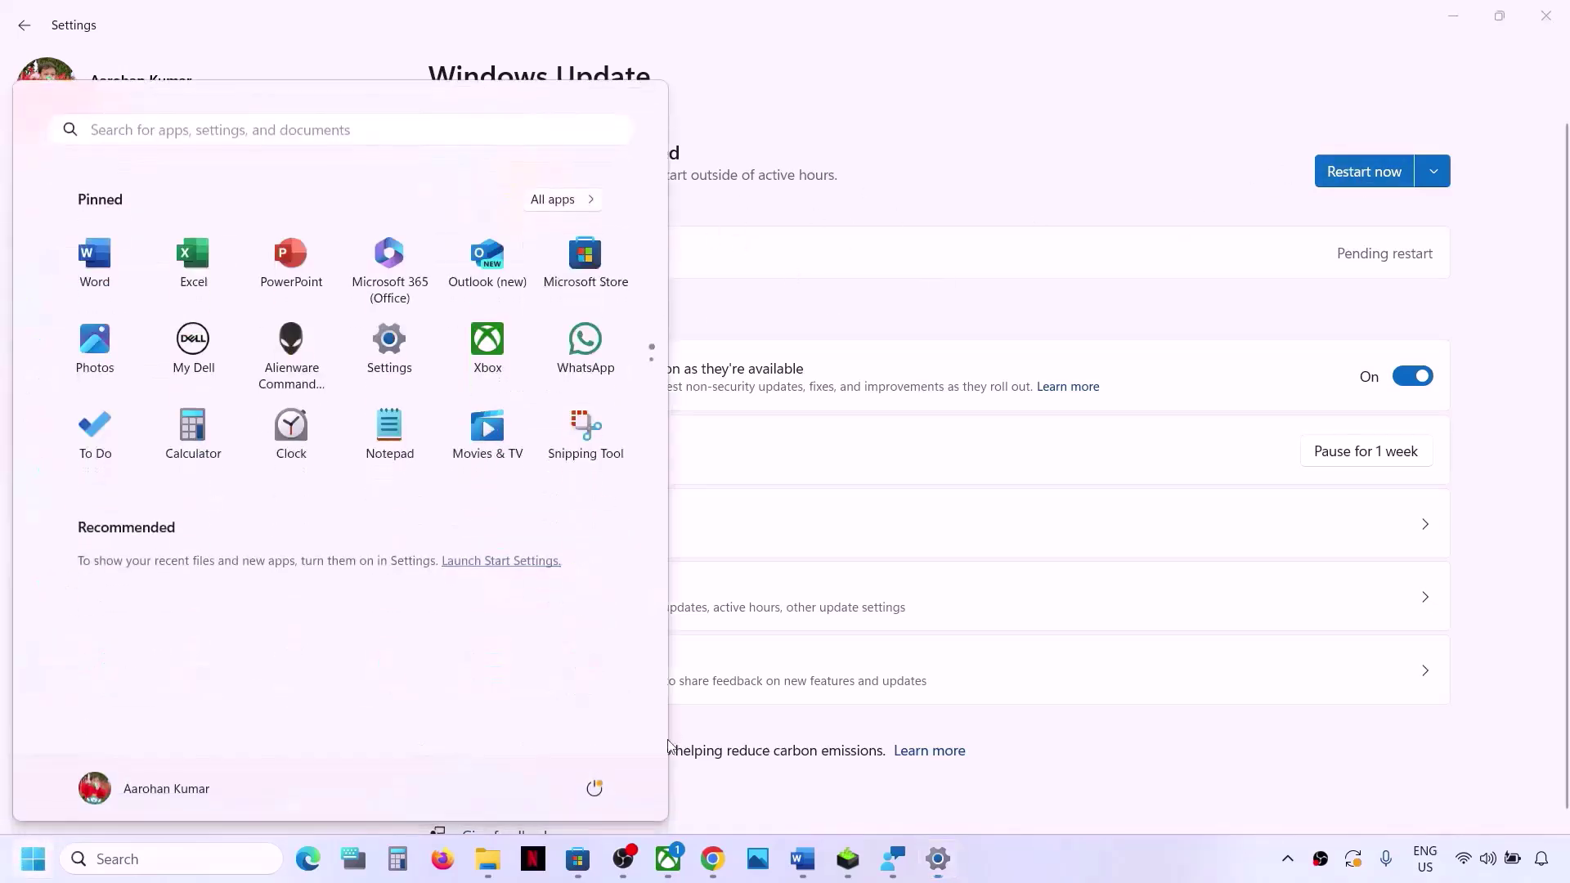
left_click(594, 788)
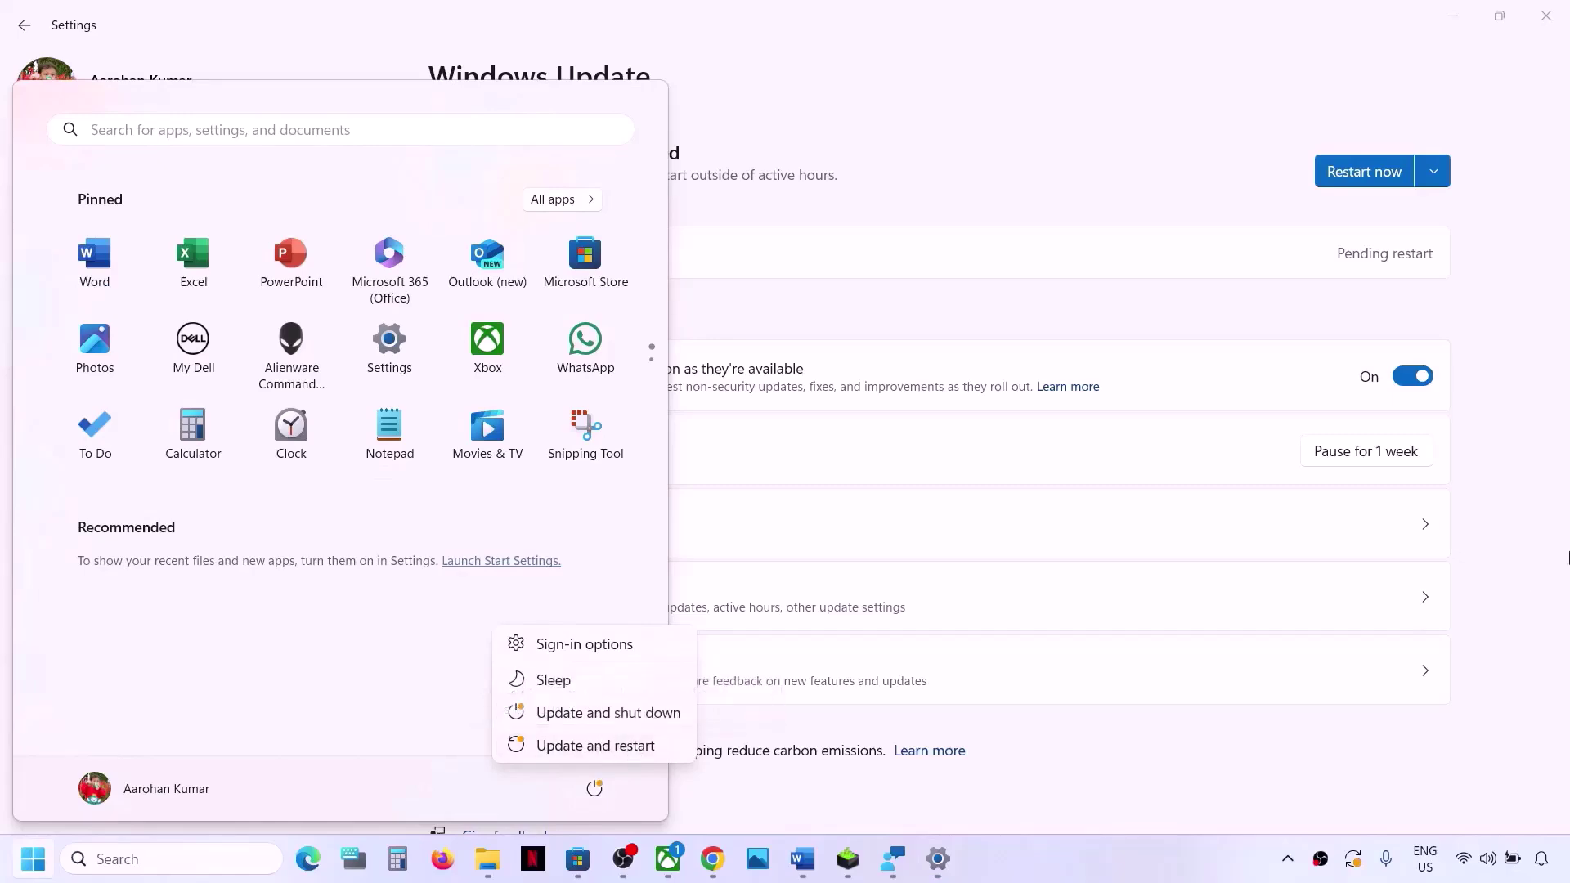
left_click(1542, 546)
left_click(888, 451)
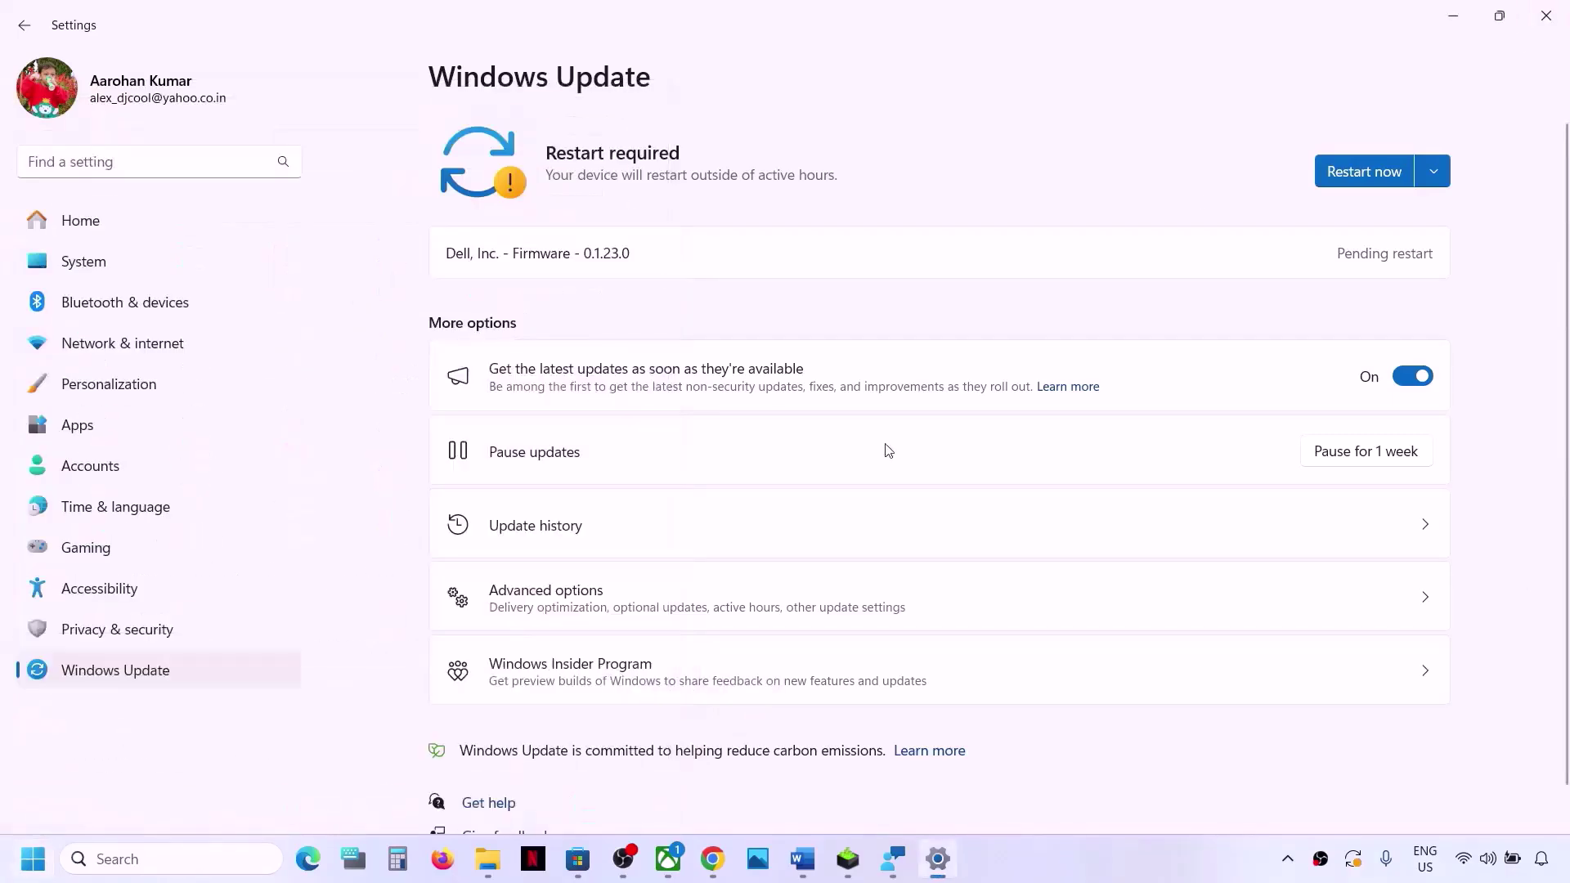
- Copy wsreset from Step 12 of the Word notes and run it through Windows search
left_click(802, 858)
scroll(527, 654, "down", 3)
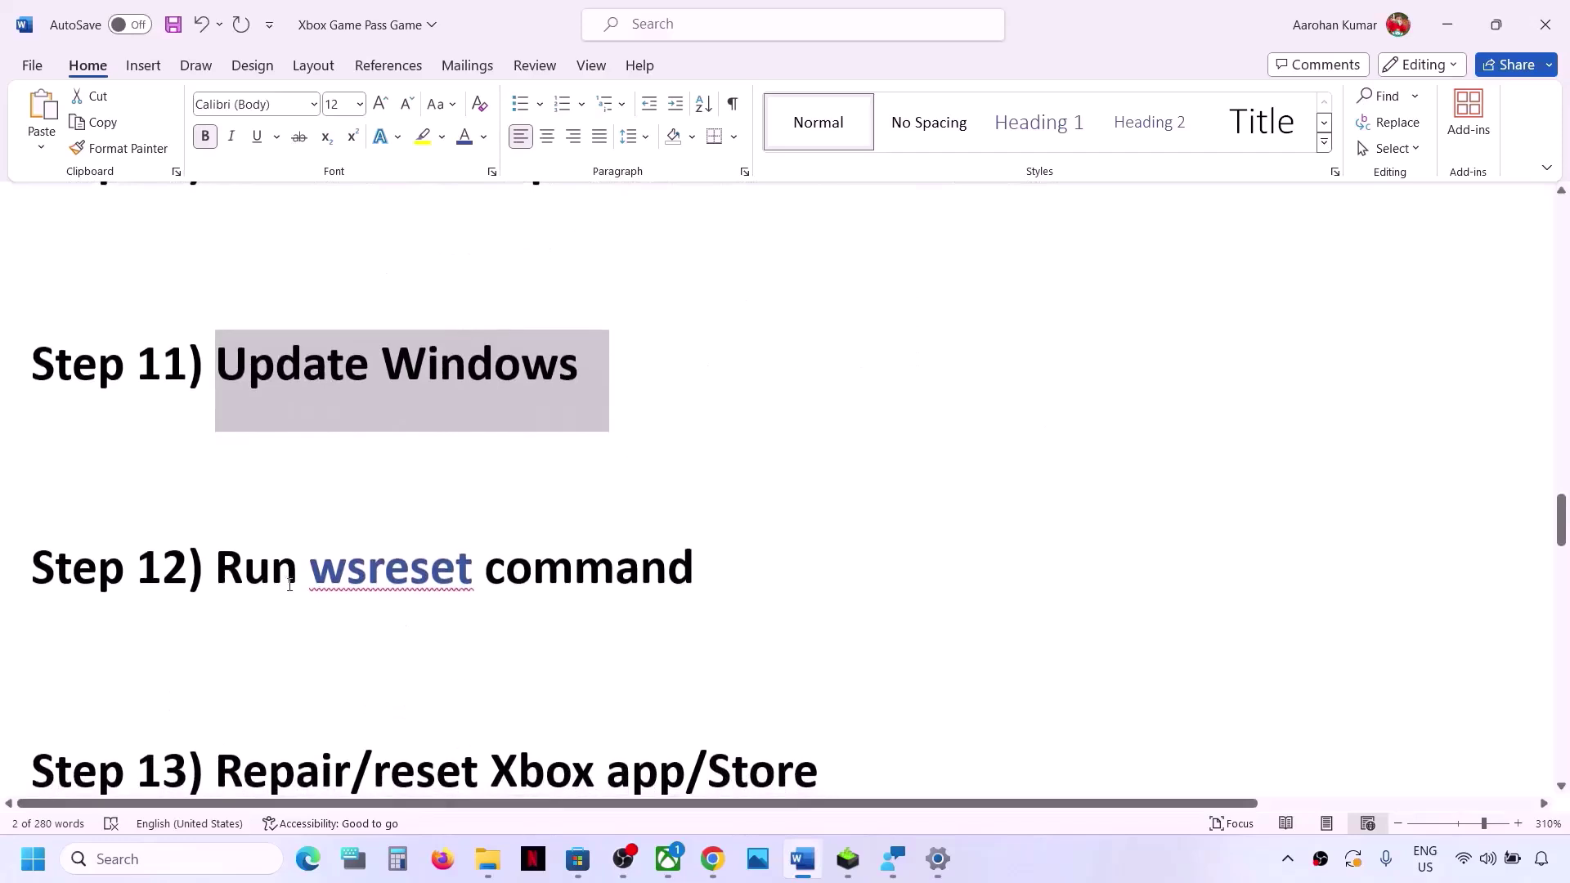
double_click(414, 556)
key("ctrl+c")
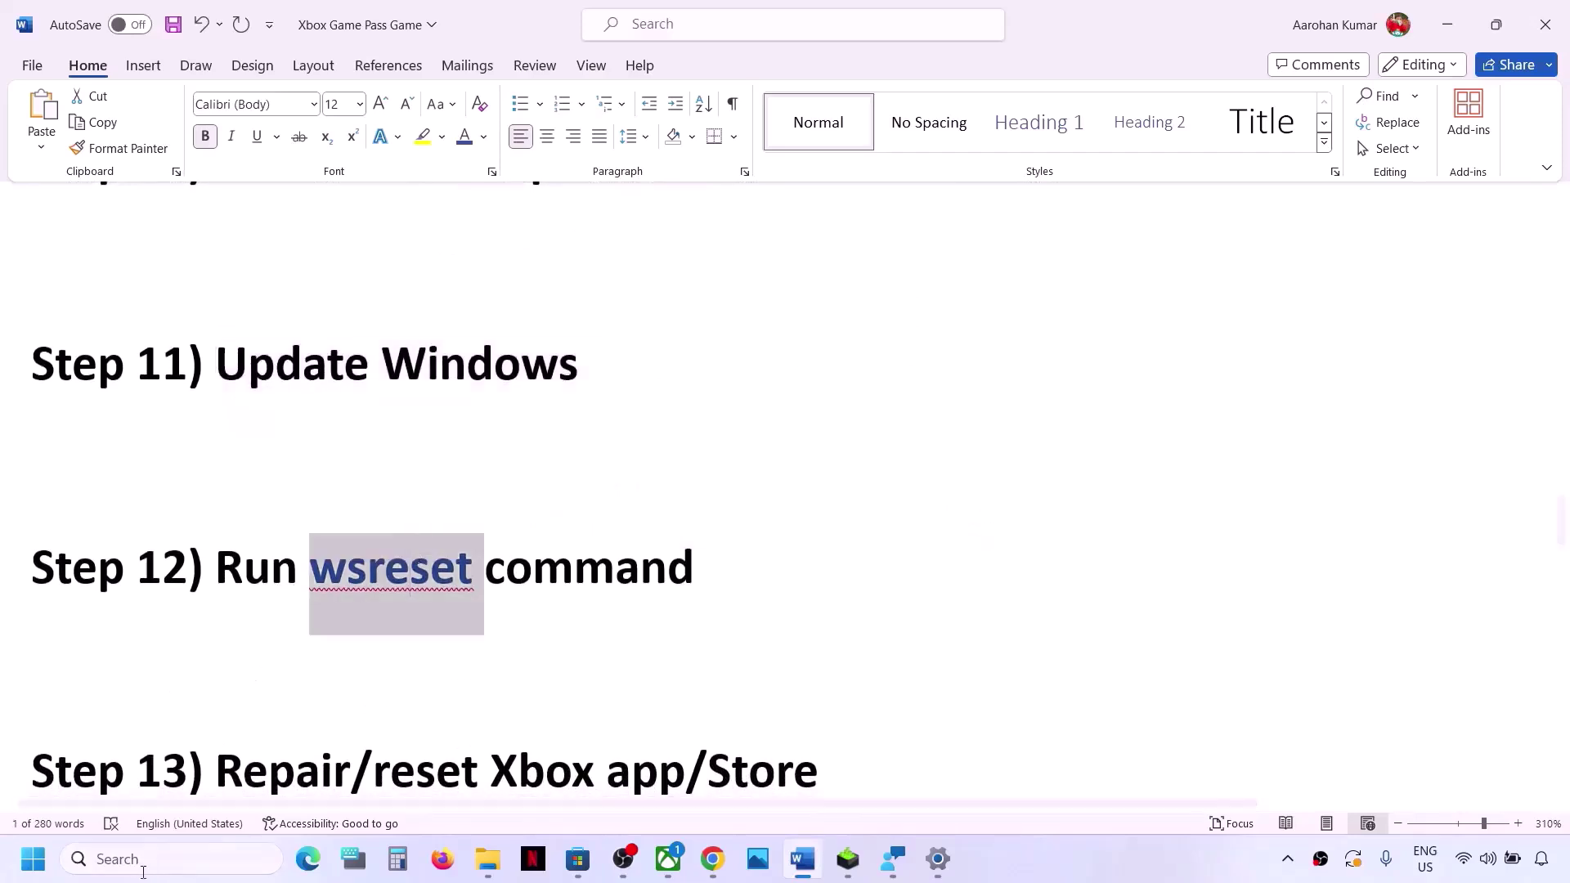
left_click(136, 866)
key("ctrl+v")
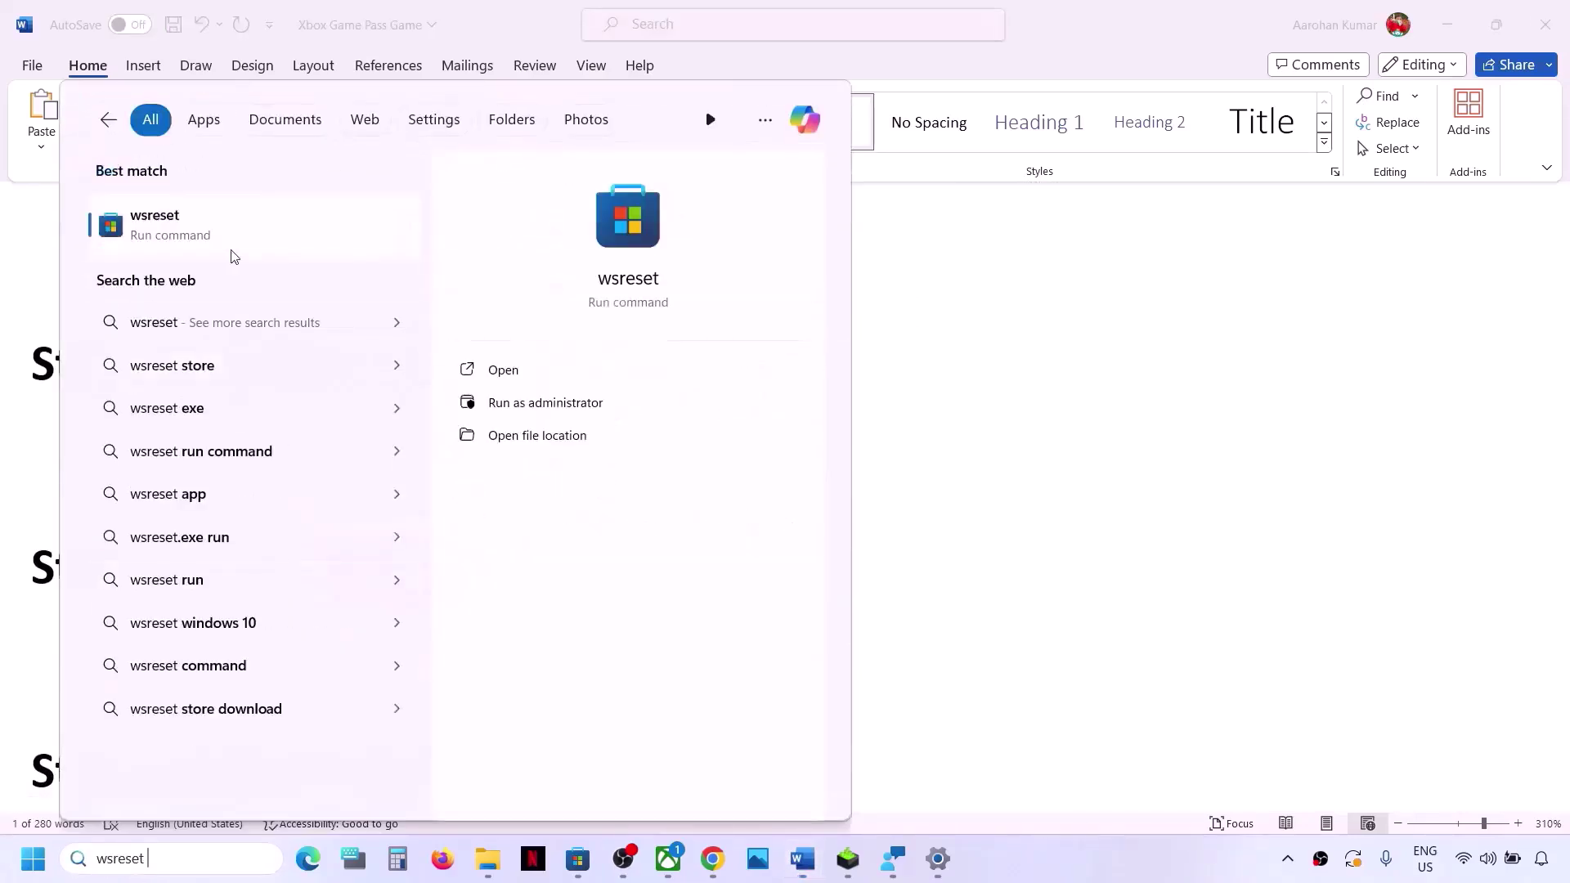
left_click(190, 239)
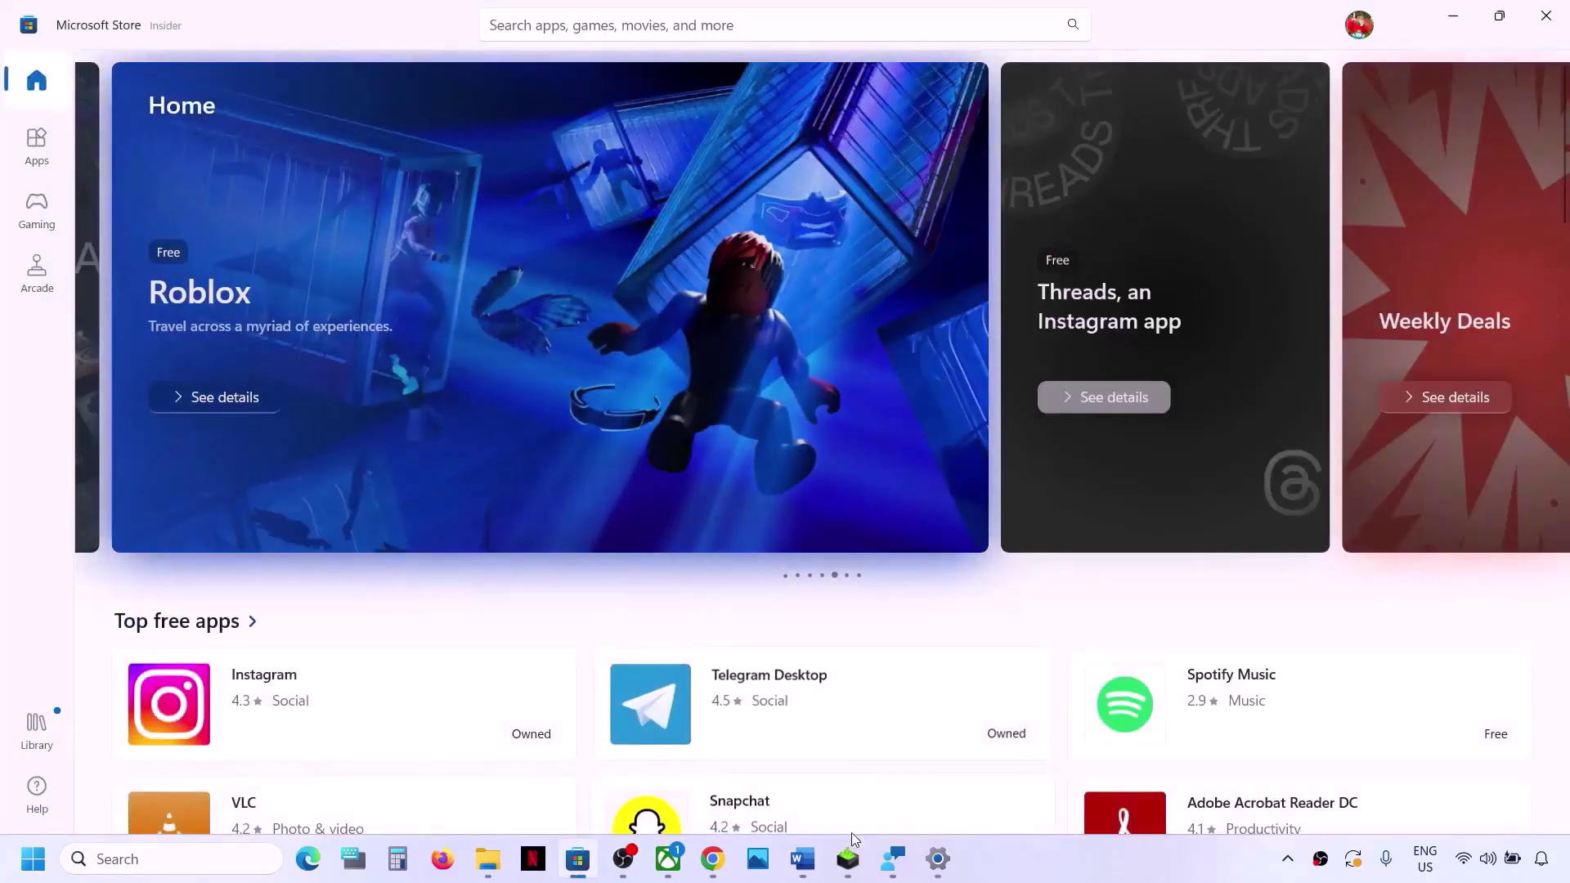
- Highlight Step 13 in the Word notes, search Windows for xbox and open the Xbox app's settings page
left_click(802, 858)
scroll(420, 572, "down", 1)
scroll(420, 571, "down", 1)
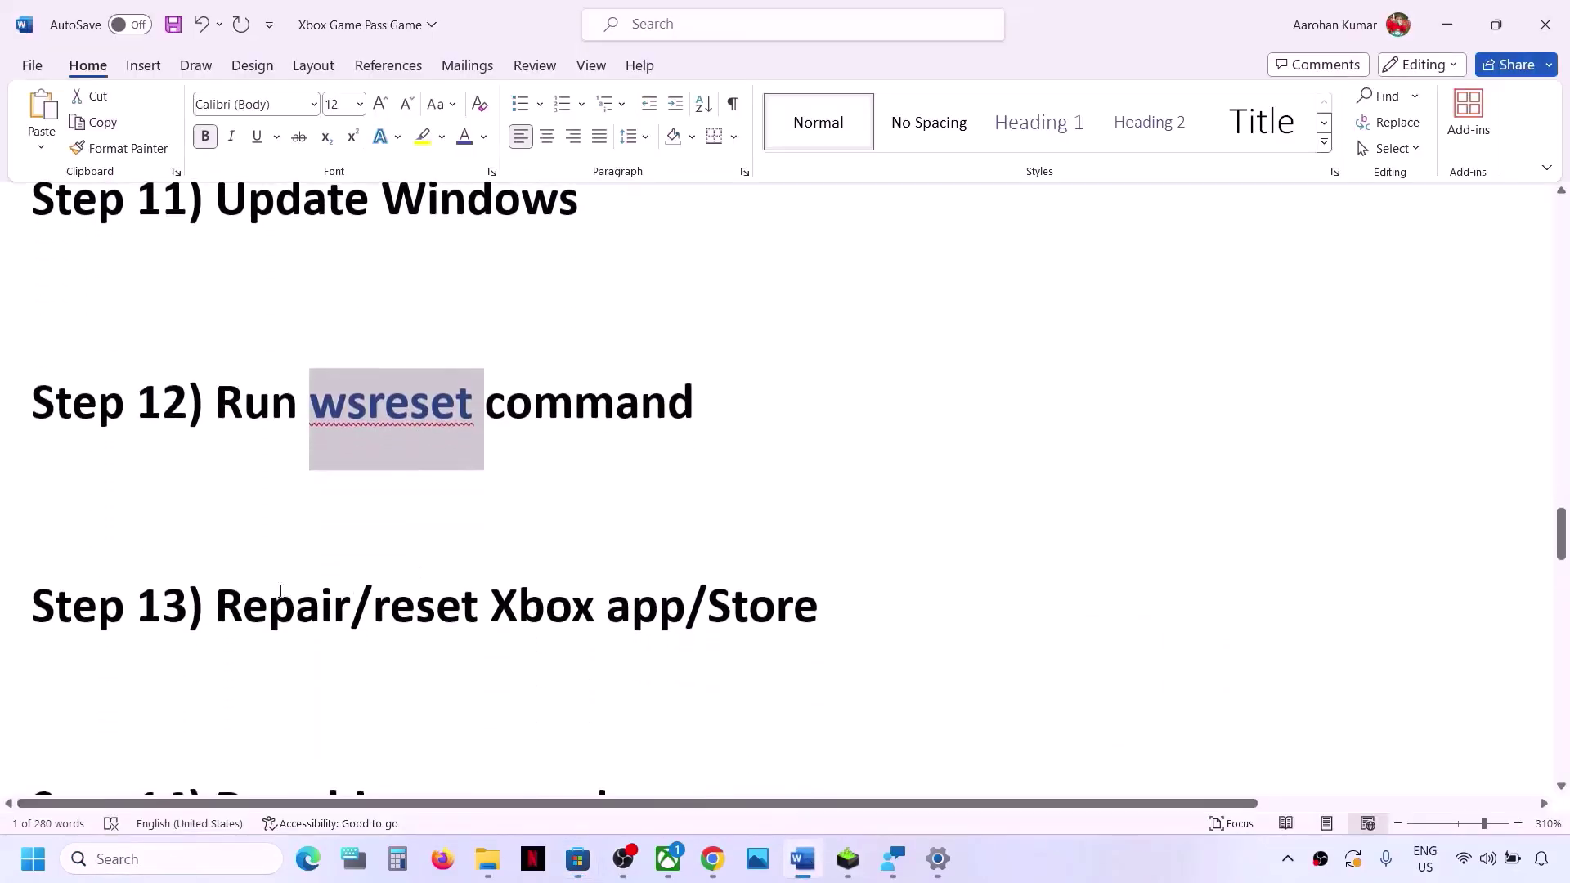
left_click_drag(269, 594, 818, 609)
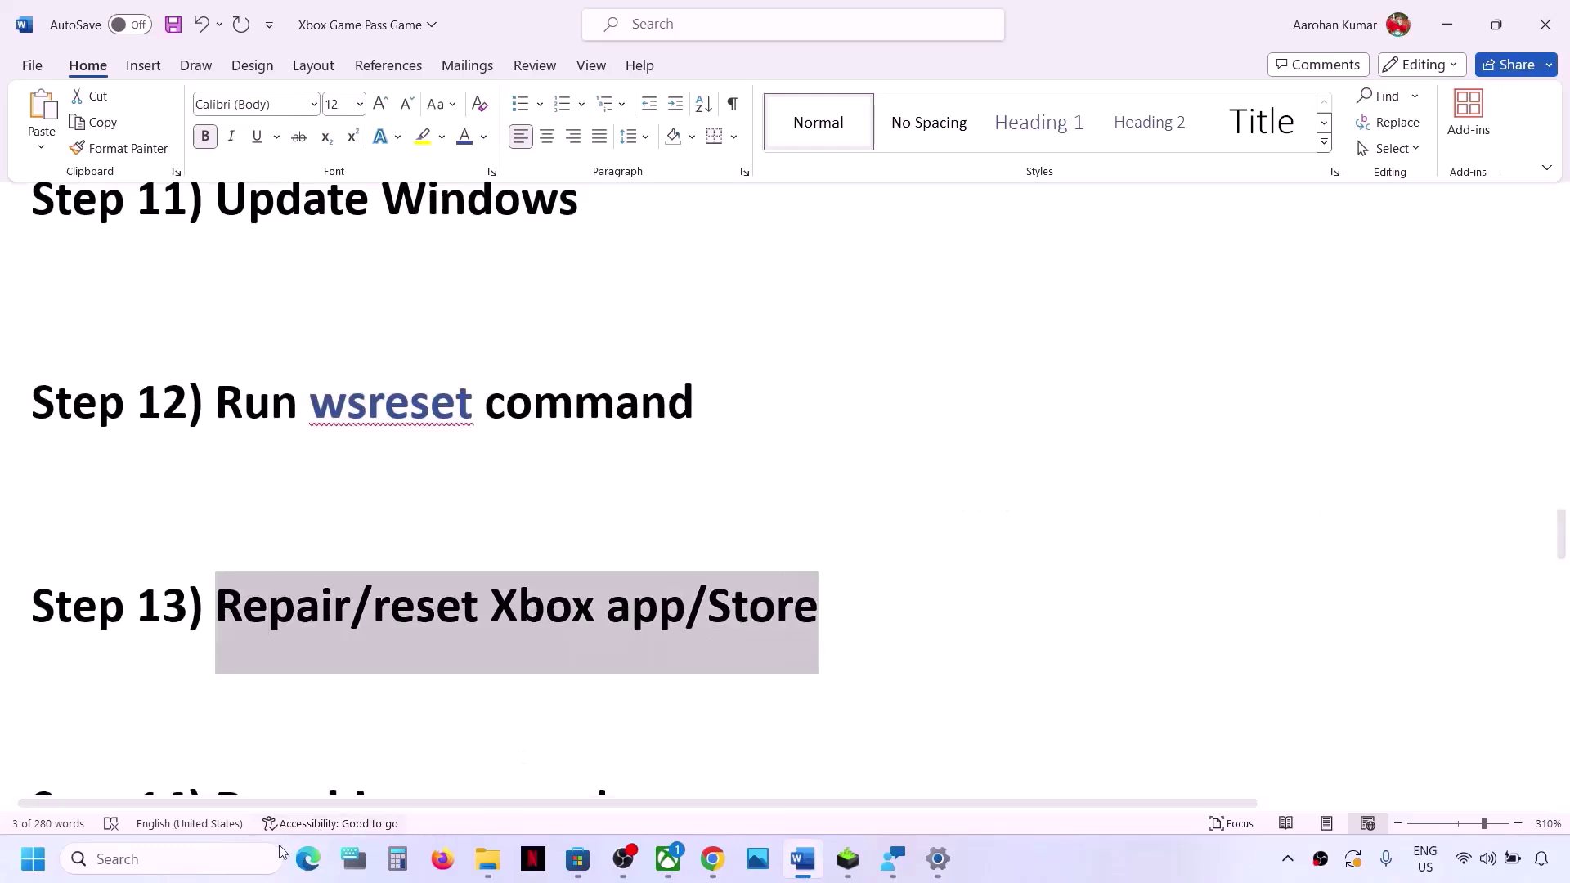
left_click(218, 859)
type("xbox")
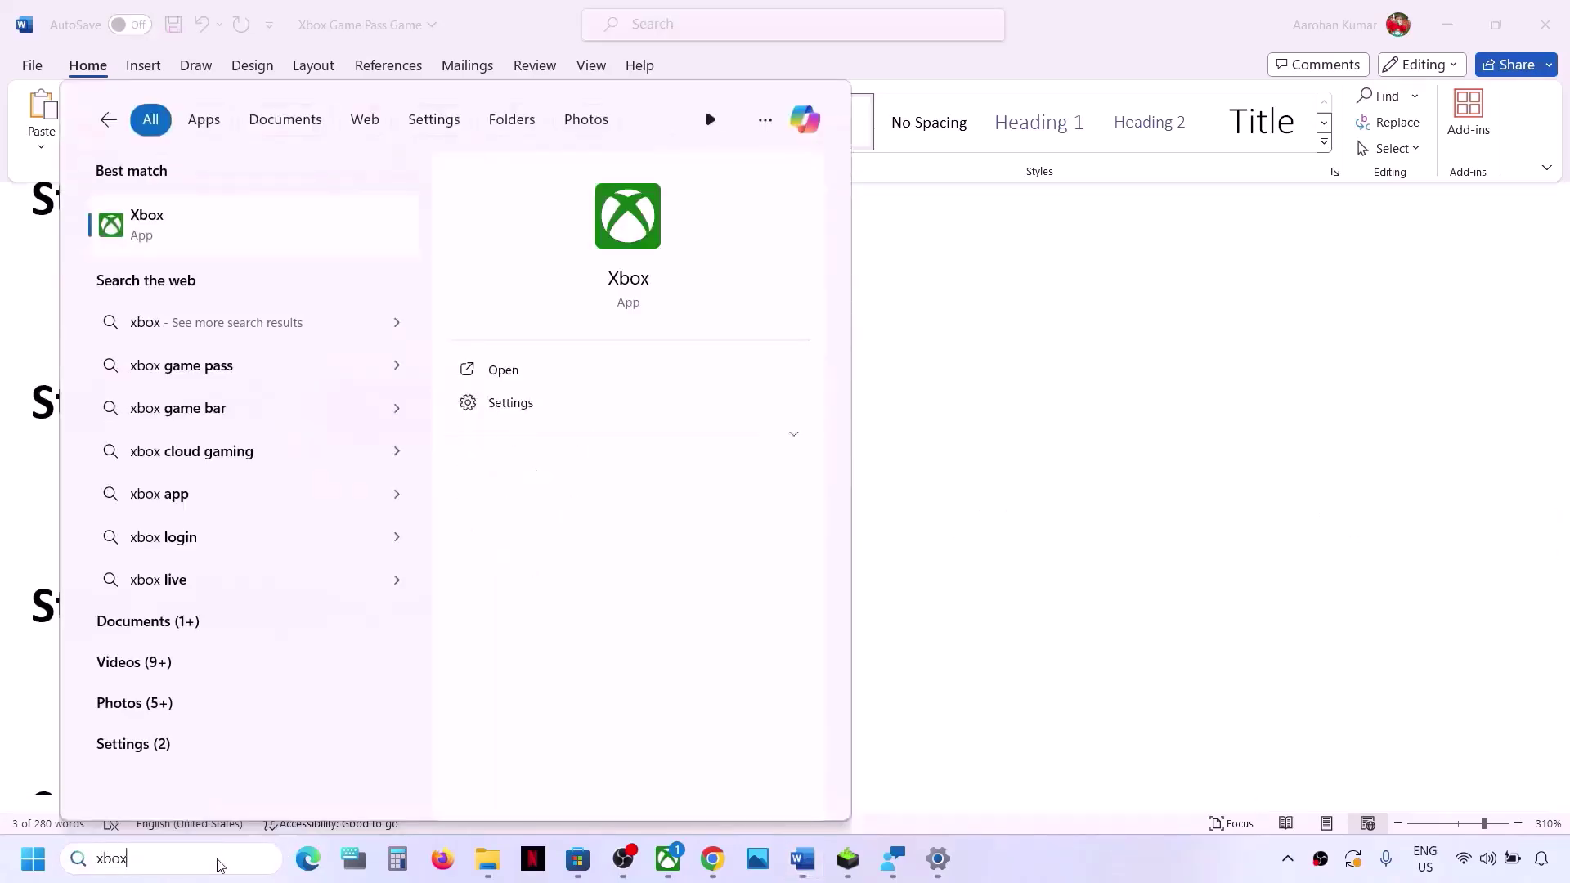
right_click(160, 228)
left_click(245, 324)
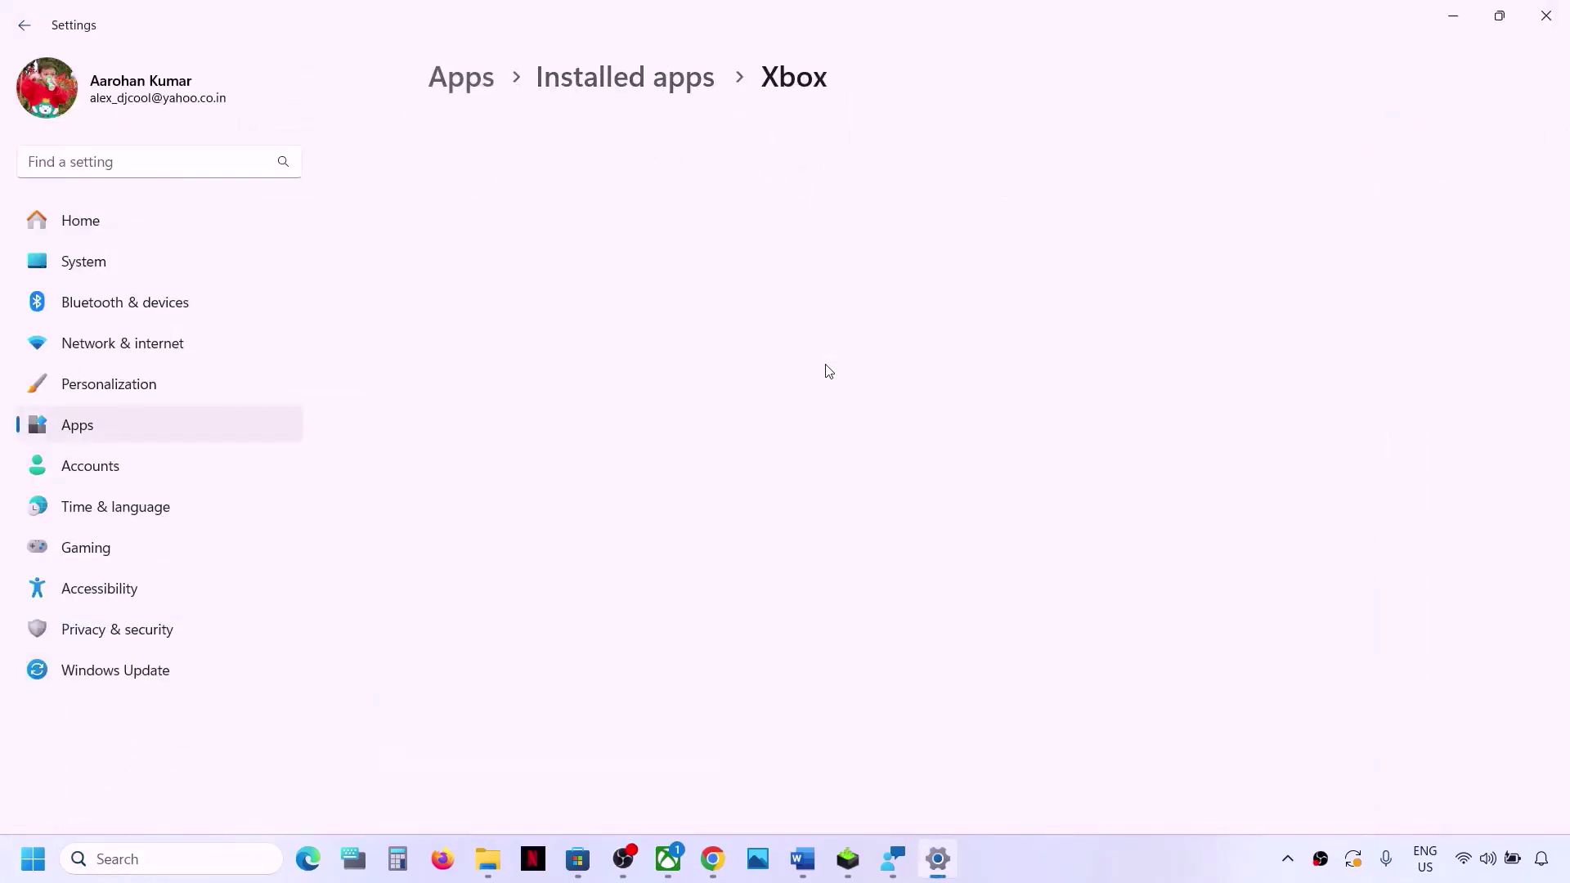
- Repair the Xbox app and reset it, confirming the deletion of its data
scroll(826, 372, "down", 9)
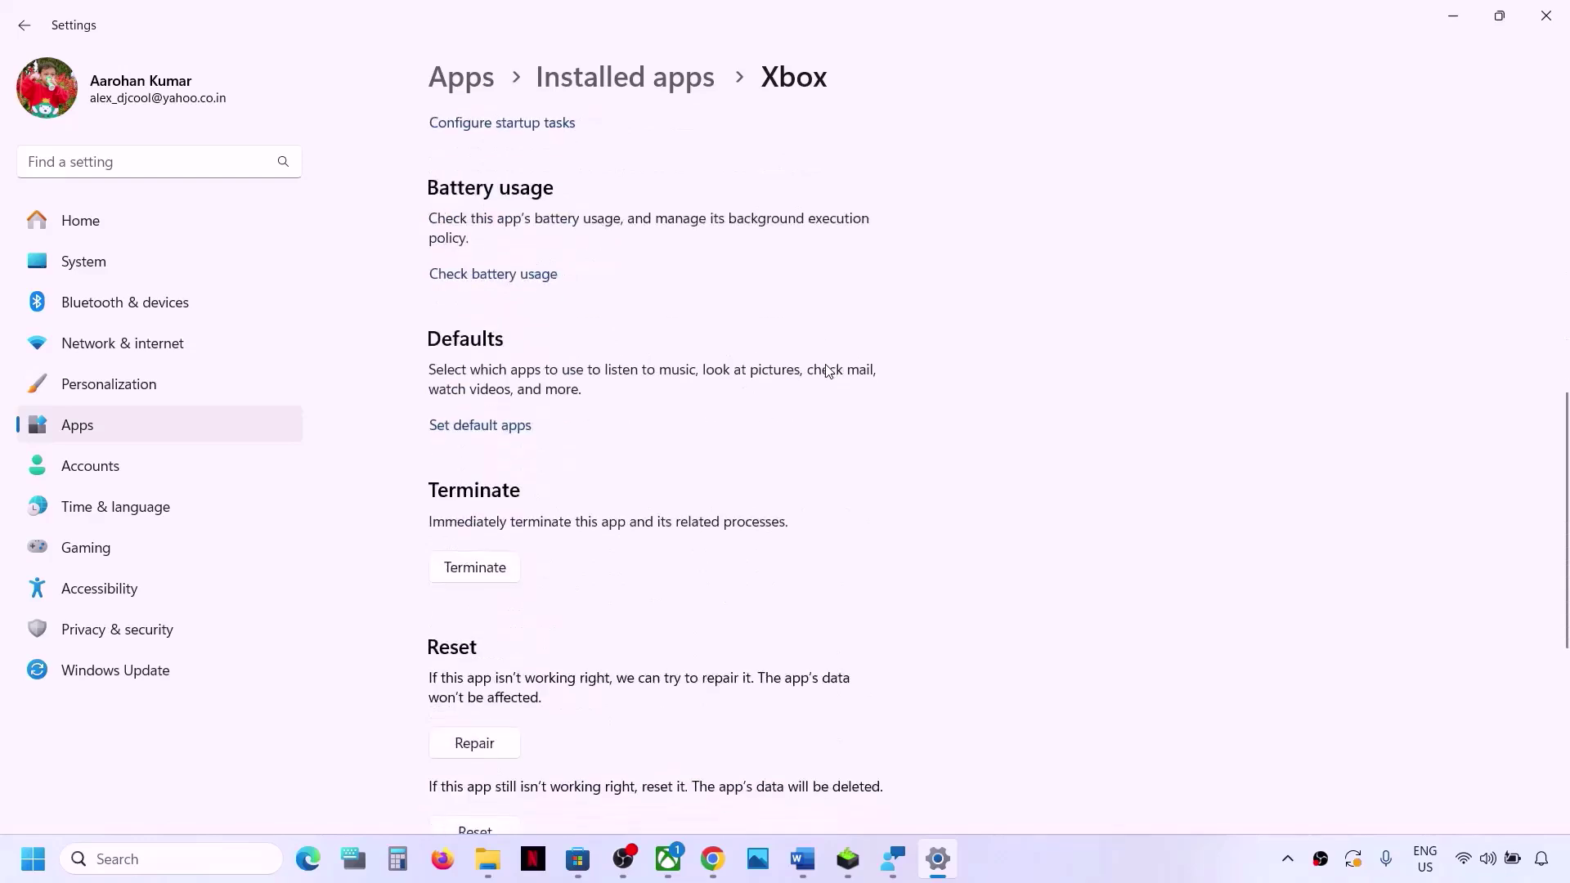
scroll(826, 372, "down", 4)
left_click(471, 430)
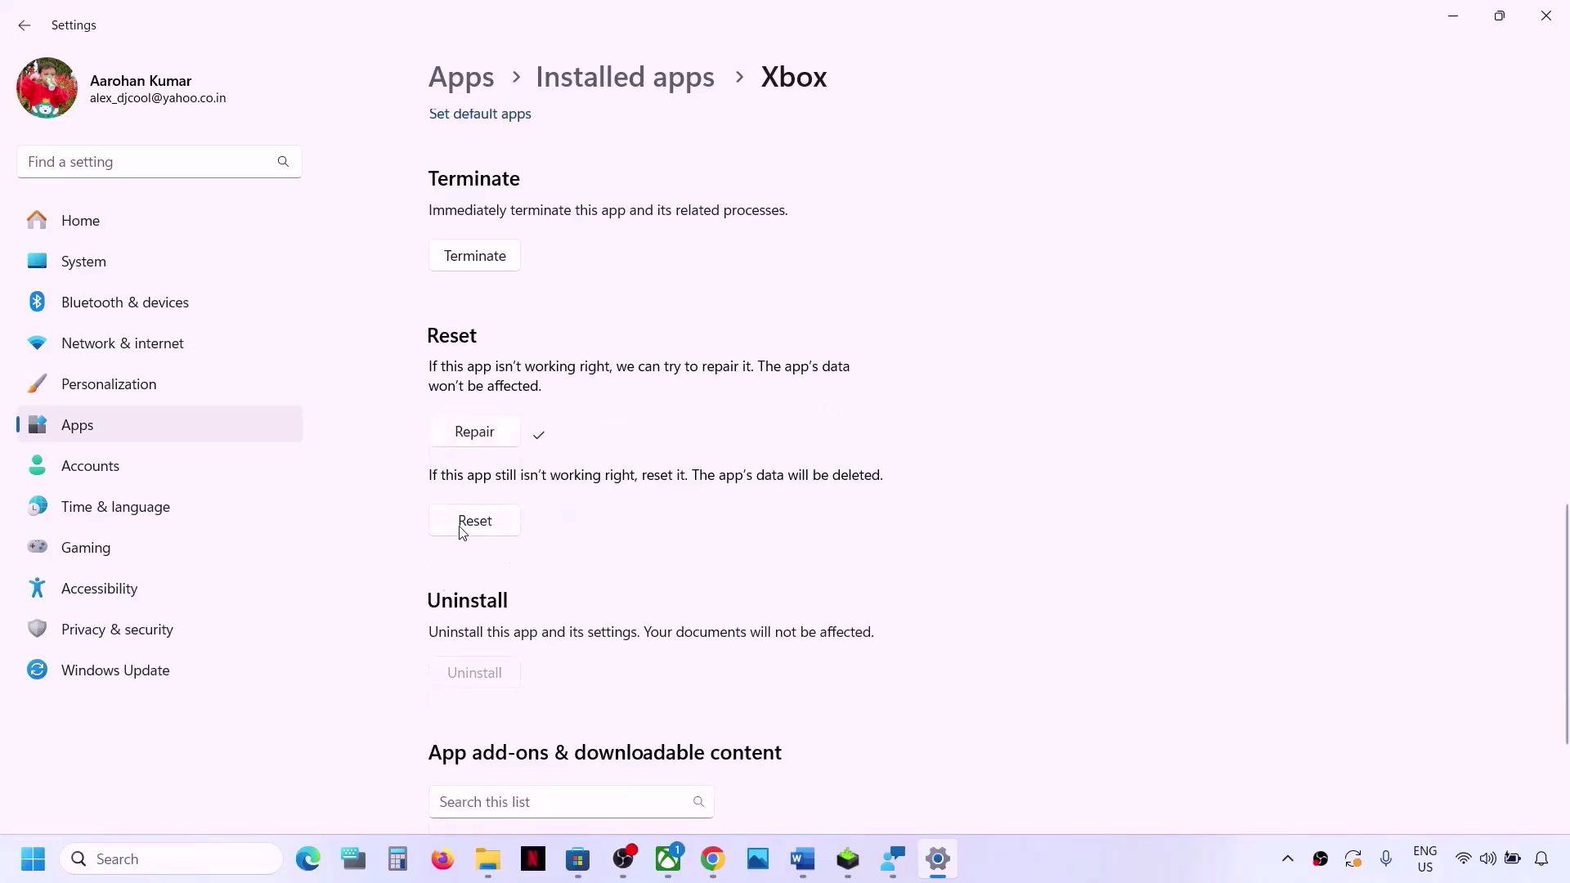
left_click(462, 532)
left_click(596, 477)
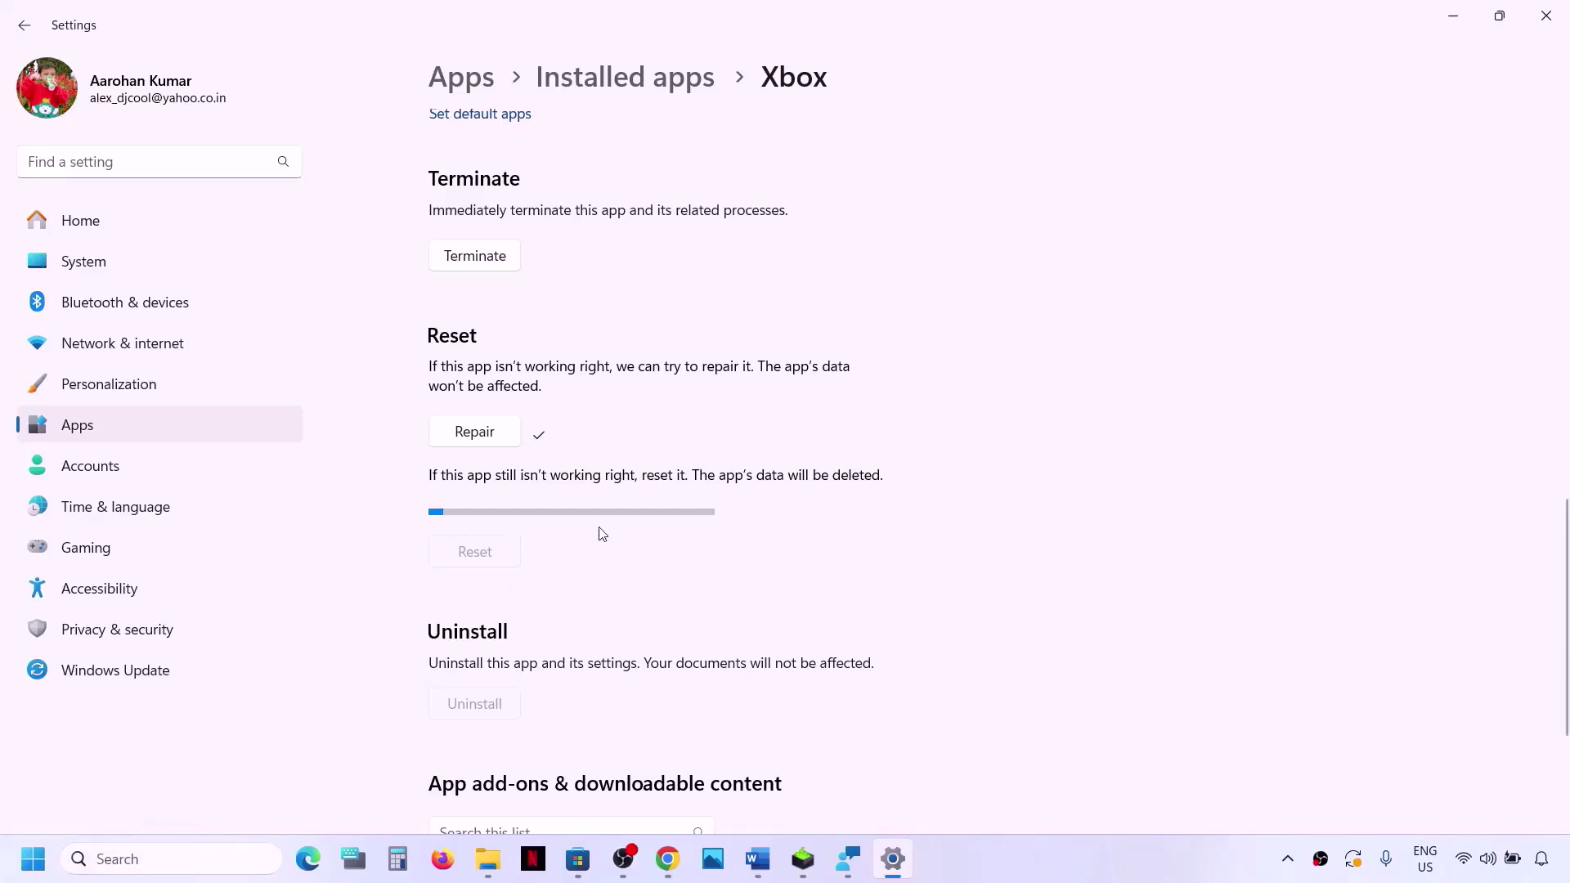
- Open Microsoft Store's app settings through a Windows search for store, and run both Repair and Reset on it
left_click(124, 860)
type("store")
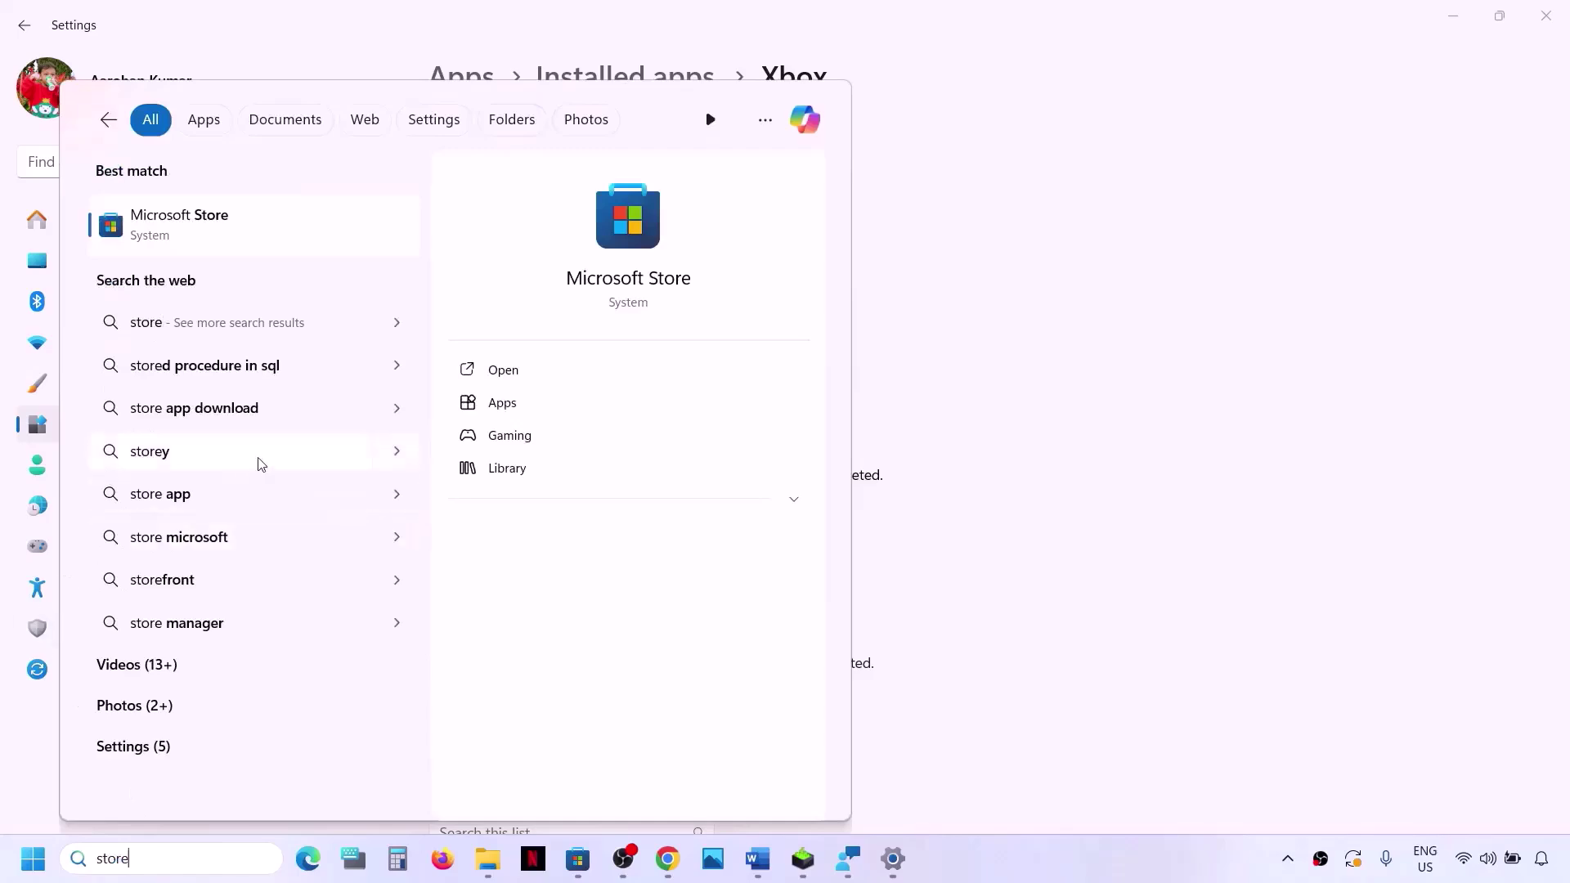
right_click(215, 232)
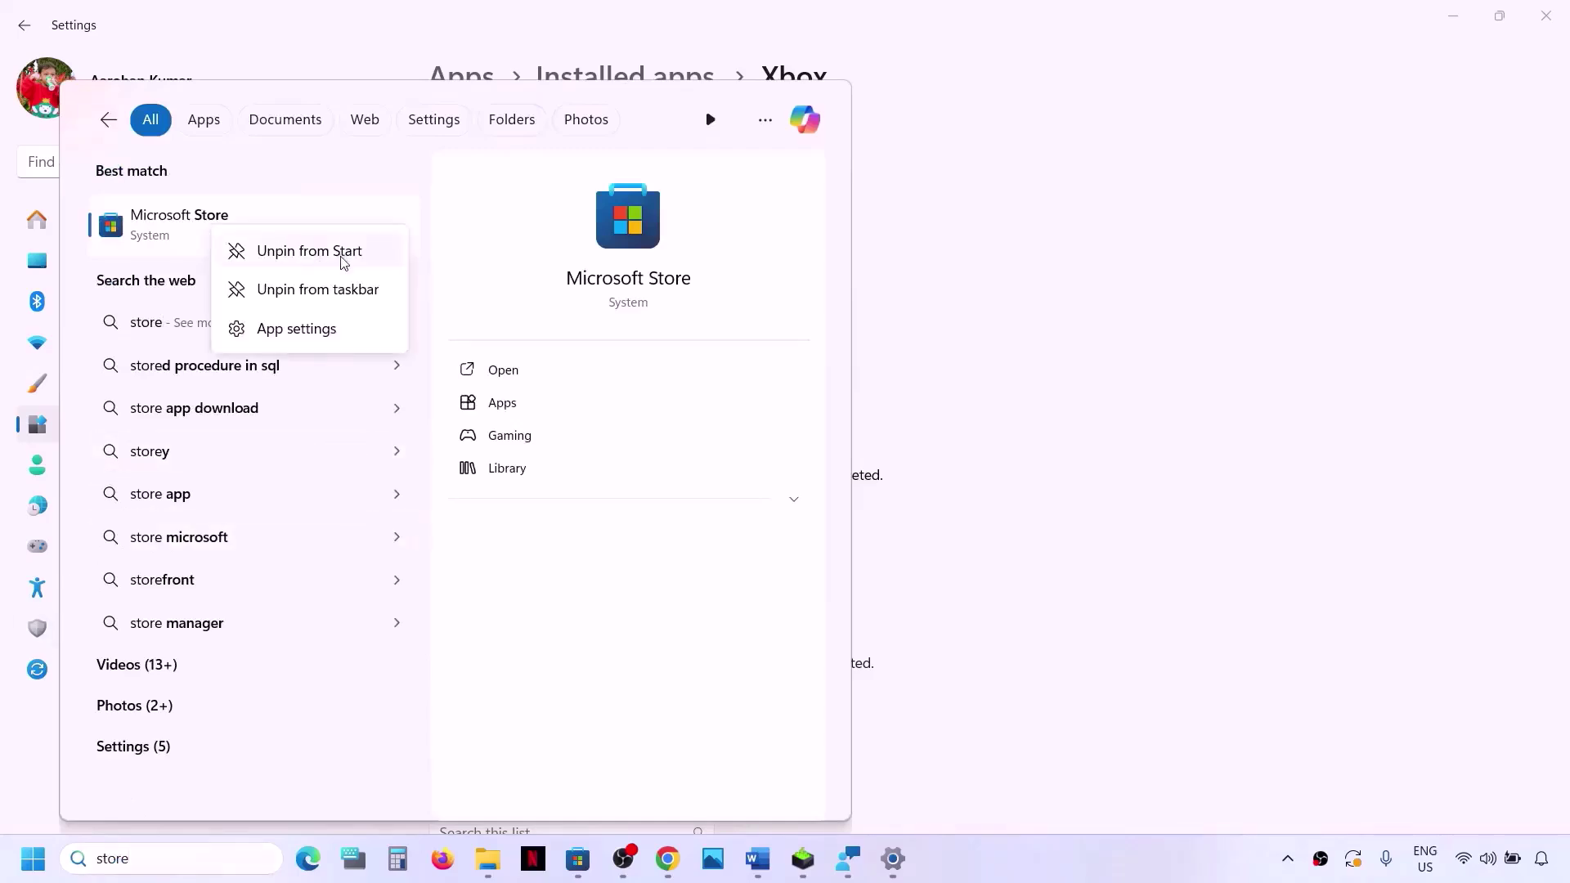
left_click(308, 327)
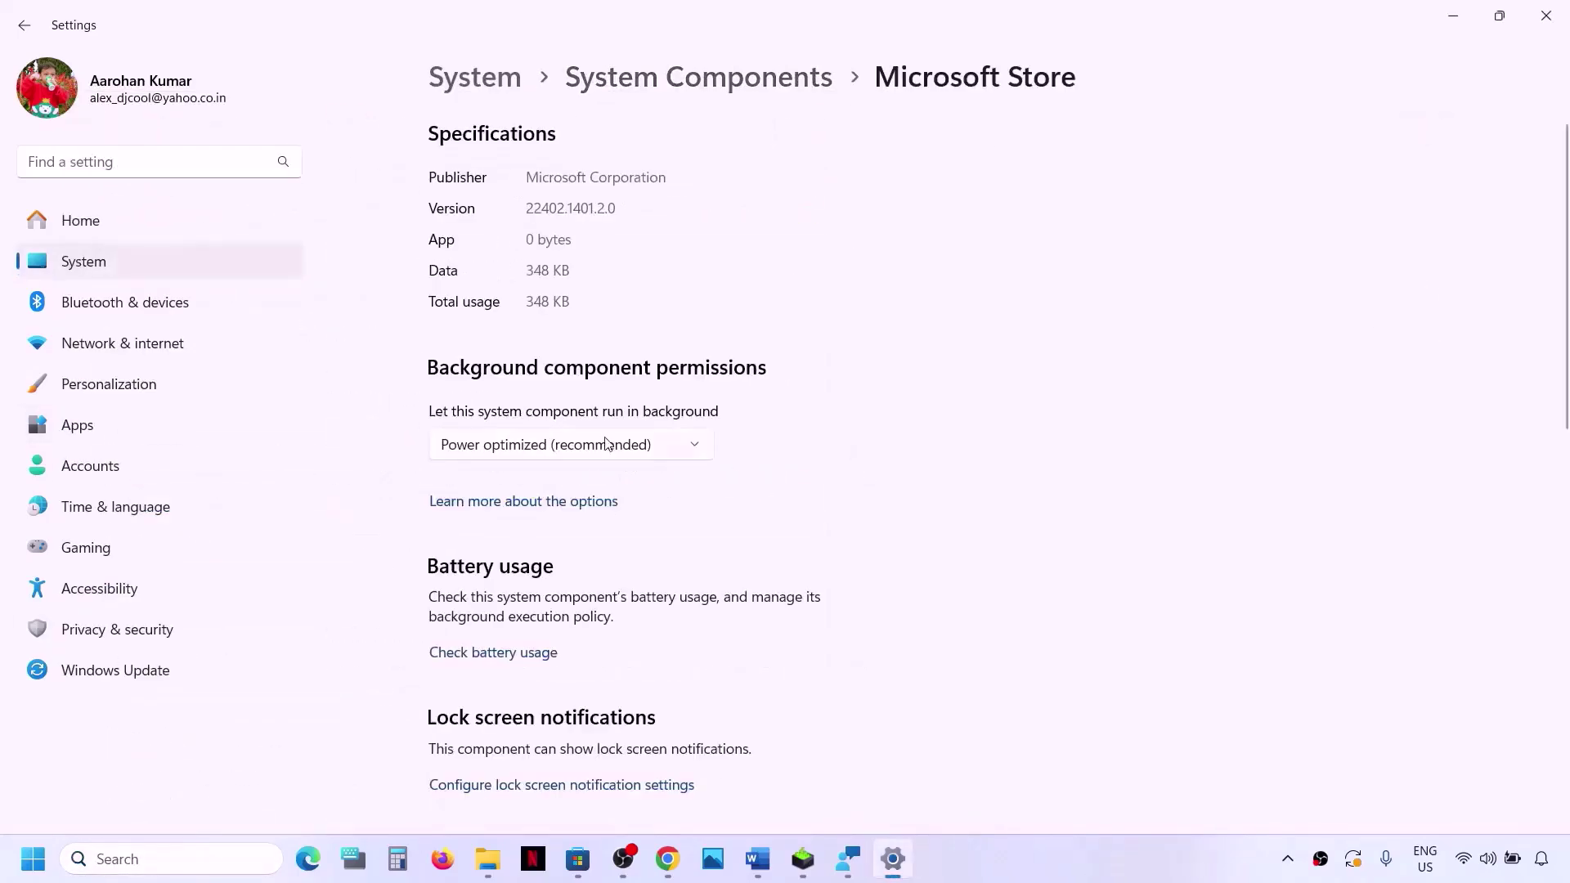
scroll(600, 444, "down", 8)
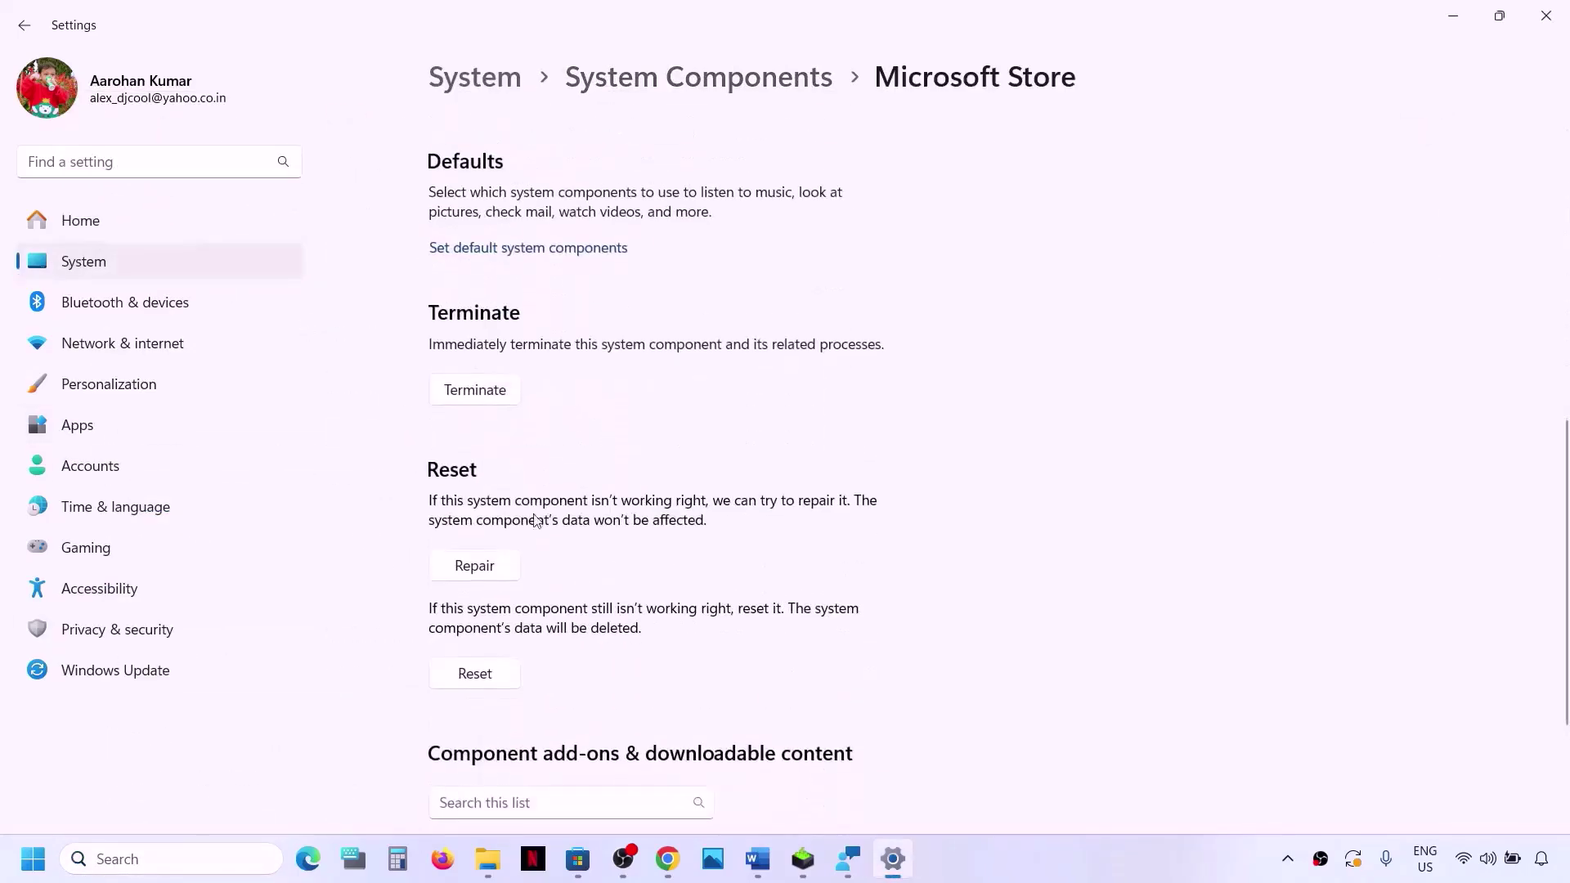
left_click(486, 573)
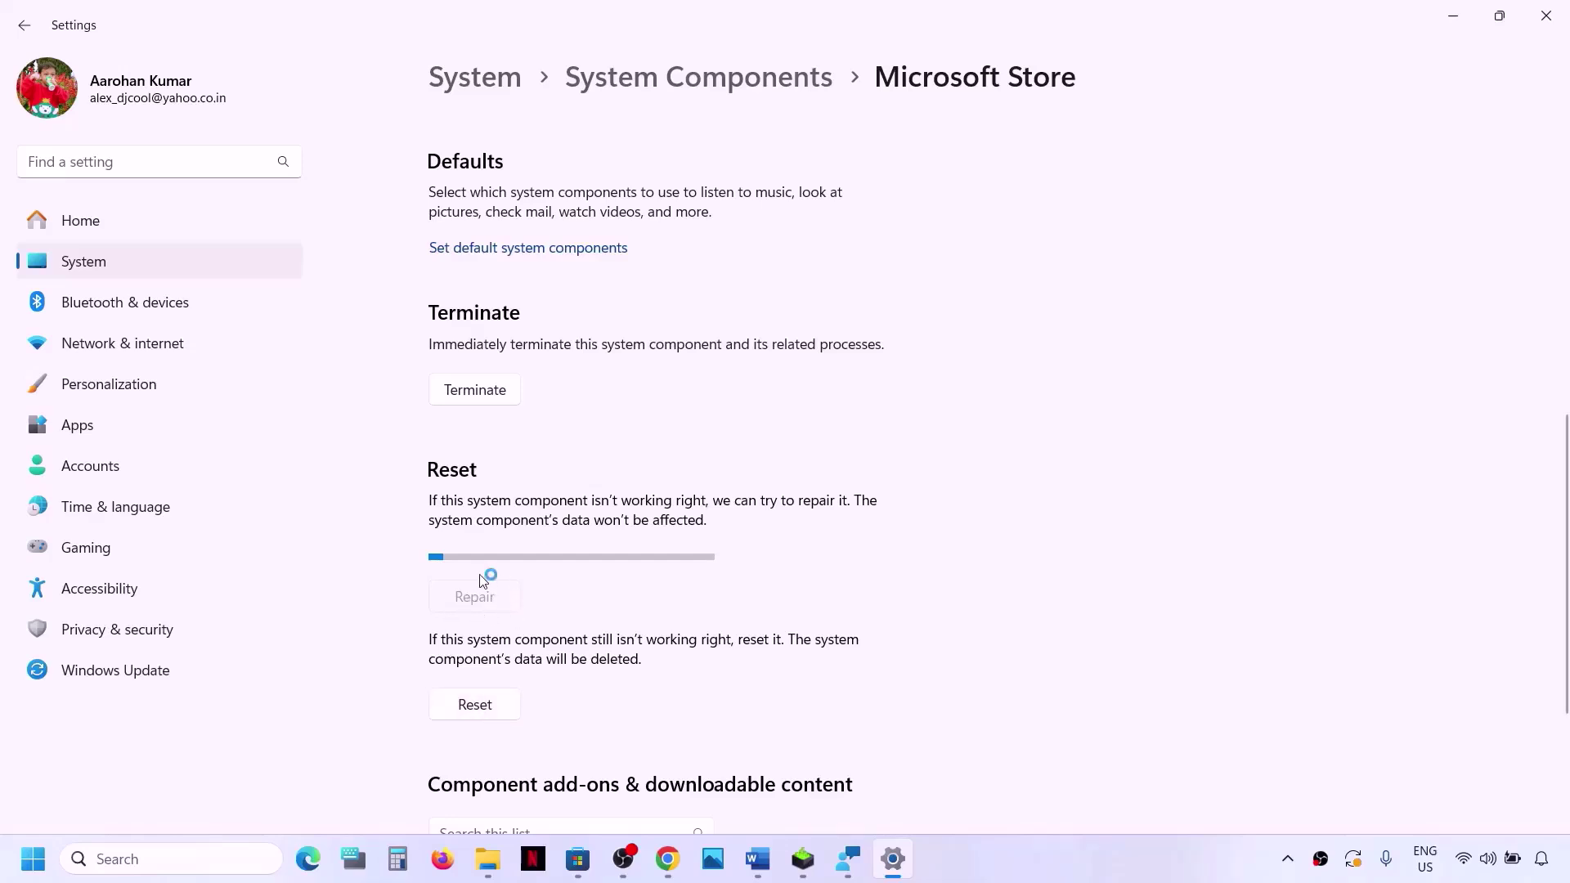
left_click(478, 708)
left_click(562, 649)
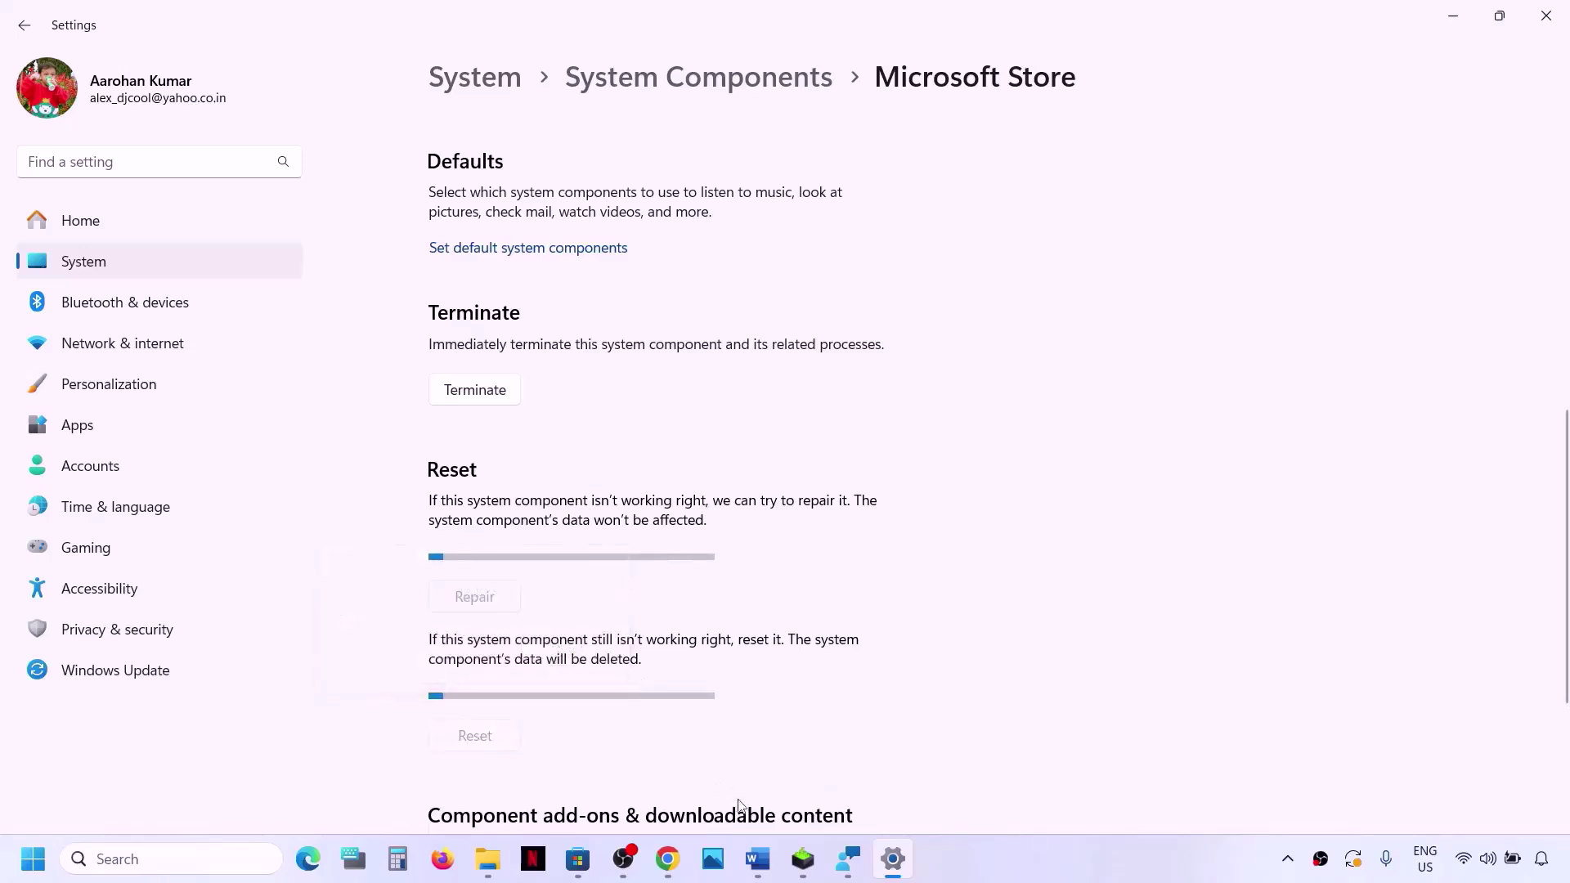
- Return to the Word notes and copy the full Get-AppxPackage -AllUsers command under Step 14
left_click(758, 859)
scroll(512, 445, "down", 3)
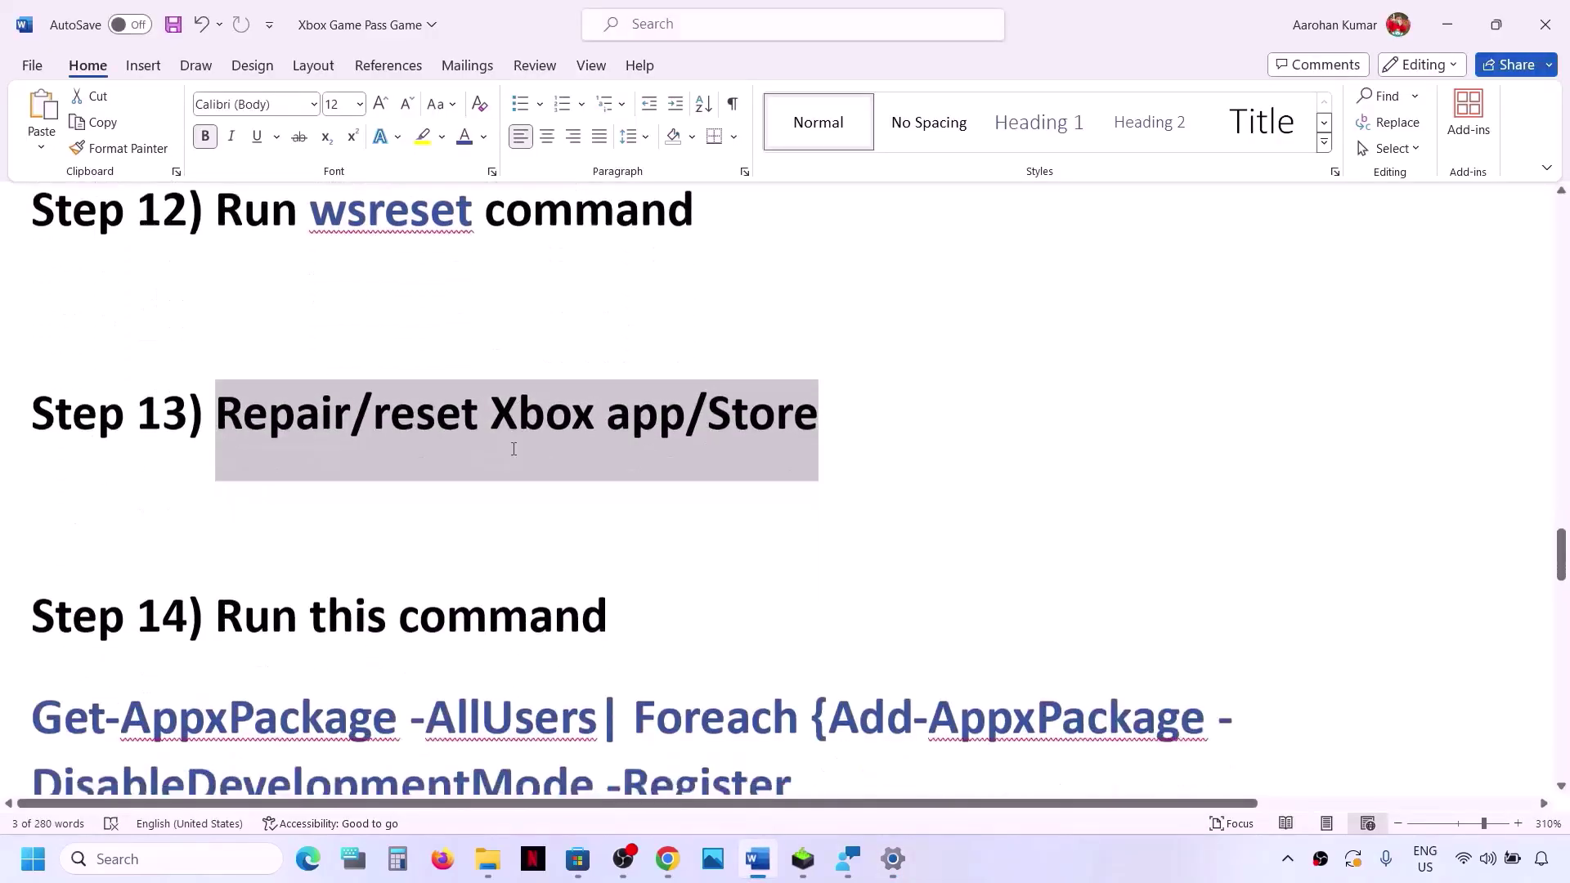
scroll(269, 518, "down", 3)
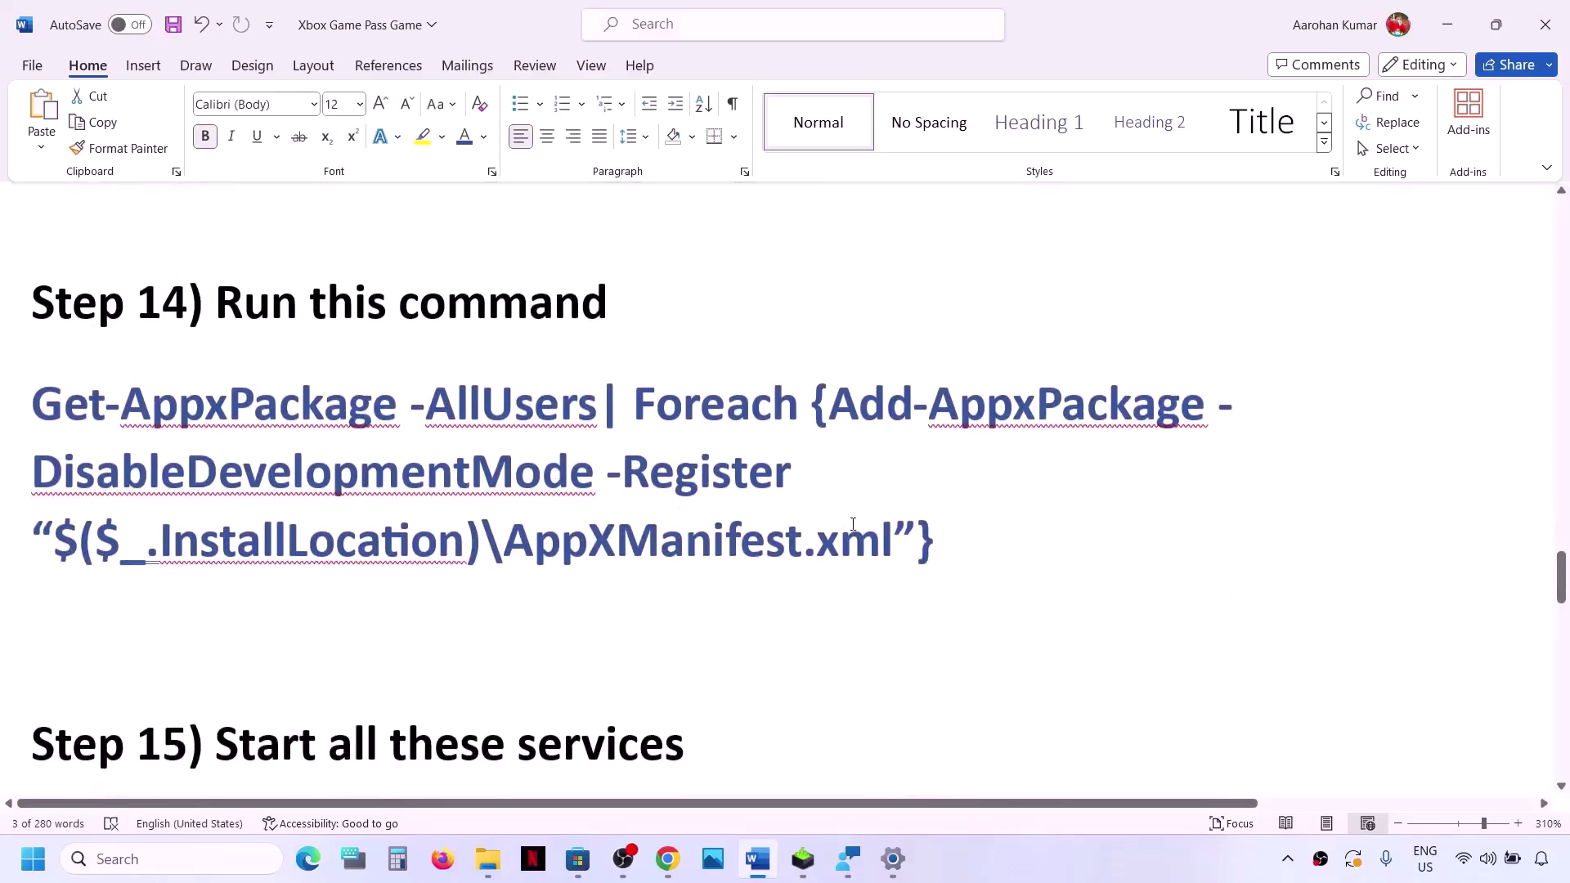
left_click_drag(919, 516, 34, 404)
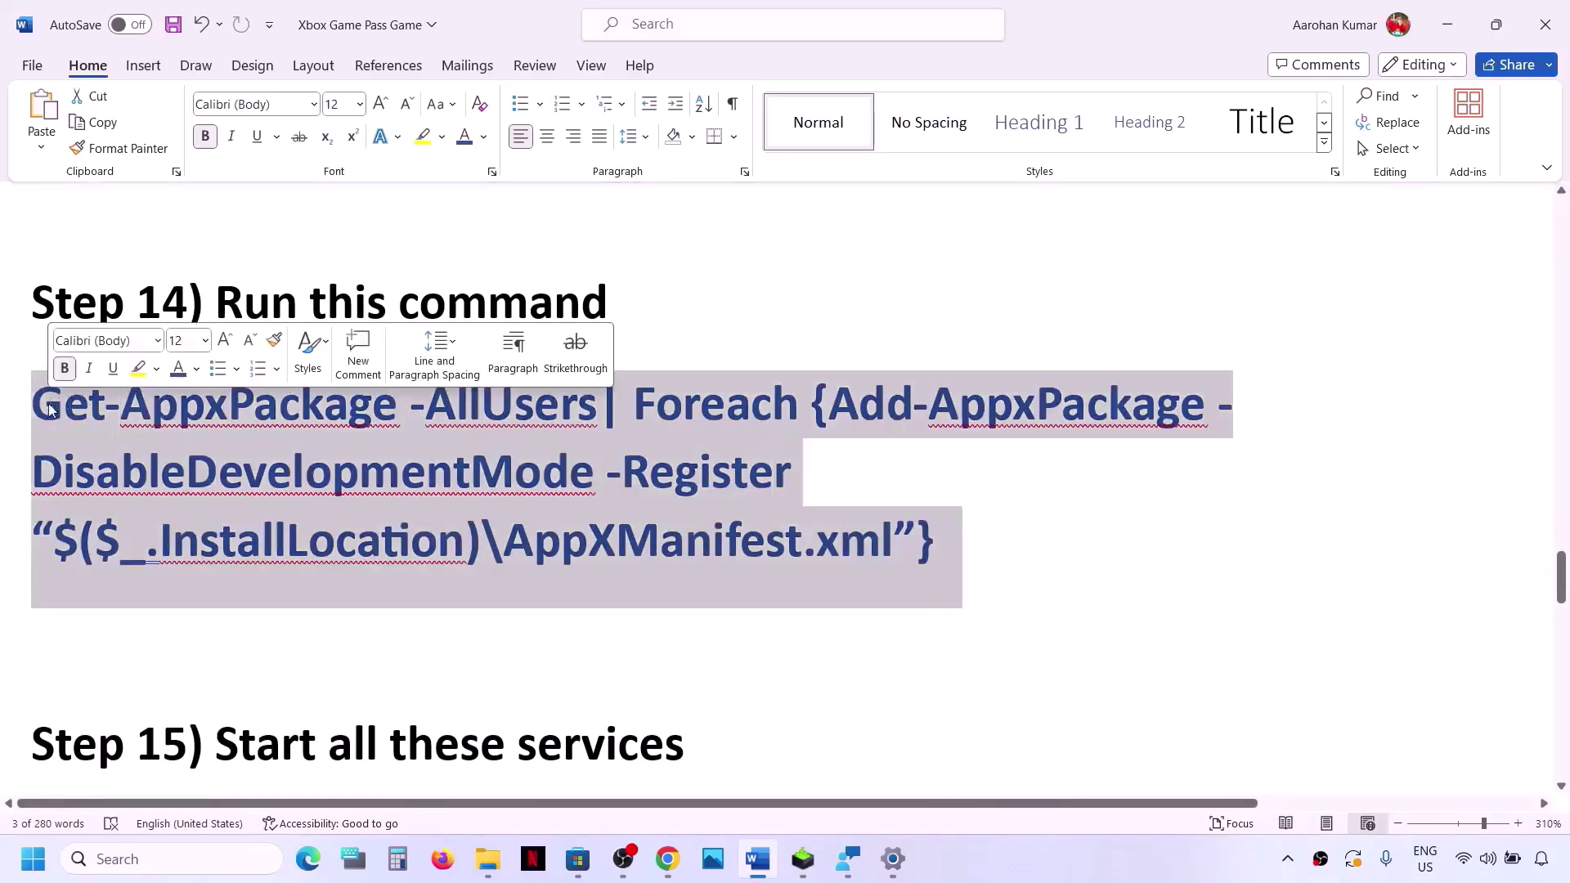
right_click(115, 425)
left_click(184, 497)
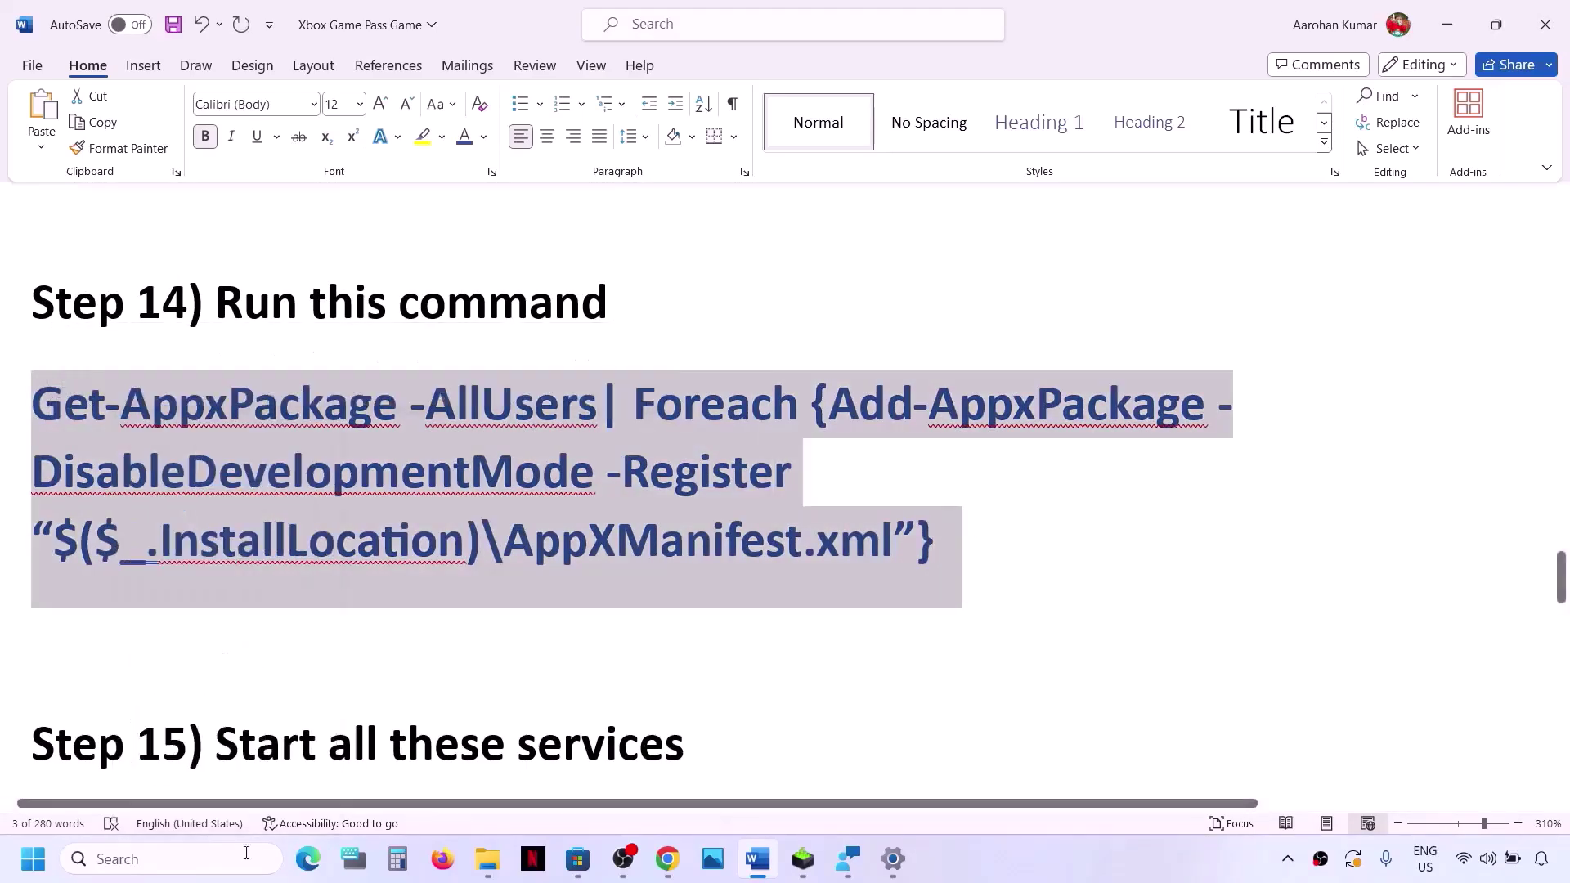
- Run Windows PowerShell as administrator and execute the copied Get-AppxPackage -AllUsers re-registration command in it
left_click(196, 865)
type("powershell")
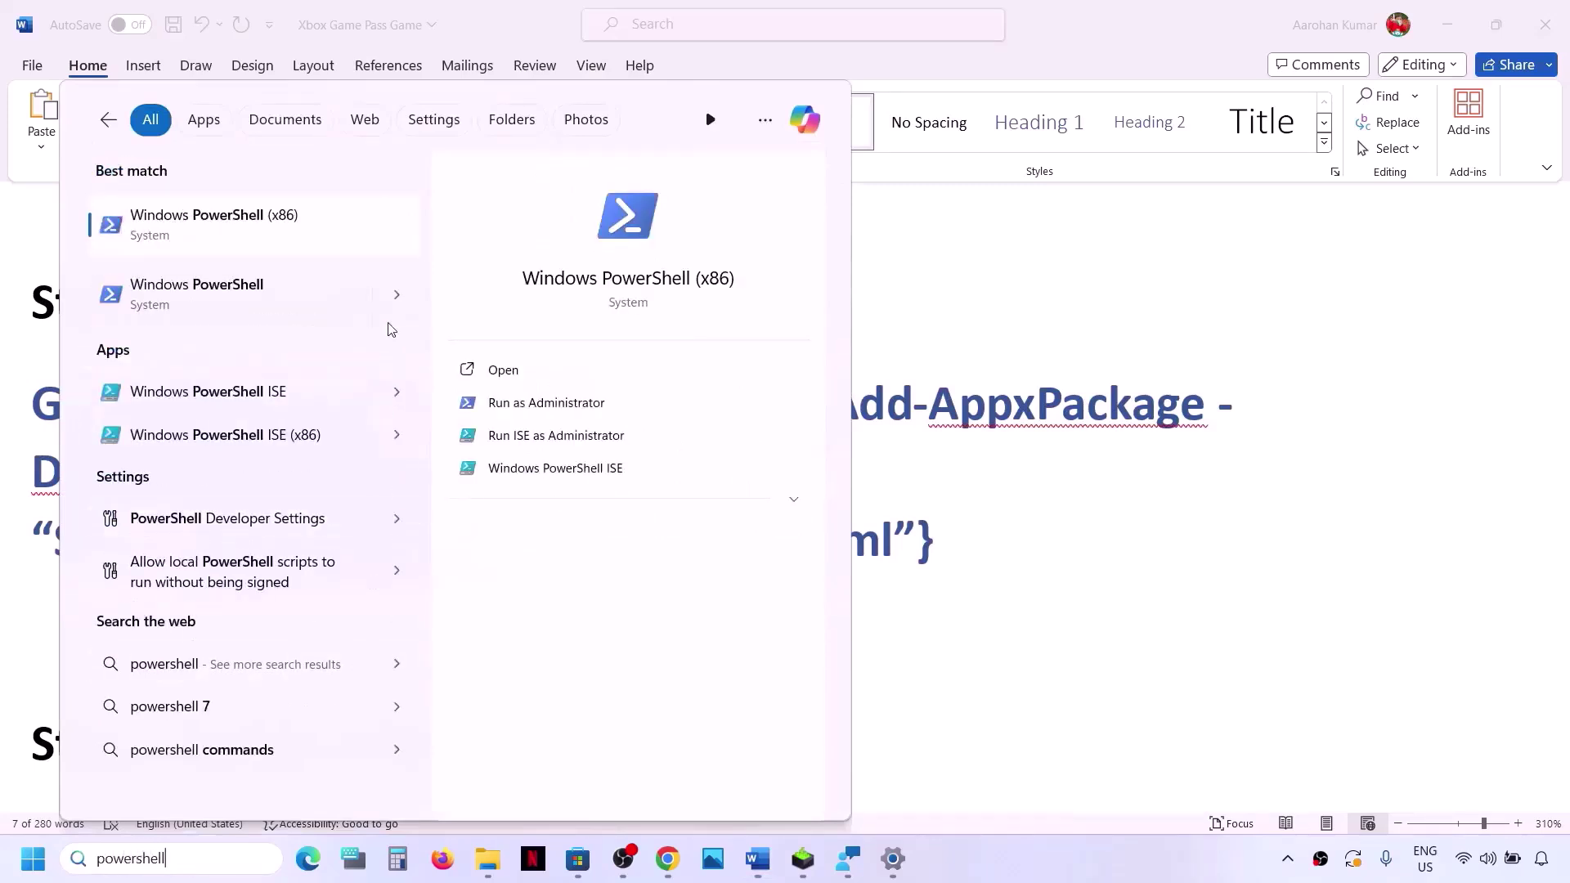
right_click(246, 306)
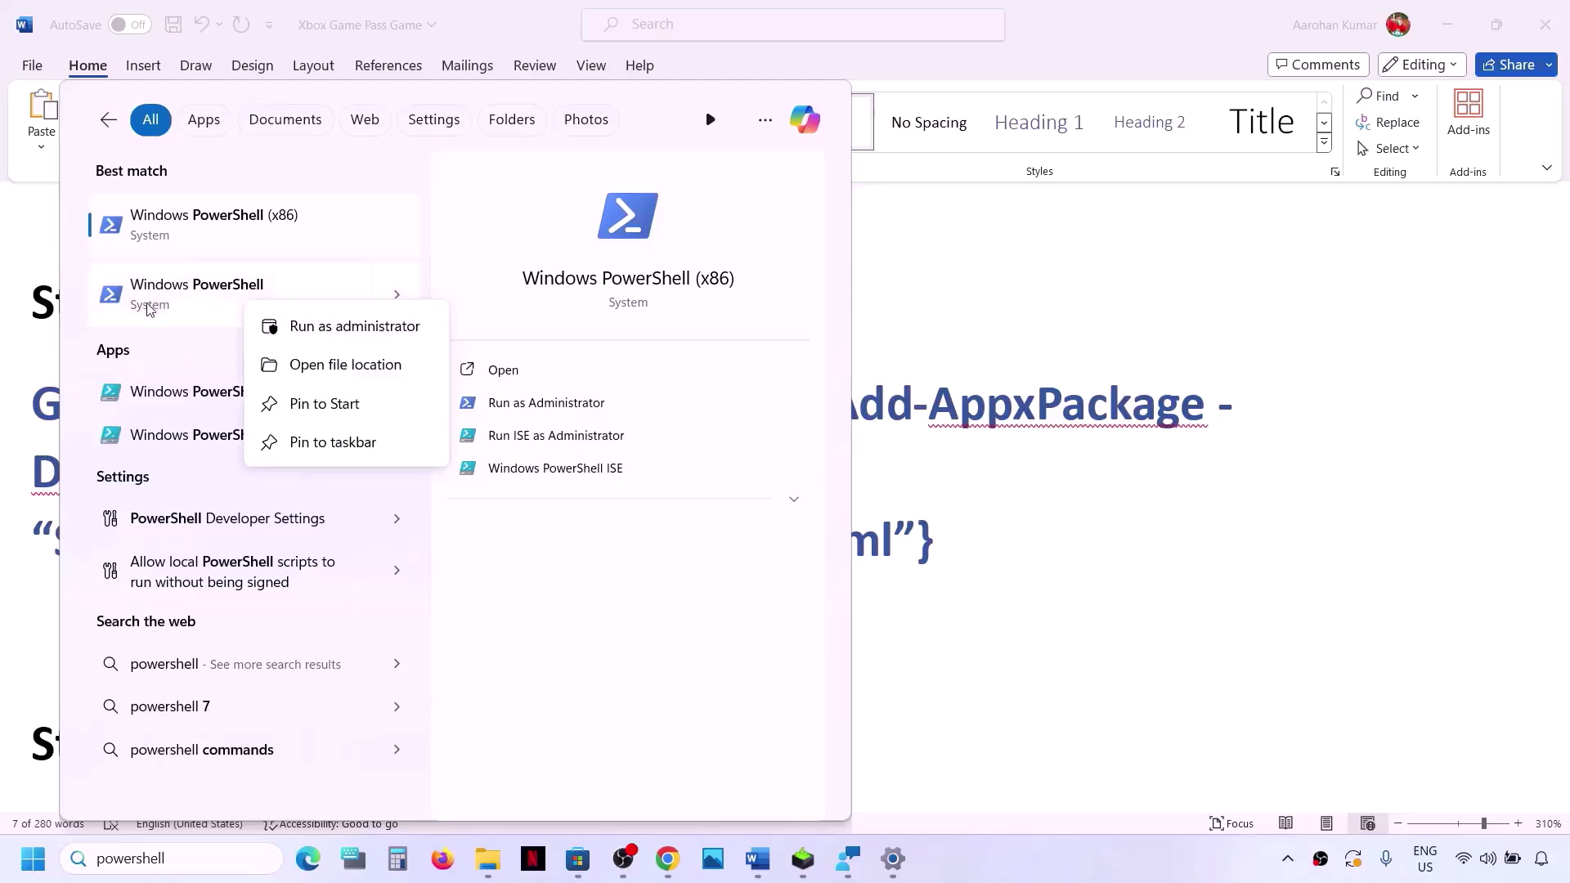
left_click(342, 327)
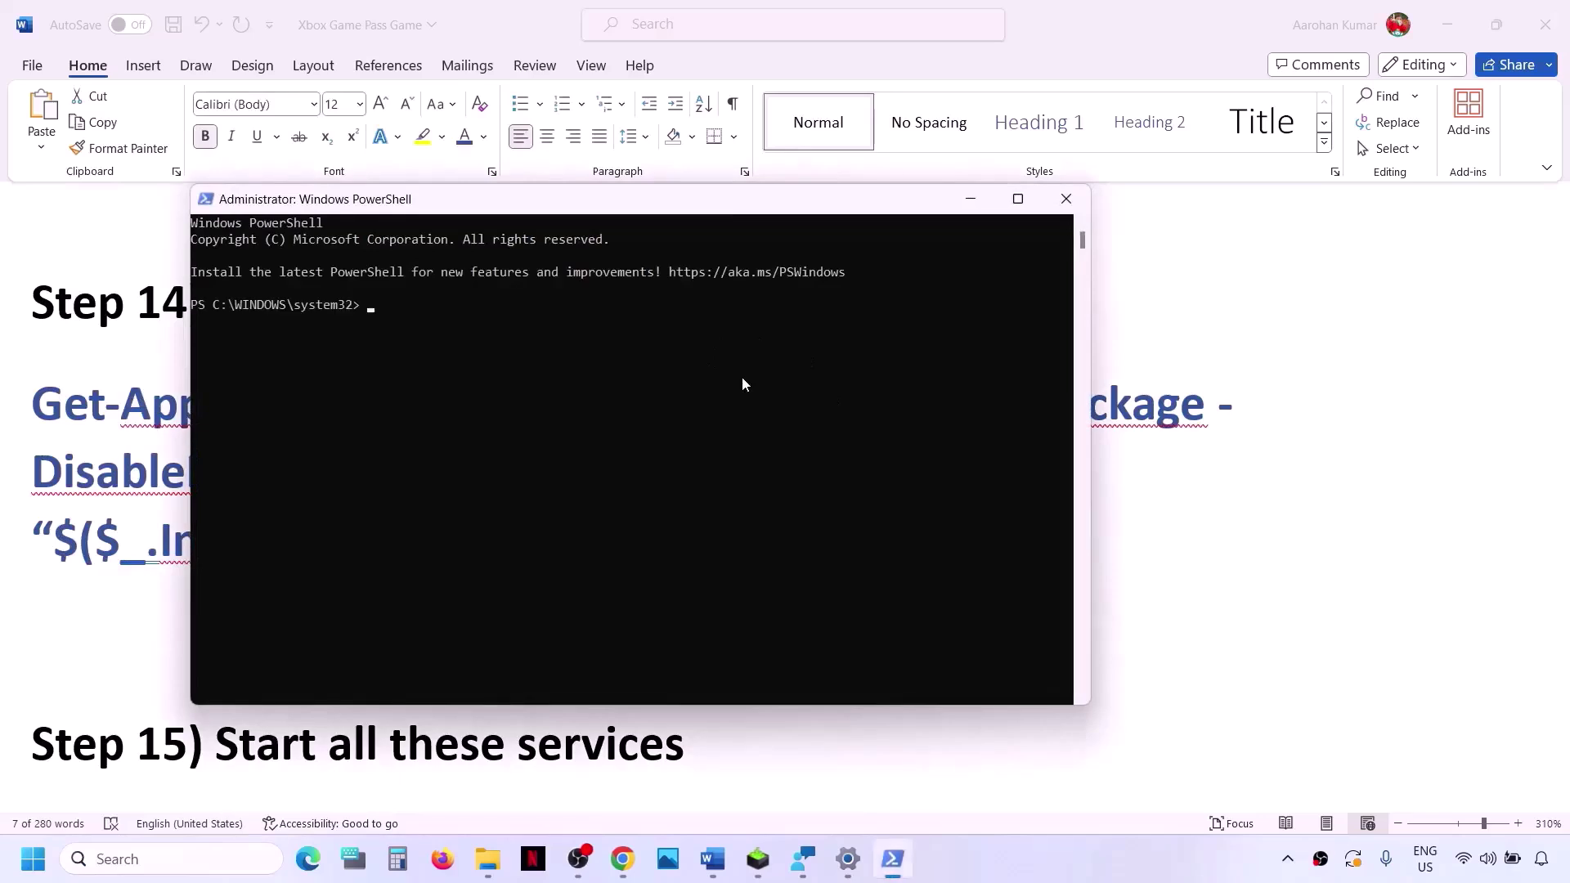
right_click(742, 376)
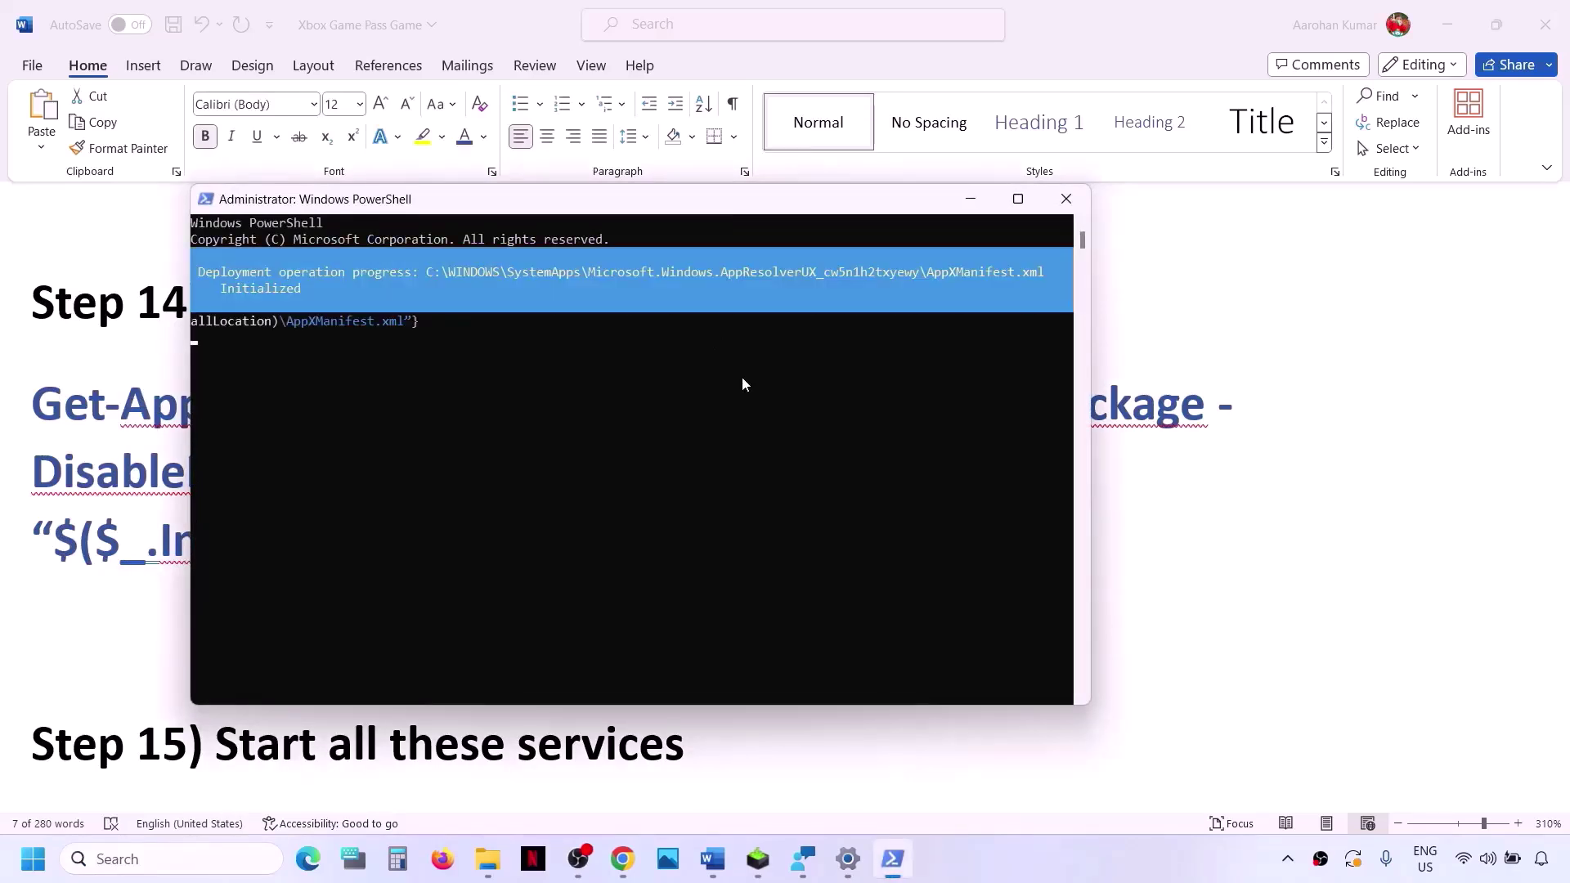
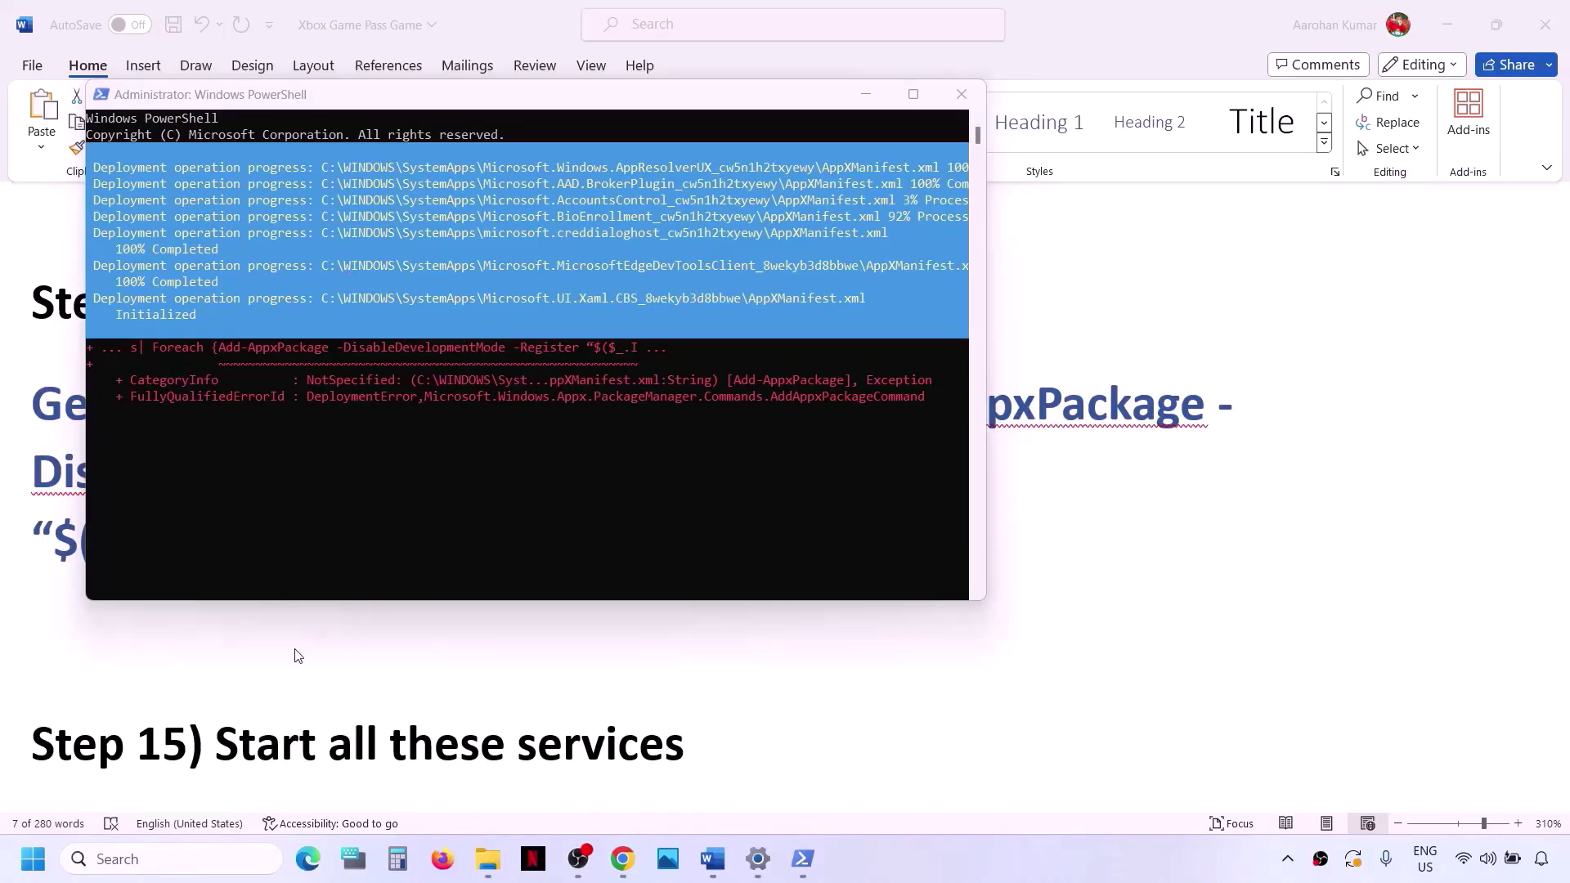
key("alt+Tab")
left_click(34, 859)
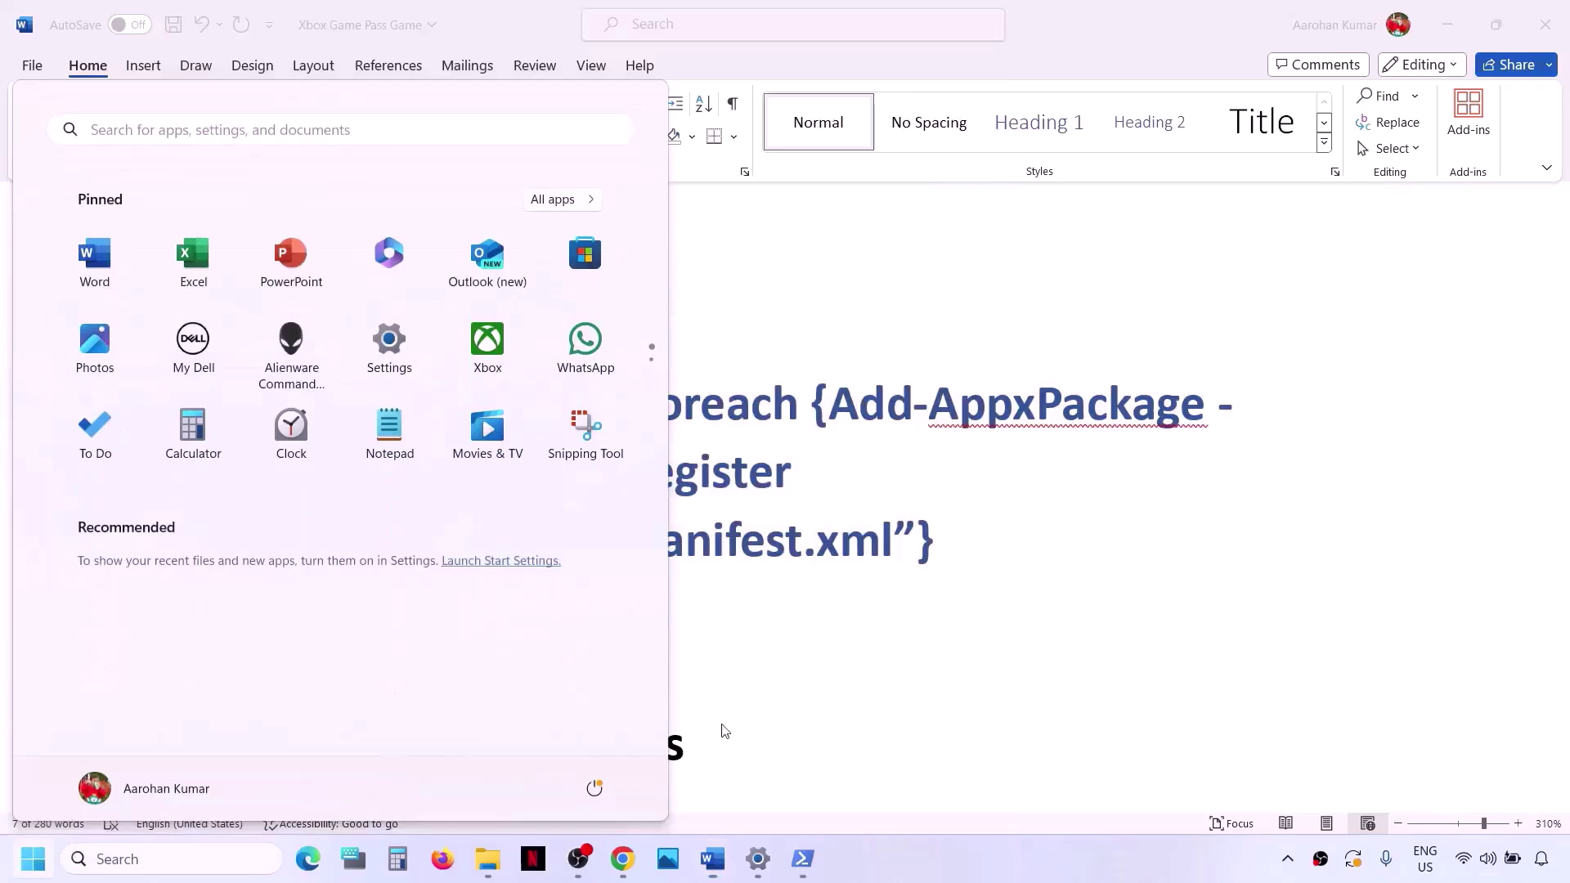
left_click(594, 789)
left_click(998, 608)
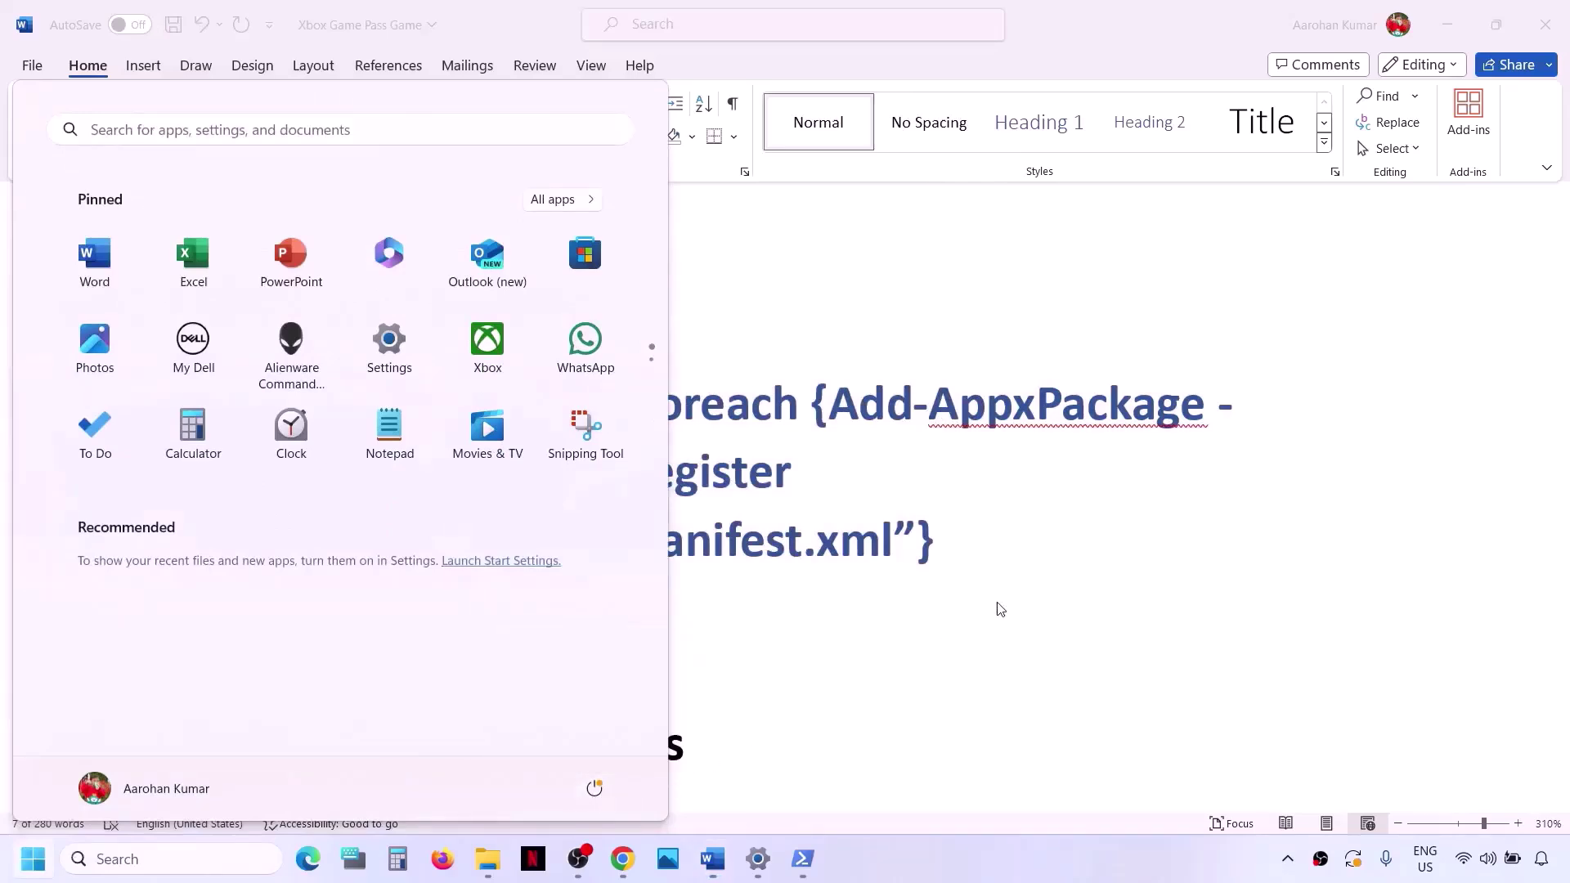
left_click(1011, 595)
- Check the service list under Step 15 in the Word notes, then search Windows for services and open the Services console maximized
scroll(577, 660, "down", 6)
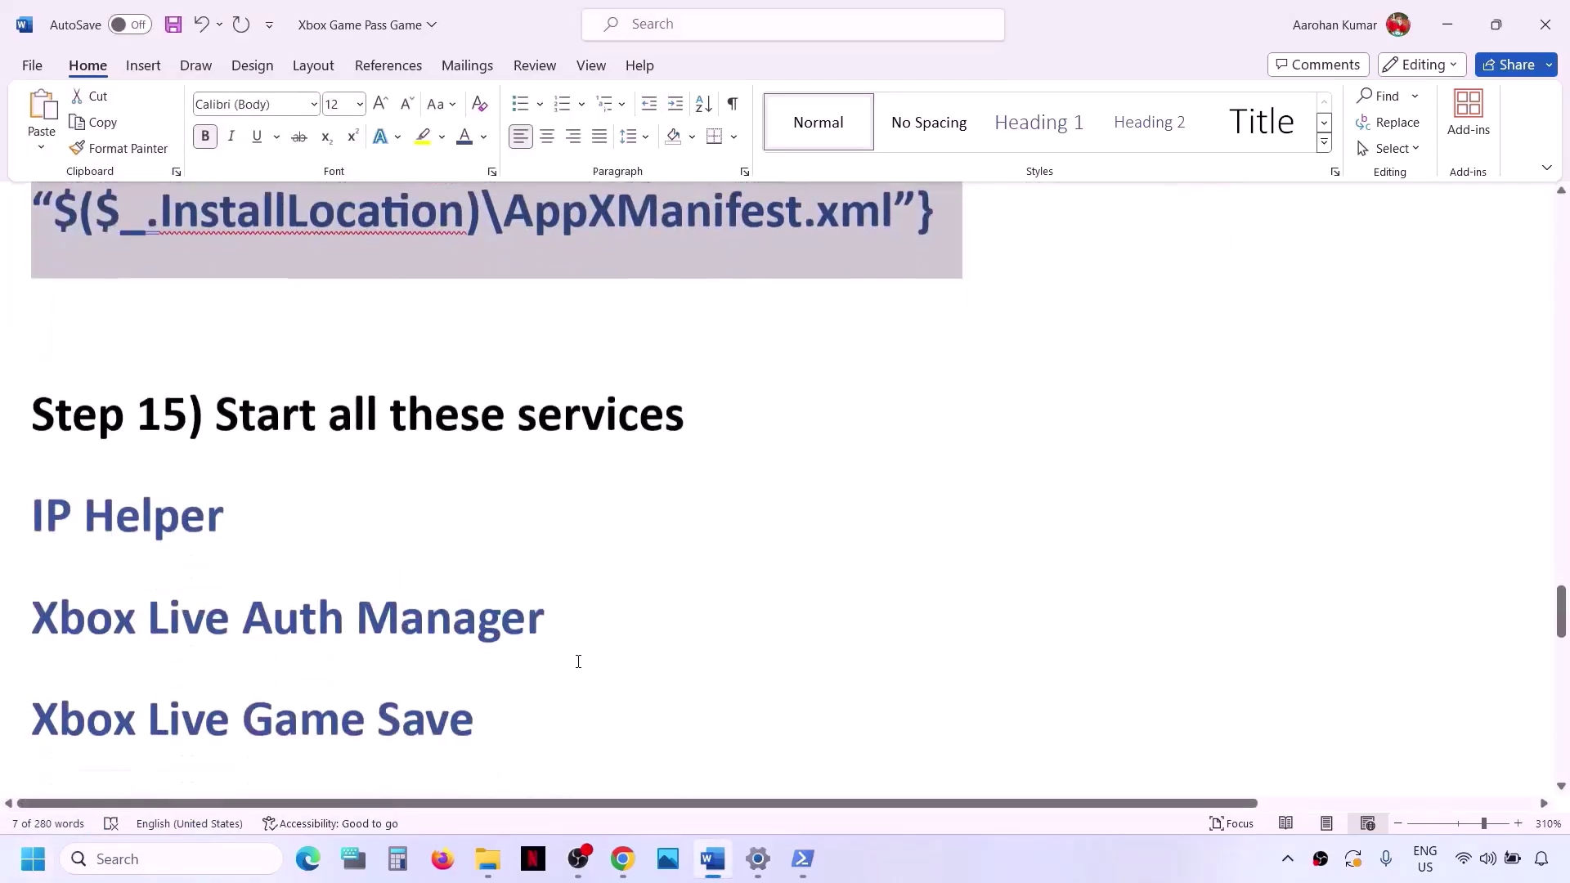
scroll(578, 661, "up", 1)
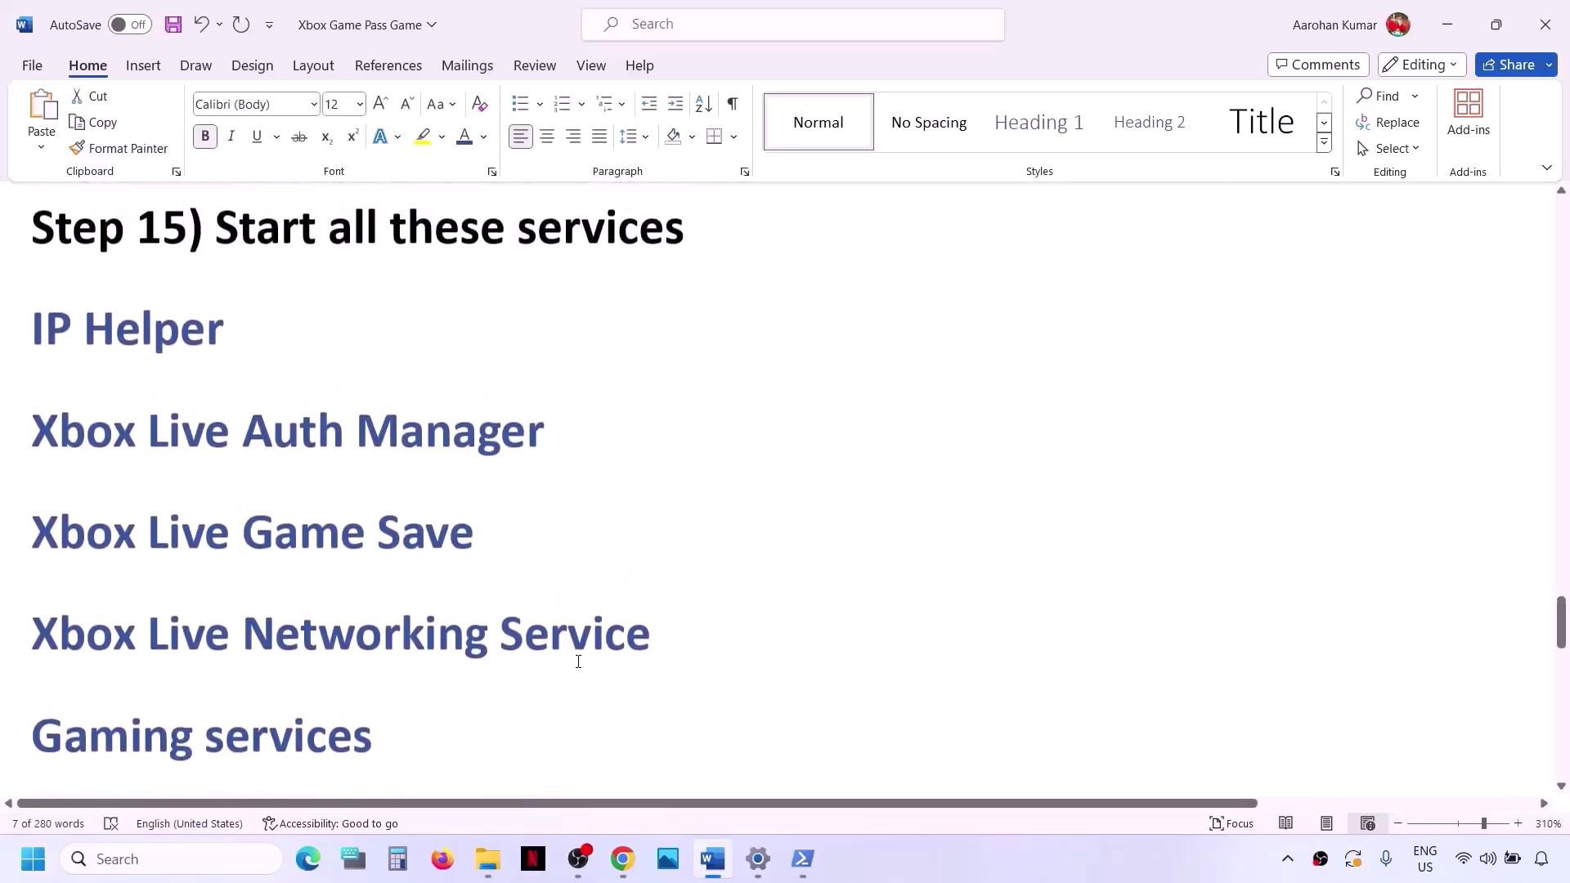
left_click(161, 872)
type("services")
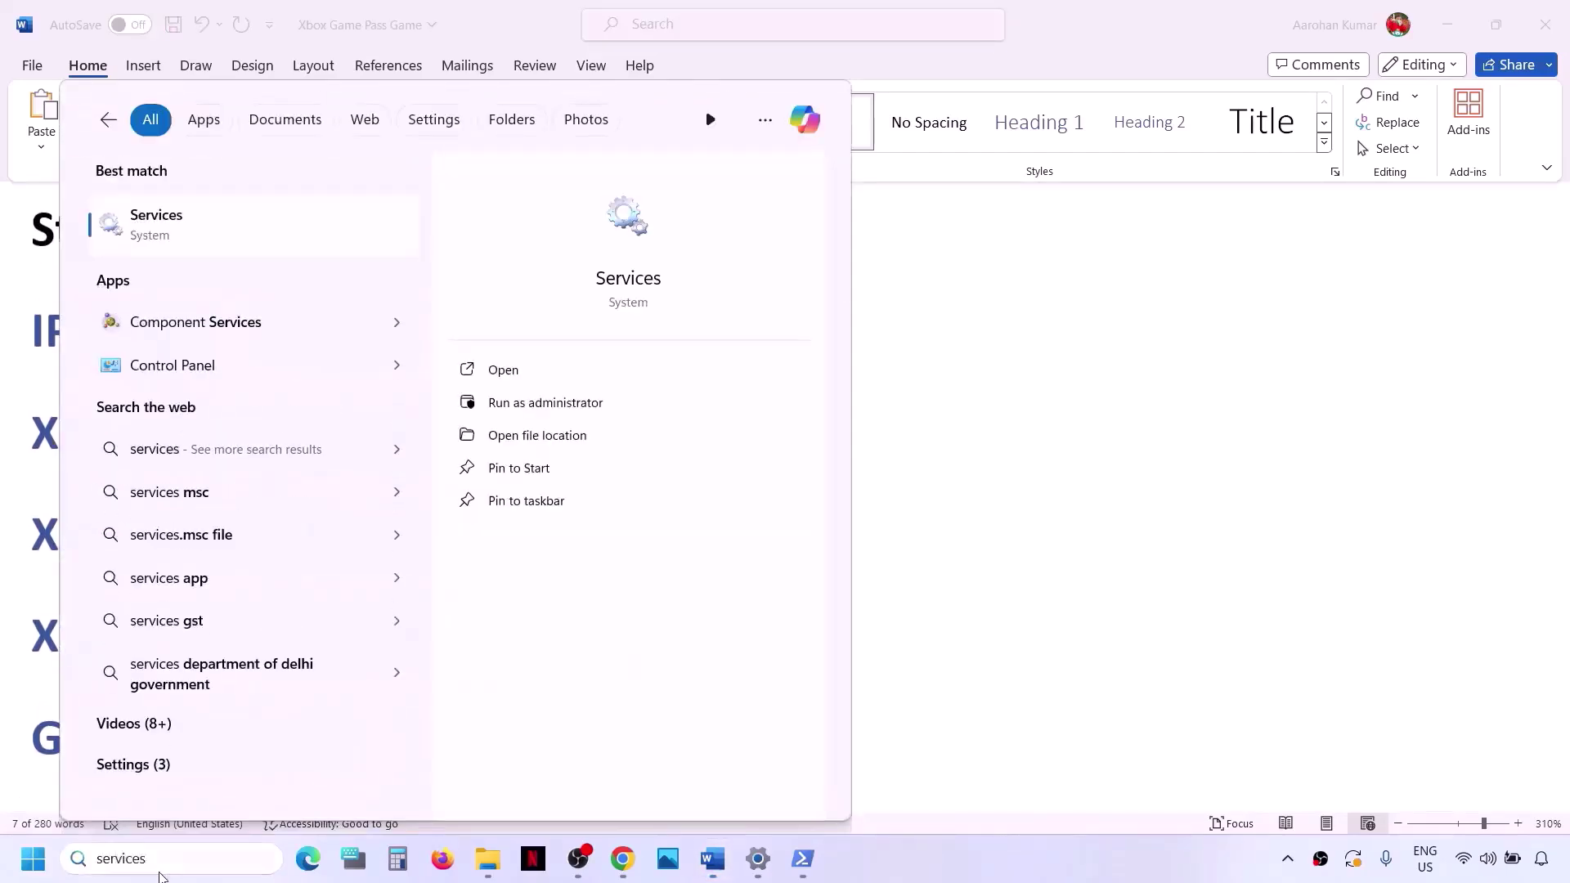
key("Return")
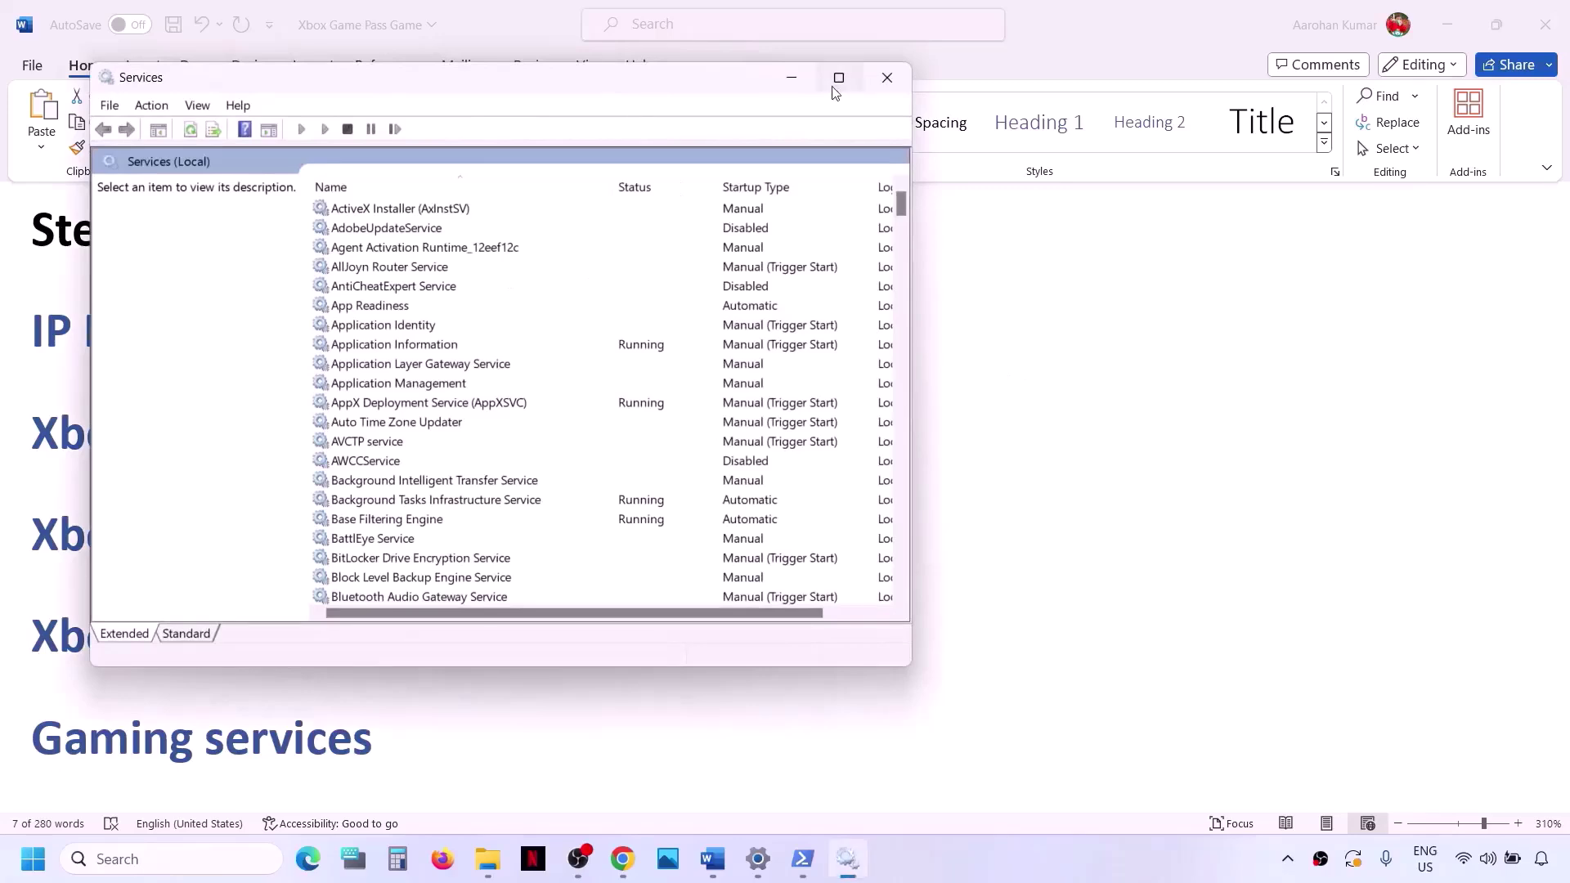
left_click(840, 79)
- Find the IP Helper service, set its startup type to Automatic, and apply and close its properties
left_click(428, 546)
key("i")
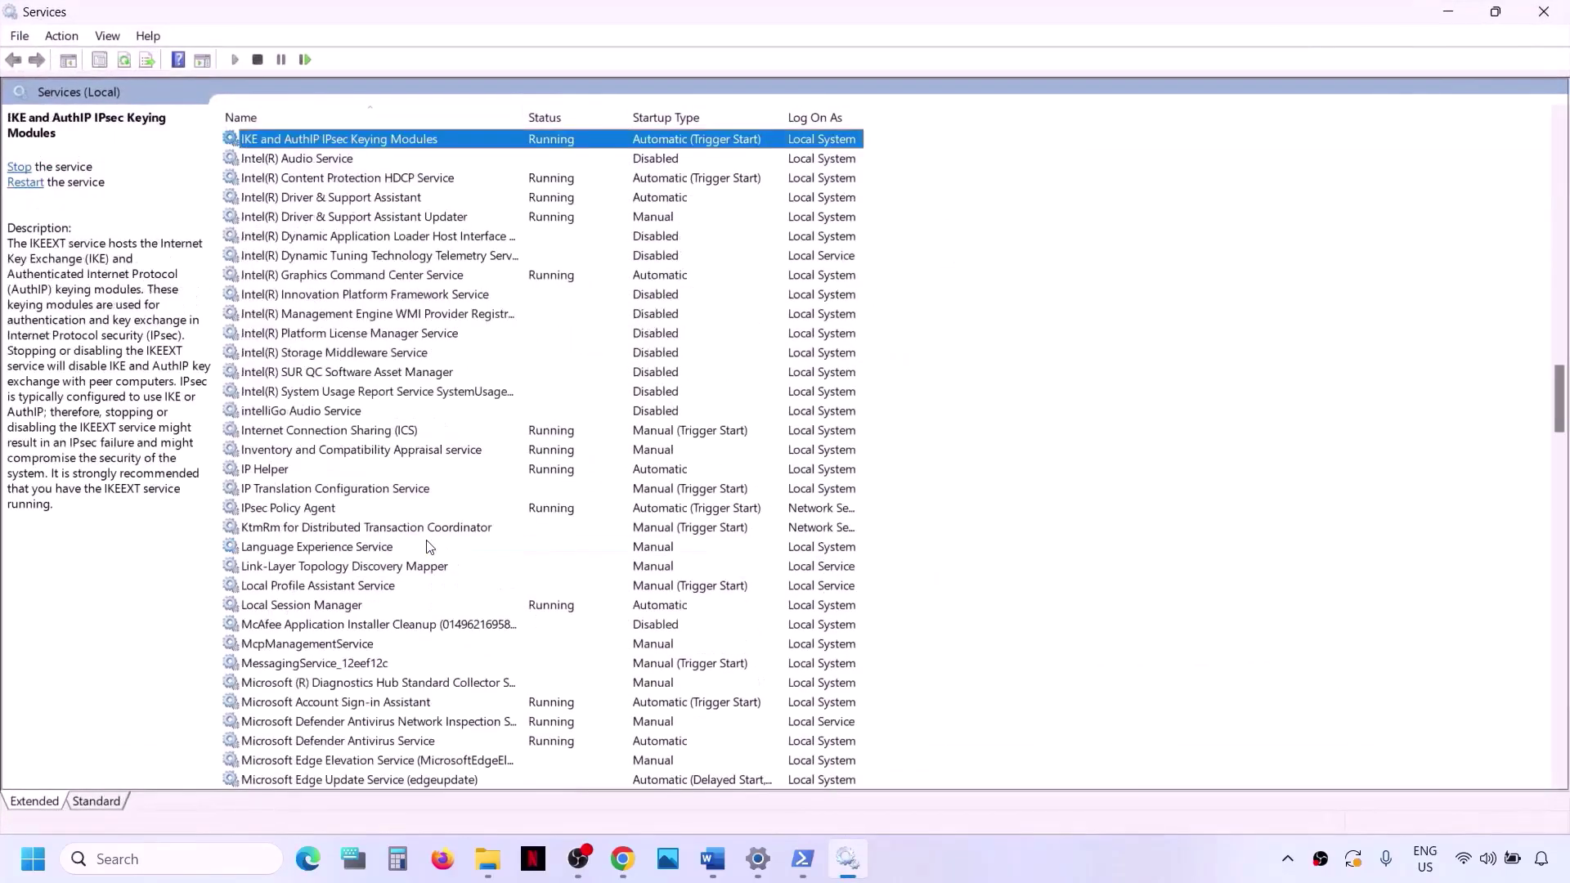
double_click(255, 470)
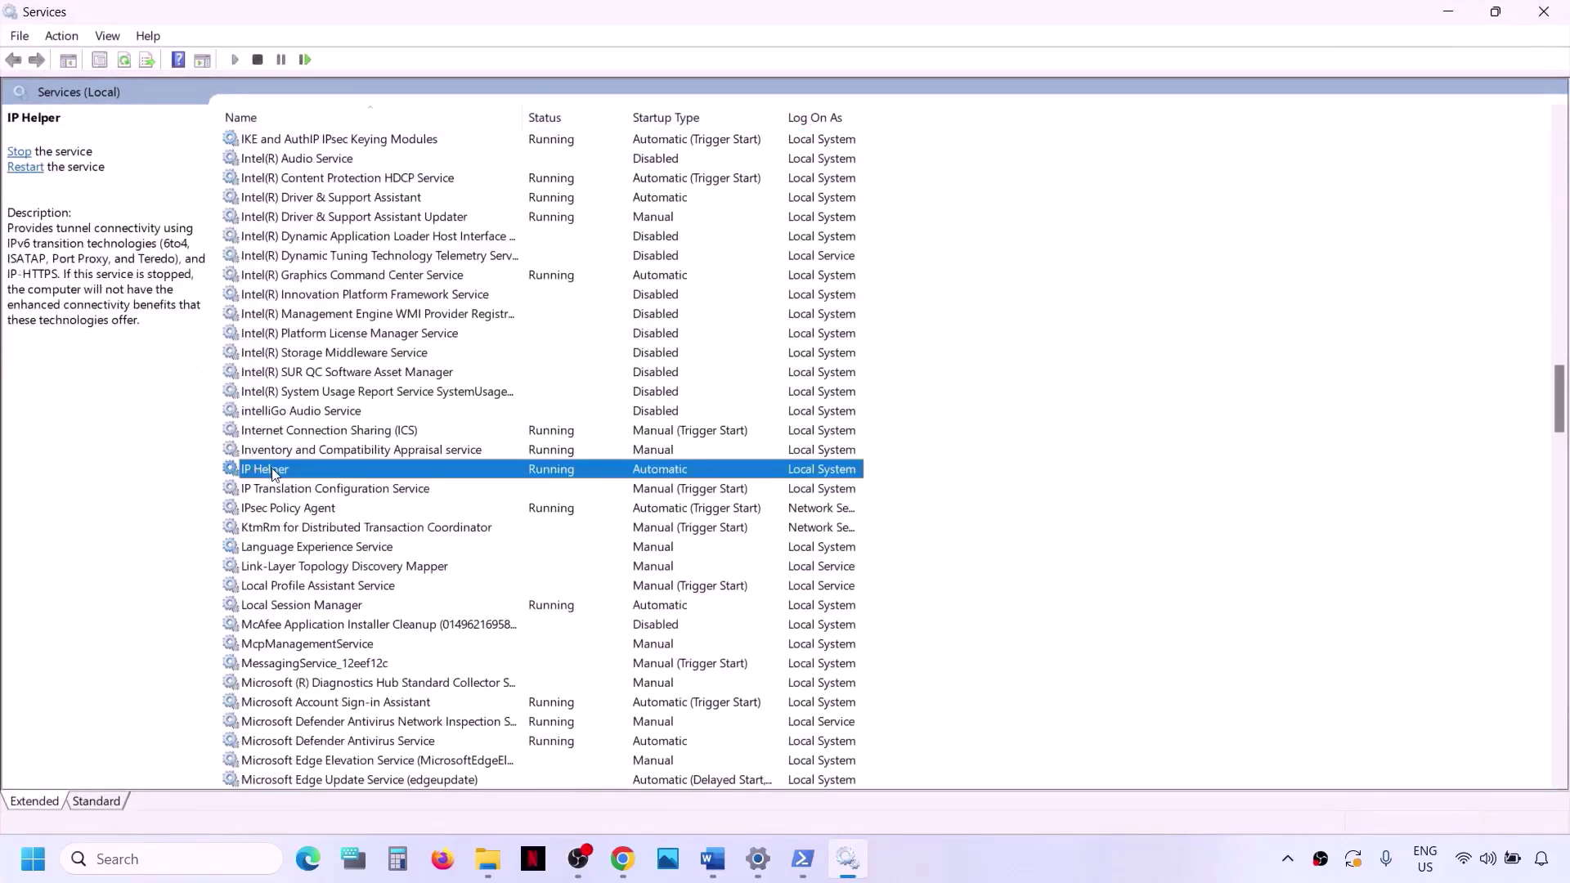
left_click(734, 406)
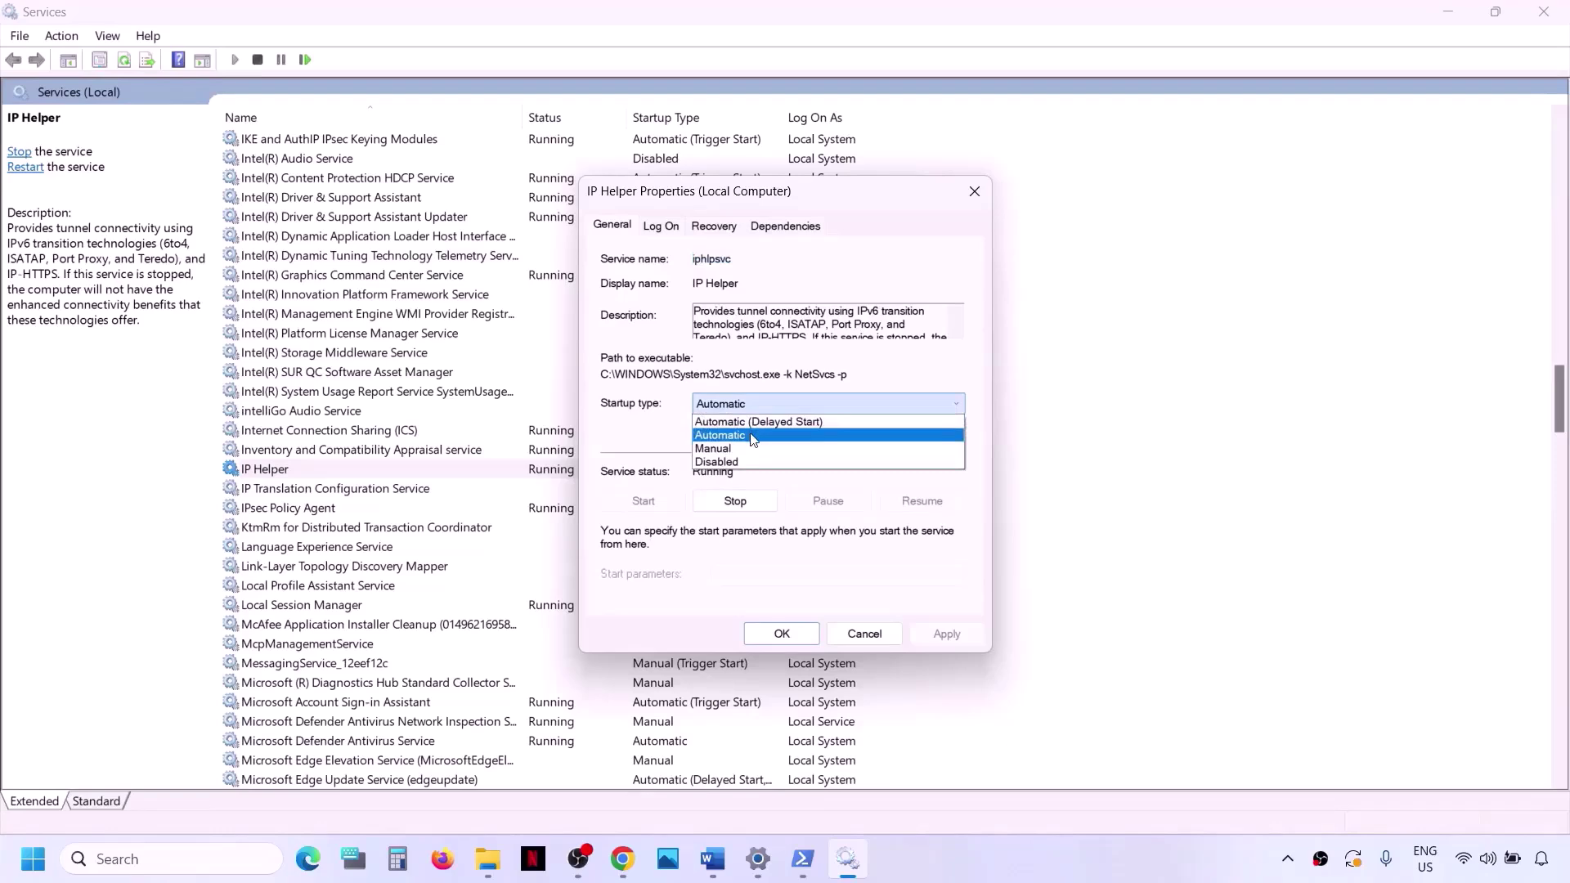
left_click(749, 433)
left_click(941, 638)
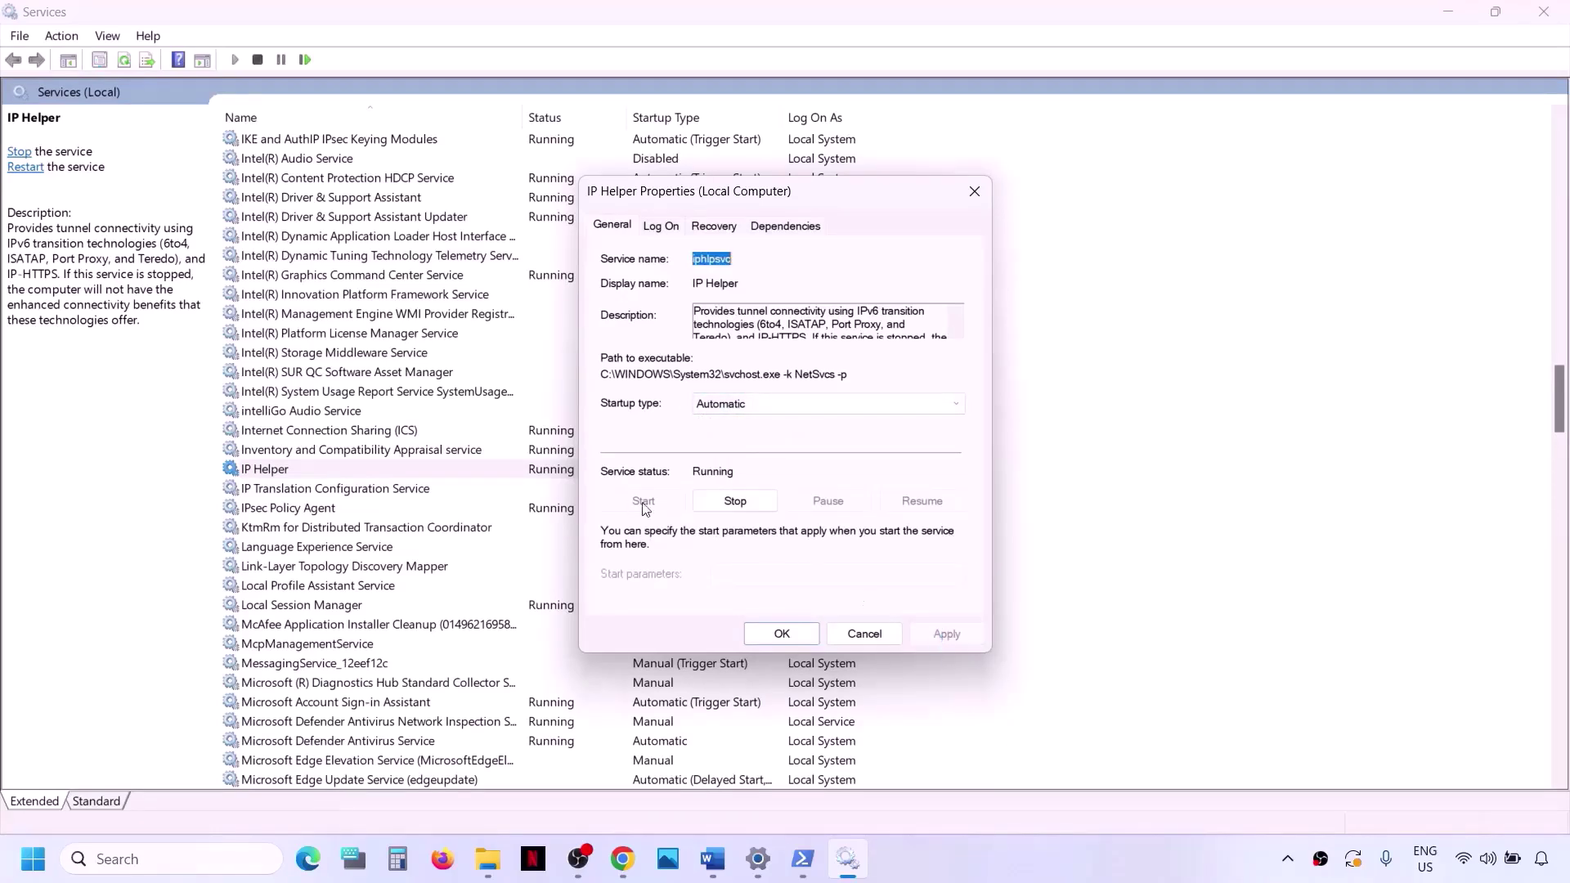
left_click(782, 637)
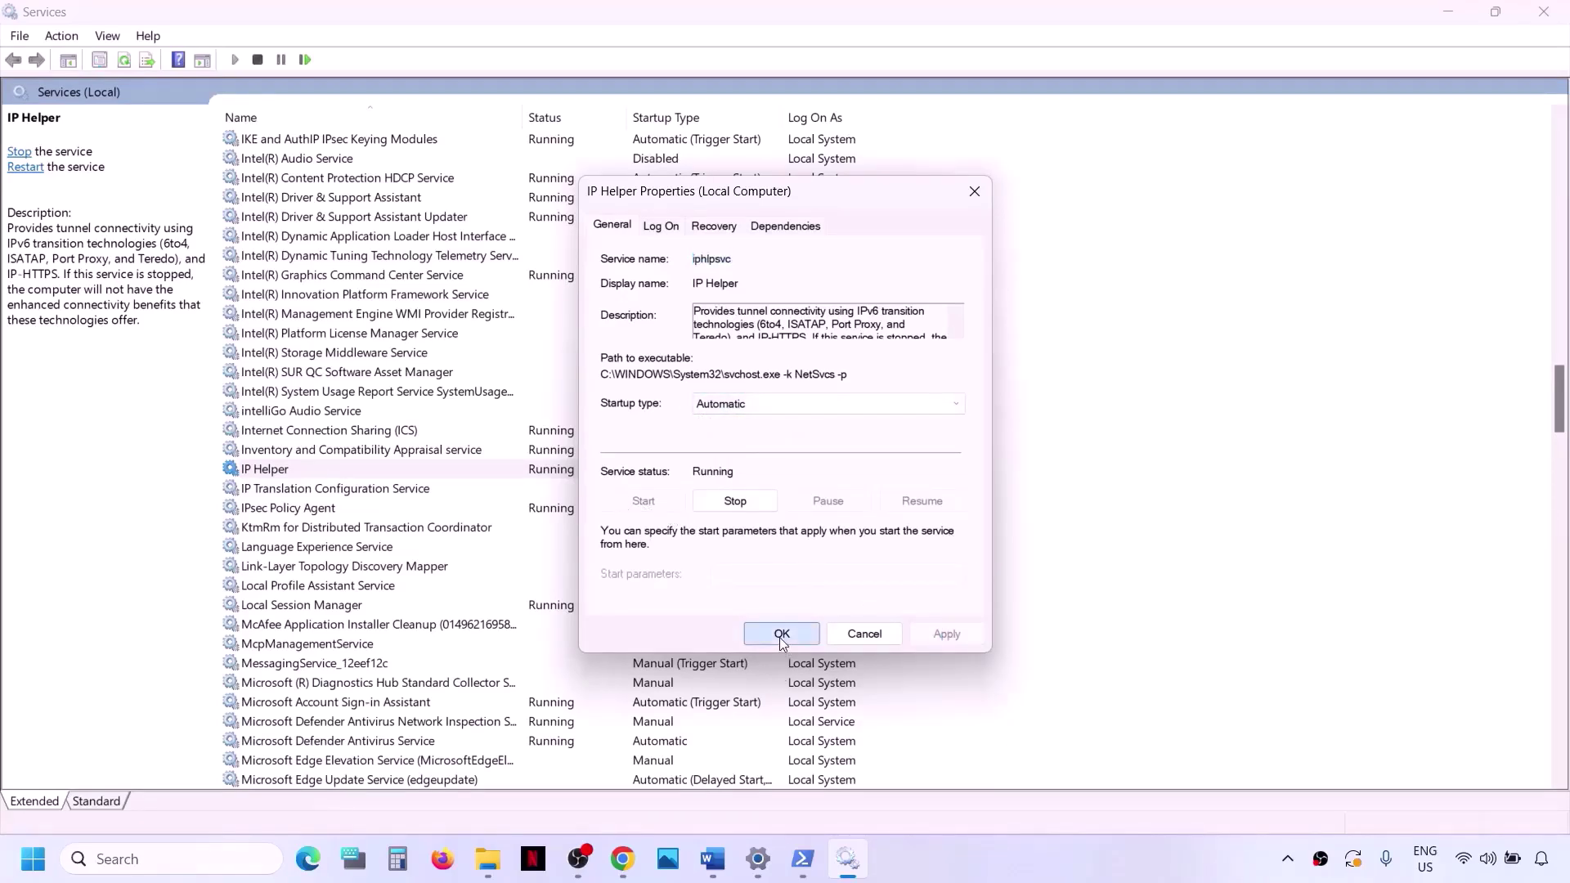
- Set the Xbox Accessory Management Service's startup type to Automatic and save its properties
left_click(372, 588)
key("x")
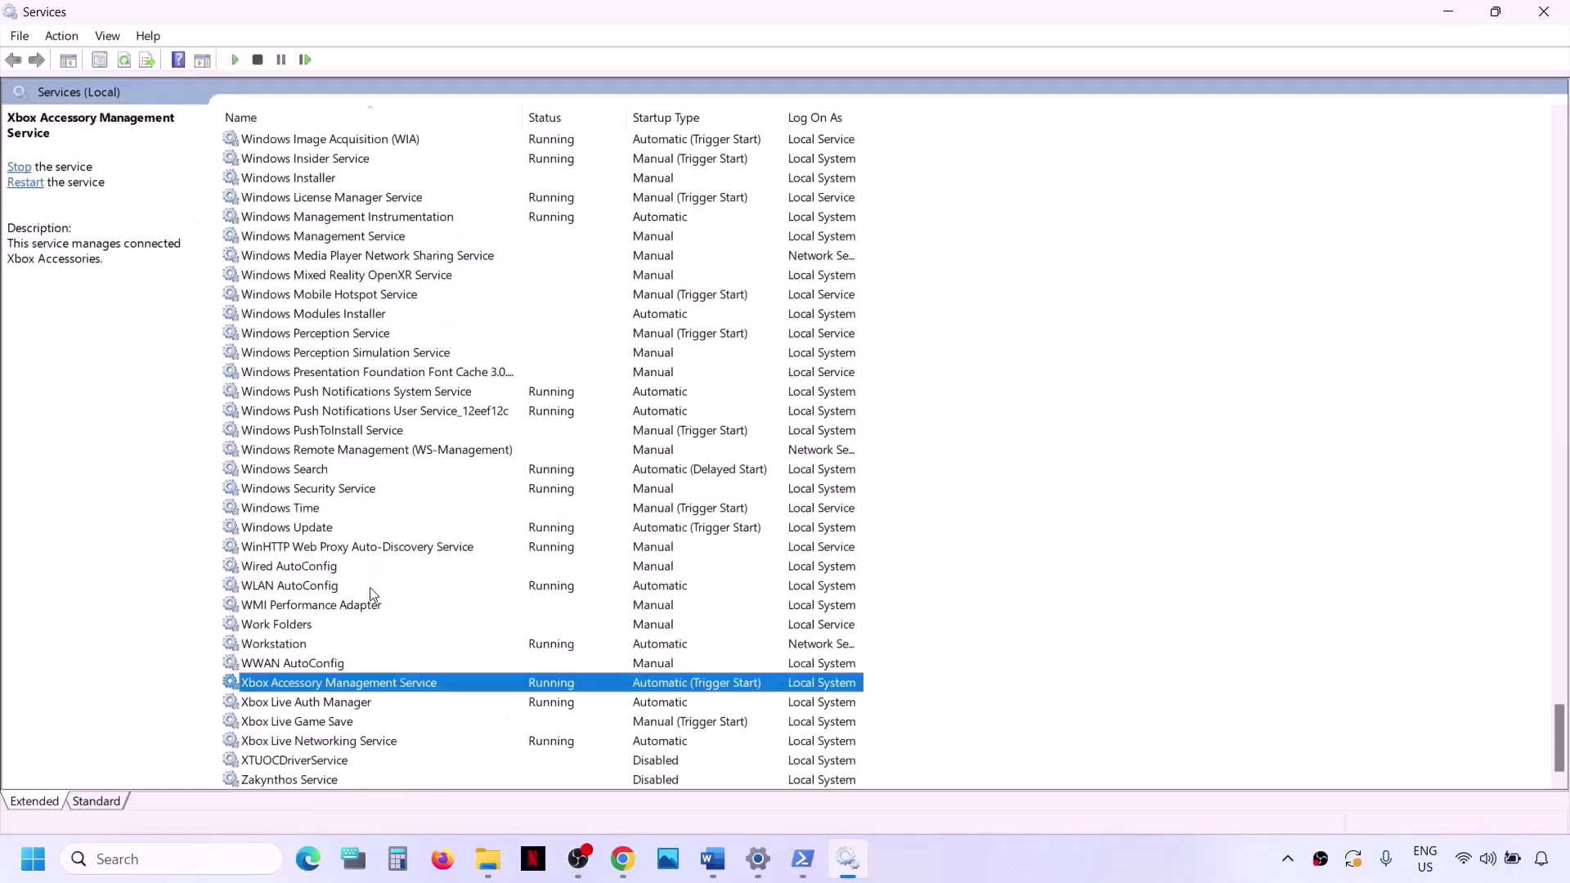
double_click(370, 684)
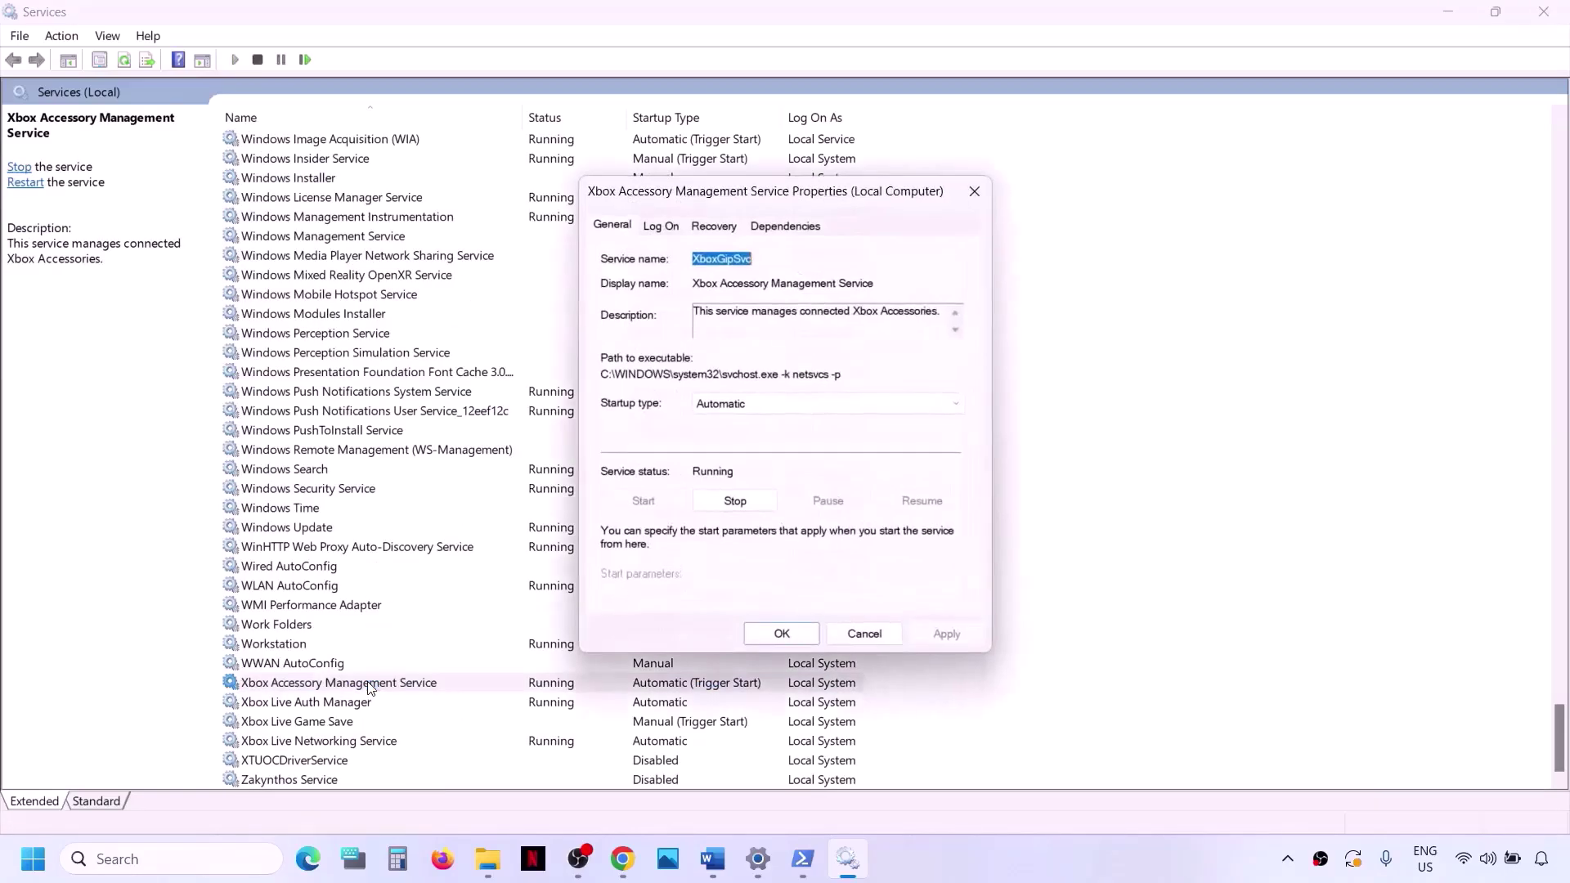
left_click(784, 410)
left_click(749, 442)
left_click(946, 634)
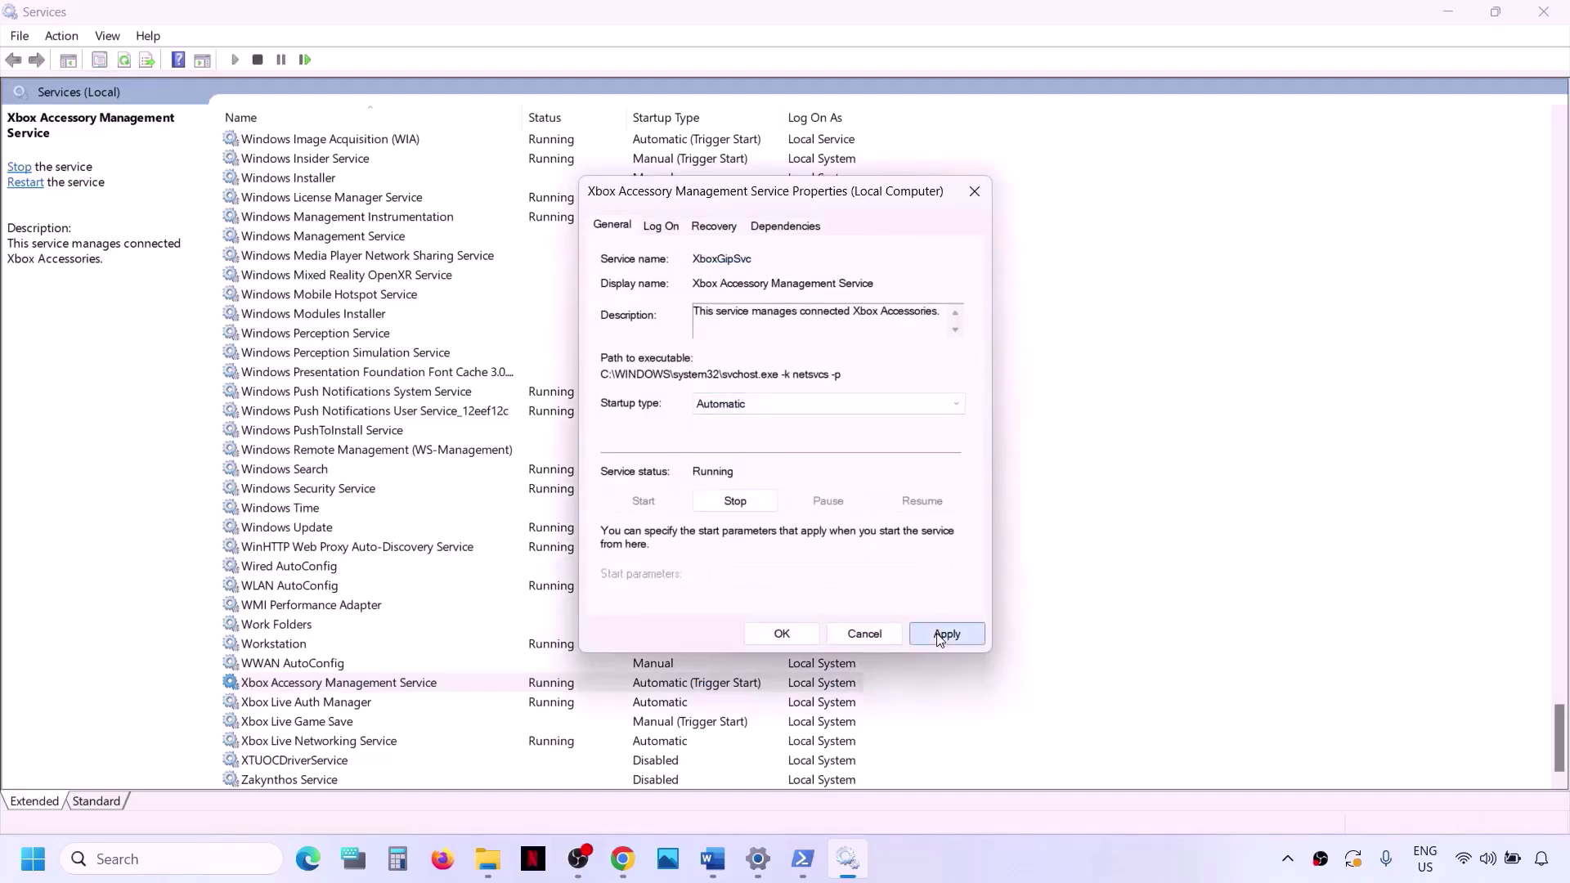
left_click(779, 634)
- Set the startup type of Xbox Live Auth Manager to Automatic and save the change
left_click(295, 708)
double_click(295, 711)
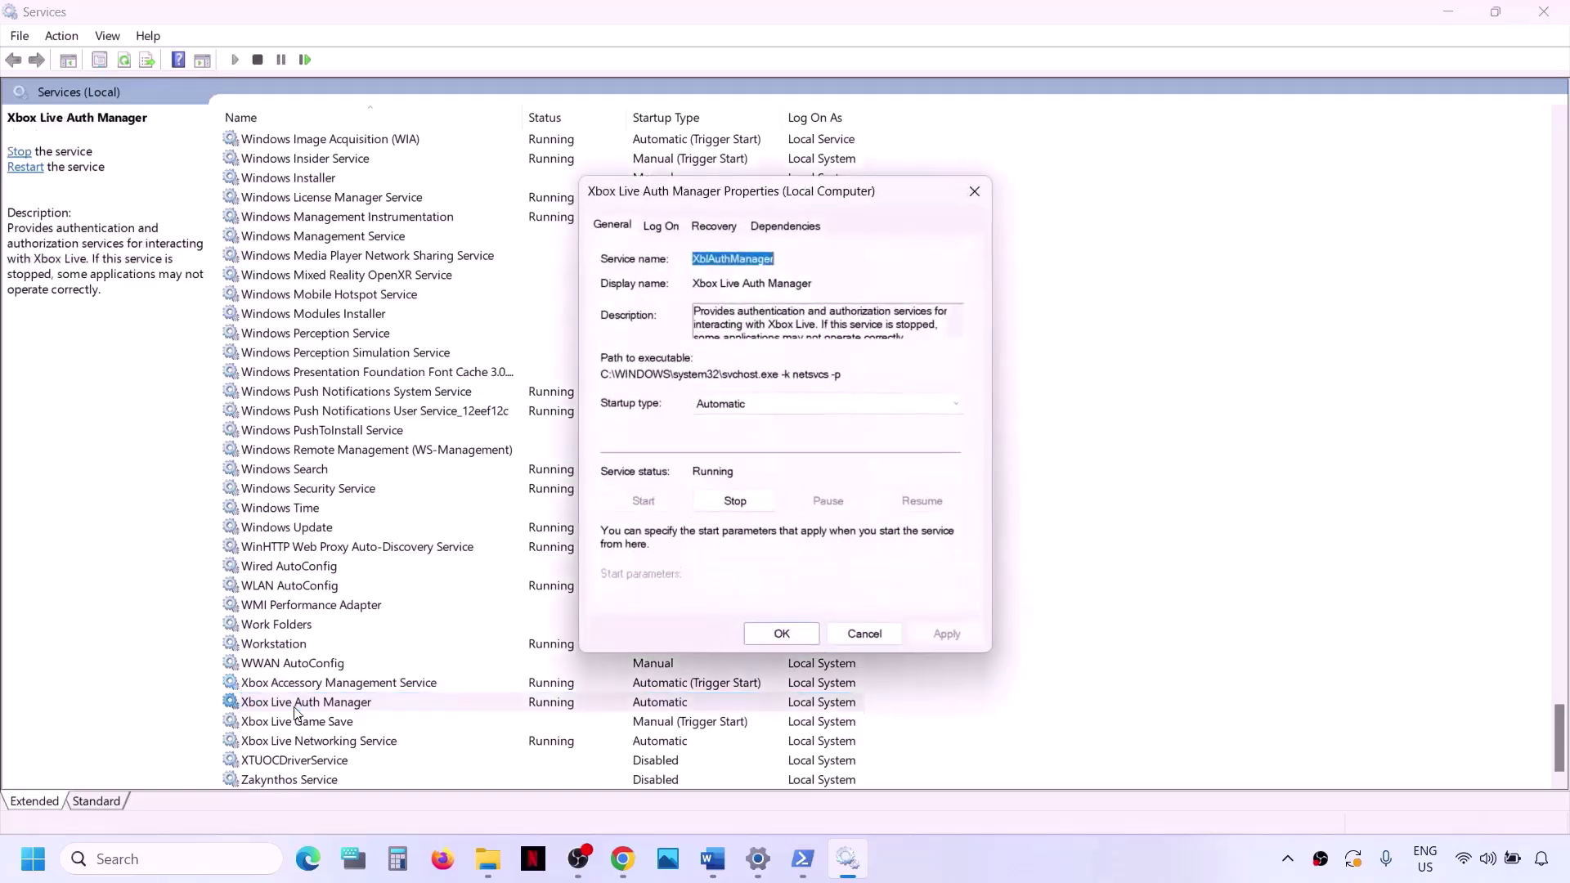
left_click(808, 404)
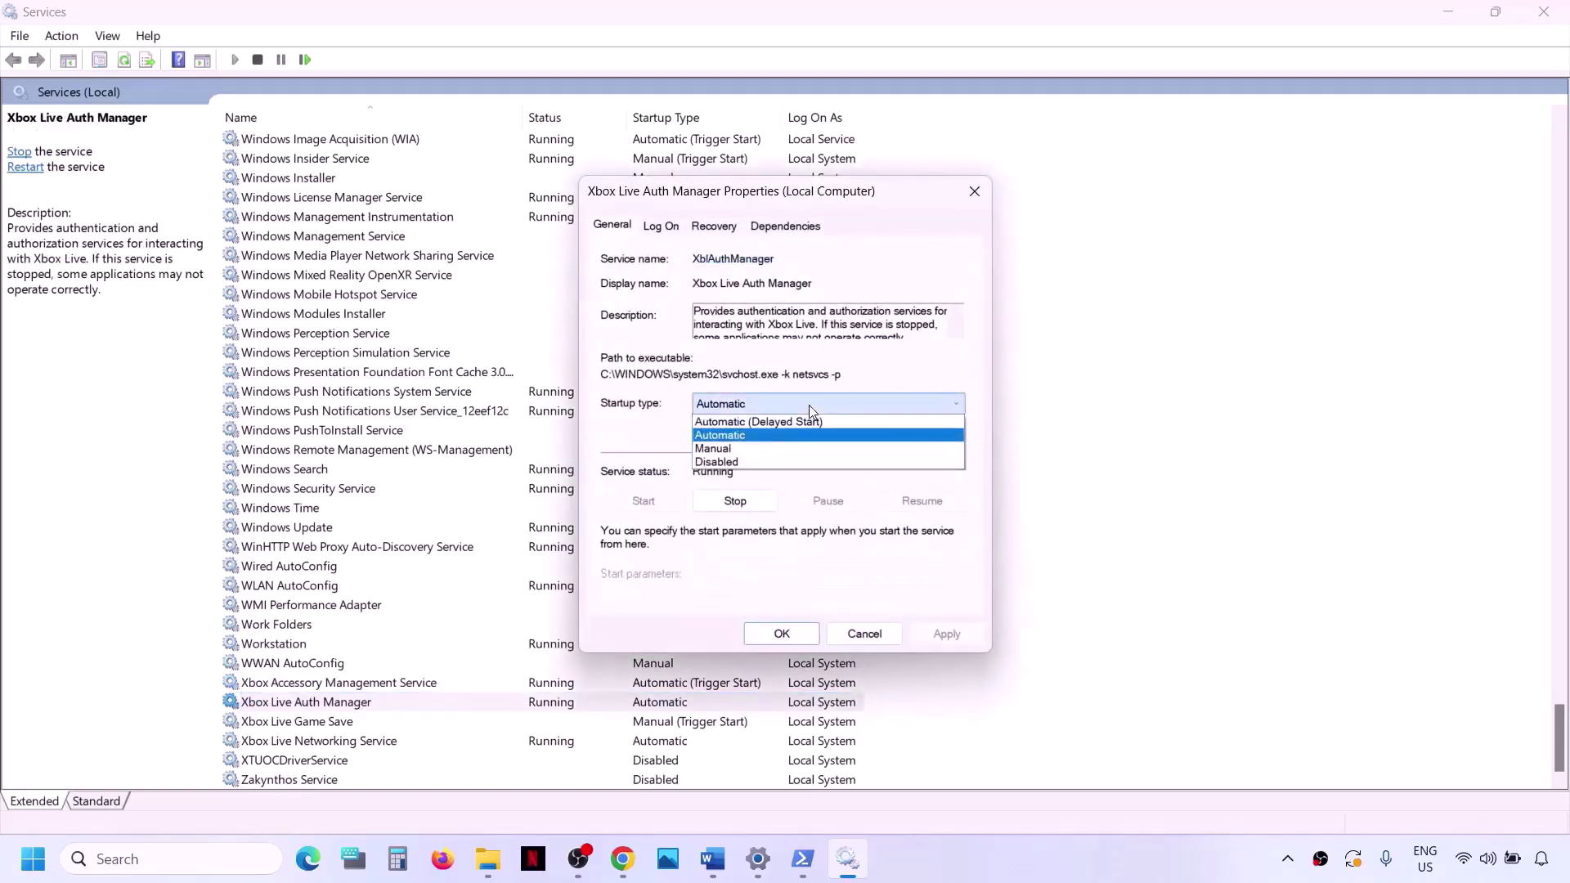
left_click(762, 442)
left_click(945, 633)
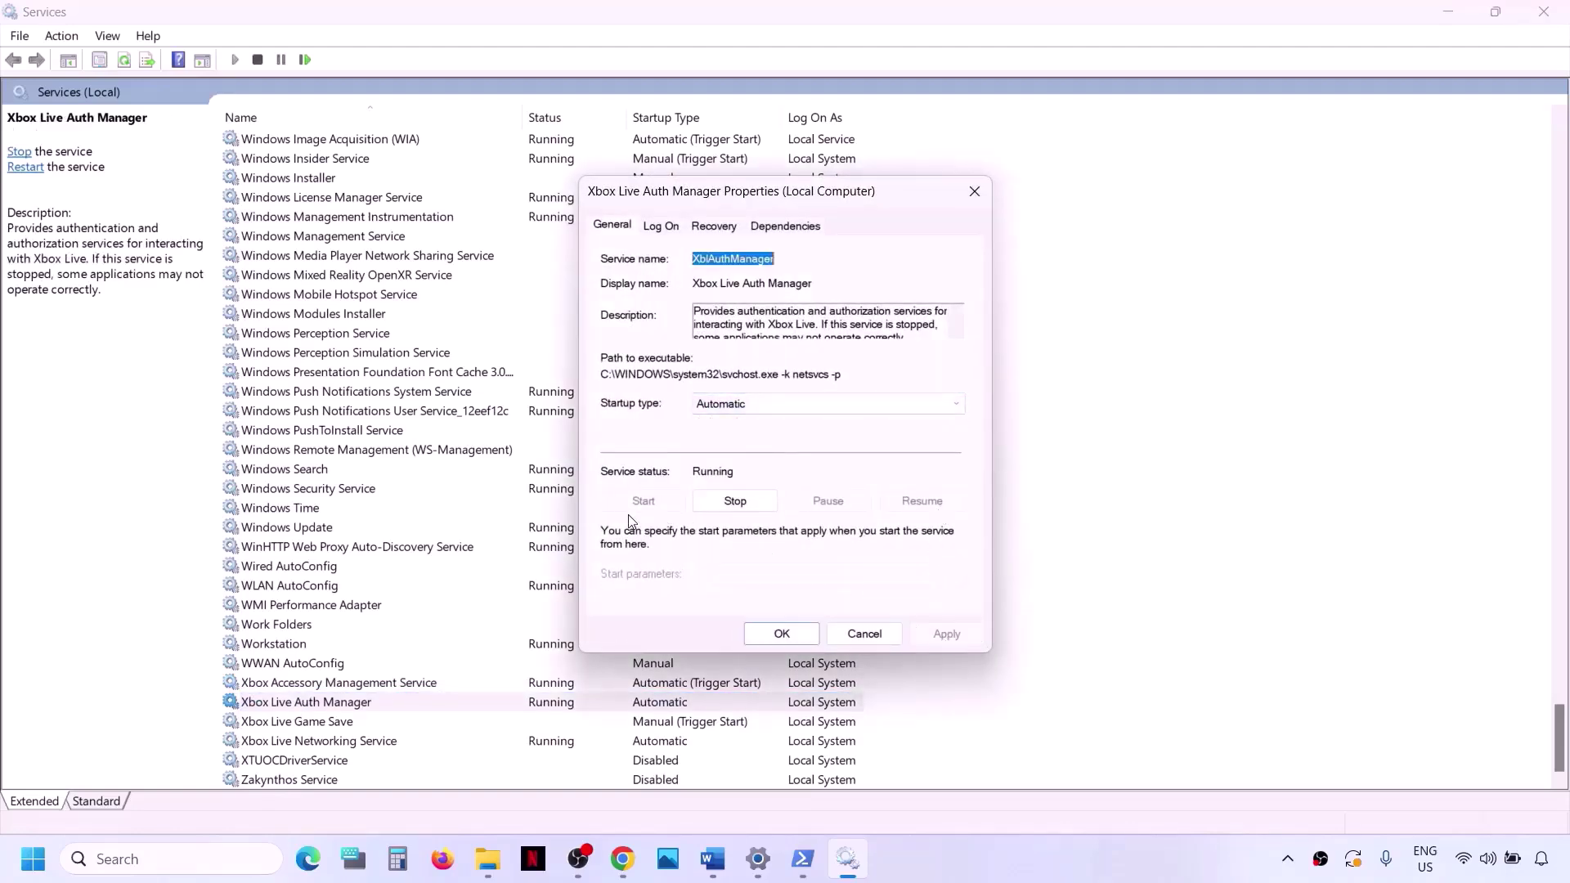
left_click(781, 635)
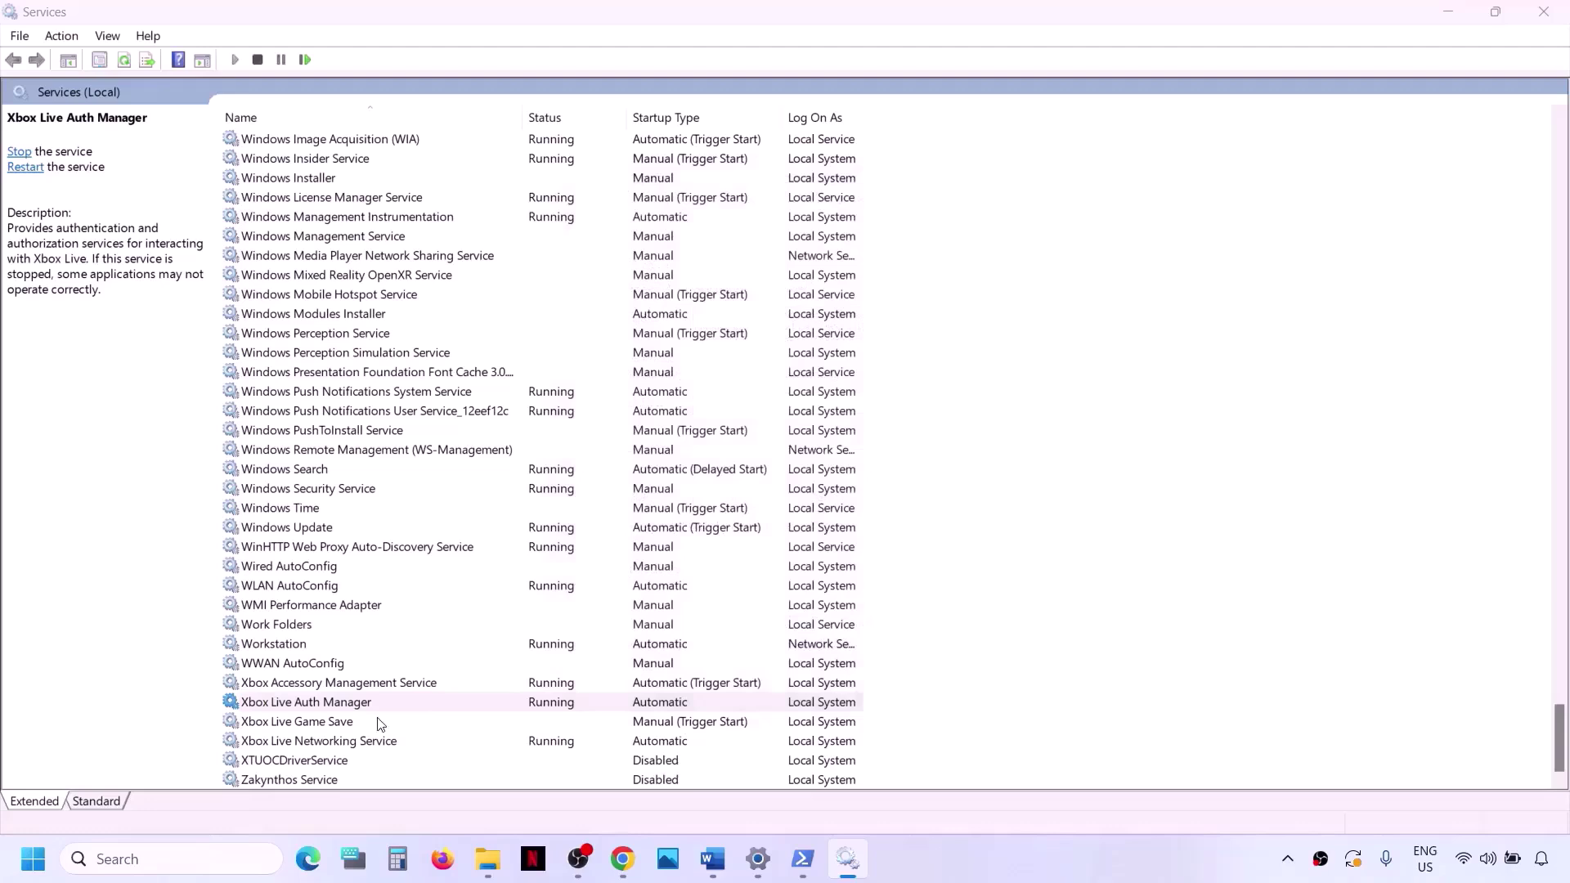
- Set Xbox Live Game Save to Automatic startup, apply it, and start the service
double_click(300, 726)
left_click(745, 403)
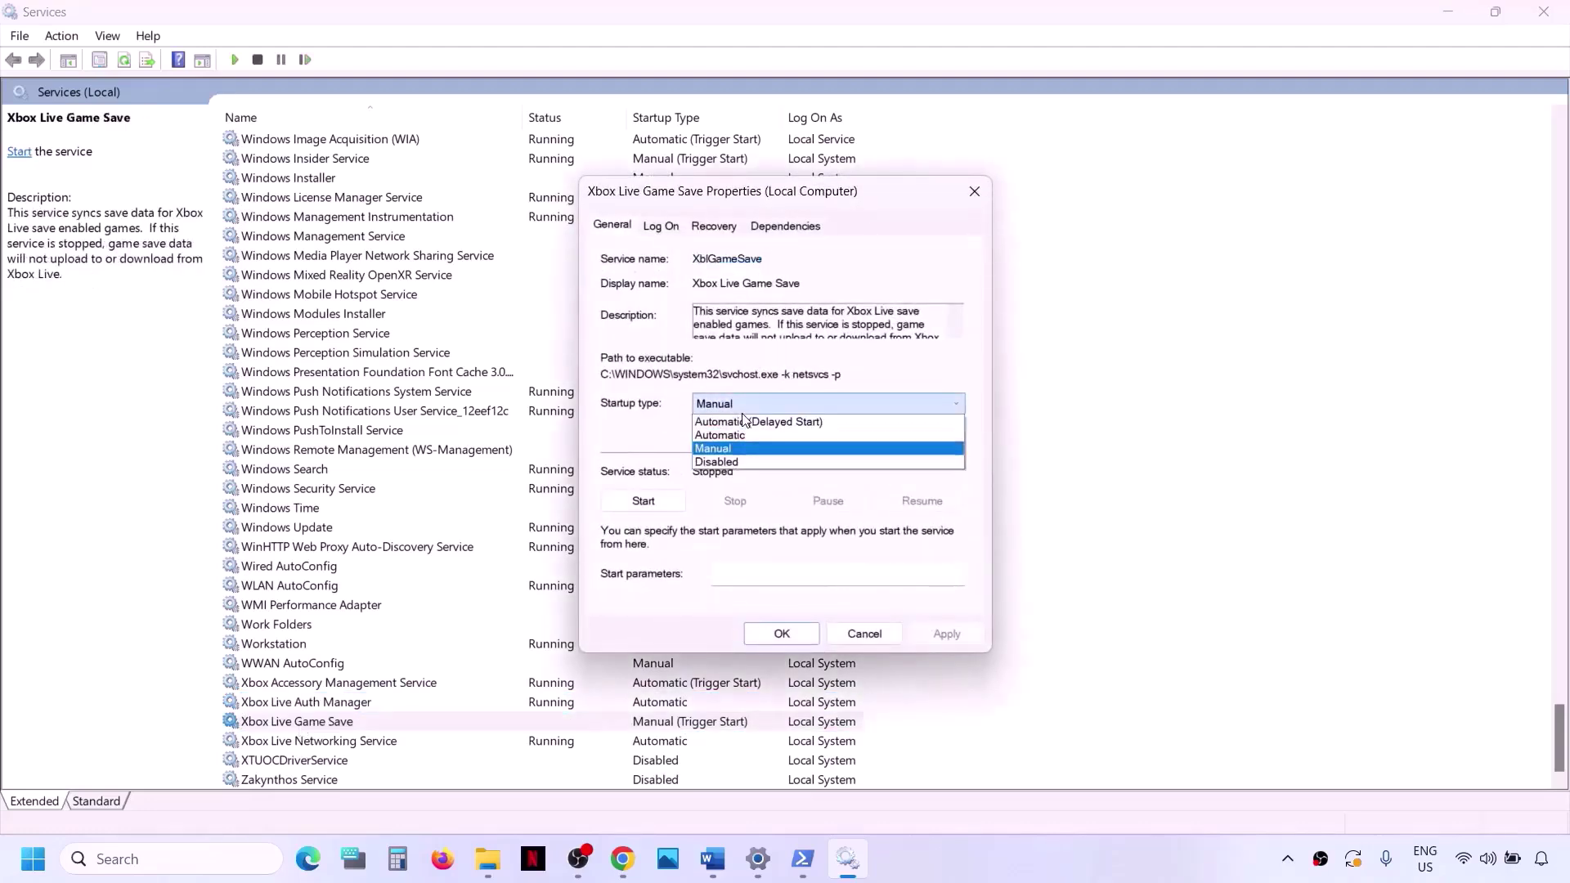
left_click(740, 435)
left_click(928, 634)
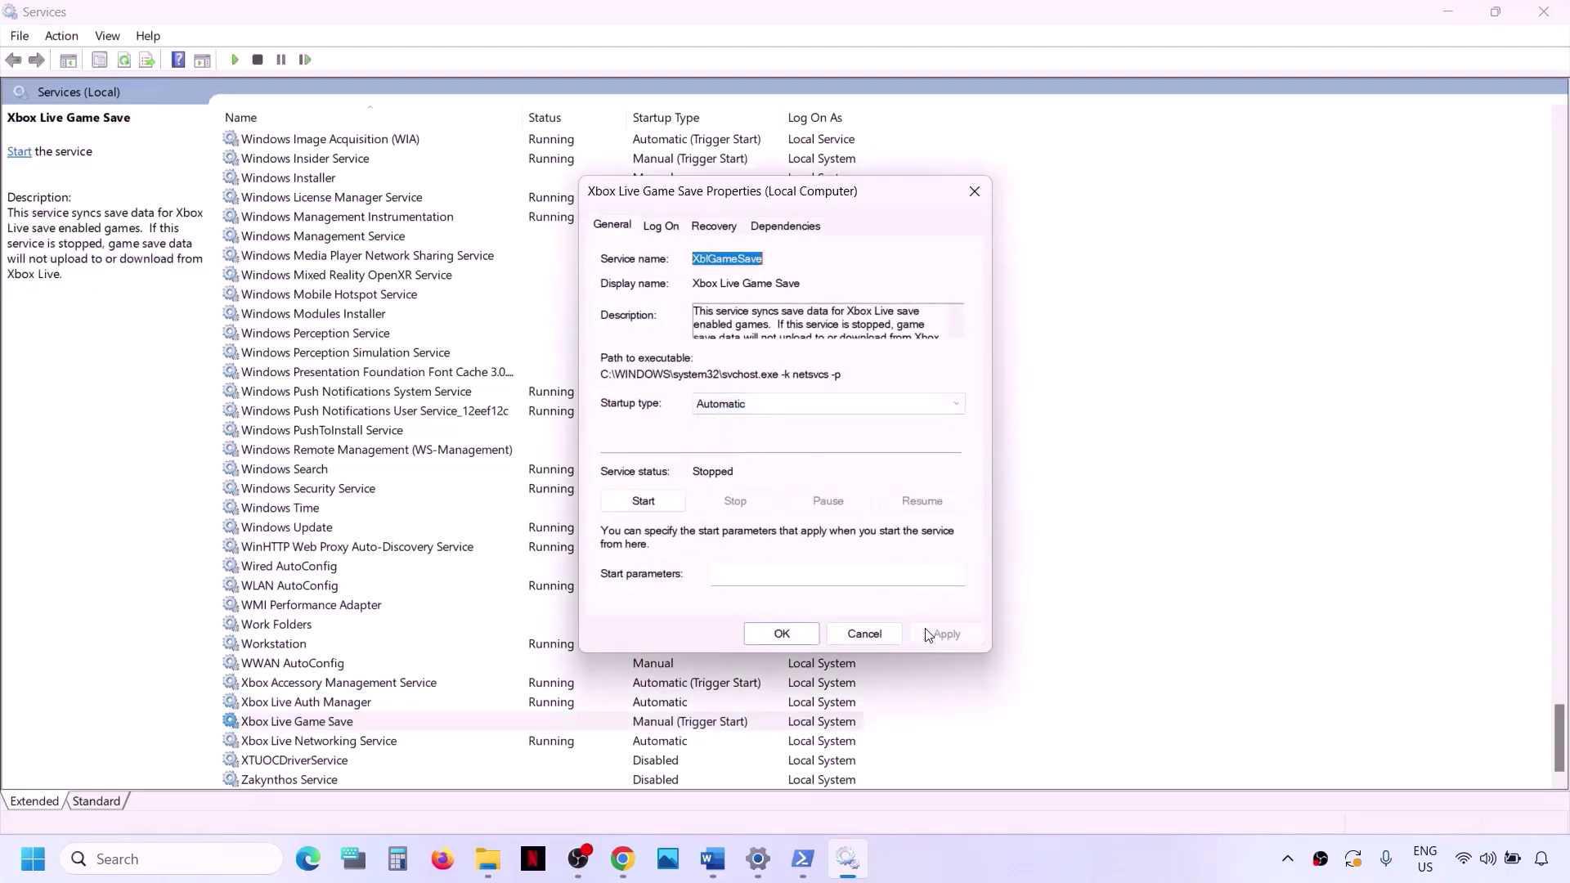
left_click(646, 502)
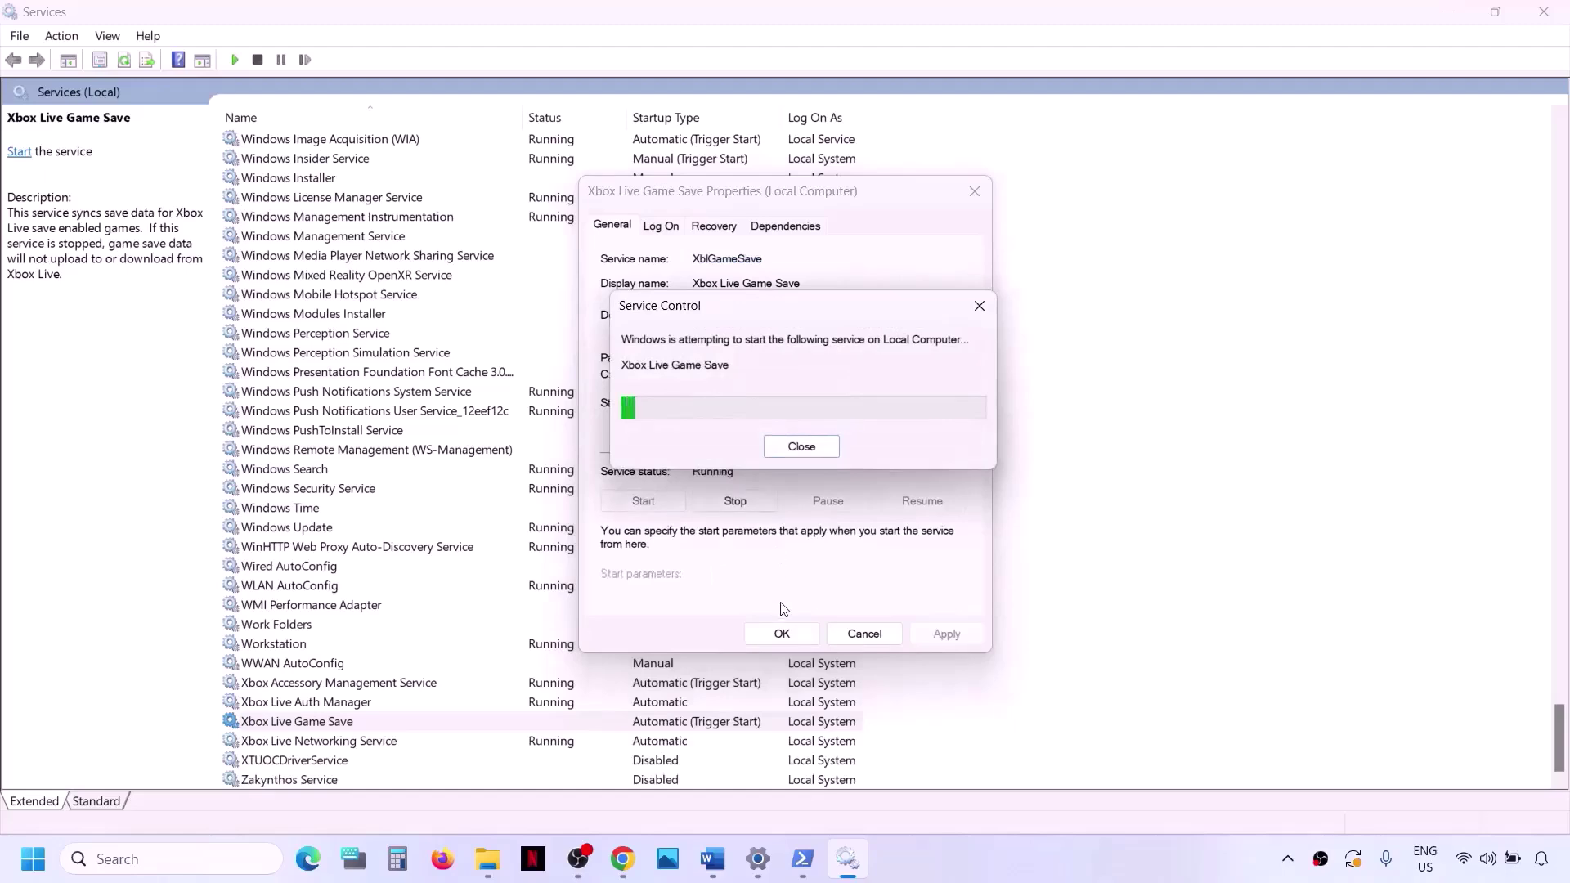
left_click(782, 634)
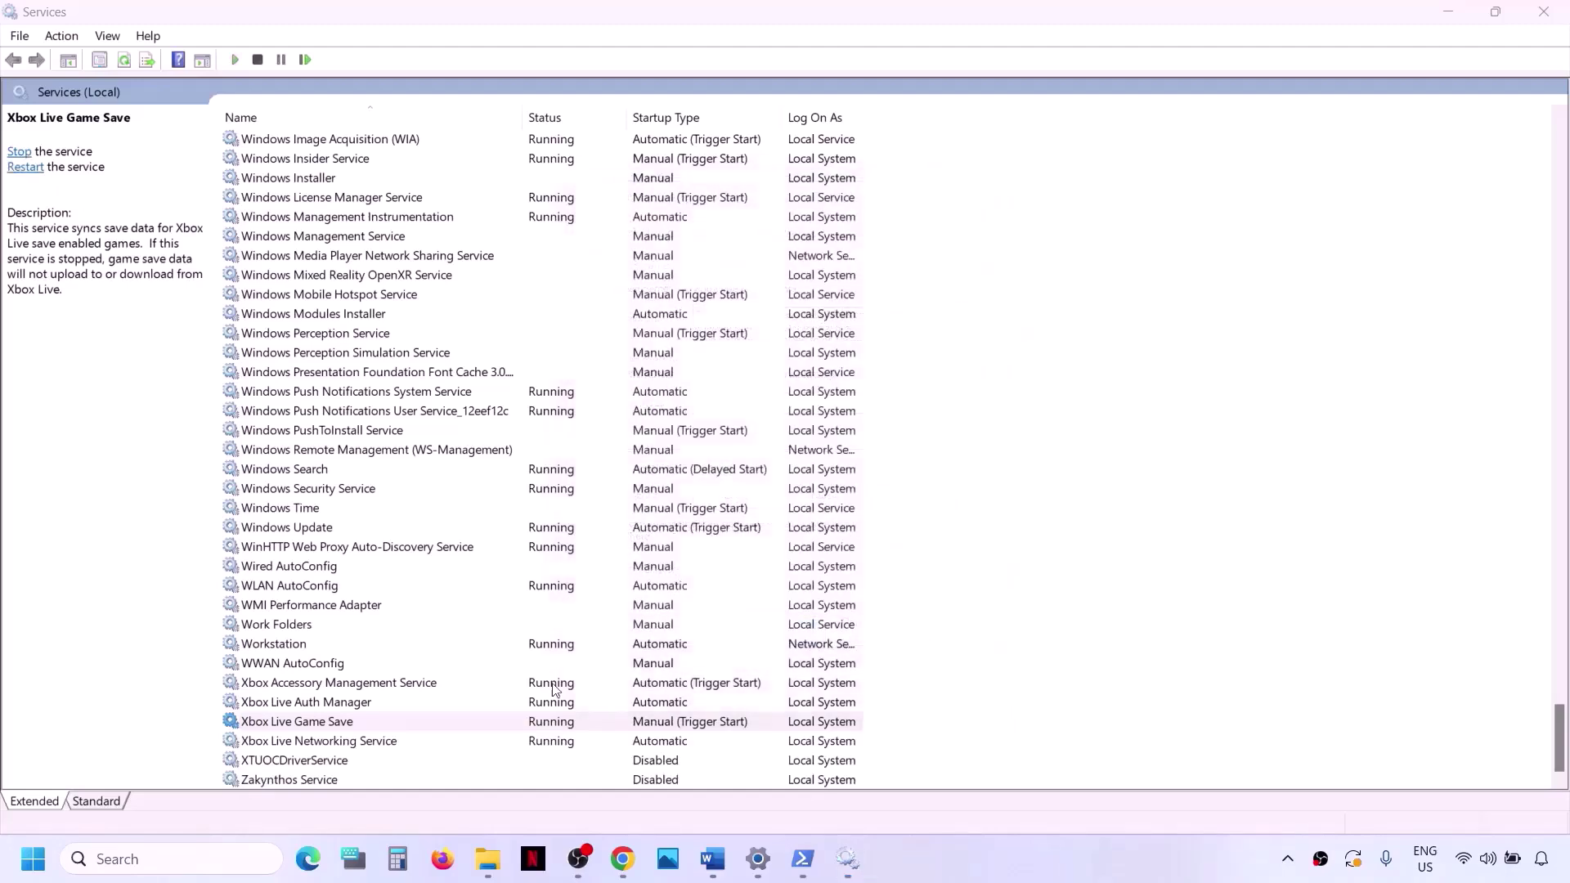
- Set Xbox Live Networking Service to the Automatic startup type and save its properties
double_click(357, 746)
left_click(739, 403)
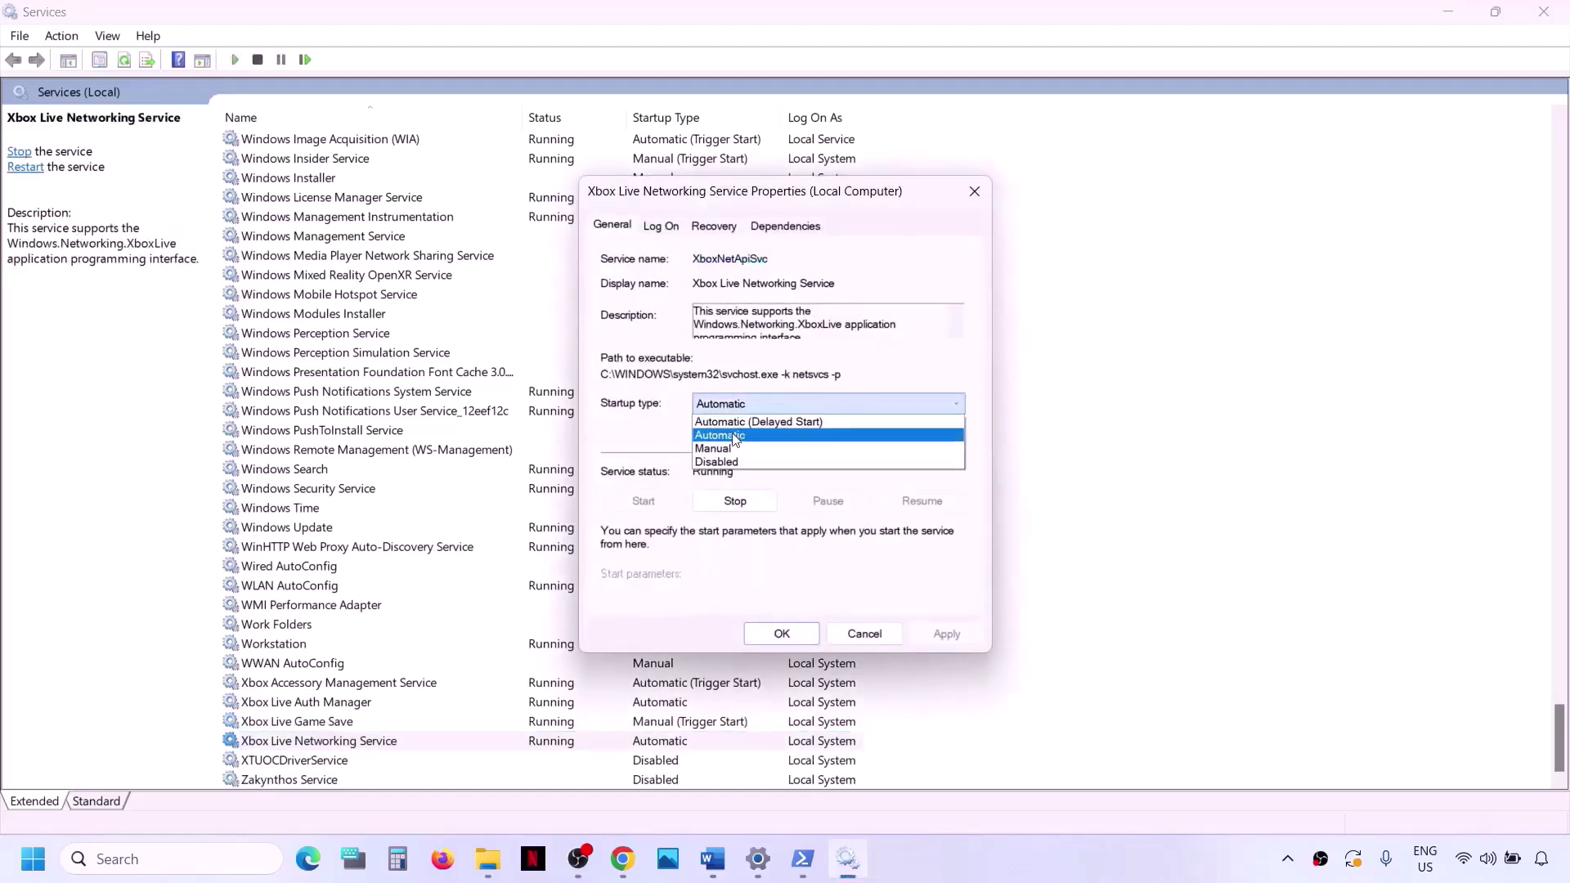
left_click(733, 436)
left_click(918, 641)
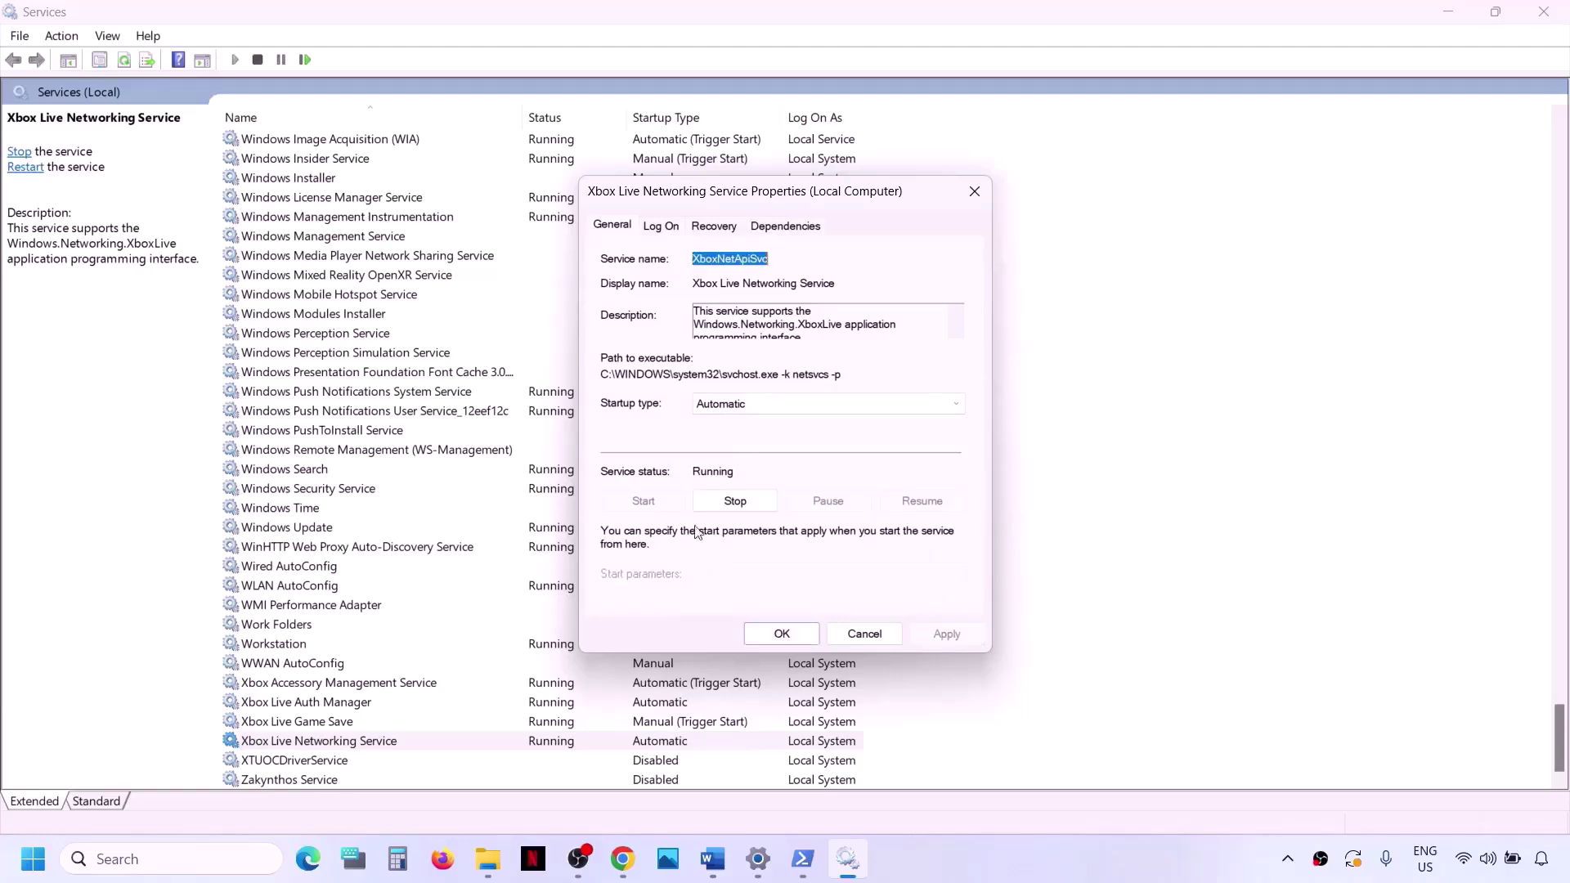
left_click(789, 634)
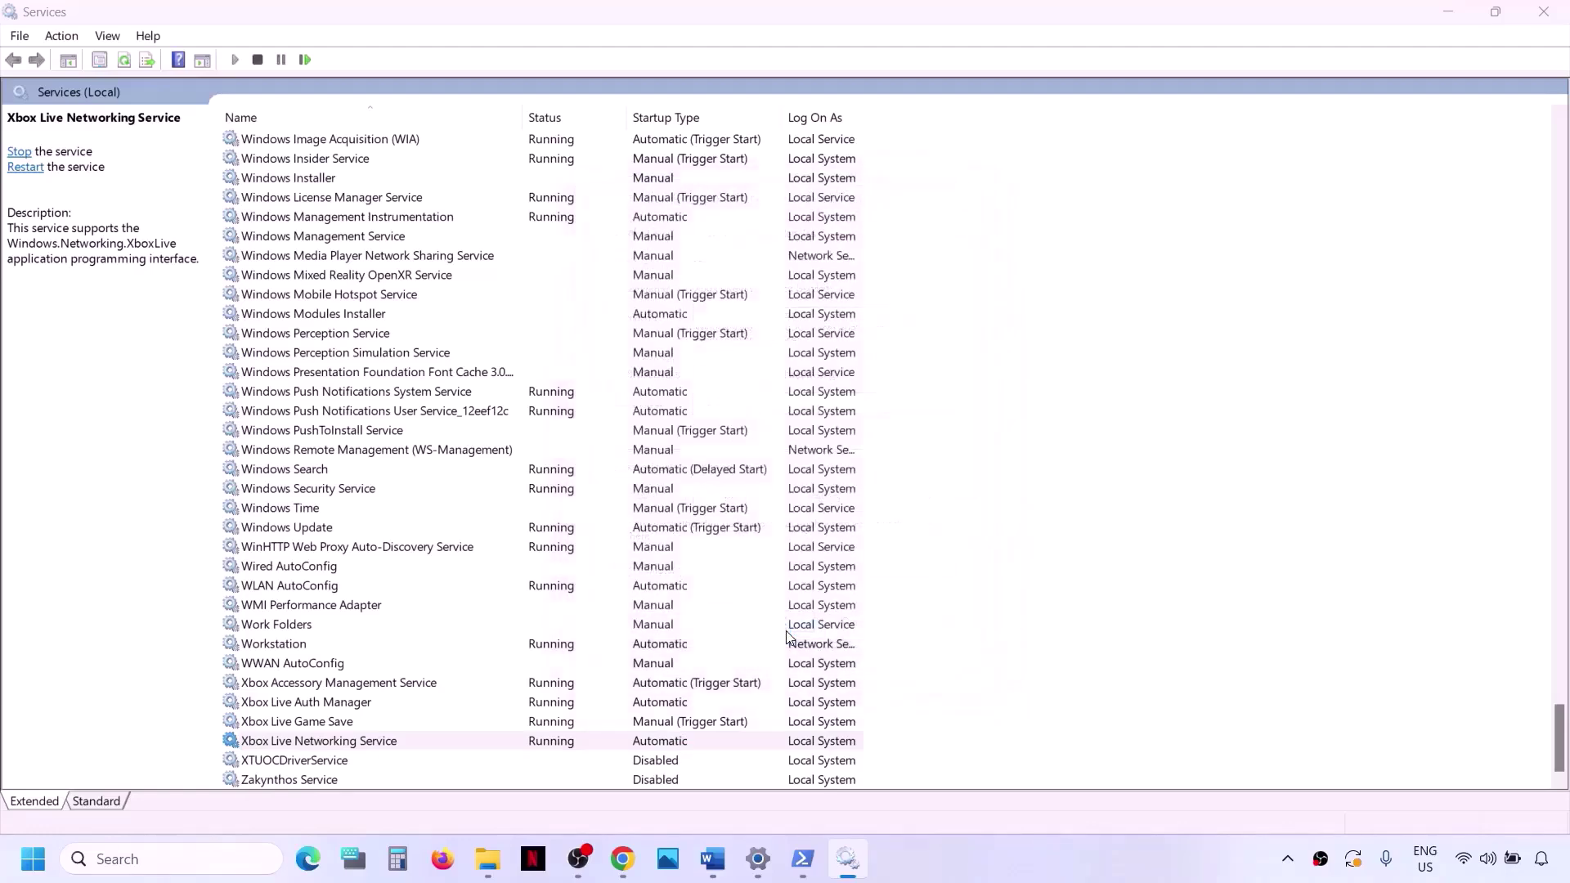
- Set the Windows Update service's startup type to Automatic, then apply and close its properties
left_click(316, 534)
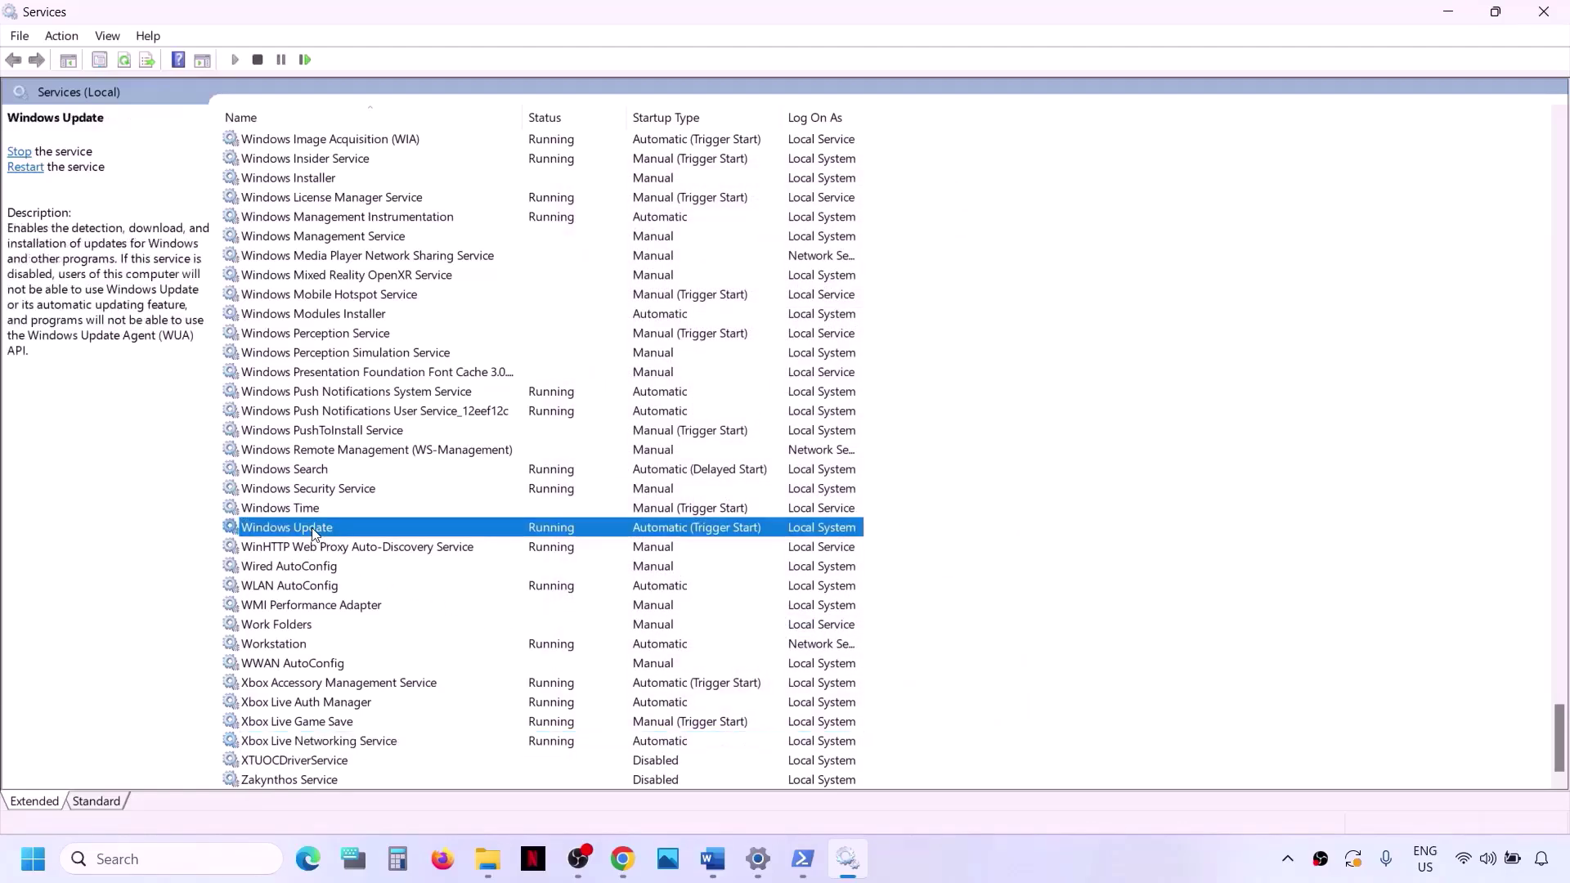
double_click(355, 534)
left_click(786, 401)
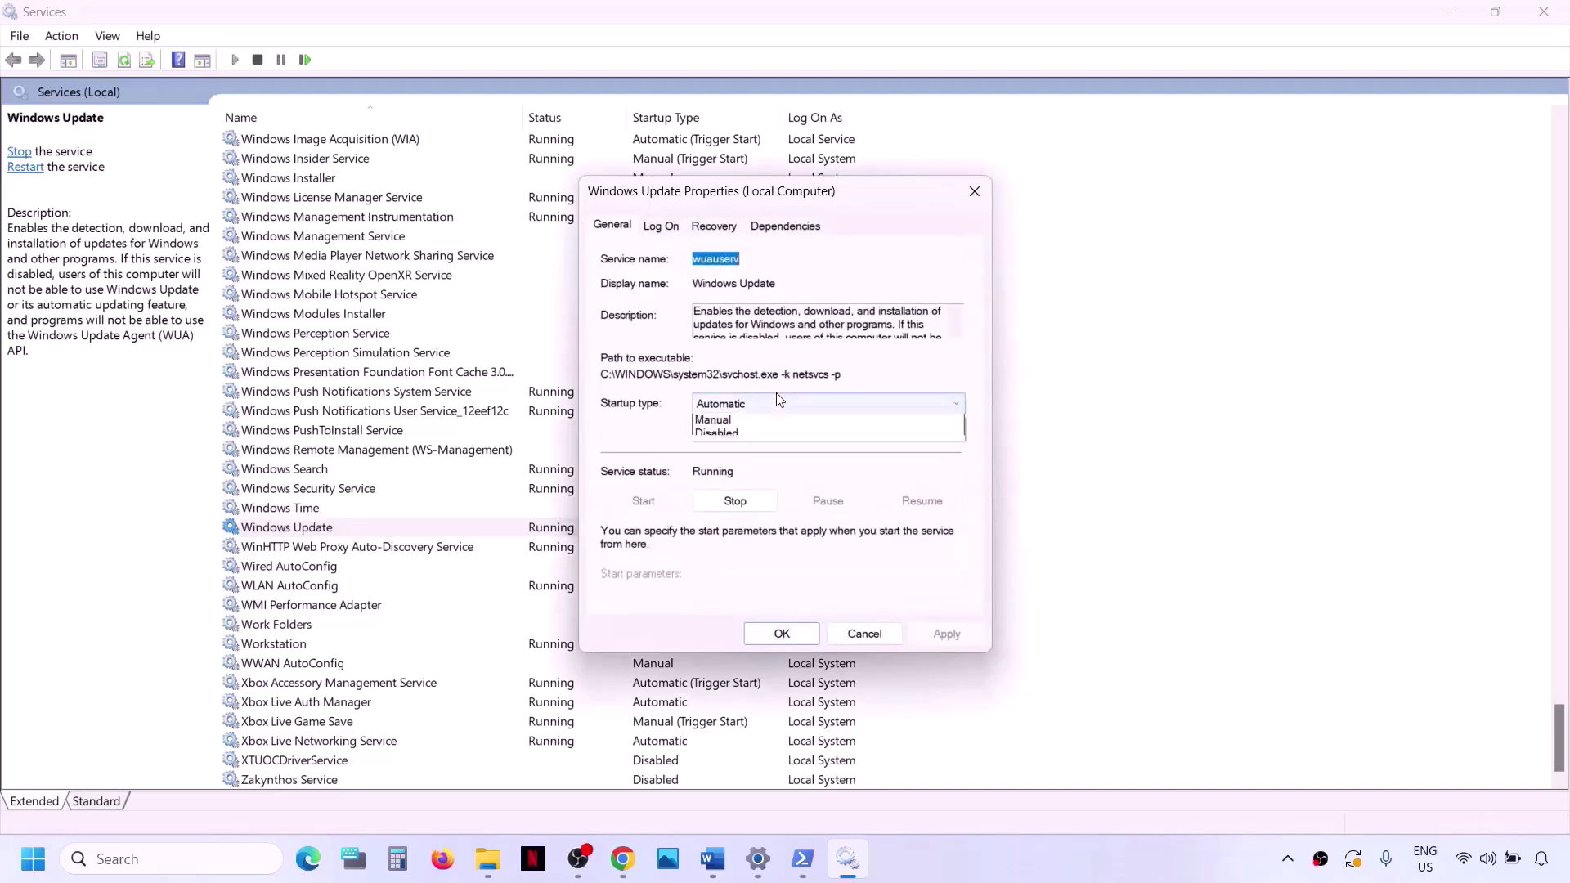
left_click(764, 436)
left_click(955, 639)
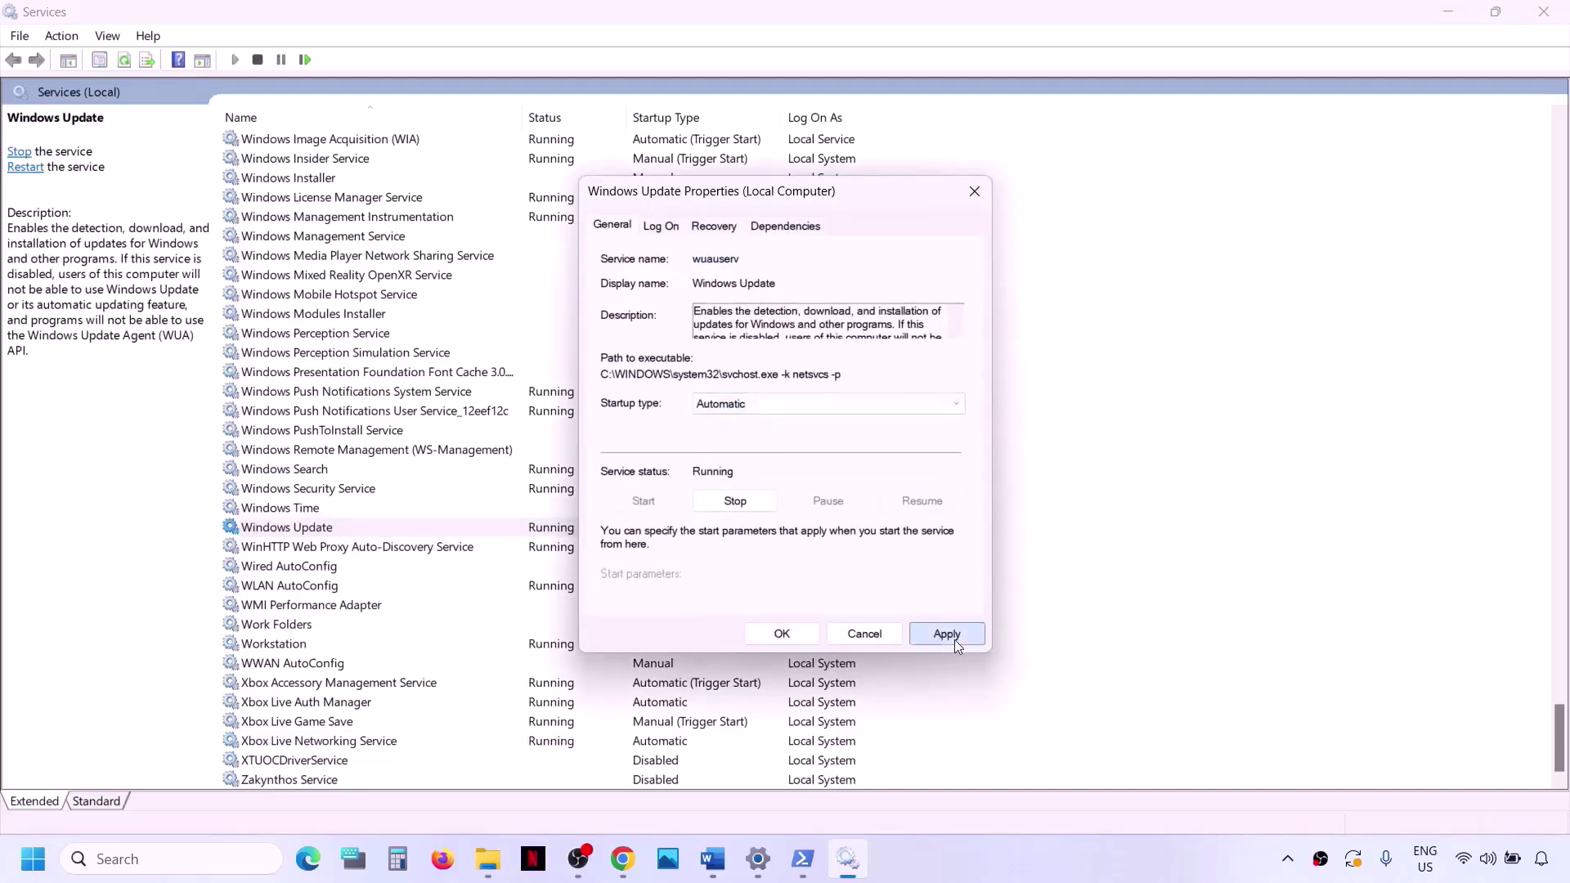
left_click(779, 633)
- Check the properties of the first Gaming Services entry, then restart both Gaming Services entries in the services list
left_click(347, 450)
key("g")
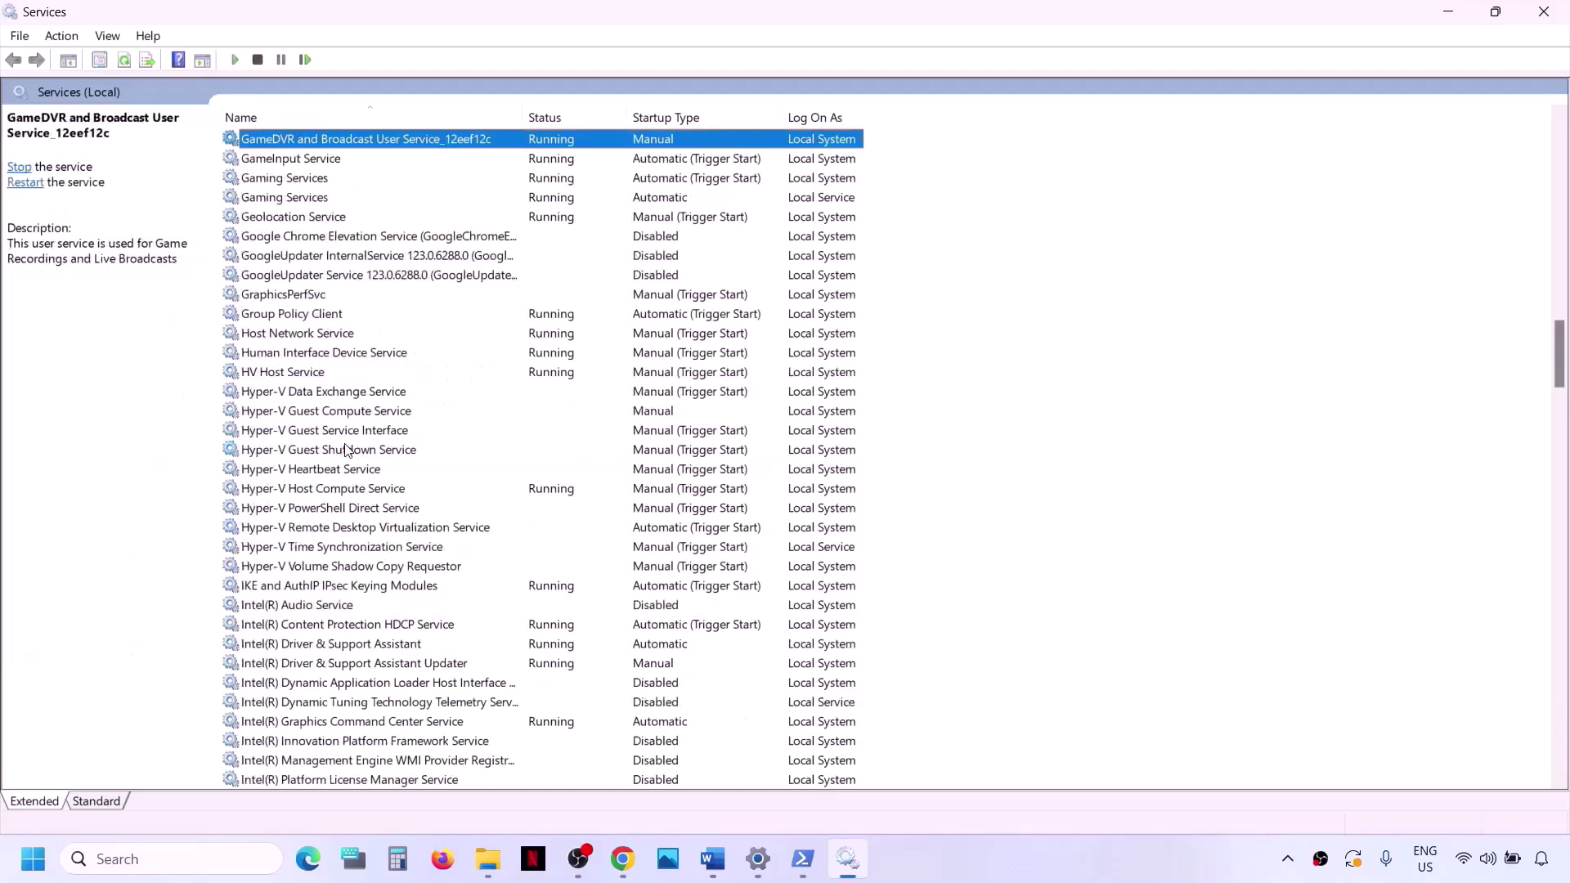
left_click(306, 182)
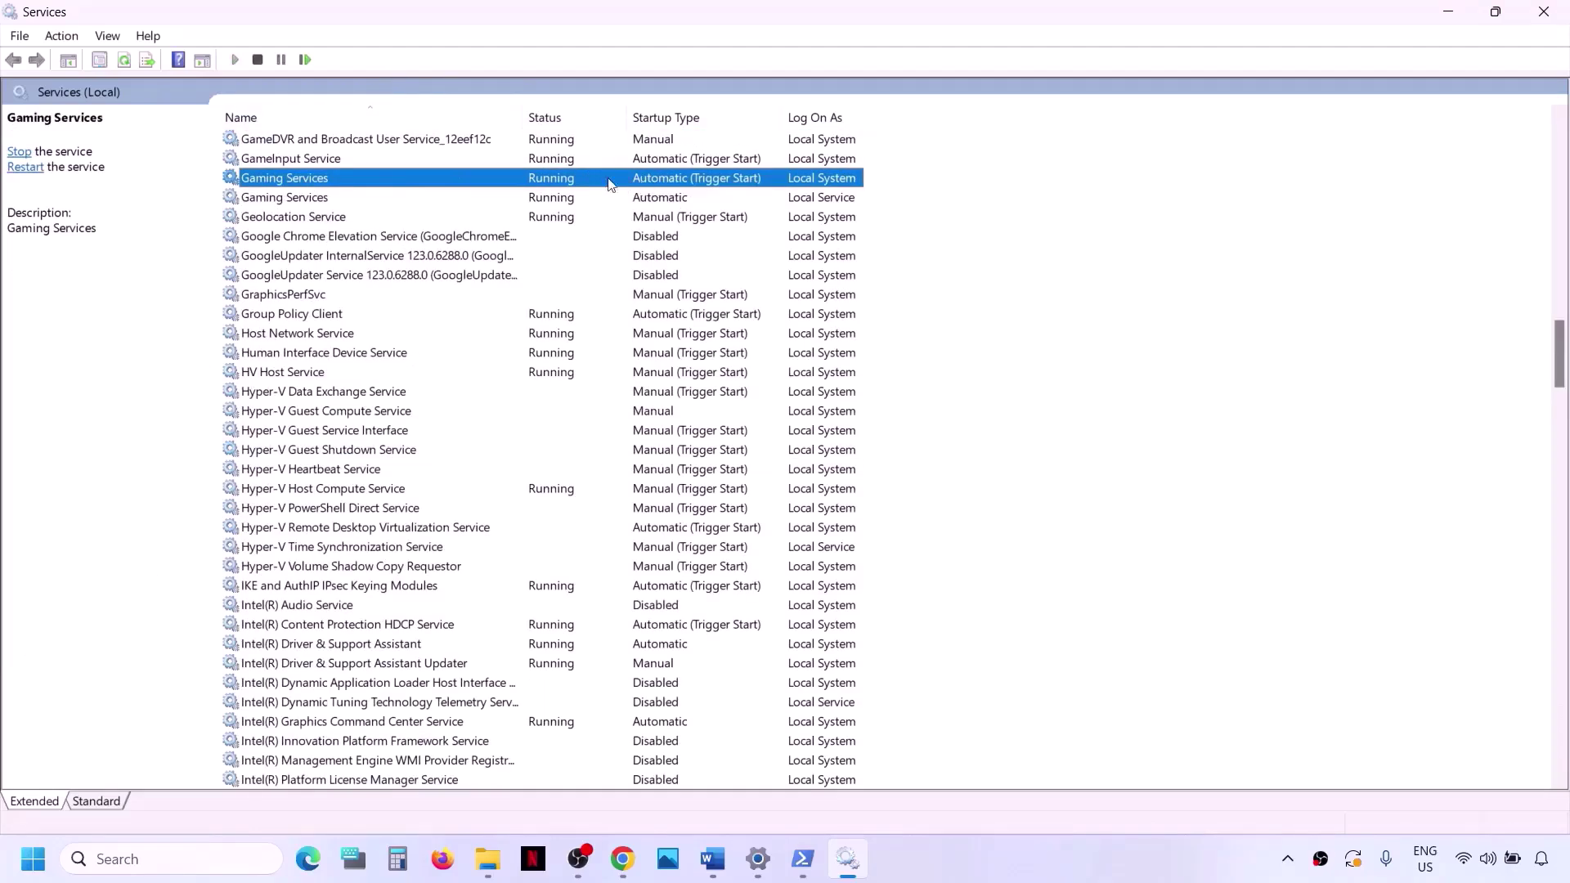
double_click(533, 181)
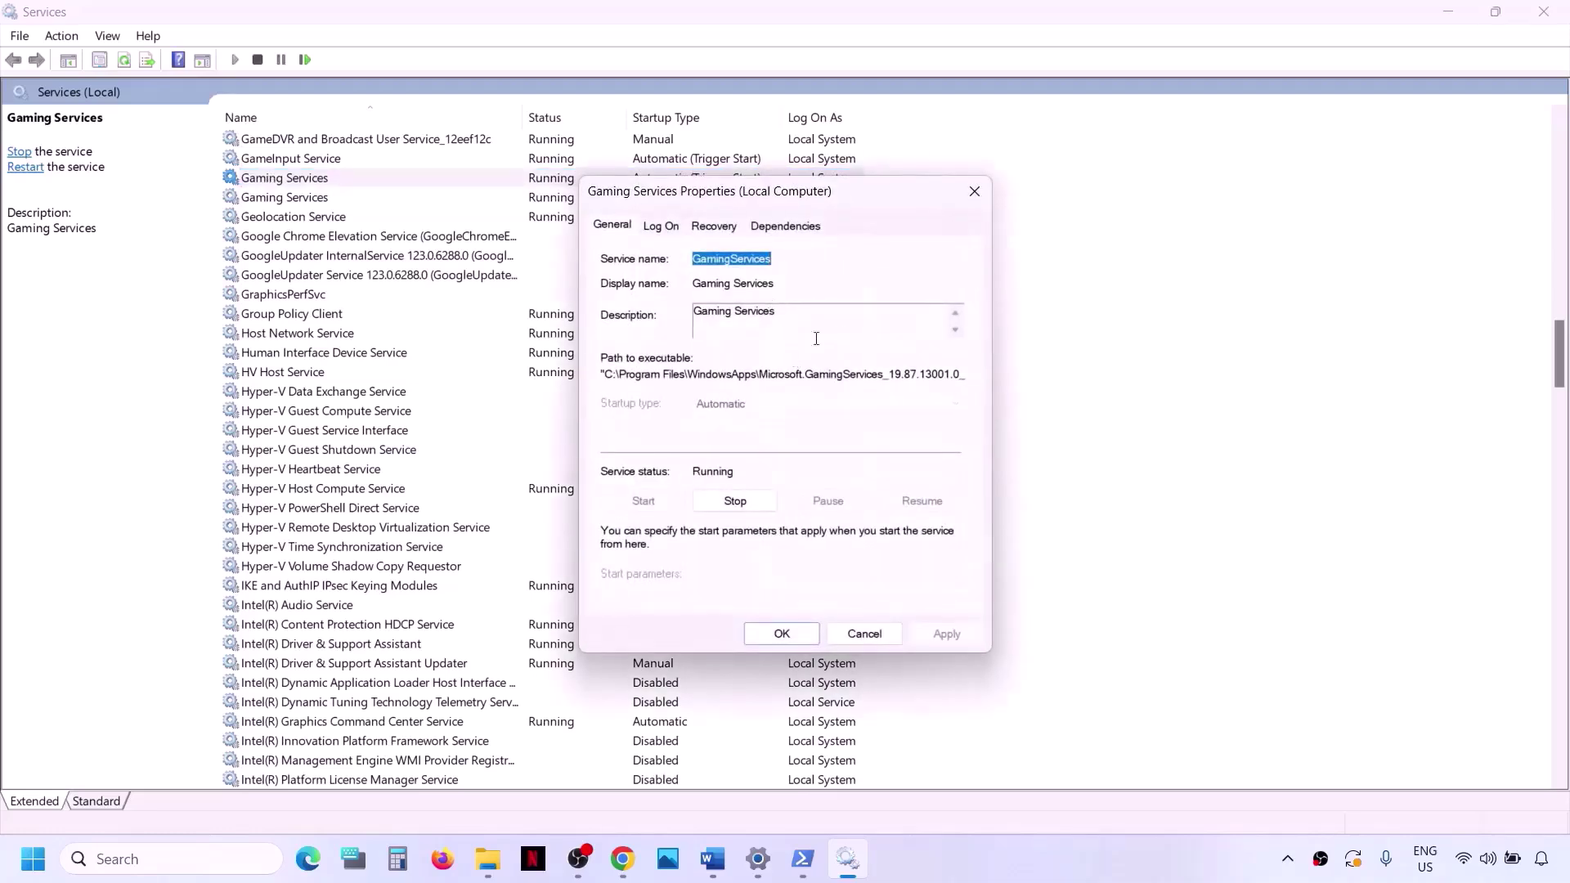
left_click(980, 190)
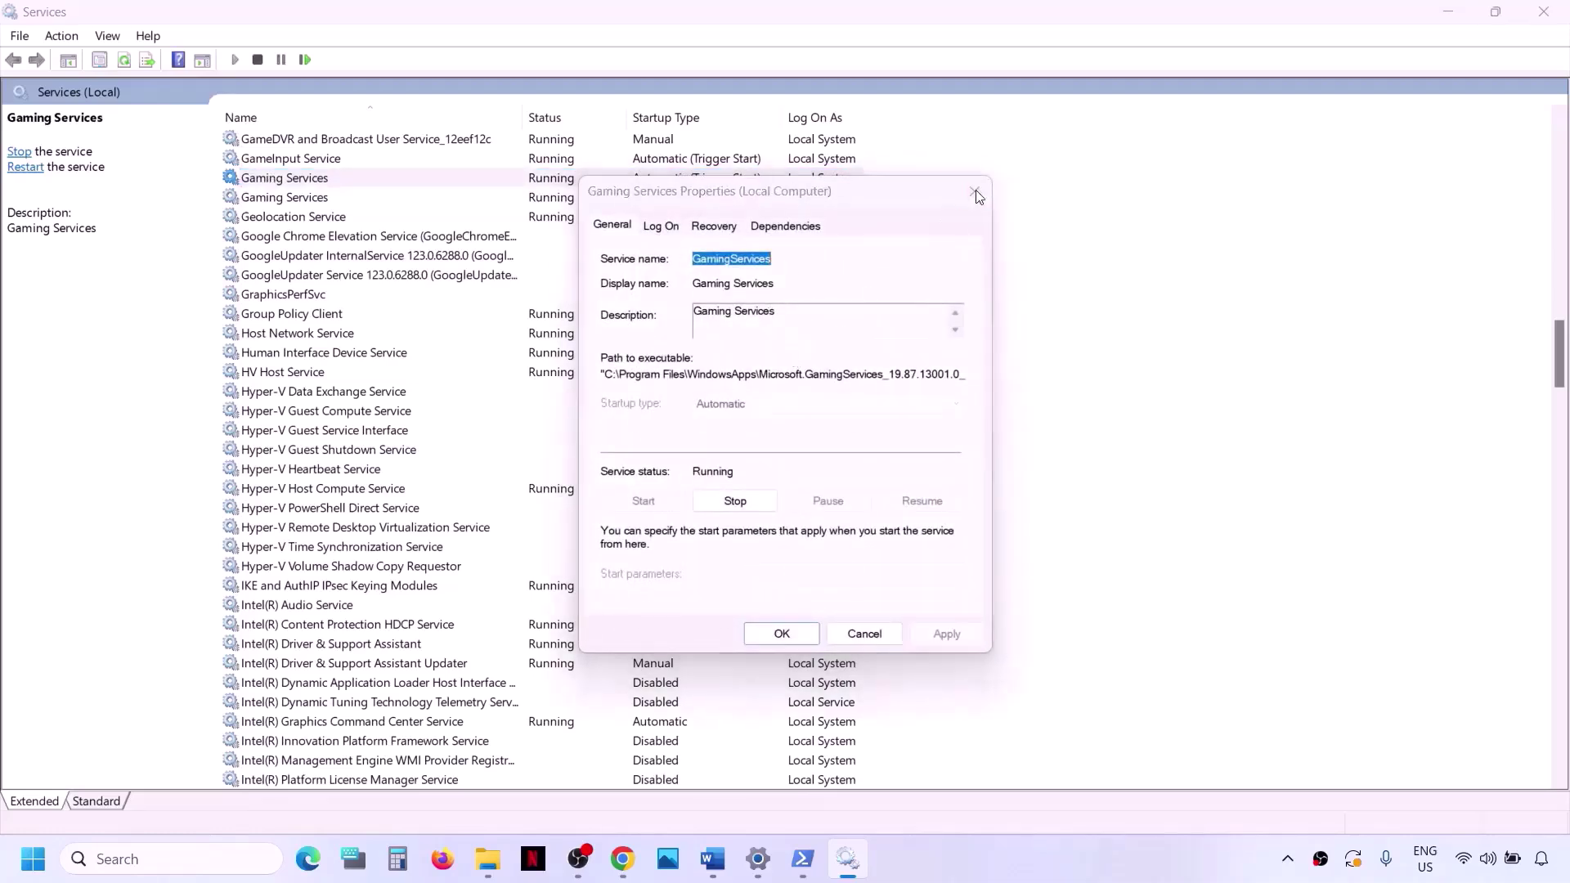
right_click(551, 187)
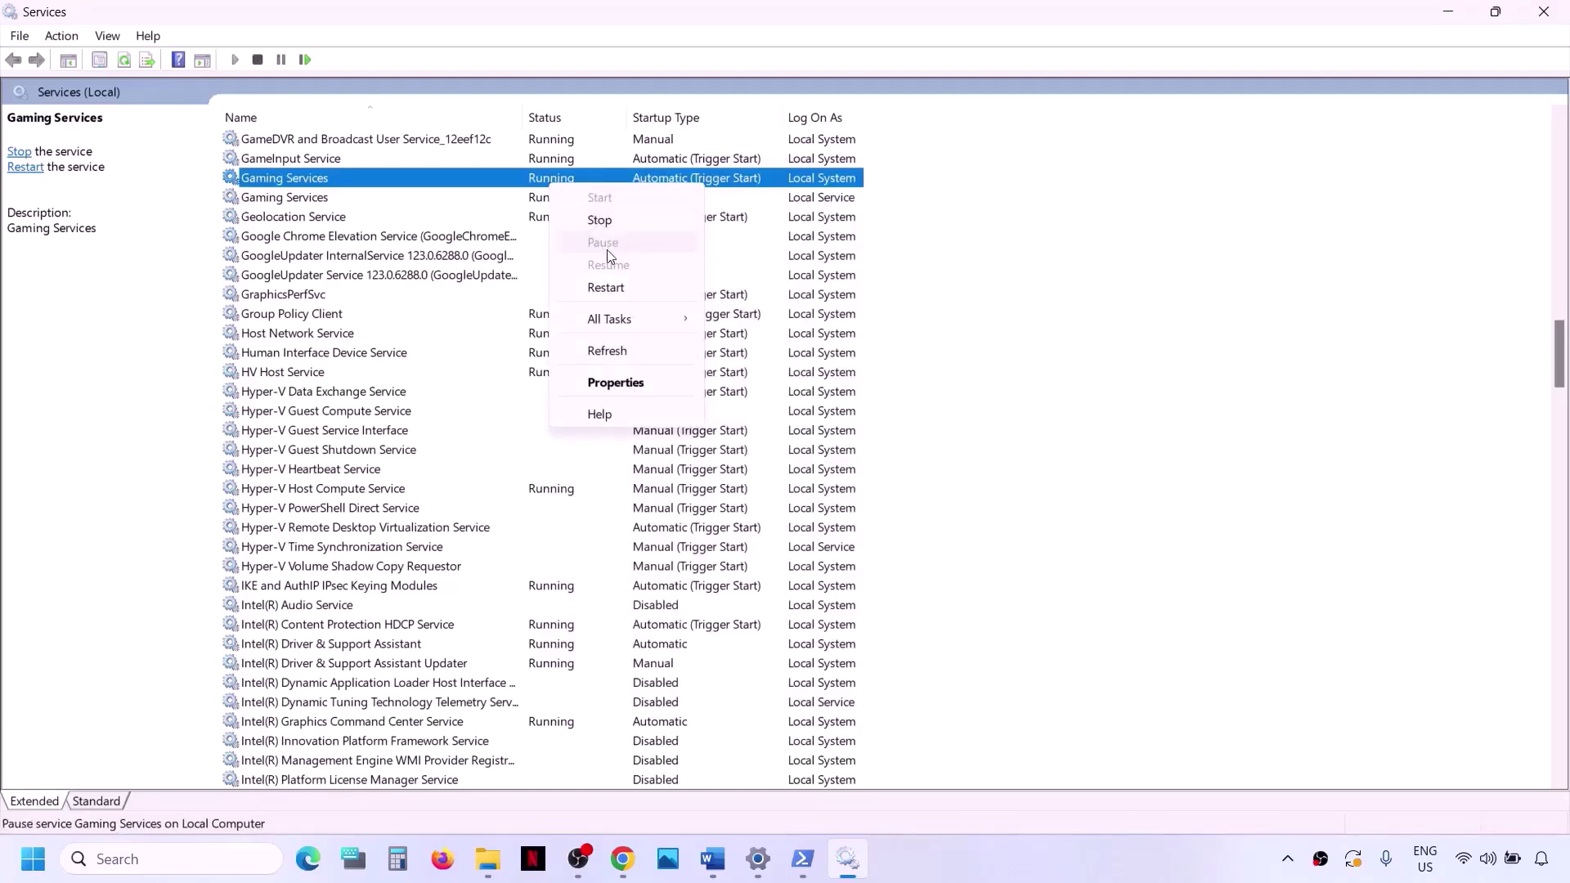
left_click(606, 288)
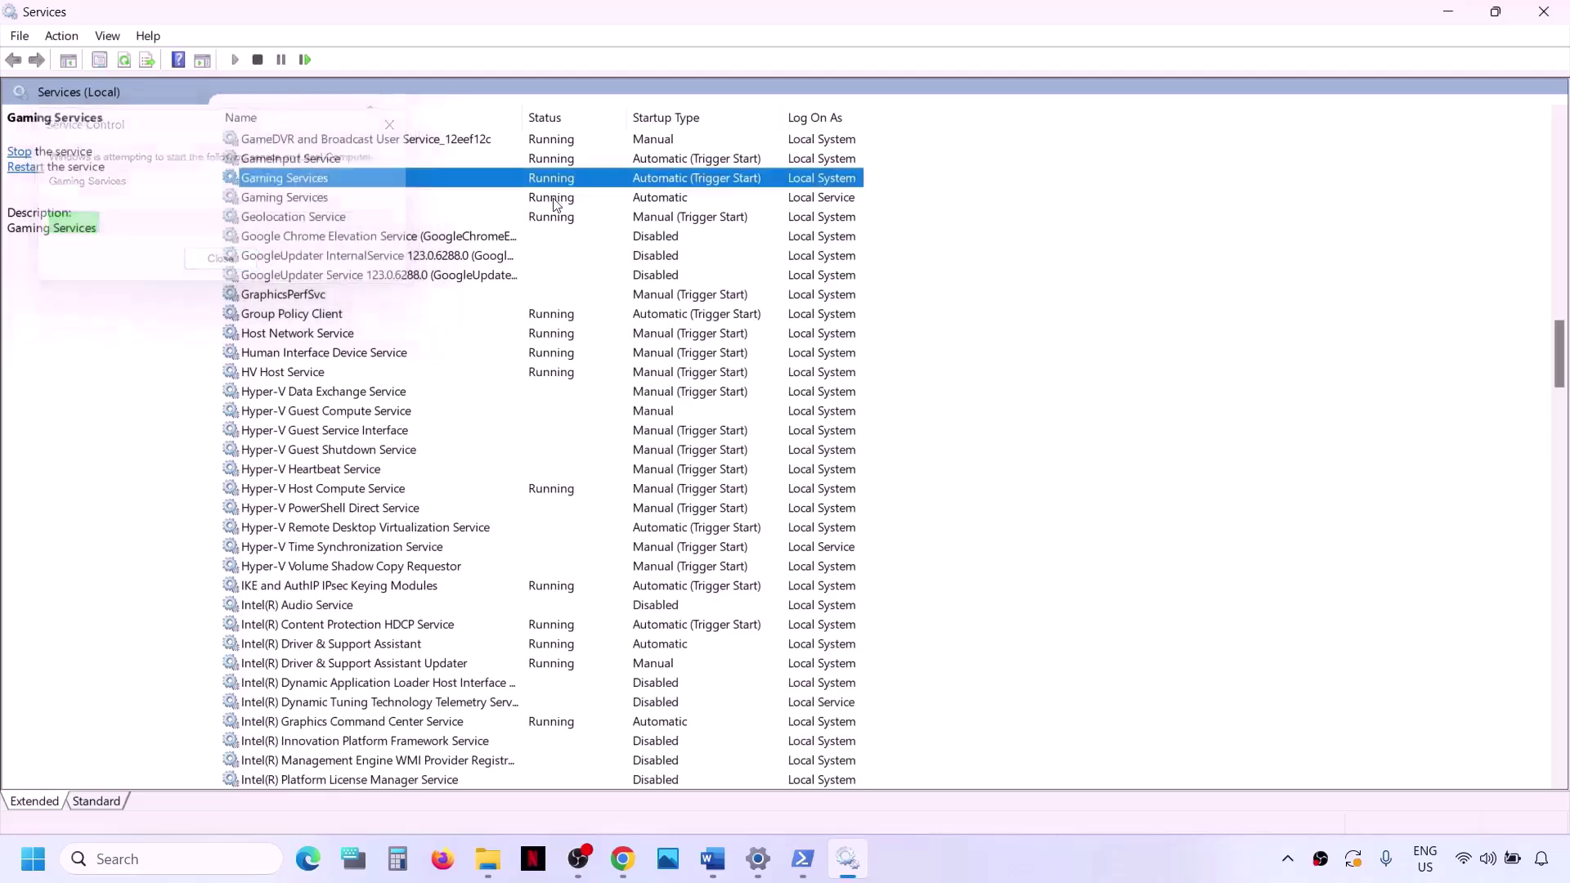
right_click(554, 204)
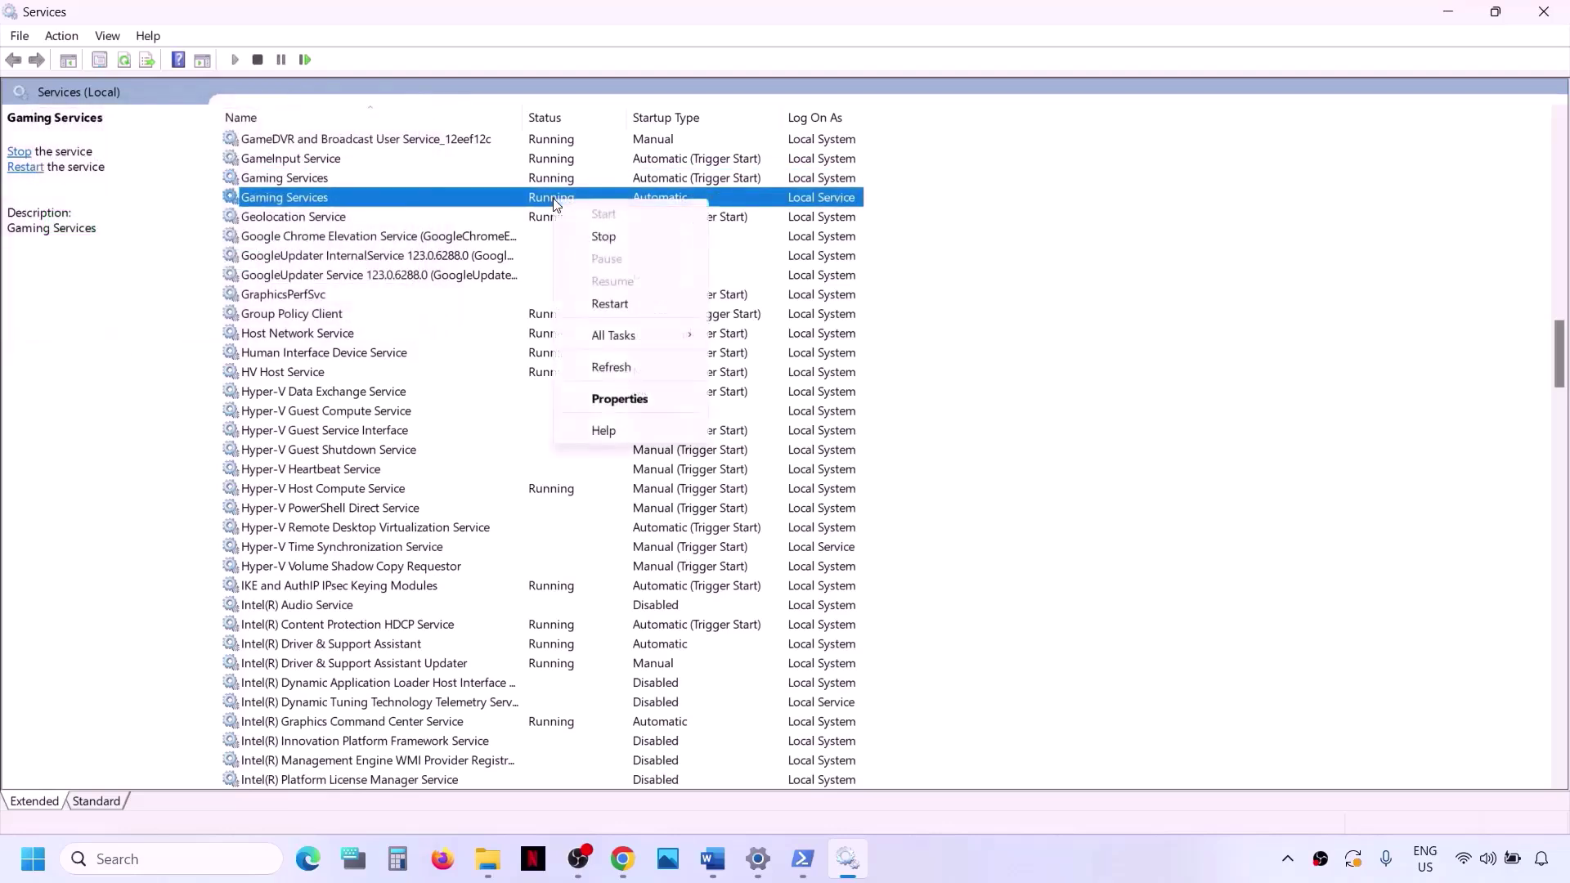
left_click(619, 302)
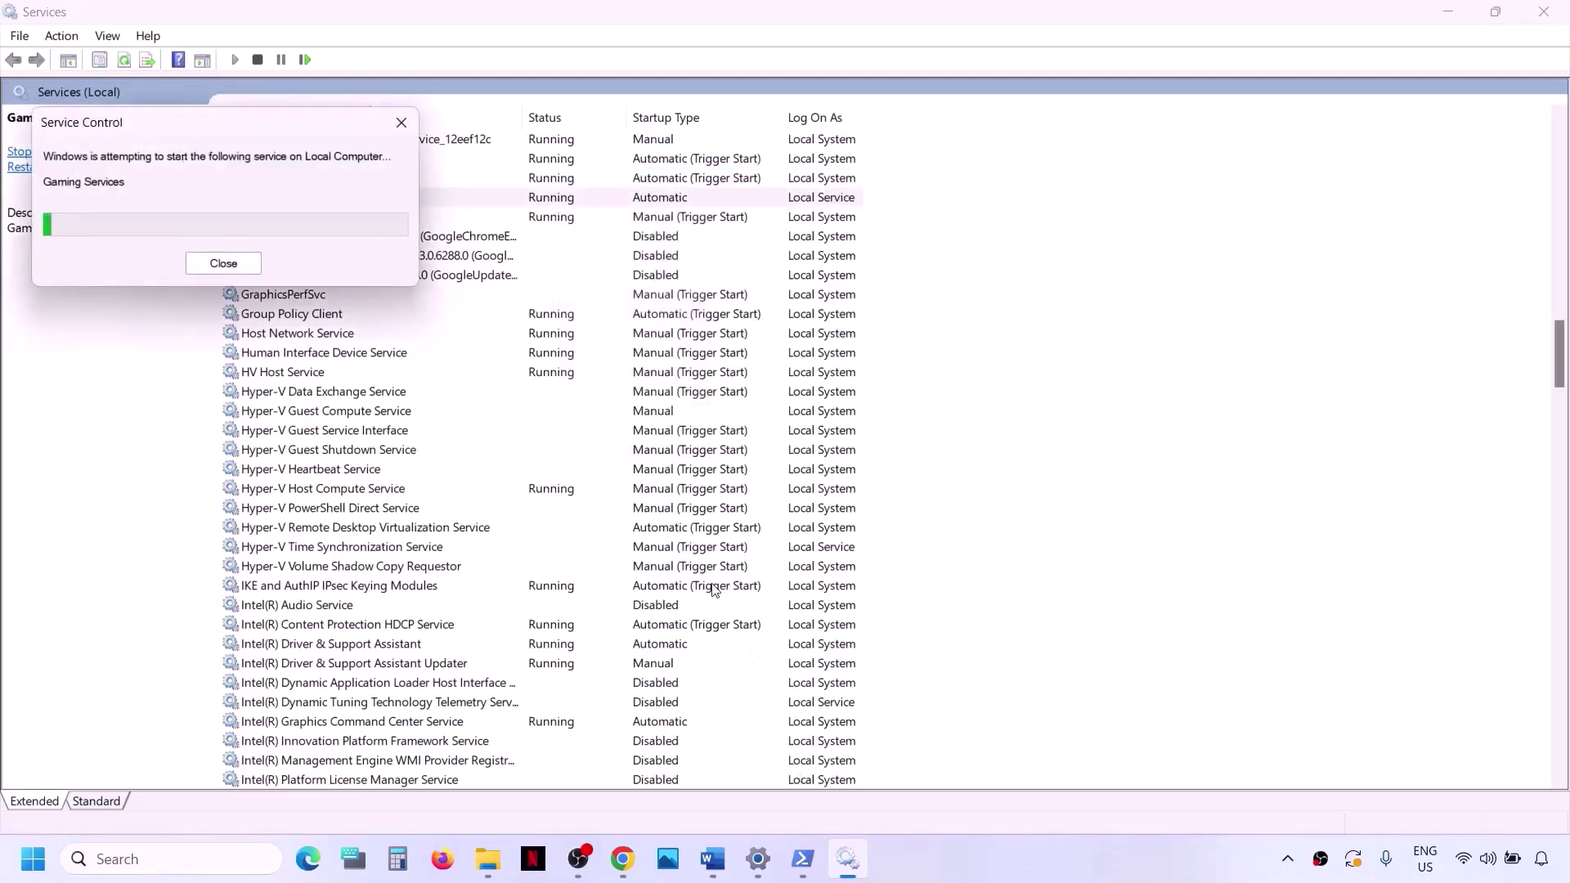
- Set the Microsoft Store Install Service's startup type to Automatic, apply it, and close its properties
left_click(390, 501)
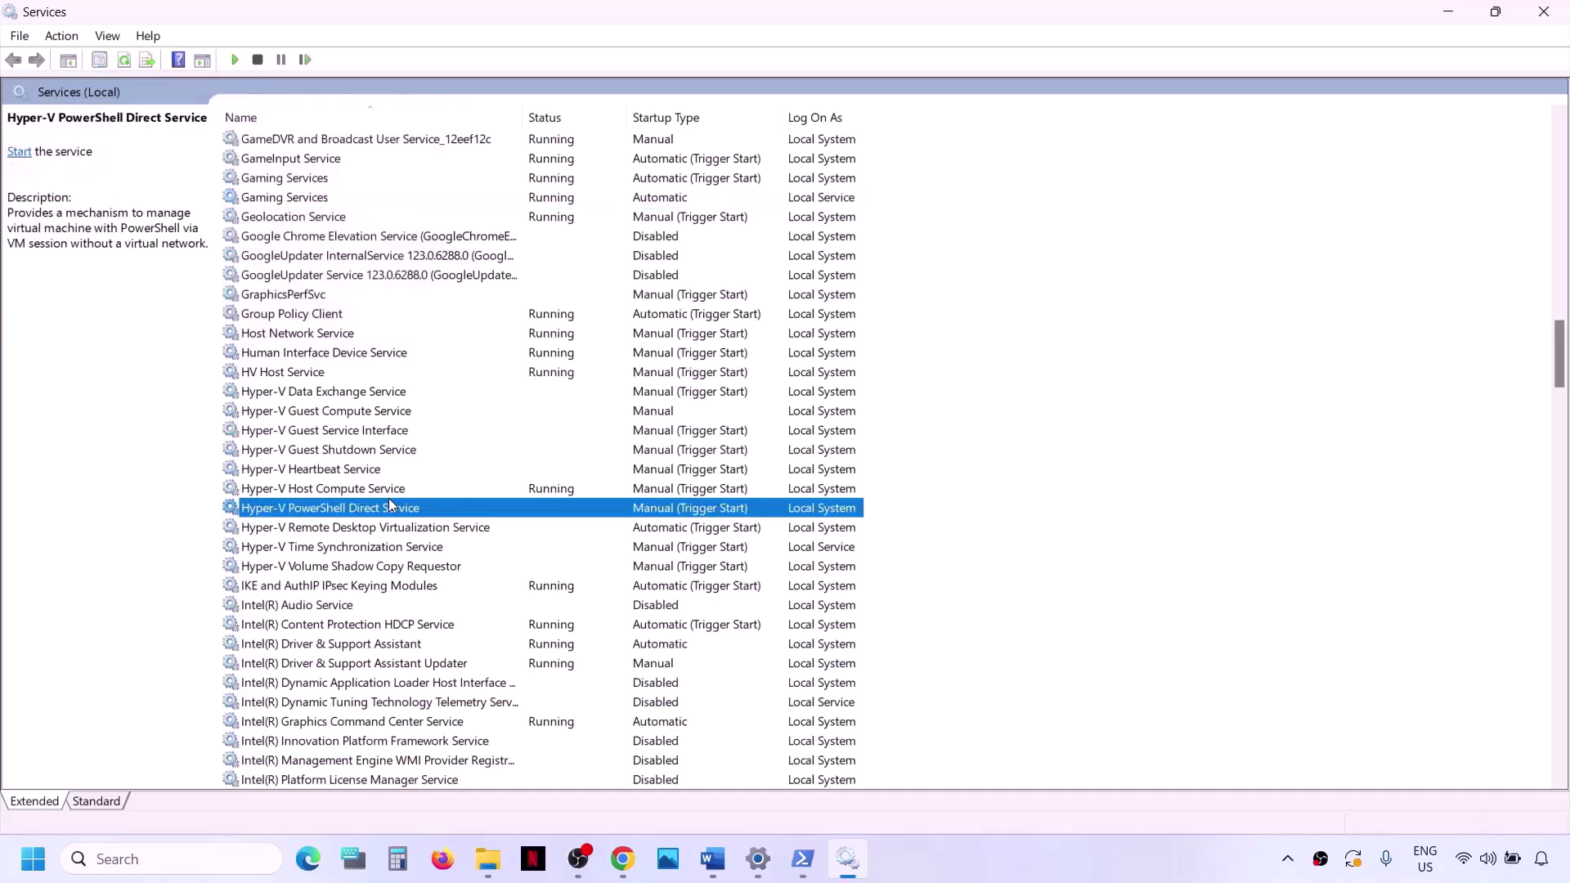
key("m")
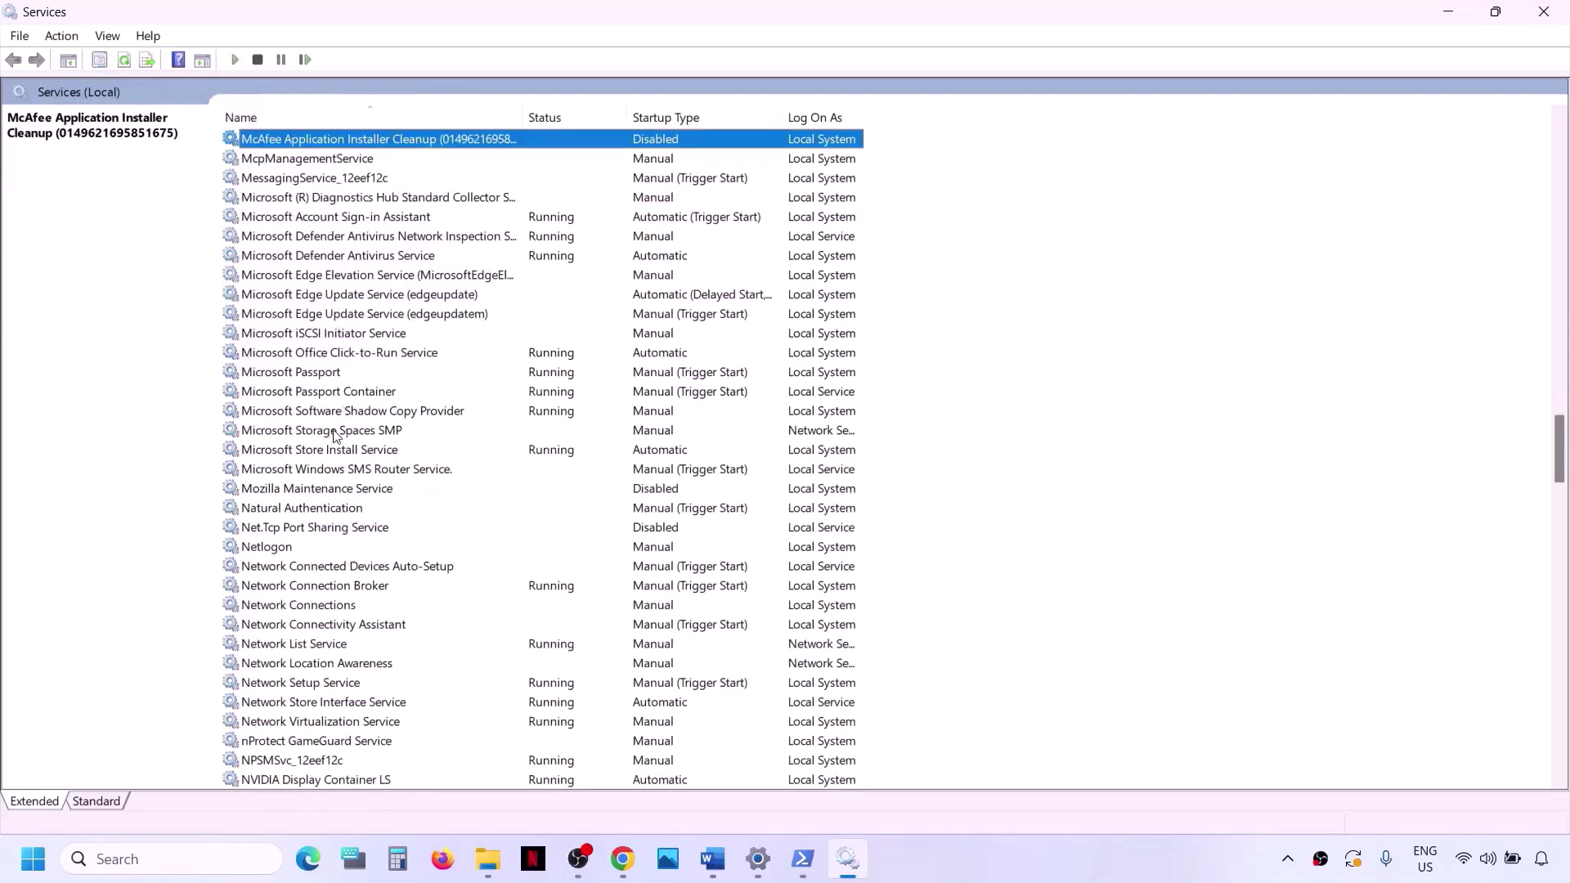
left_click(329, 452)
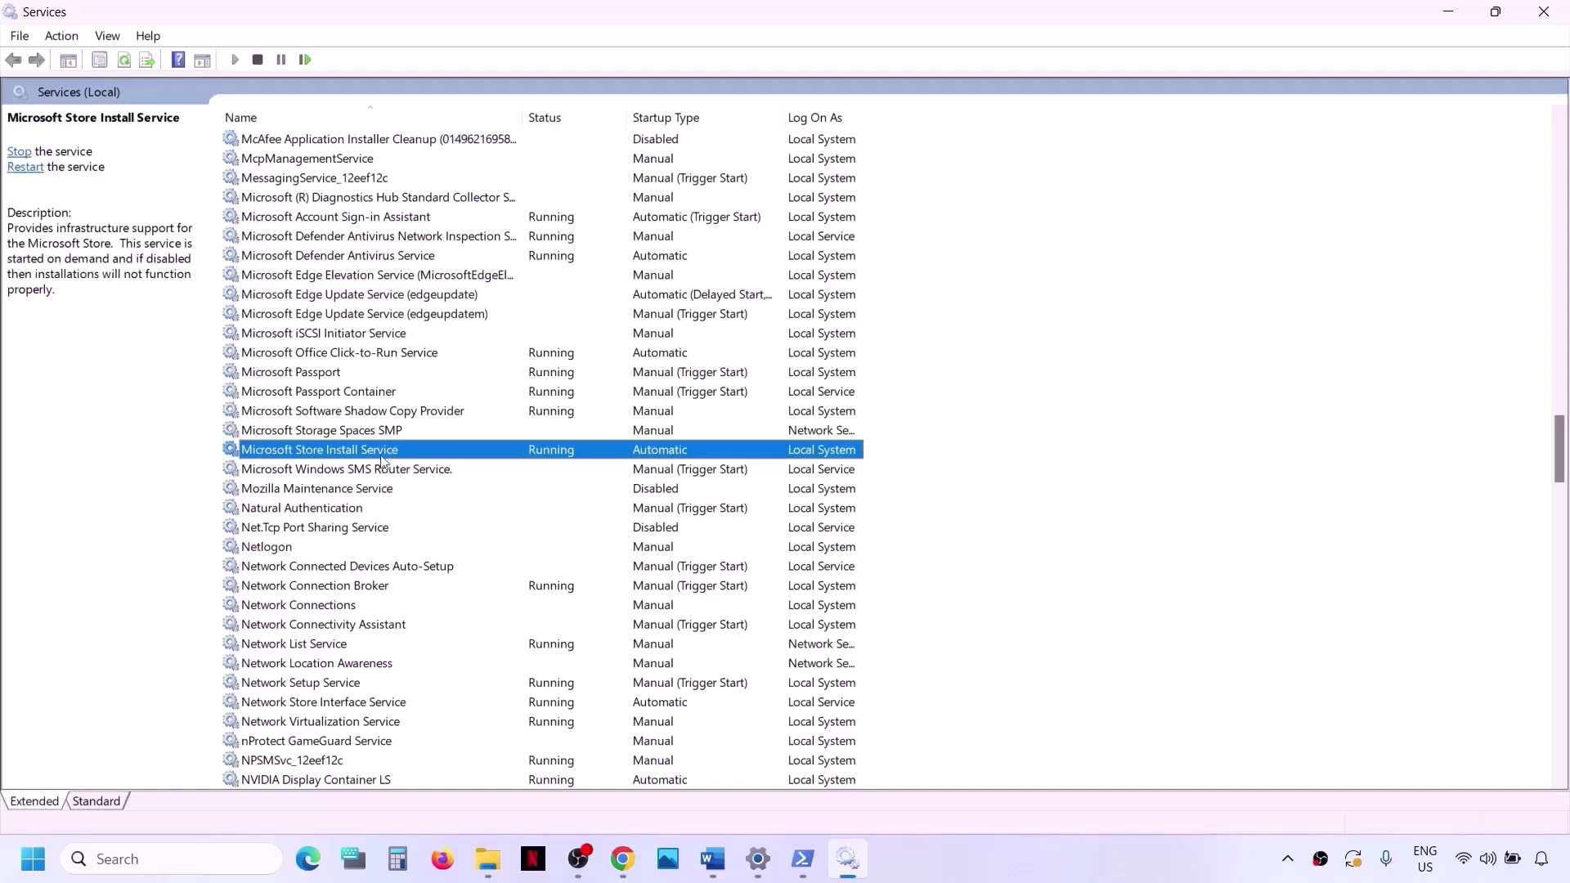
double_click(426, 458)
left_click(736, 403)
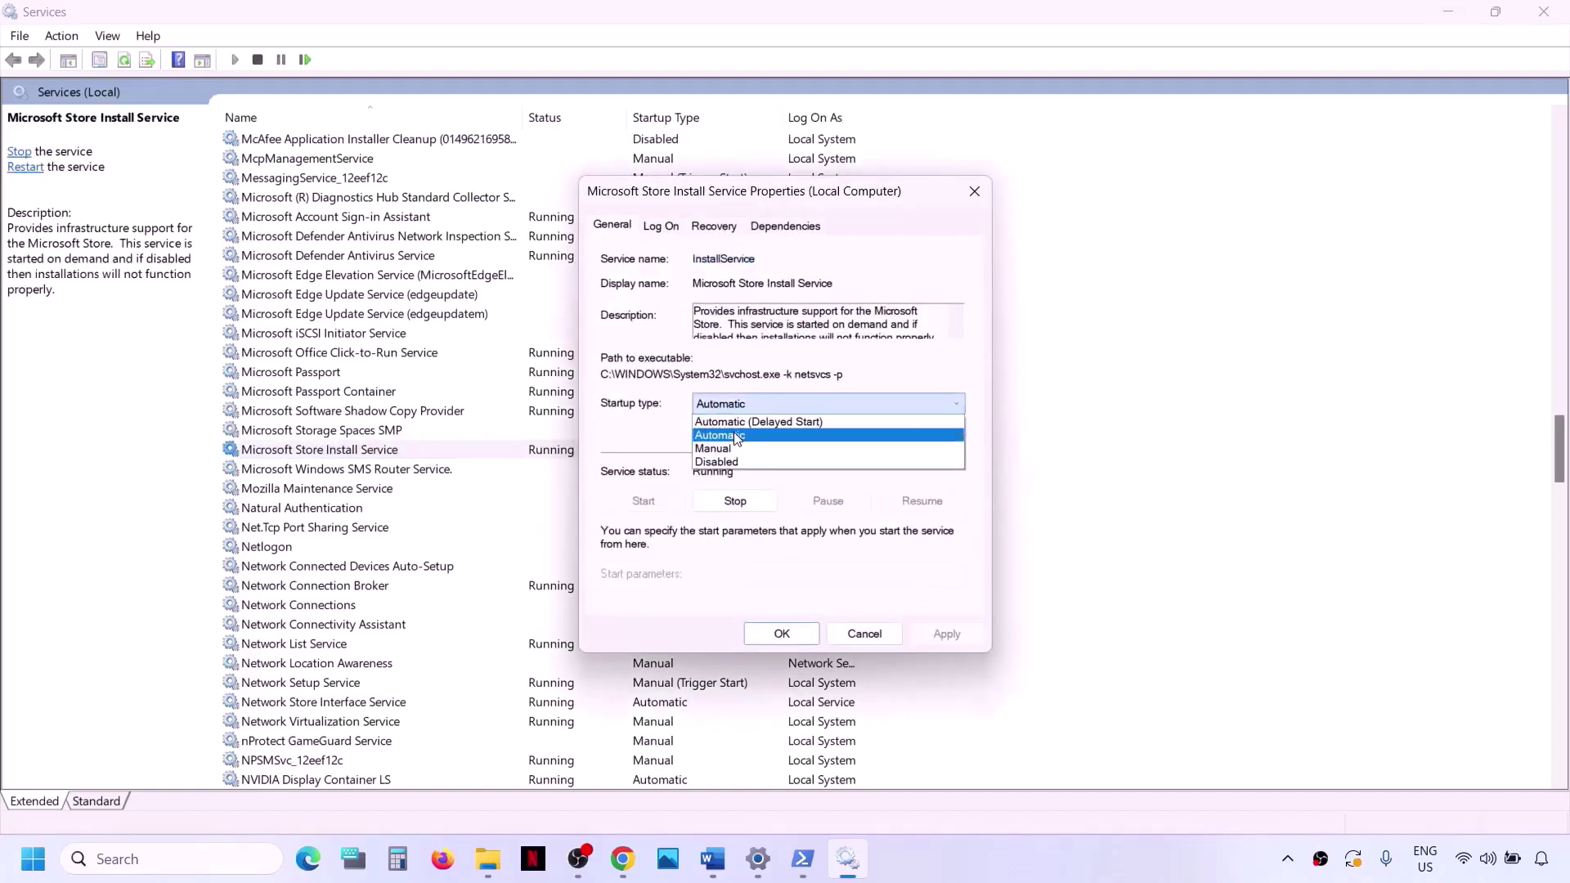
left_click(735, 435)
left_click(947, 634)
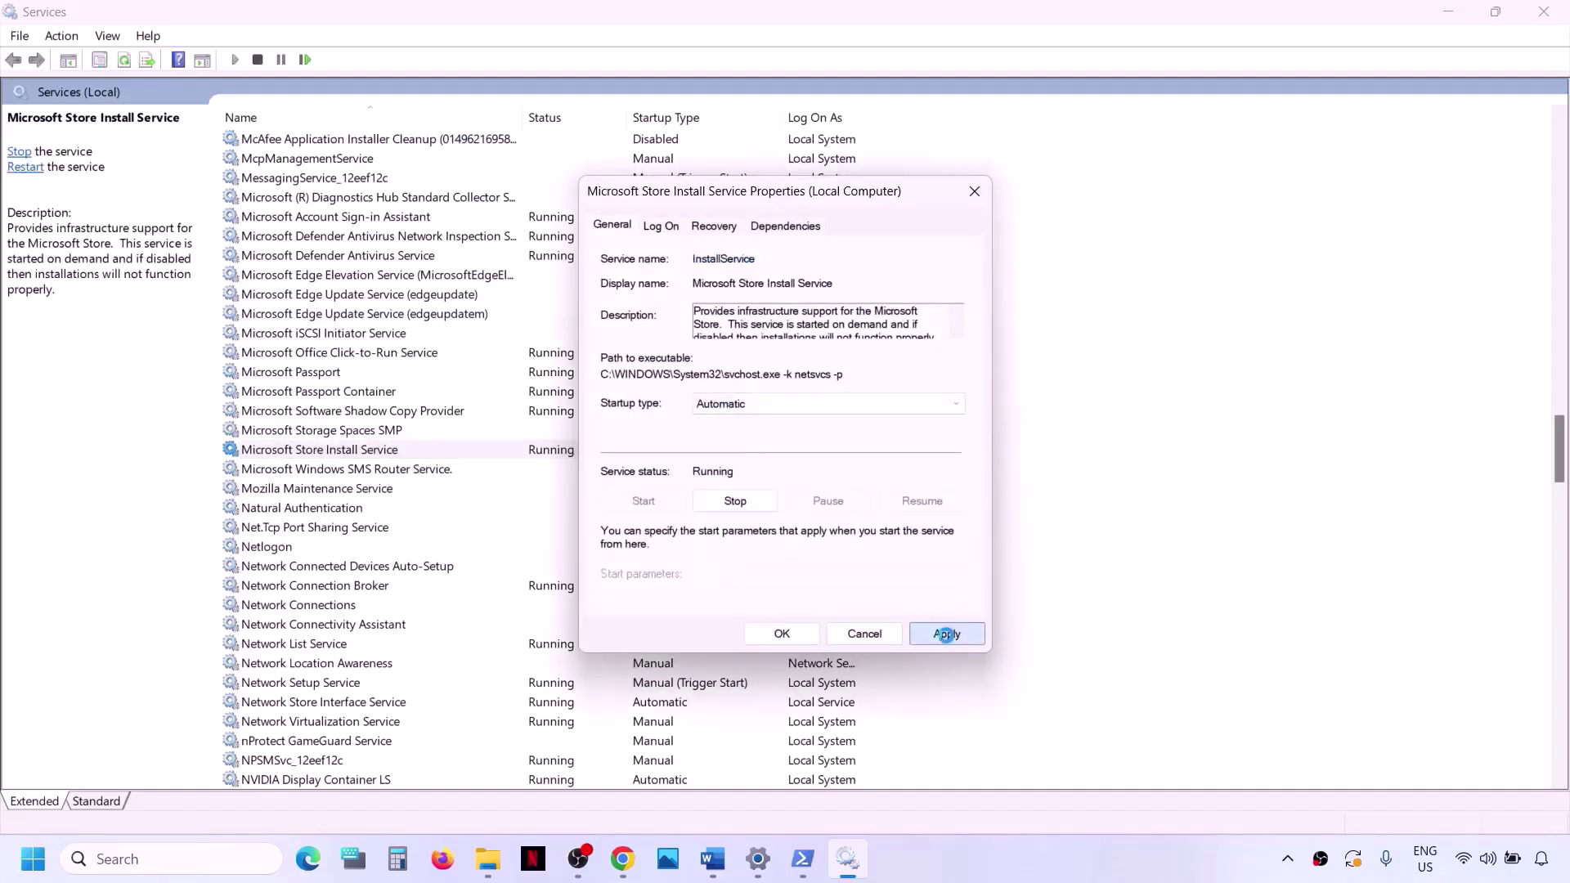
left_click(753, 633)
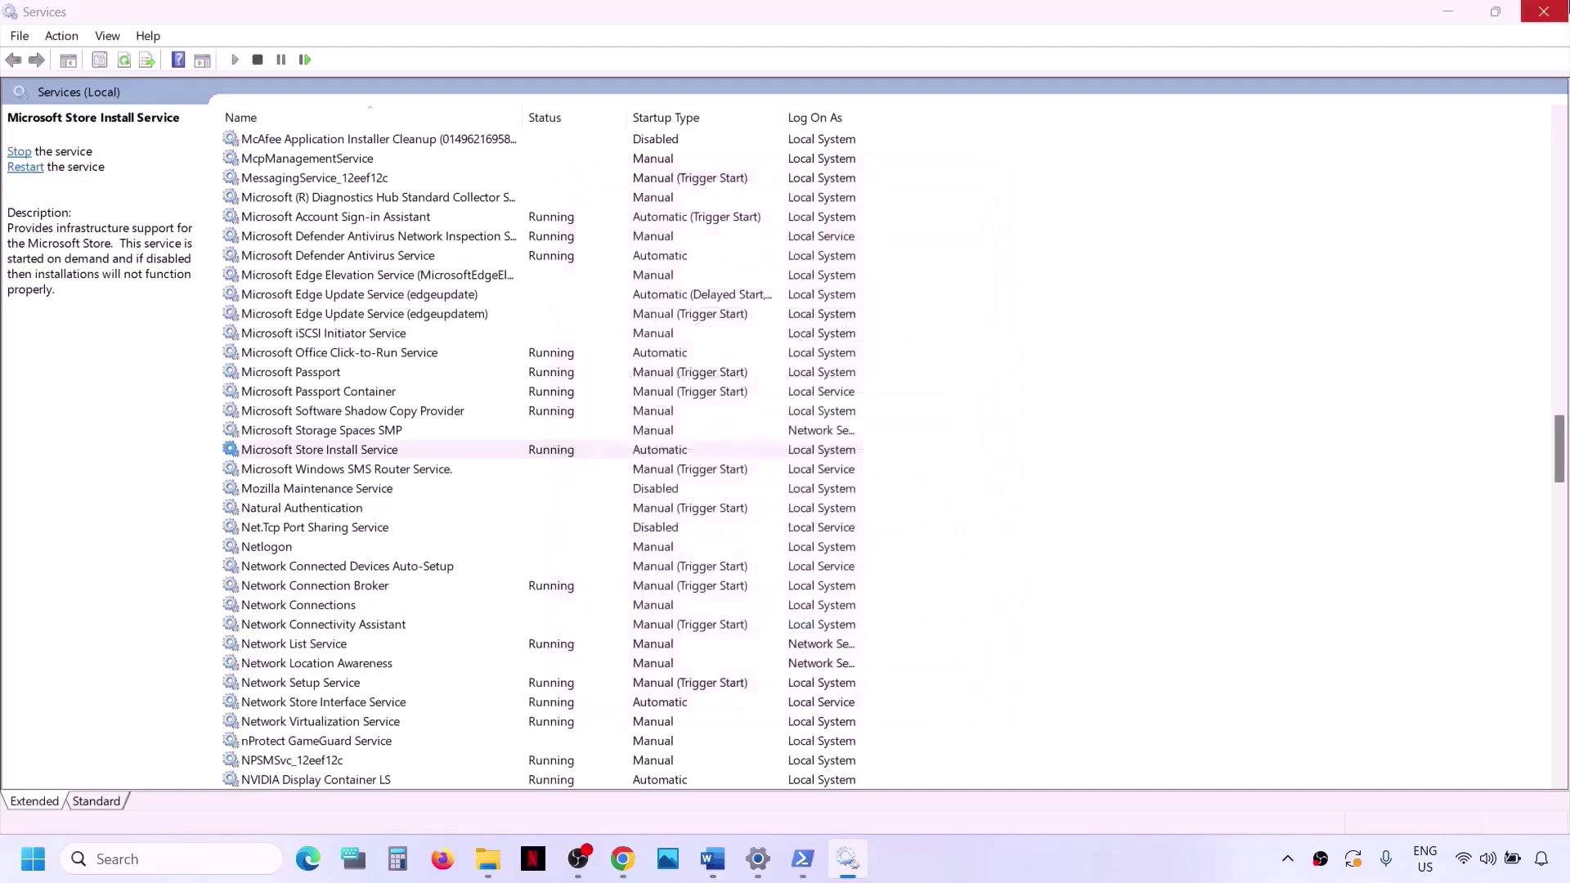
left_click(1543, 11)
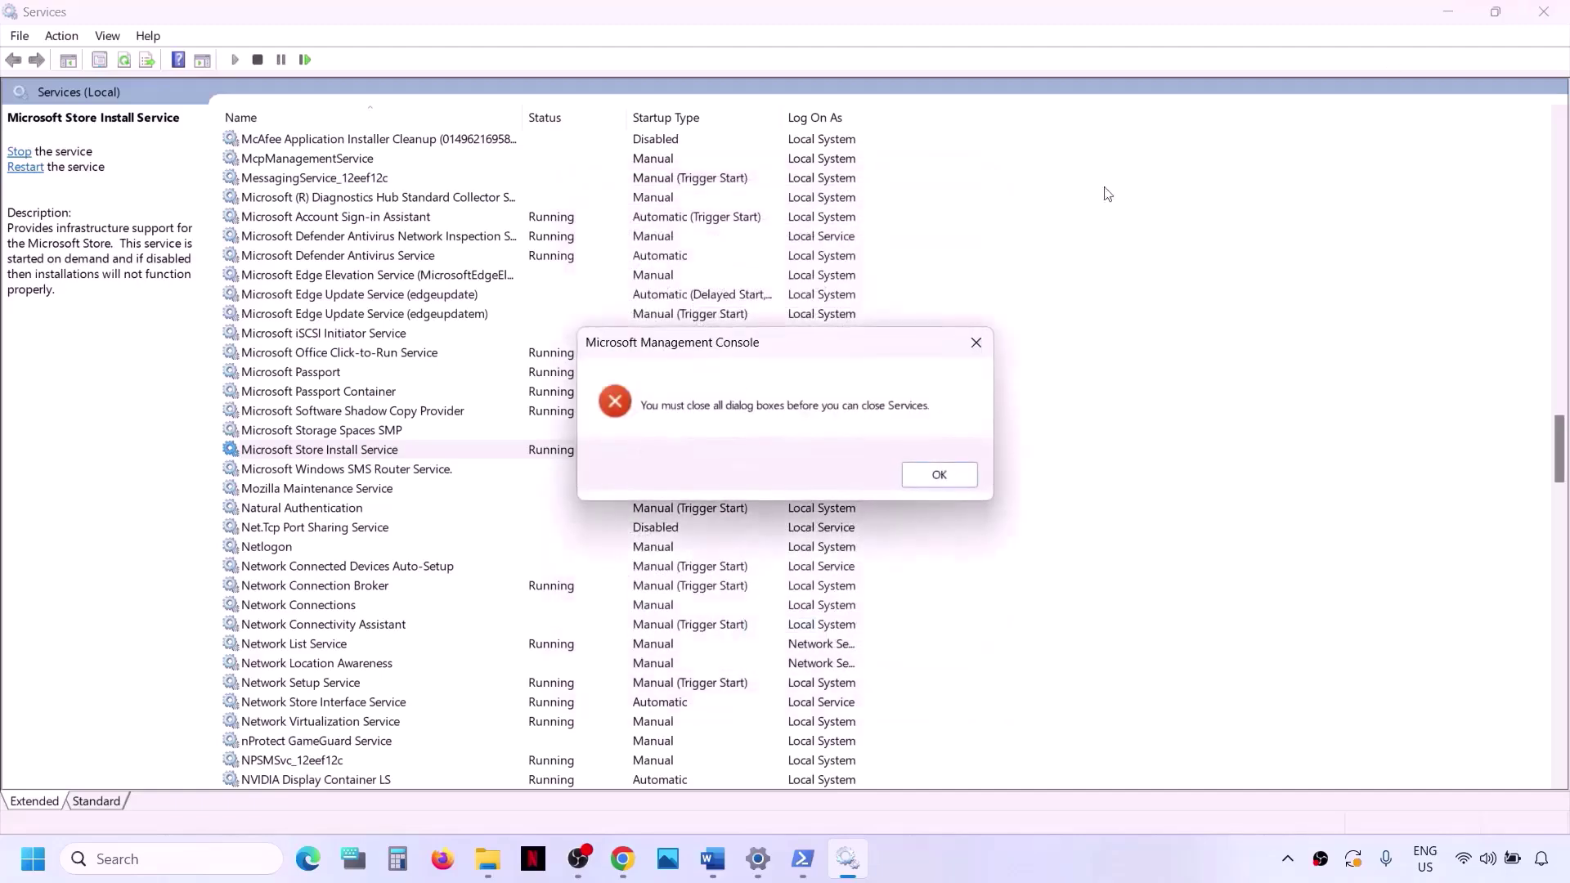
left_click(940, 475)
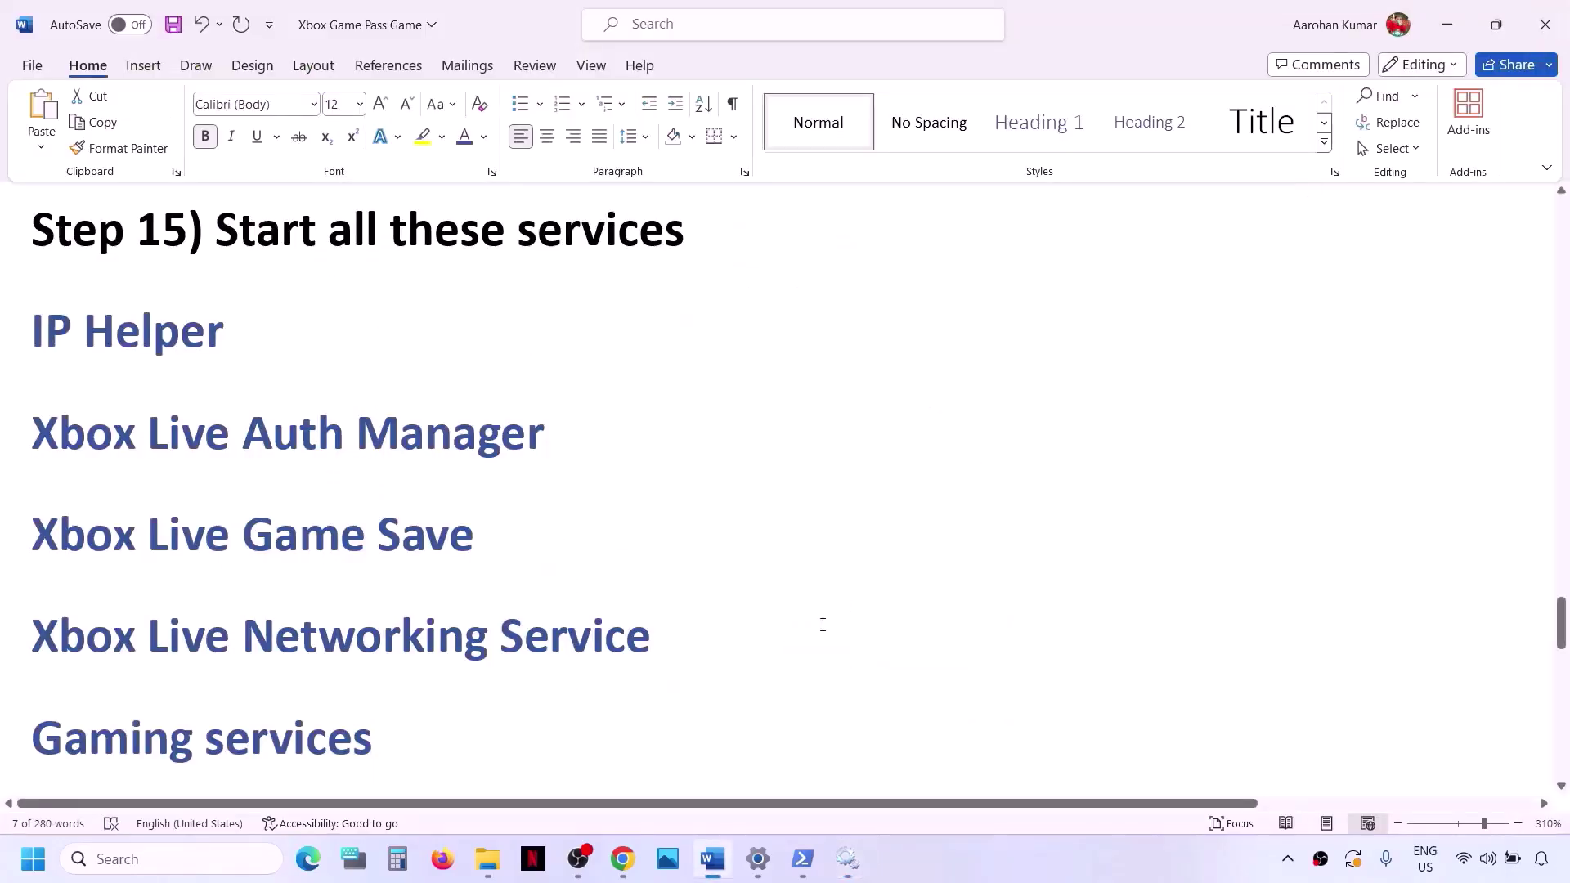
- Switch to the Word guide and copy the Get-AppxPackage command that removes gaming services under Step 16
scroll(822, 624, "down", 8)
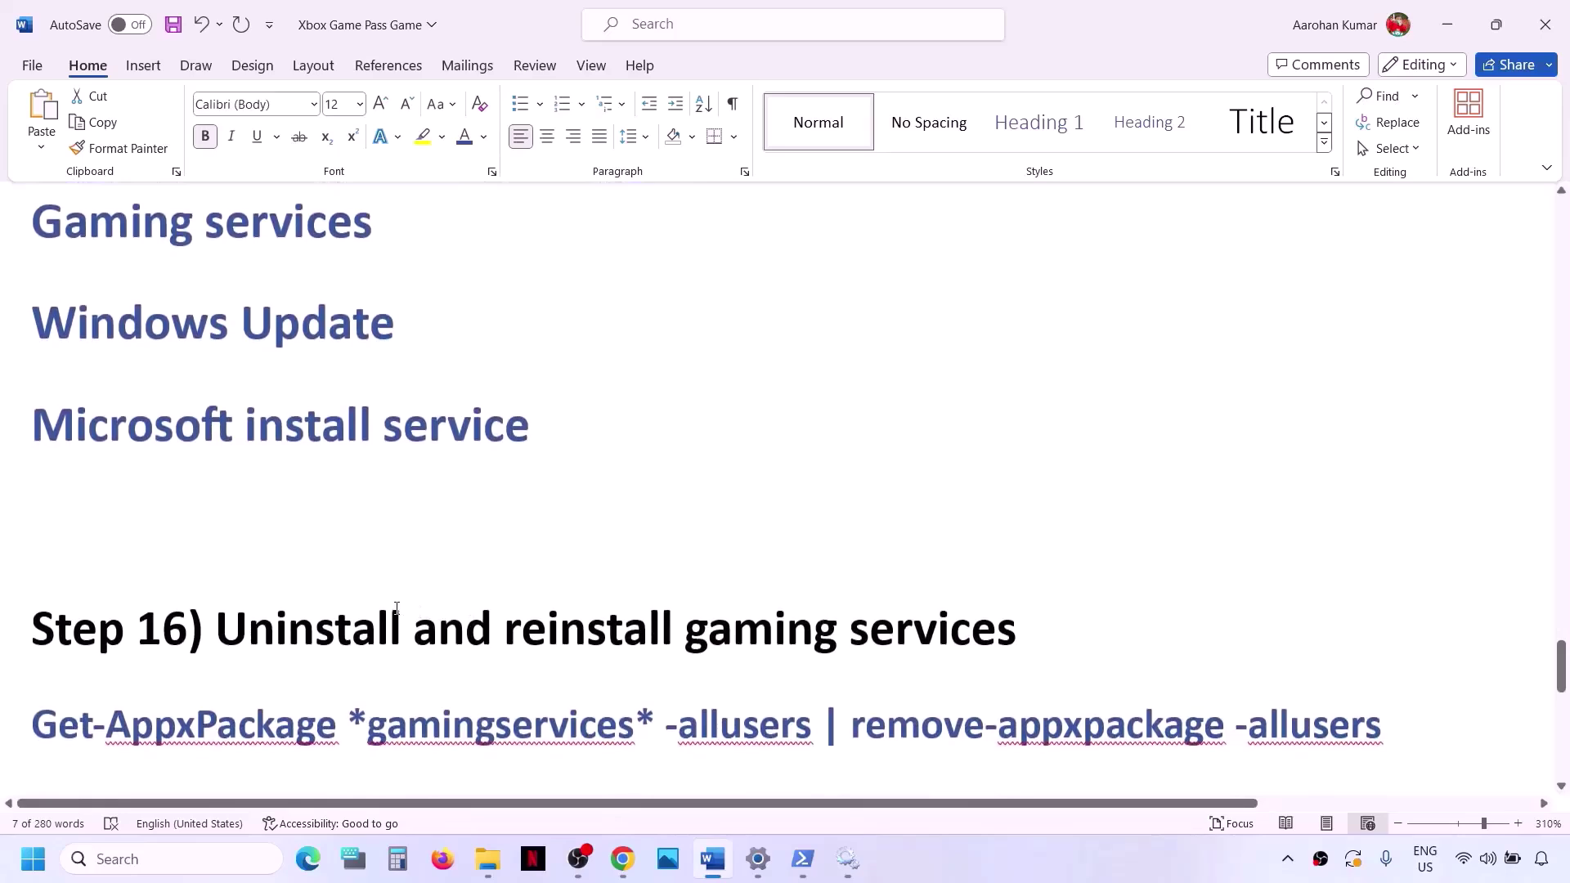
scroll(822, 625, "down", 5)
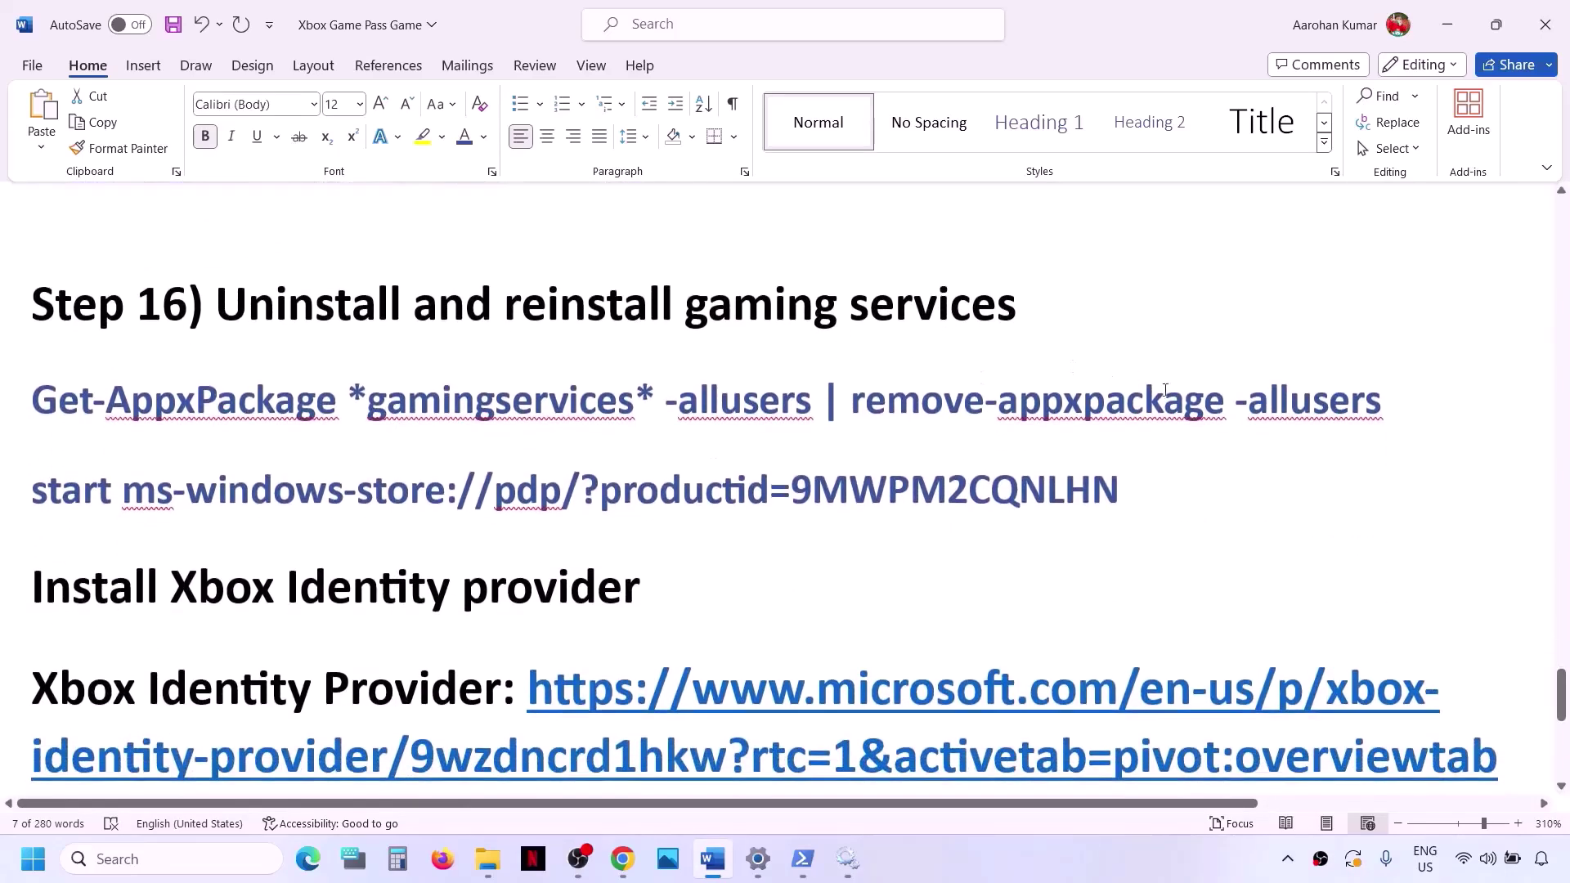
left_click_drag(1404, 401, 2, 413)
key("super+c")
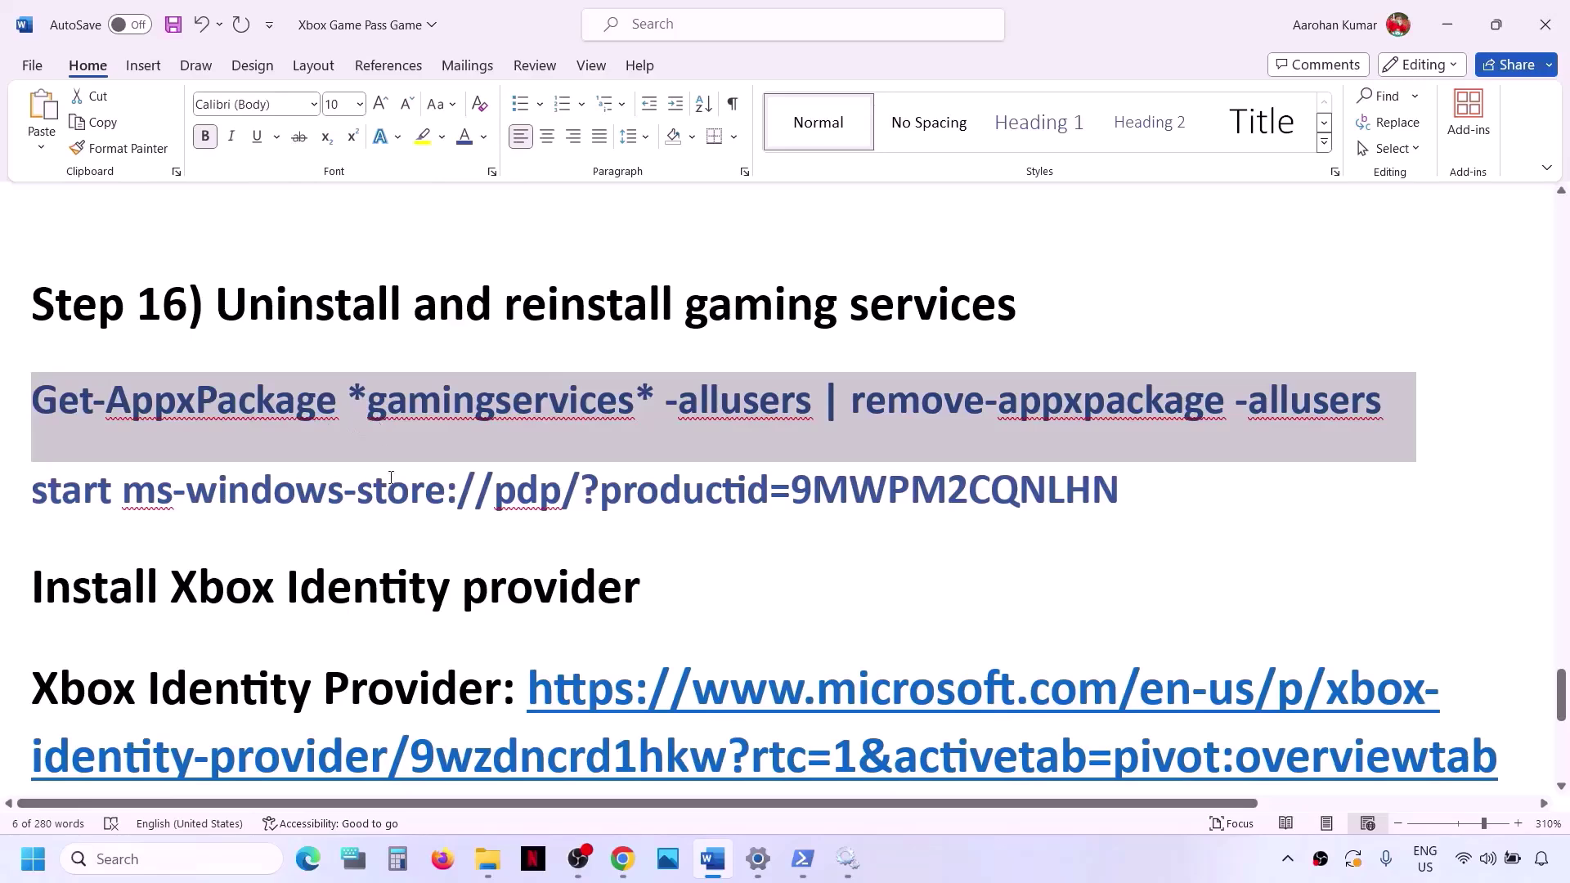
- Open Windows PowerShell as administrator and run Get-AppxPackage *gamingservices* -allusers | remove-appxpackage -allusers
left_click(186, 867)
type("p")
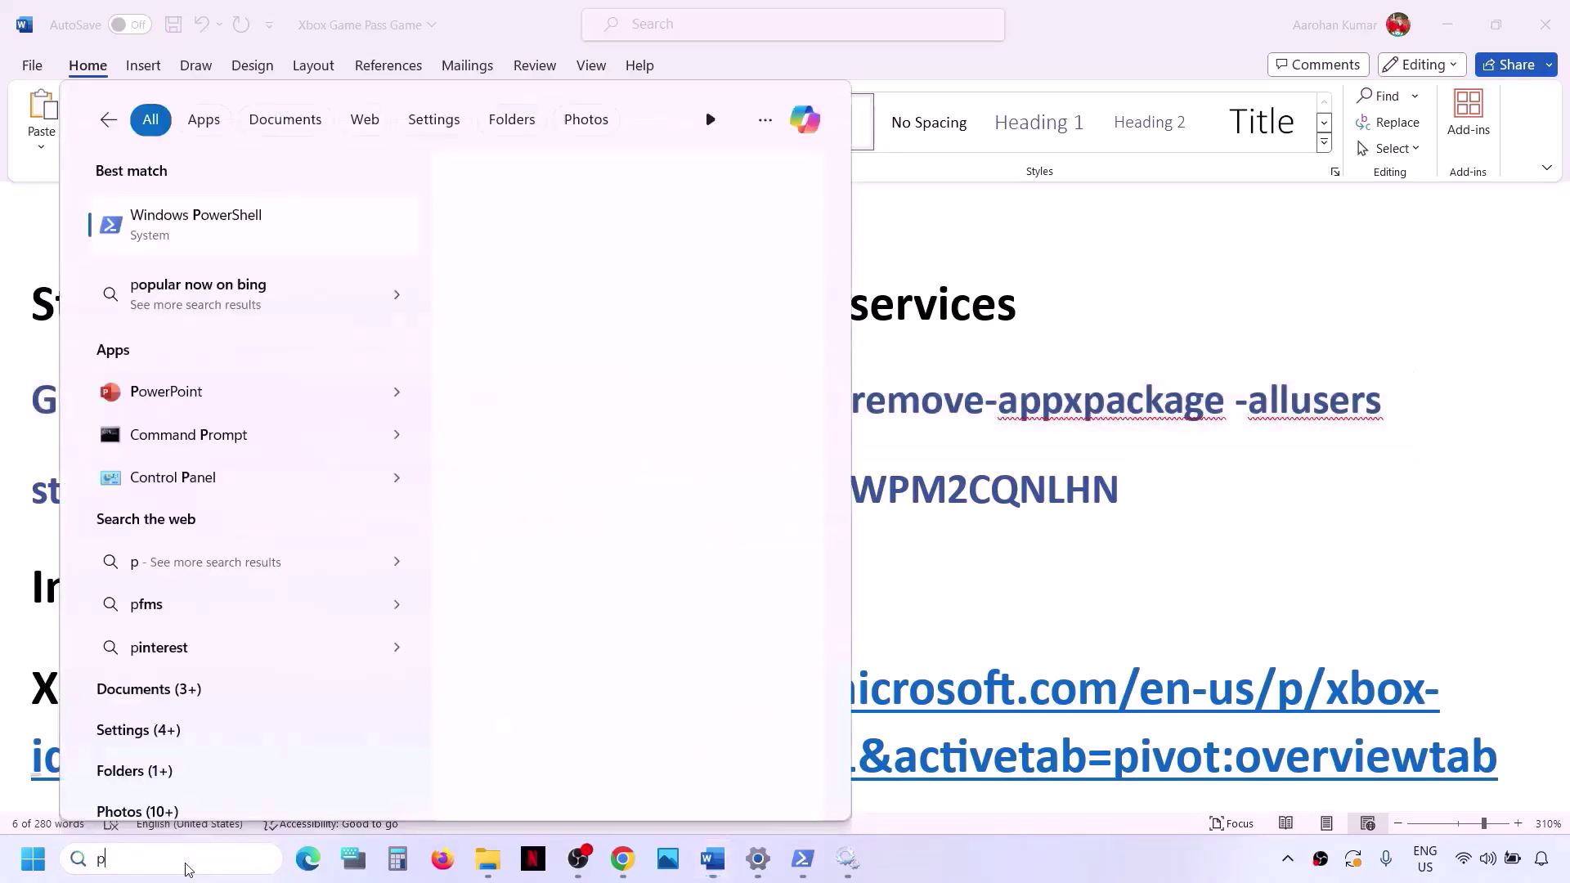
type("owershell")
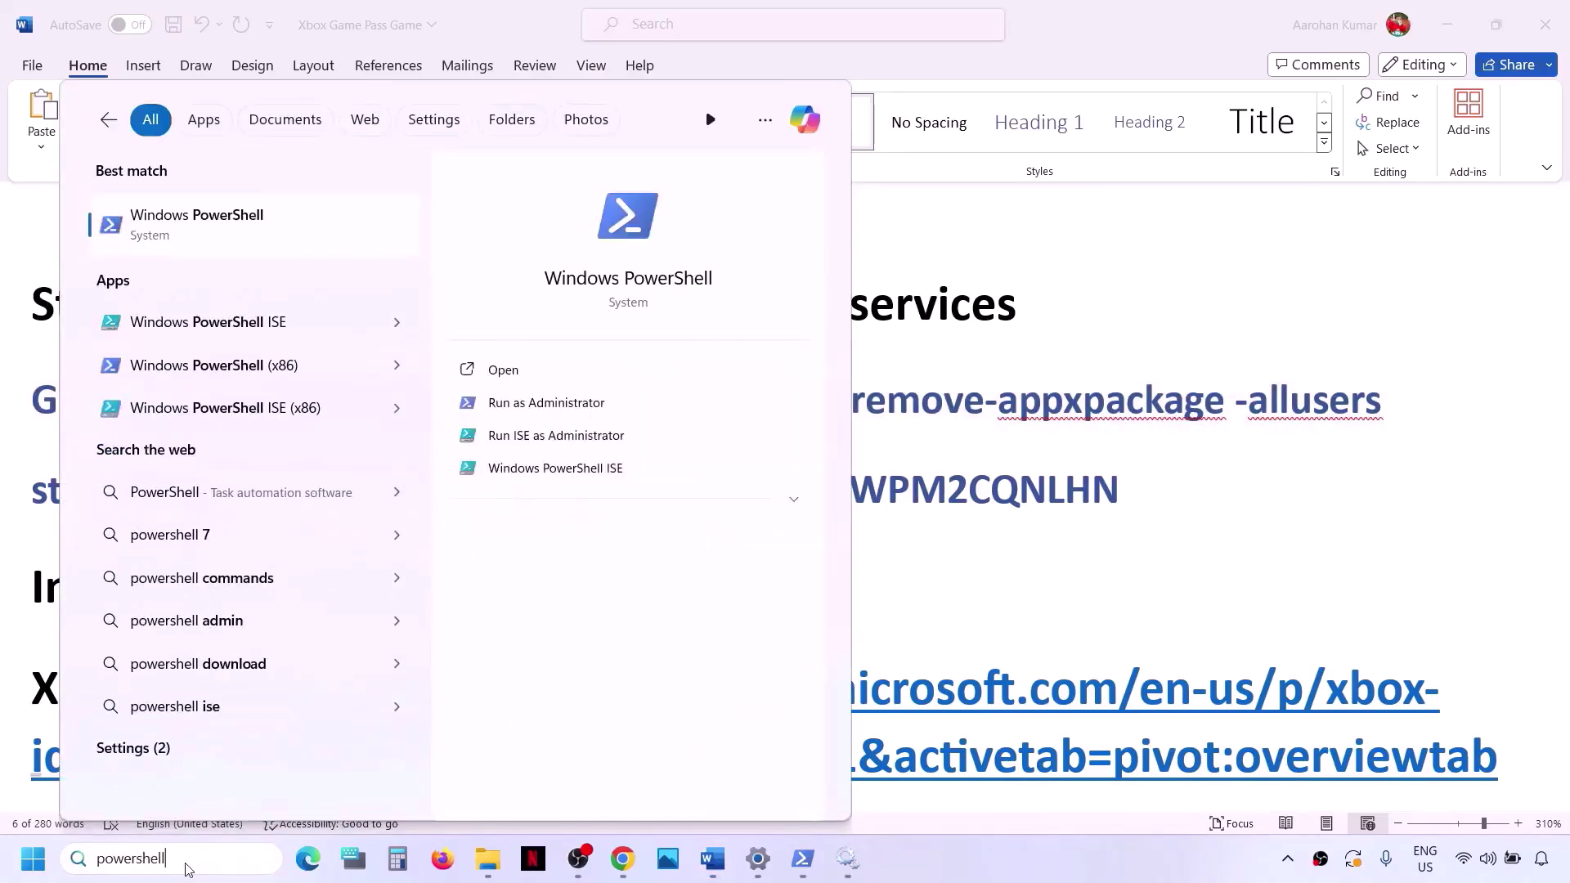
right_click(267, 225)
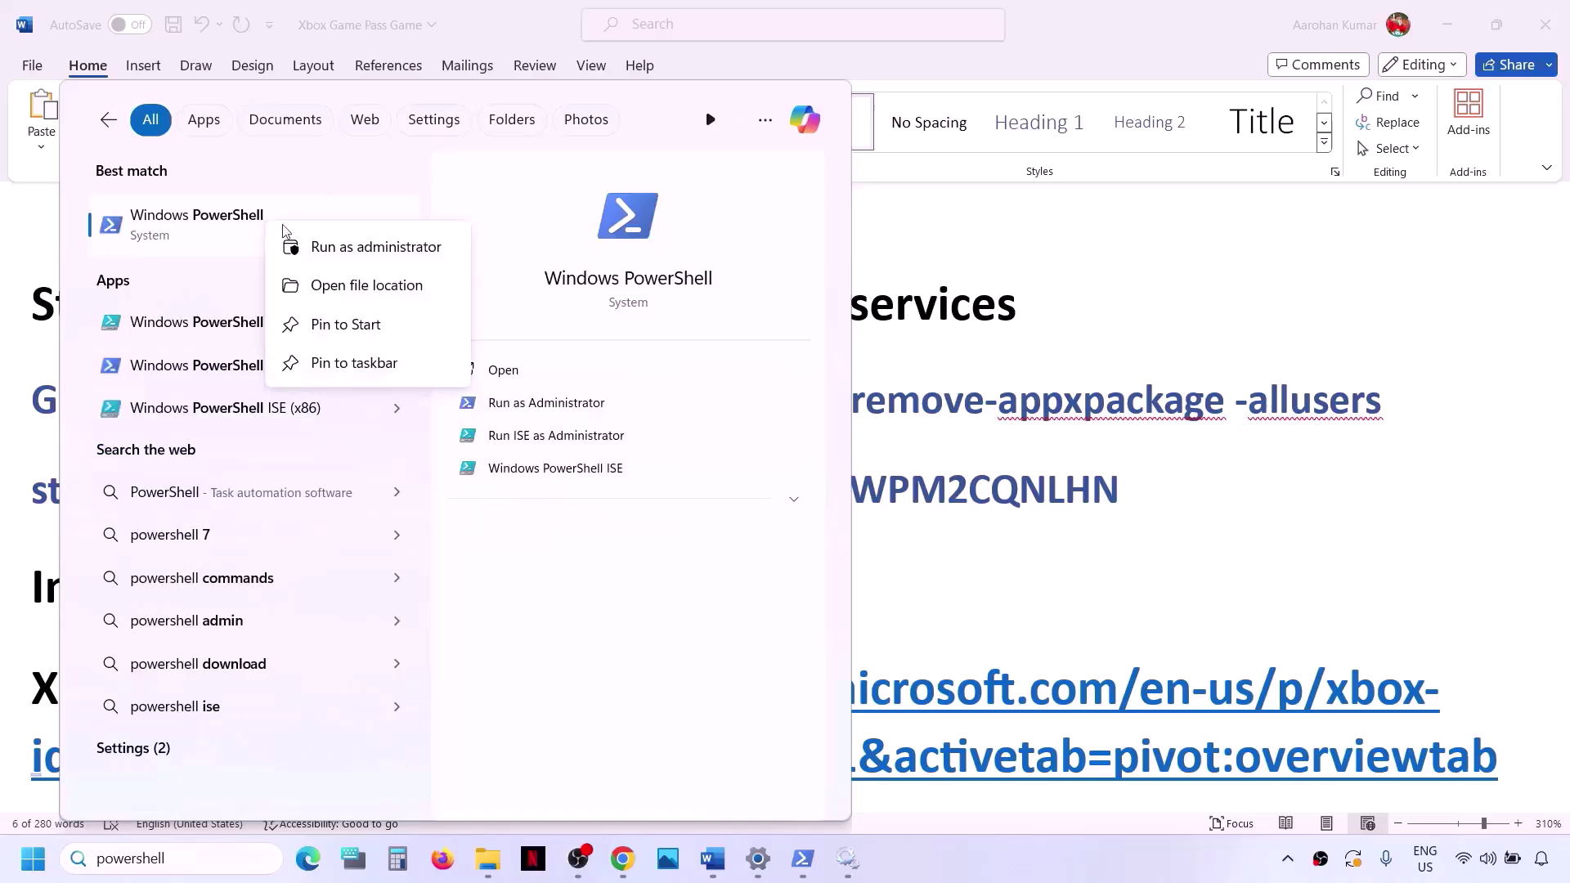
left_click(403, 254)
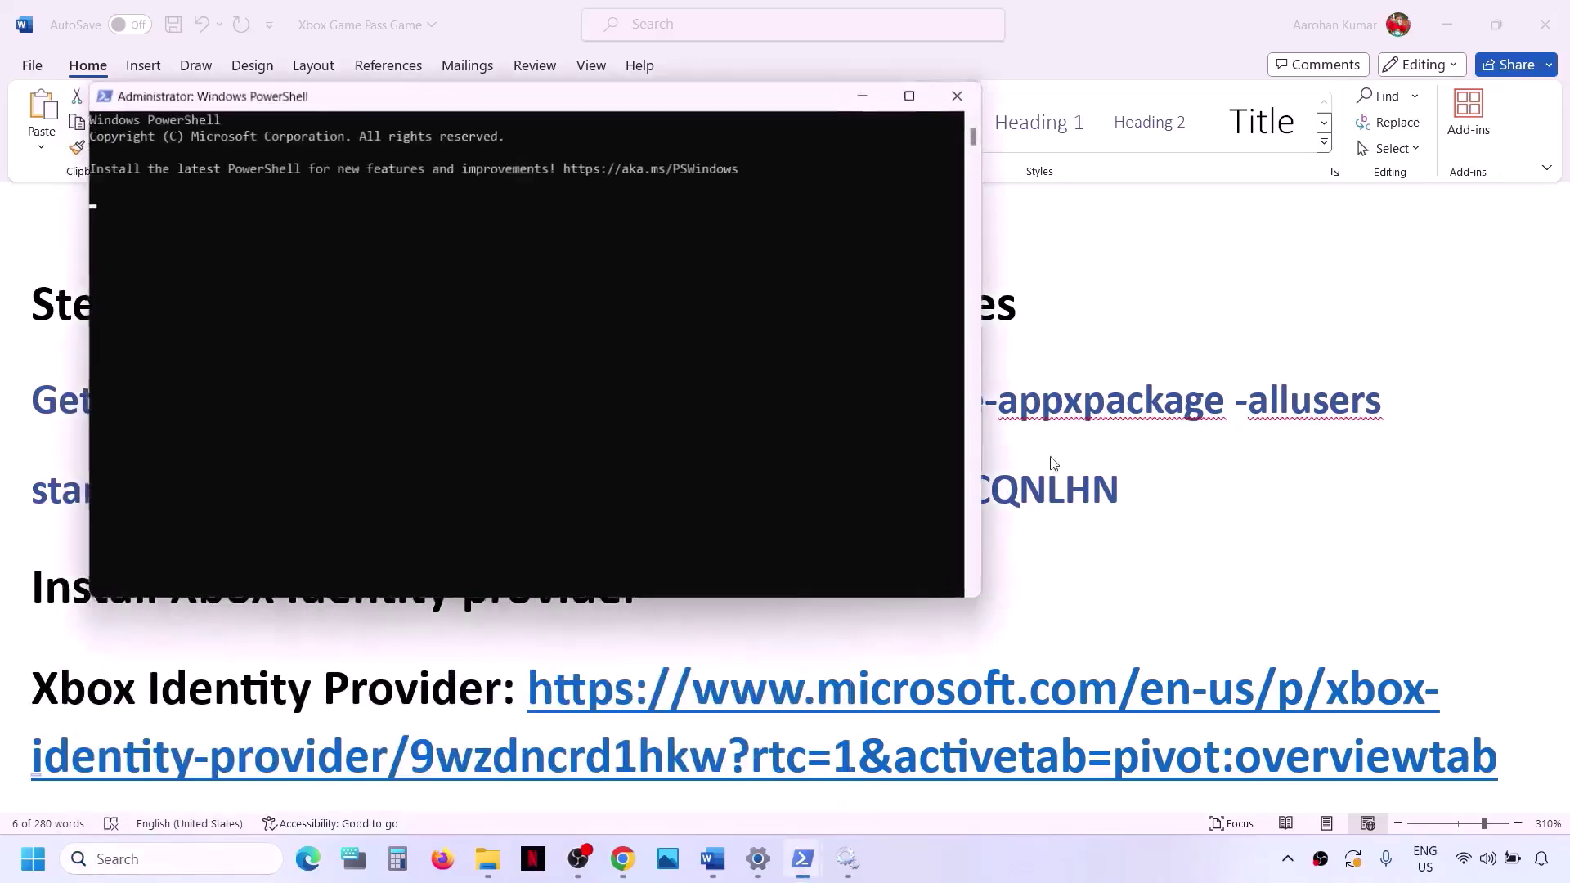
right_click(794, 379)
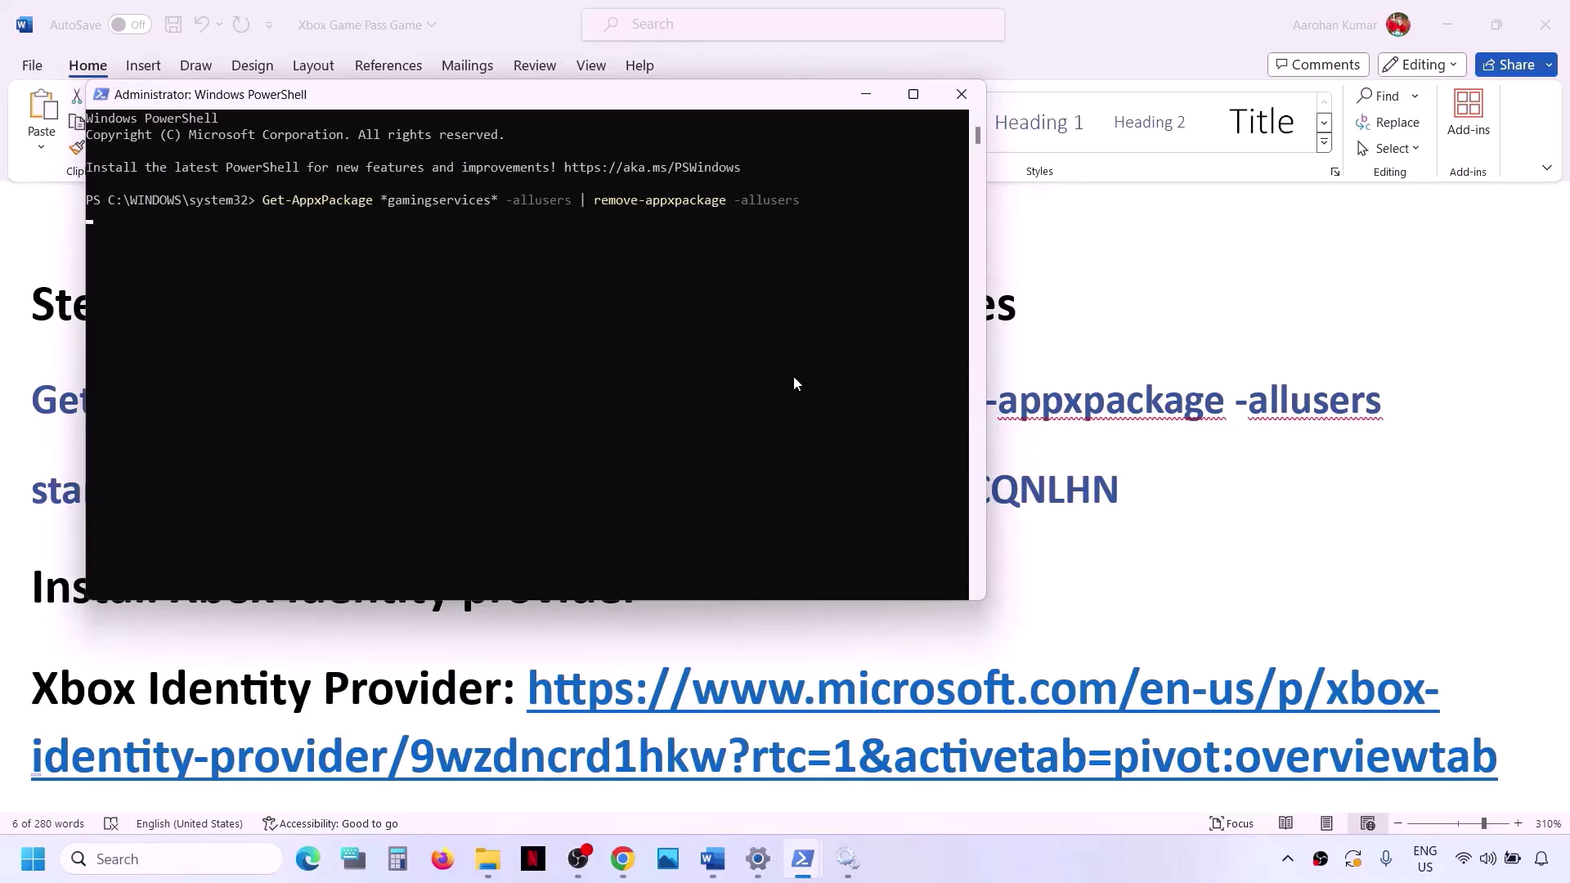
- Return to the Word guide and copy the command start ms-windows-store://pdp/?productid=9MWPM2CQNLHN
key("alt+Tab")
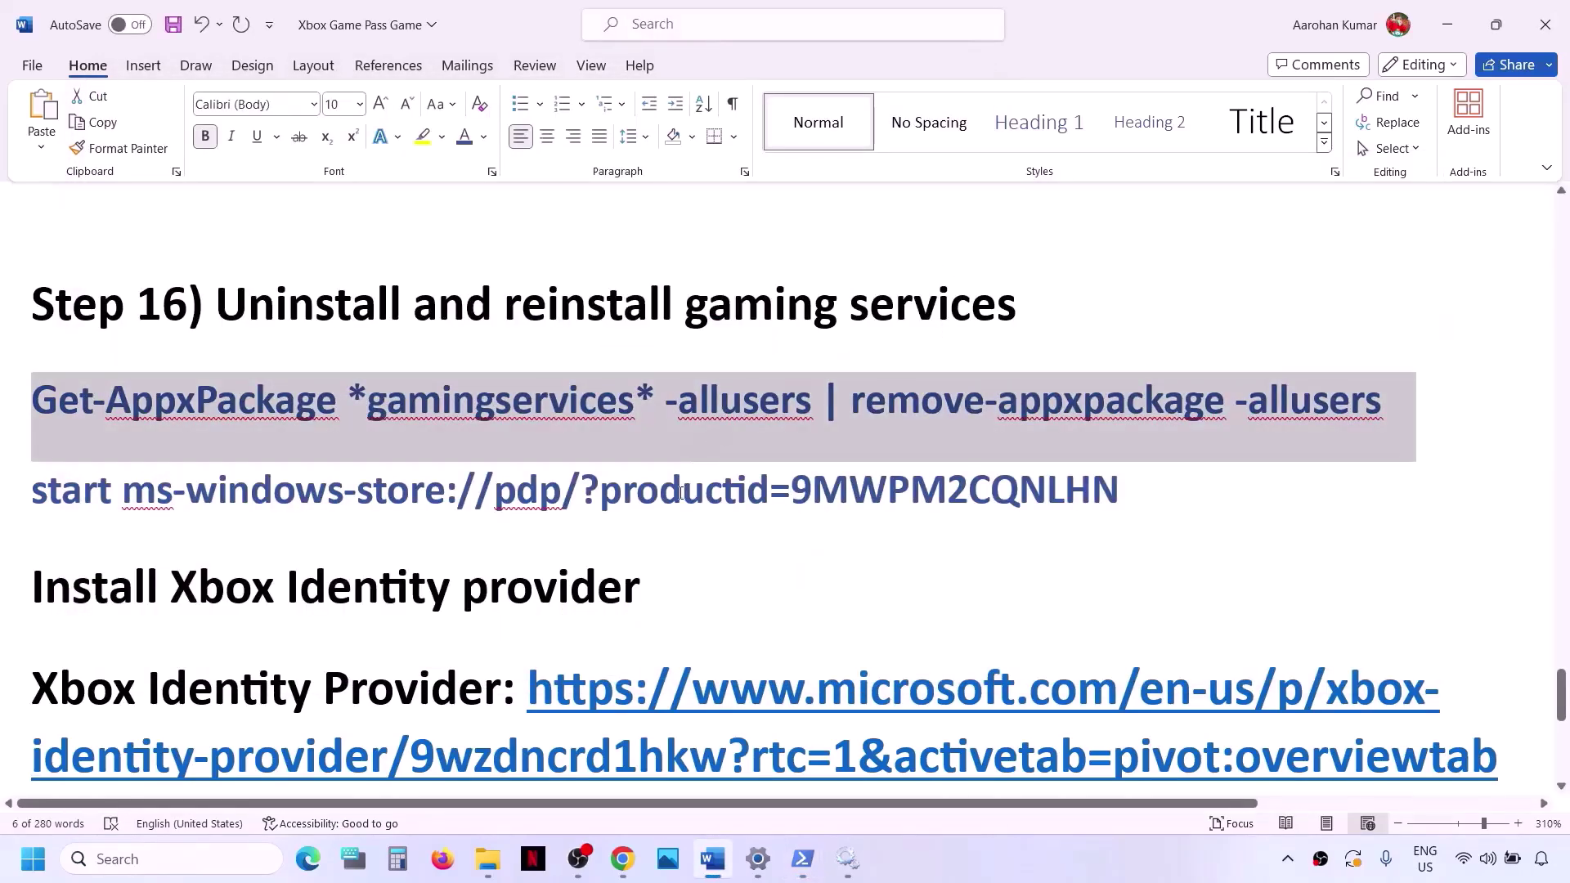
double_click(681, 493)
left_click(681, 493)
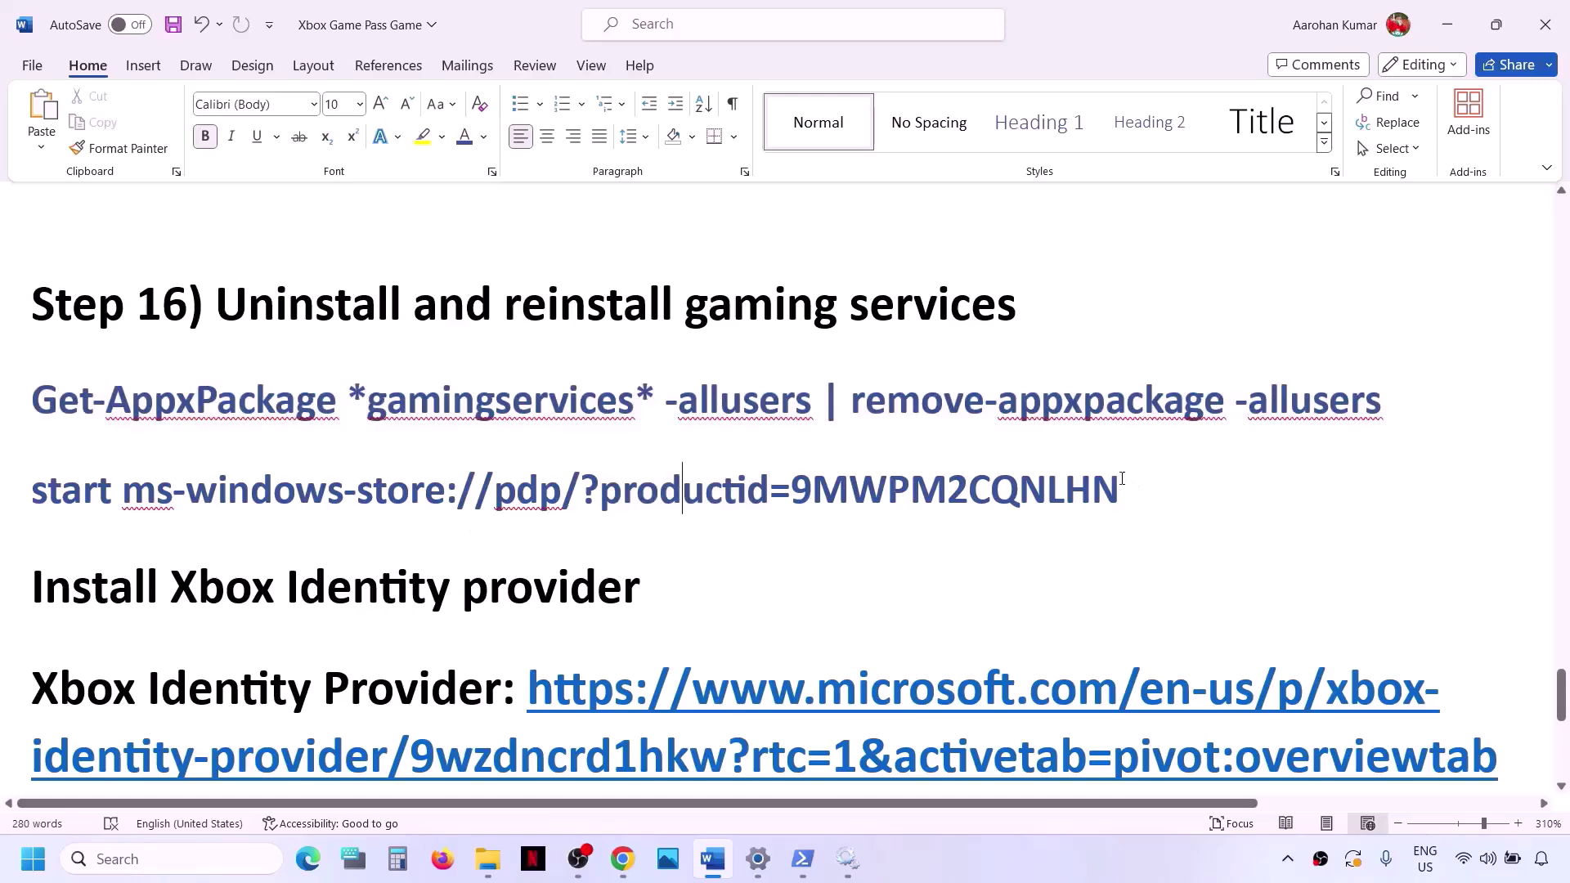
left_click_drag(1124, 486, 75, 508)
key("ctrl+c")
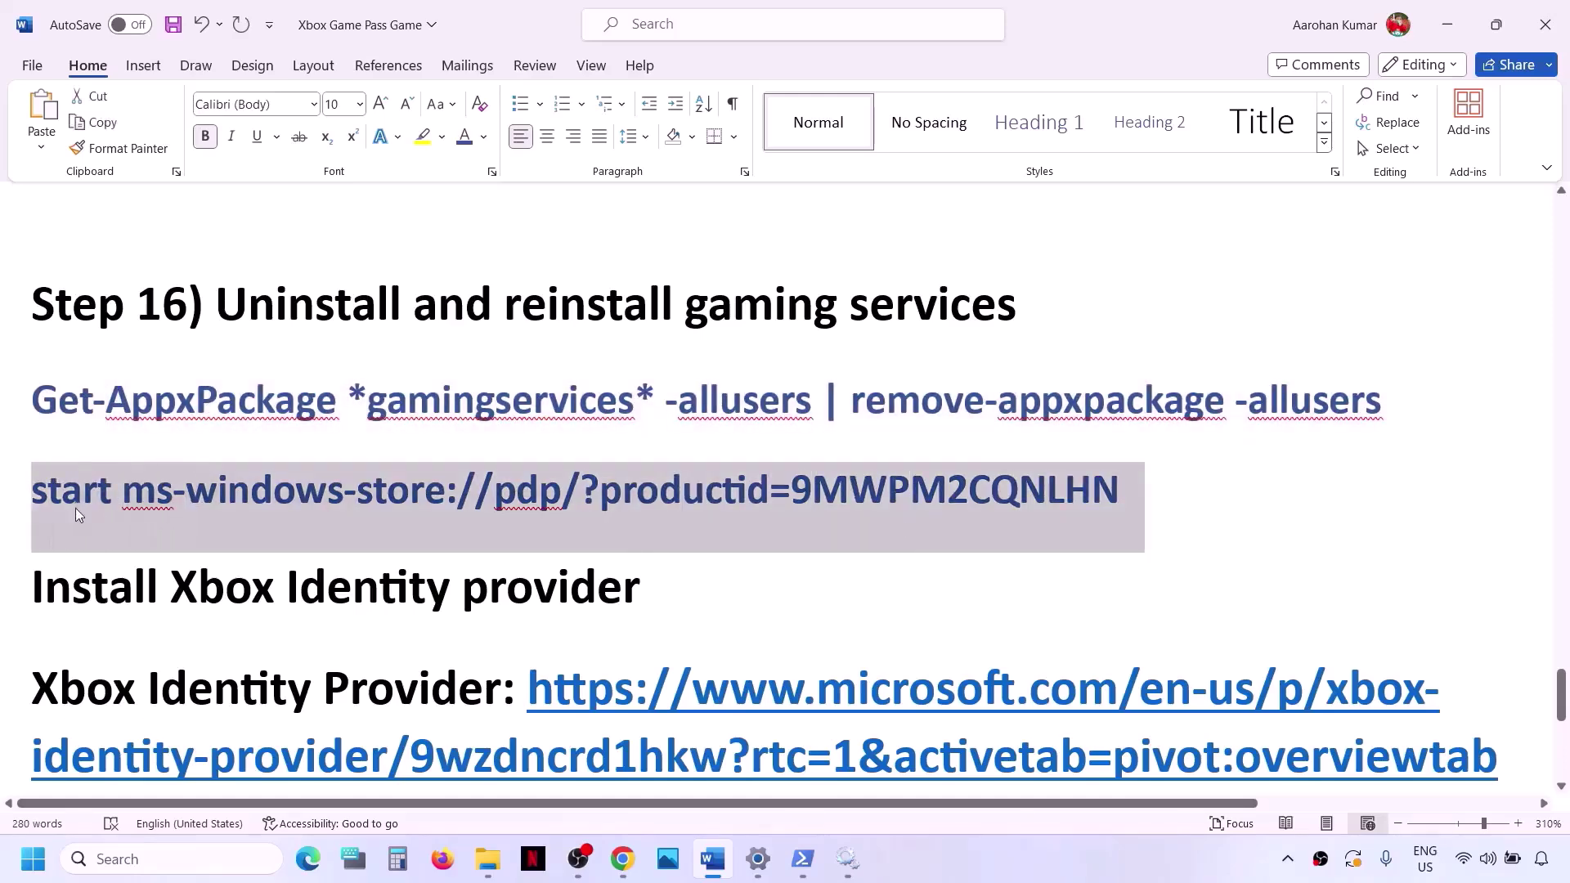
- Run the copied store command in PowerShell and get Gaming Services from the maximized Microsoft Store page
key("alt+Tab")
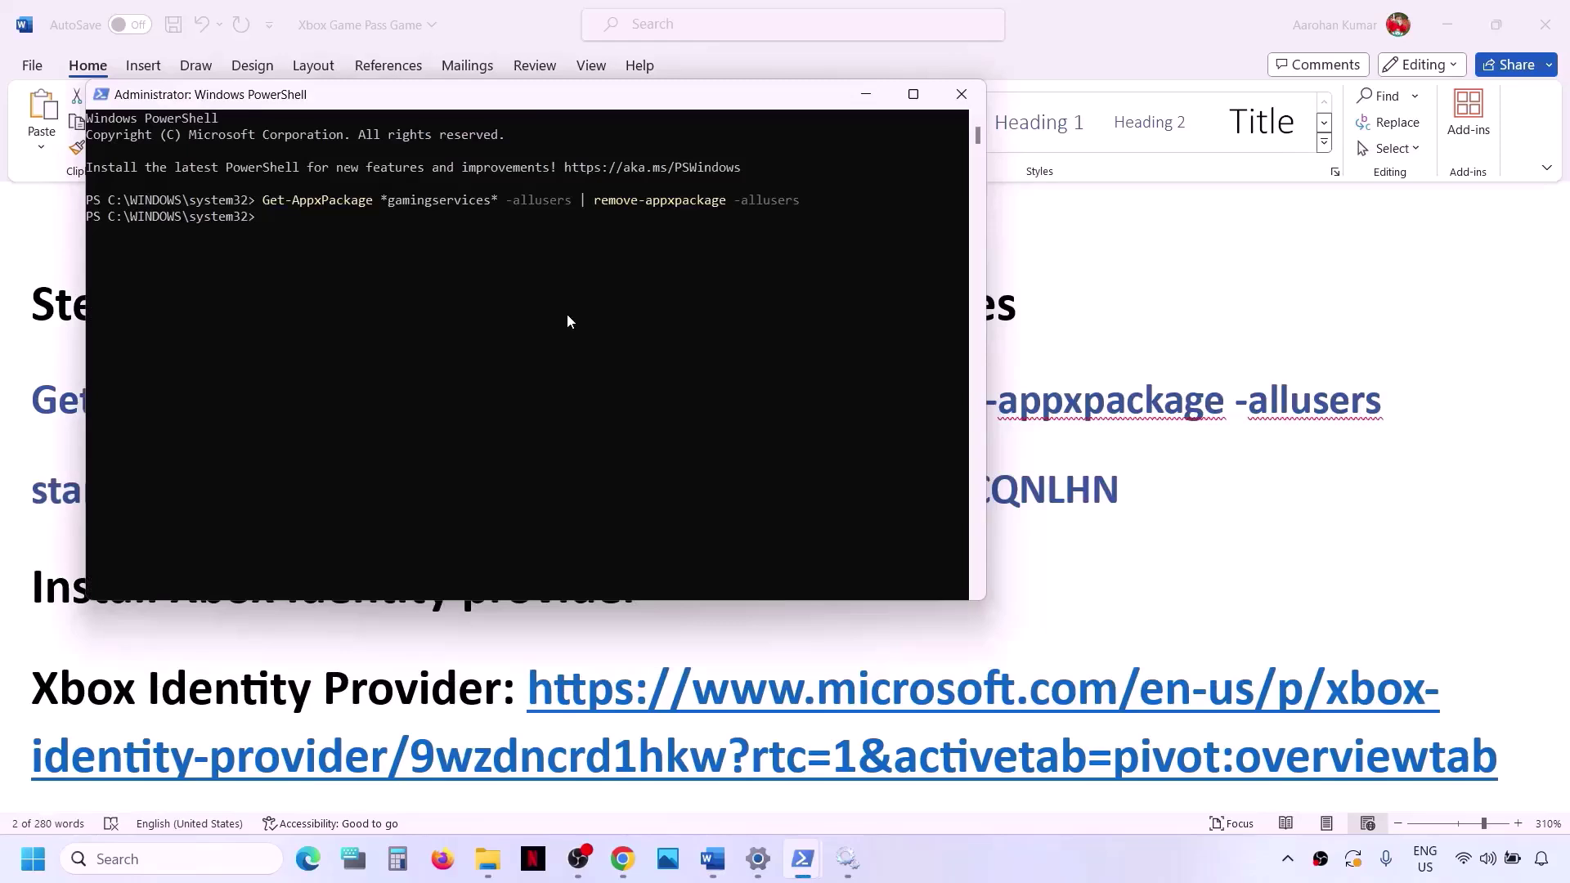
key("ctrl+v")
key("Return")
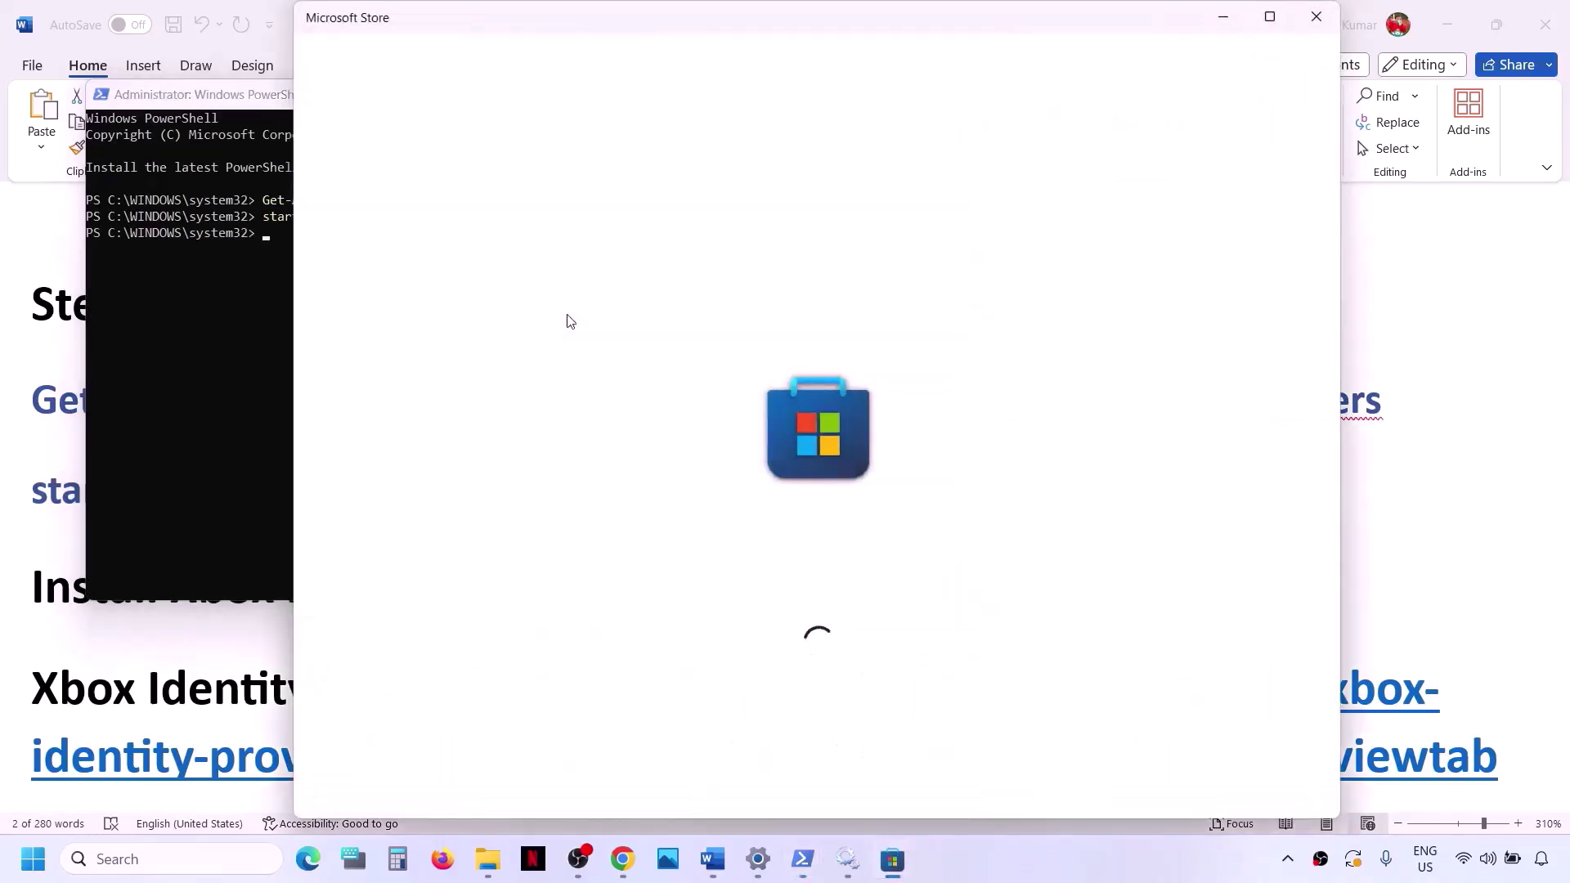
left_click(1282, 18)
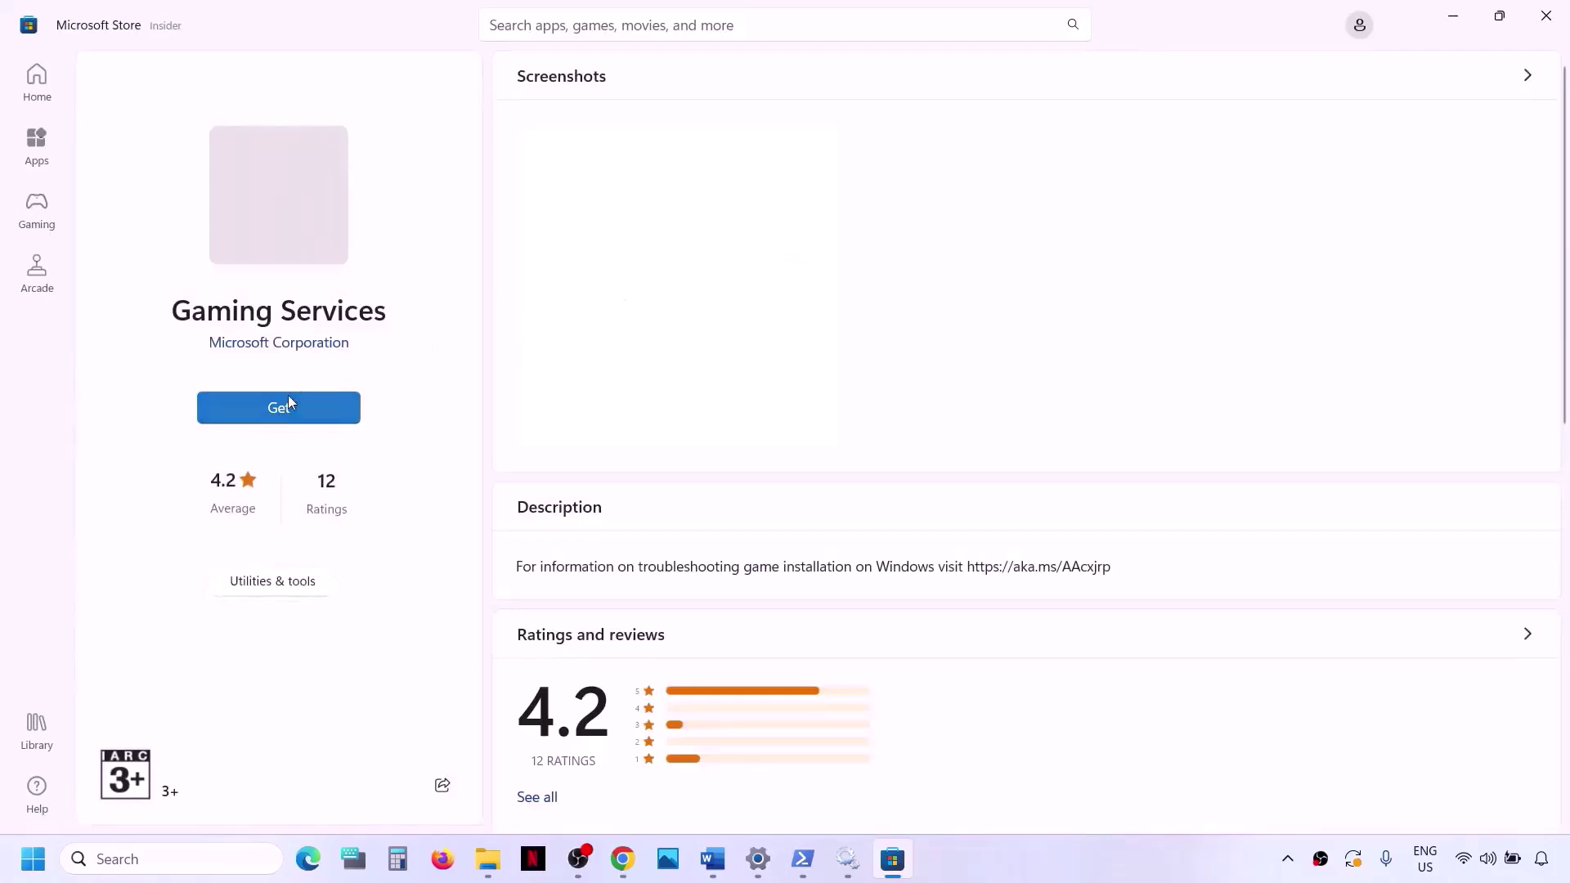
left_click(291, 407)
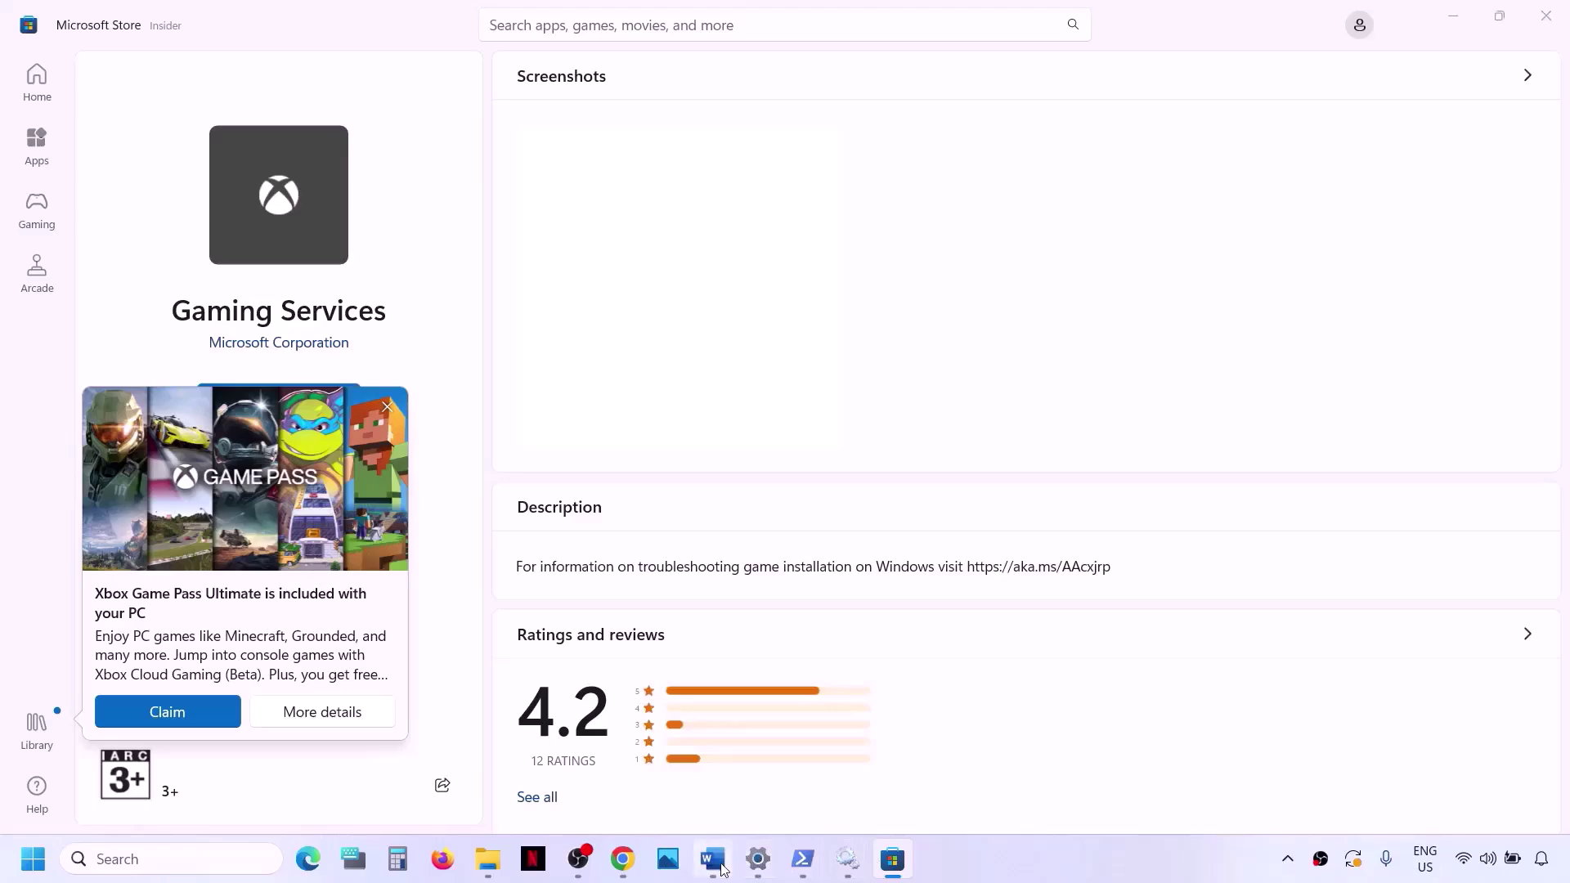
- Copy the Xbox Identity Provider link from the Word guide and open it in a new Chrome tab
left_click(712, 859)
scroll(403, 565, "down", 3)
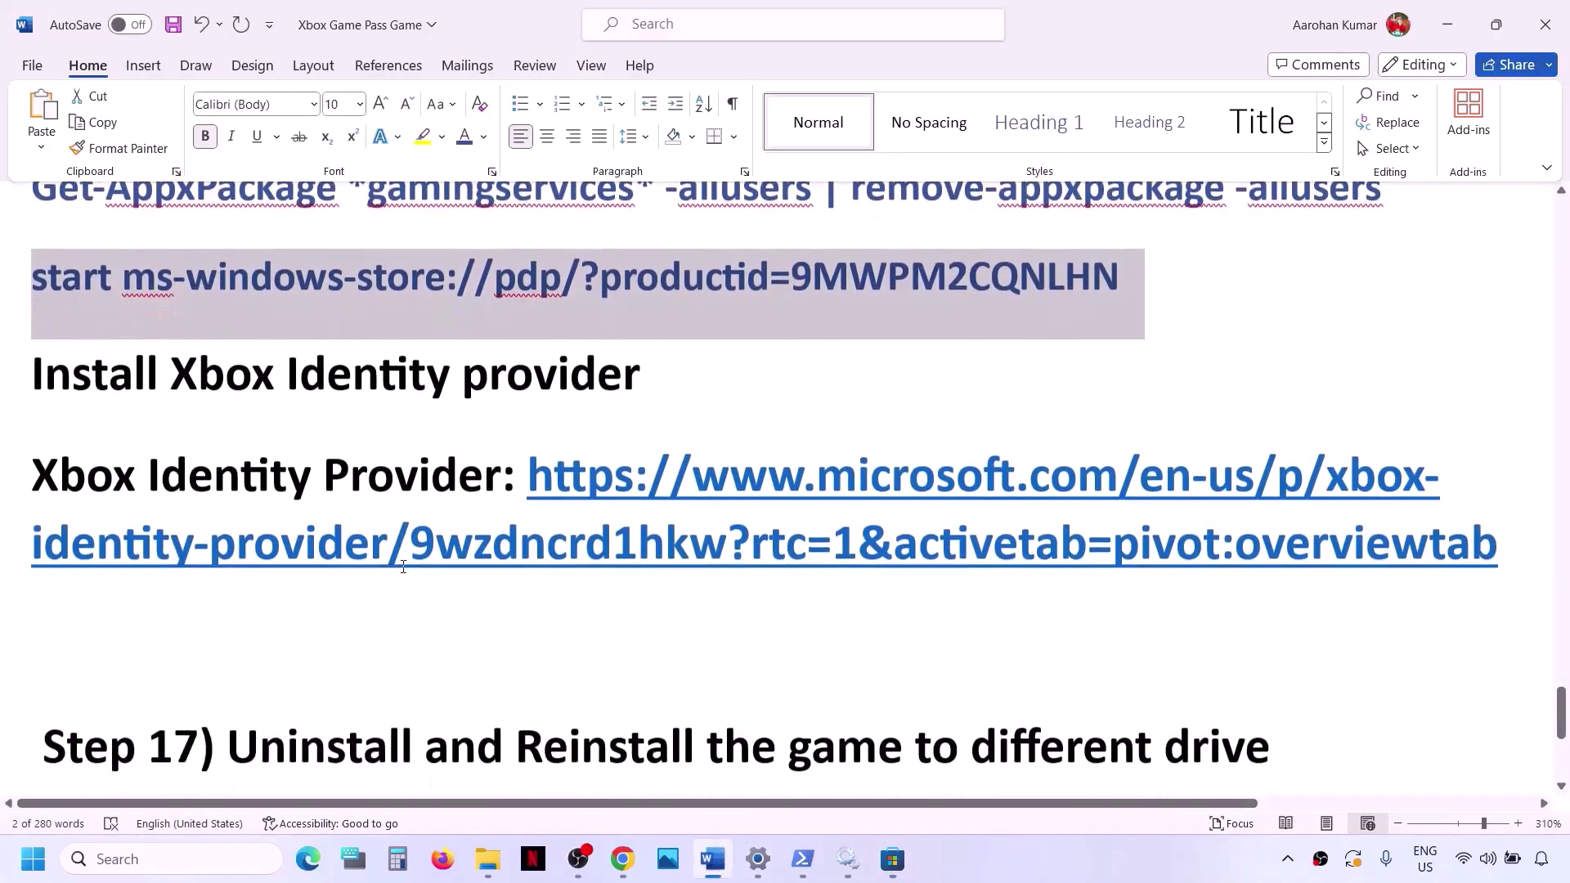
left_click_drag(1520, 540, 529, 466)
key("ctrl+c")
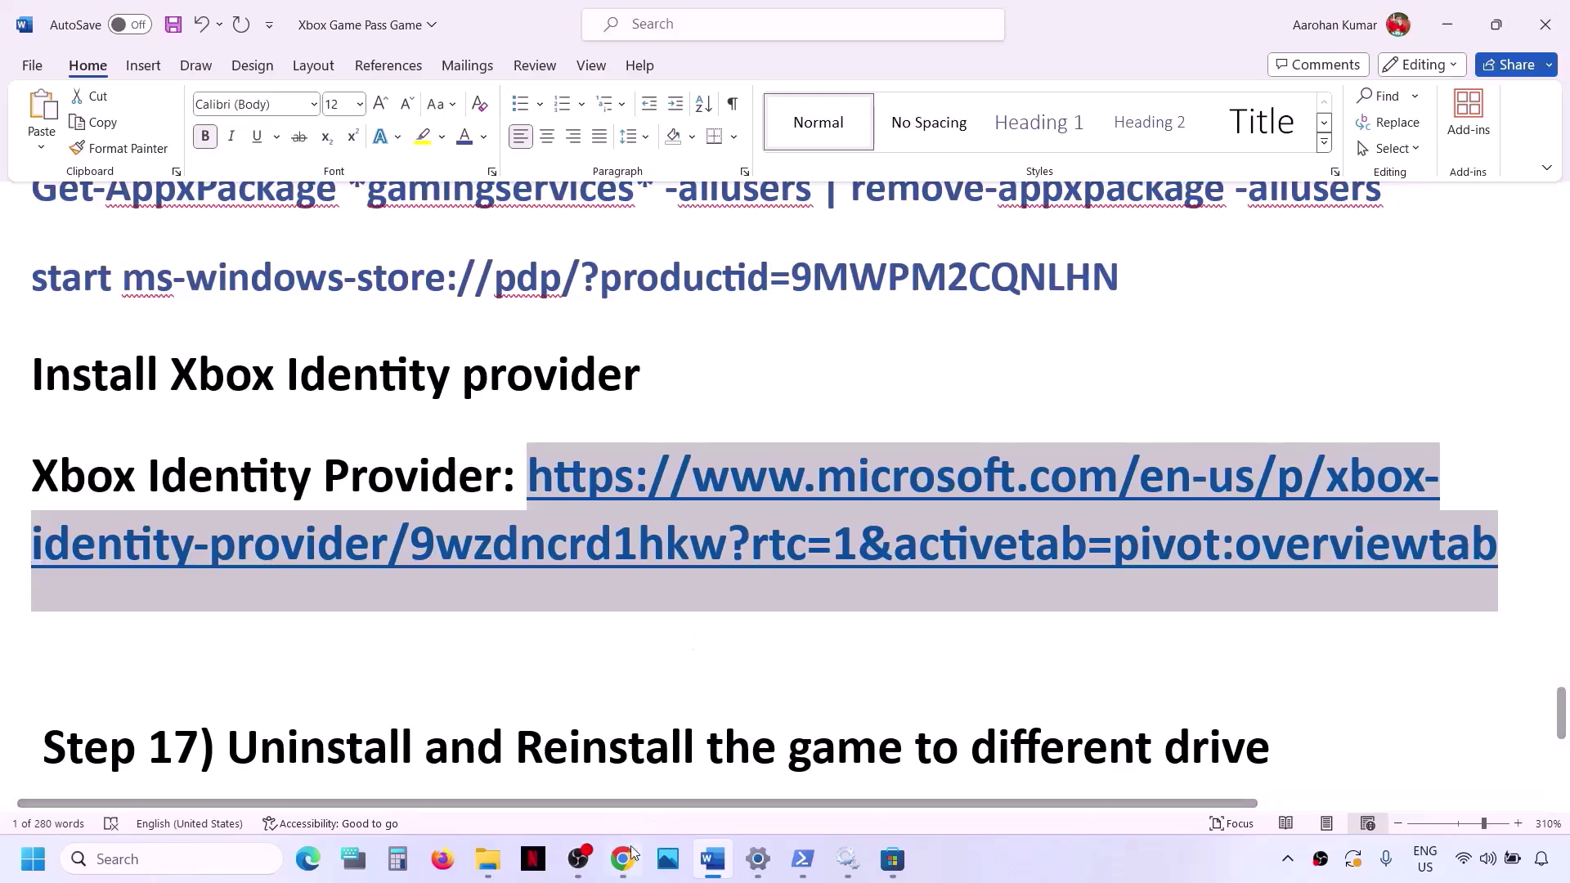
key("alt+Tab")
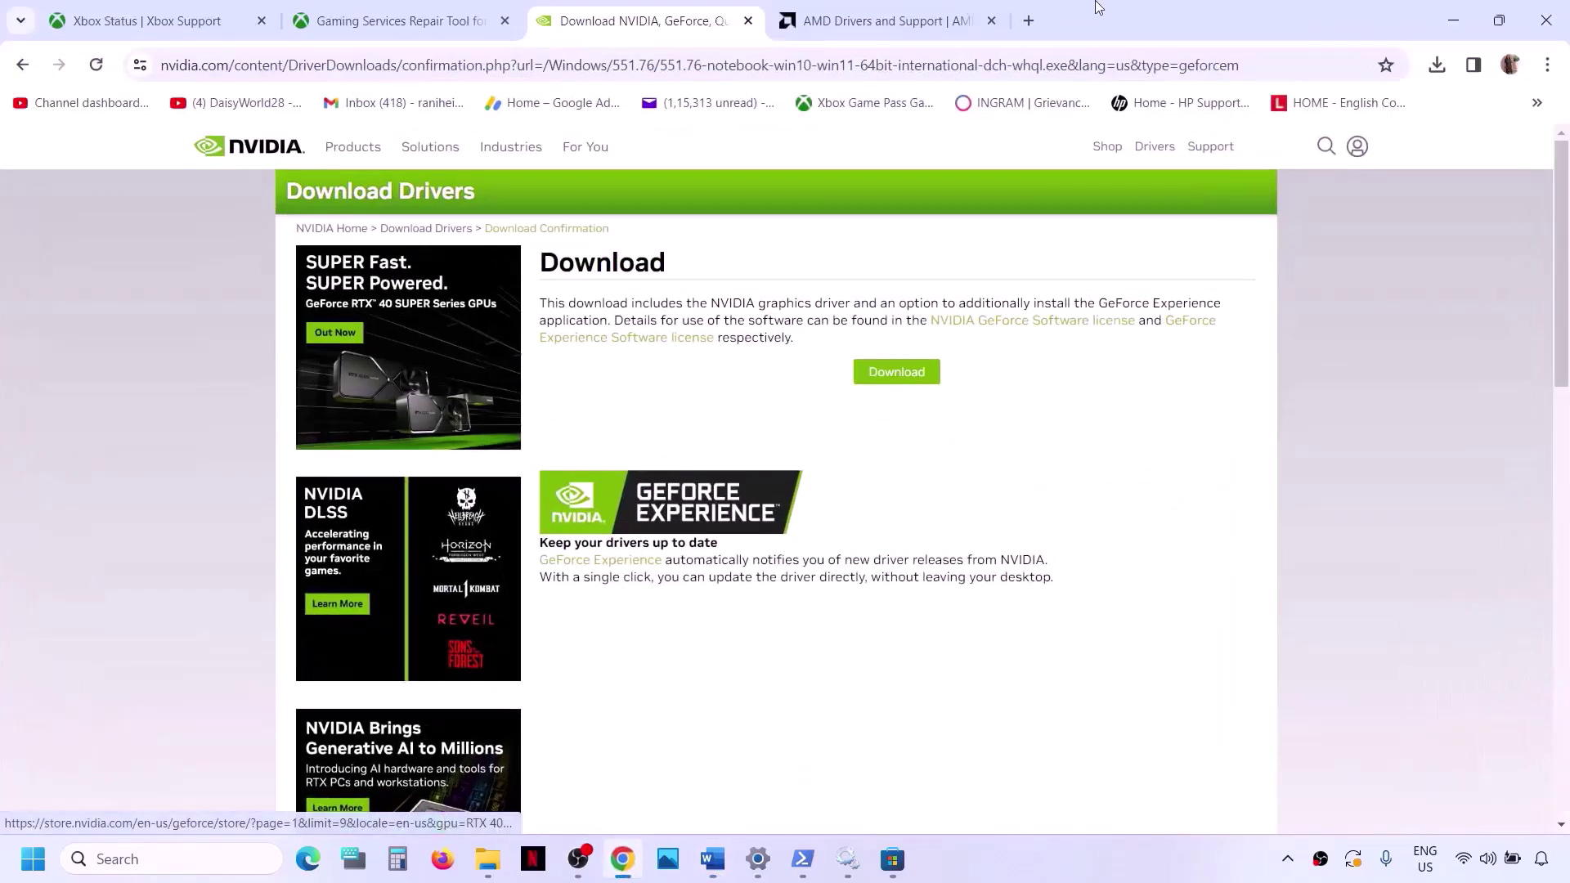
left_click(1028, 21)
key("ctrl+v")
key("Return")
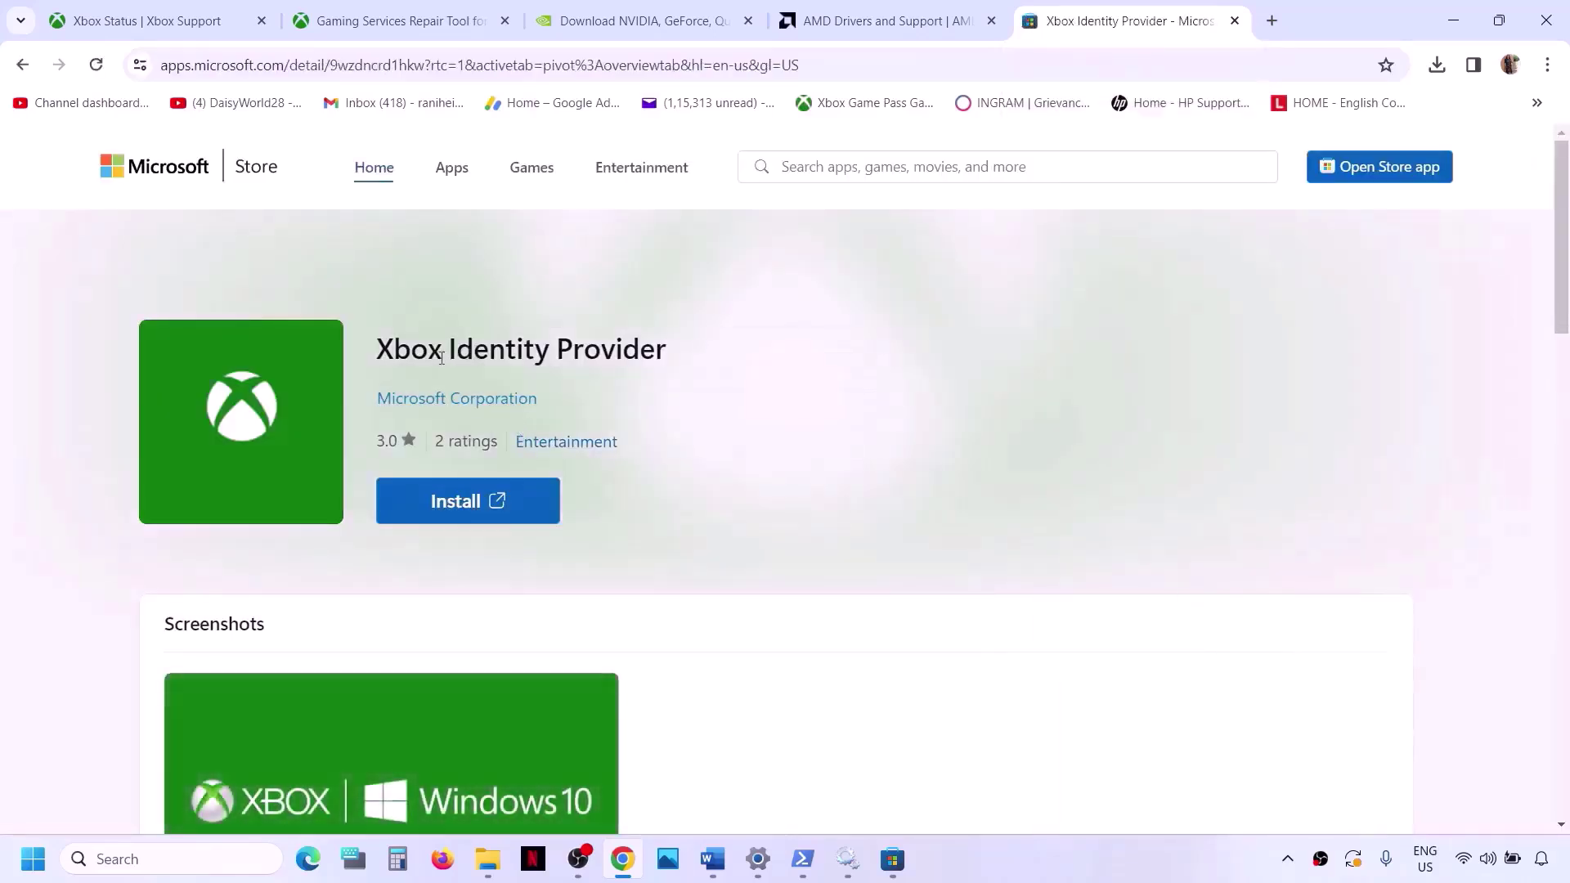
- Start the Xbox Identity Provider install from its web page in Microsoft Store, then close the Store window
left_click(507, 495)
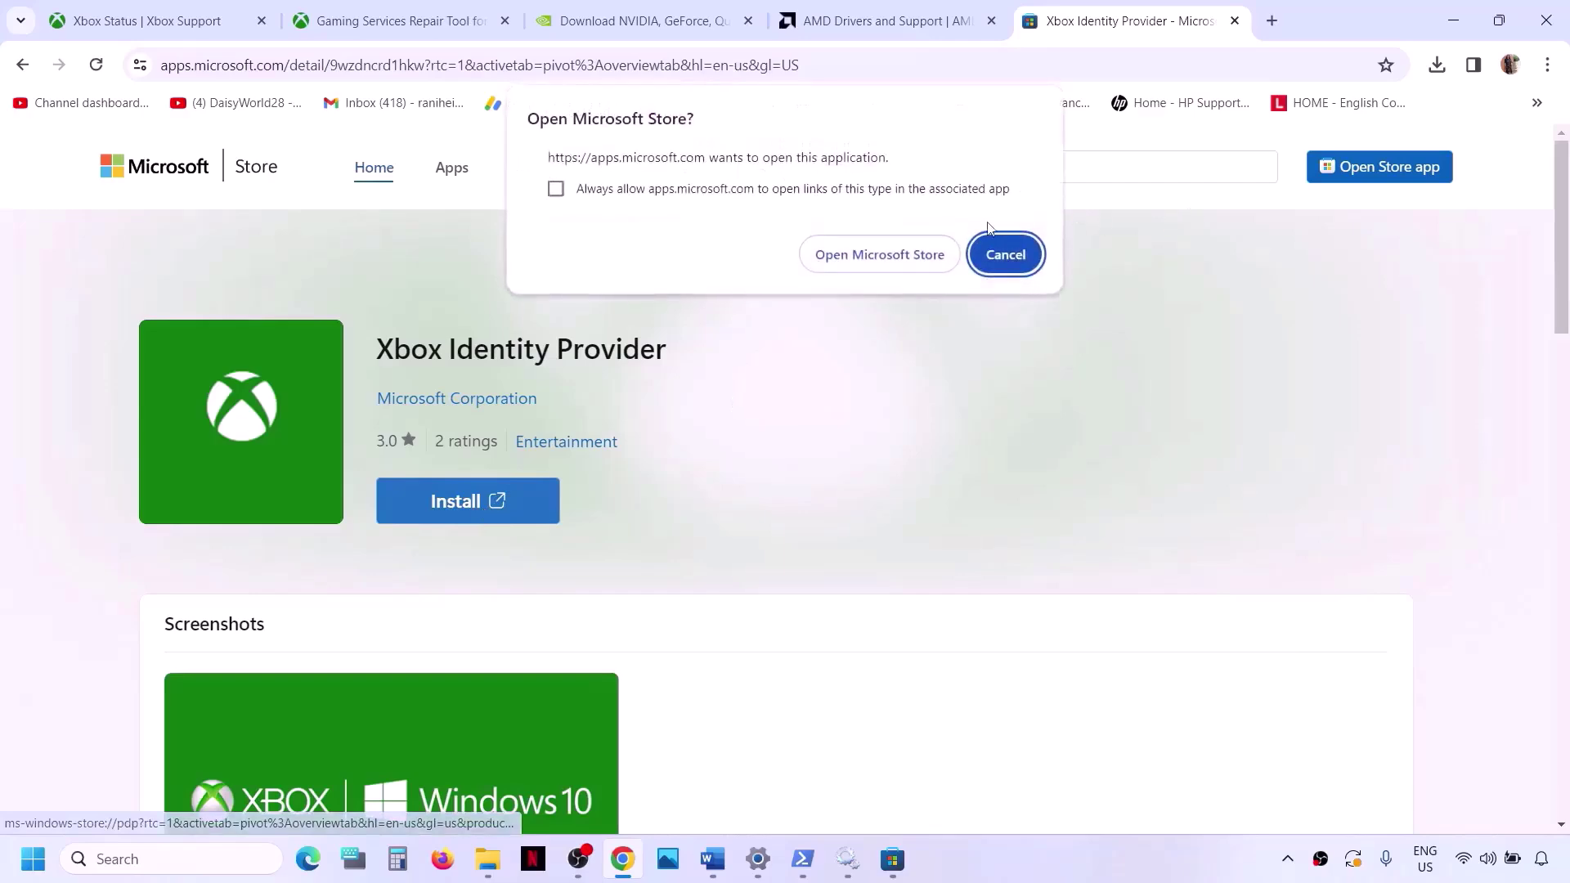
left_click(880, 255)
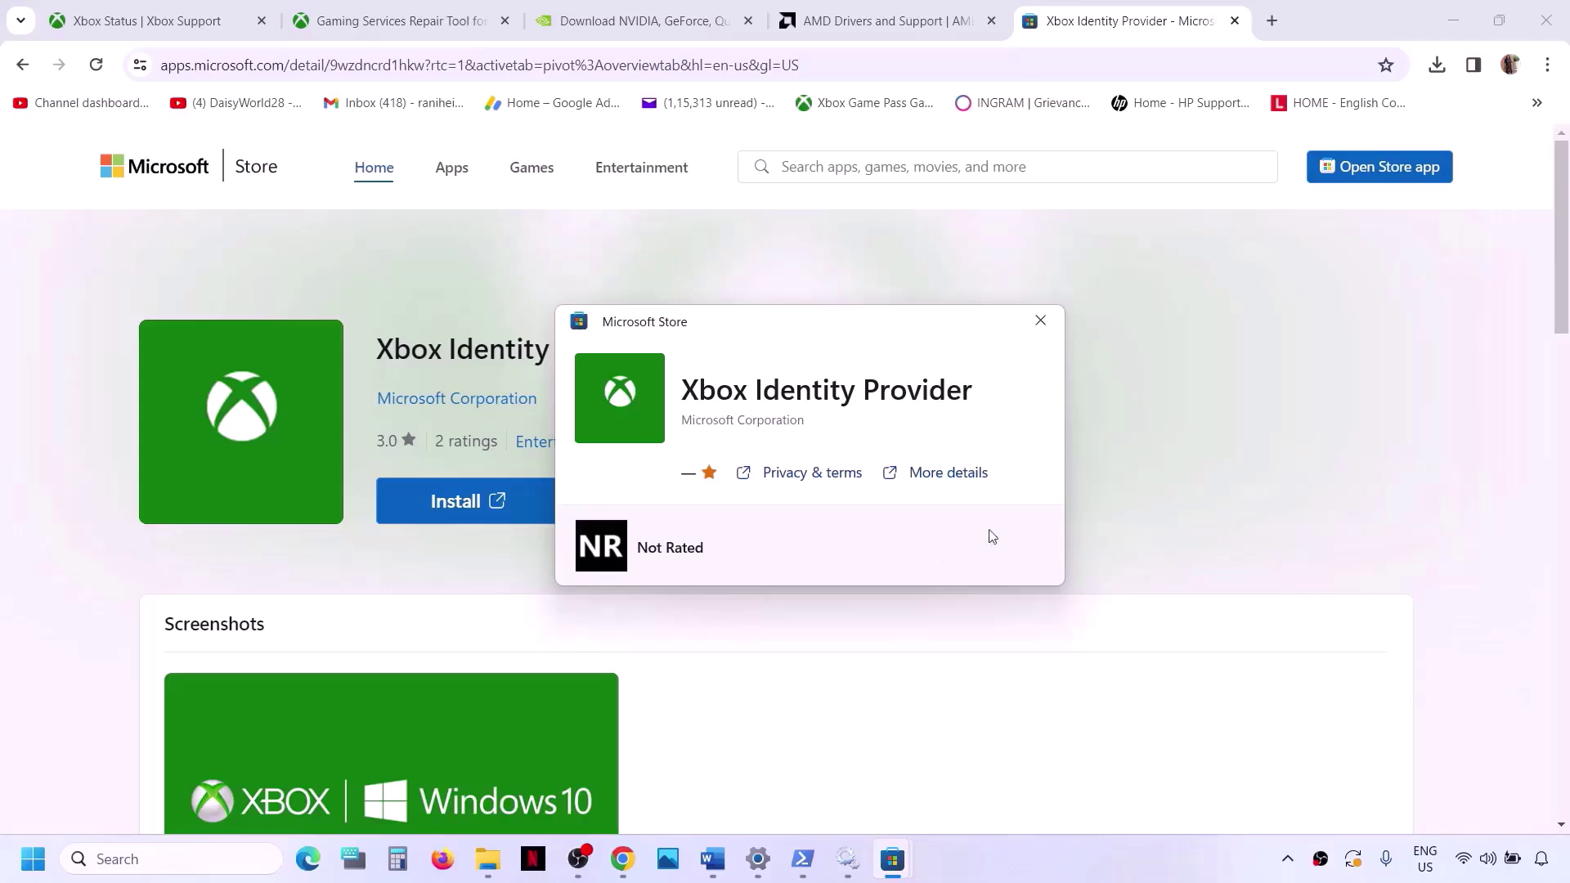
left_click(1040, 321)
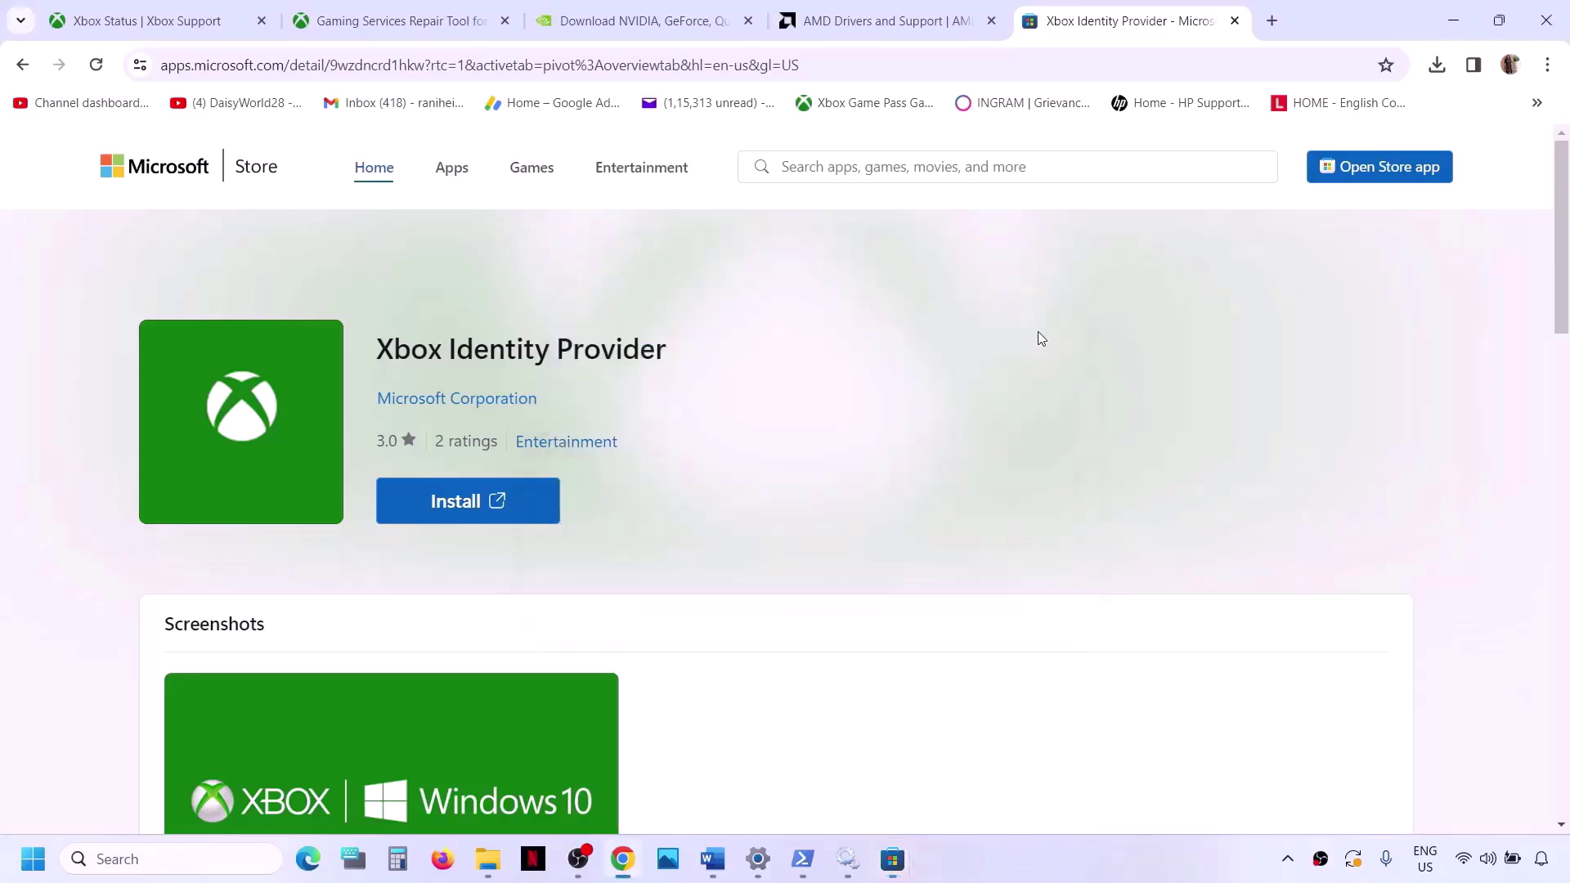
- Return to the Word guide and highlight the Step 17 text about reinstalling the game to a different drive
left_click(715, 862)
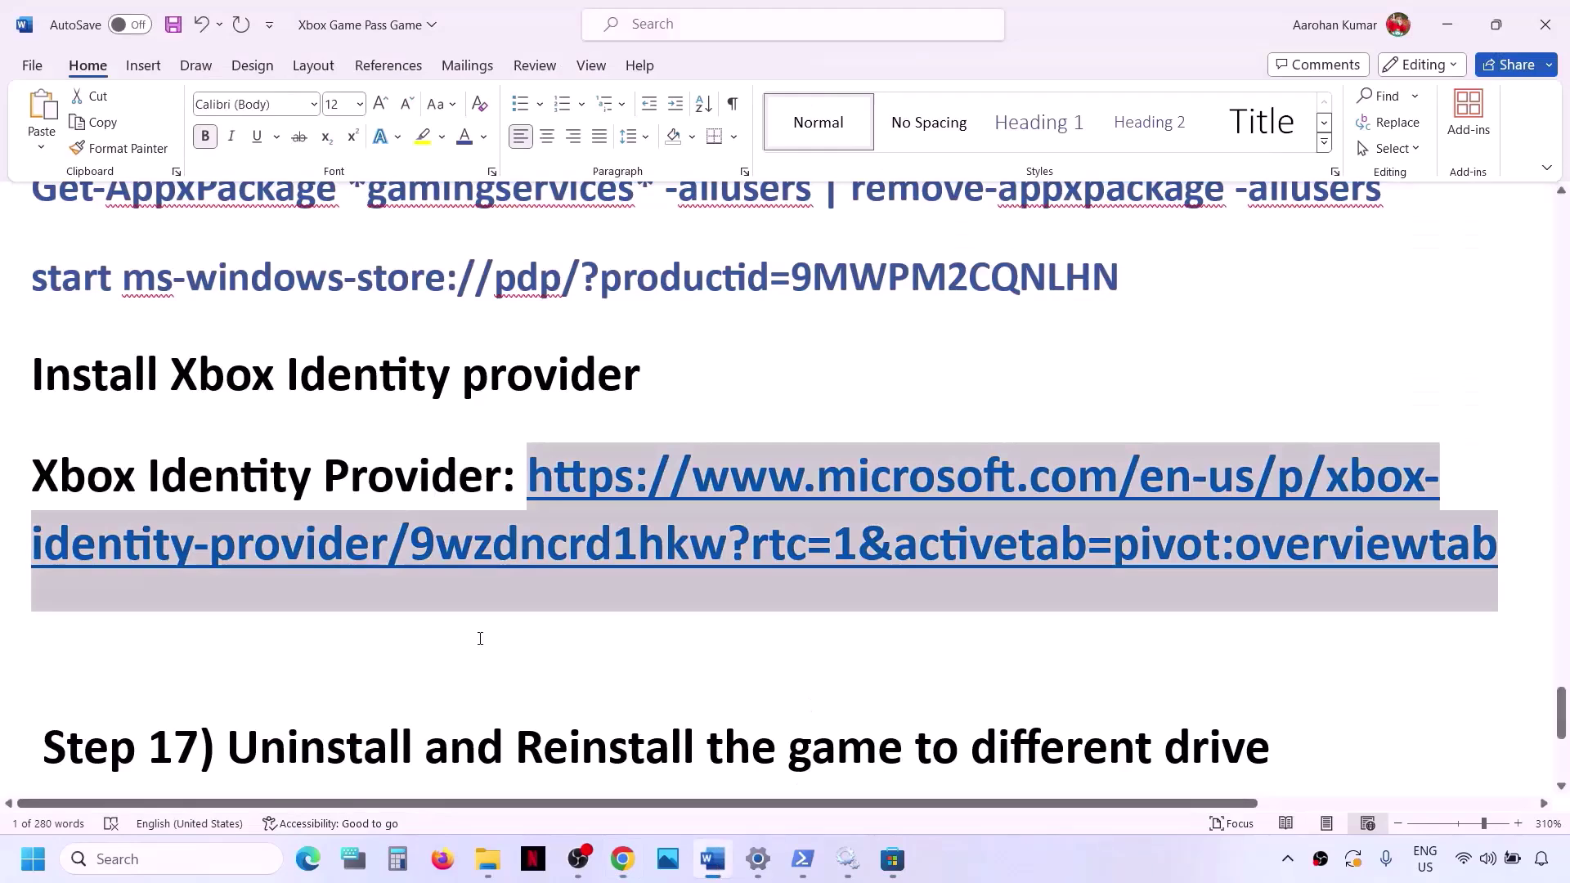
scroll(480, 638, "down", 3)
scroll(480, 636, "up", 1)
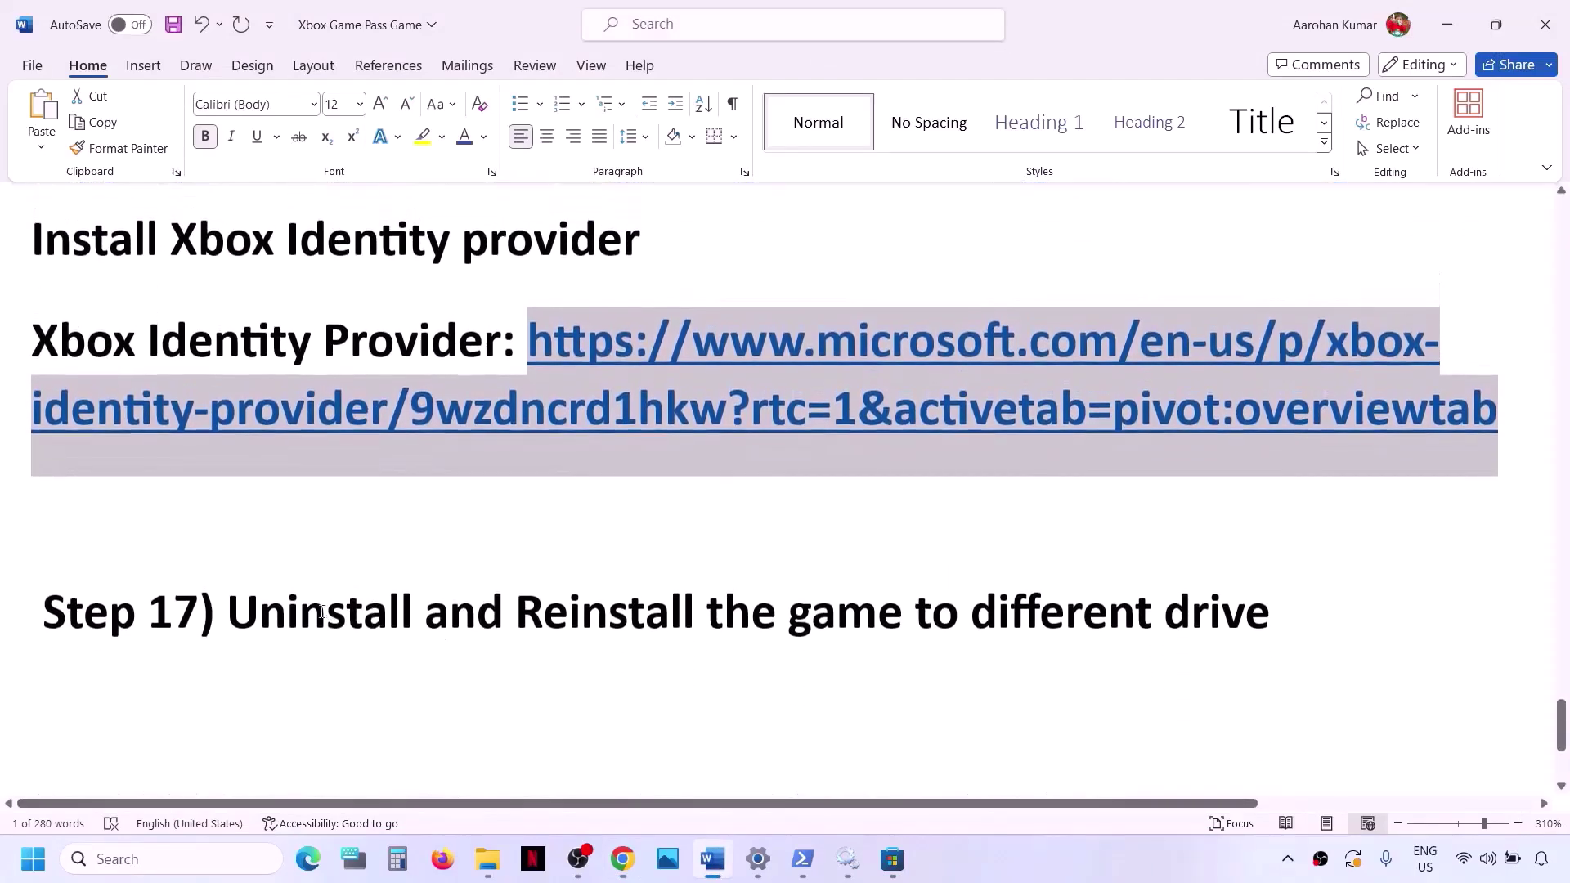
left_click_drag(260, 615, 1267, 588)
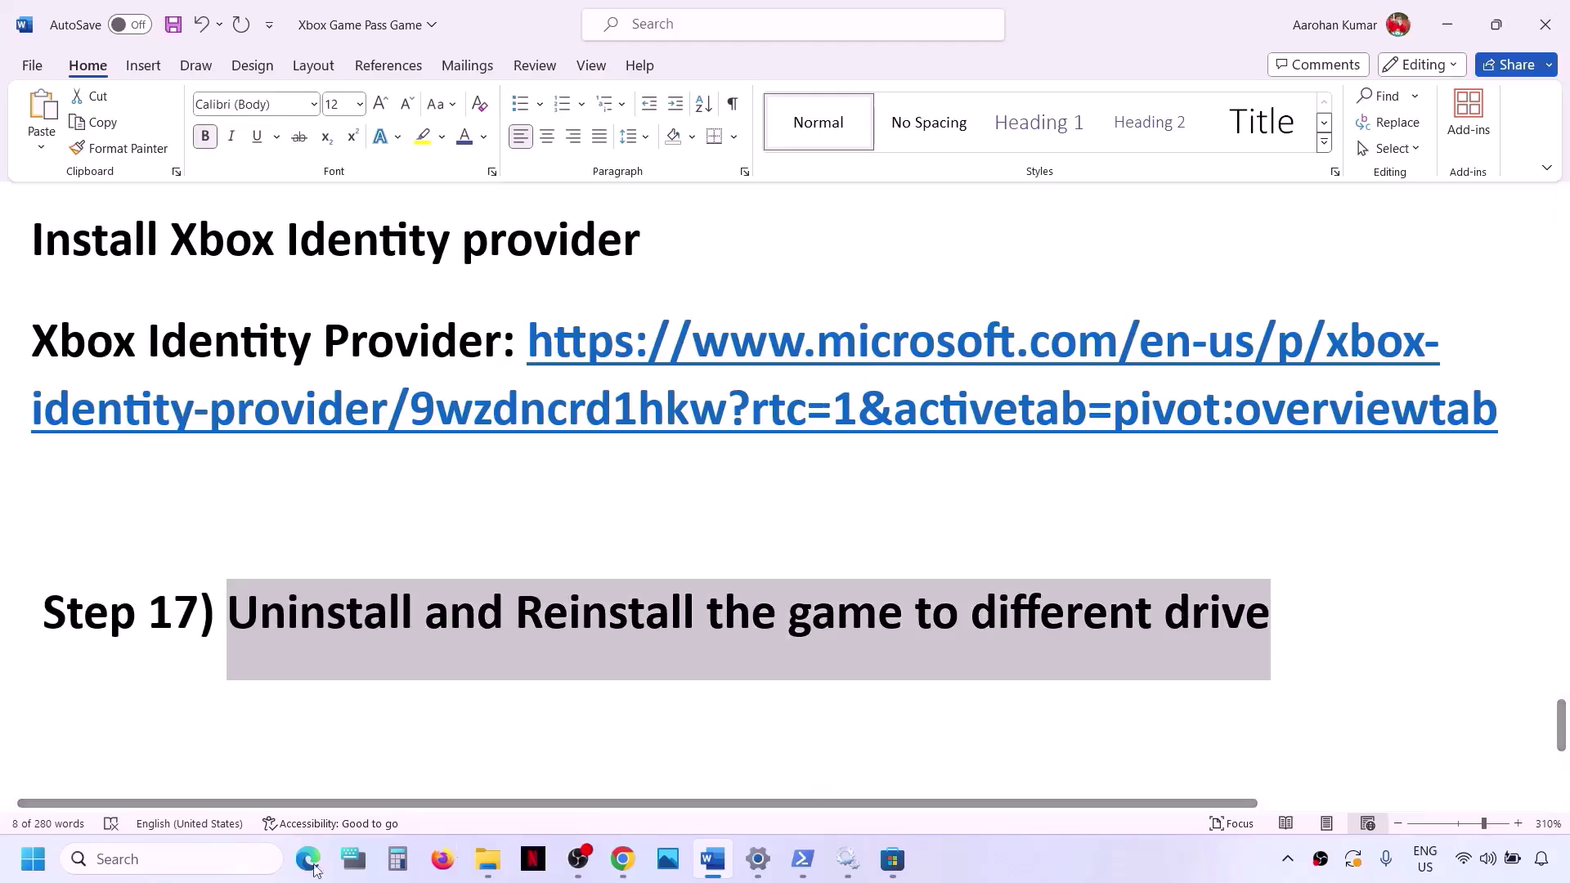
- Open the Xbox app maximized, postpone the Game Pass Ultimate offer, restart the app and dismiss the survey
left_click(149, 869)
type("xbox")
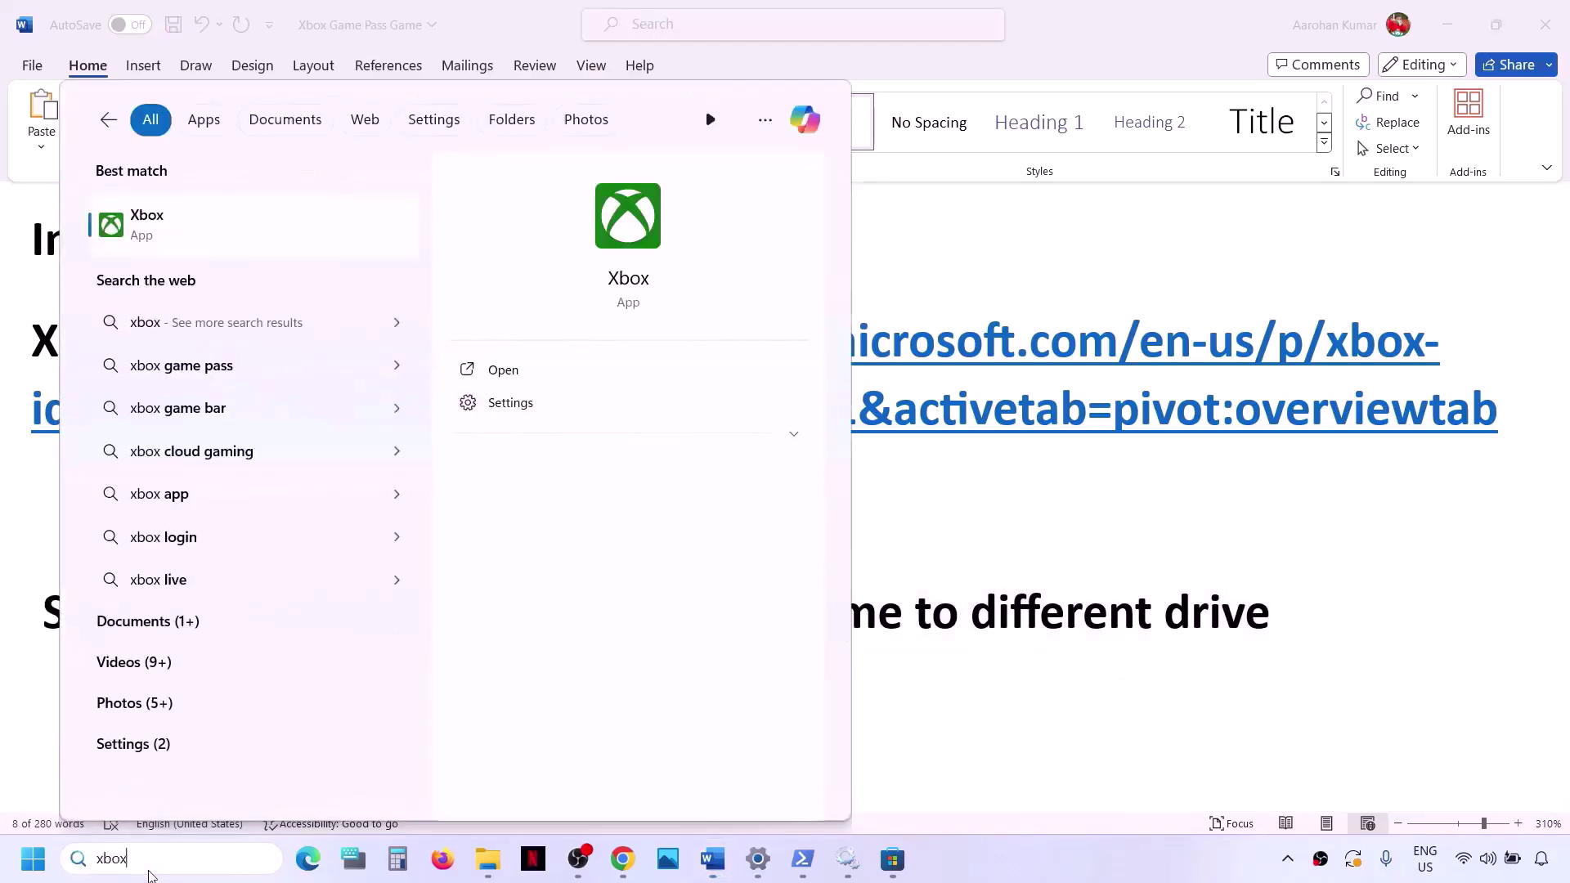
key("Return")
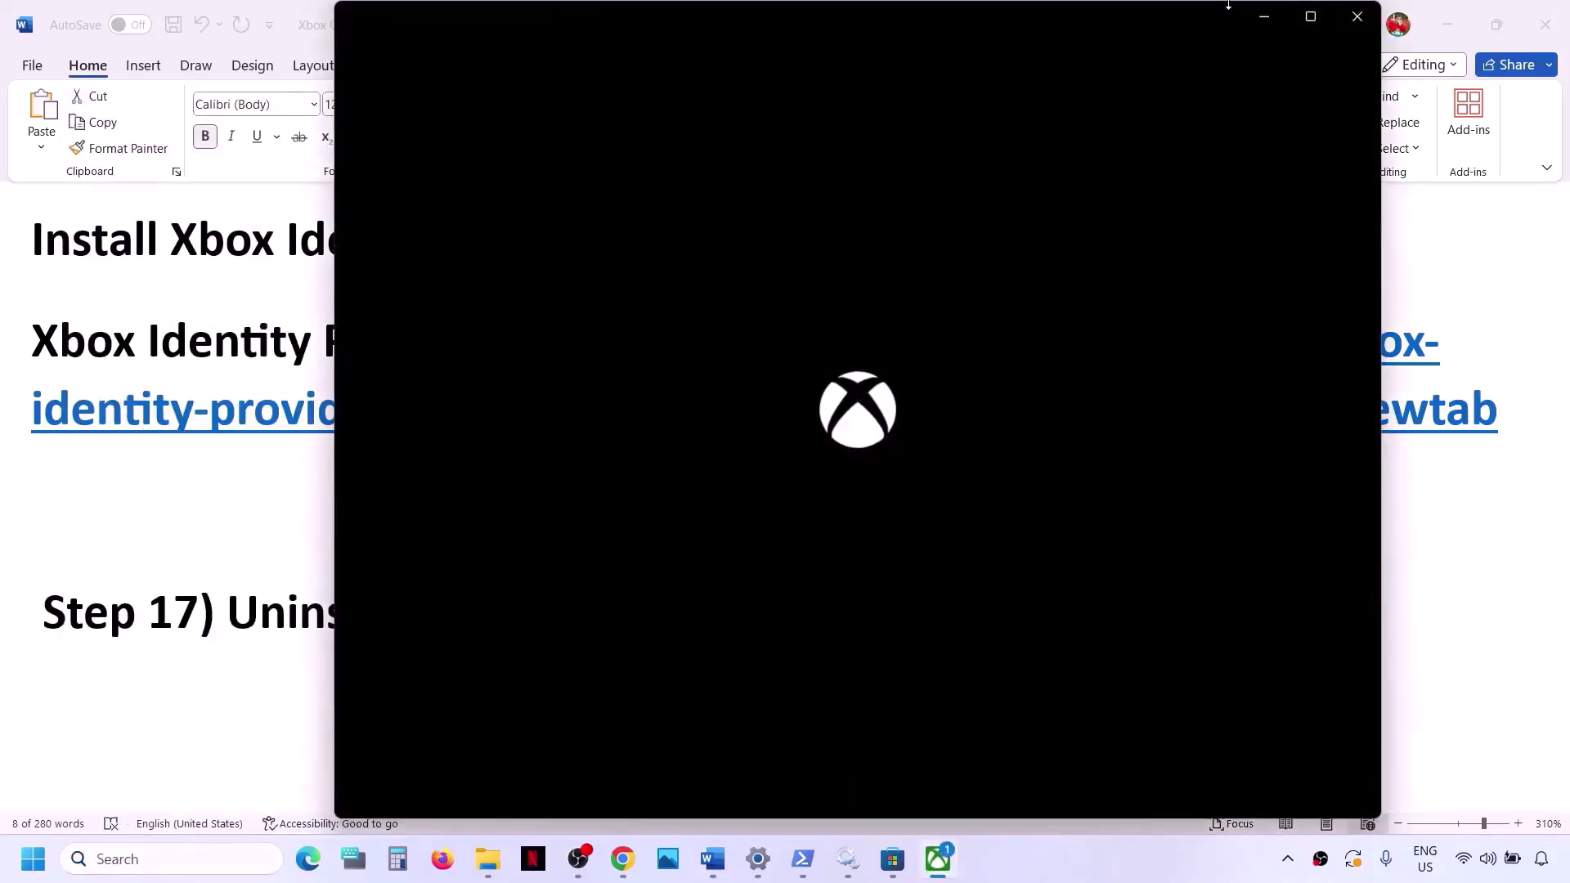
left_click(1310, 17)
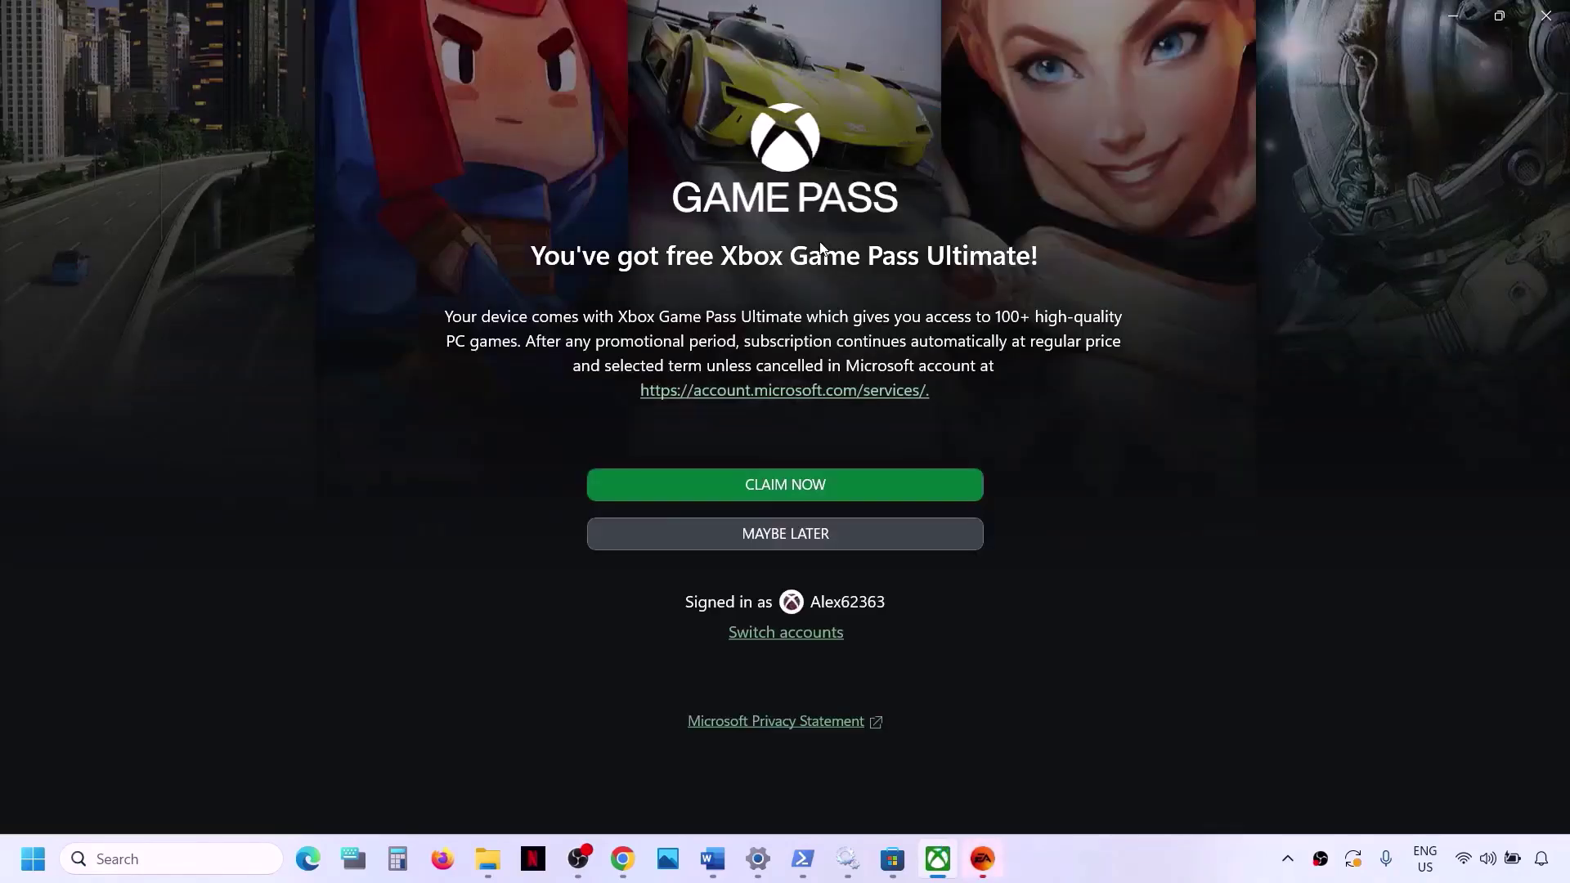
left_click(811, 537)
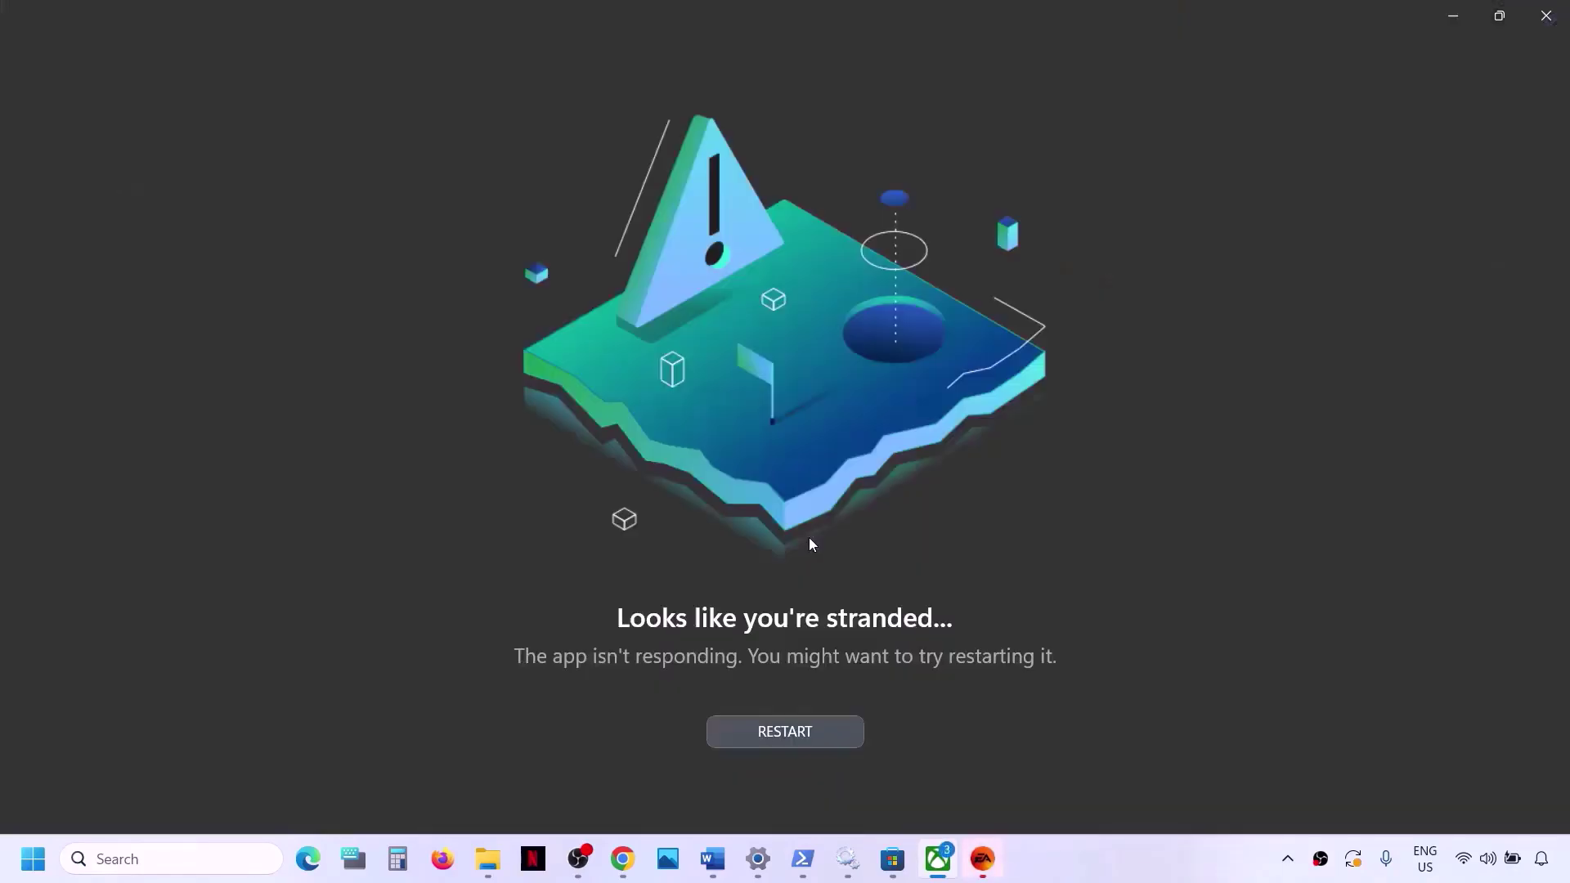
left_click(781, 733)
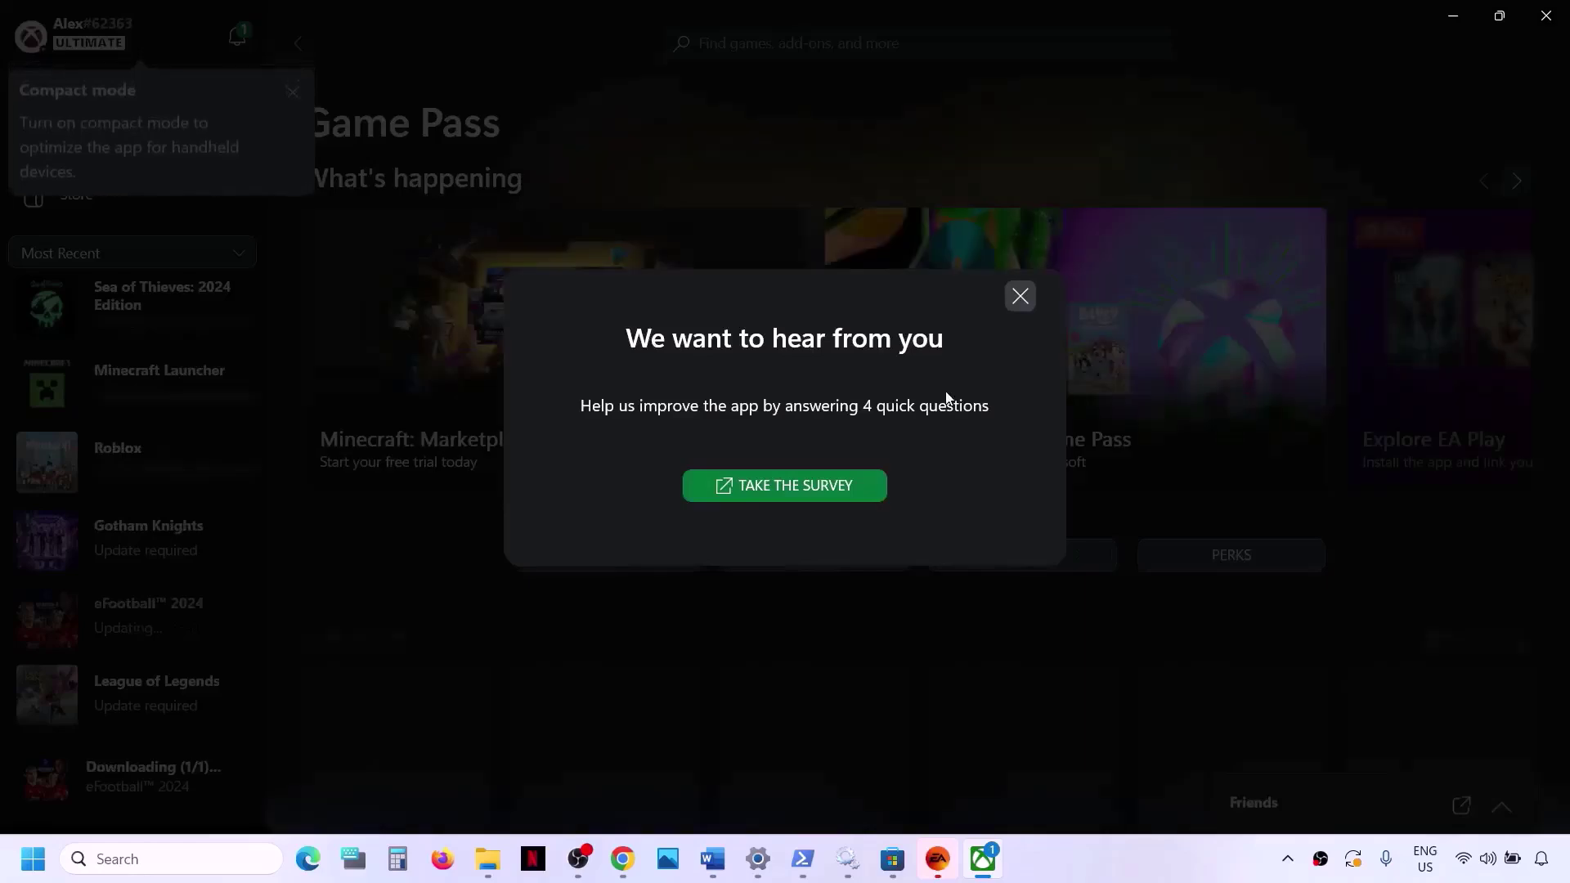
left_click(1020, 296)
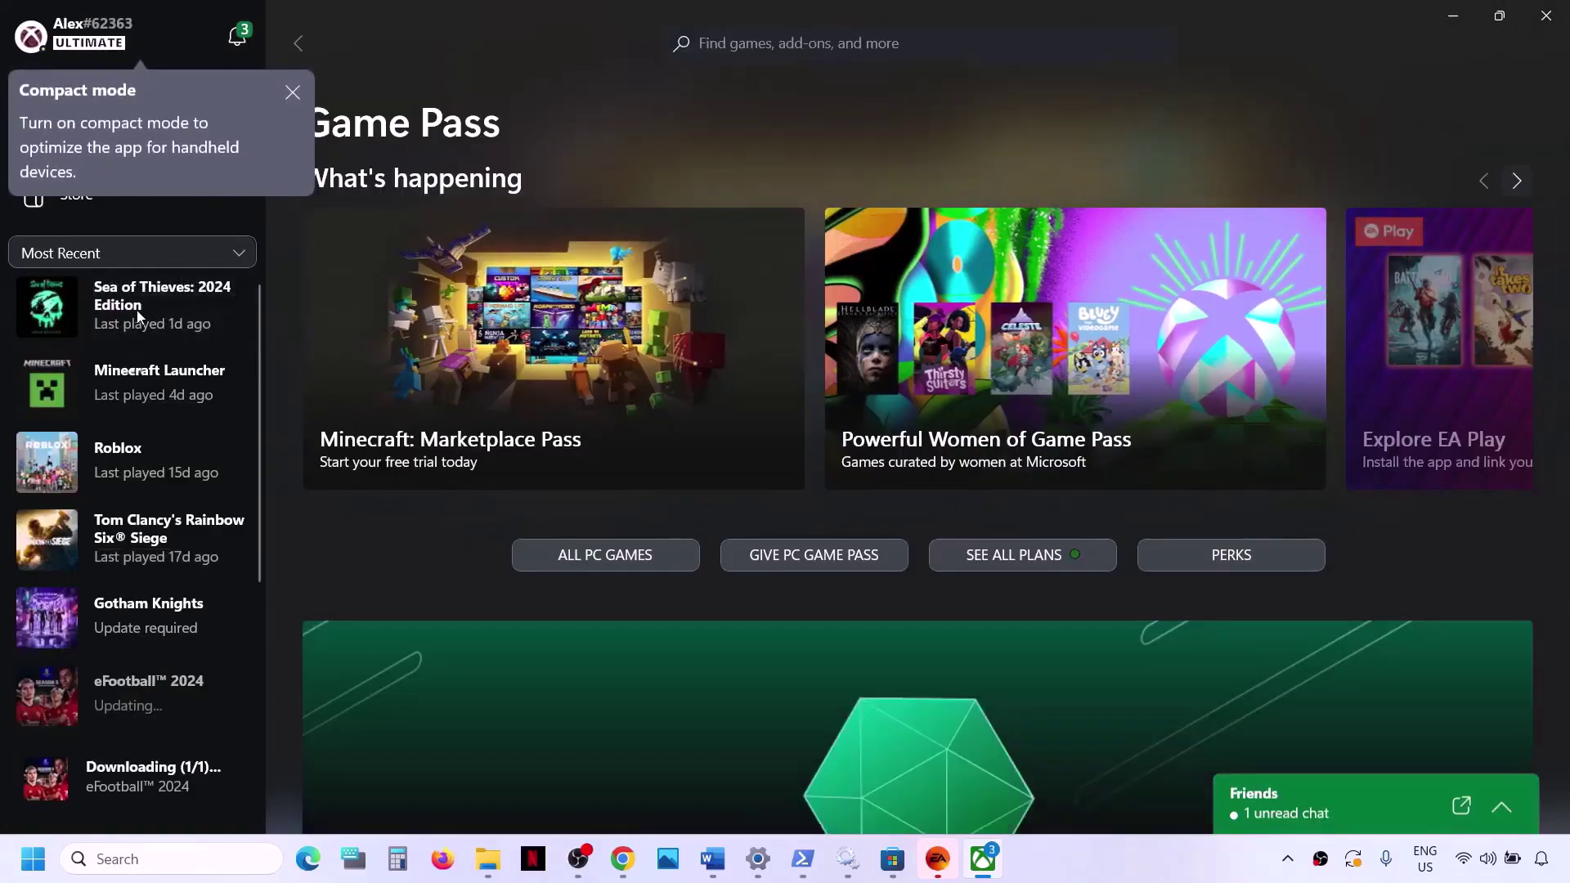
- Uninstall Sea of Thieves: 2024 Edition from the Xbox app and dismiss the compact mode tip
right_click(144, 312)
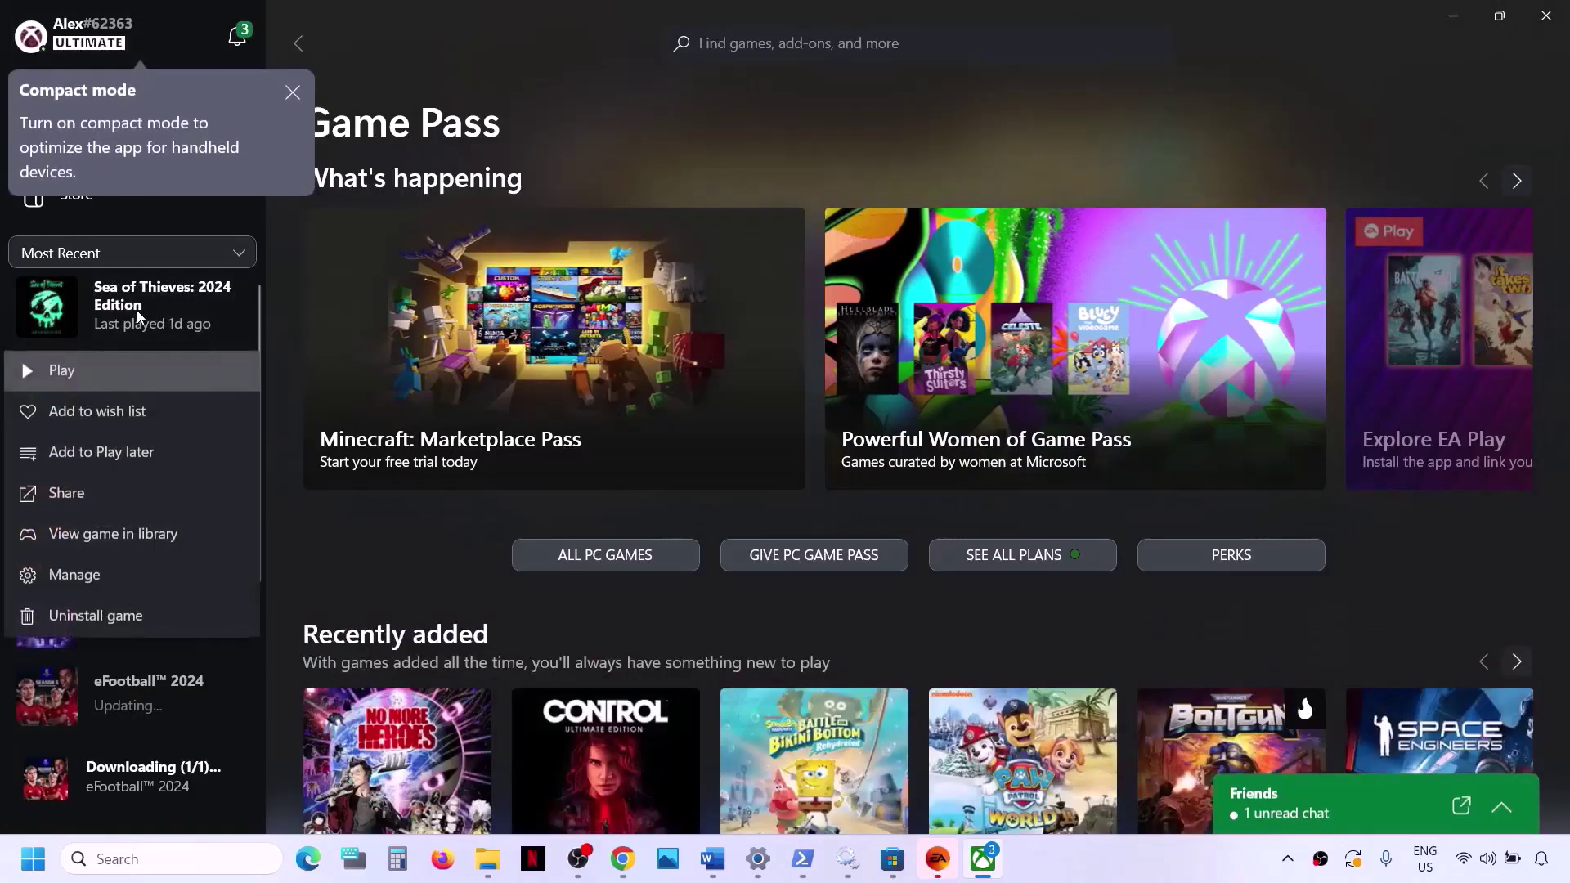
left_click(124, 617)
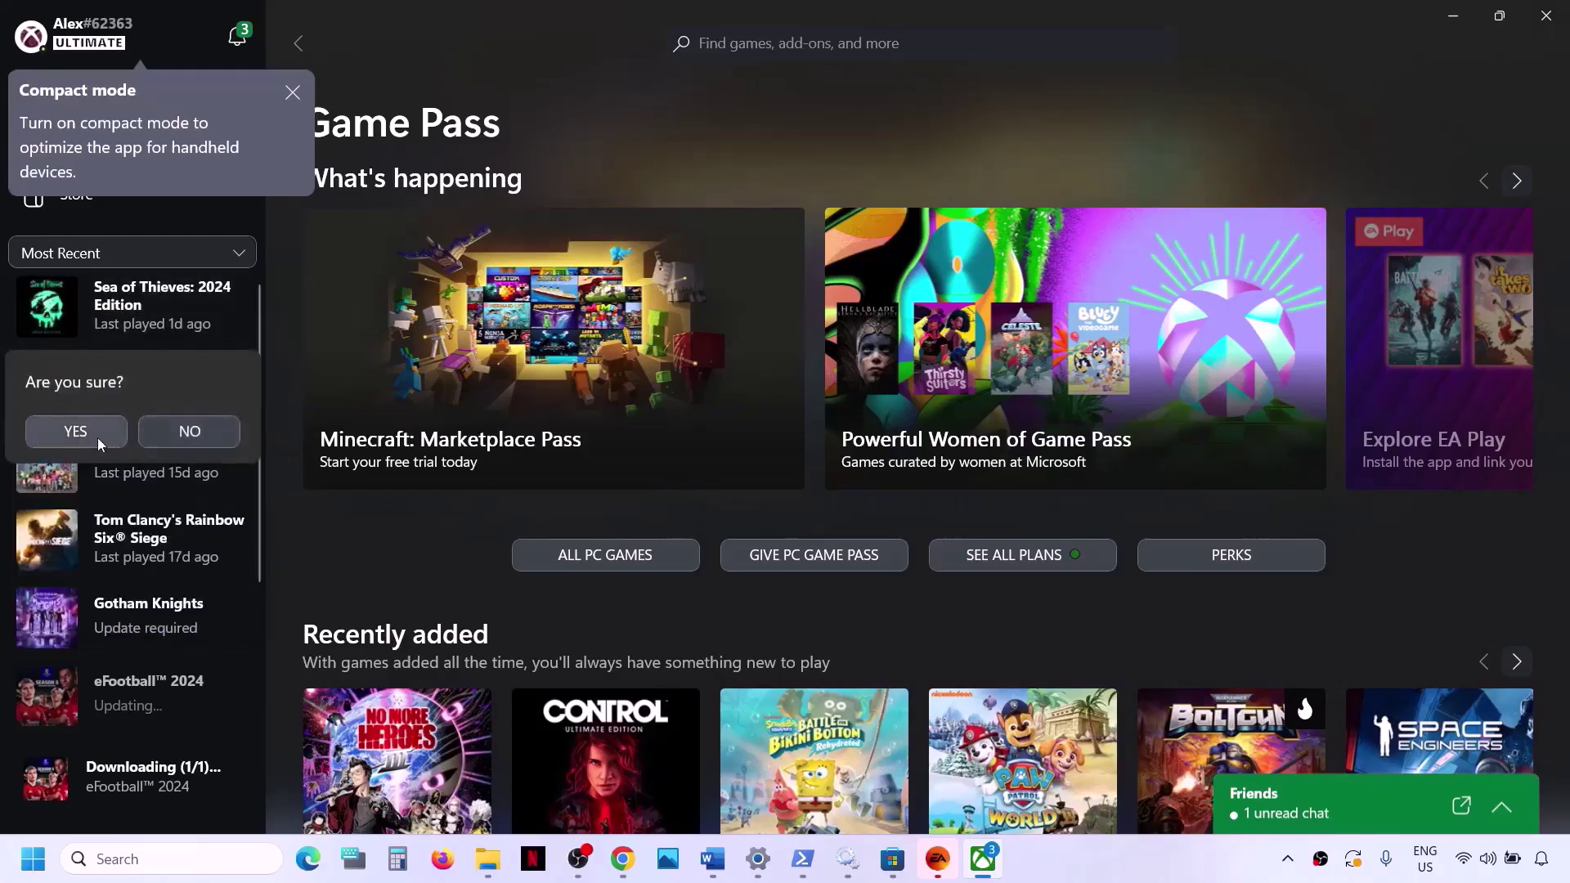
left_click(96, 442)
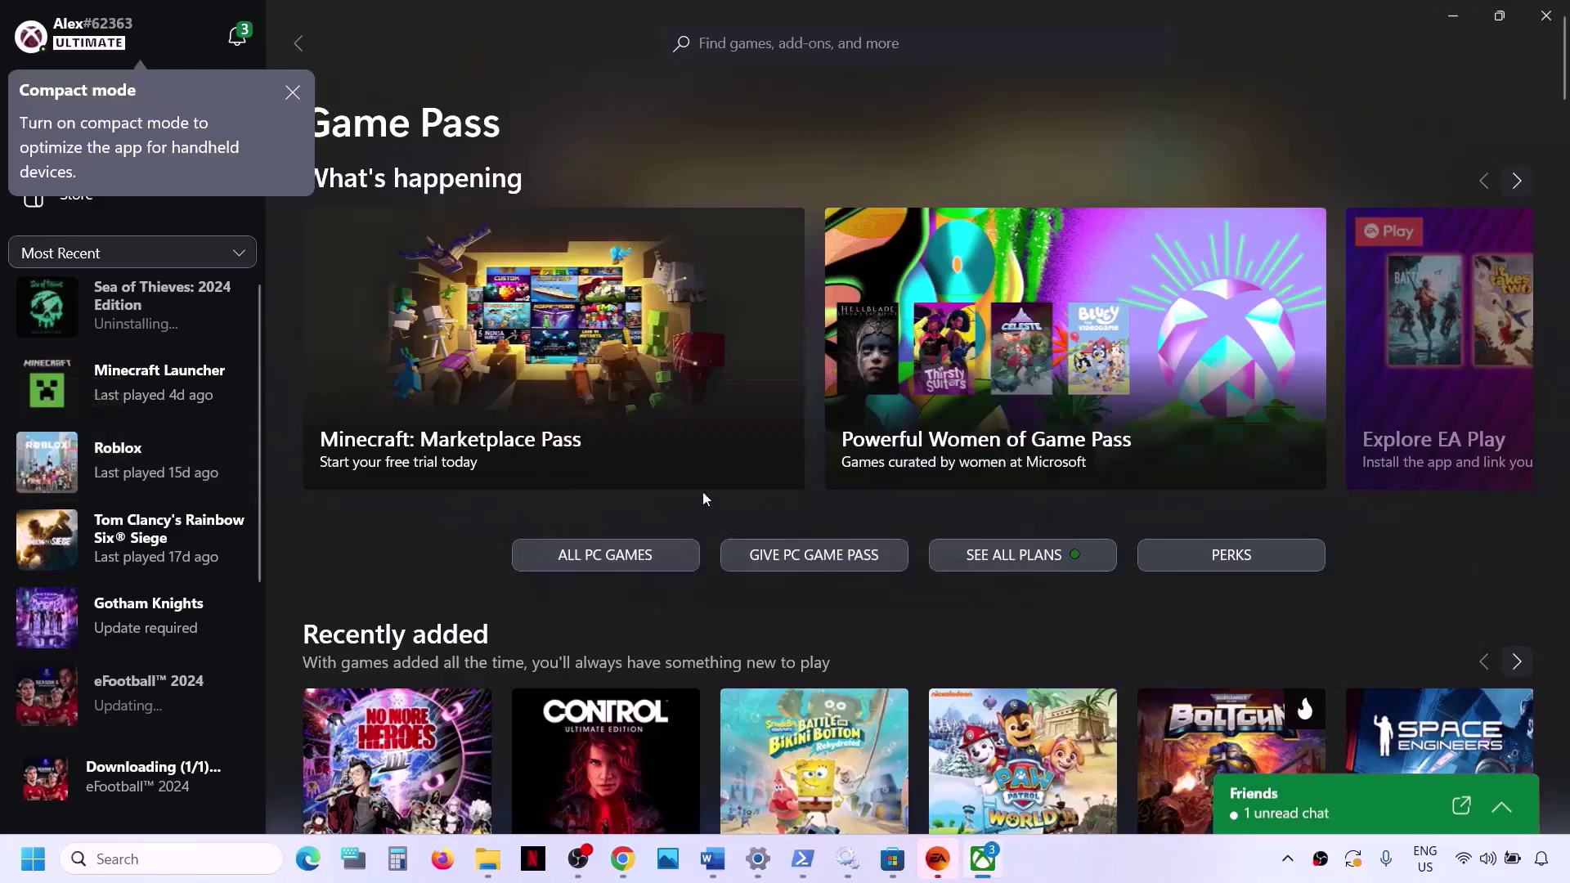
left_click(289, 87)
- Search the Xbox app for "sea of thieves" and open the Sea of Thieves: 2024 Edition page
left_click(748, 41)
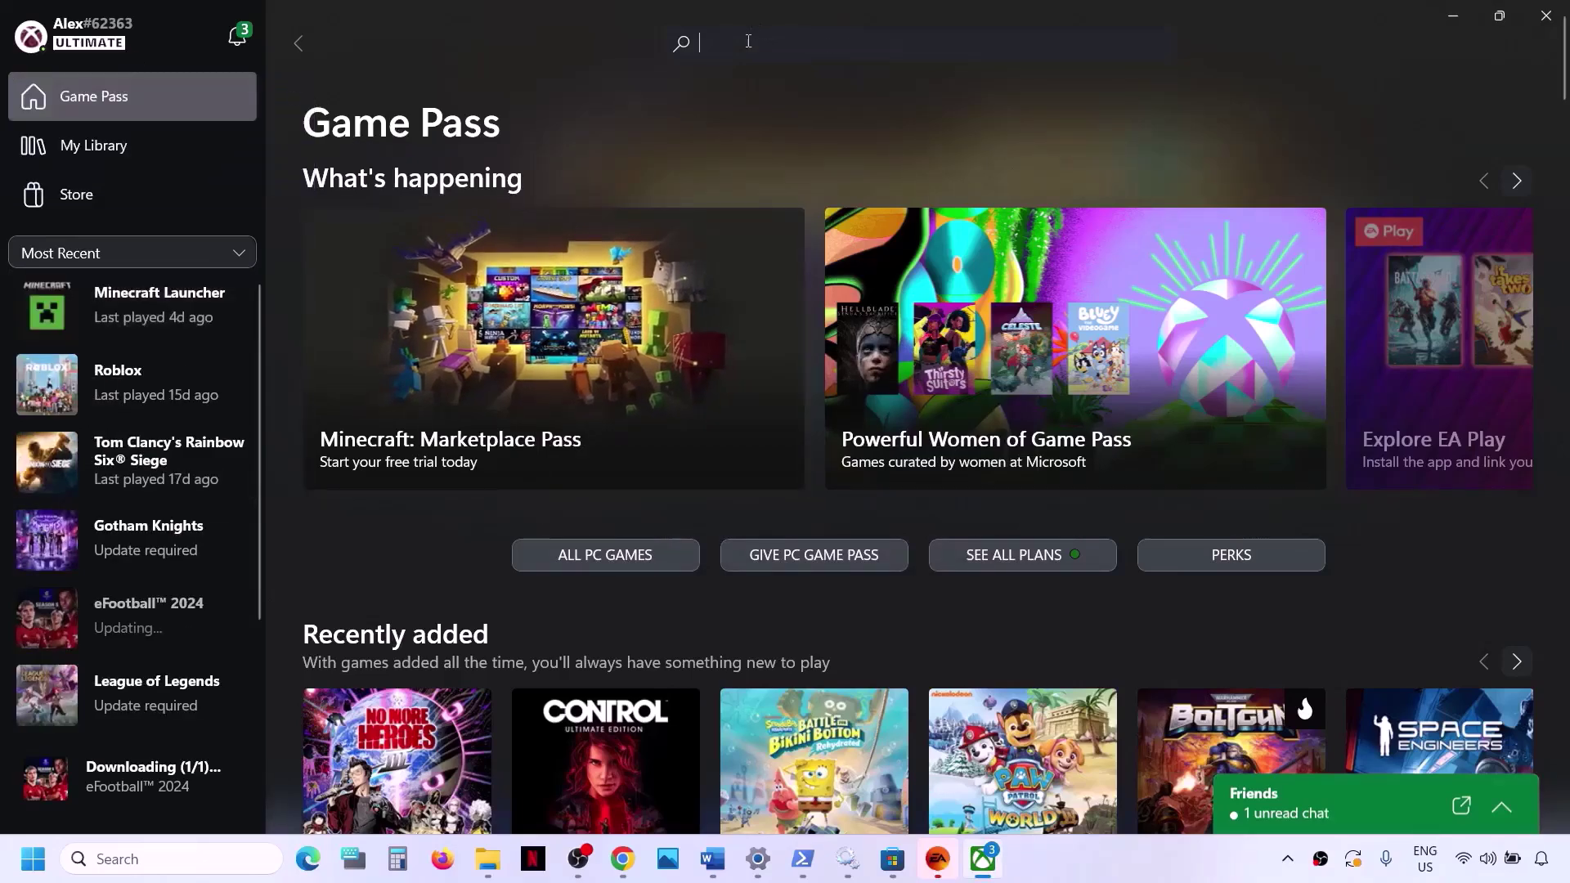
type("sea of thieves")
key("Return")
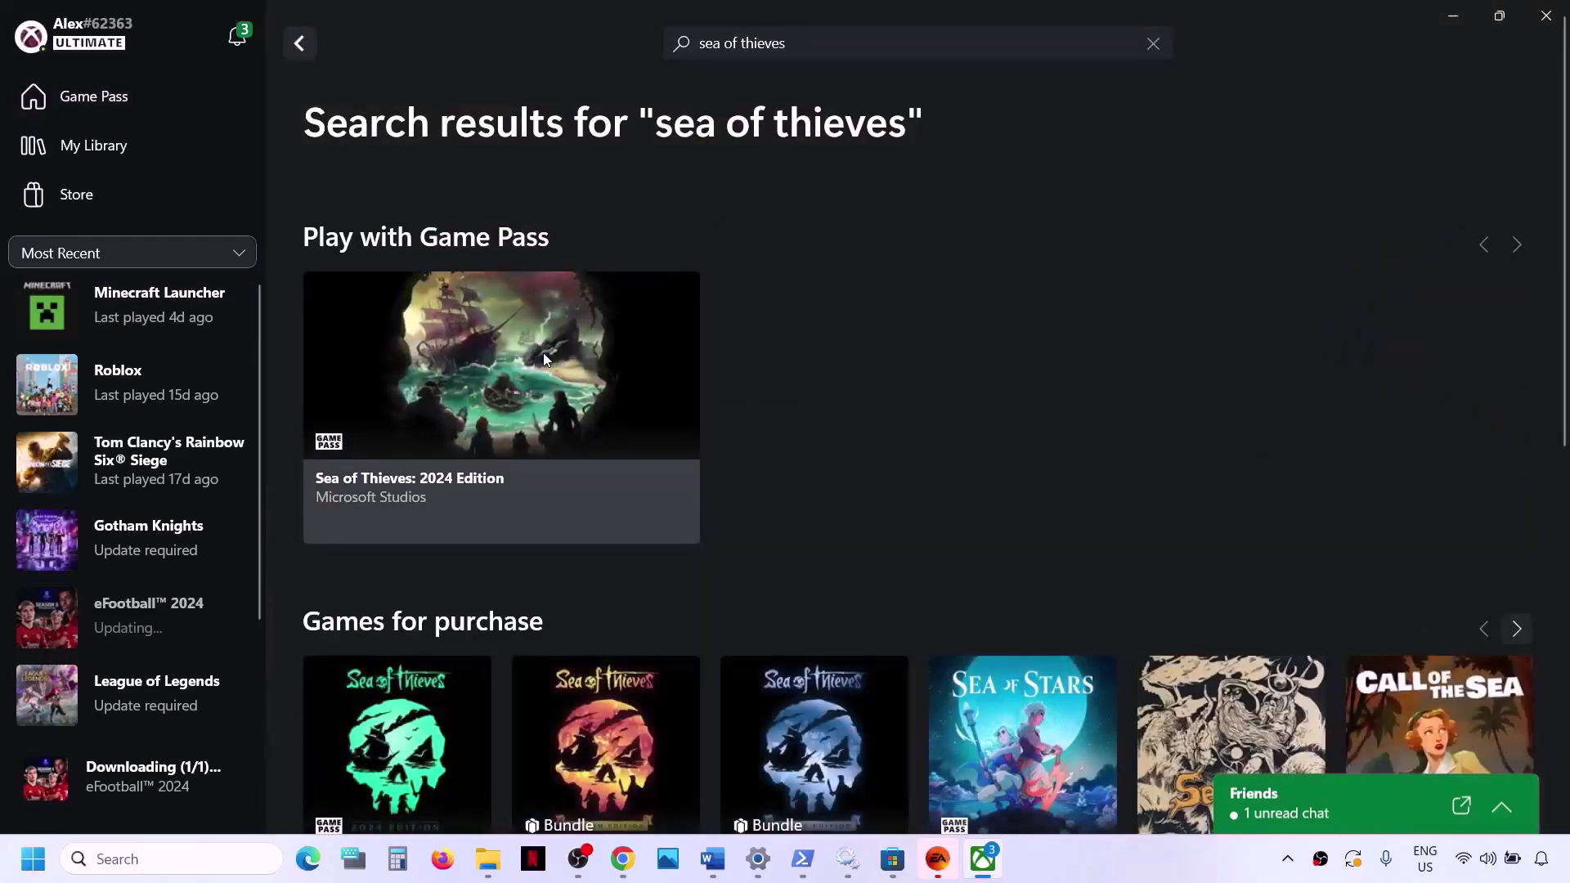
left_click(543, 352)
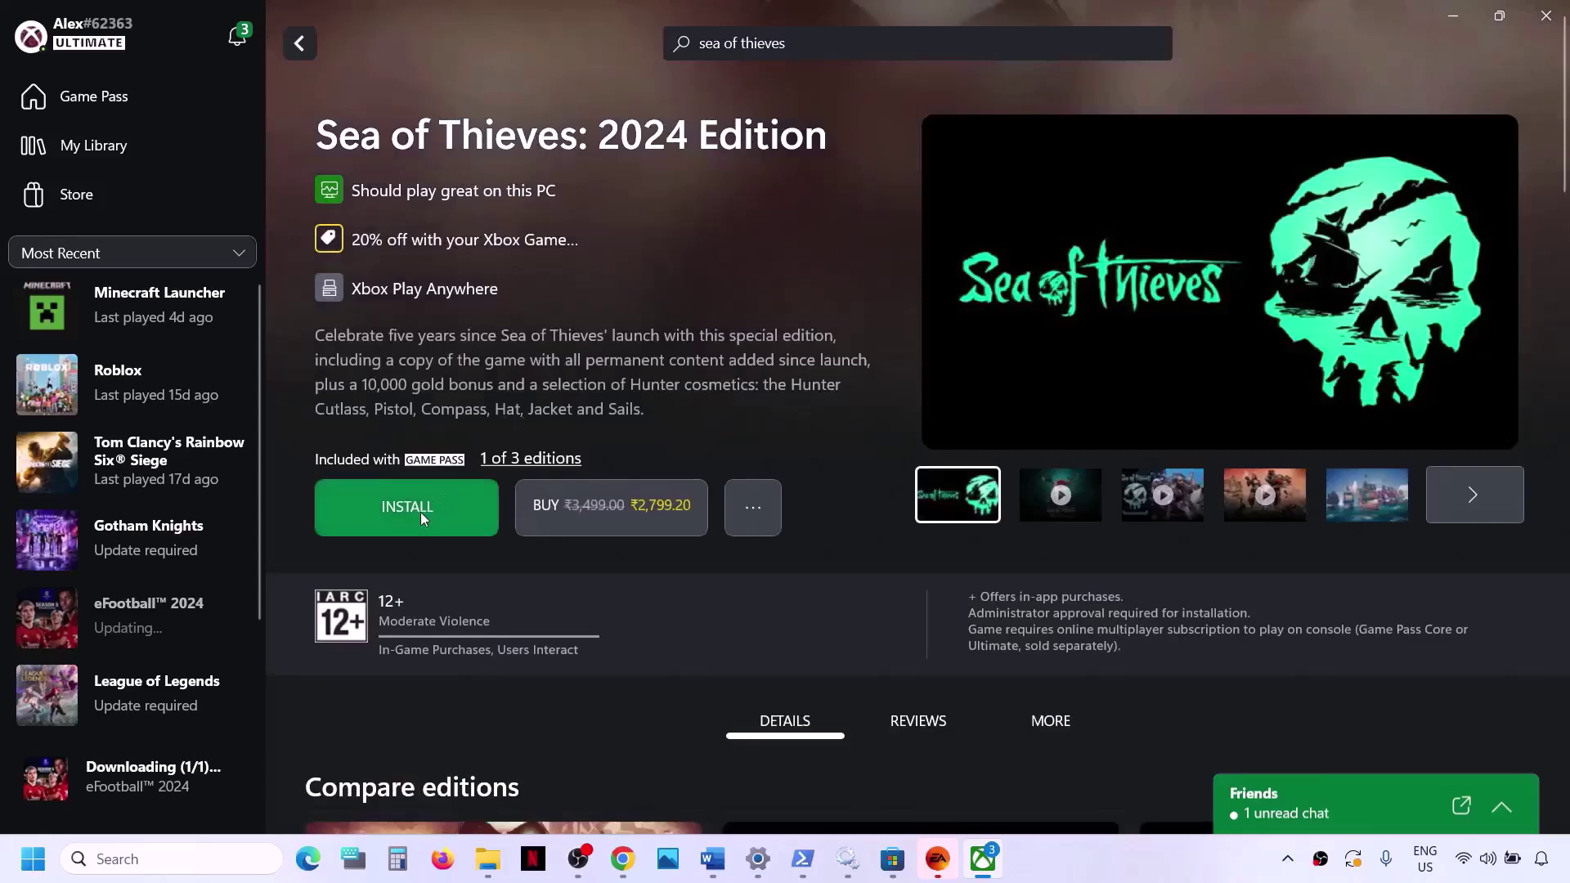
- Install Sea of Thieves: 2024 Edition with D:\XboxGames as the install location
left_click(421, 510)
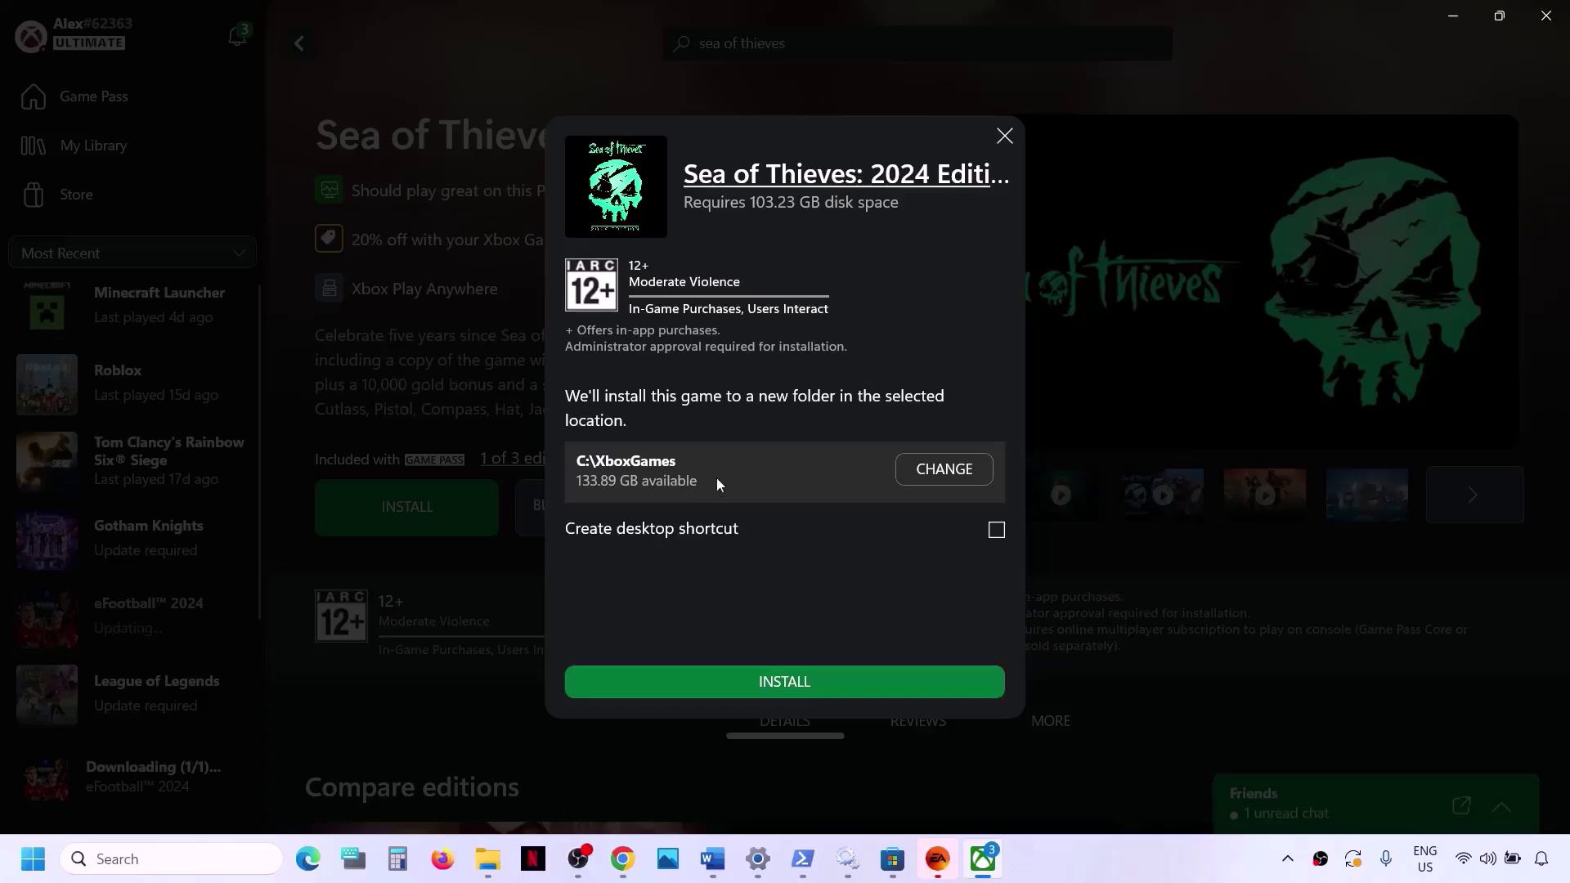
left_click(921, 469)
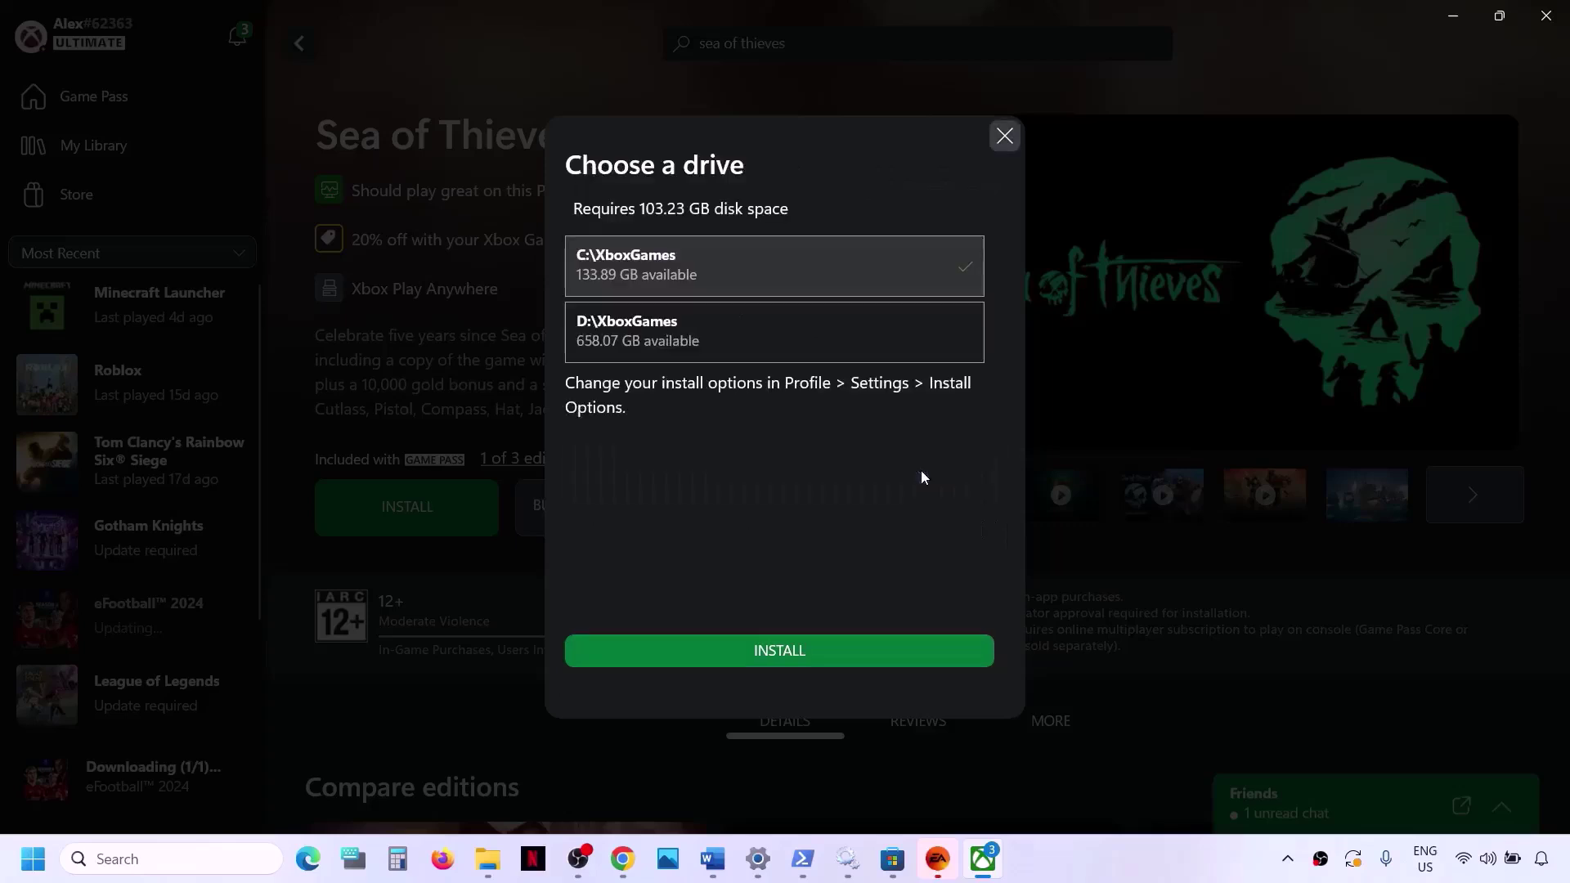
left_click(704, 327)
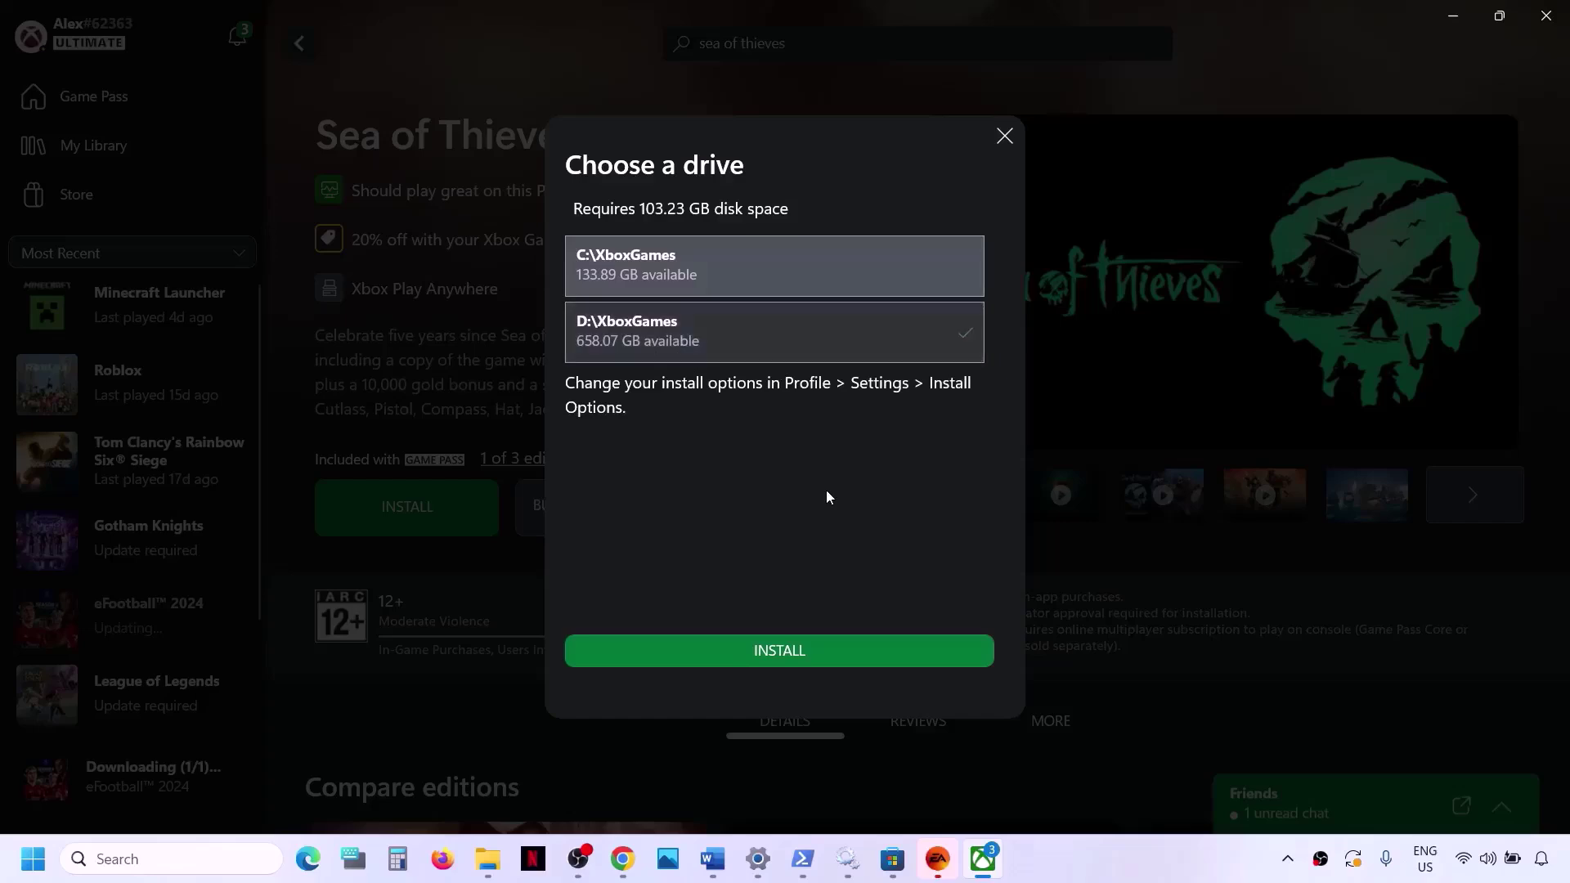
left_click(830, 652)
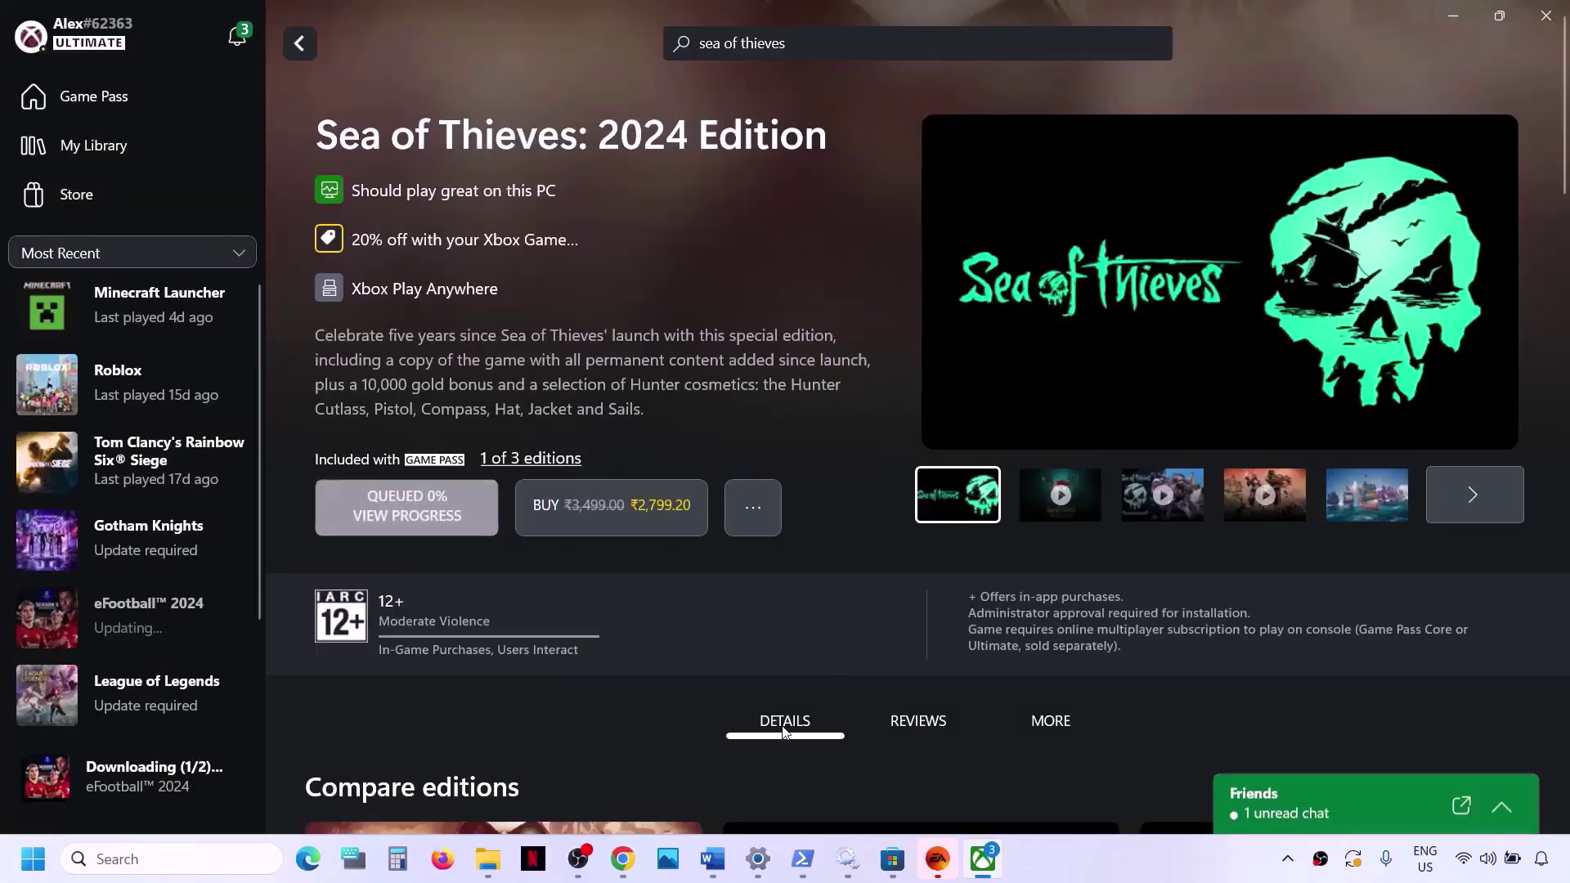
- Open the installation queue from the game page and cancel the eFootball 2024 installation
left_click(448, 516)
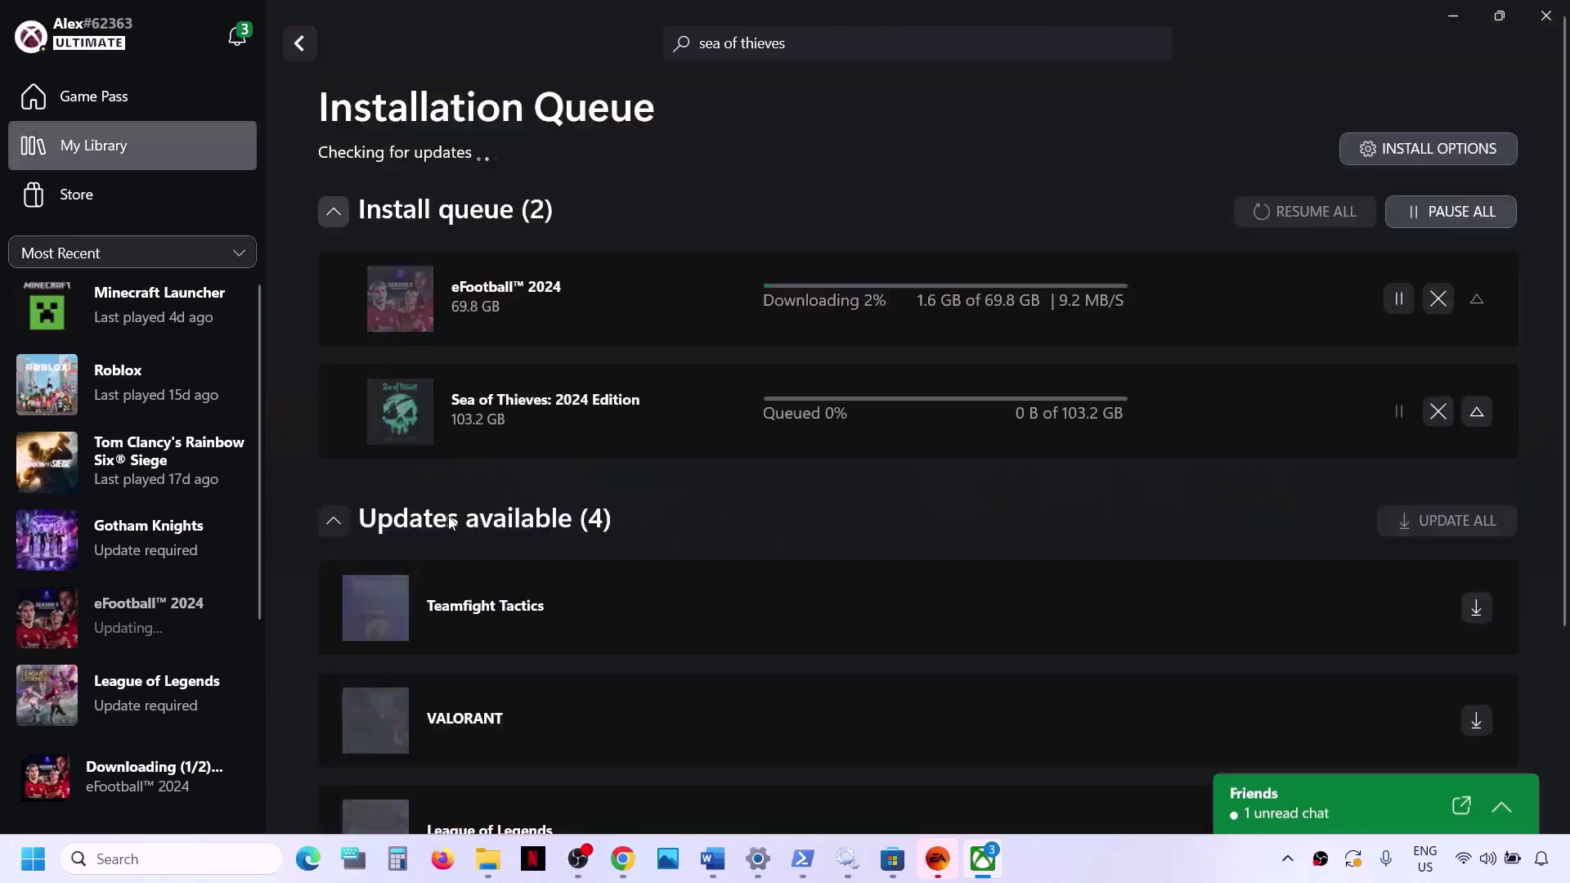
scroll(557, 482, "down", 3)
scroll(1066, 347, "up", 3)
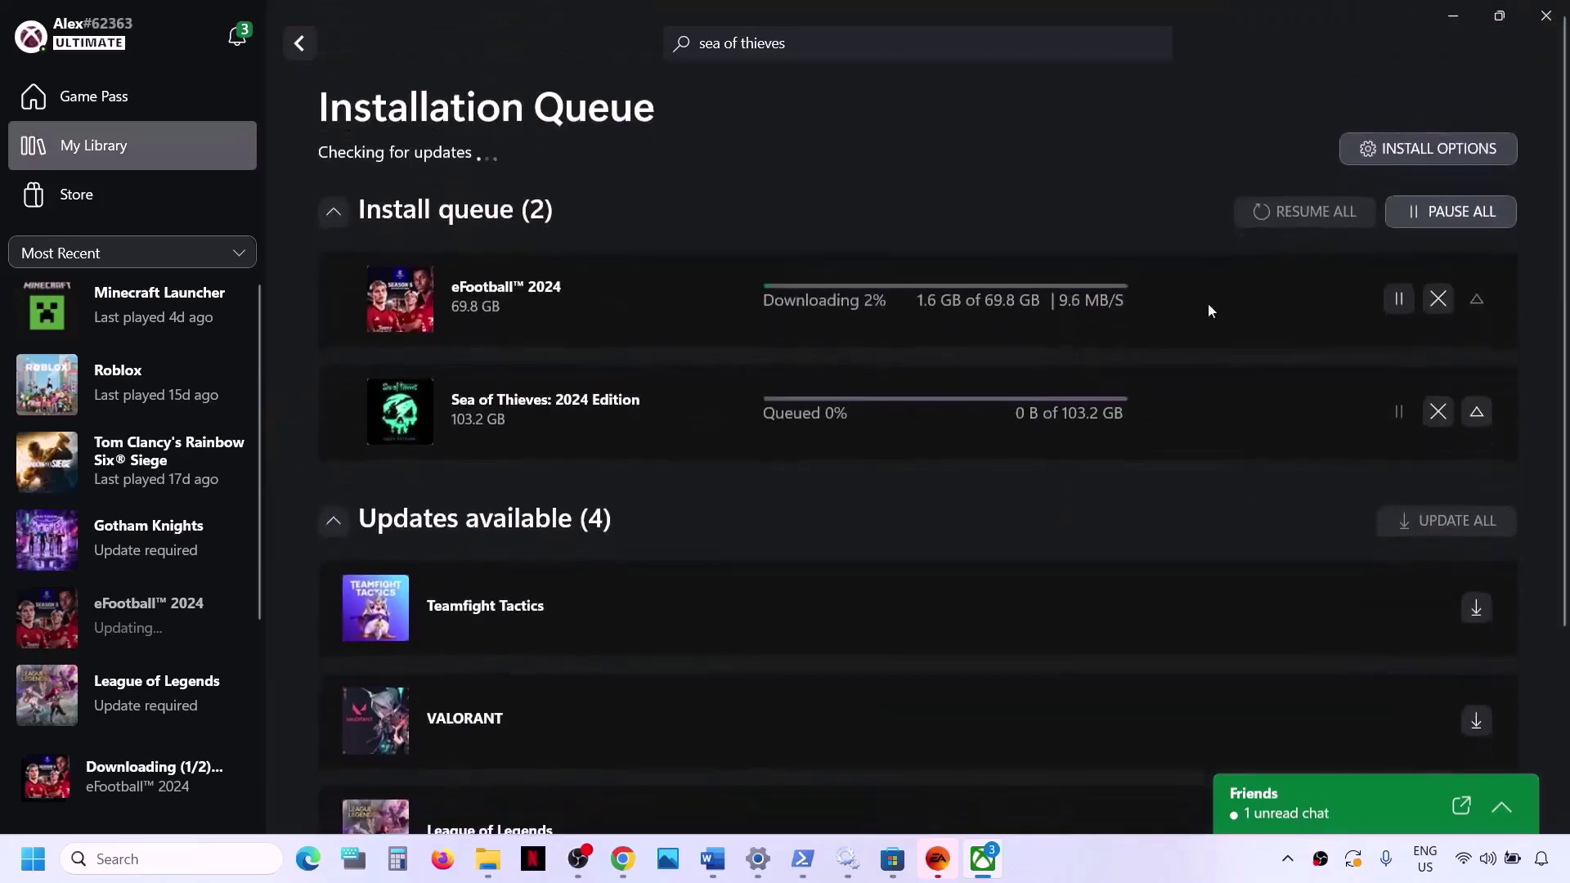
left_click(1442, 300)
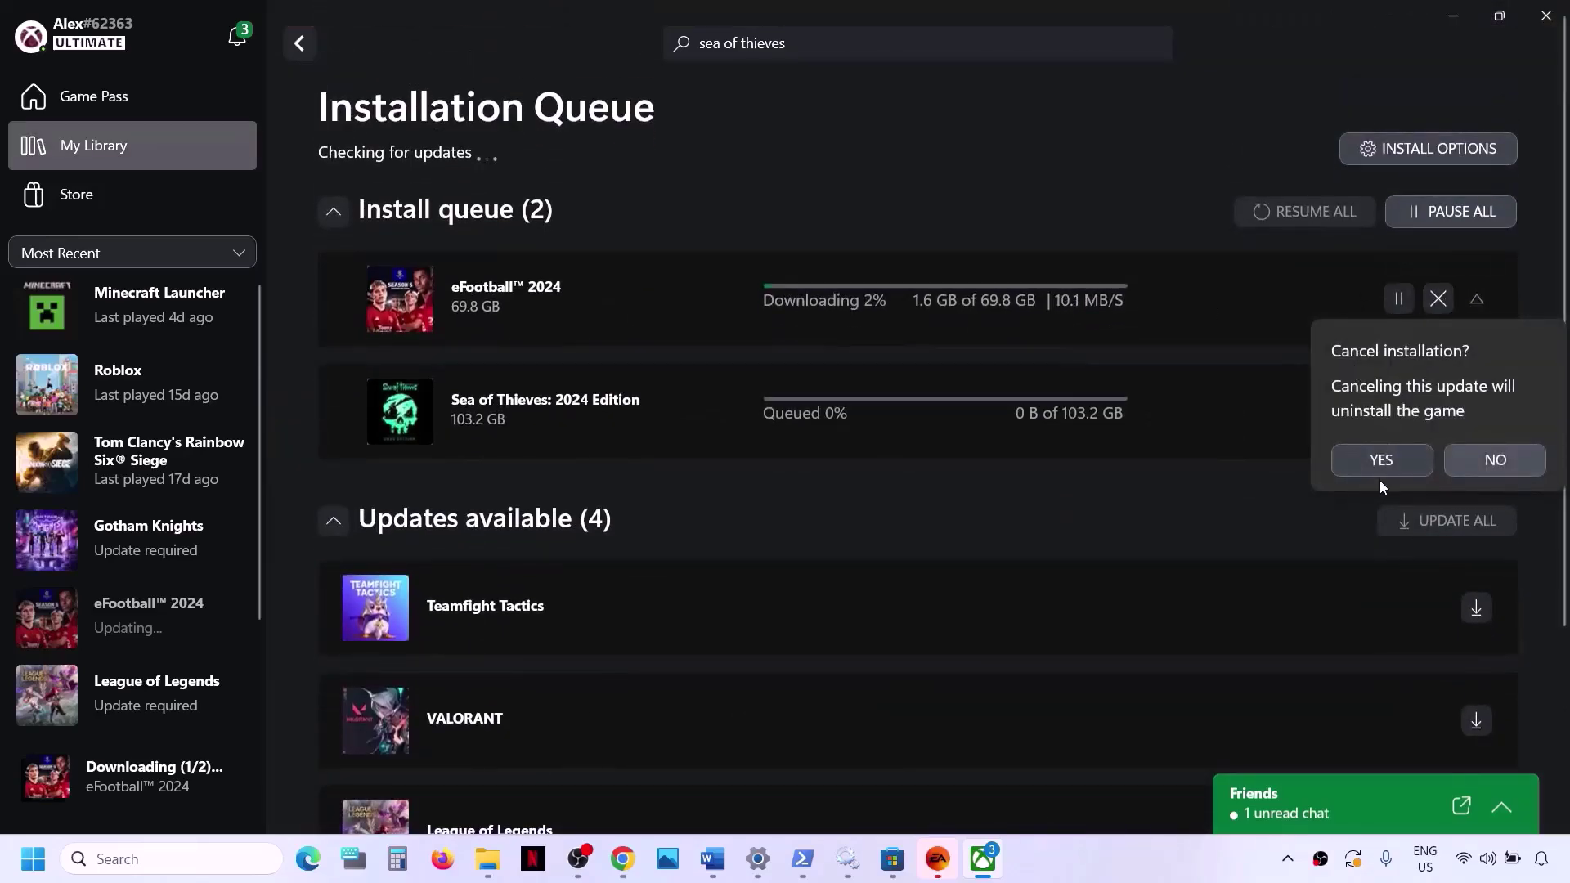
left_click(1382, 459)
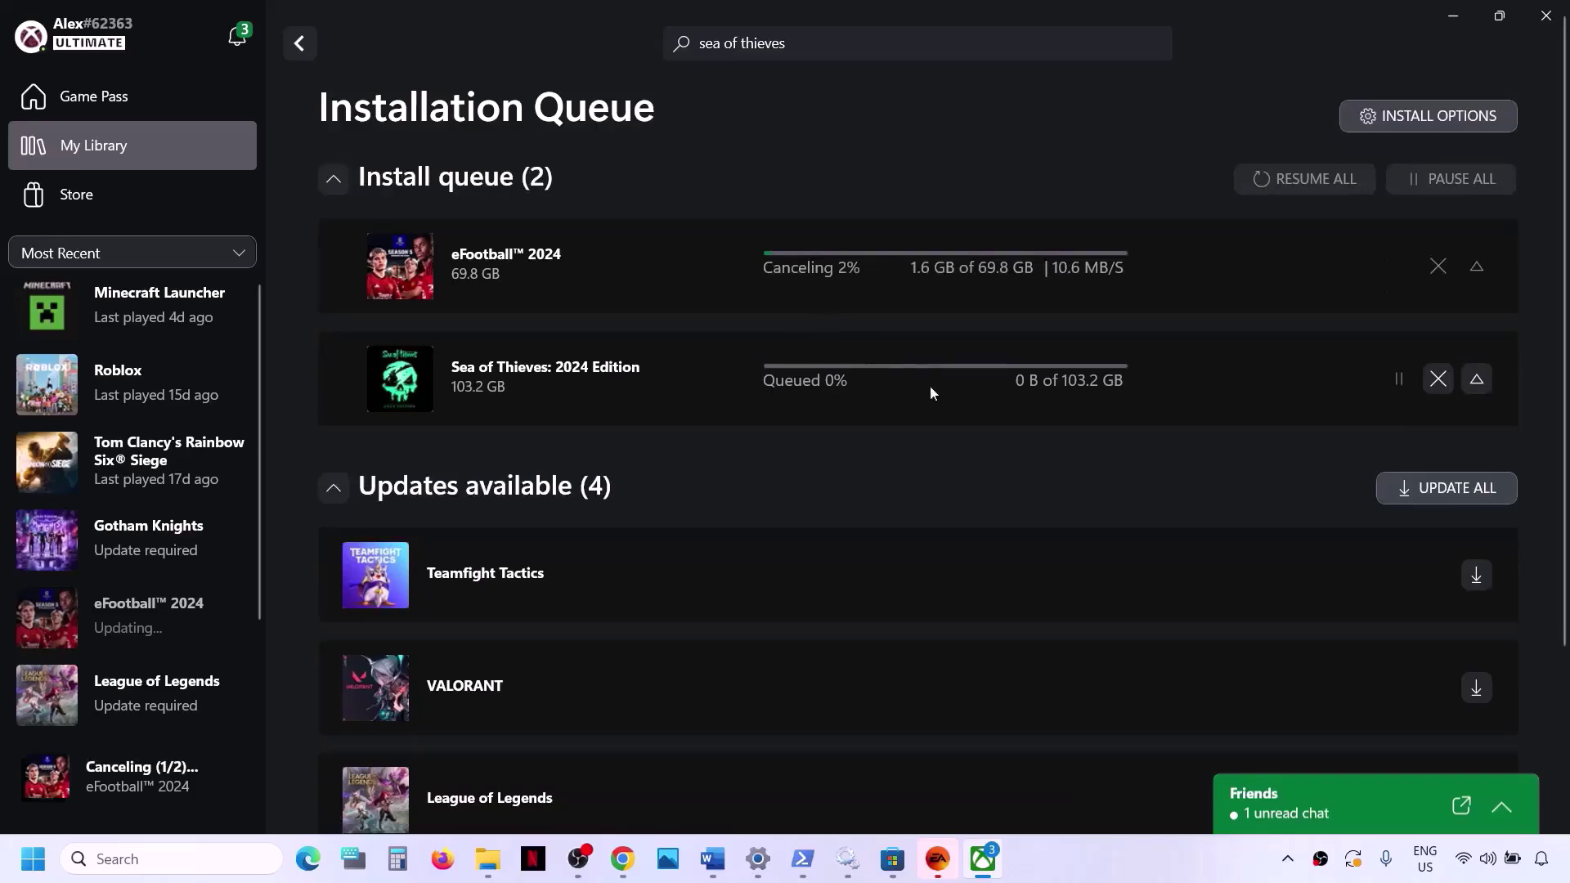
- Switch to the Word guide and highlight the Step 18 text on the media creation tool and its Windows 10 download link
left_click(705, 862)
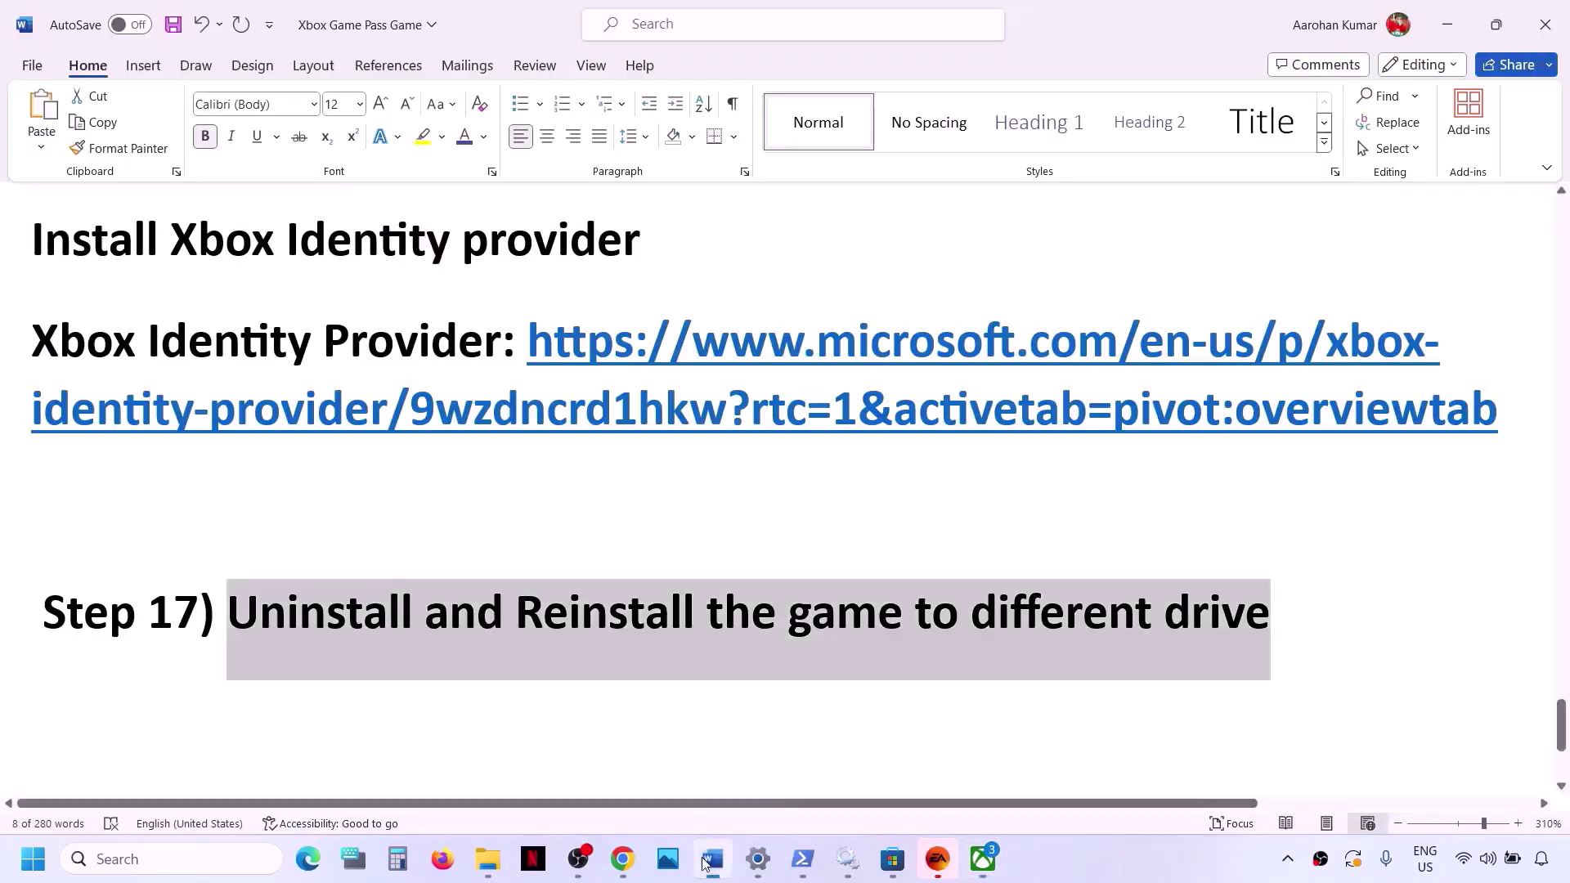
scroll(537, 570, "down", 3)
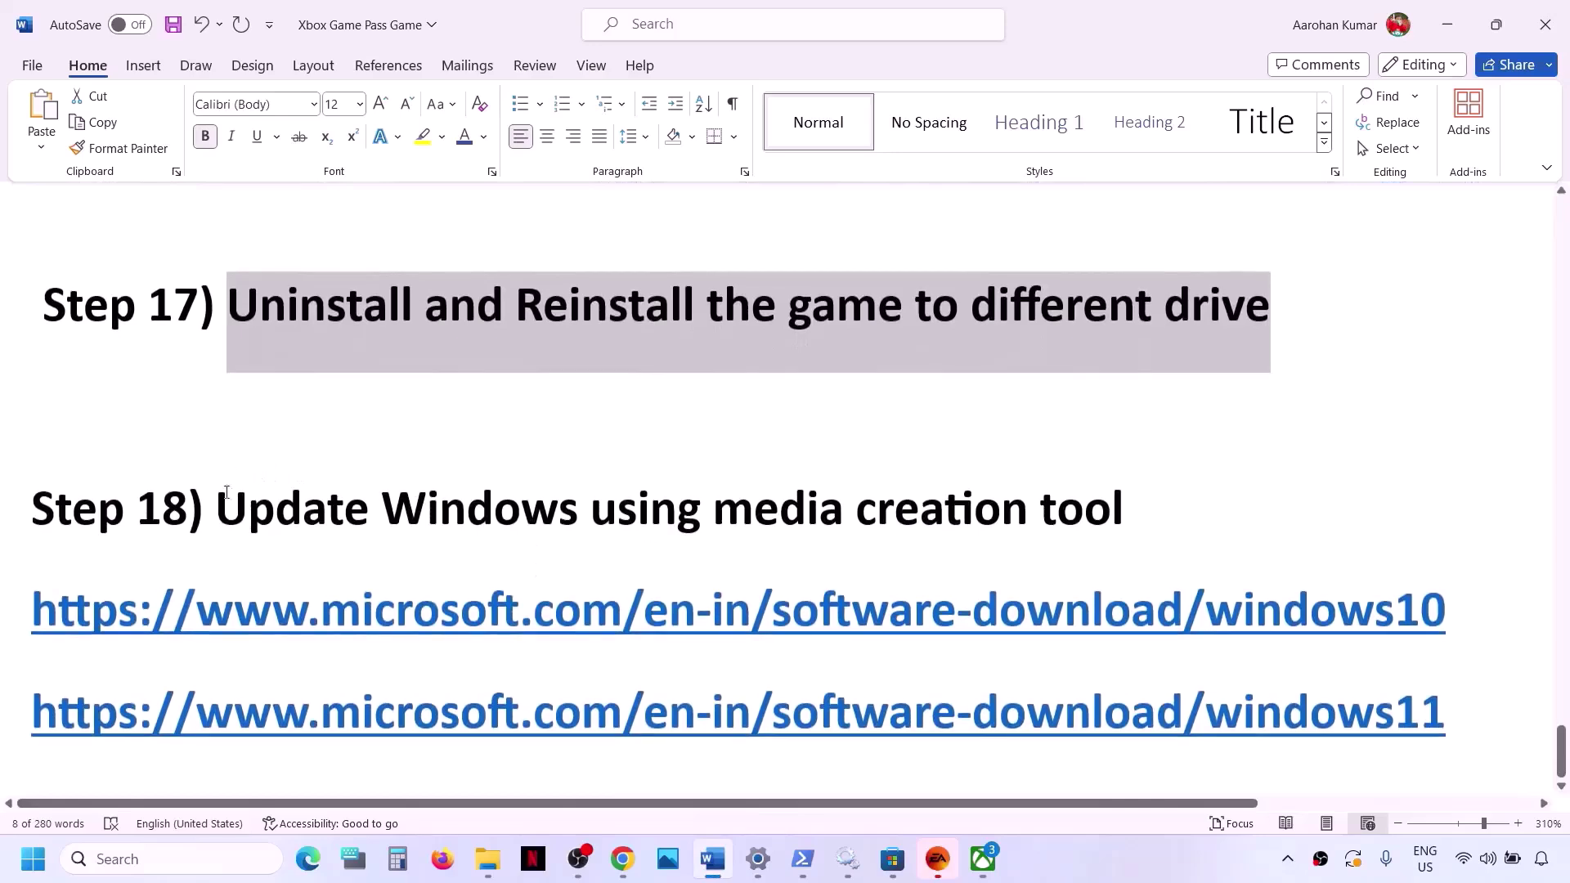
left_click_drag(227, 500, 1194, 483)
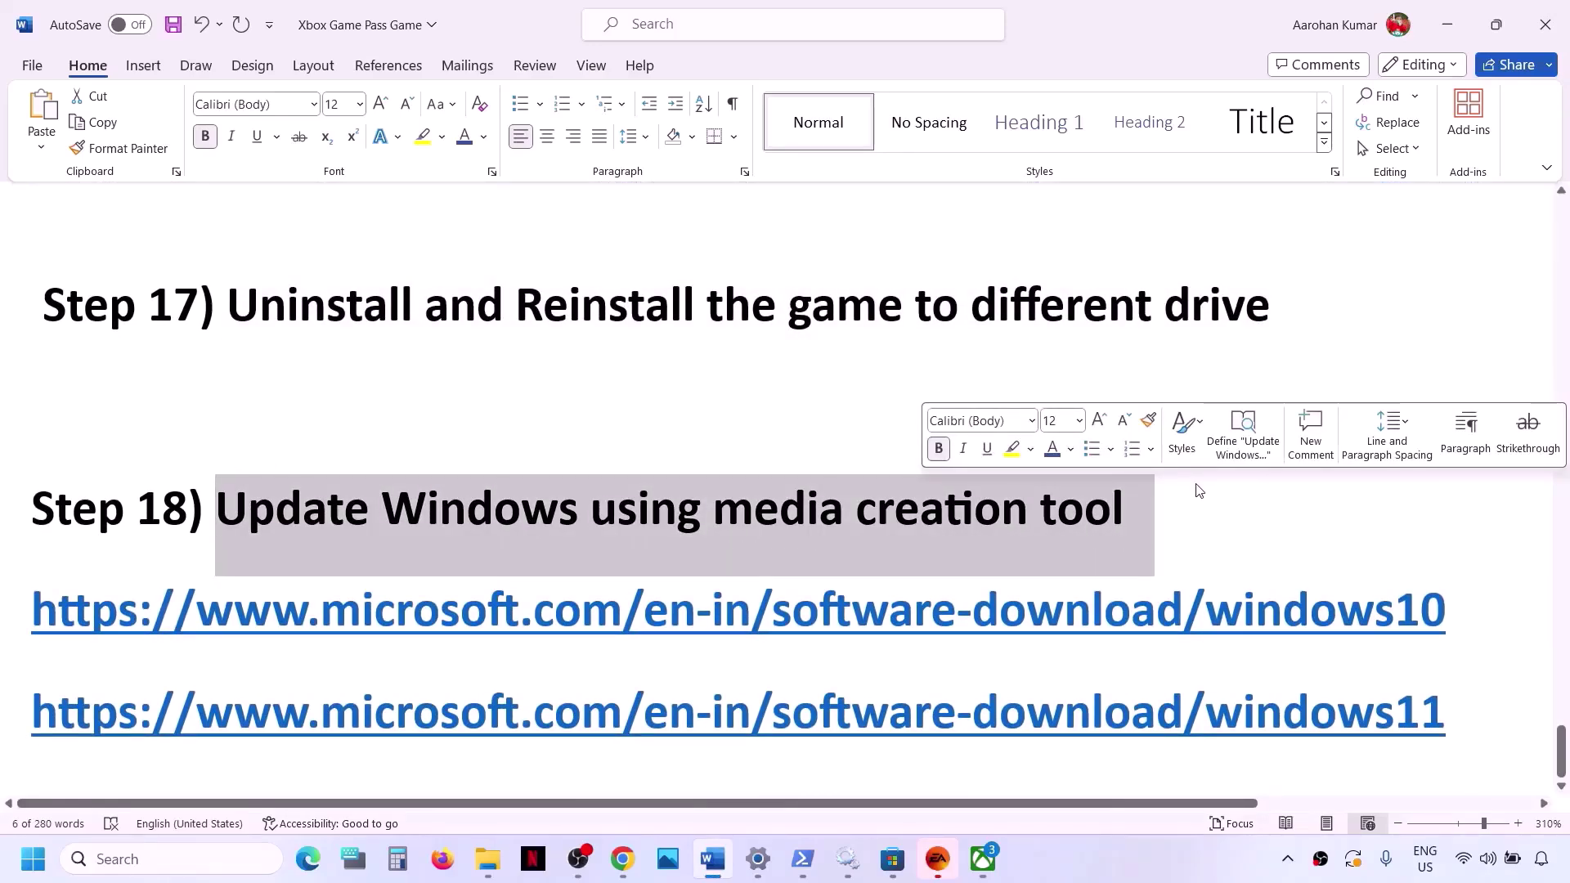
left_click_drag(378, 634, 1156, 638)
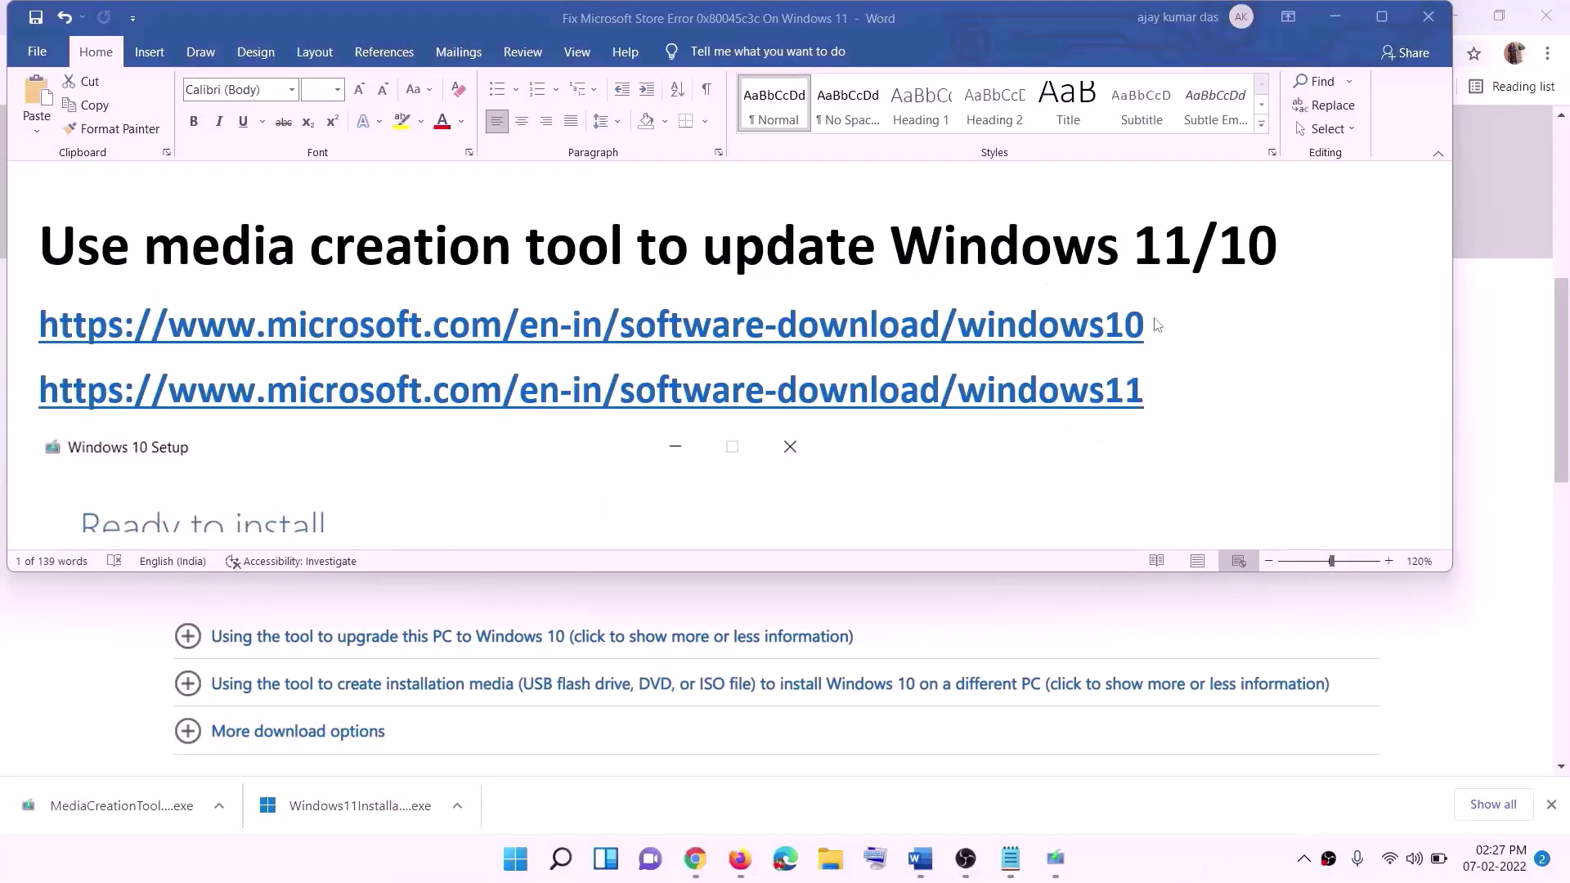
- Highlight the Windows 10 and Windows 11 software download links in the Word document, then minimize it
left_click(1158, 325)
left_click_drag(1166, 326, 1071, 334)
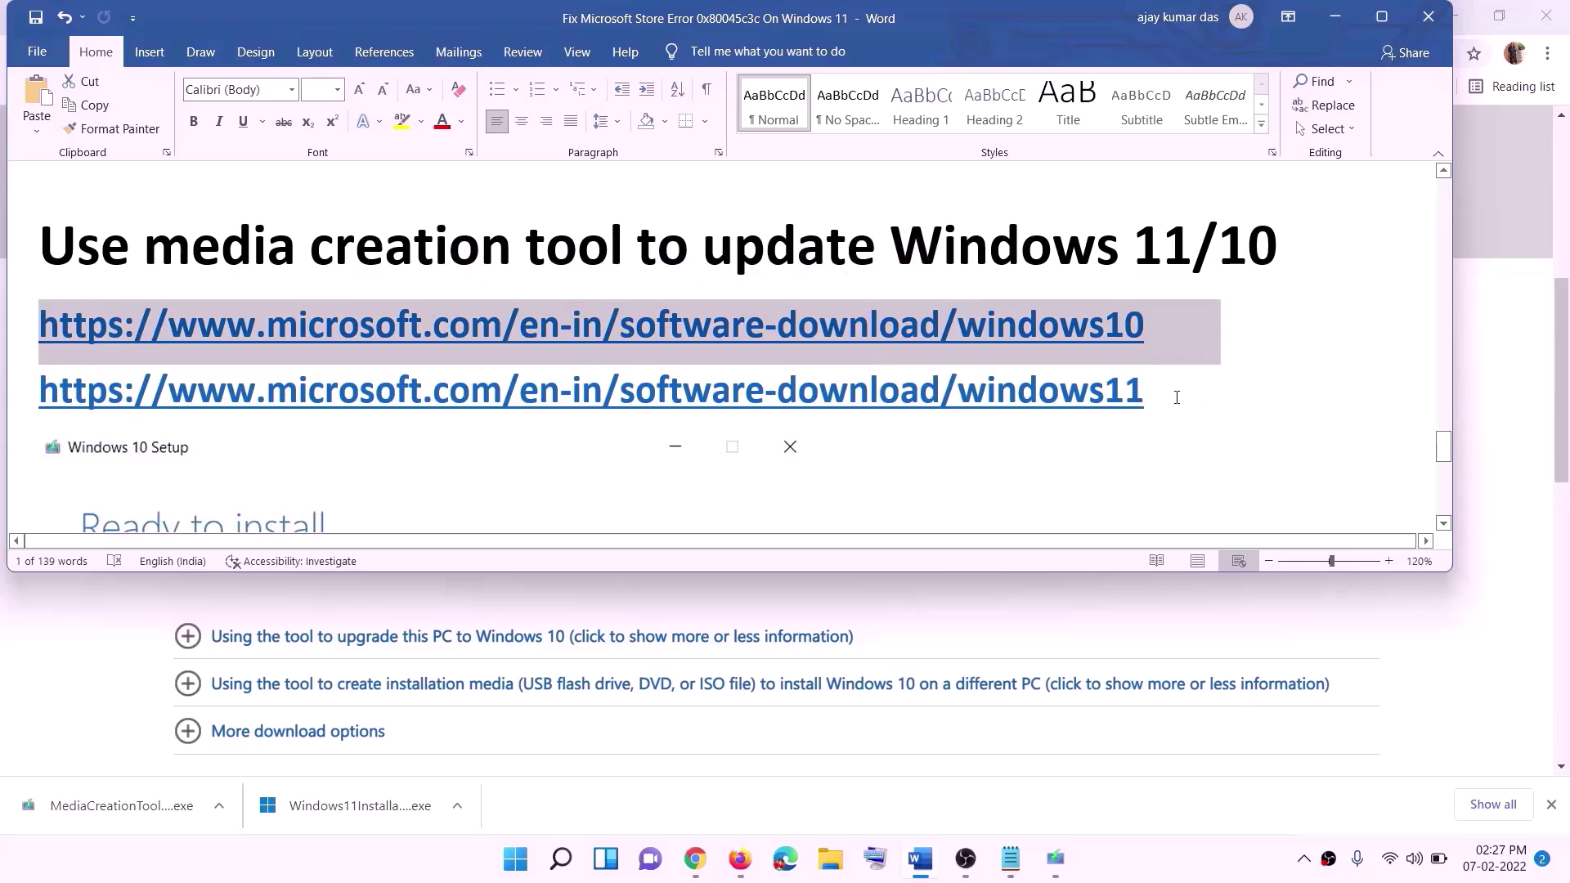
left_click_drag(1055, 391, 235, 391)
left_click(1336, 20)
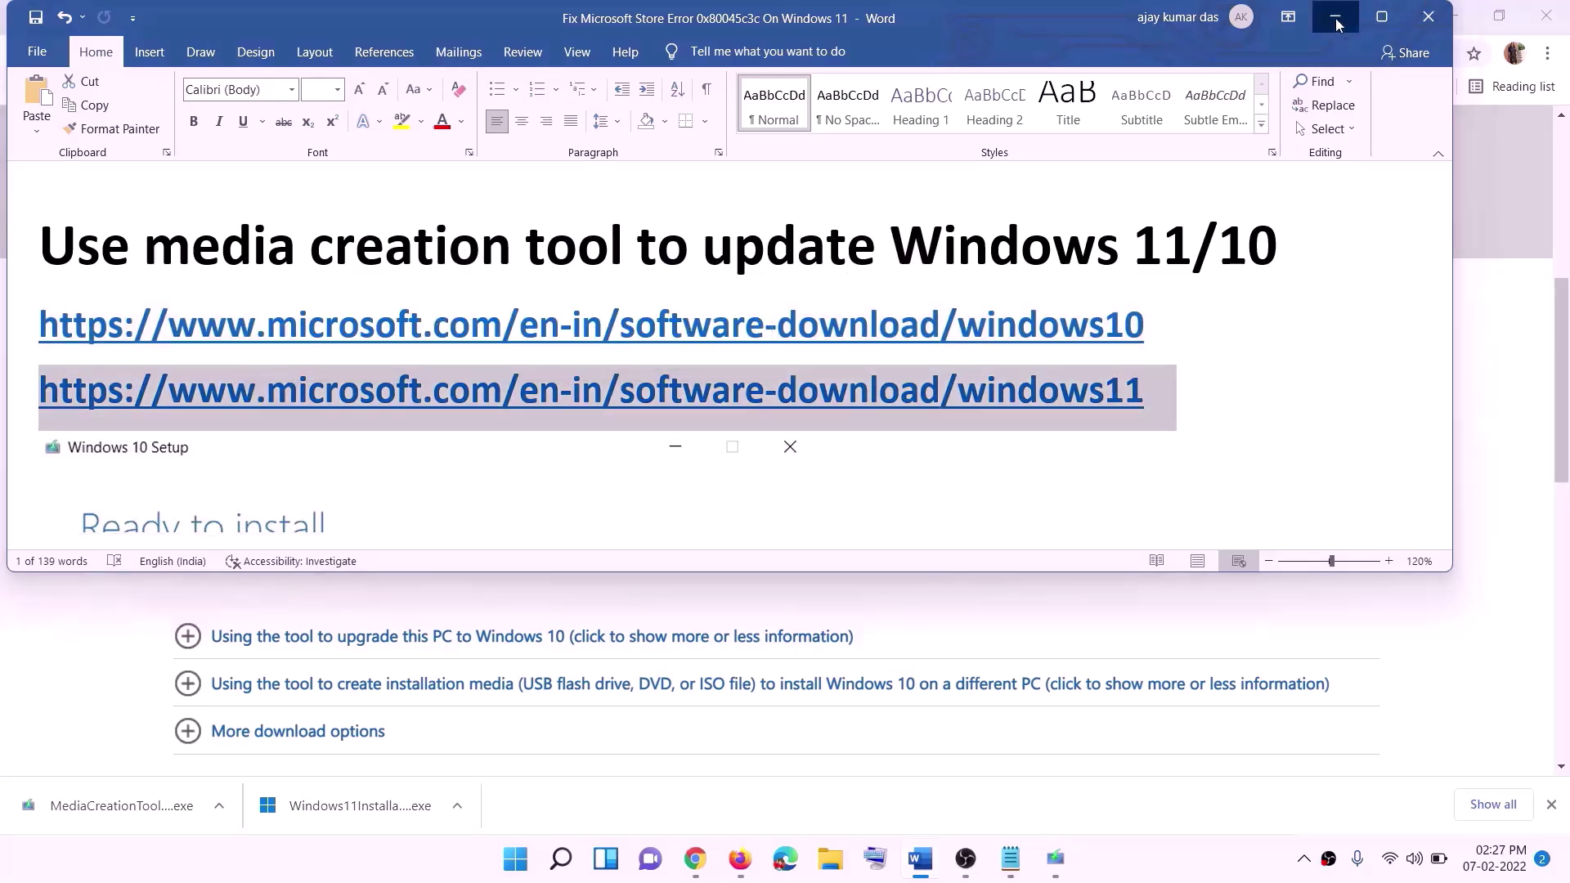
- Review the Windows 10 download page and highlight the media creation tool text in the installation media section
scroll(676, 347, "up", 5)
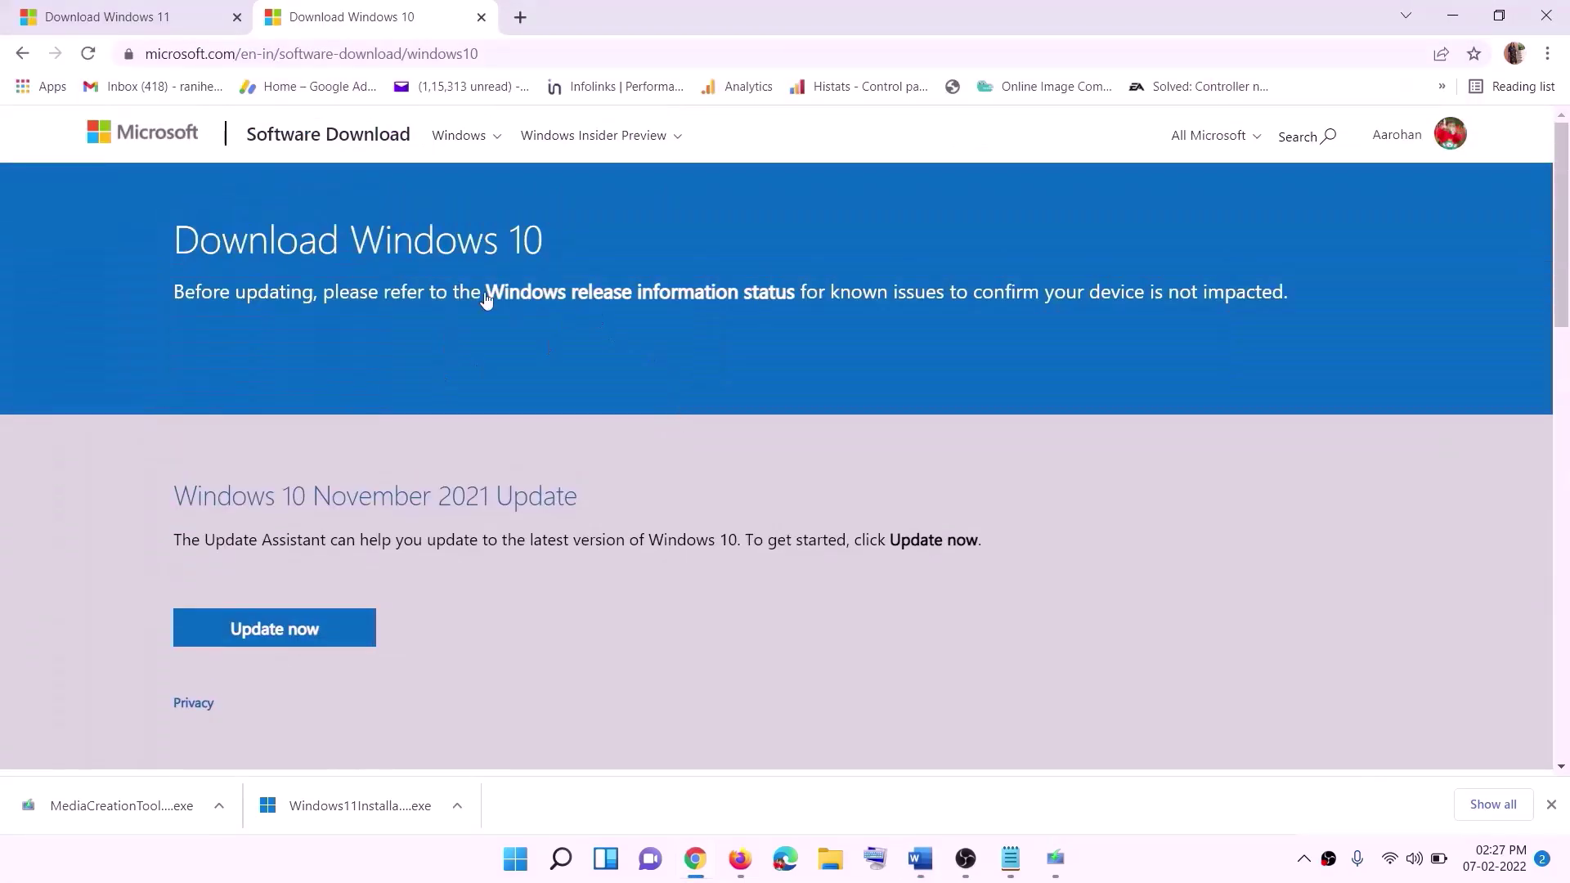
scroll(486, 299, "down", 5)
left_click_drag(187, 491, 350, 491)
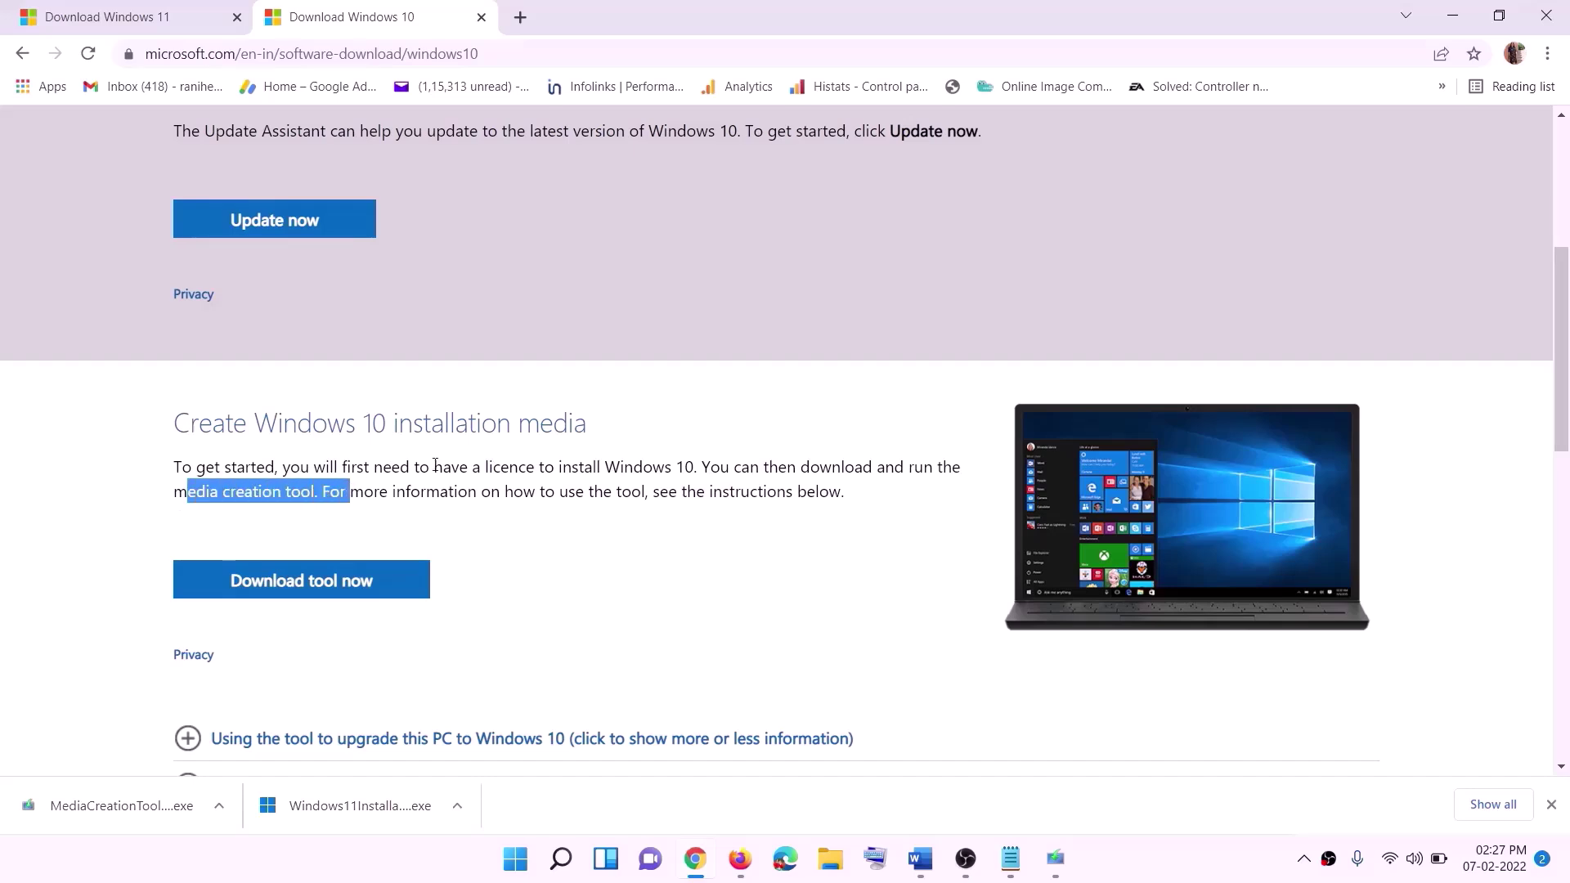
scroll(523, 453, "down", 2)
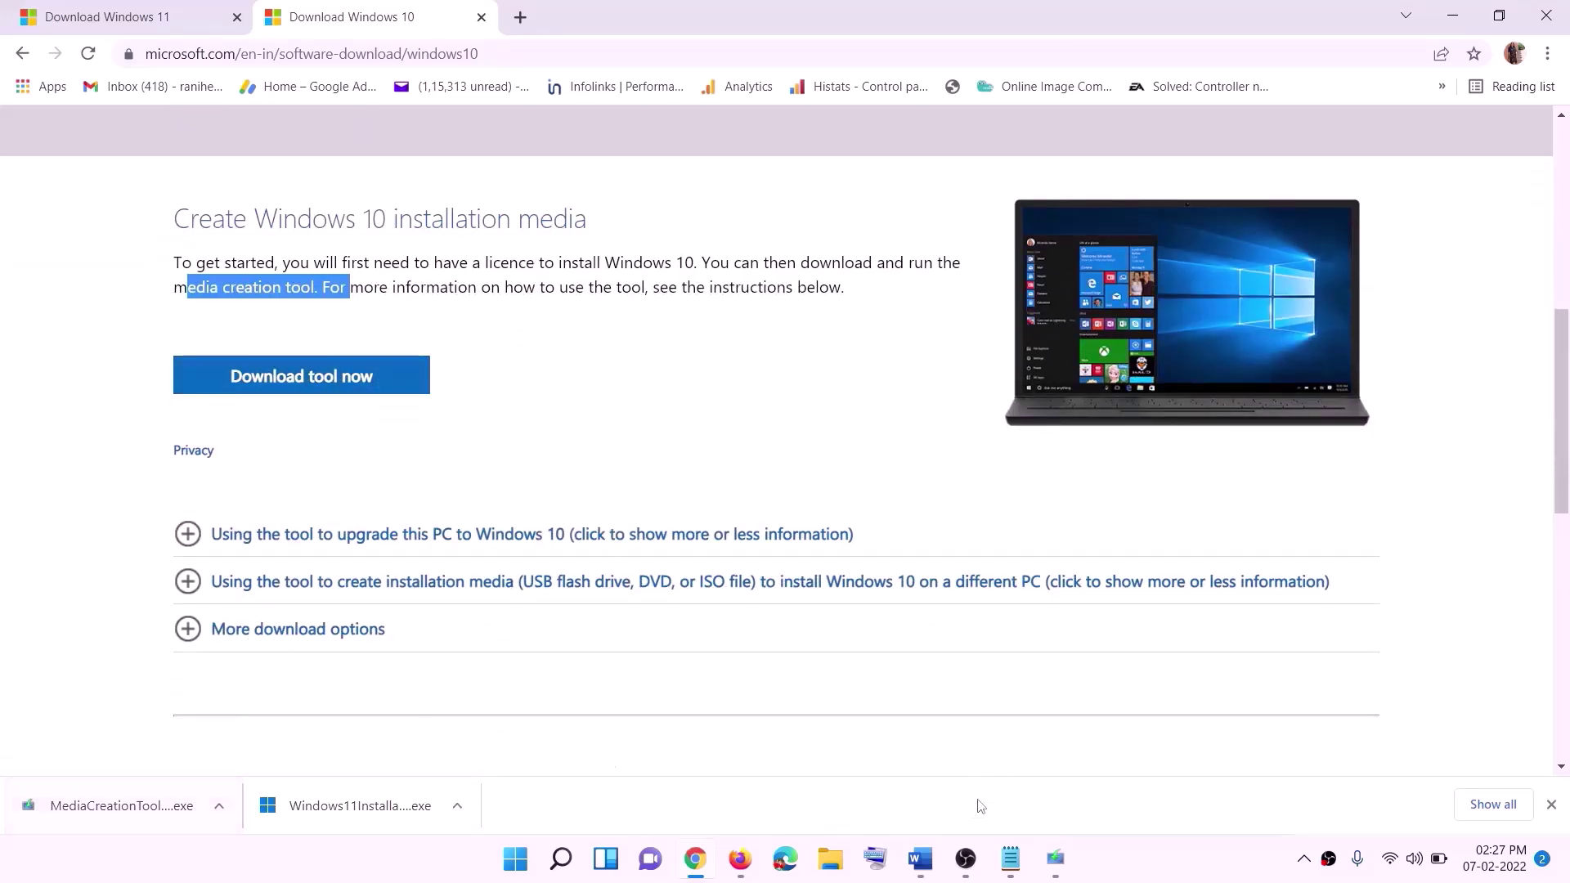
- Accept the Windows 10 Setup license terms and start the download with the option Upgrade this PC now
left_click(1067, 871)
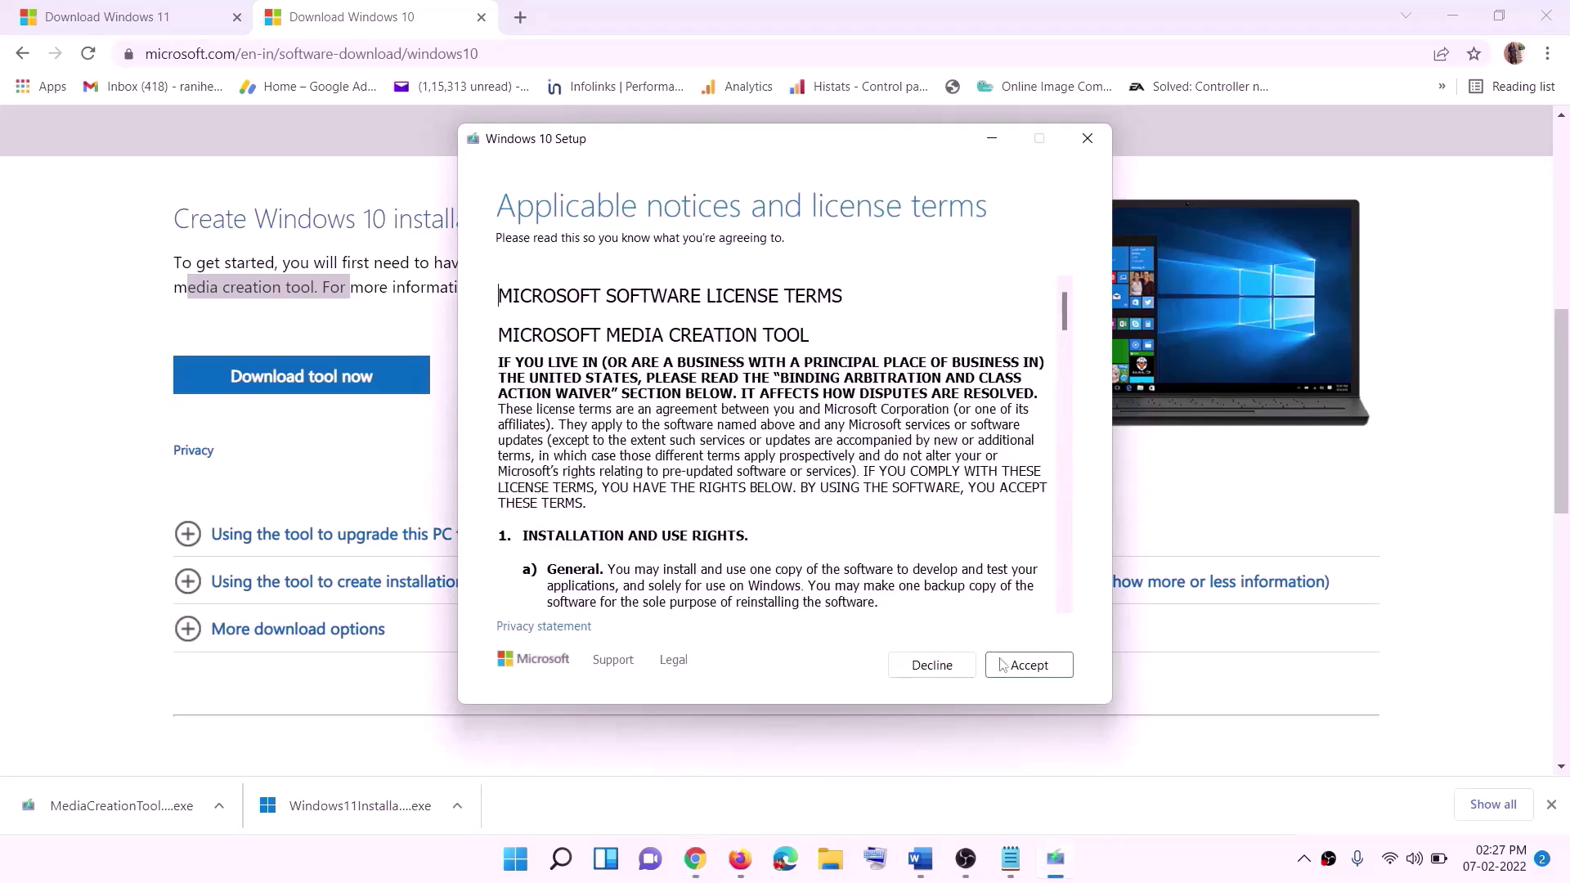
left_click(1026, 666)
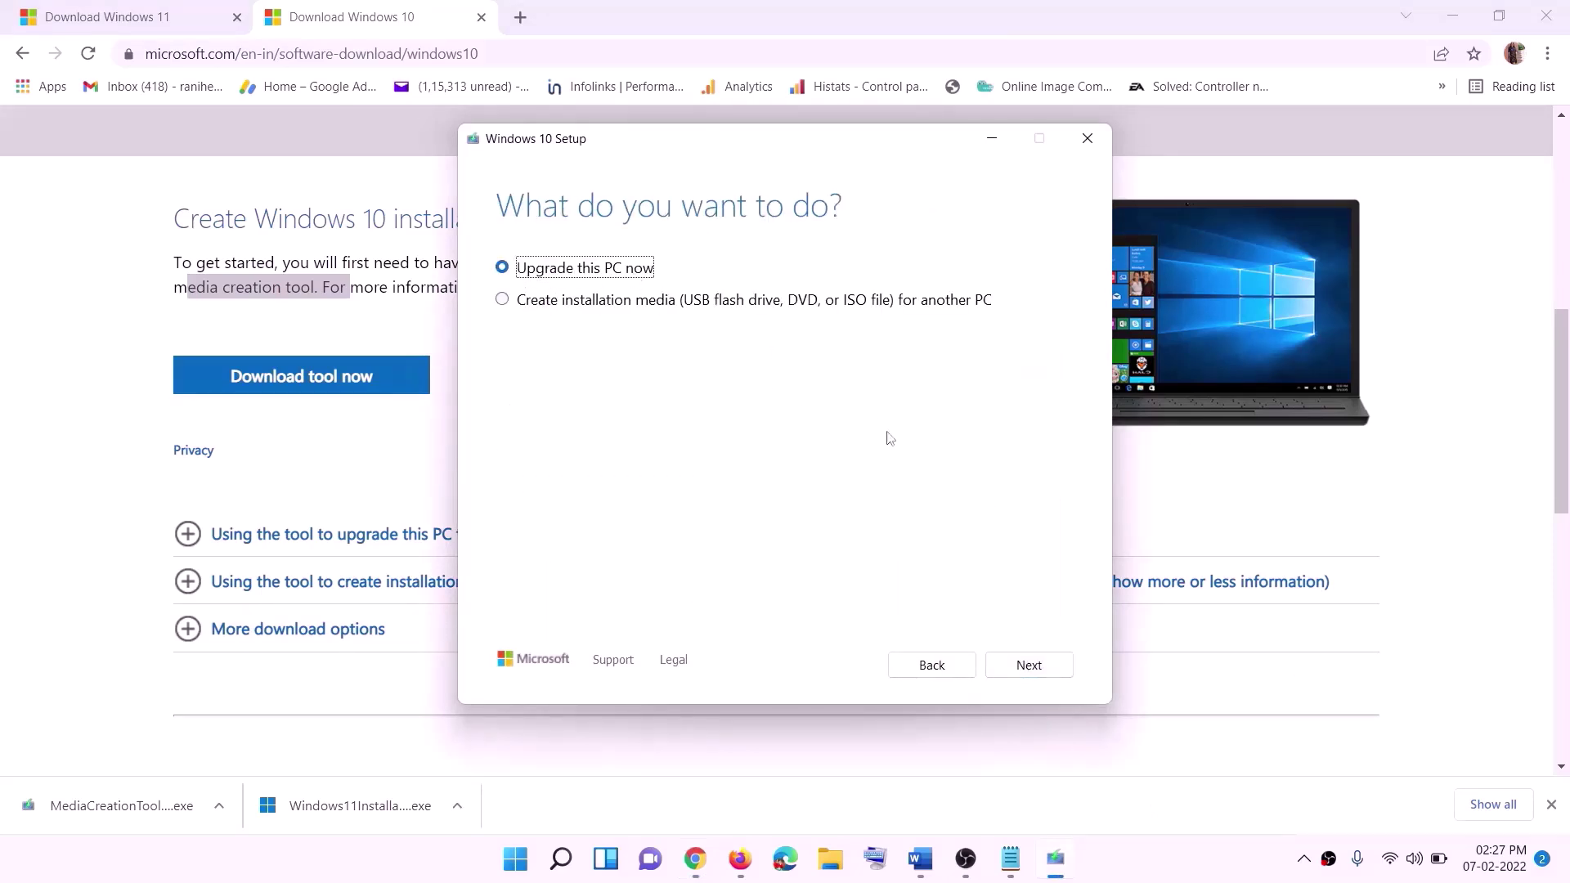
left_click(1027, 668)
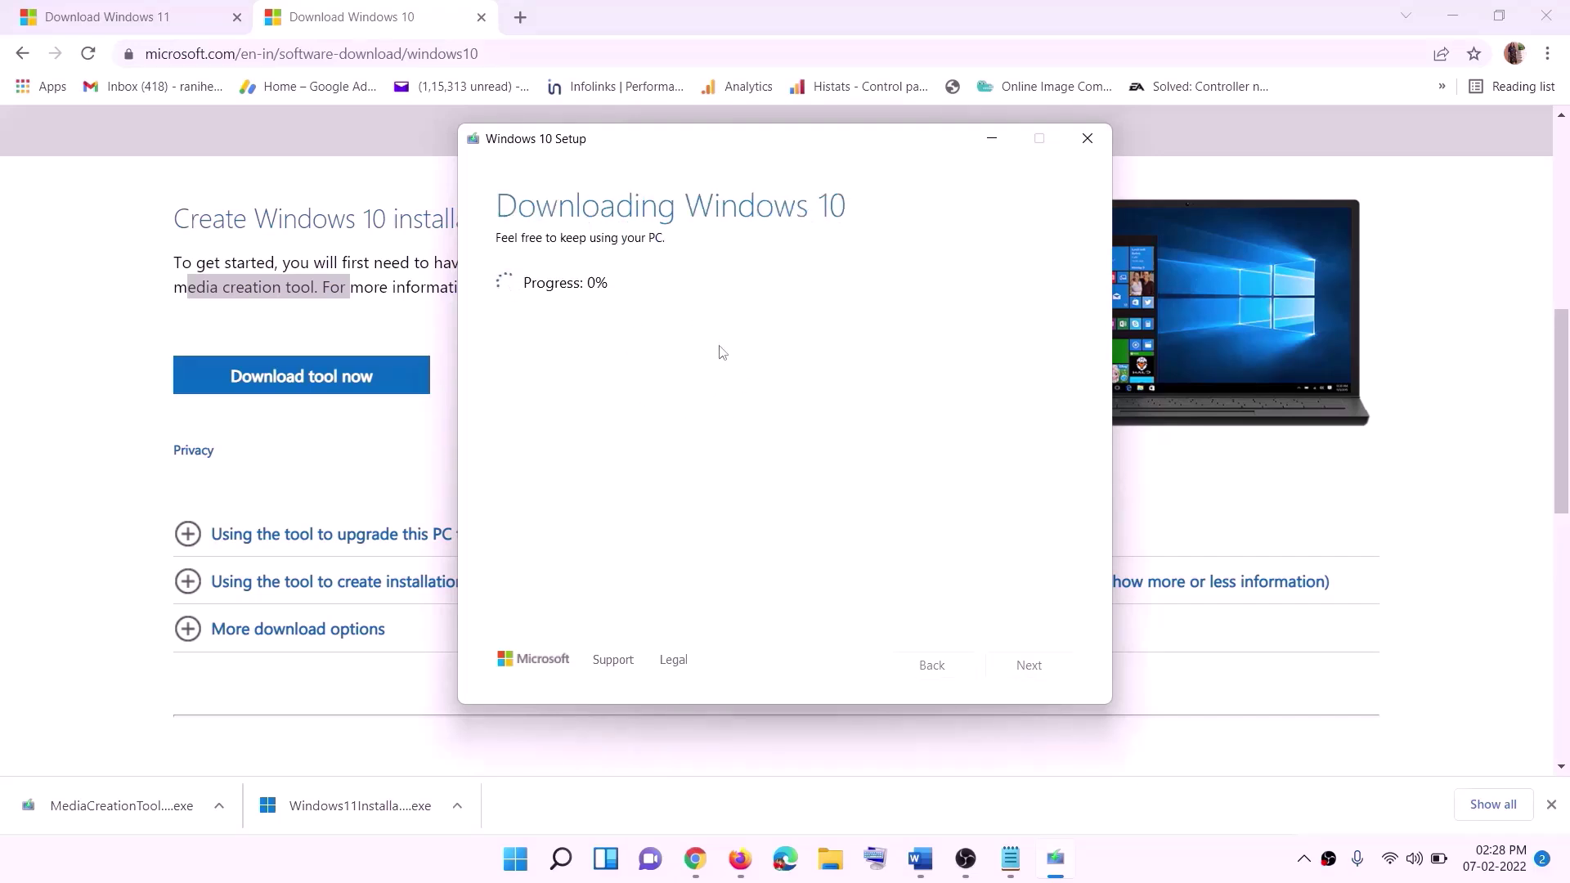
left_click(1157, 872)
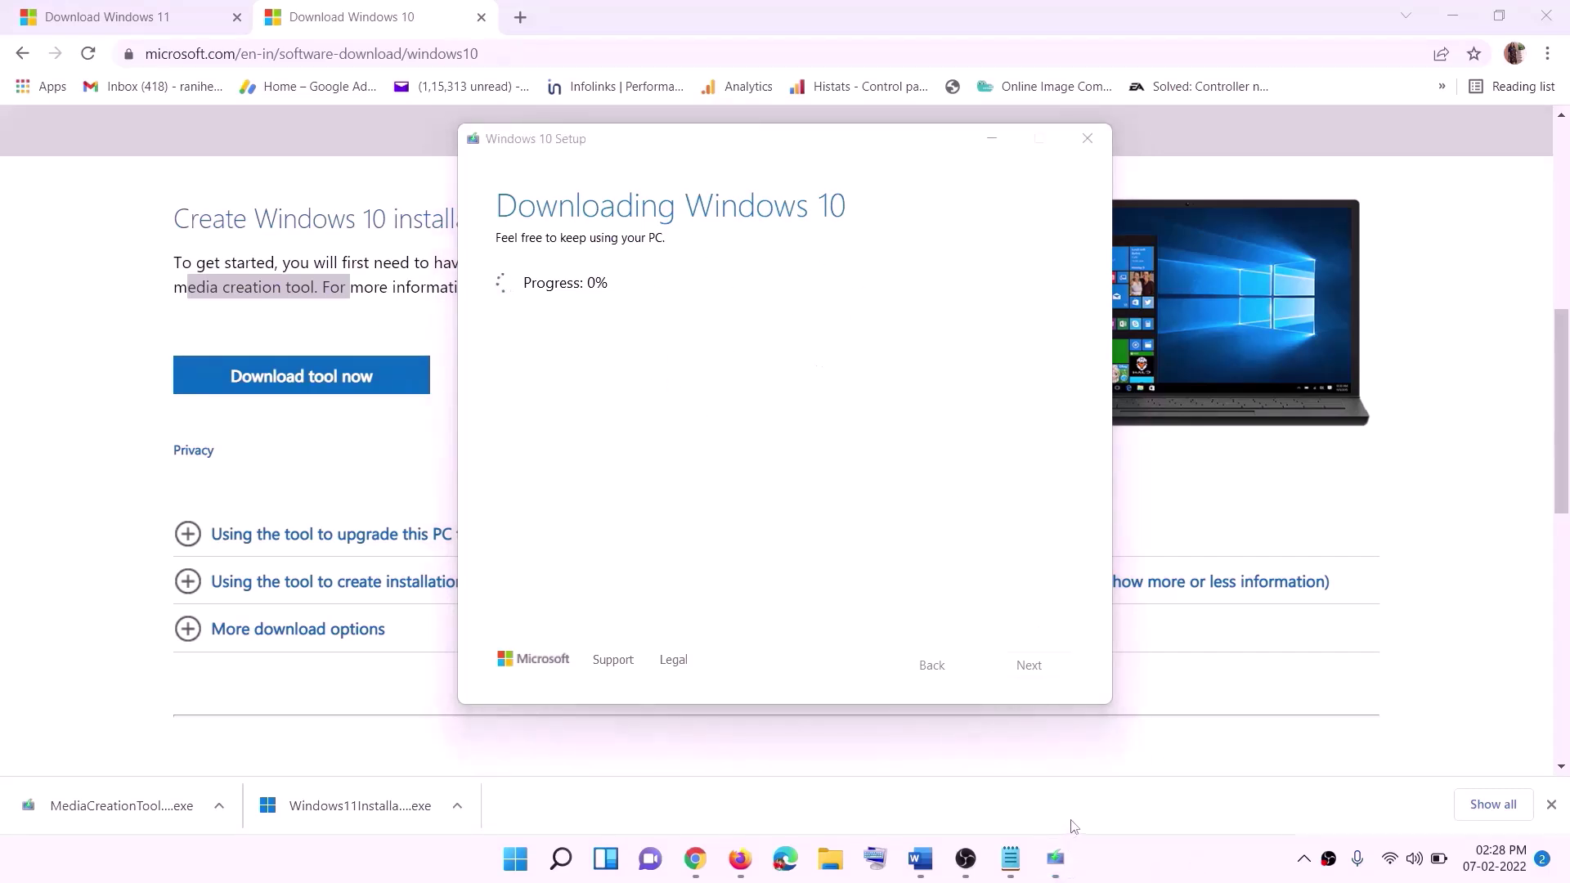
- Switch to the Word guide, maximize it and examine the Windows 10 Ready to install screenshot
left_click(932, 865)
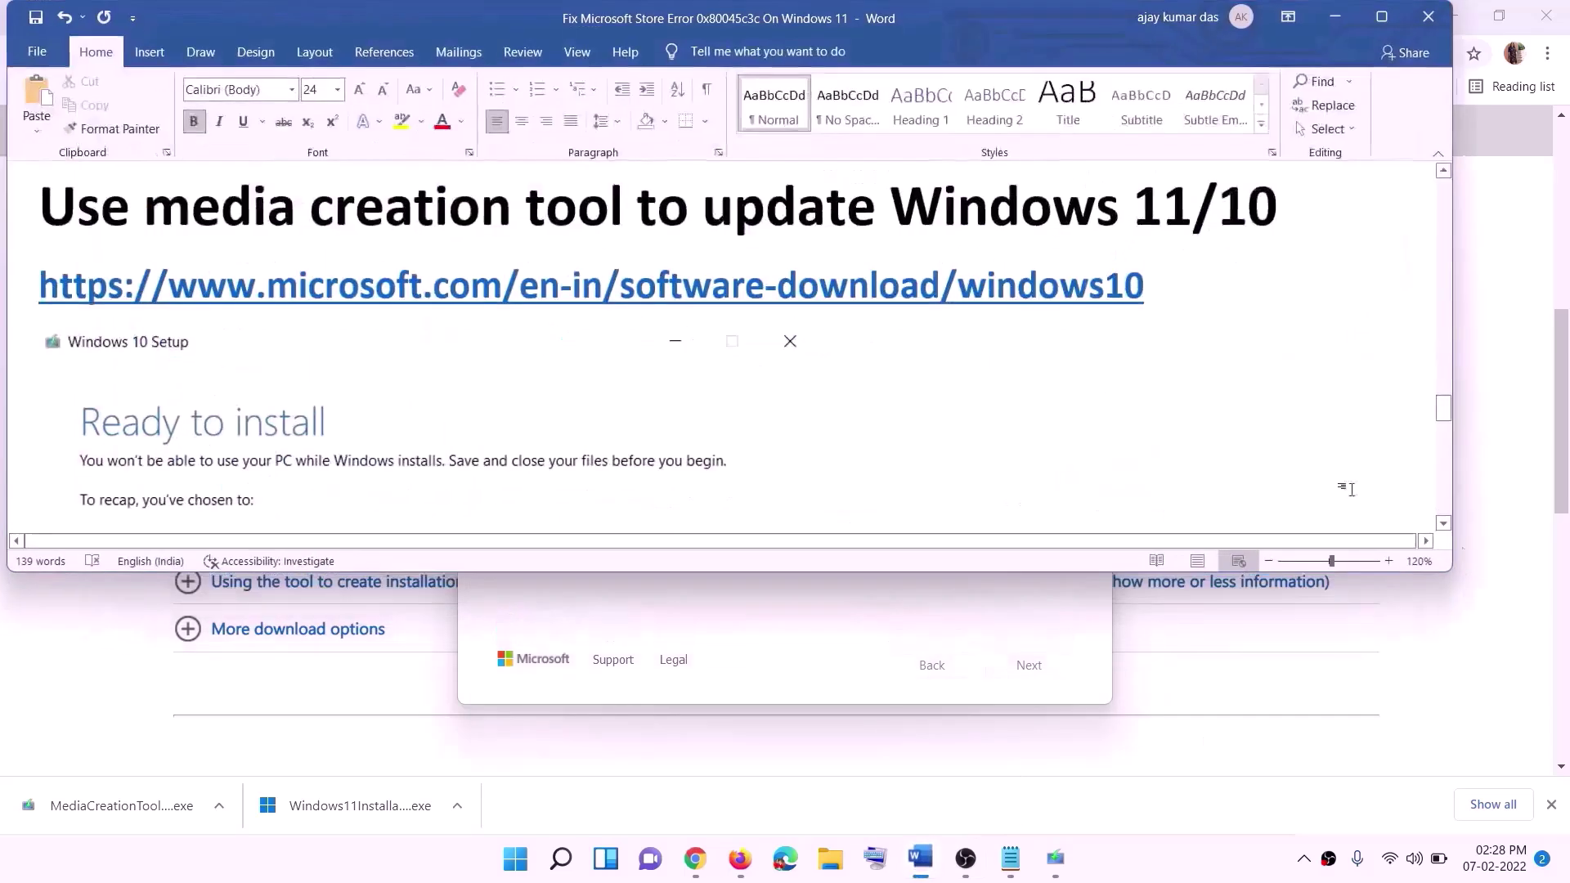
scroll(169, 398, "down", 1)
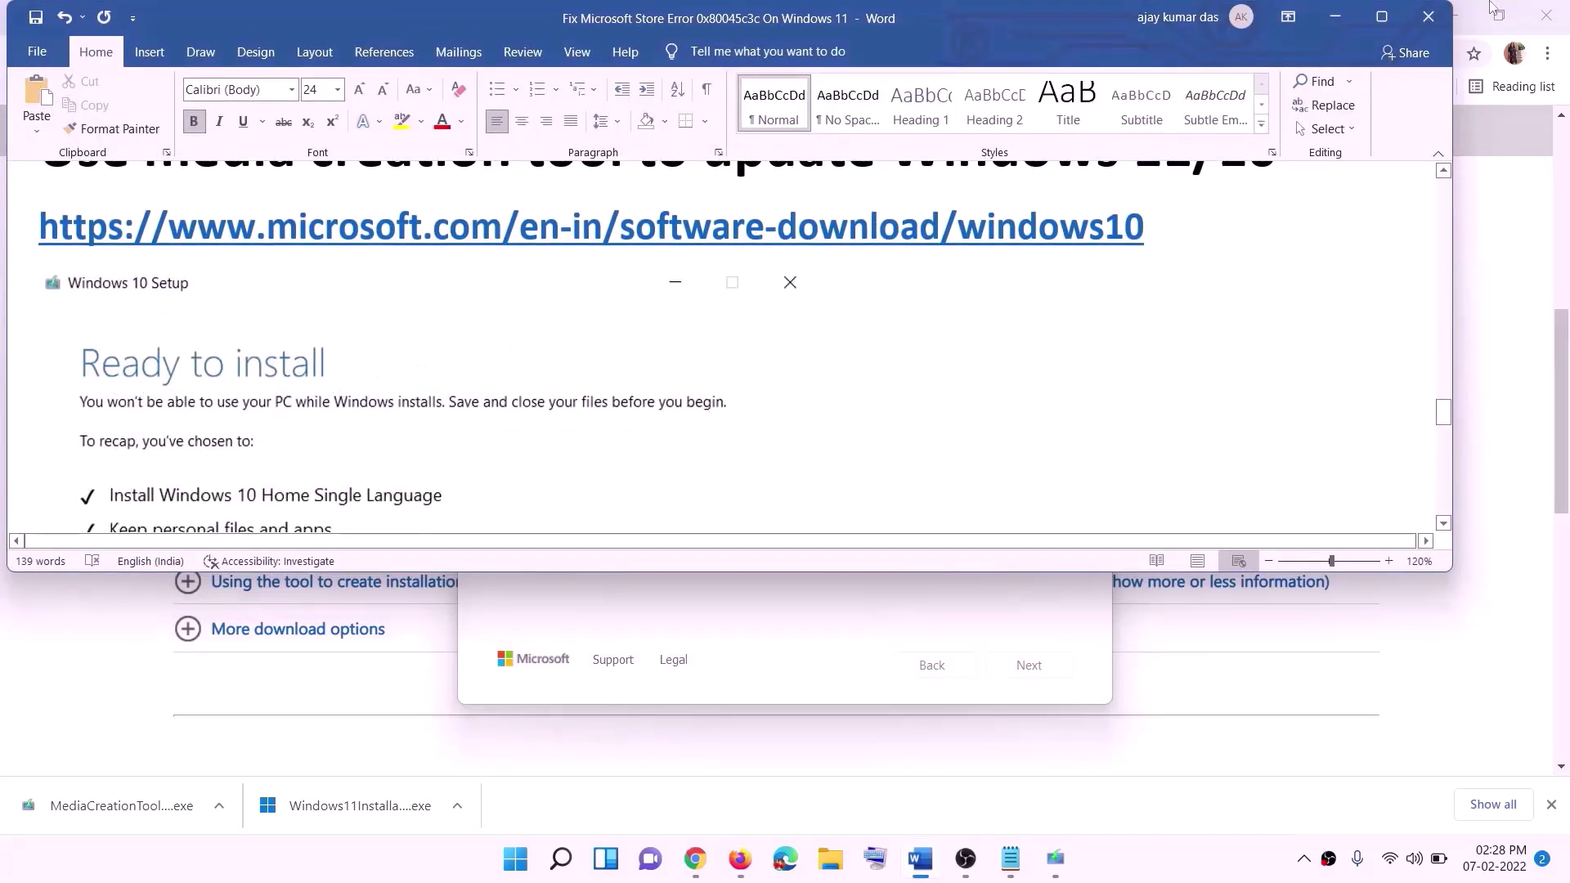
left_click(1382, 17)
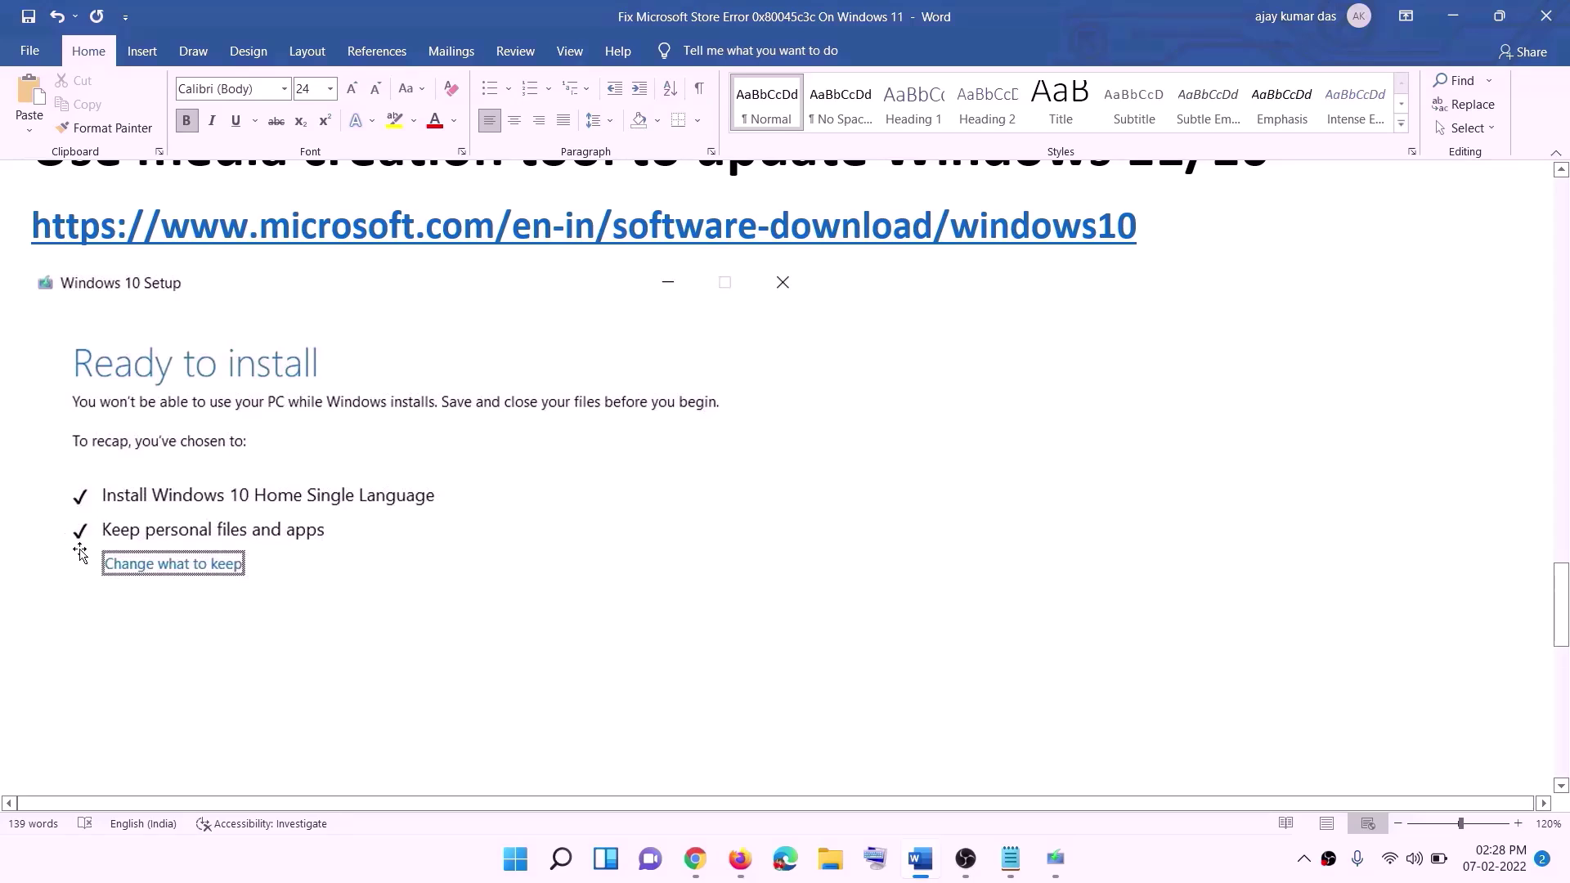
scroll(806, 565, "down", 3)
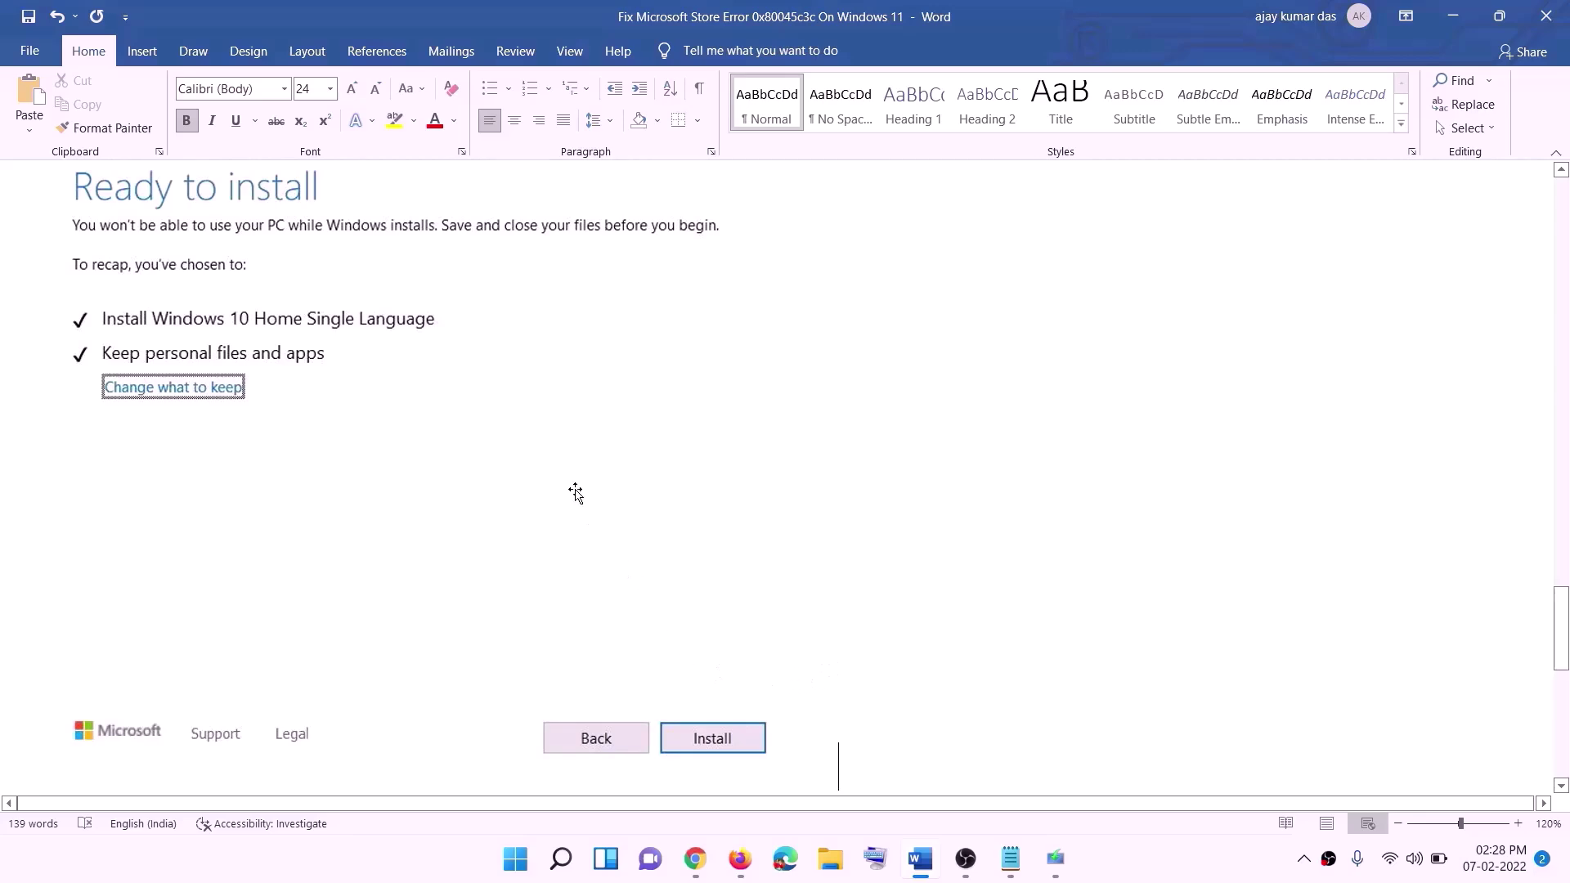
scroll(643, 507, "up", 1)
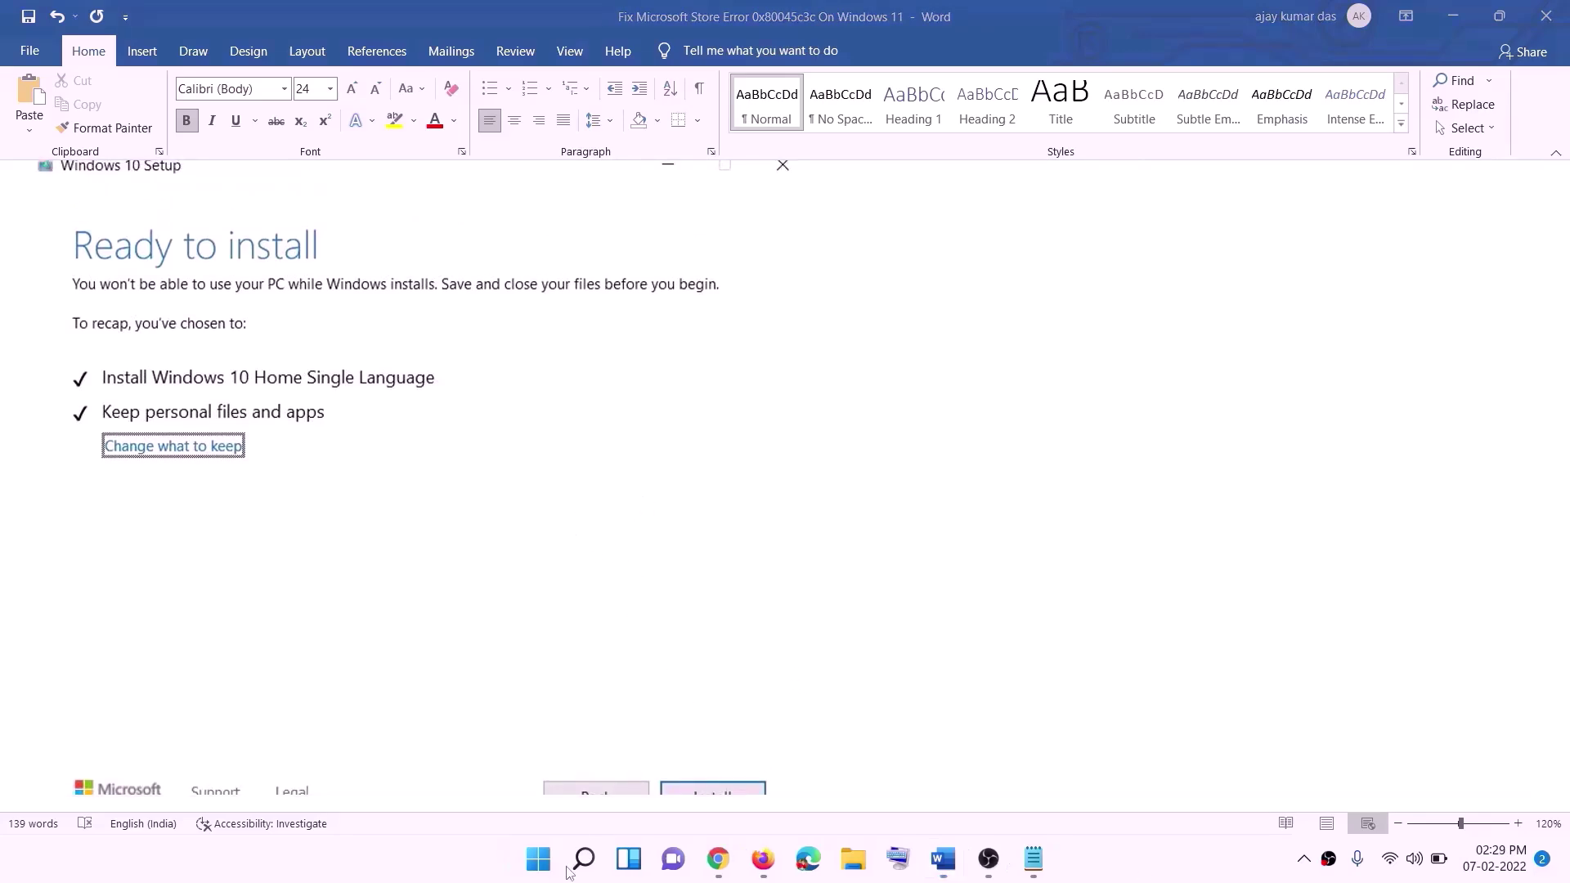
- In Chrome, download the media creation tool from the Create Windows 11 Installation Media section and run it
left_click(724, 863)
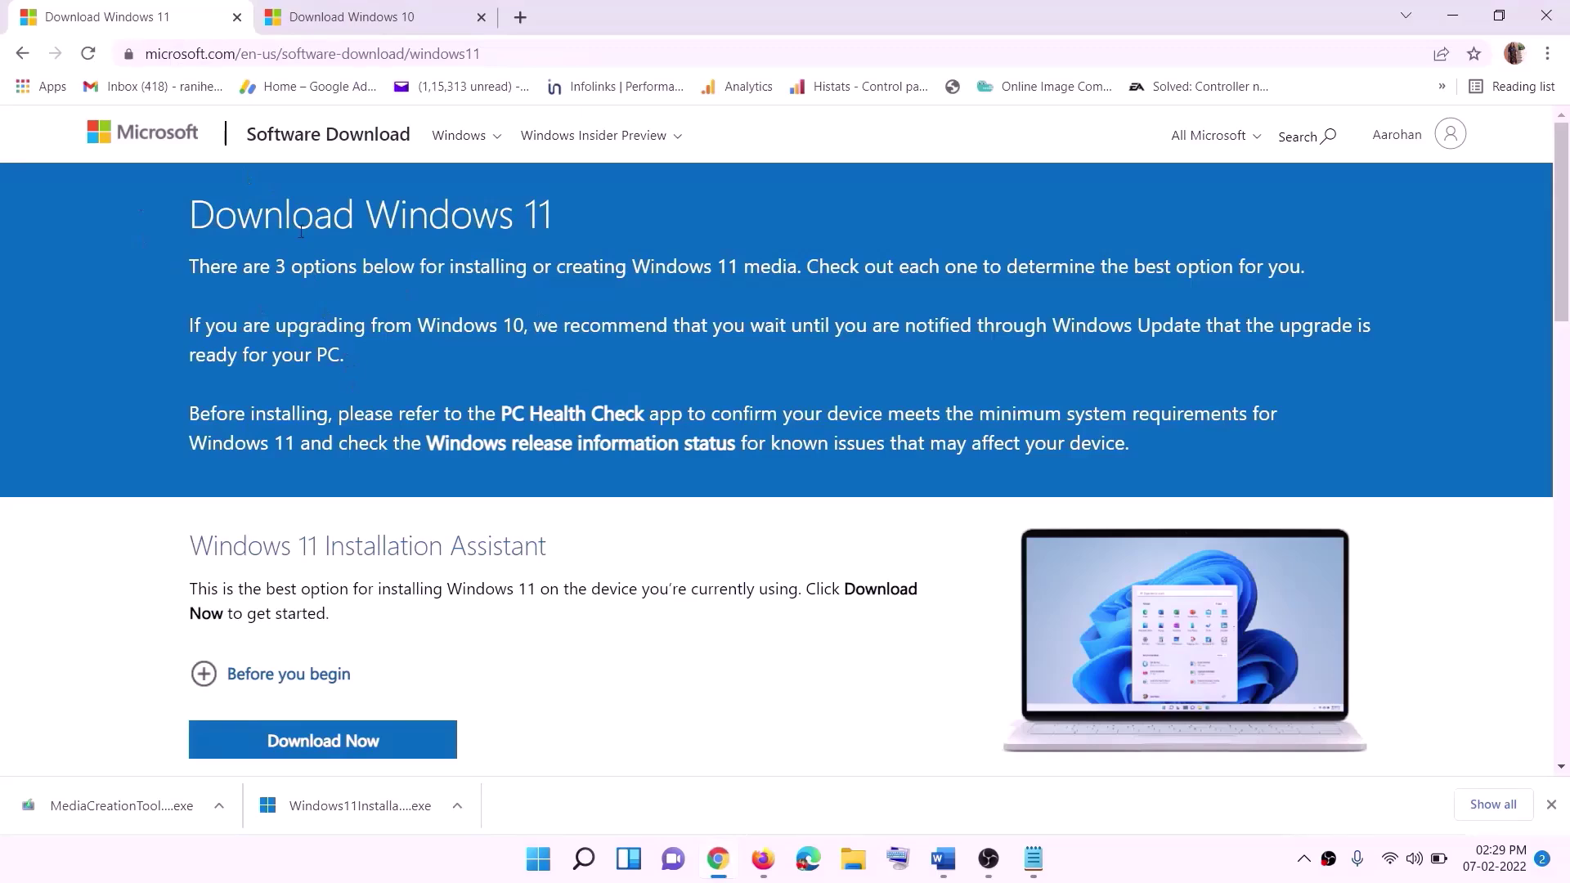
scroll(507, 538, "down", 5)
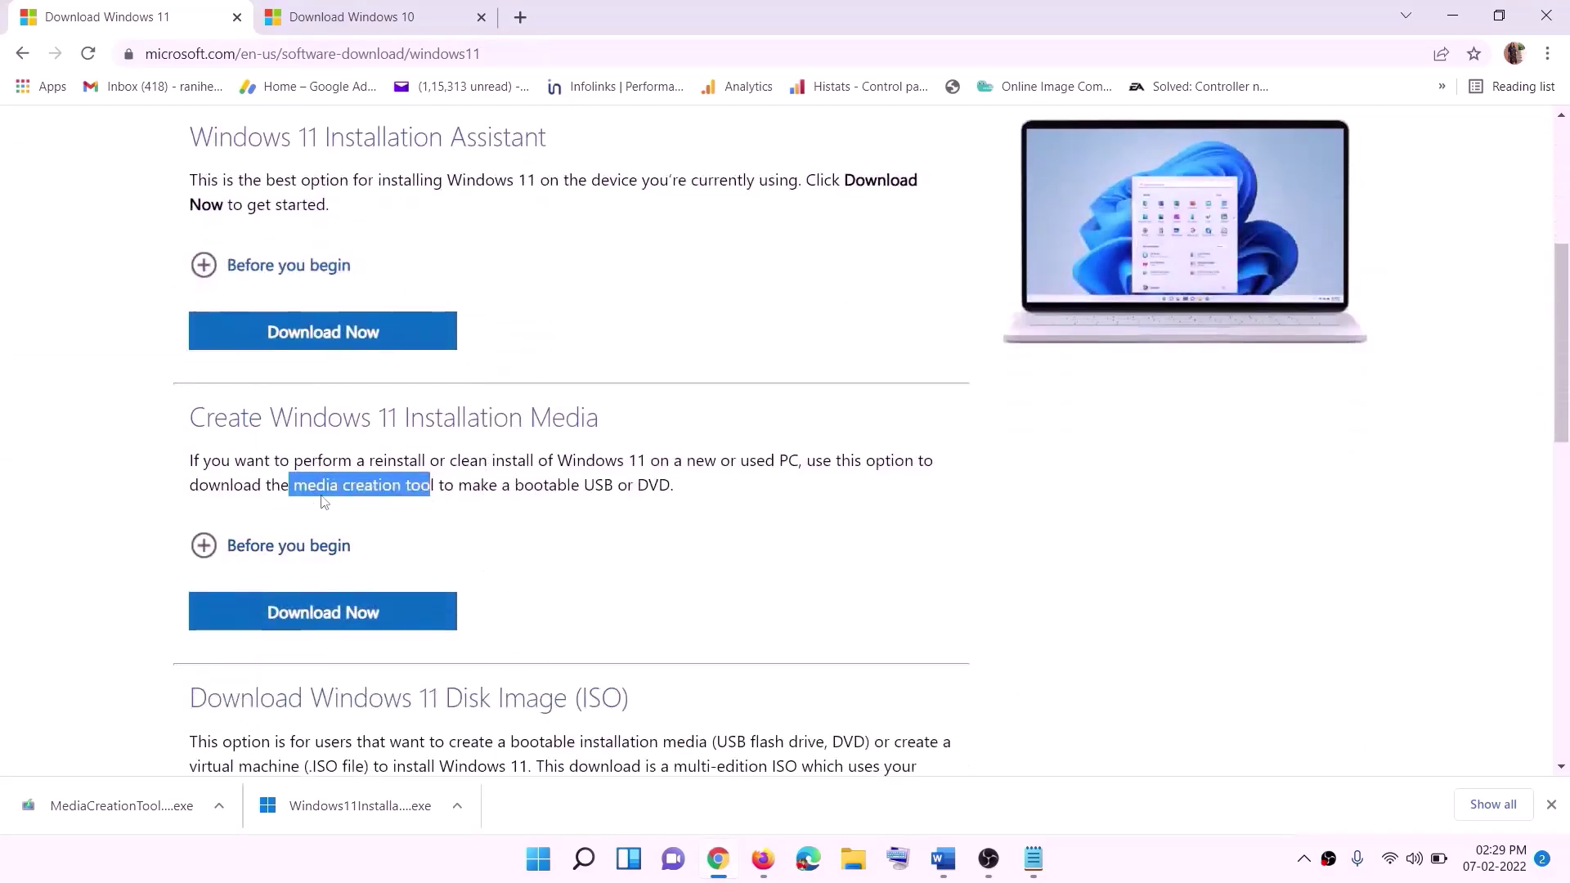
left_click_drag(296, 485, 454, 486)
left_click(312, 622)
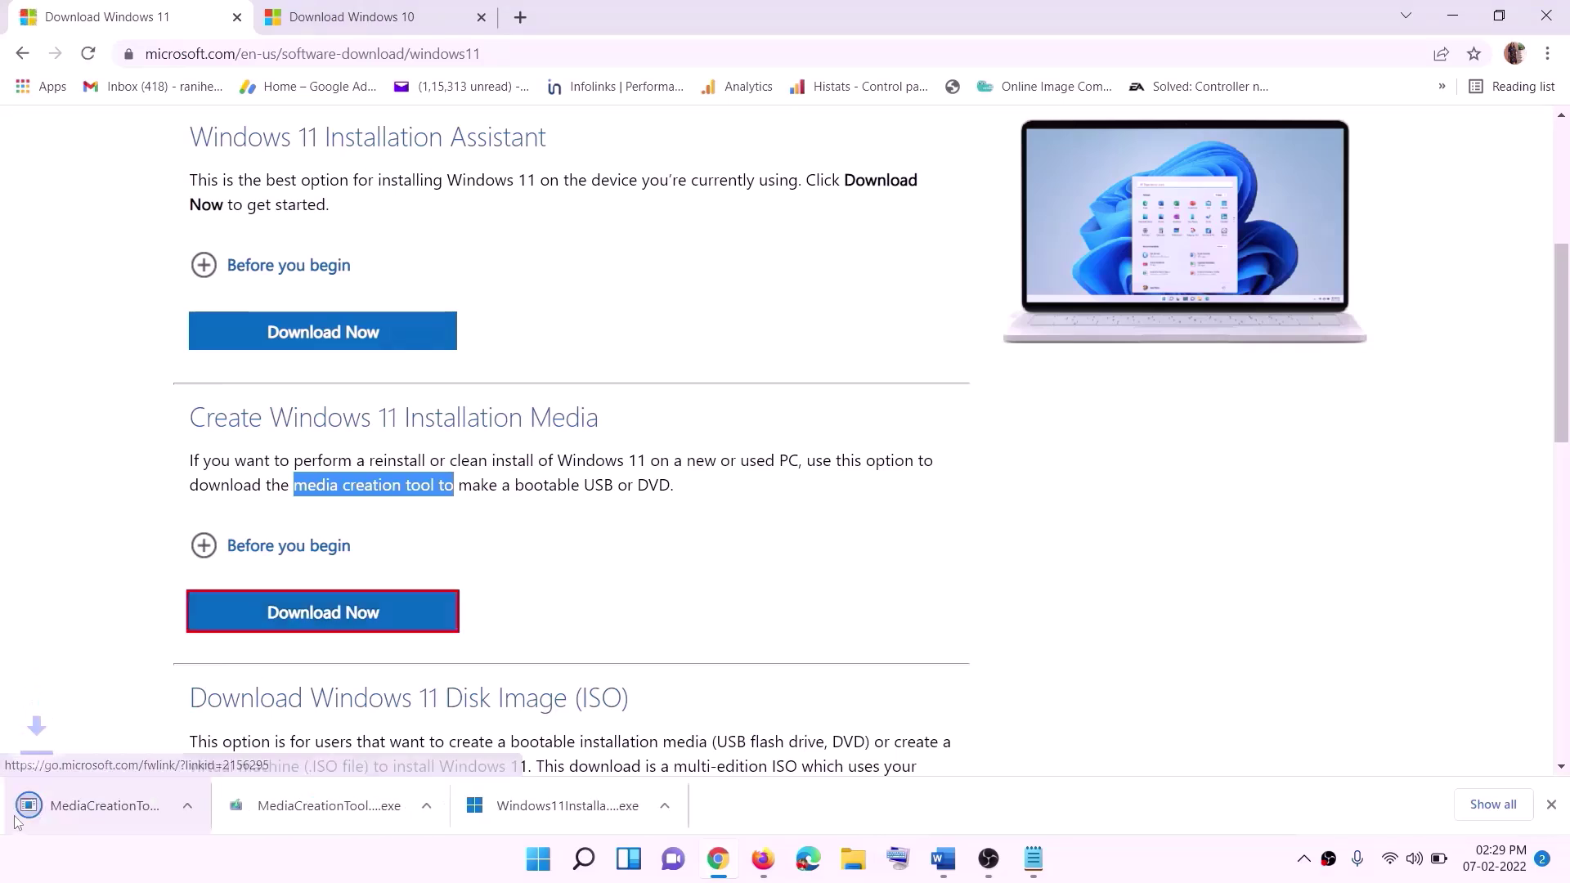
left_click(110, 810)
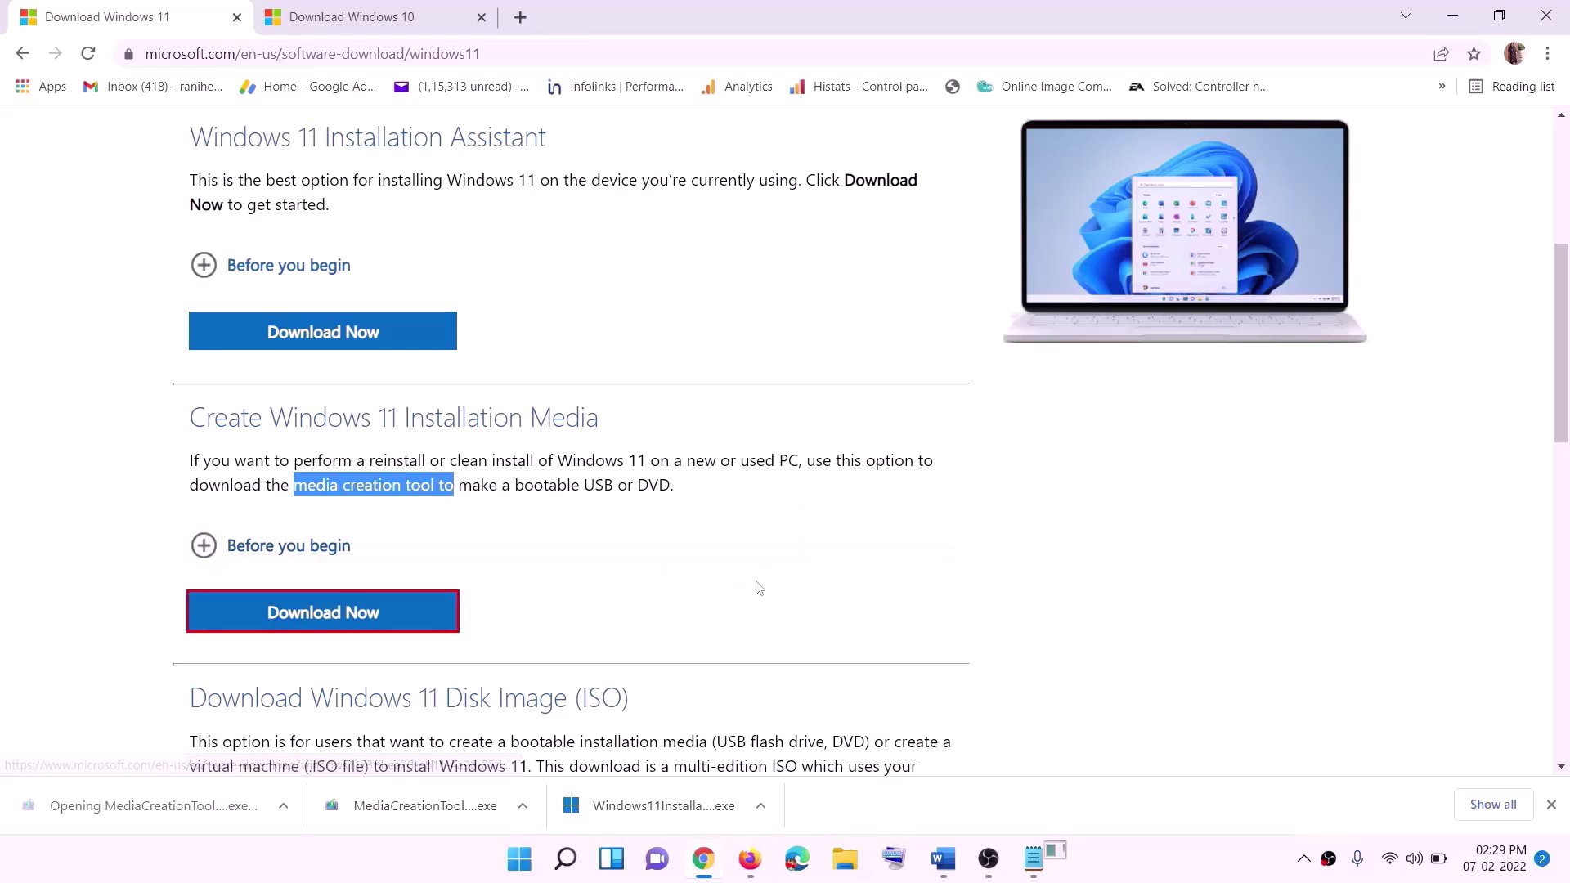
left_click(696, 604)
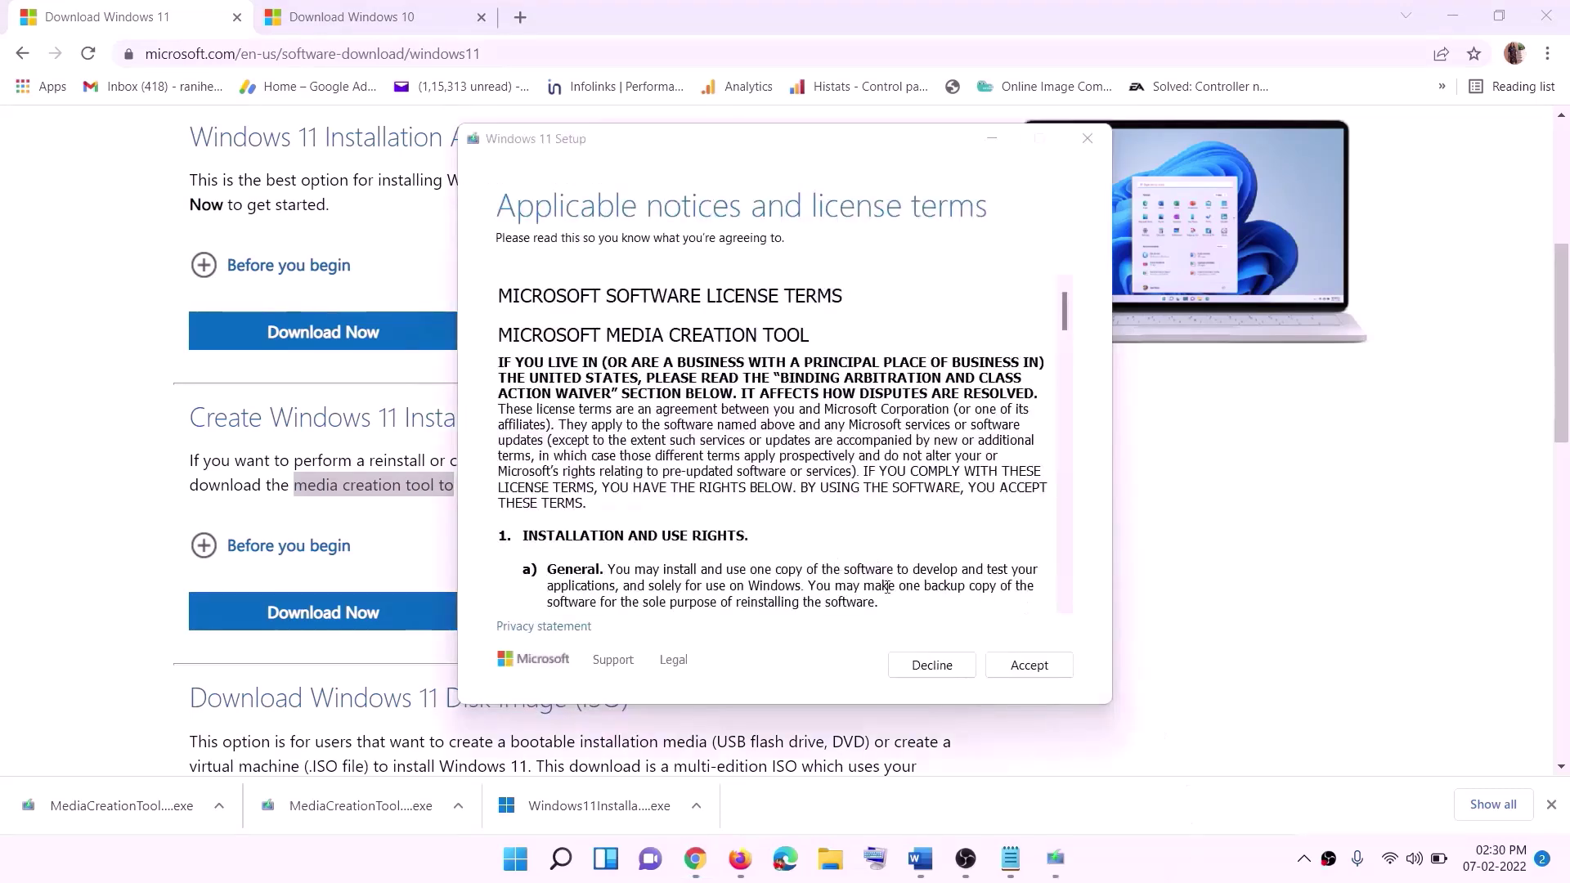
- Accept the license terms, use the recommended language and edition, and save the ISO file as Windows on the Desktop
left_click(1028, 664)
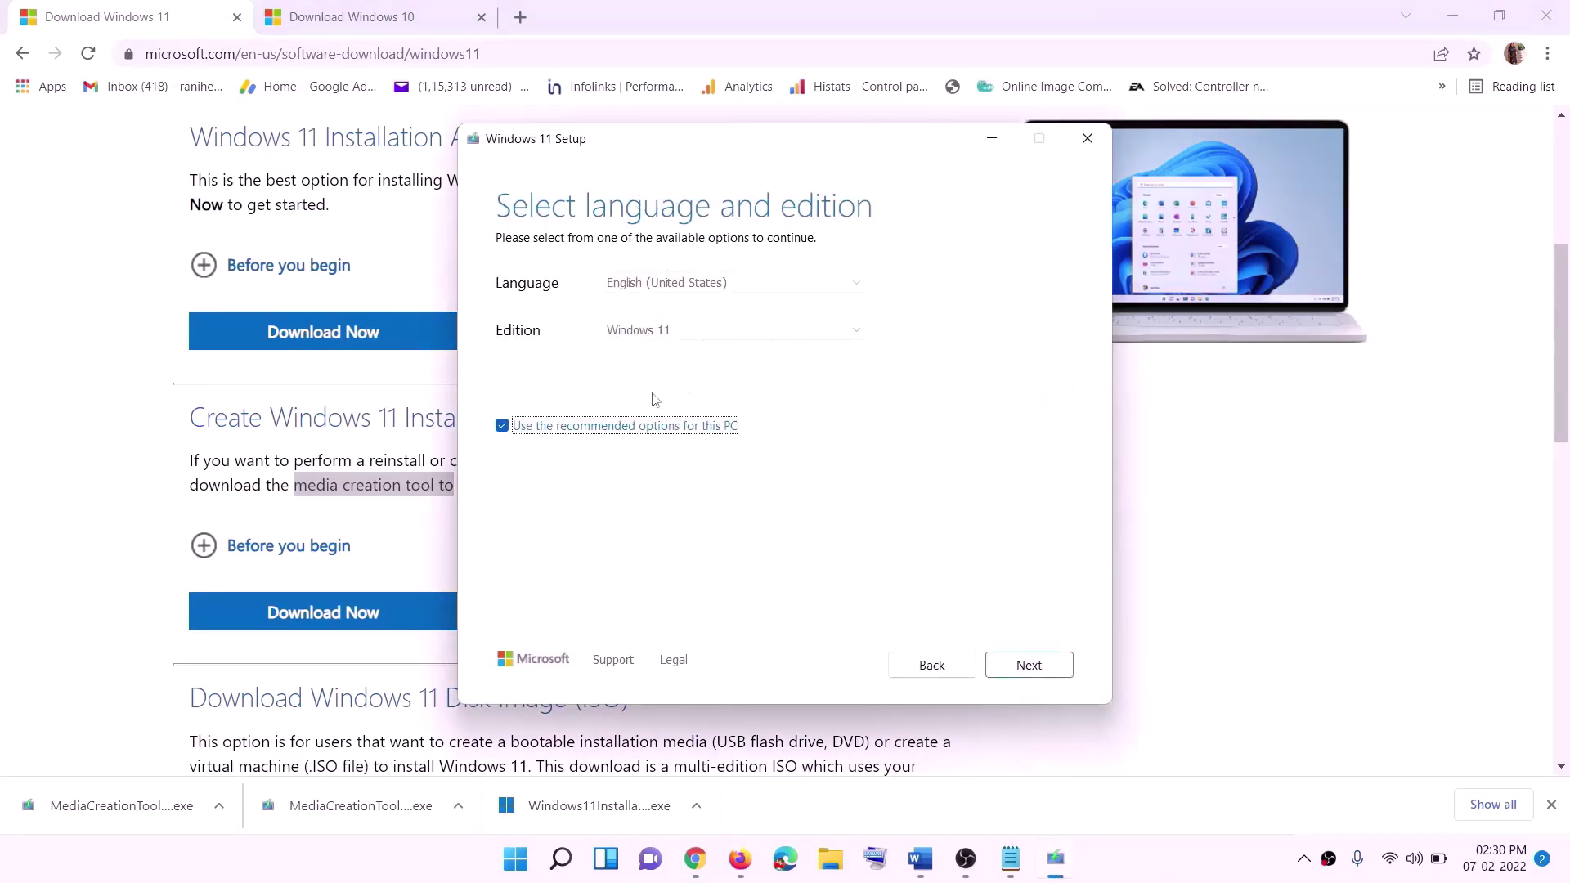
left_click(1022, 665)
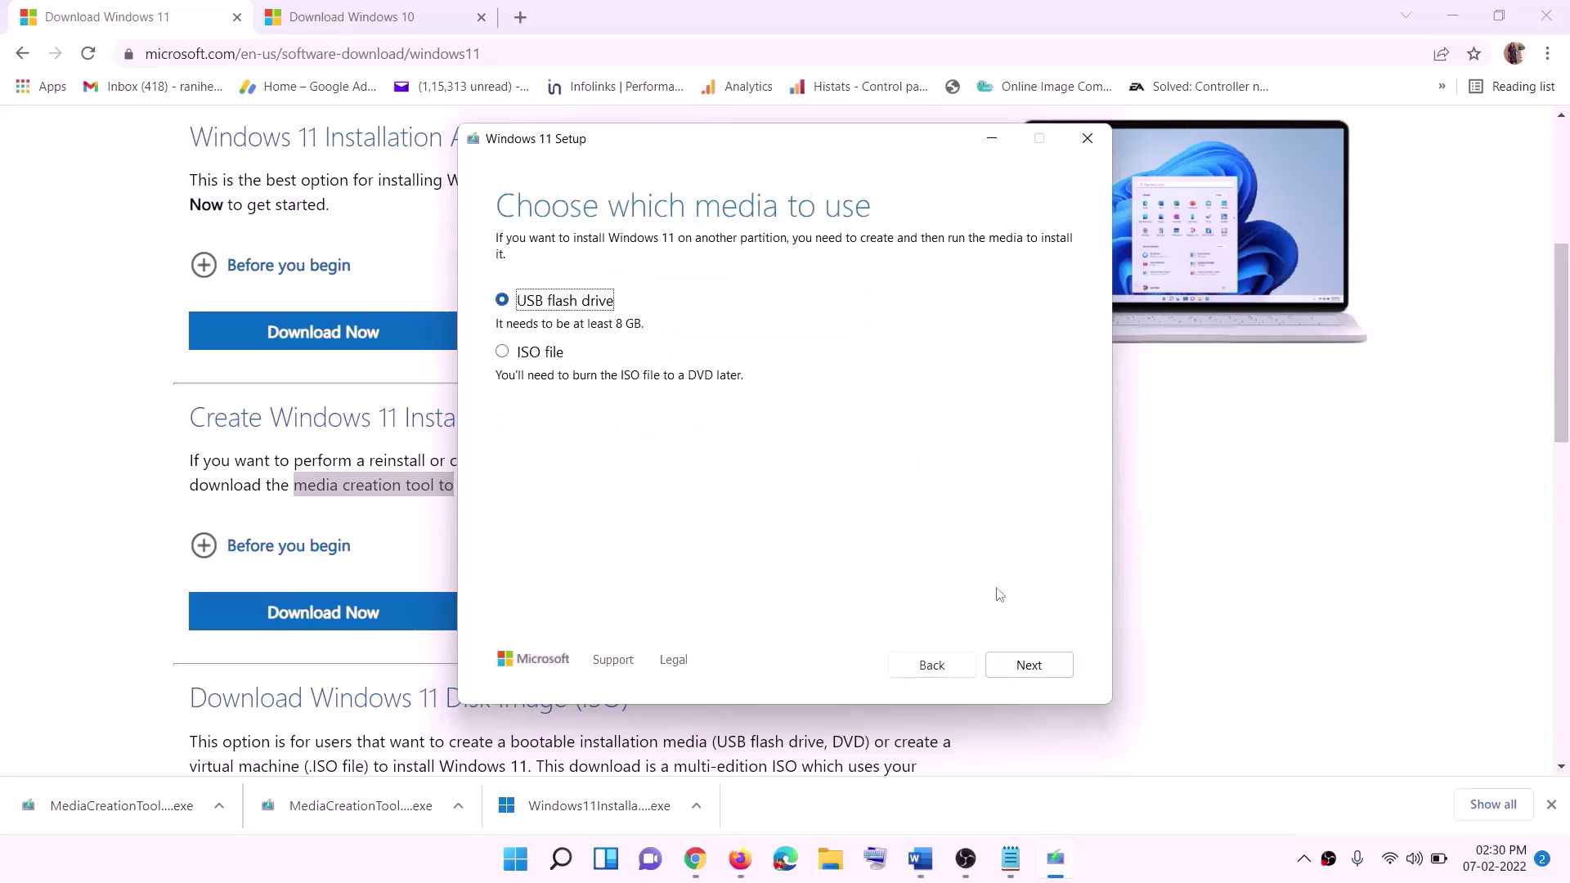
left_click(520, 353)
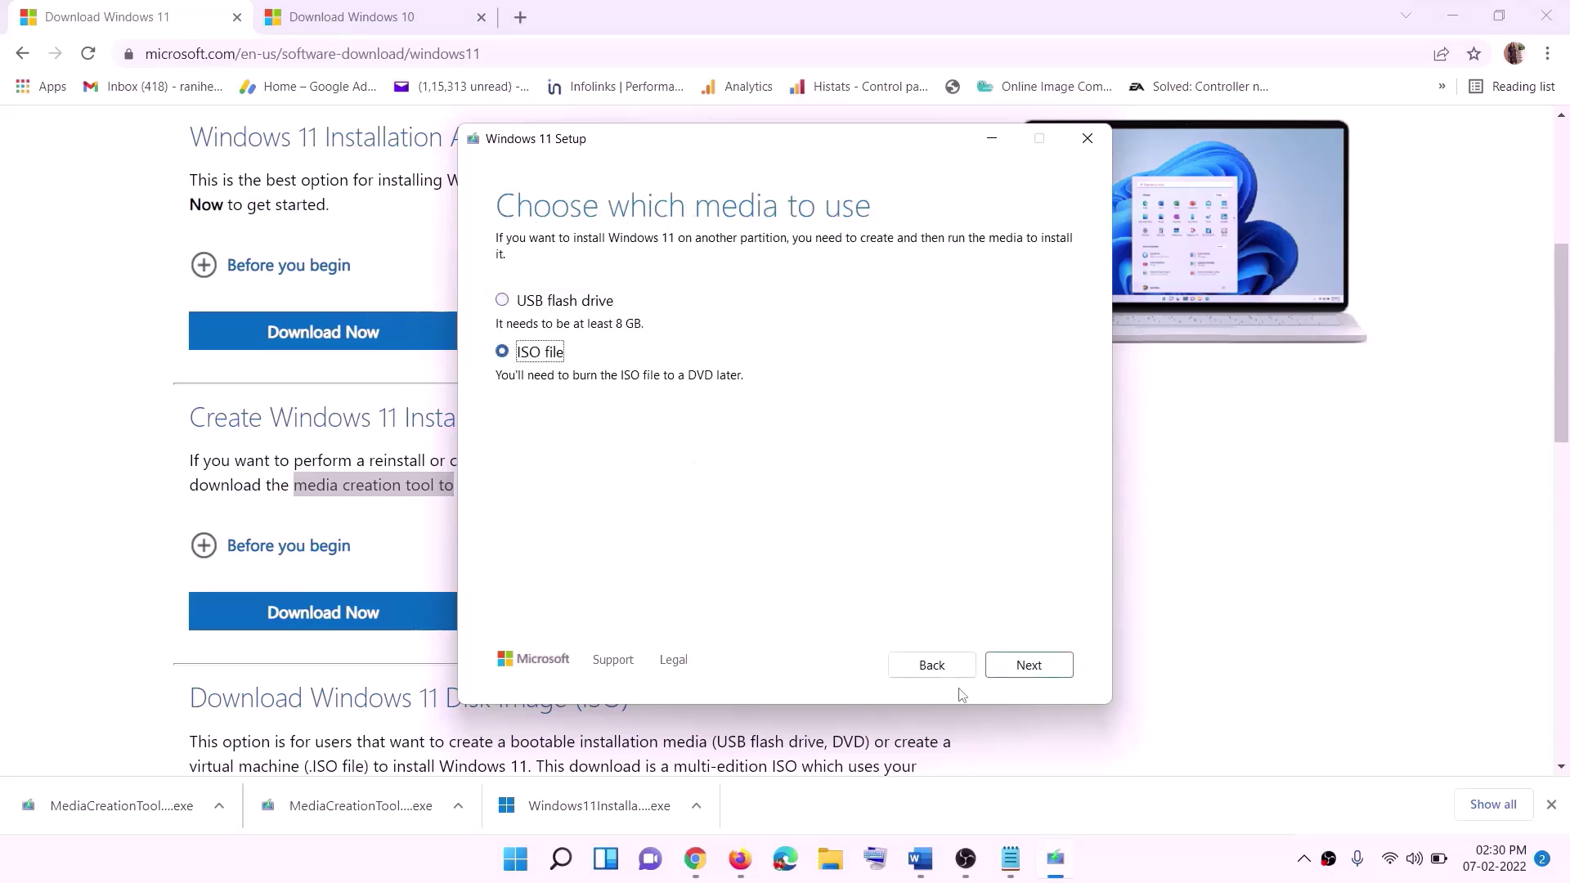
left_click(1028, 665)
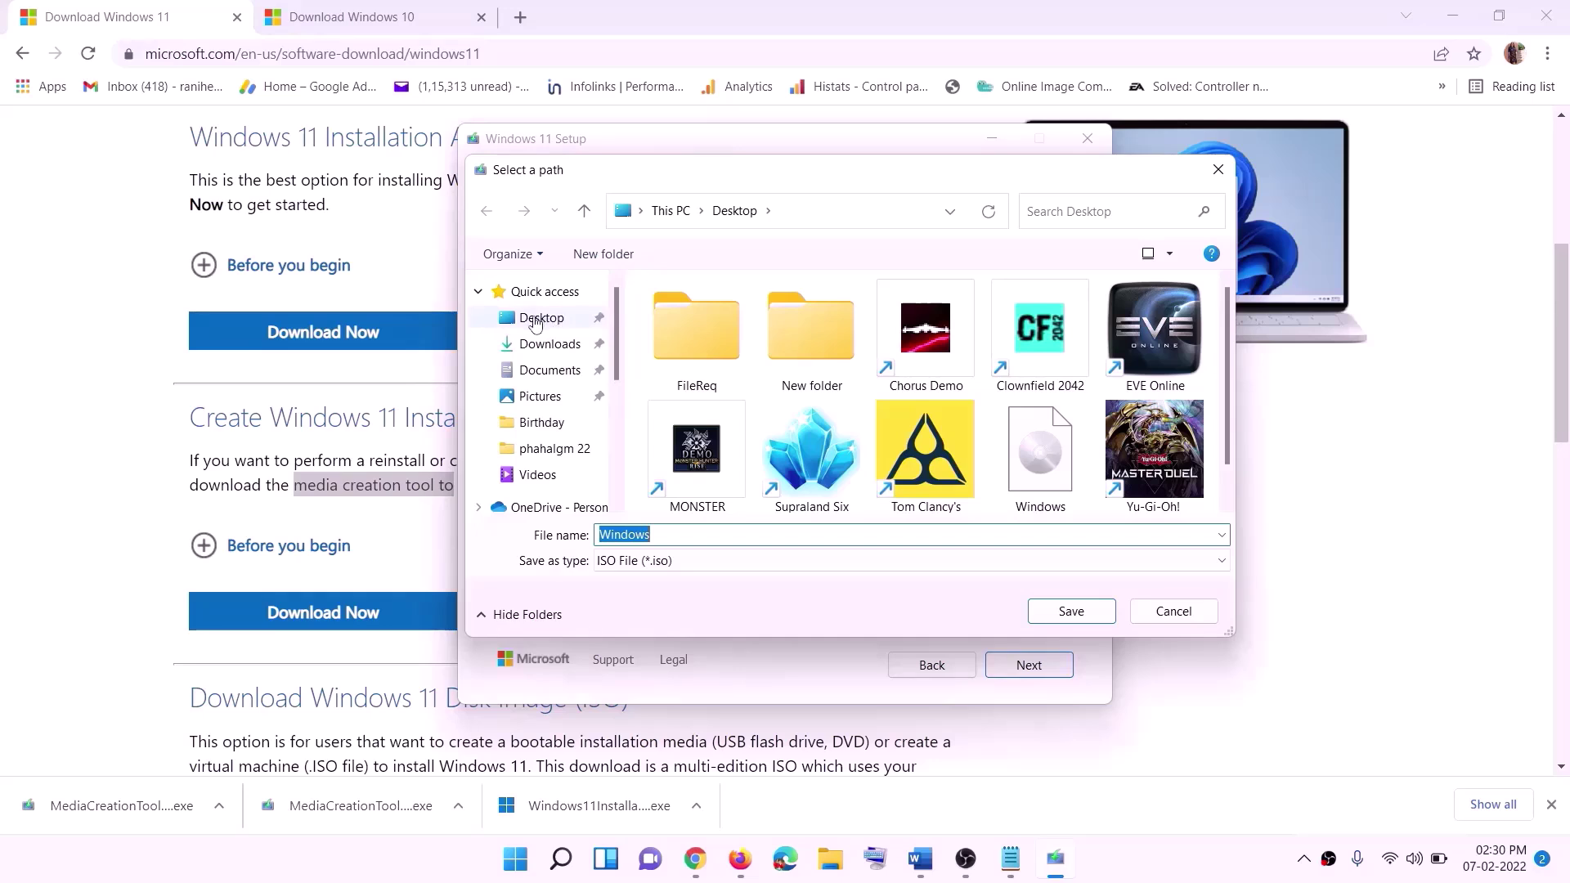
left_click(536, 321)
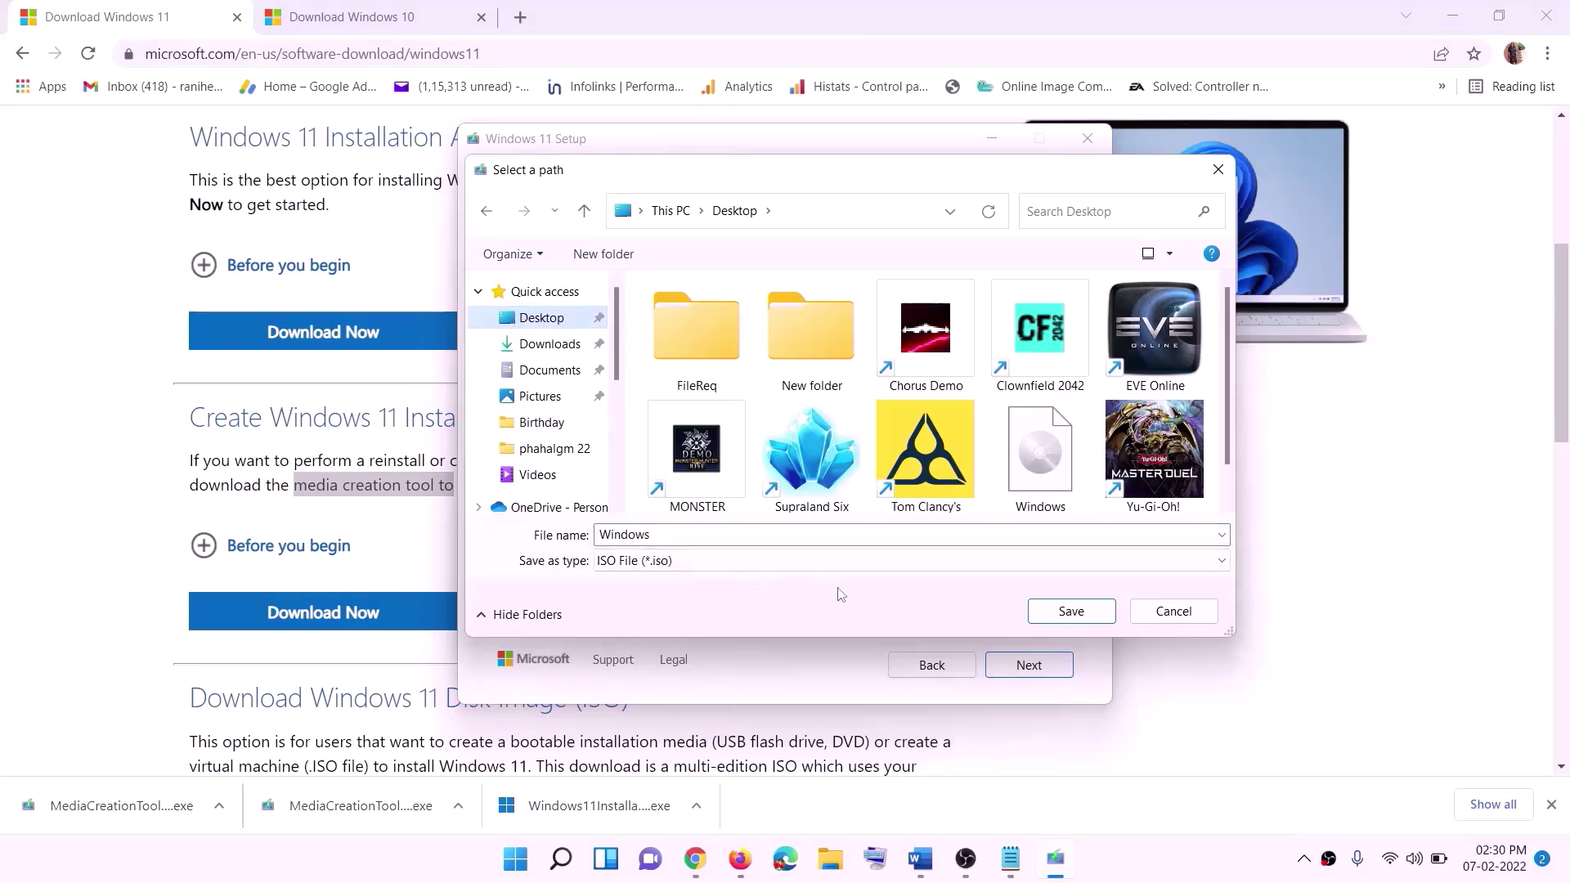
left_click(1077, 614)
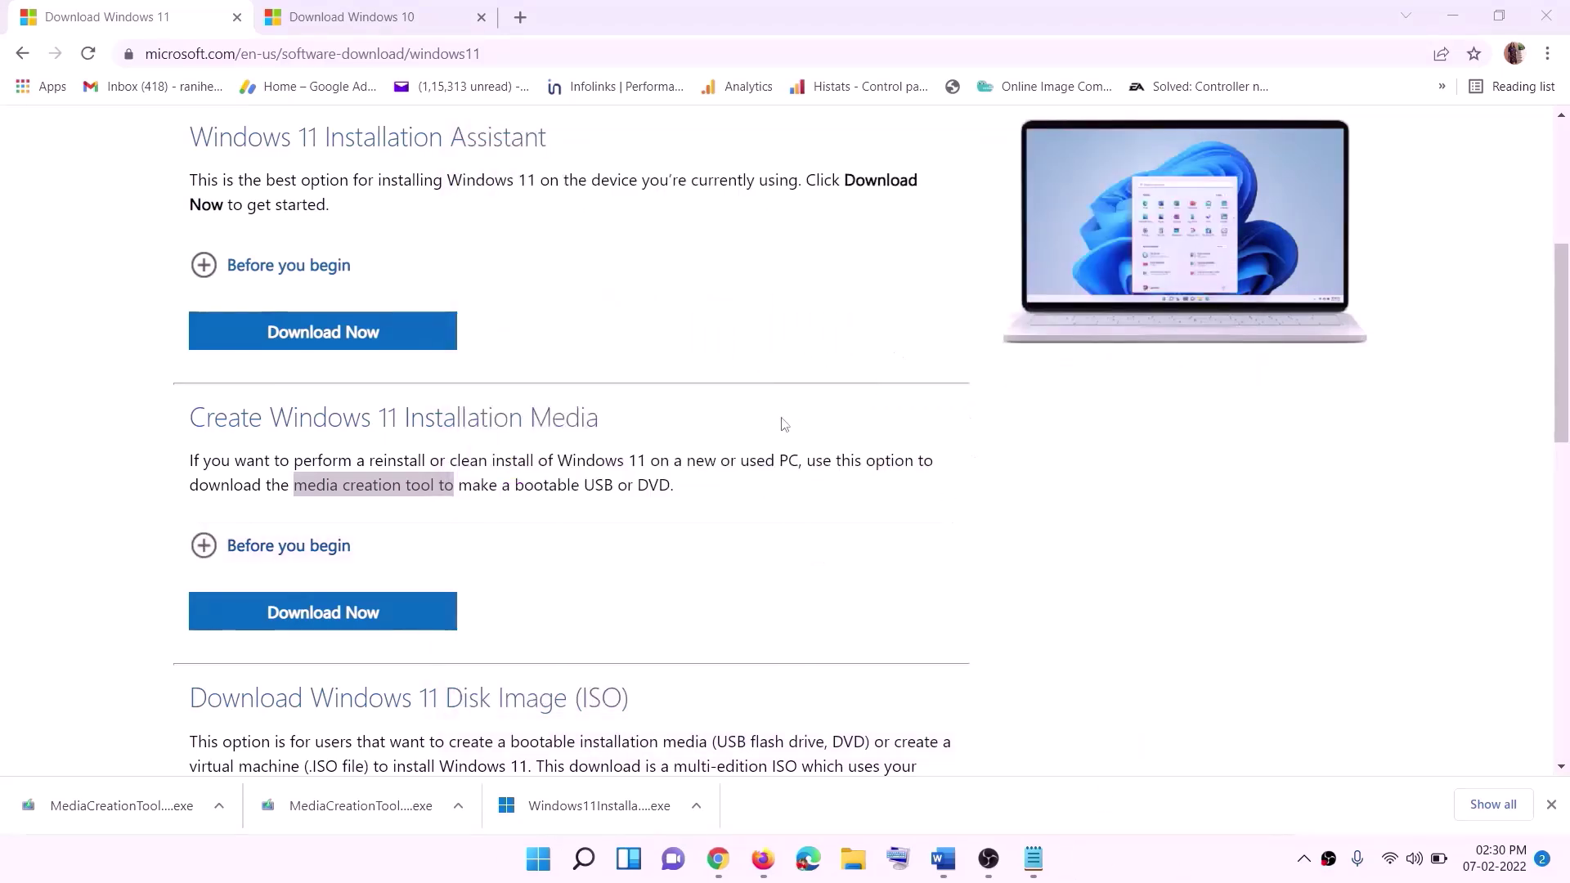
- Show the desktop, move the Windows ISO icon to a free spot and open the ISO
key("super+d")
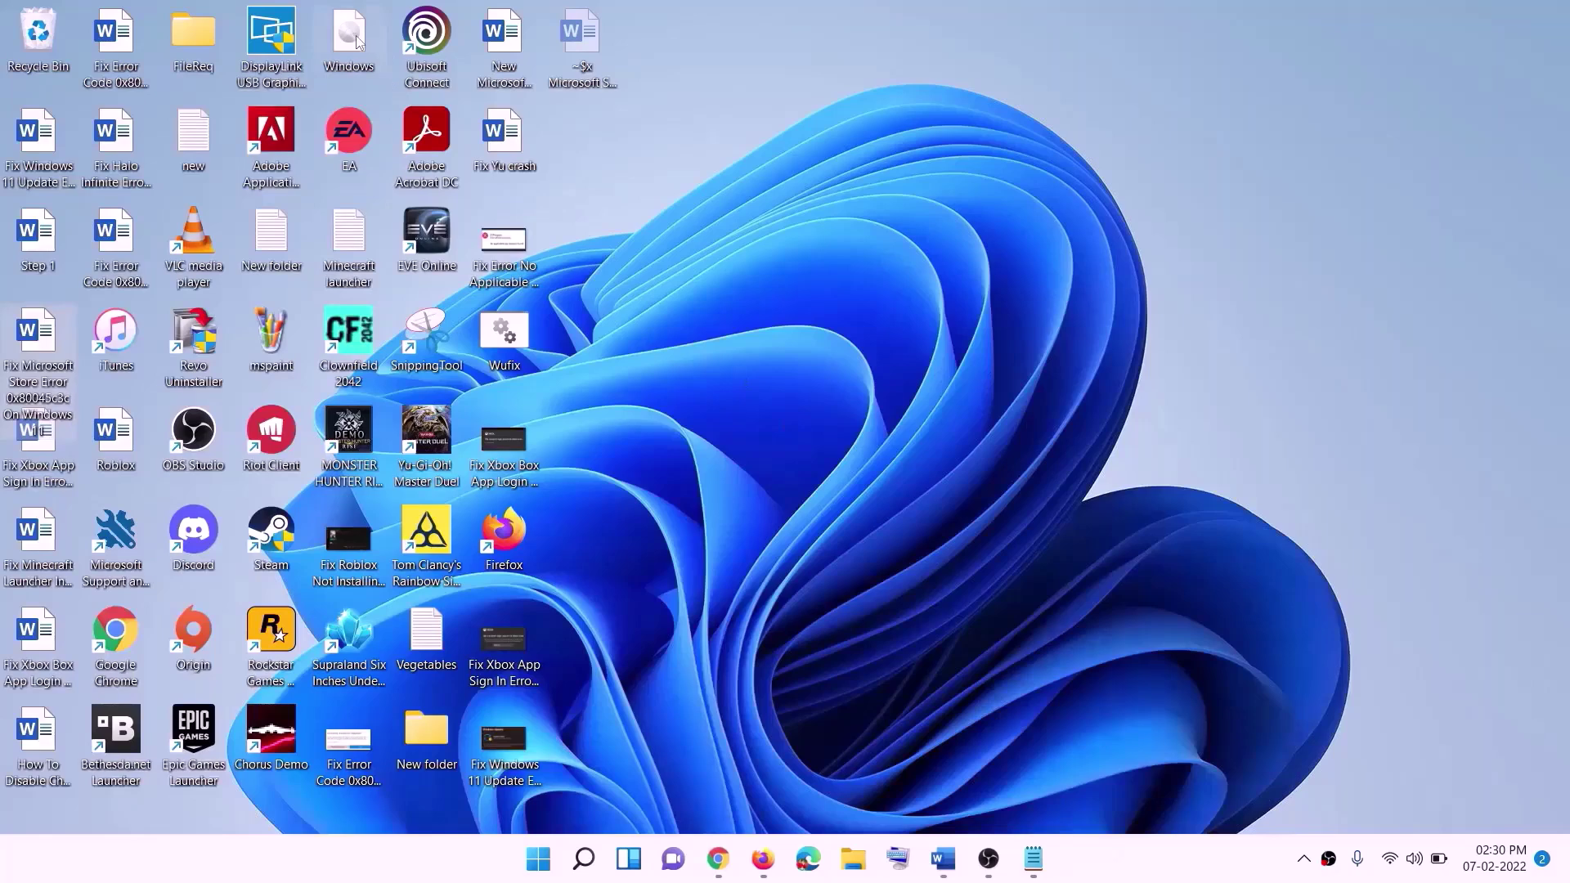
left_click_drag(357, 41, 630, 571)
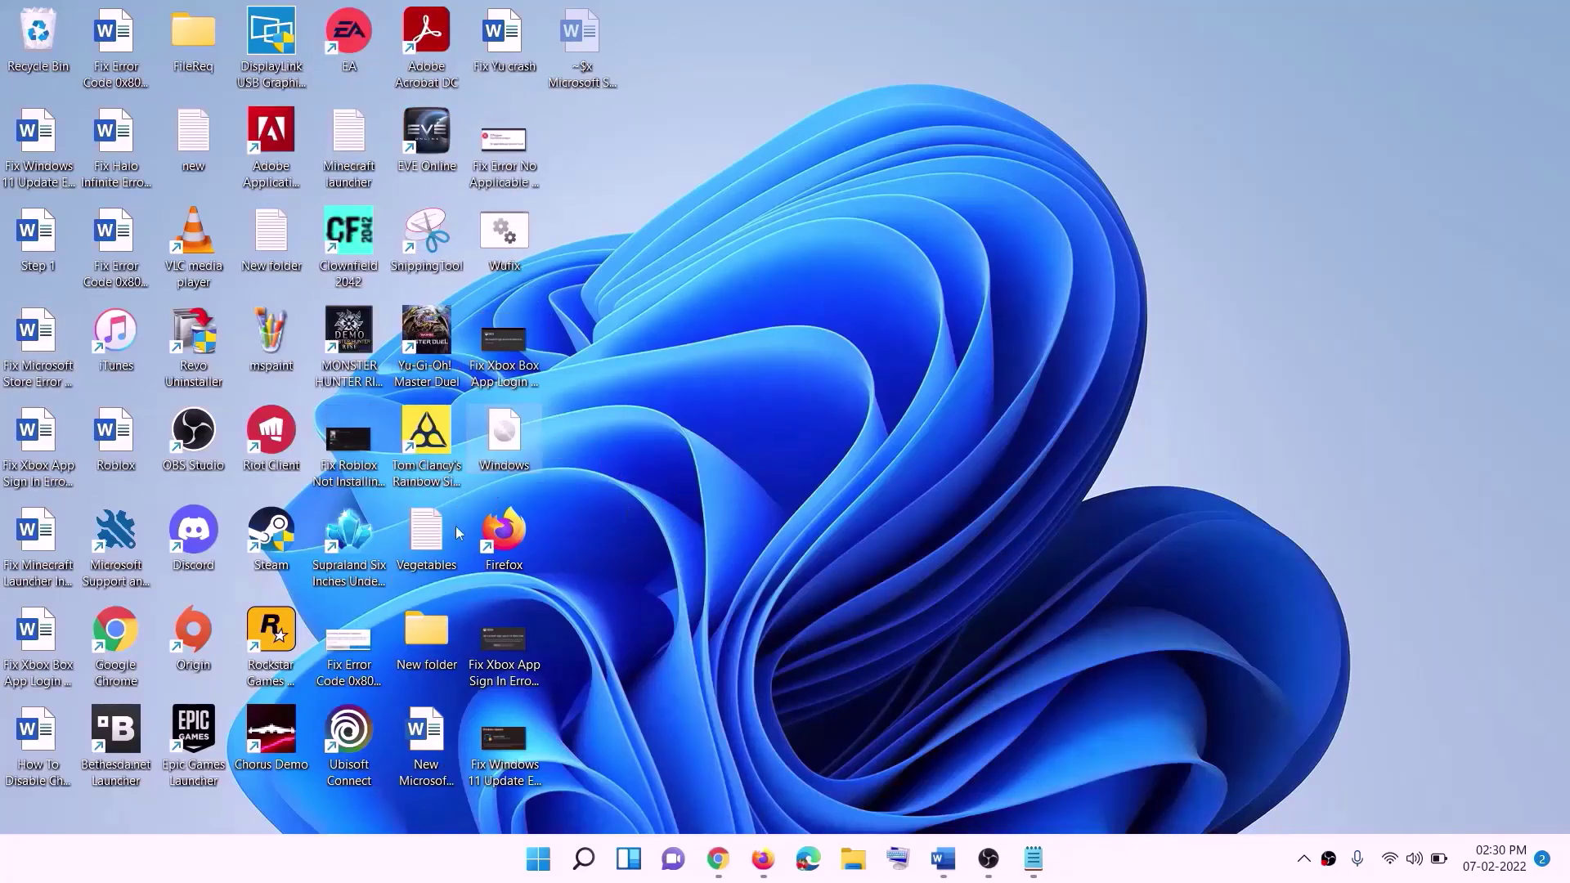
double_click(508, 444)
- Run setup from the mounted ESD-ISO drive and continue past the Install Windows 11 page
left_click(497, 573)
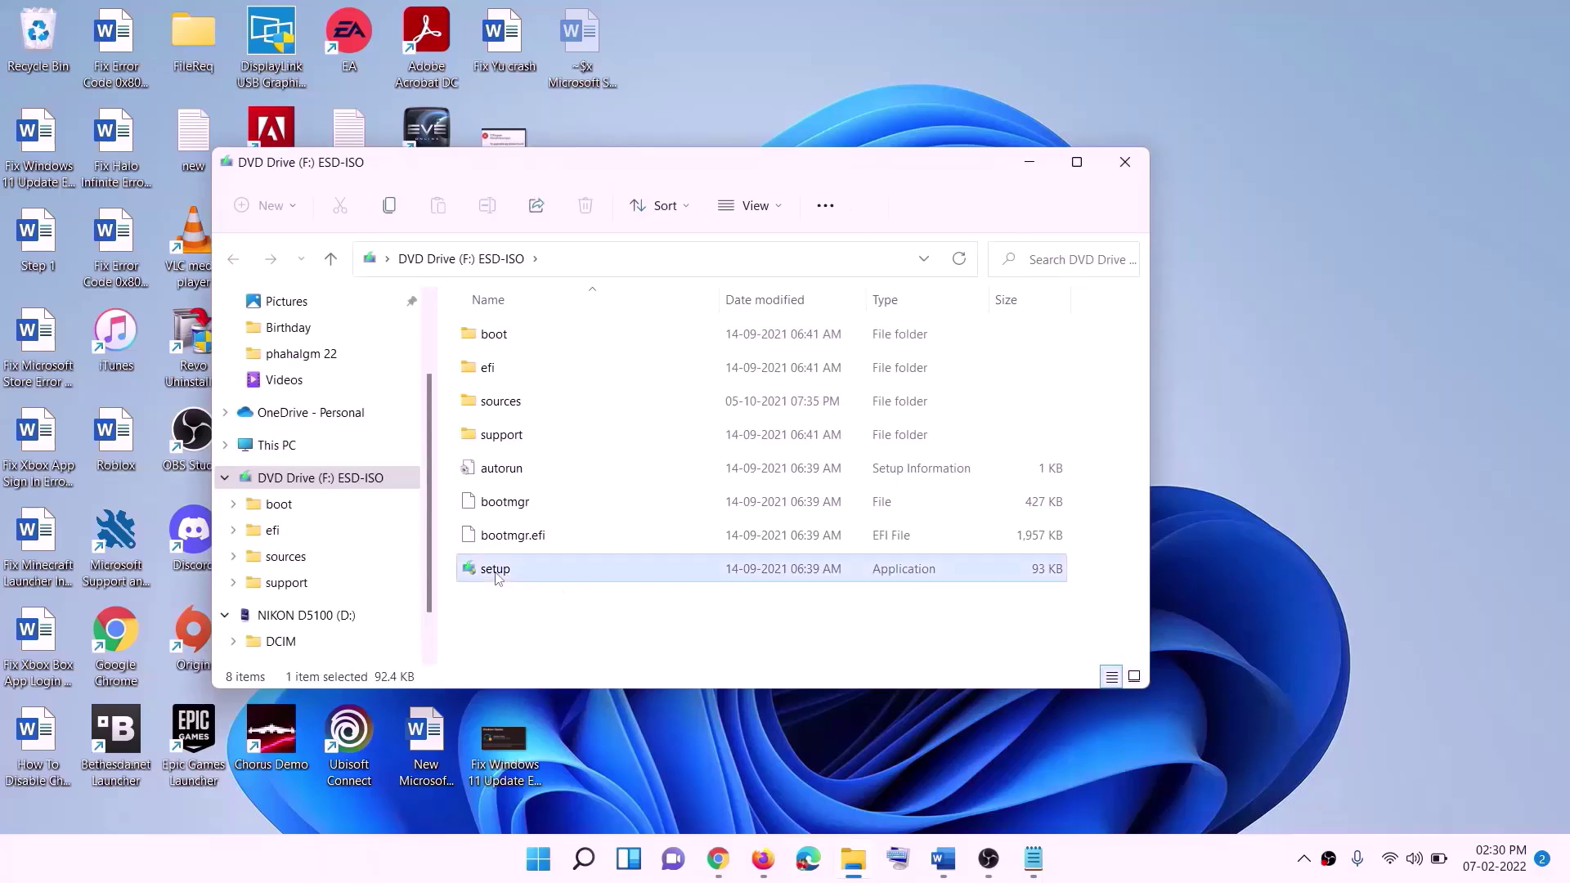
double_click(538, 570)
left_click(646, 627)
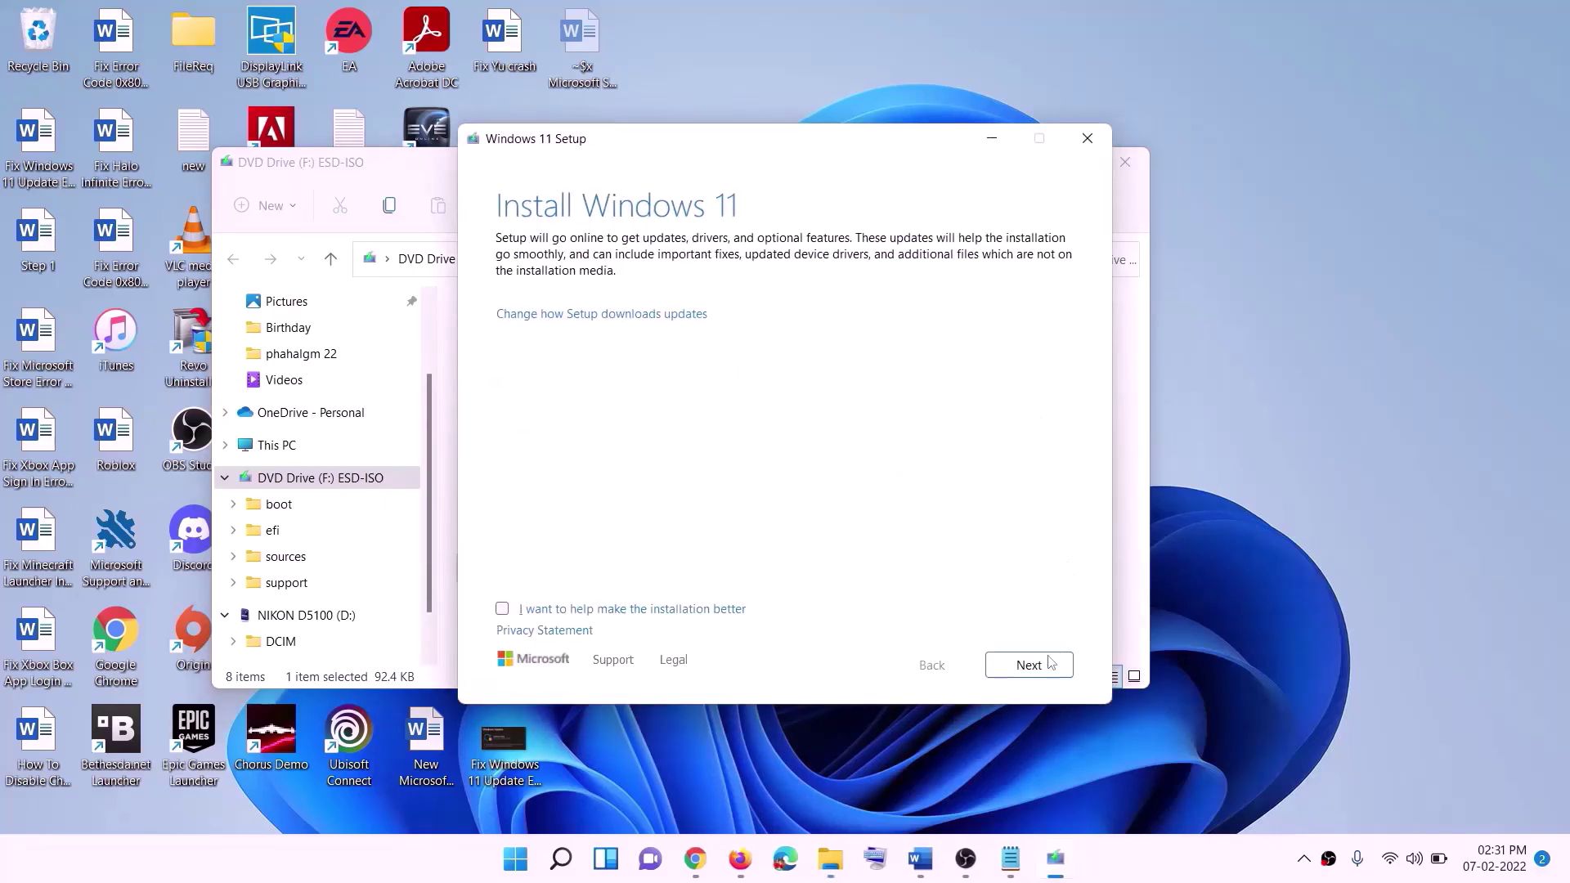
left_click(1050, 663)
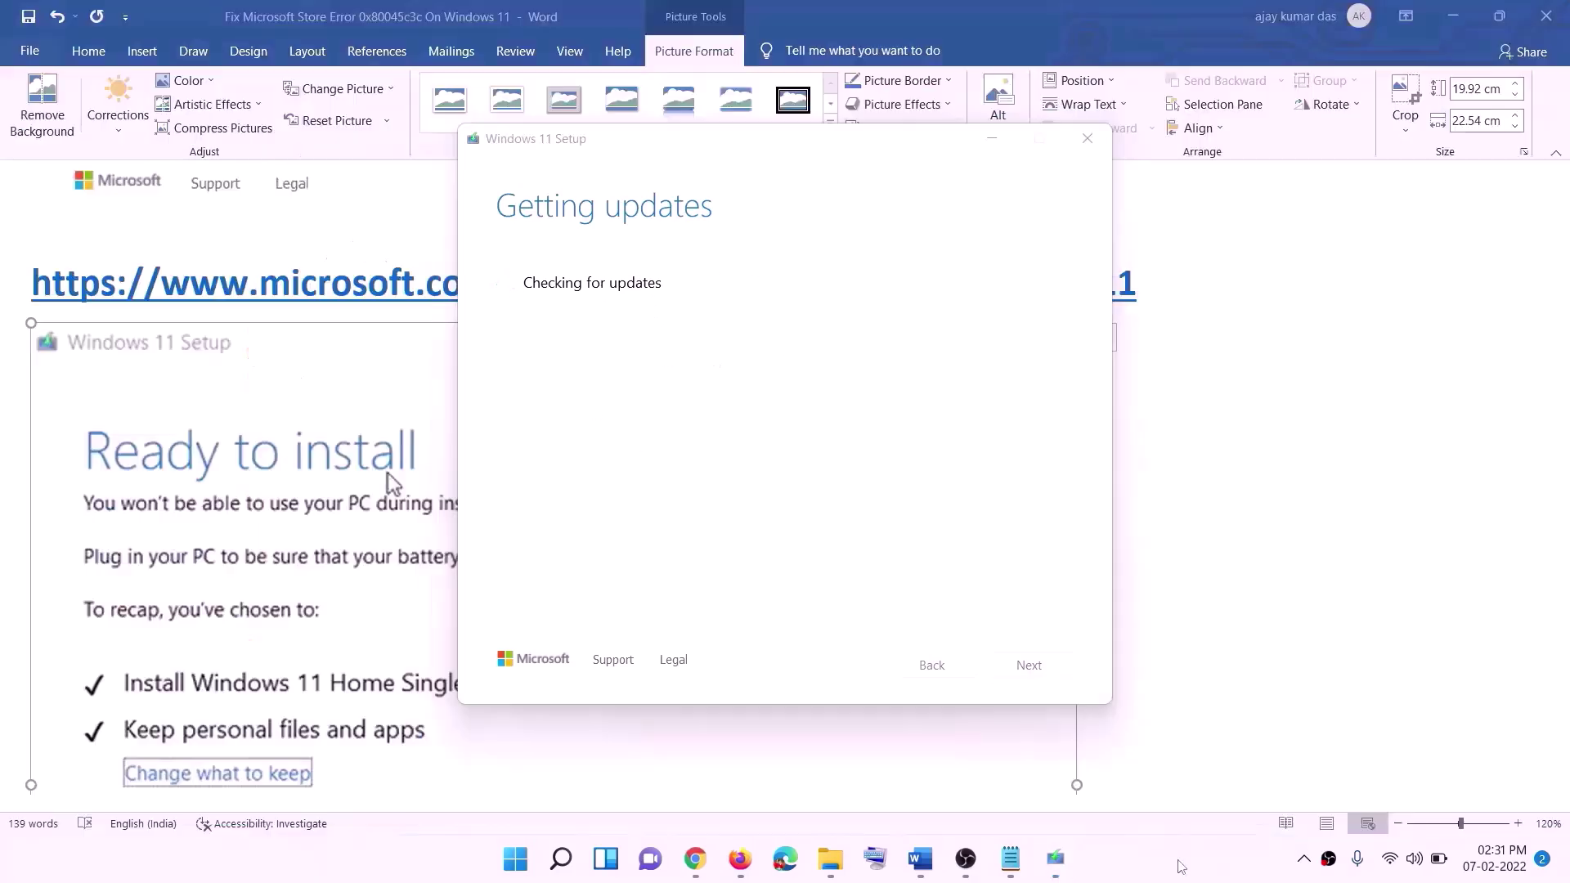
- Examine the Windows 11 Ready to install screenshot in the Word guide, including the Keep personal files and apps option
left_click(1252, 511)
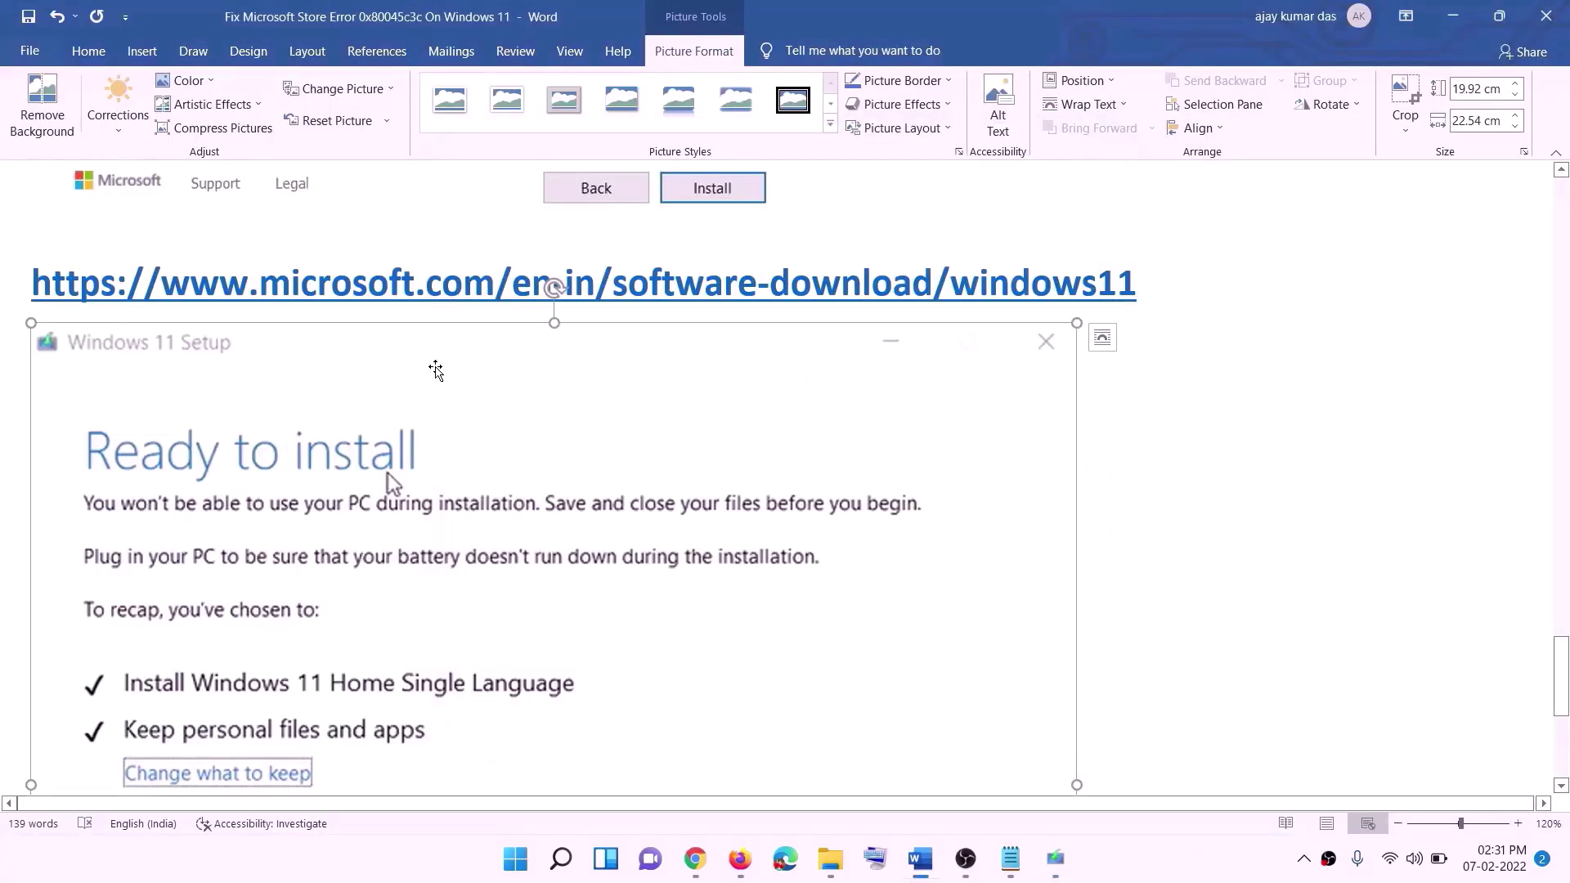
scroll(363, 407, "down", 1)
scroll(363, 407, "down", 3)
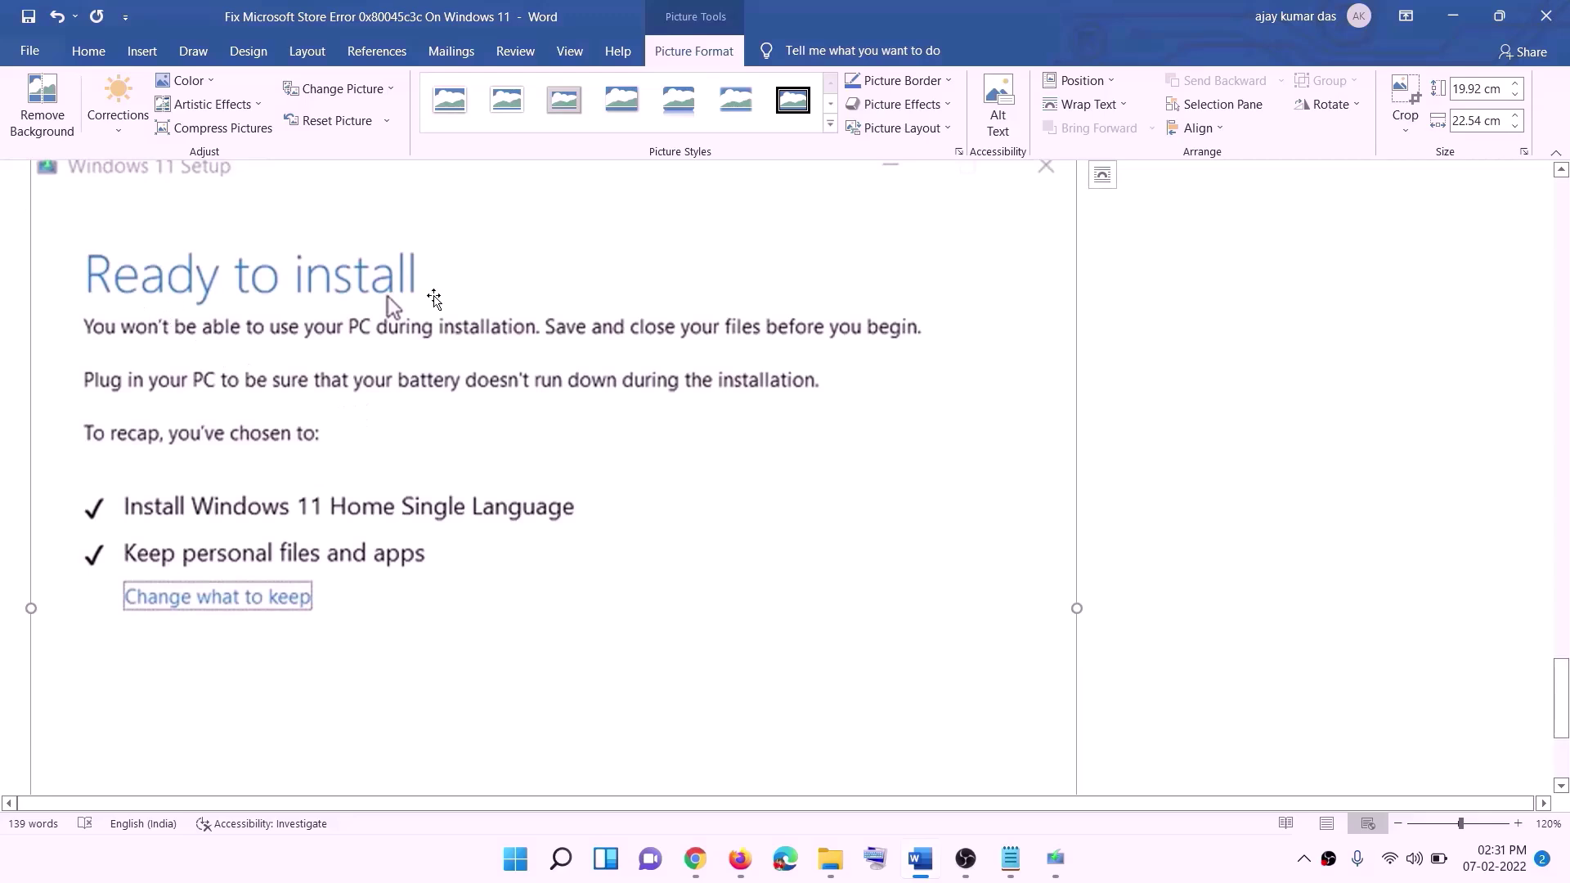
scroll(429, 325, "down", 1)
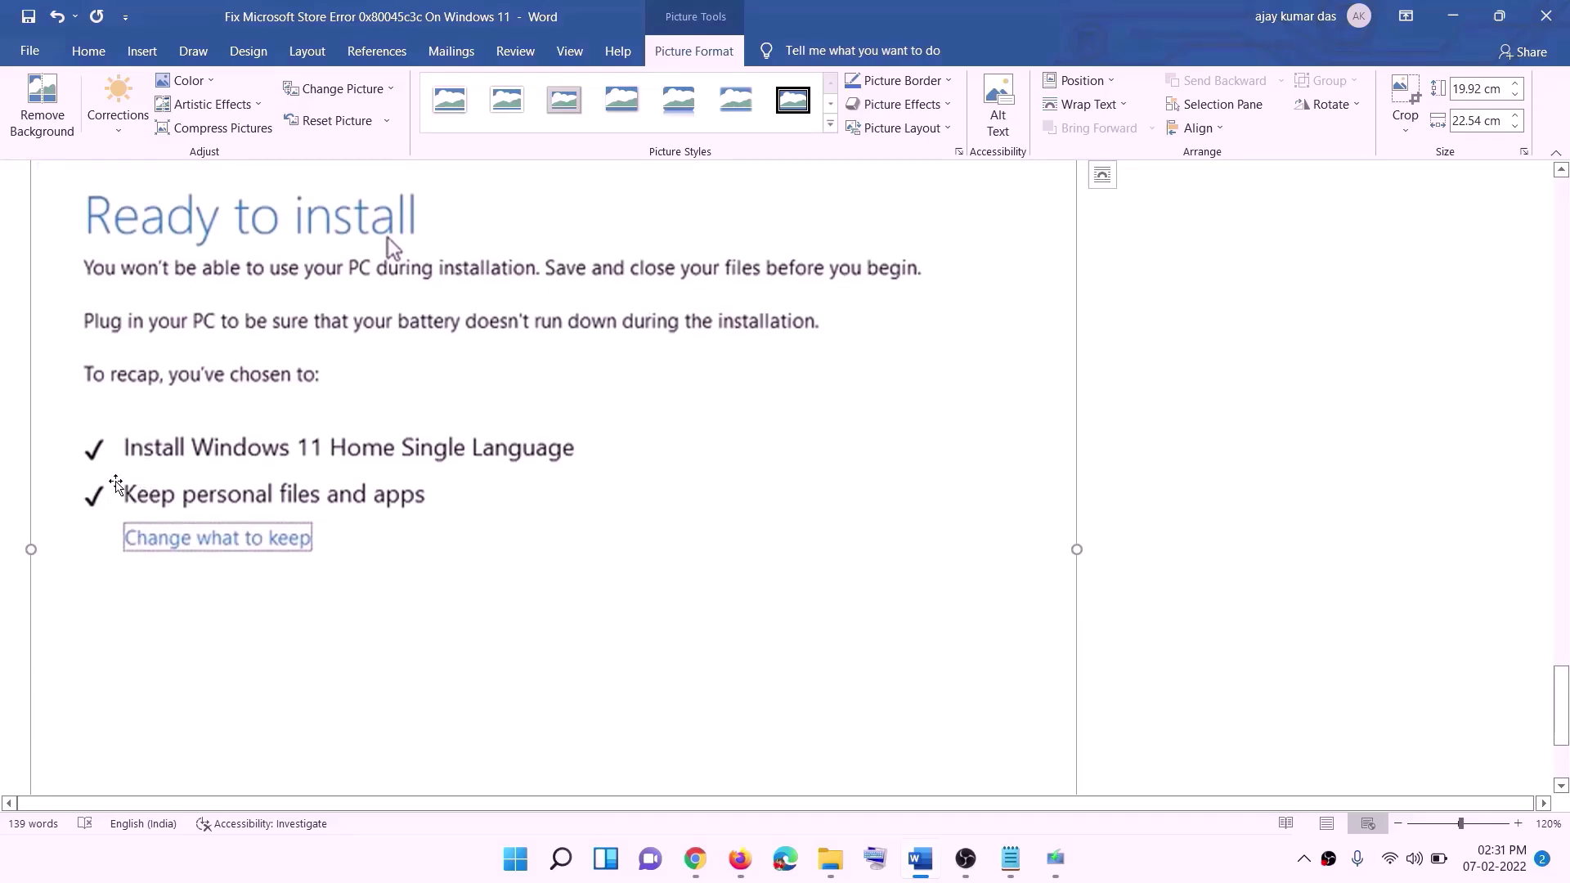
scroll(621, 572, "down", 3)
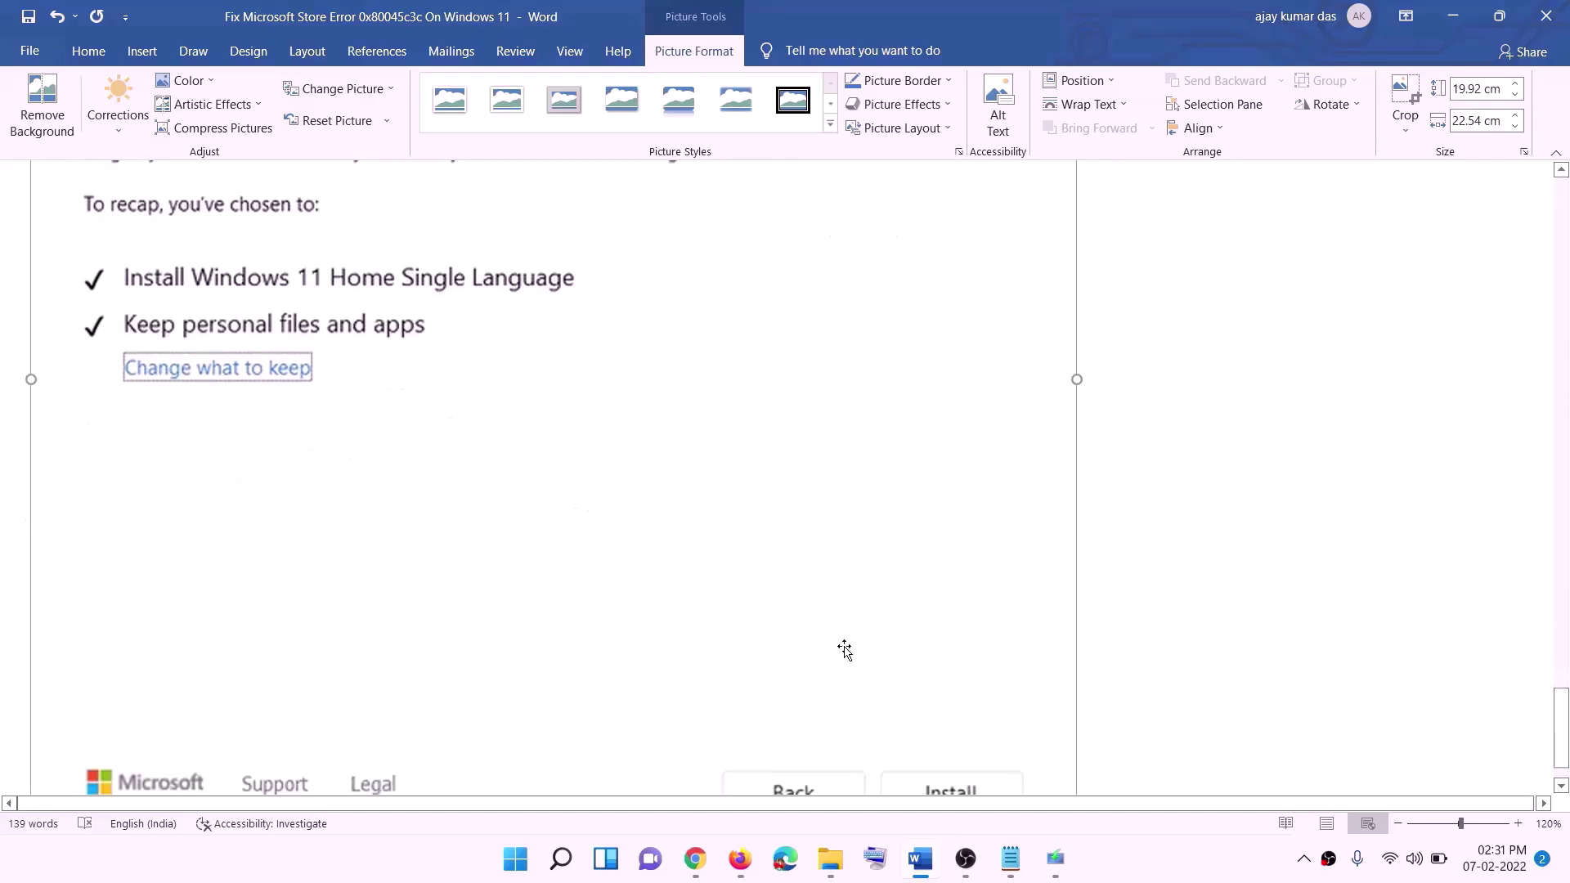
scroll(833, 609, "up", 7)
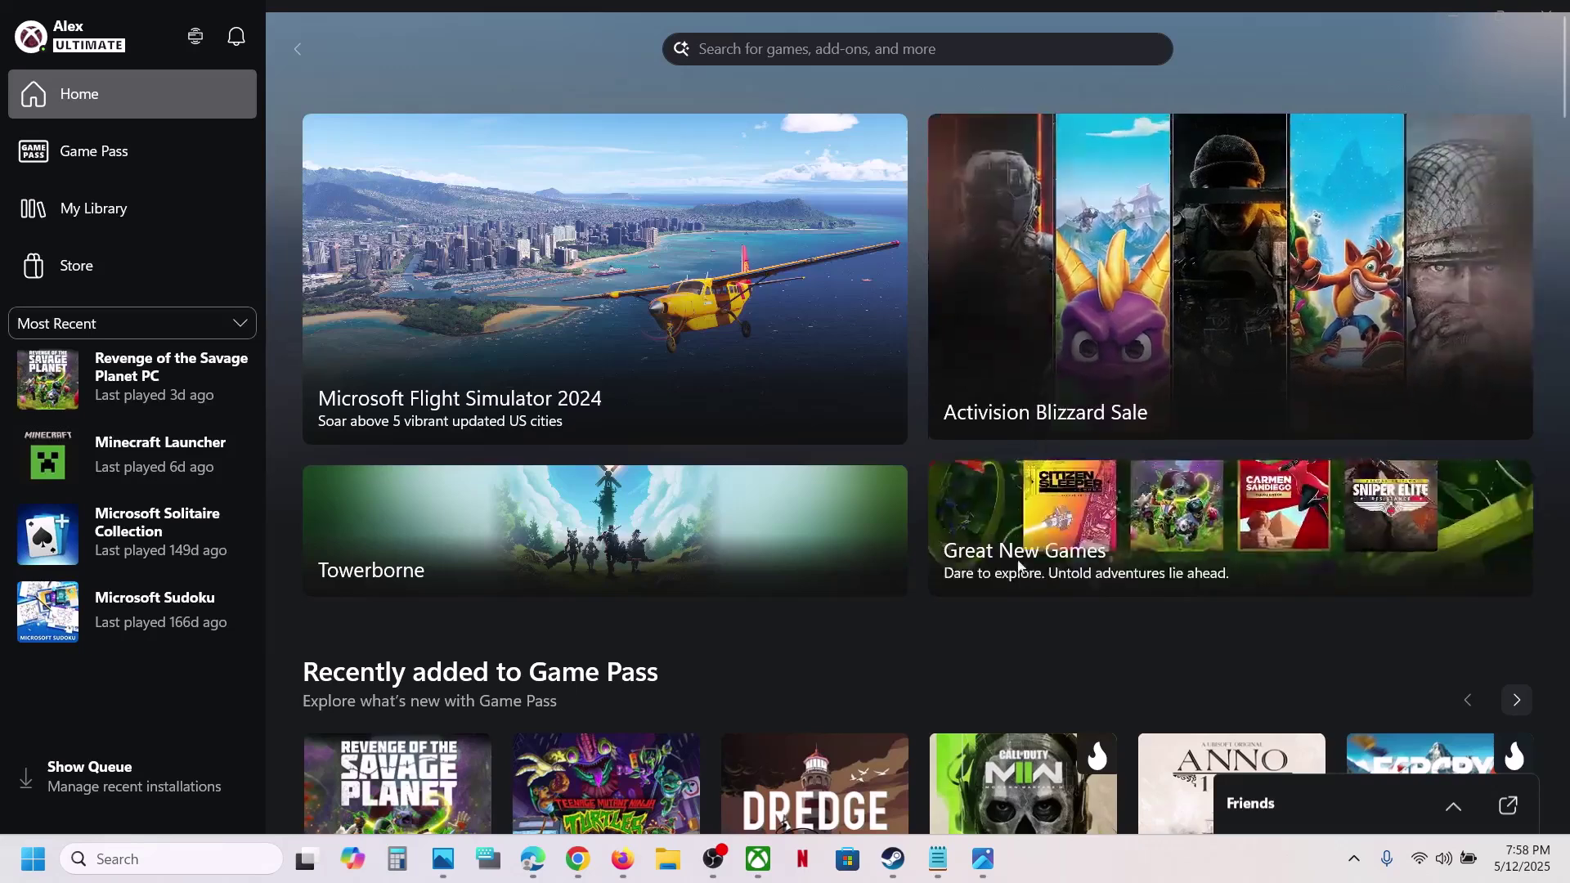
- View the screenshot of error code 0xbdb2e in Photos and return to the Xbox app
left_click(982, 858)
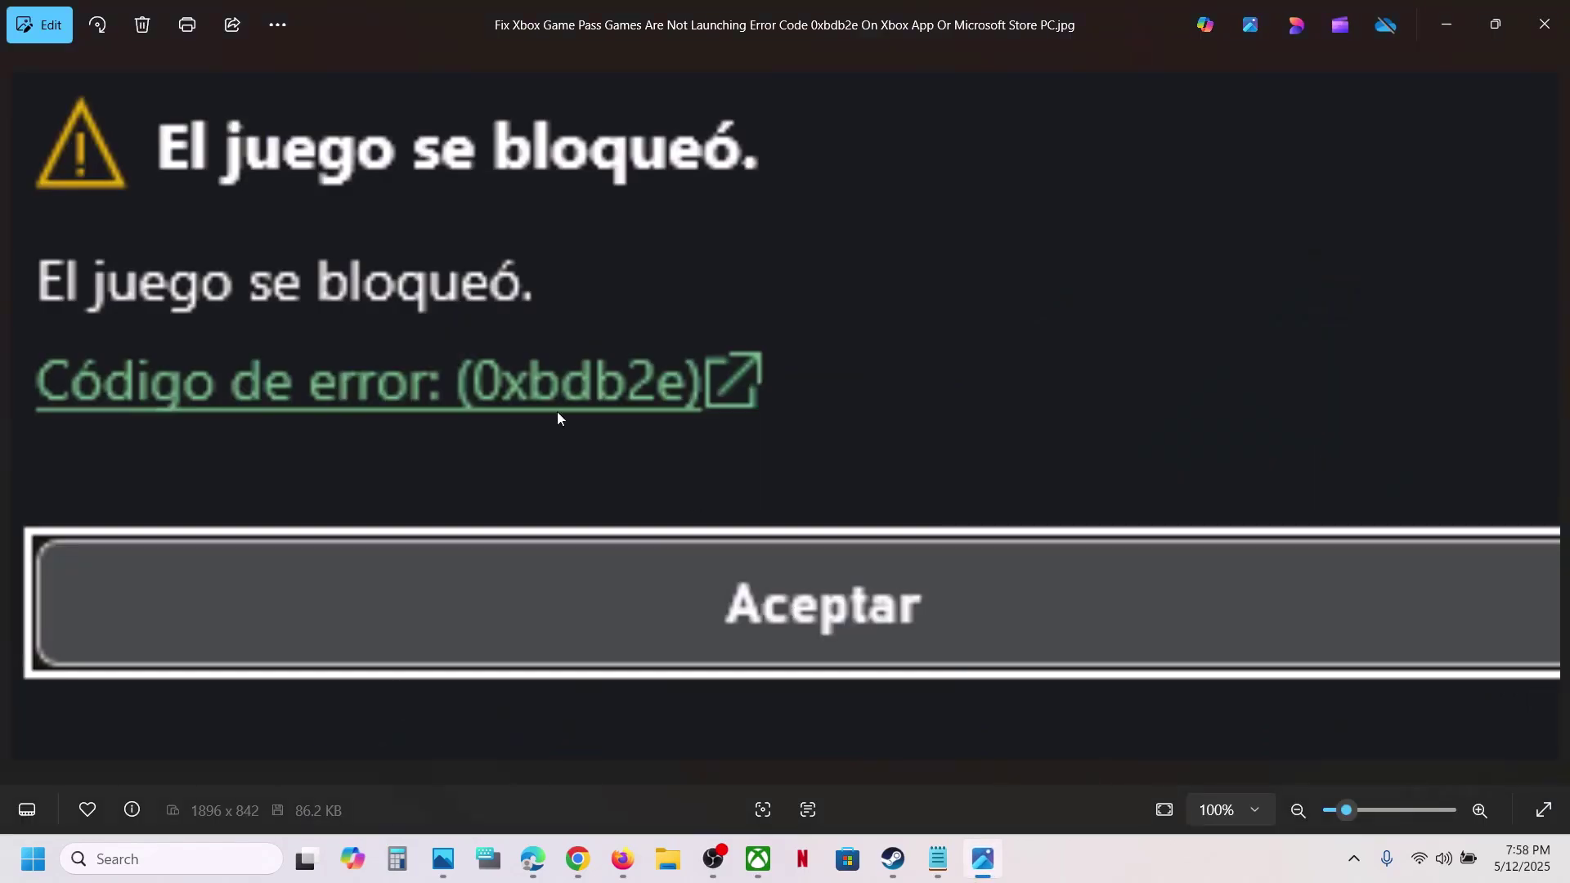
left_click(757, 859)
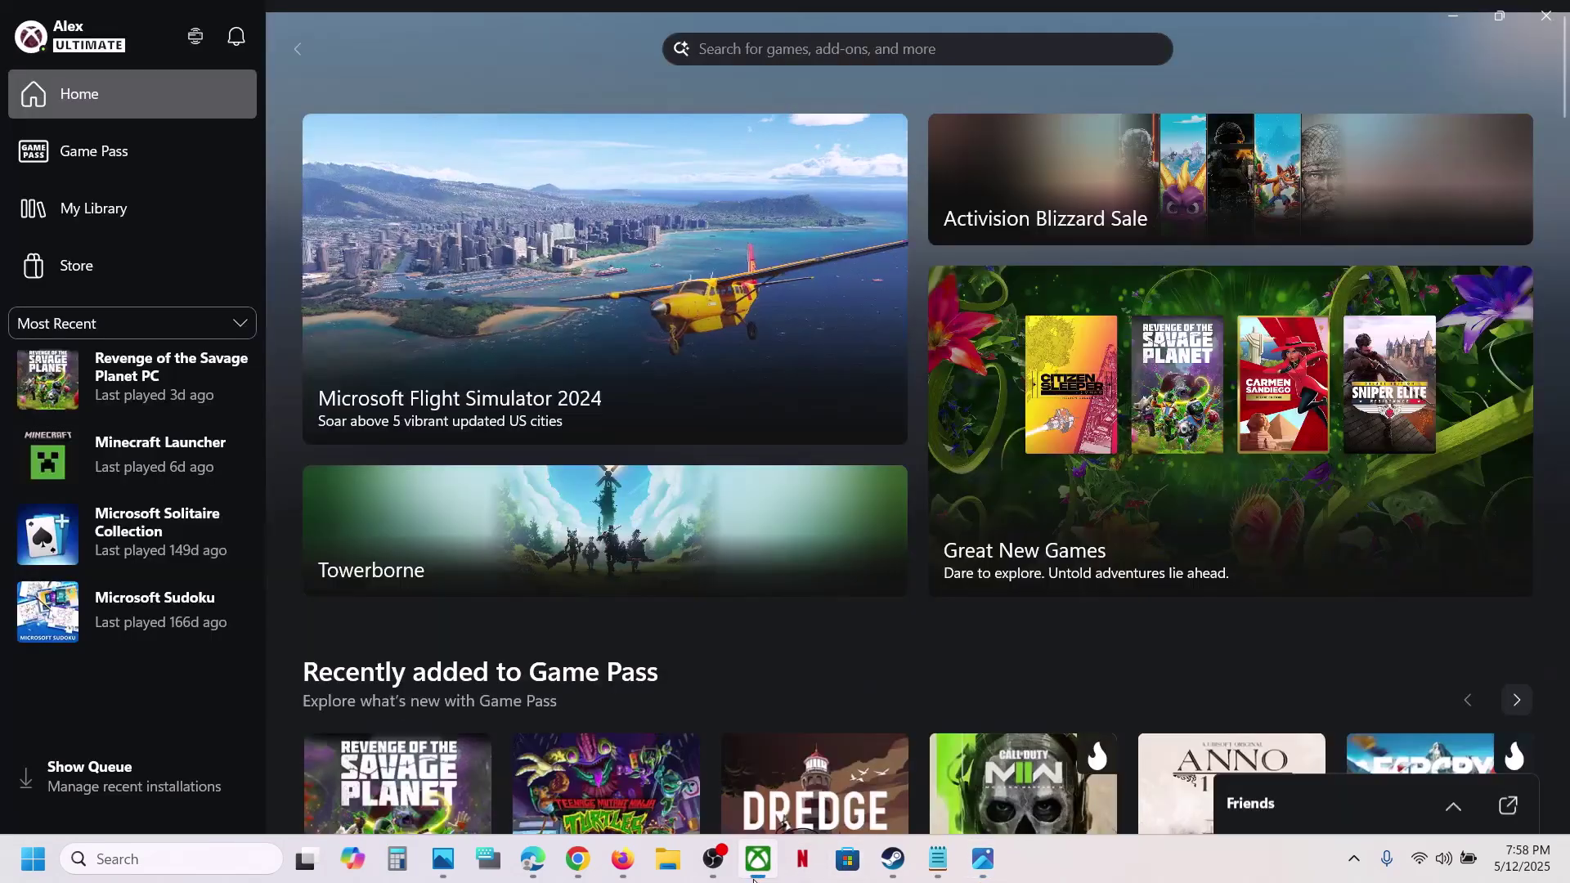